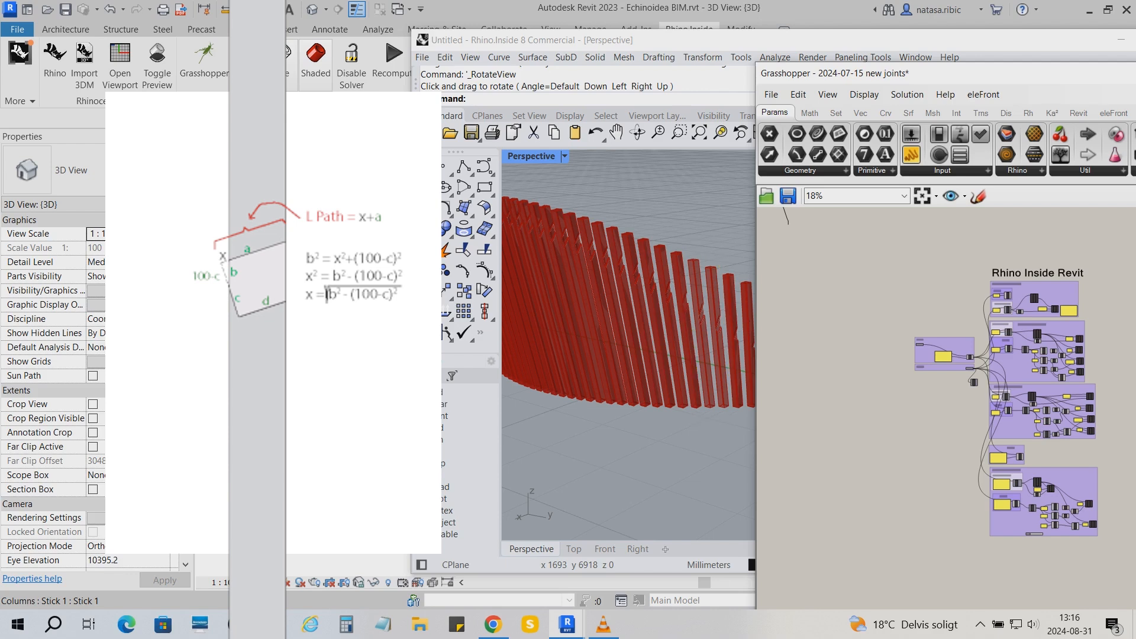
- Examine the notched joints on the red sticks up close in the Rhino perspective view
scroll(718, 332, "up", 8)
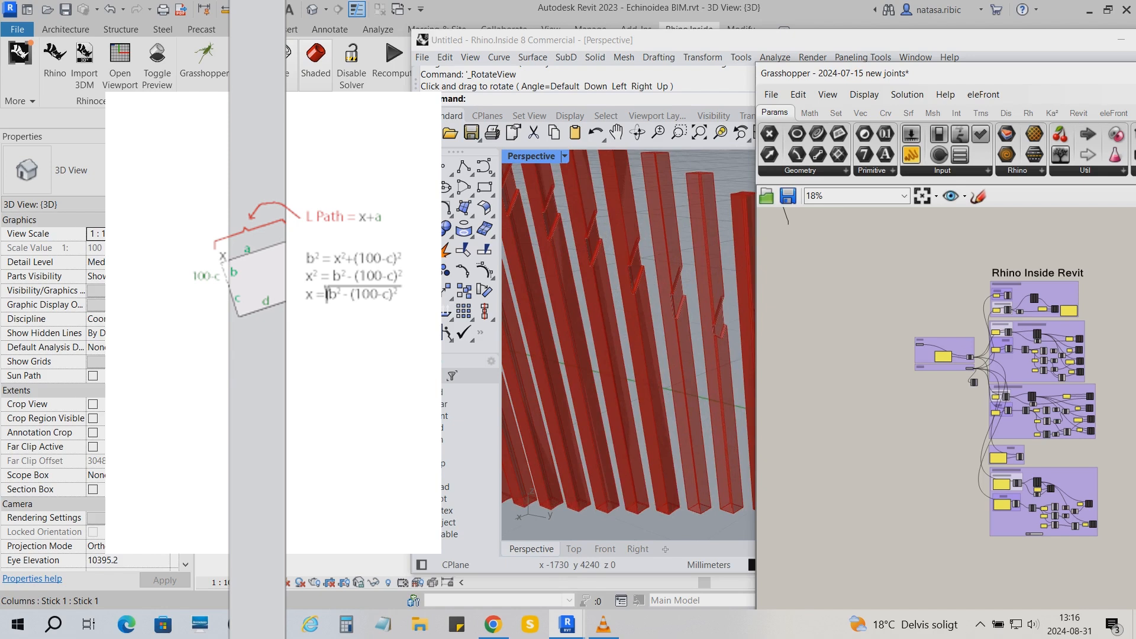
scroll(720, 305, "up", 6)
left_click(638, 132)
left_click_drag(669, 308, 609, 320)
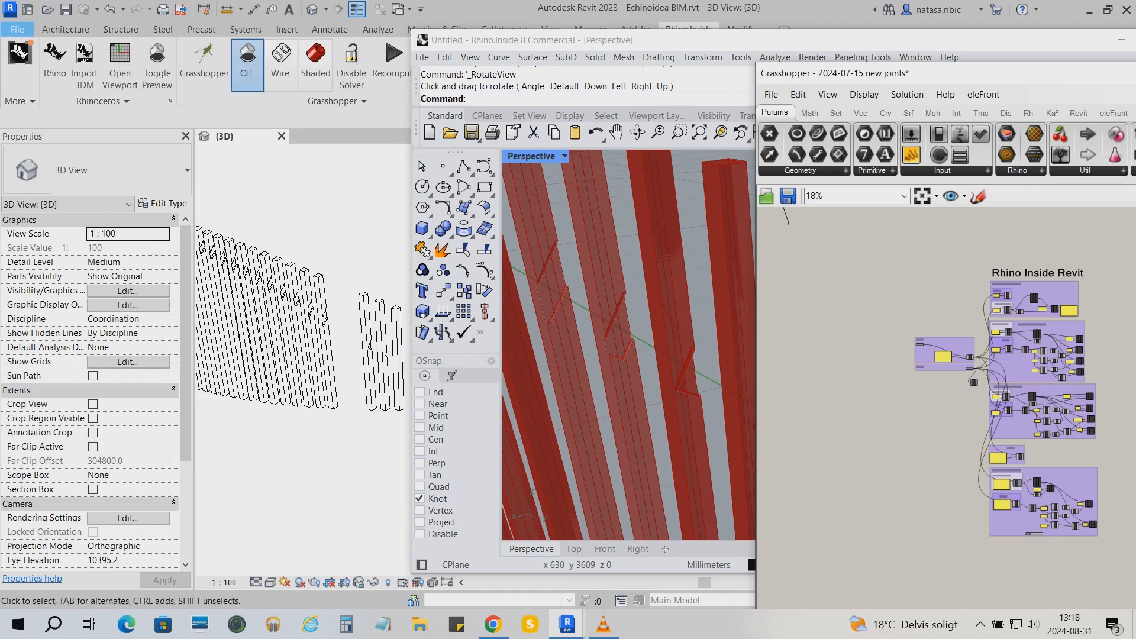
- Save the project and start a new family from the English Metric Column.rft template
left_click(17, 30)
mouse_move(50, 88)
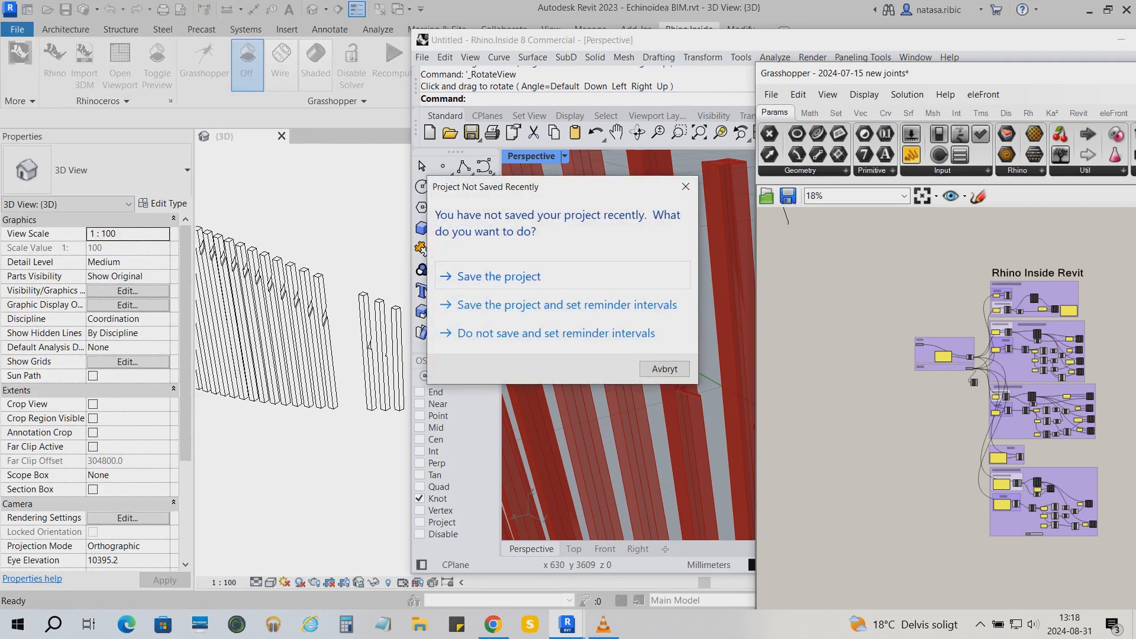
left_click(562, 275)
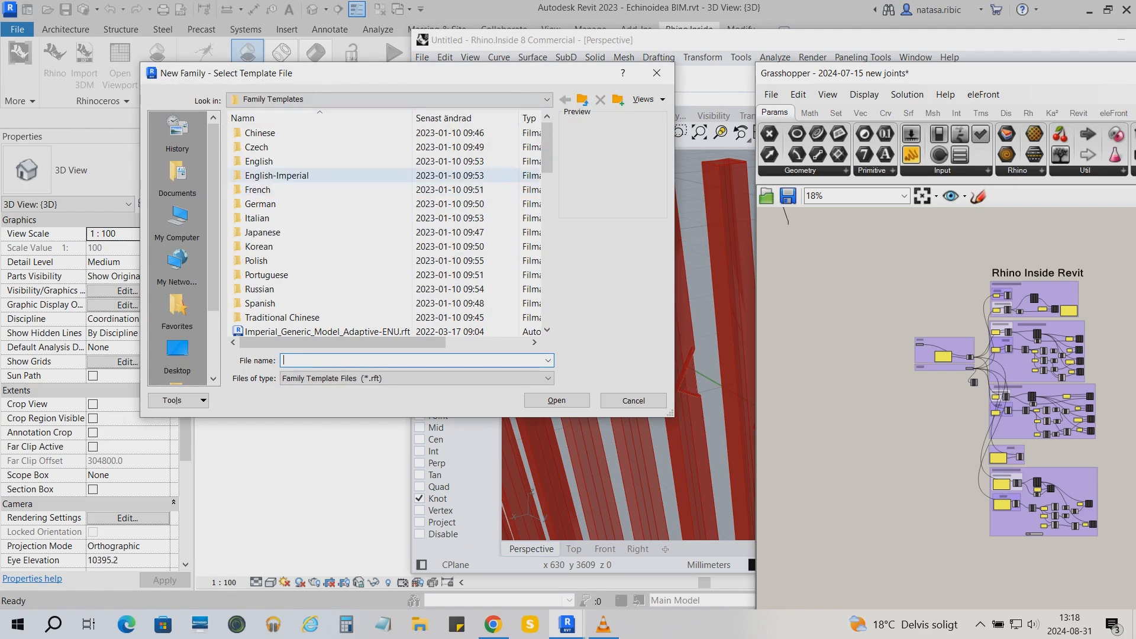
double_click(259, 161)
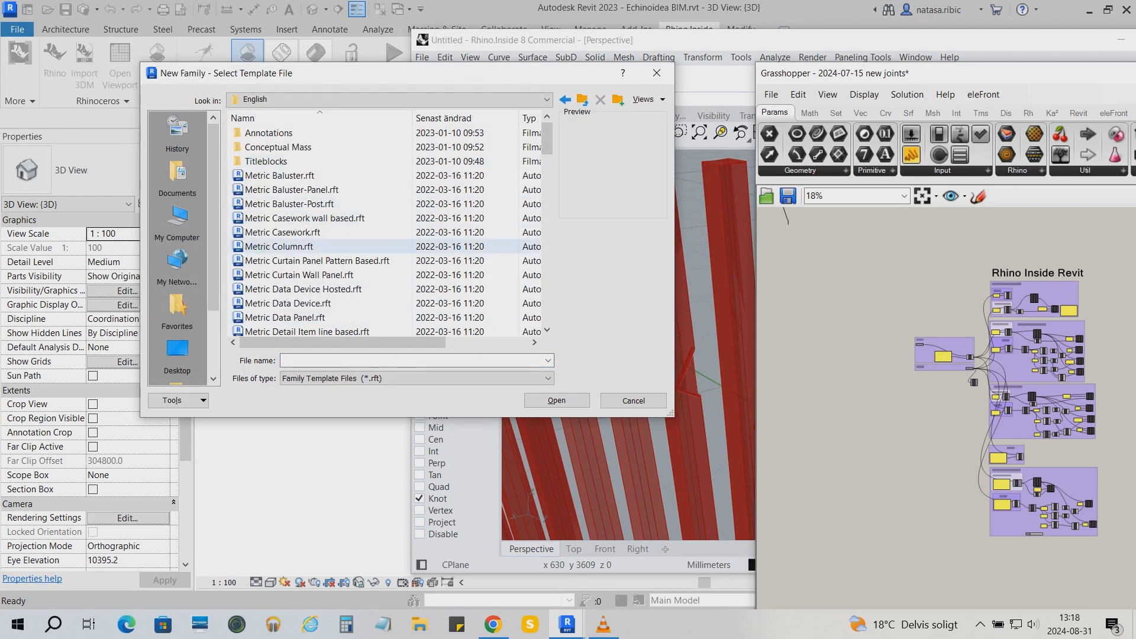
double_click(282, 246)
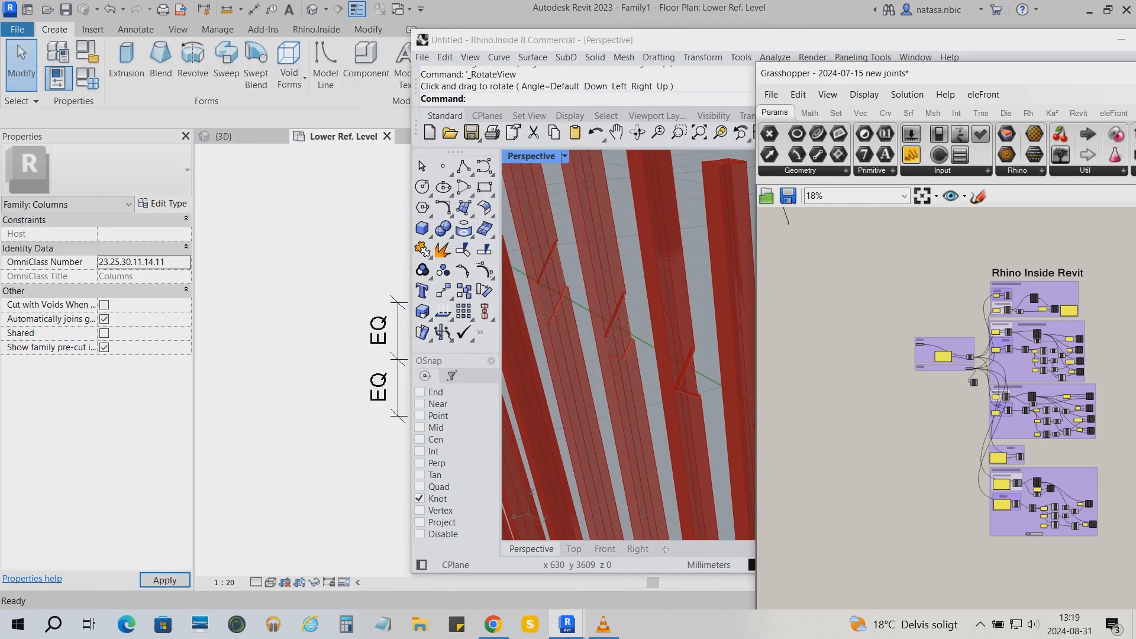
- Move the Rhino and Grasshopper windows aside to uncover the new family's Lower Ref. Level plan in Revit
left_click_drag(702, 39, 981, 11)
left_click_drag(983, 73, 1047, 37)
scroll(349, 317, "down", 3)
scroll(535, 503, "up", 2)
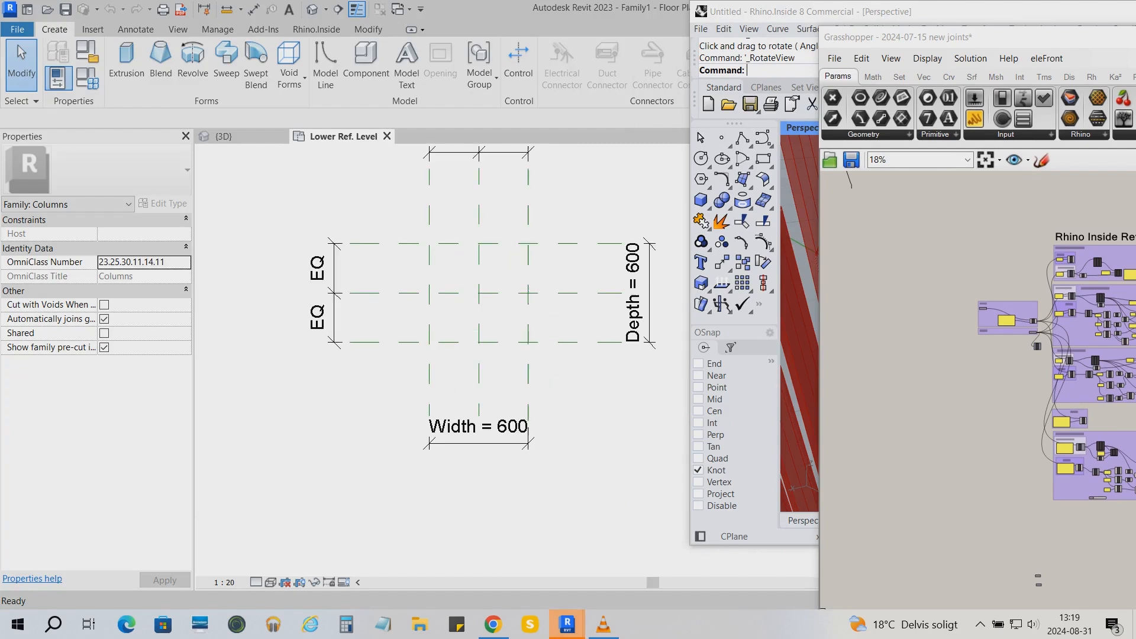
- Set the column family's Depth and Width parameters to 100 each
left_click(528, 469)
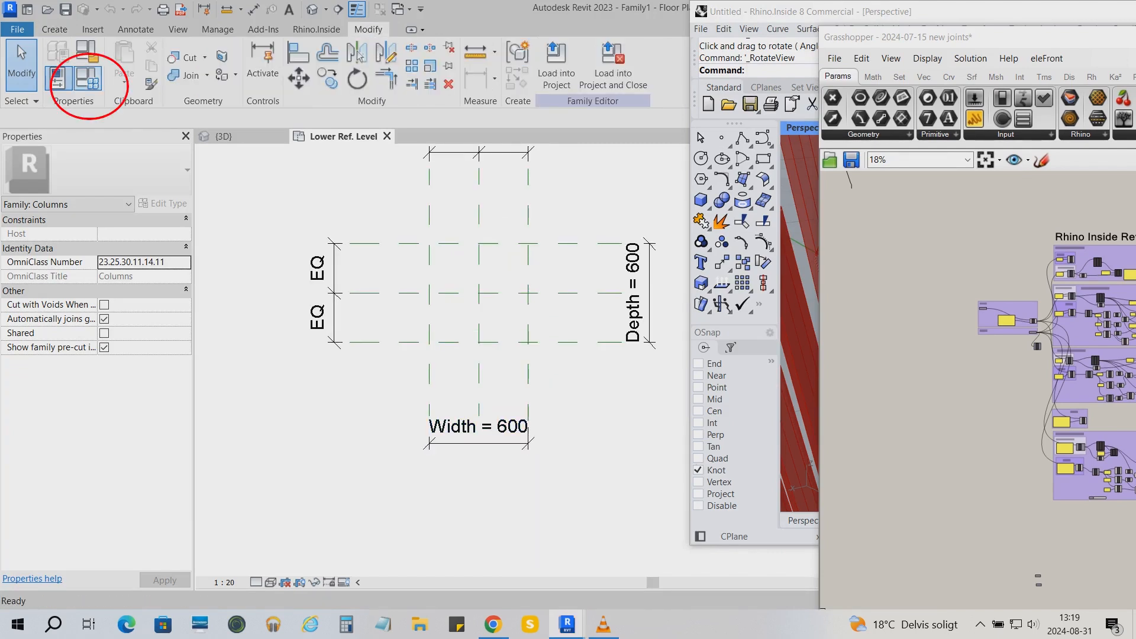
left_click(87, 79)
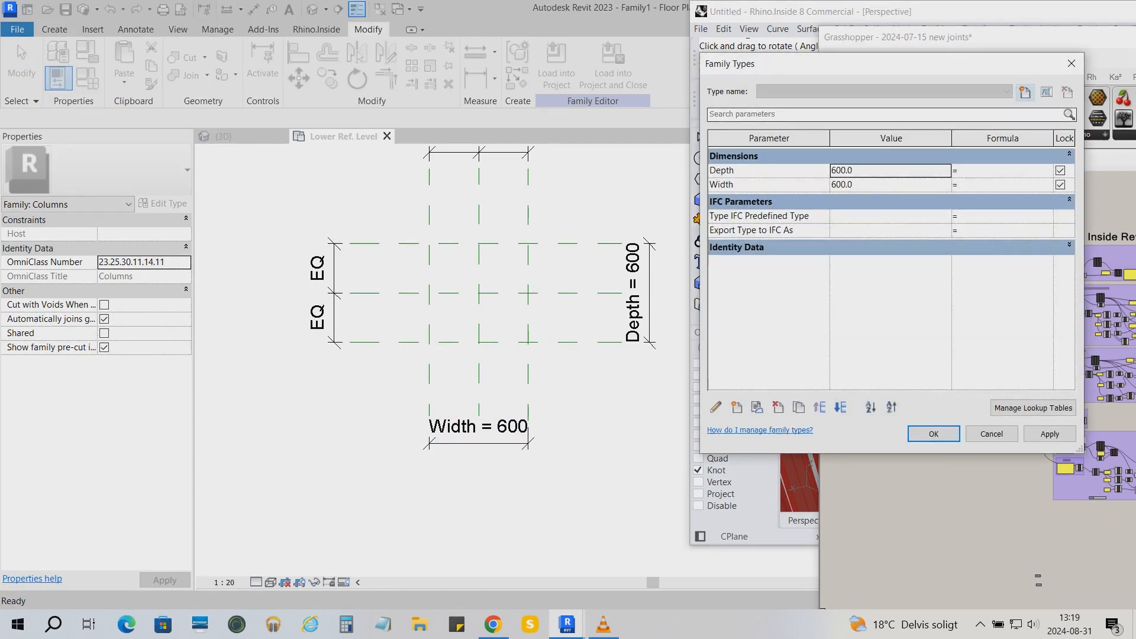
type("1")
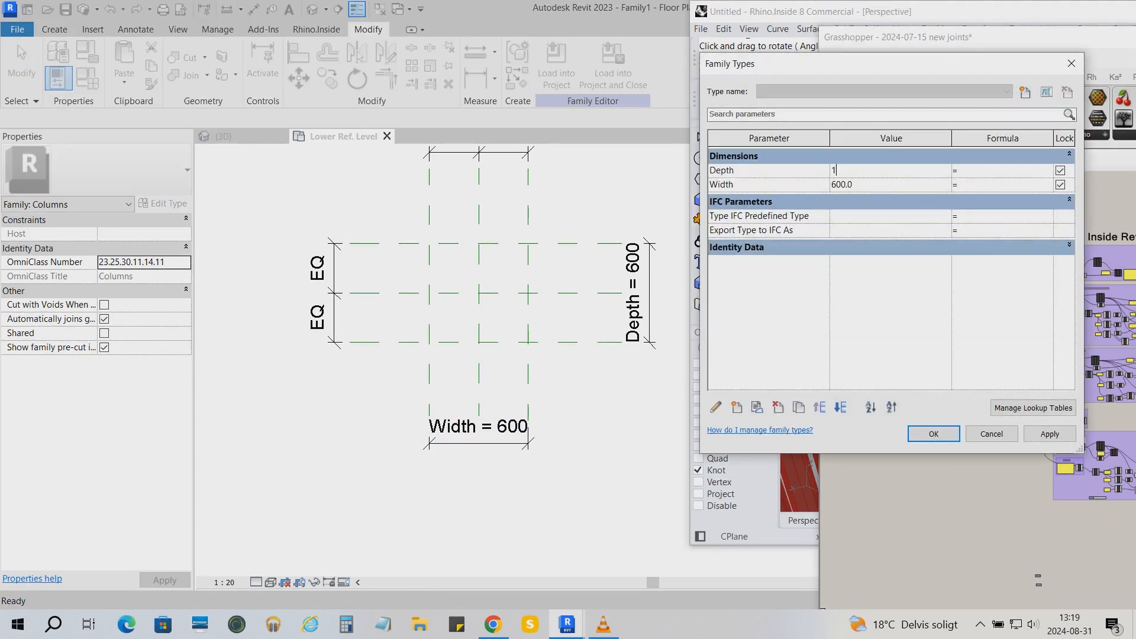
type("00")
key("Tab")
type("100")
key("Return")
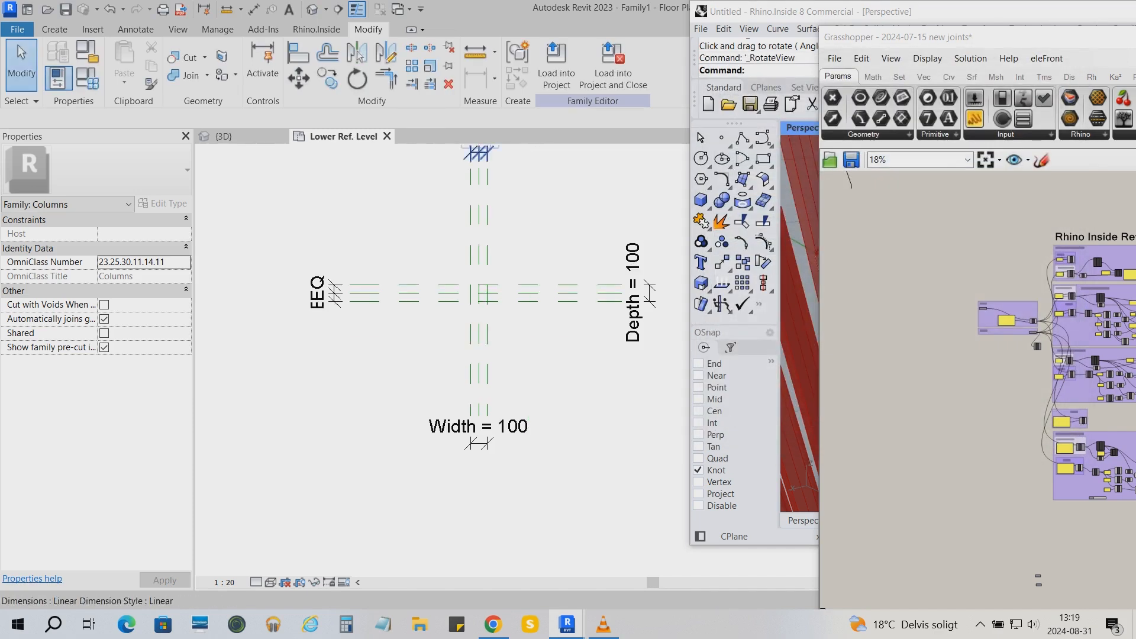
- Create an extrusion from a 100 by 100 rectangle snapped to the outer reference planes in the Lower Ref. Level plan
left_click(55, 29)
left_click(126, 65)
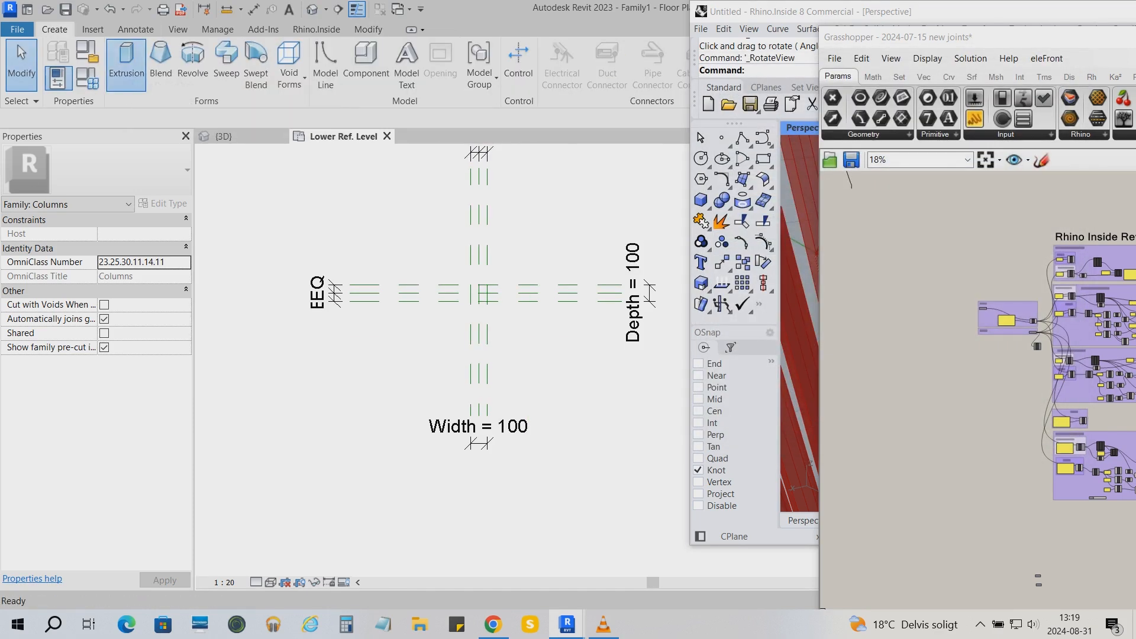
left_click(596, 50)
scroll(487, 288, "up", 4)
scroll(488, 288, "up", 1)
left_click(449, 351)
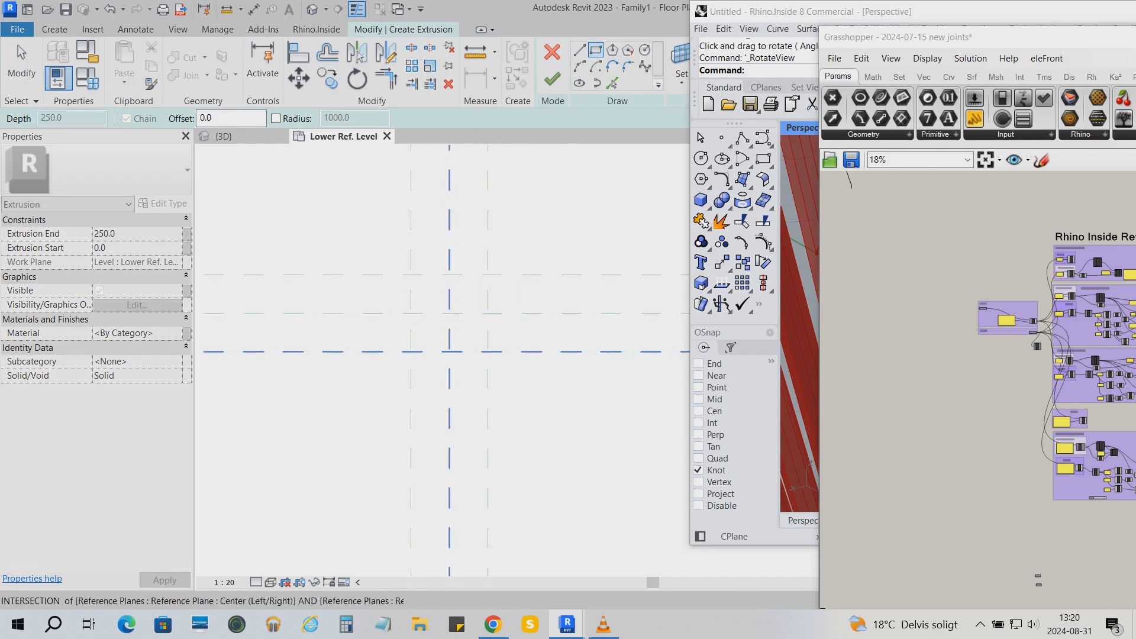
left_click(488, 275)
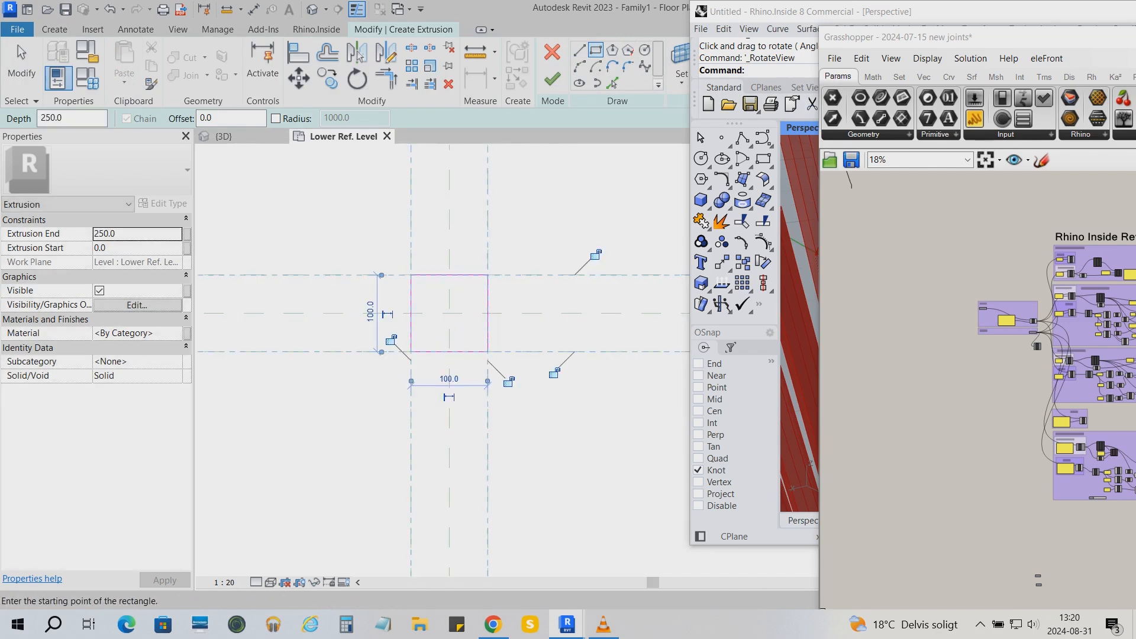
left_click(552, 79)
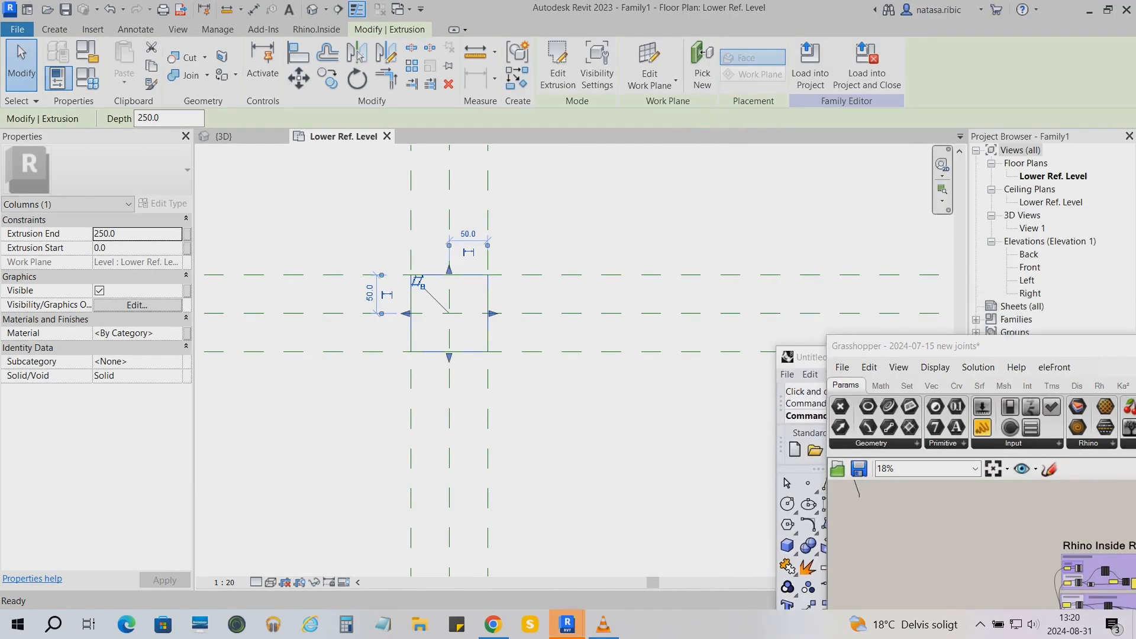
- In the Back elevation, associate the extrusion's end with the shared parameter Cutting length, set as an instance parameter under Dimensions
double_click(1029, 254)
scroll(573, 172, "up", 5)
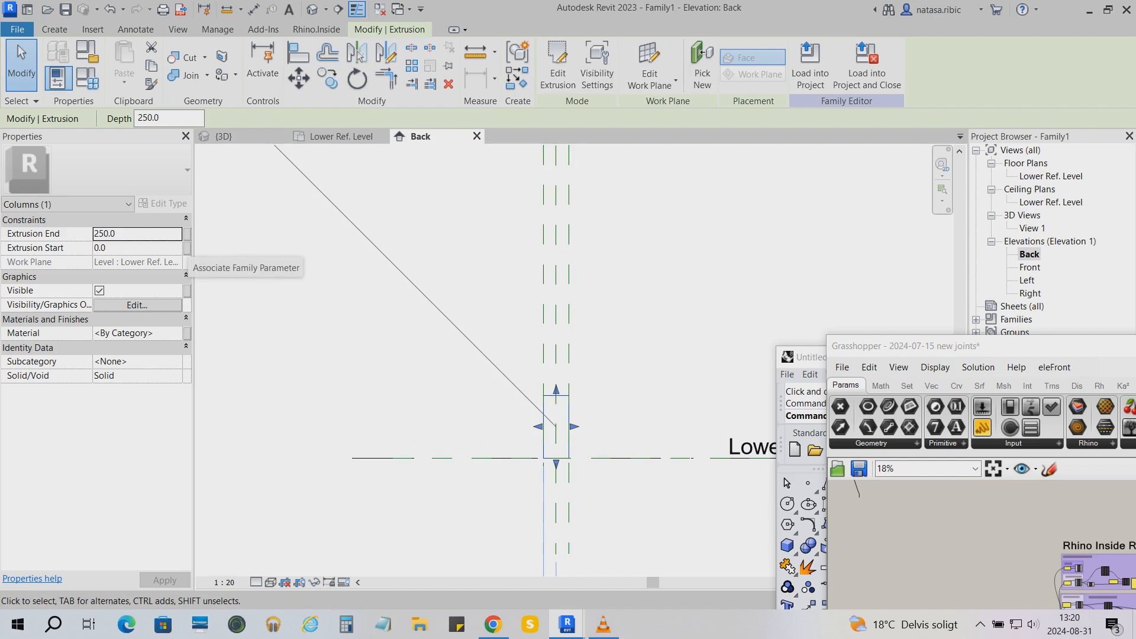
left_click(187, 233)
left_click(441, 394)
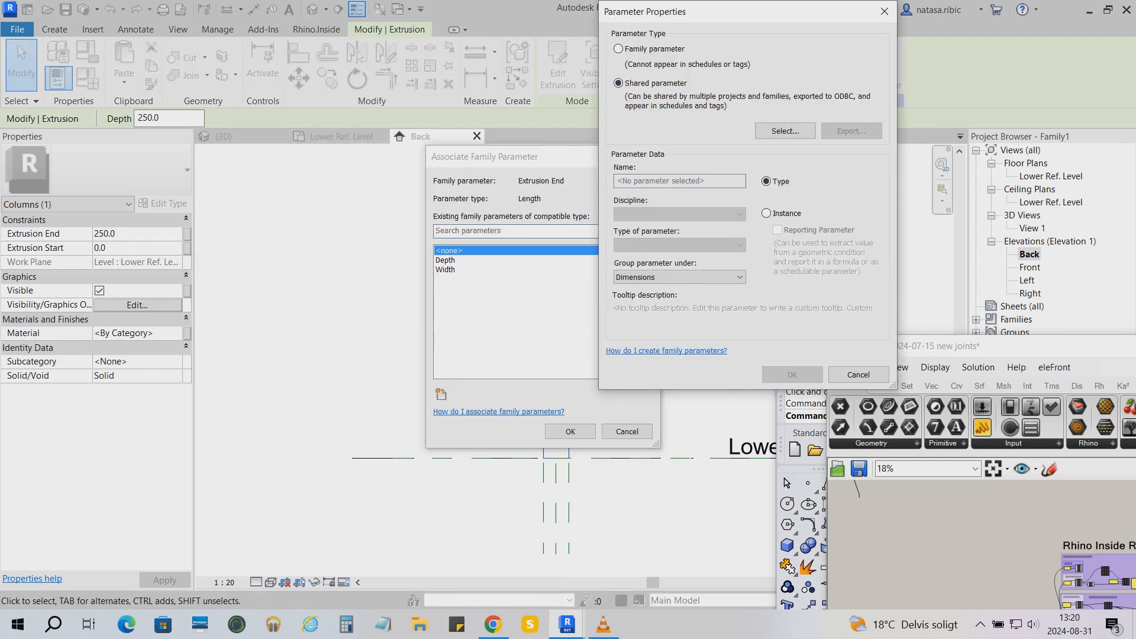
left_click(766, 213)
left_click(785, 131)
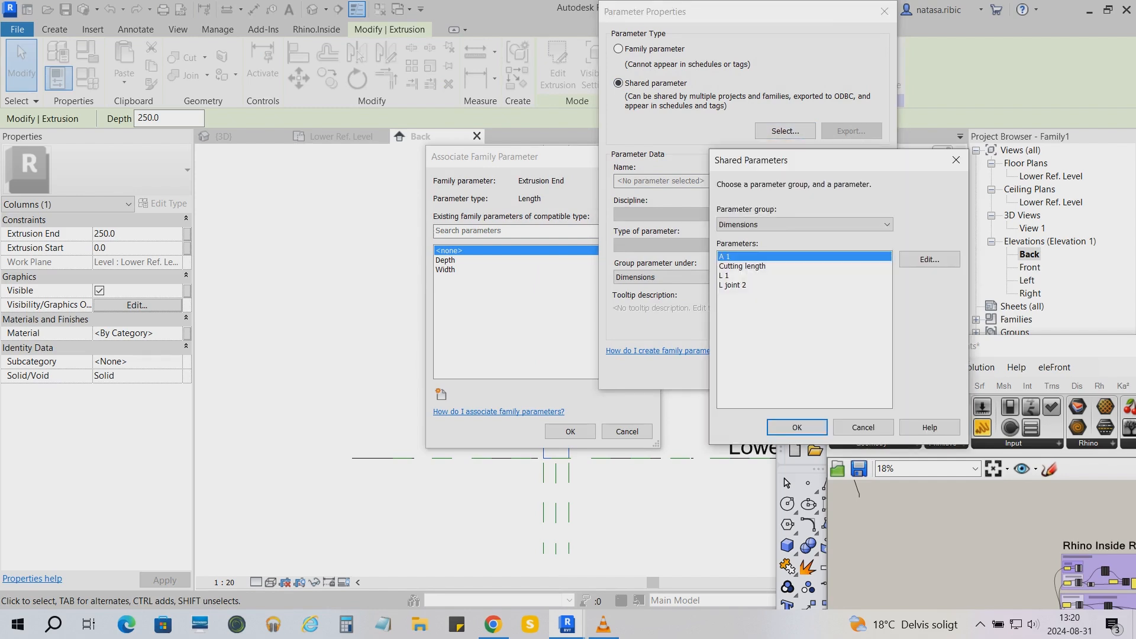
left_click(742, 266)
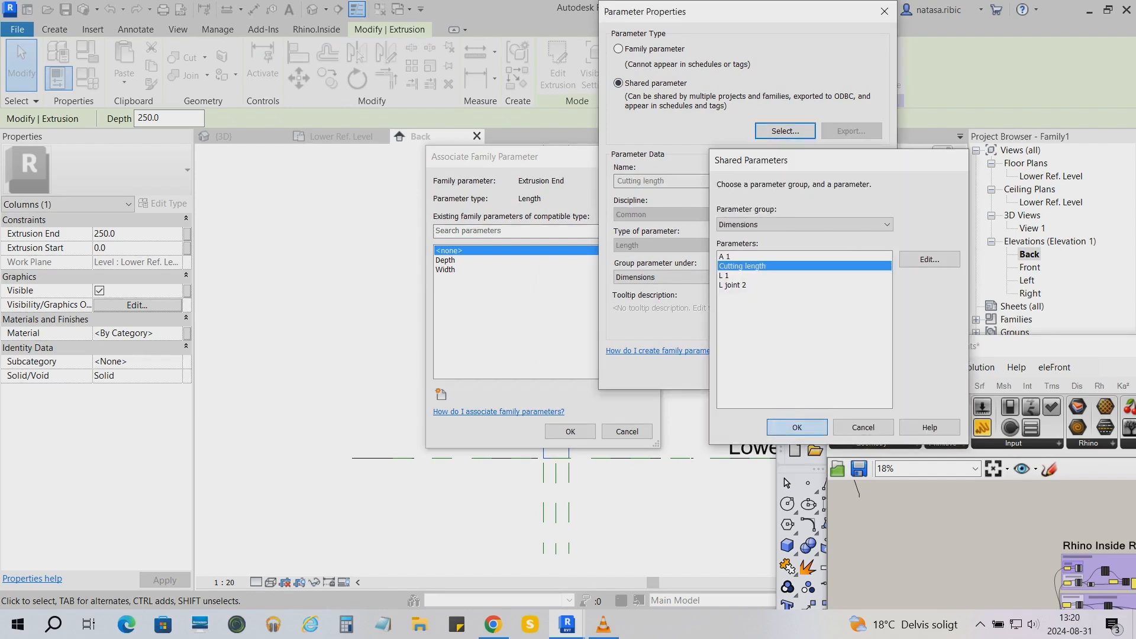
left_click(797, 427)
left_click(793, 374)
left_click(570, 431)
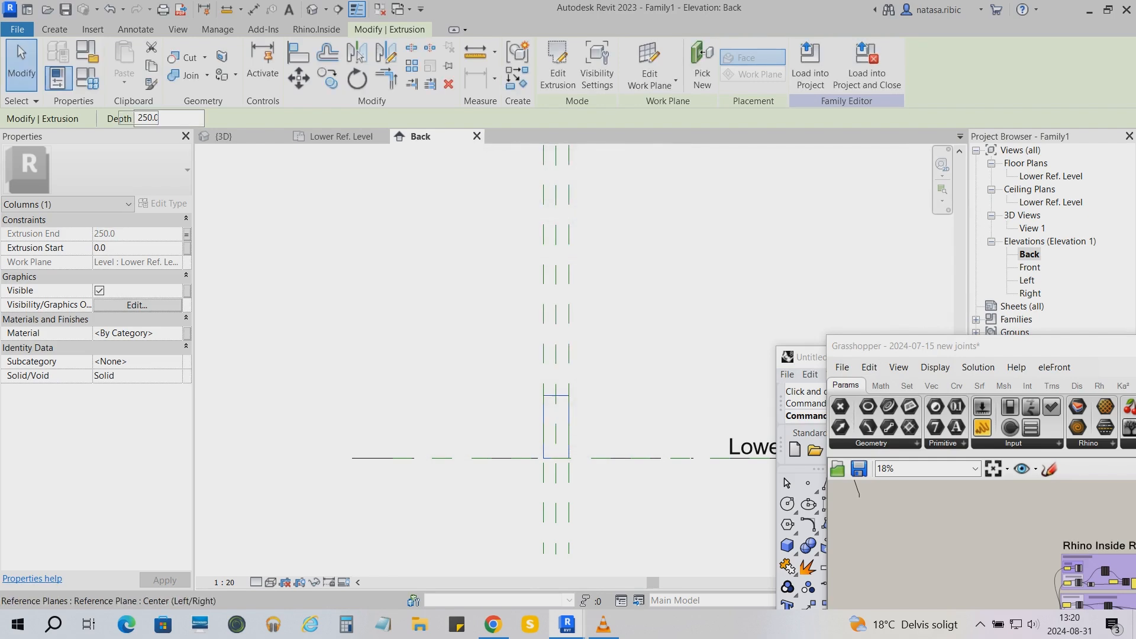
- Stretch the column extrusion upward to about 1764 mm high in the Back elevation
left_click_drag(556, 389, 556, 196)
scroll(556, 196, "down", 2)
middle_click_drag(556, 196, 565, 382)
scroll(565, 382, "up", 1)
left_click_drag(565, 382, 565, 223)
middle_click_drag(565, 224, 508, 162)
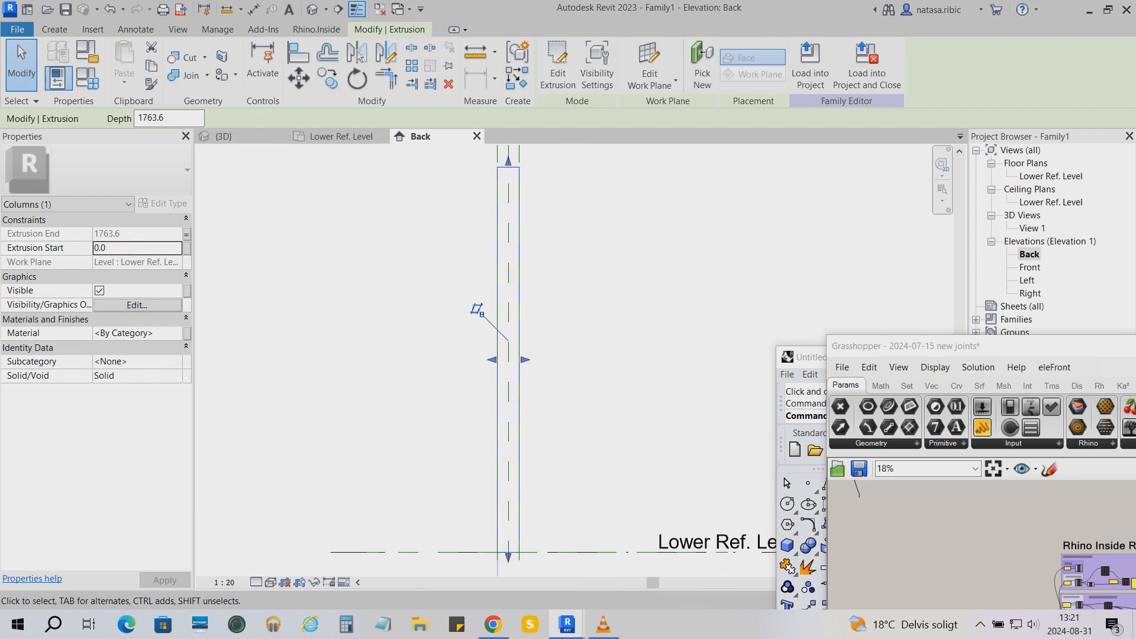
key("Escape")
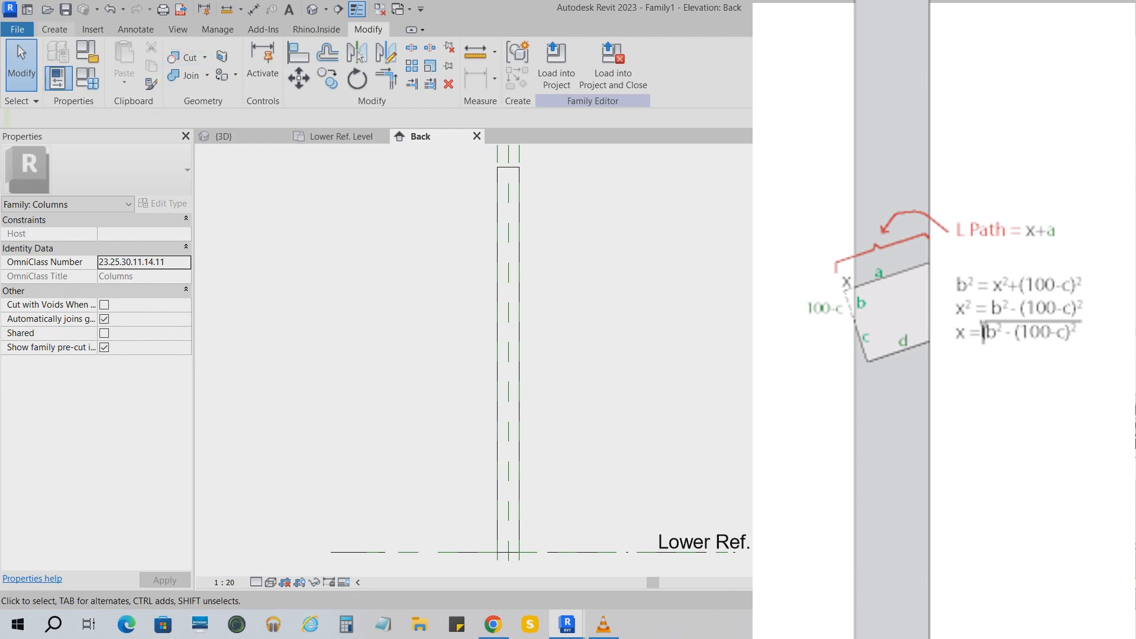
- Draw a sloped model line about 225 mm long from the column's right edge down past its left edge
left_click(54, 29)
left_click(325, 66)
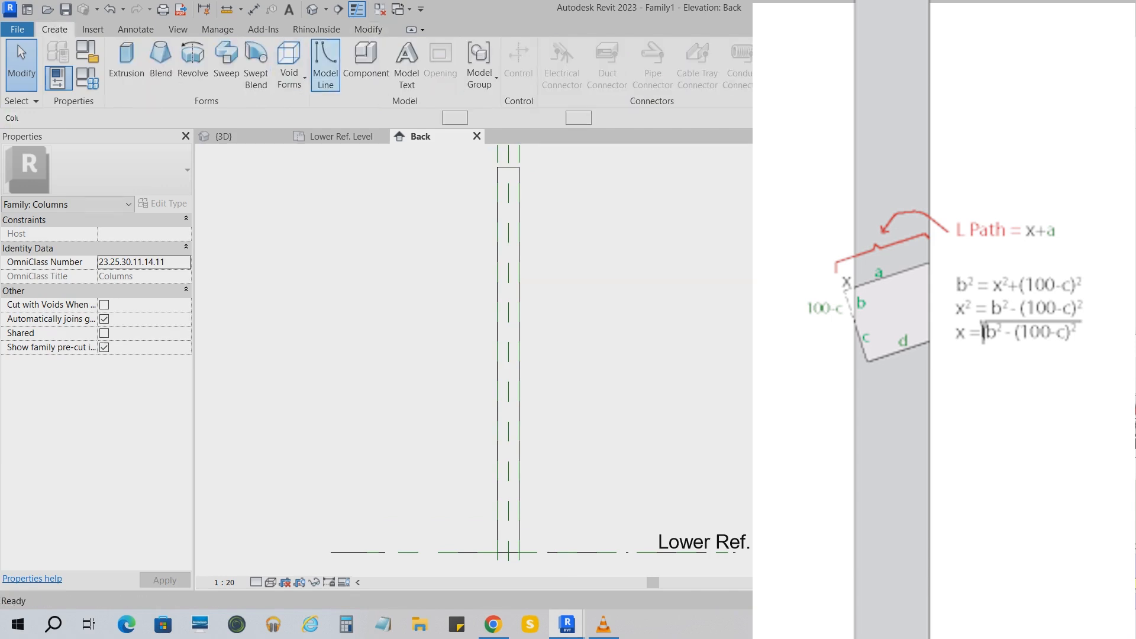
scroll(518, 288, "up", 2)
left_click(505, 288)
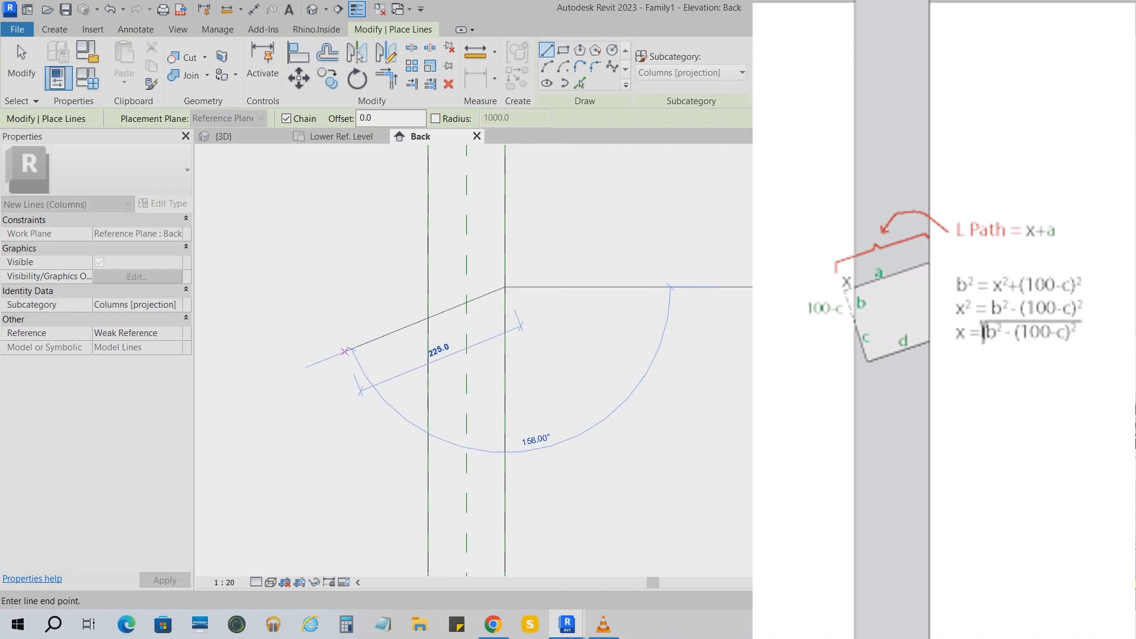
left_click(344, 351)
key("Escape")
key("Escape")
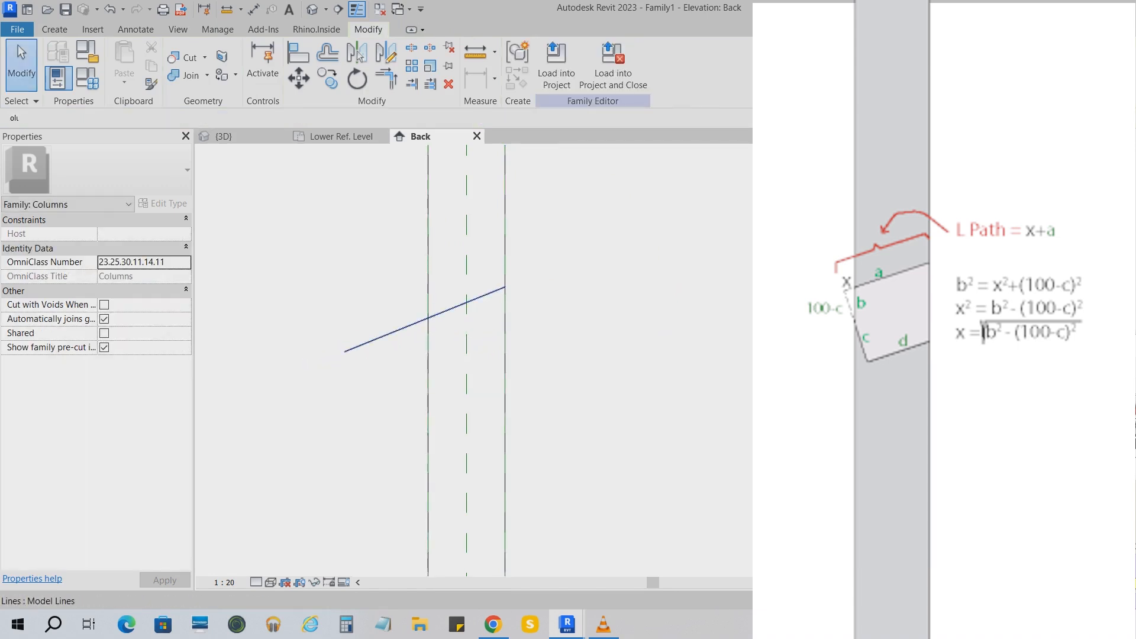
- Offset a copy of the sloped model line 100 mm below the original
left_click(346, 351)
left_click(327, 53)
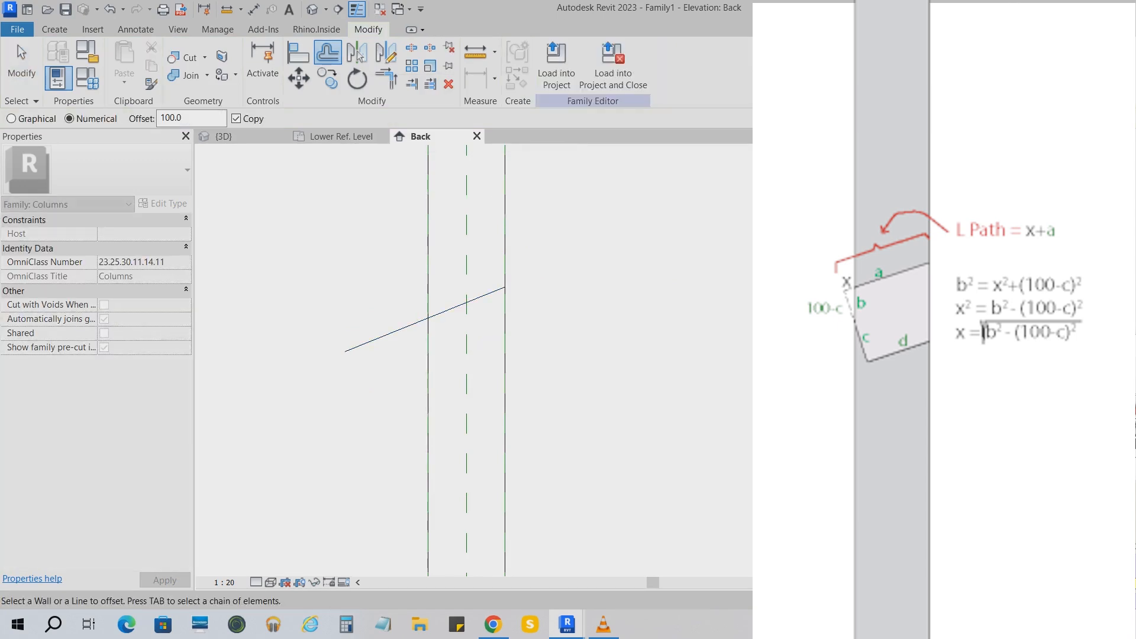
left_click(427, 320)
key("Escape")
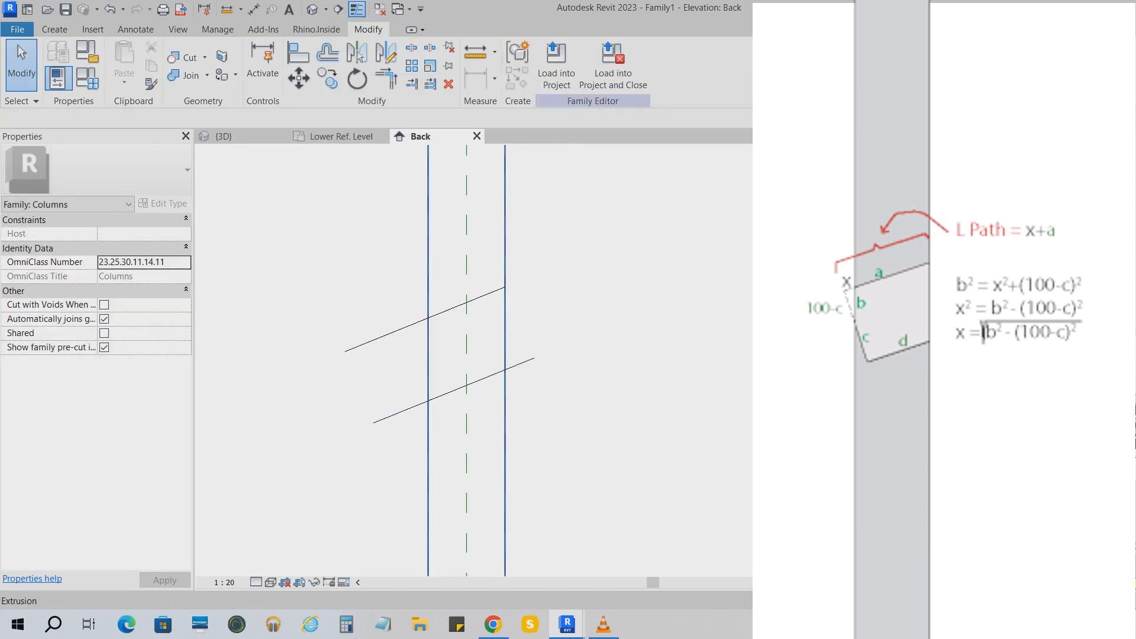
- Draw a perpendicular model line about 224 mm long from the lower sloped line up across the upper one
left_click(55, 29)
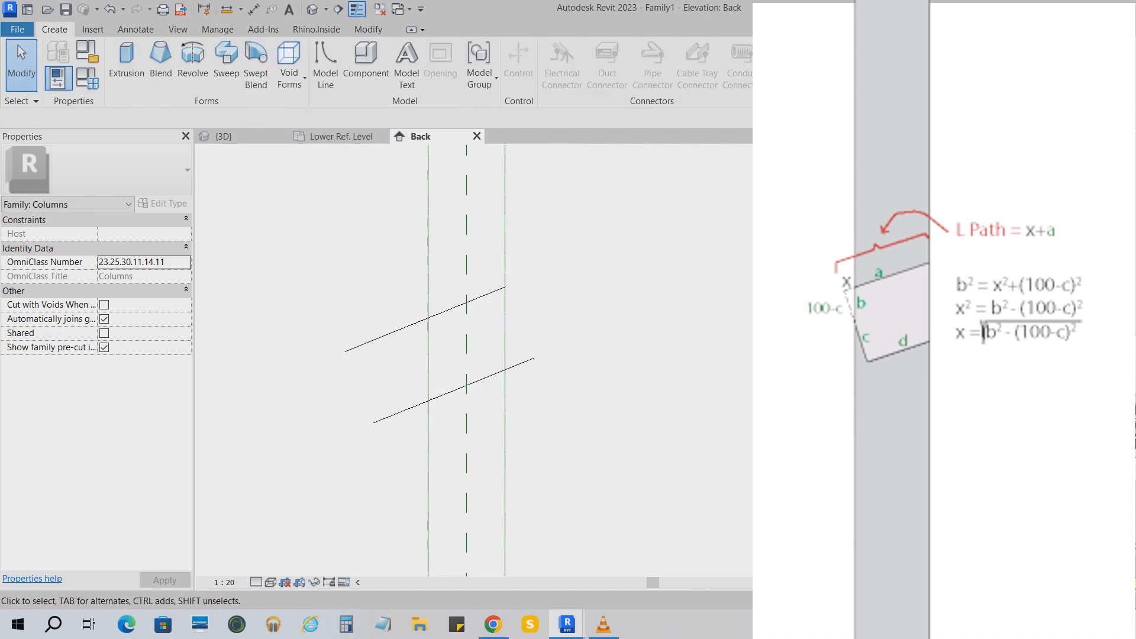
left_click(326, 64)
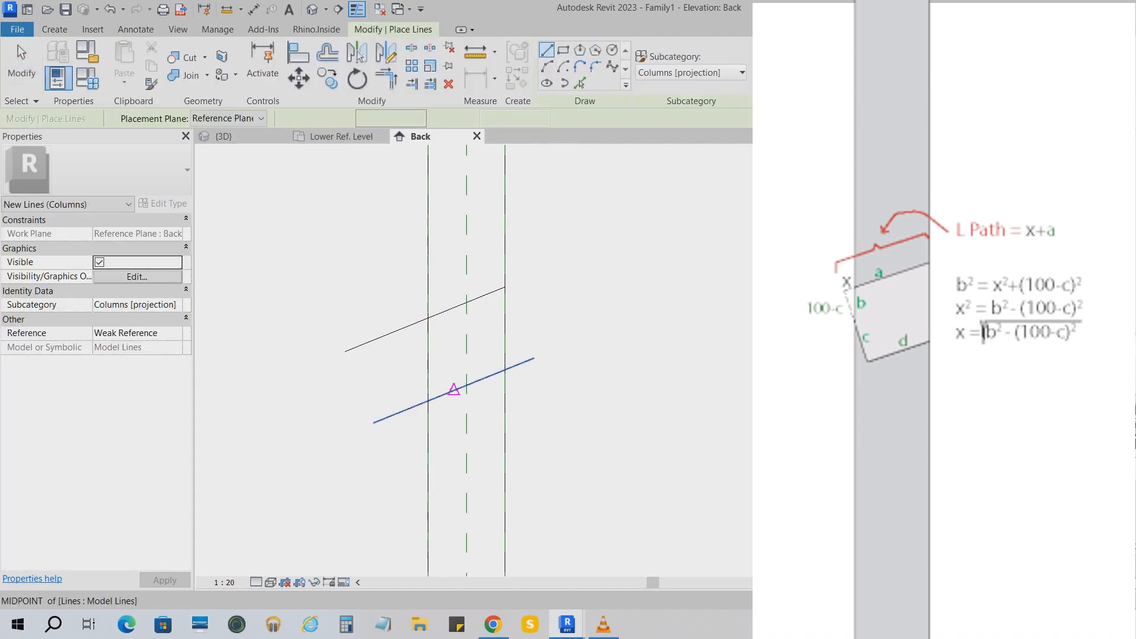
left_click(453, 389)
left_click(383, 235)
key("Escape")
key("Escape")
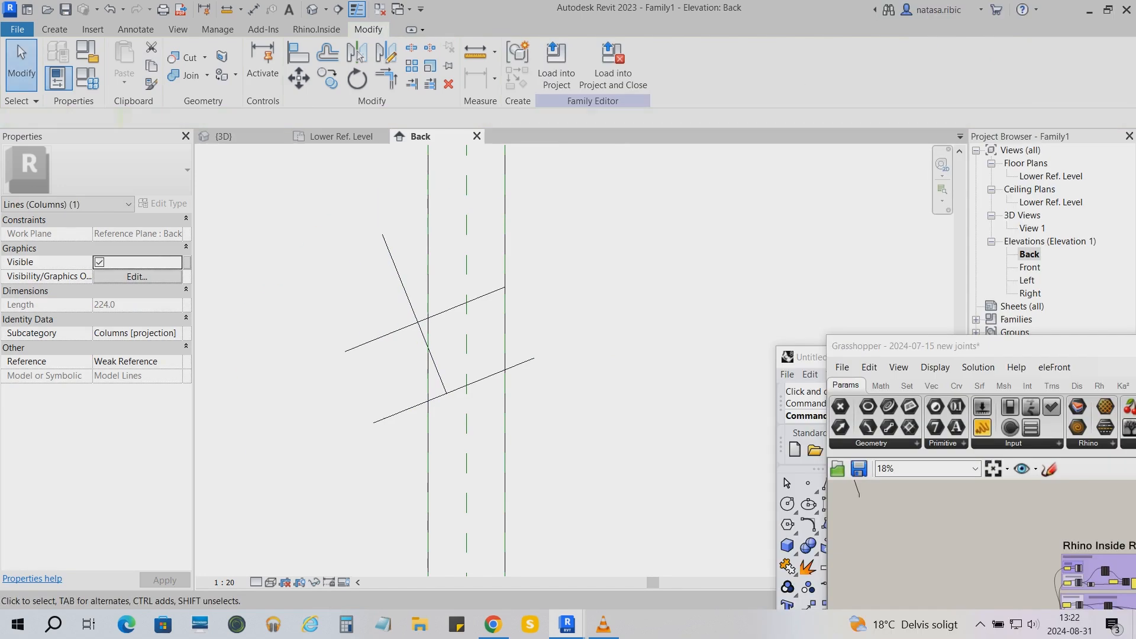
- Trim the perpendicular line and the upper sloped line to a corner where they meet
key("Escape")
key("t")
key("r")
left_click(406, 327)
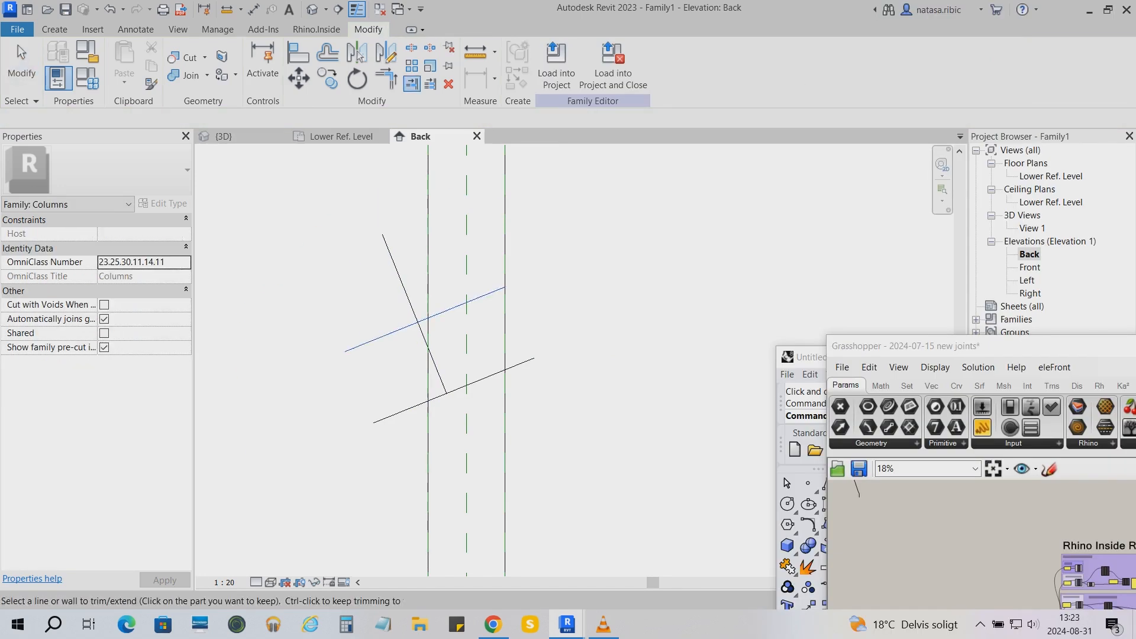
left_click(429, 349)
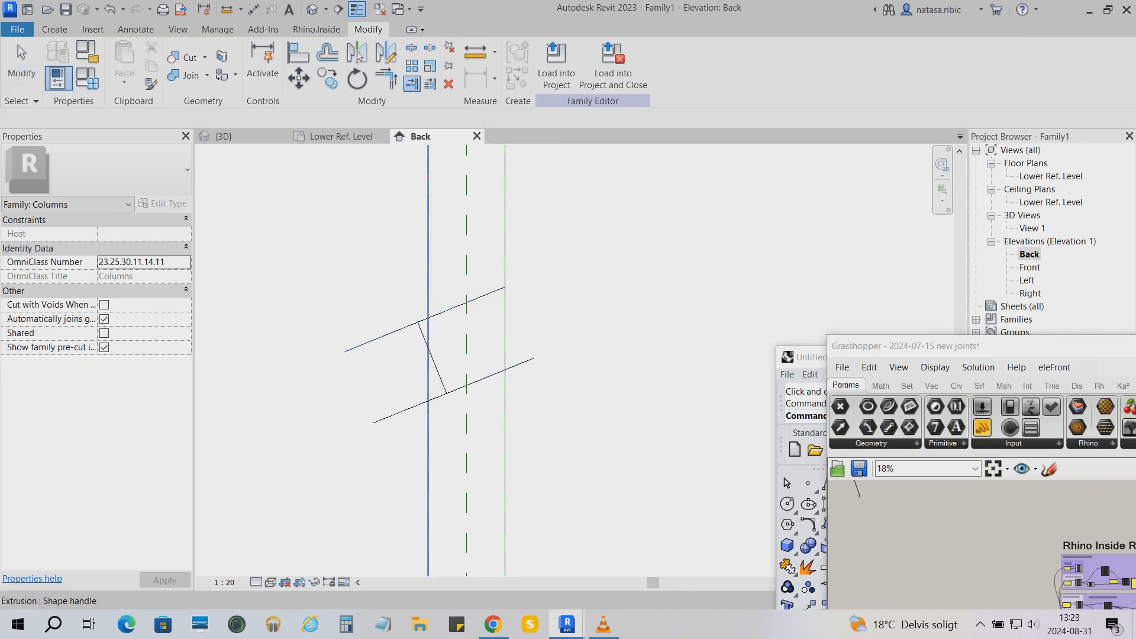
left_click(430, 354)
left_click(448, 310)
key("Escape")
- Trim the lower sloped line to run only from the perpendicular line to the column's right edge
key("t")
key("m")
left_click(436, 365)
left_click(471, 383)
key("t")
key("r")
left_click(505, 347)
left_click(490, 376)
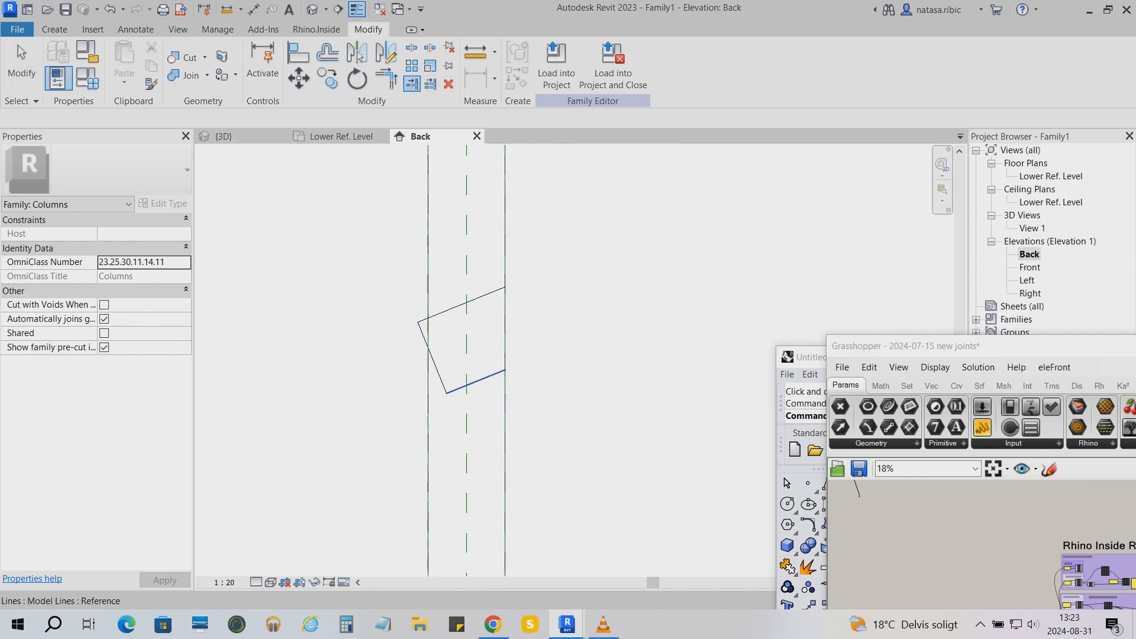
key("Escape")
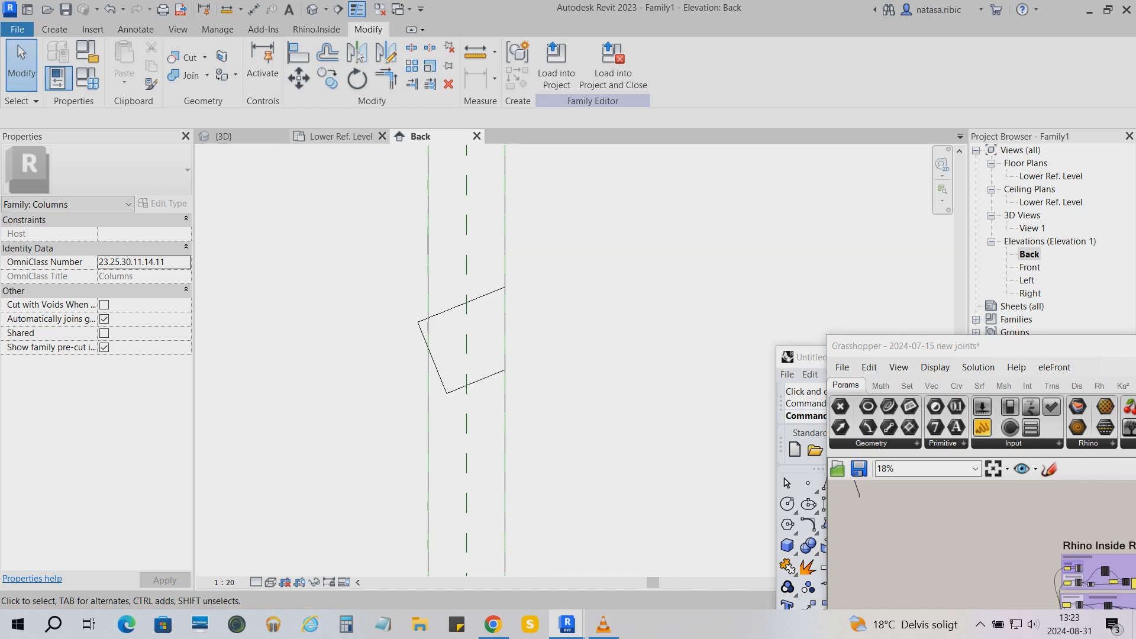
- In the Lower Ref. Level plan, draw a horizontal reference plane across the column about 26 mm below its upper edge
left_click(341, 136)
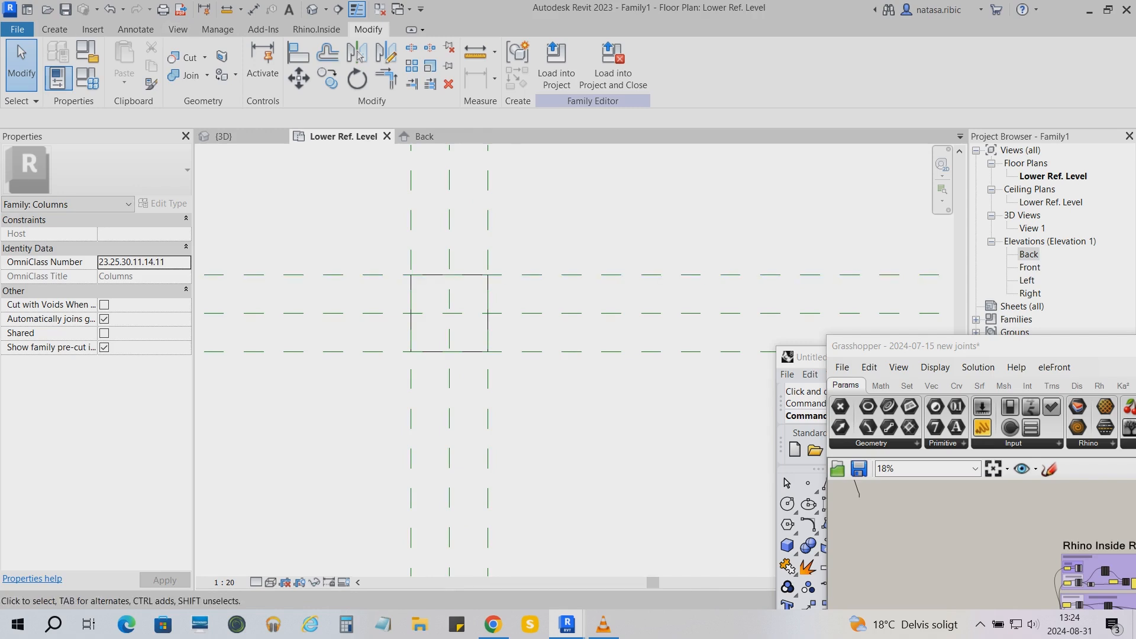
left_click(55, 29)
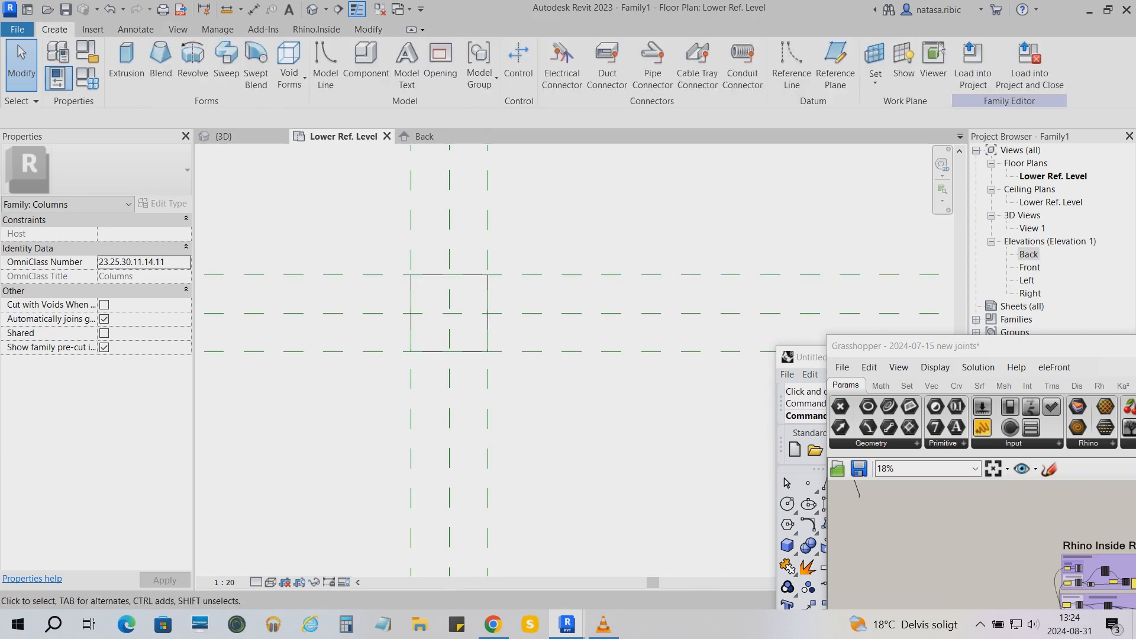
left_click(790, 59)
left_click(292, 295)
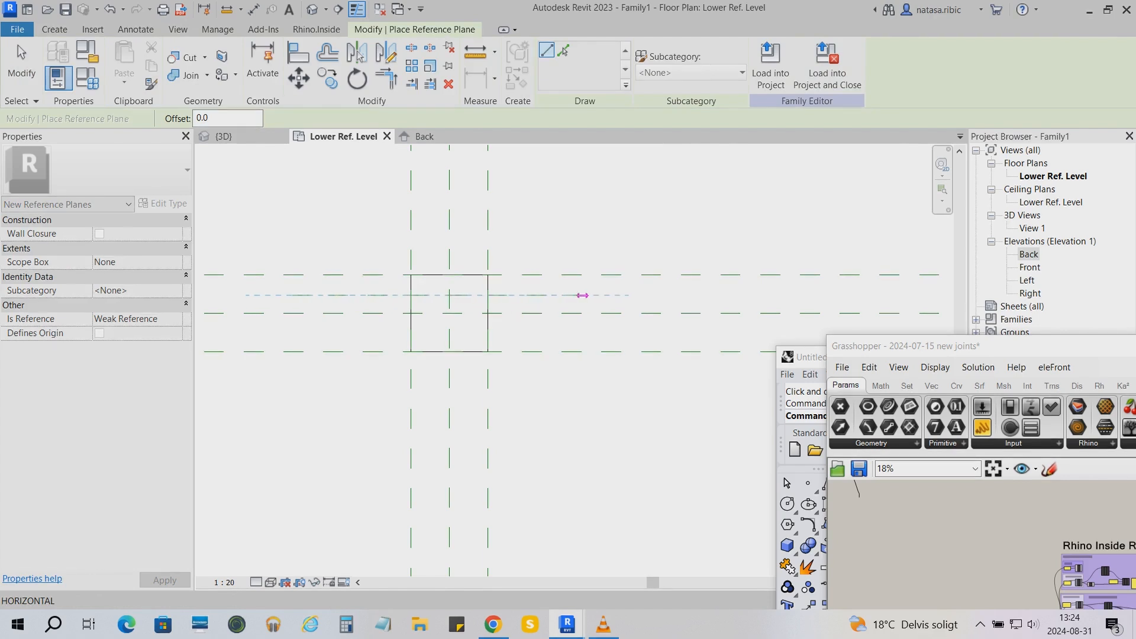
left_click(640, 294)
key("Escape")
key("Escape")
- Dimension the distance between the column's upper edge reference plane and the new reference plane
key("d")
key("i")
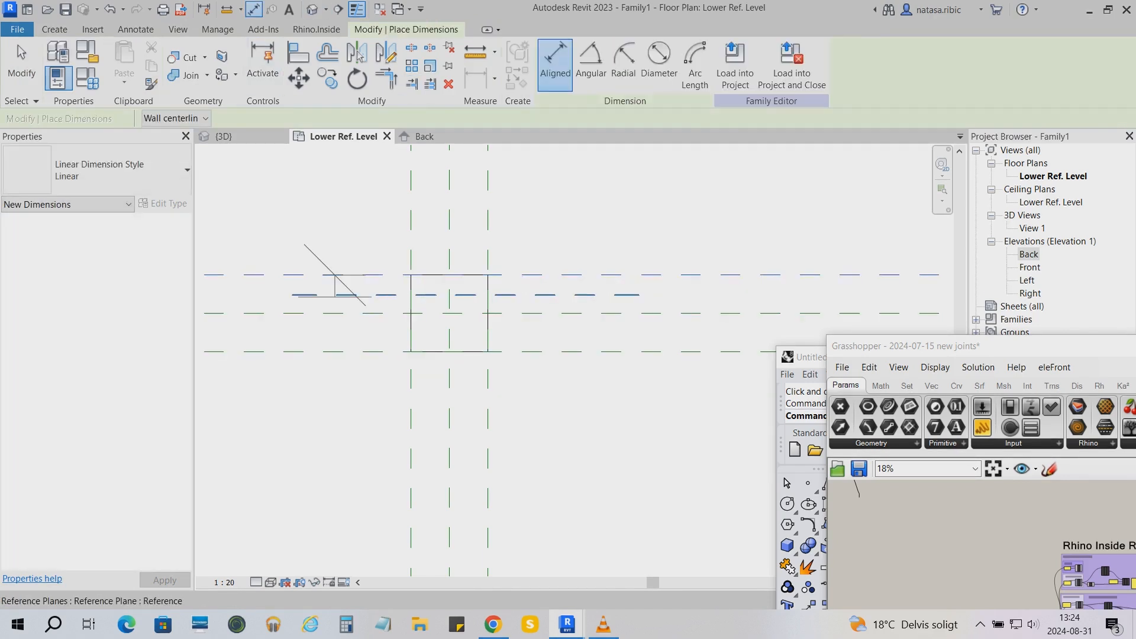
scroll(305, 295, "up", 3)
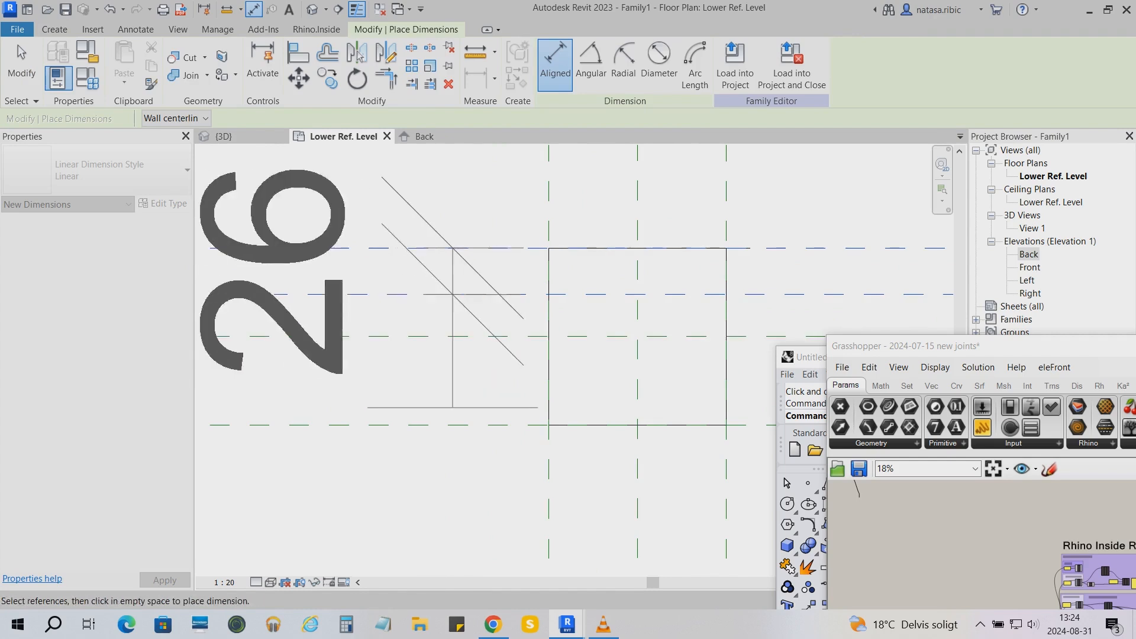
scroll(452, 407, "down", 2)
left_click(426, 460)
key("Escape")
key("Escape")
- Set the new reference plane's distance from the column's upper edge to 20 mm and delete the placed dimension
left_click(481, 343)
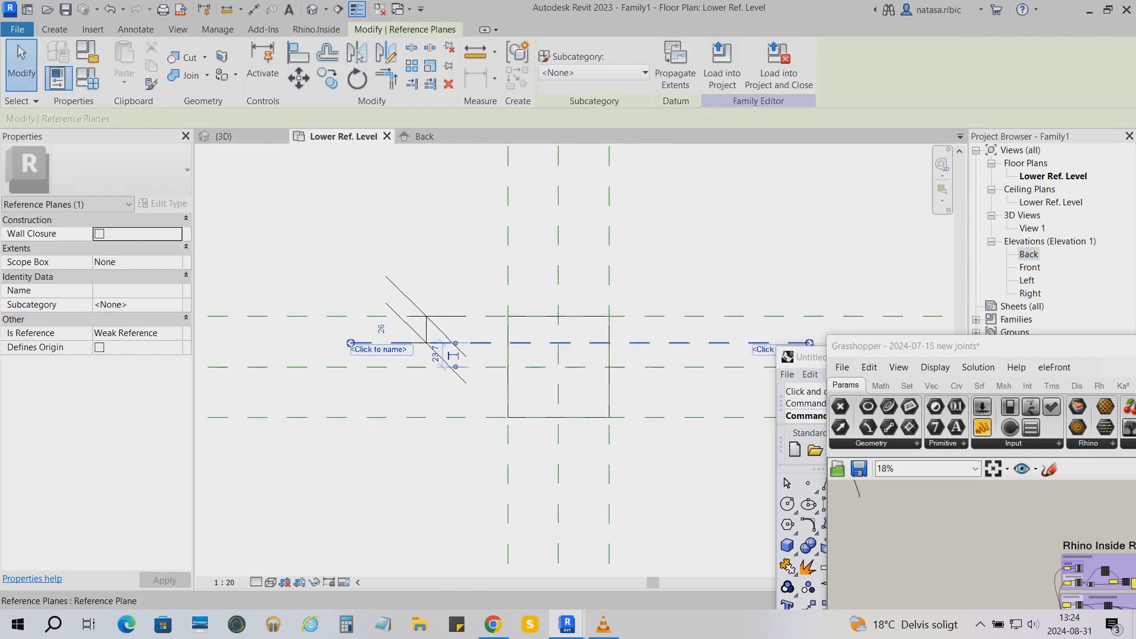
left_click(381, 329)
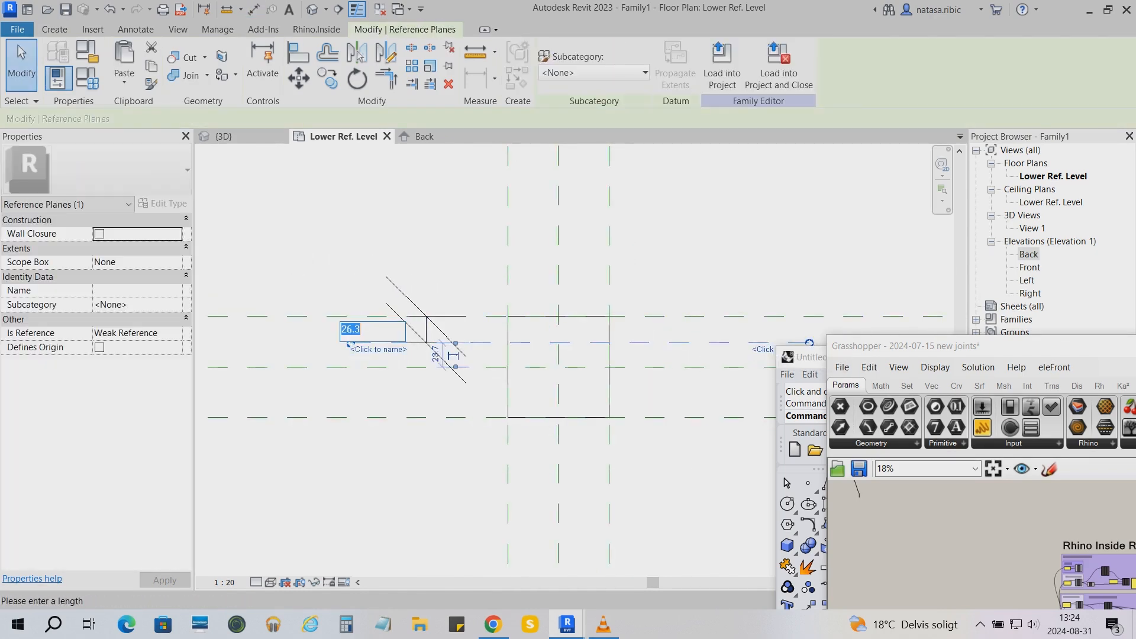
key("Return")
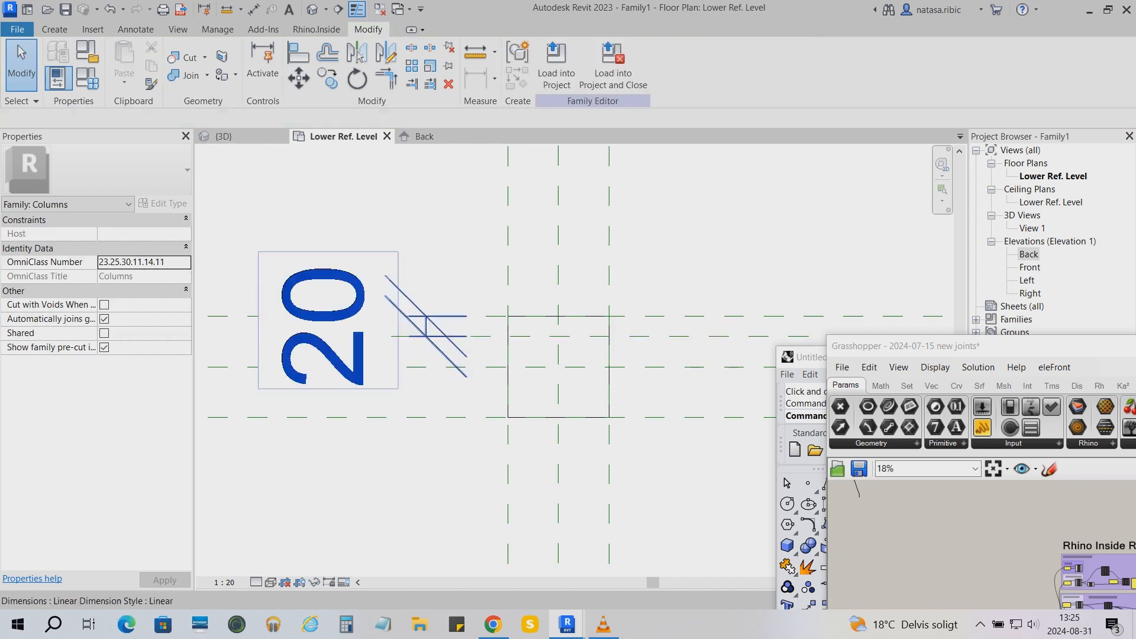
left_click(417, 336)
key("Delete")
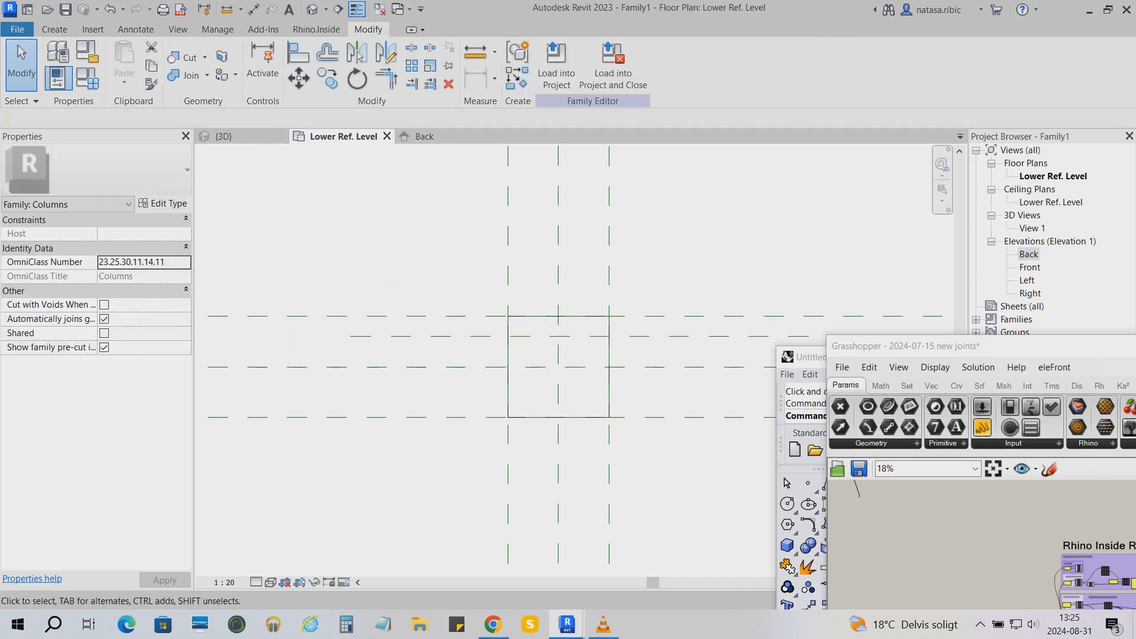
- Name the new reference plane Joint
left_click(416, 336)
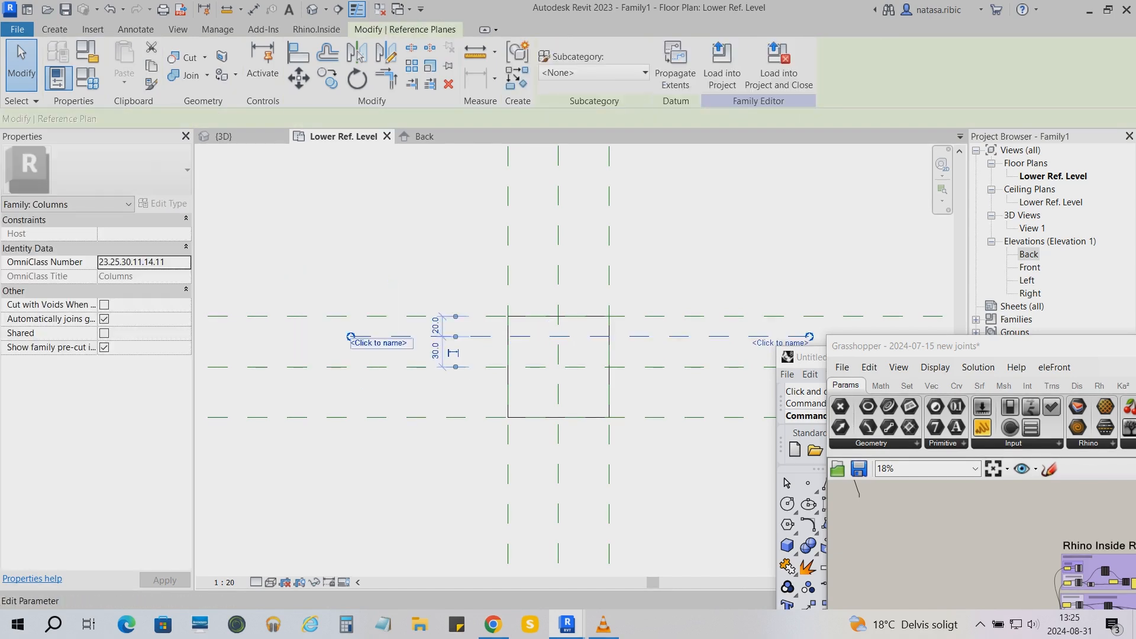
left_click(355, 341)
type("Joi")
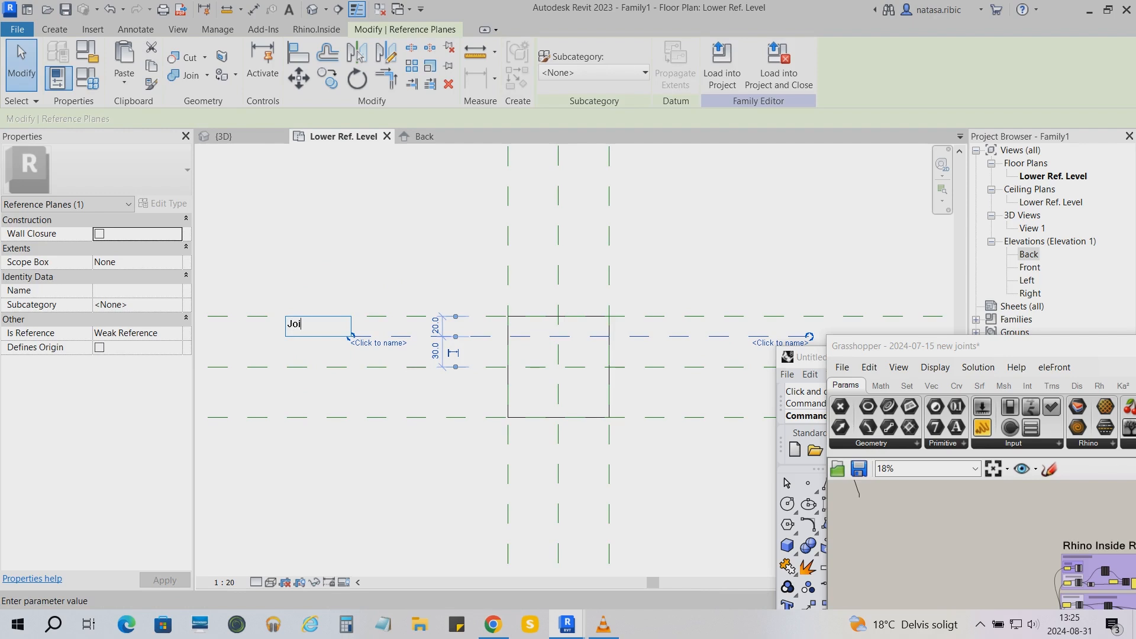
type("nt")
key("Return")
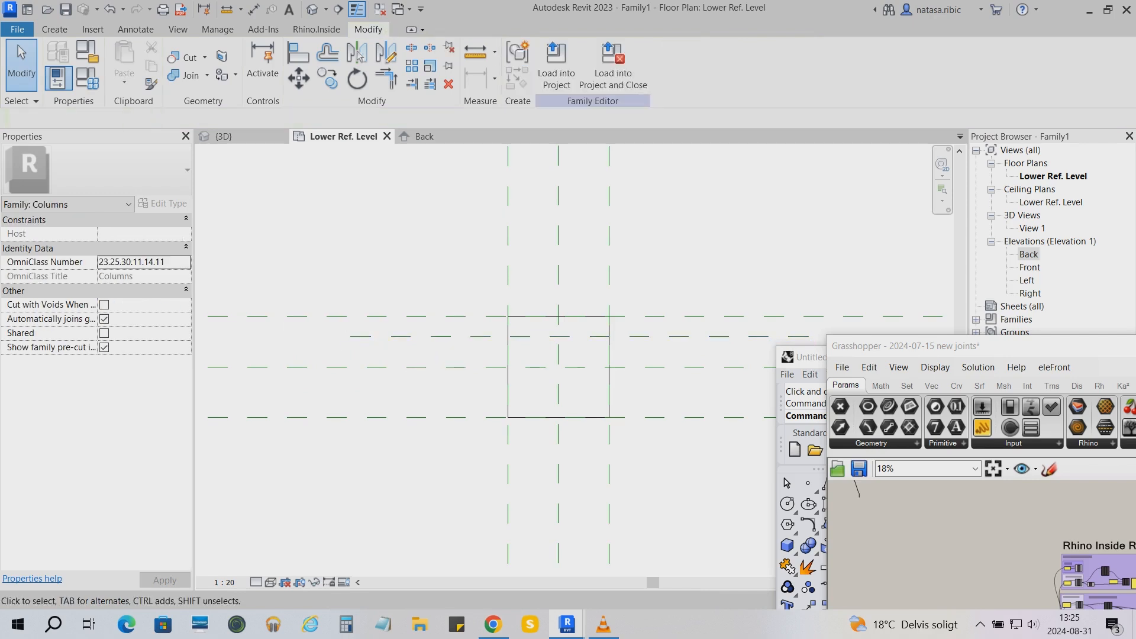
- In the Back elevation, set the work plane to Reference Plane : Joint
left_click(424, 136)
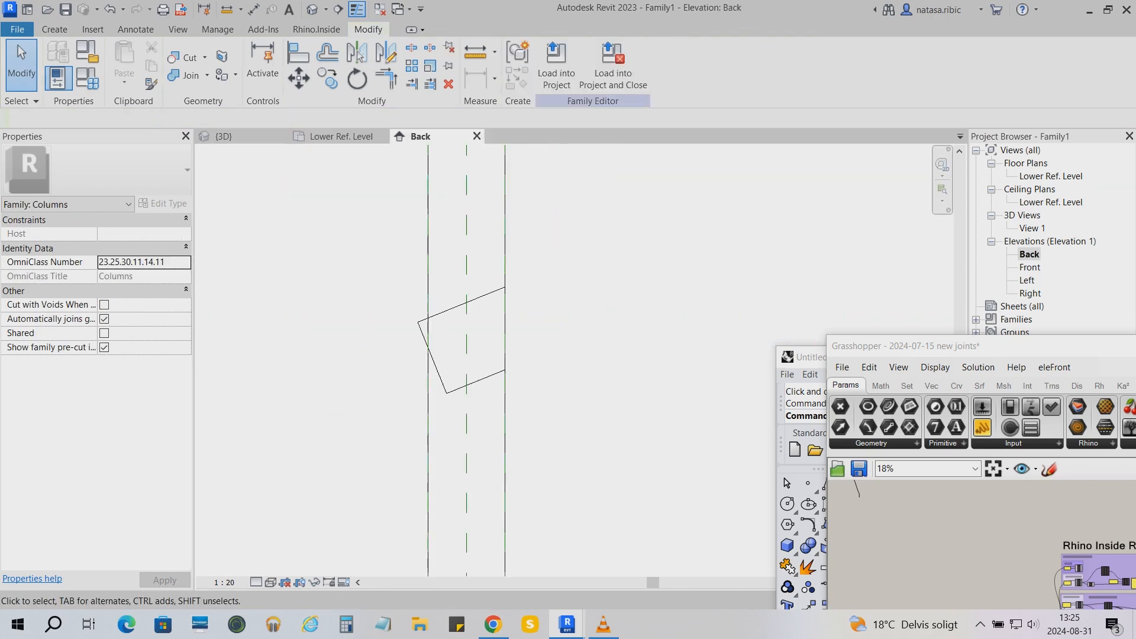
left_click(54, 29)
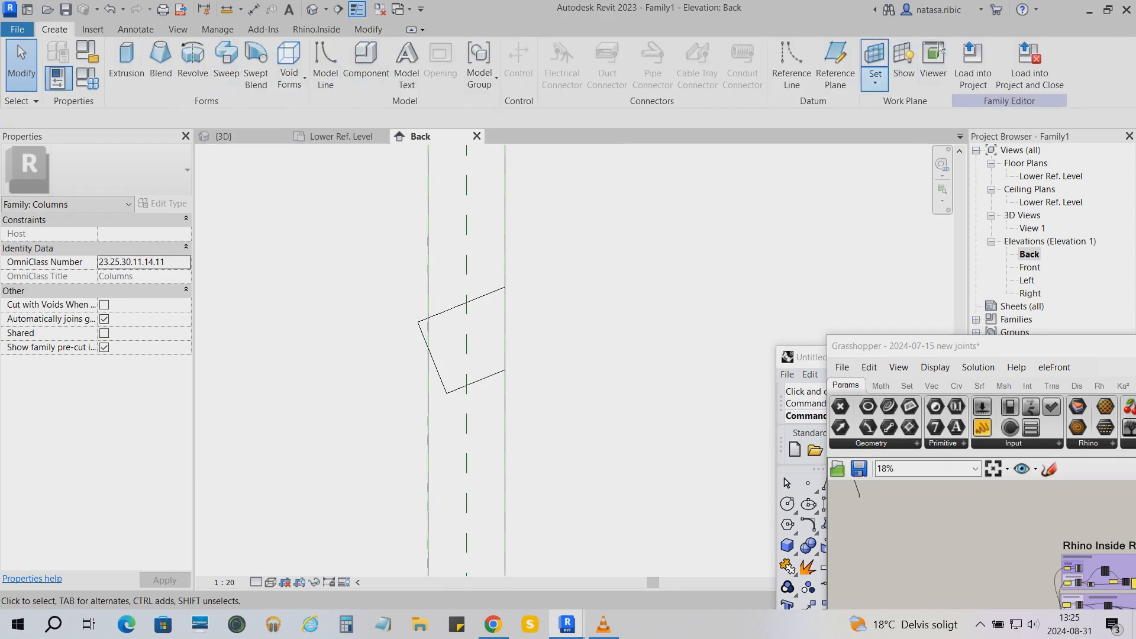
left_click(875, 74)
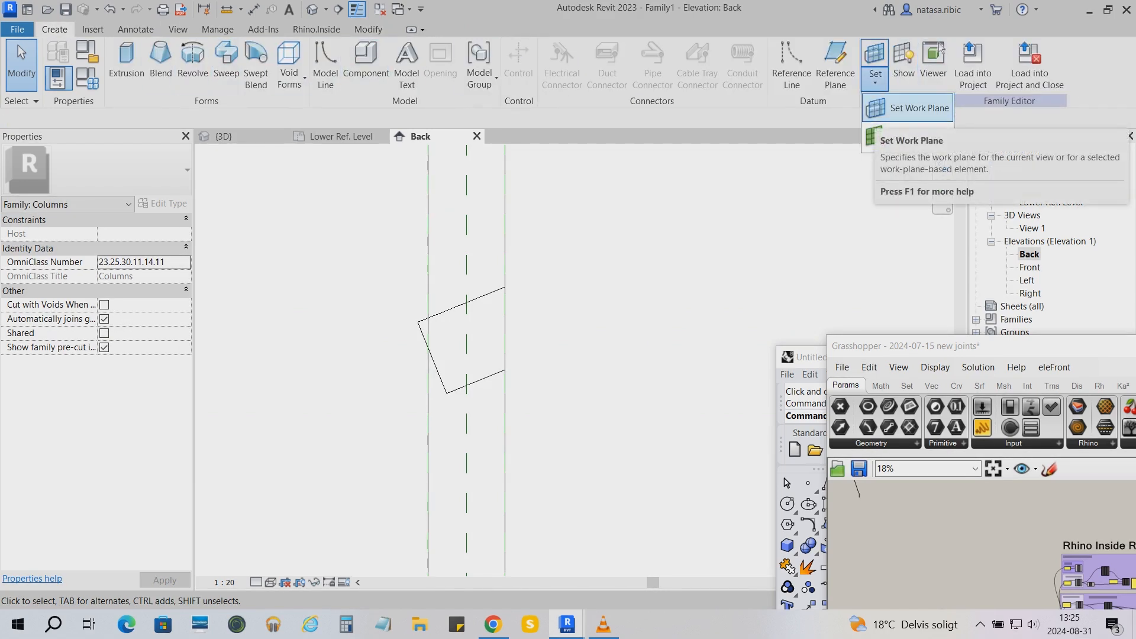
left_click(908, 108)
left_click(921, 332)
left_click(876, 400)
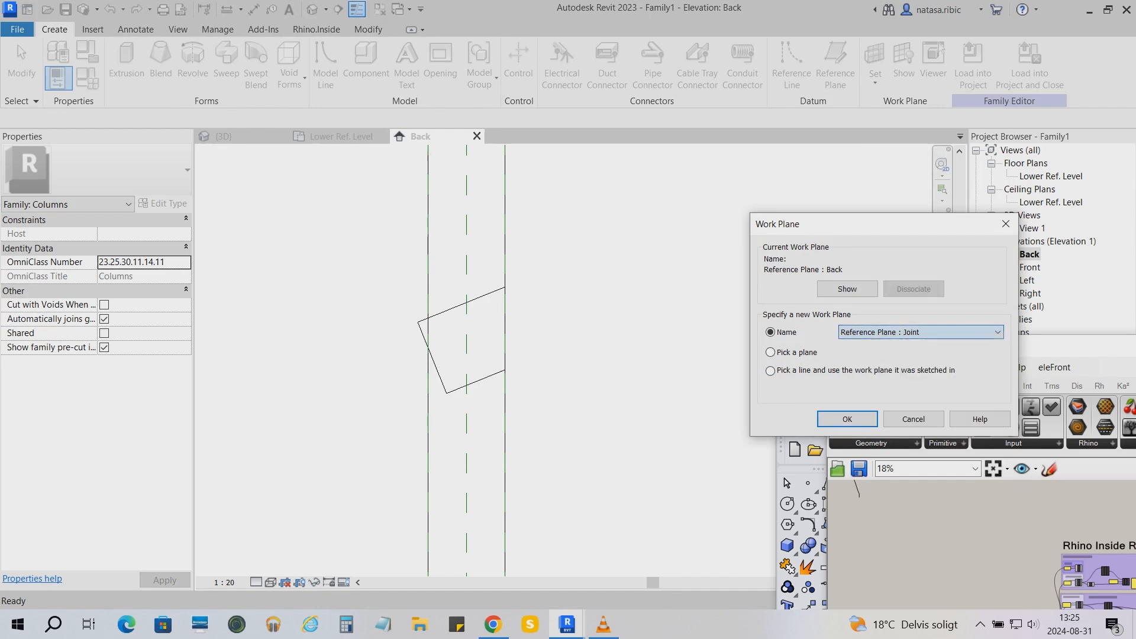
left_click(847, 419)
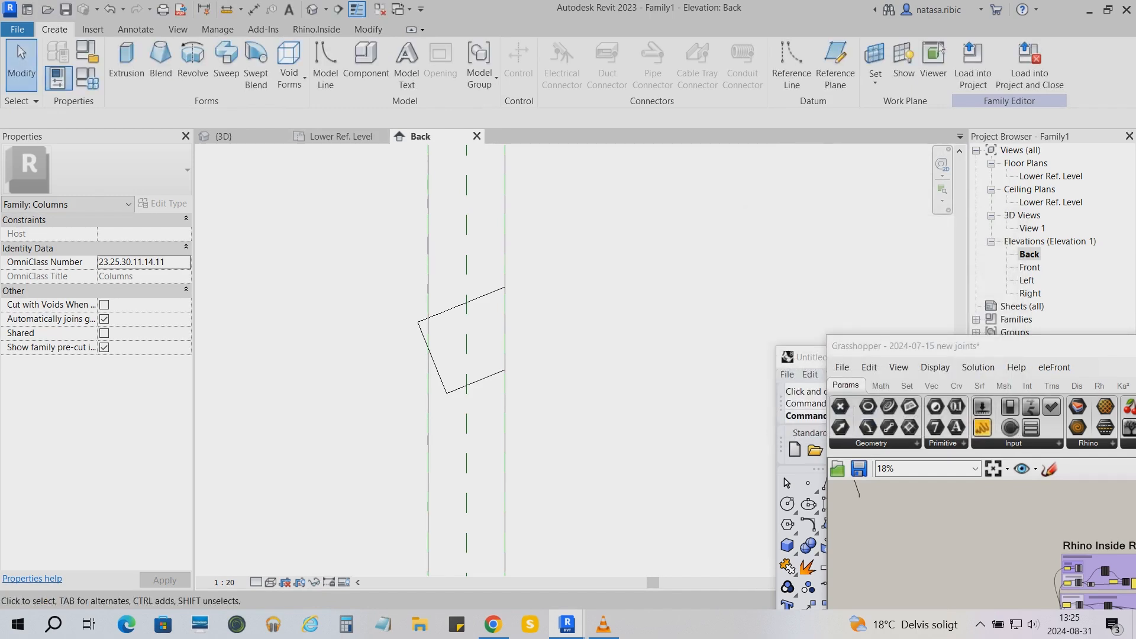
- Draw a model line on the Joint plane along the notch's short perpendicular edge and inspect it in the default 3D view
left_click(325, 62)
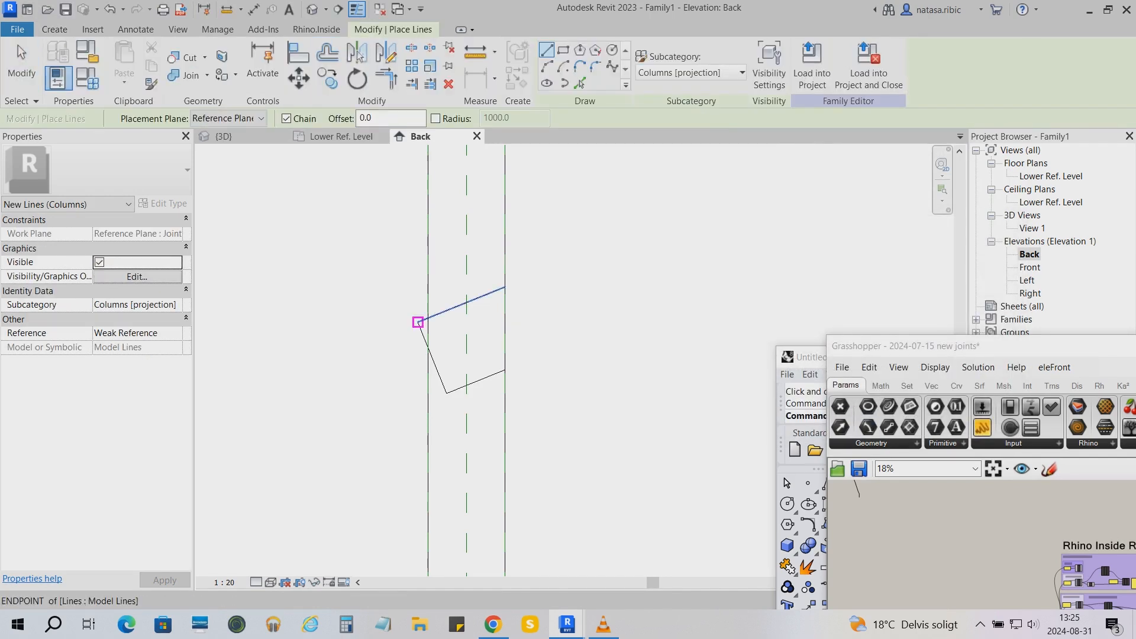
left_click(418, 322)
key("Escape")
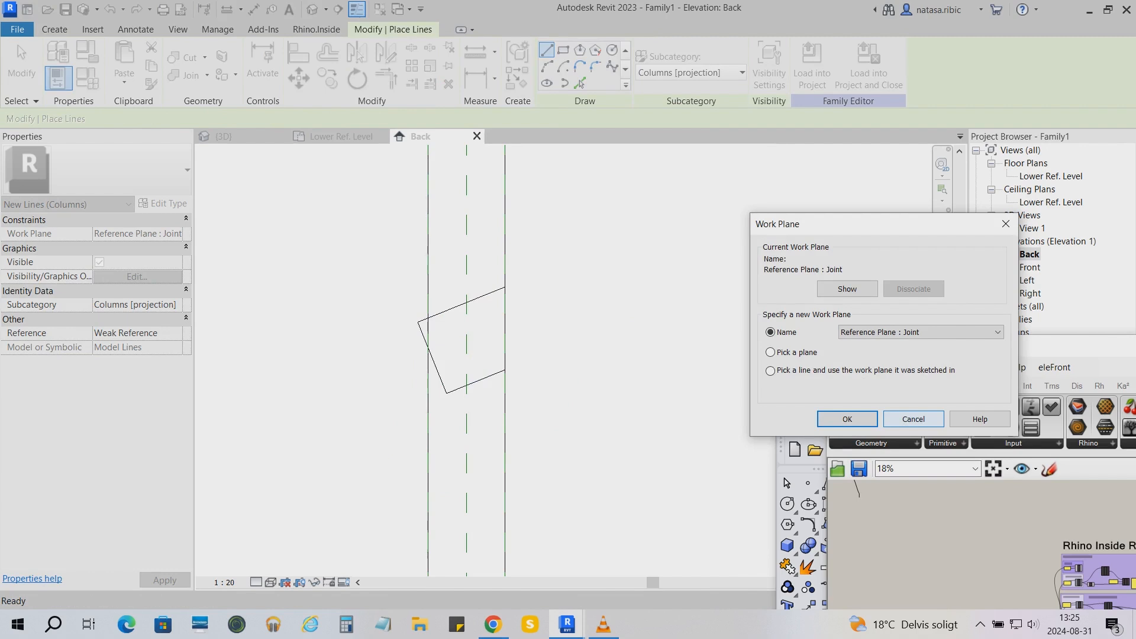
left_click(914, 419)
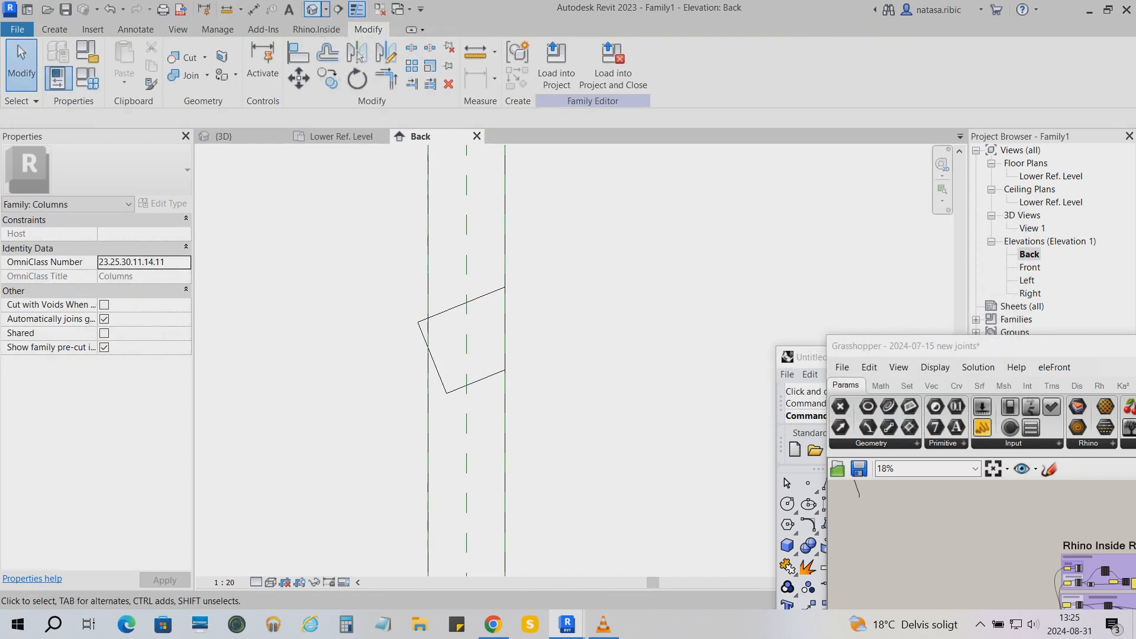
left_click(311, 9)
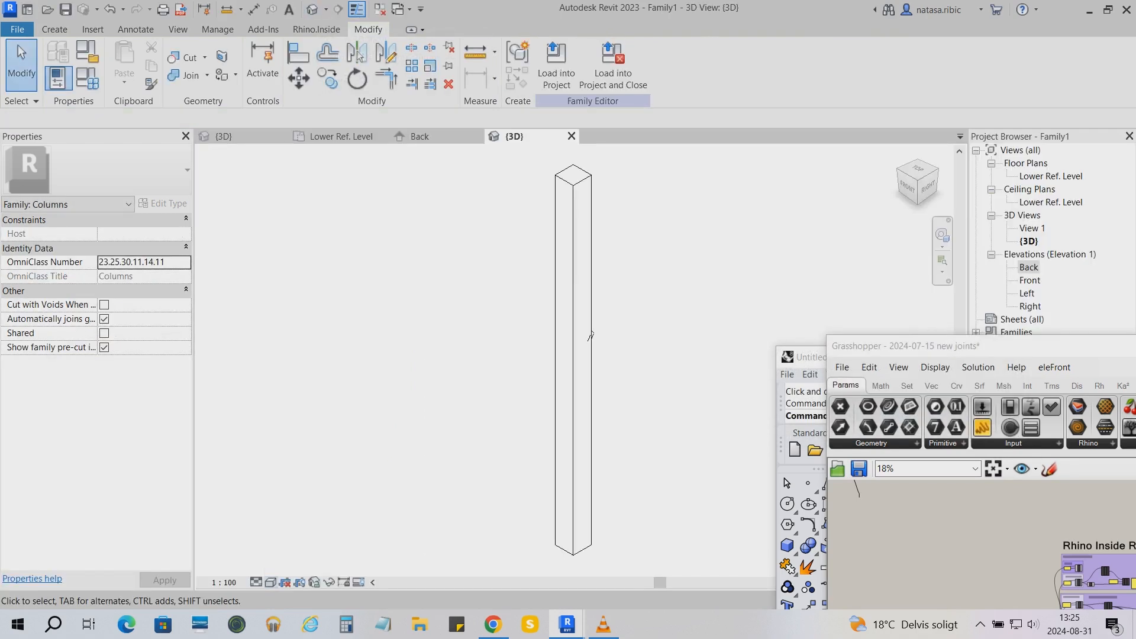
scroll(586, 325, "up", 4)
middle_click_drag(591, 331, 509, 348, "shift")
scroll(507, 349, "up", 2)
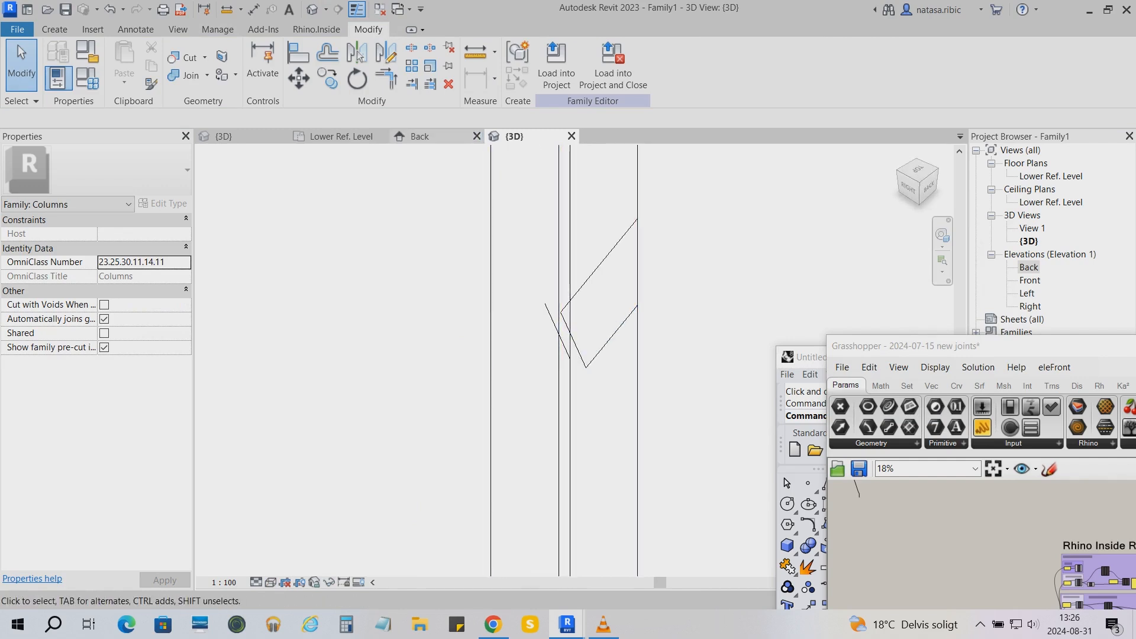
- In the Back elevation, start a void sweep and sketch its path along the notch's upper sloped line from the column's right edge to the outer corner
left_click(417, 136)
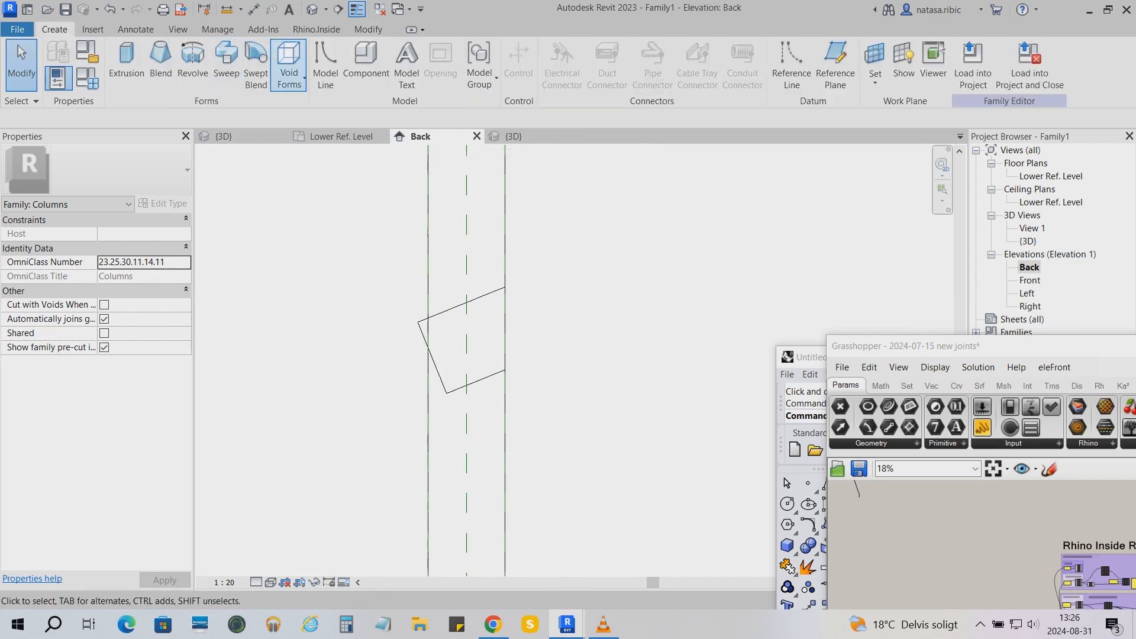
left_click(289, 66)
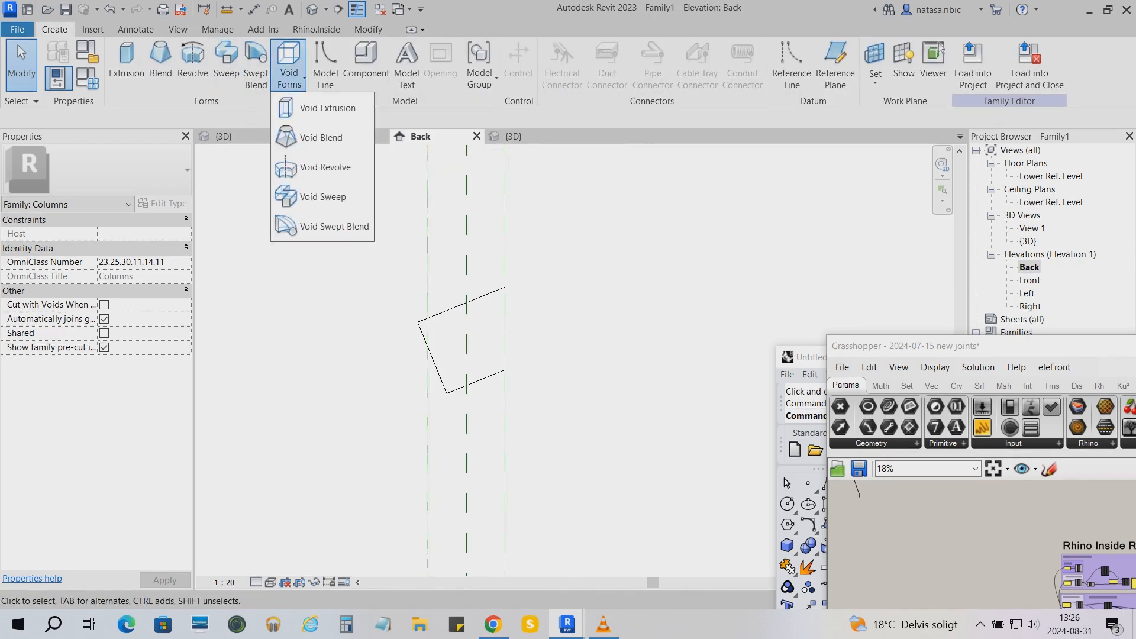
left_click(322, 197)
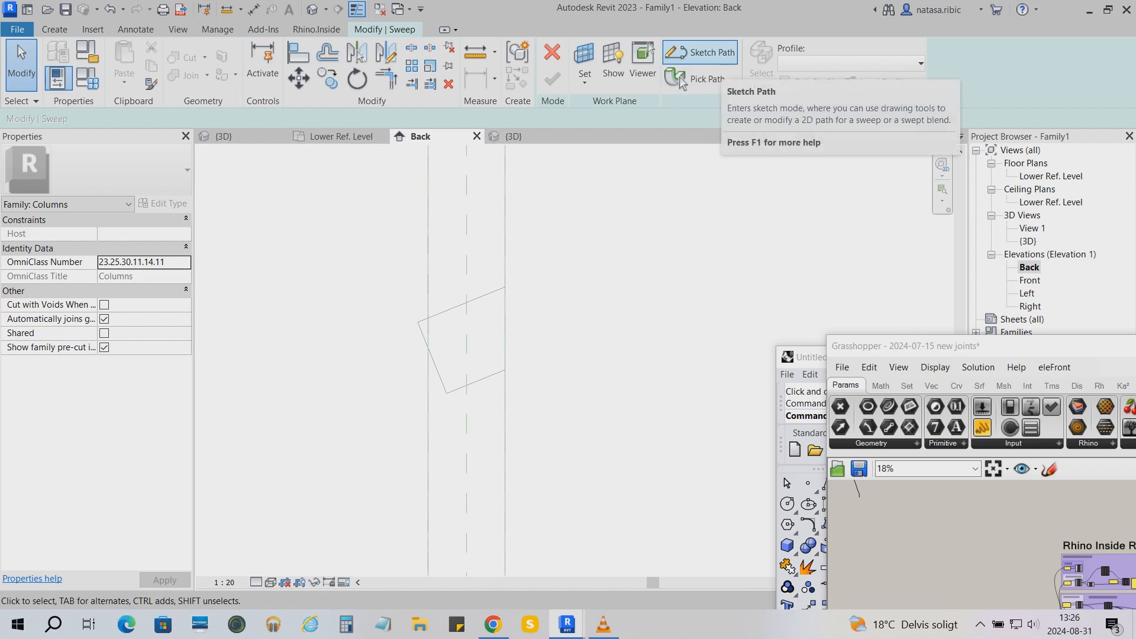
left_click(687, 56)
left_click(505, 287)
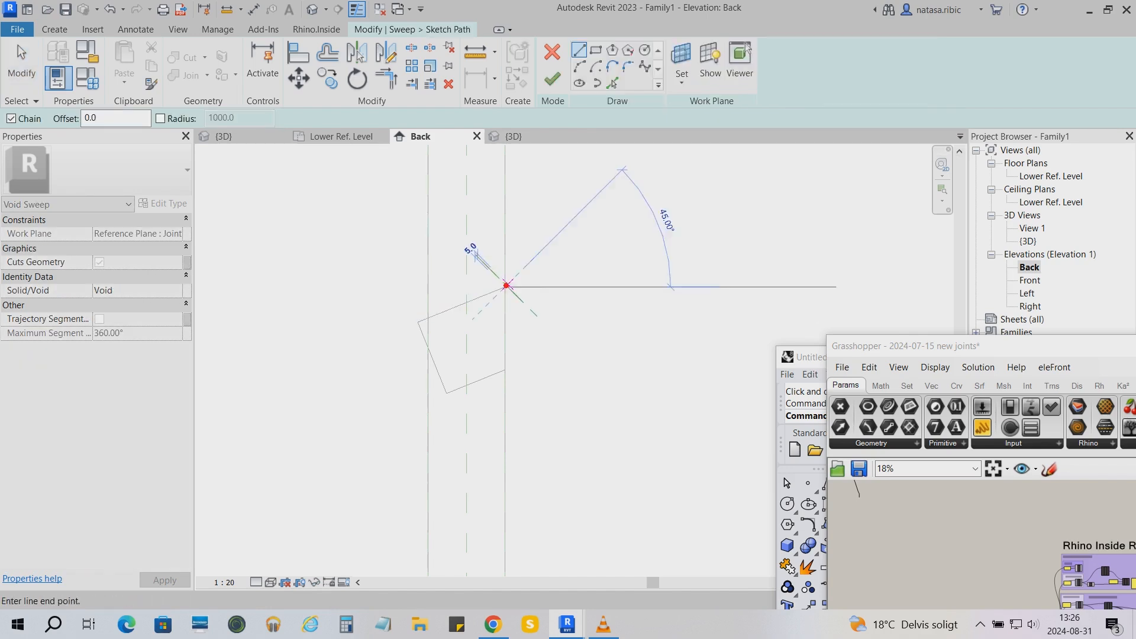
left_click(417, 322)
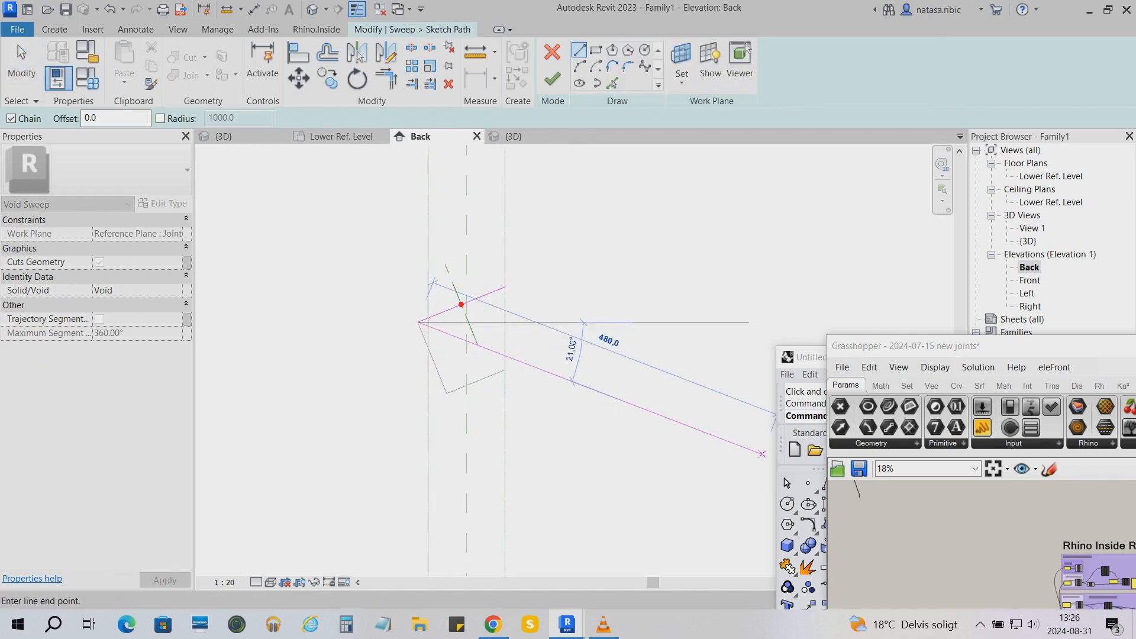
key("Escape")
key("Escape")
left_click(552, 79)
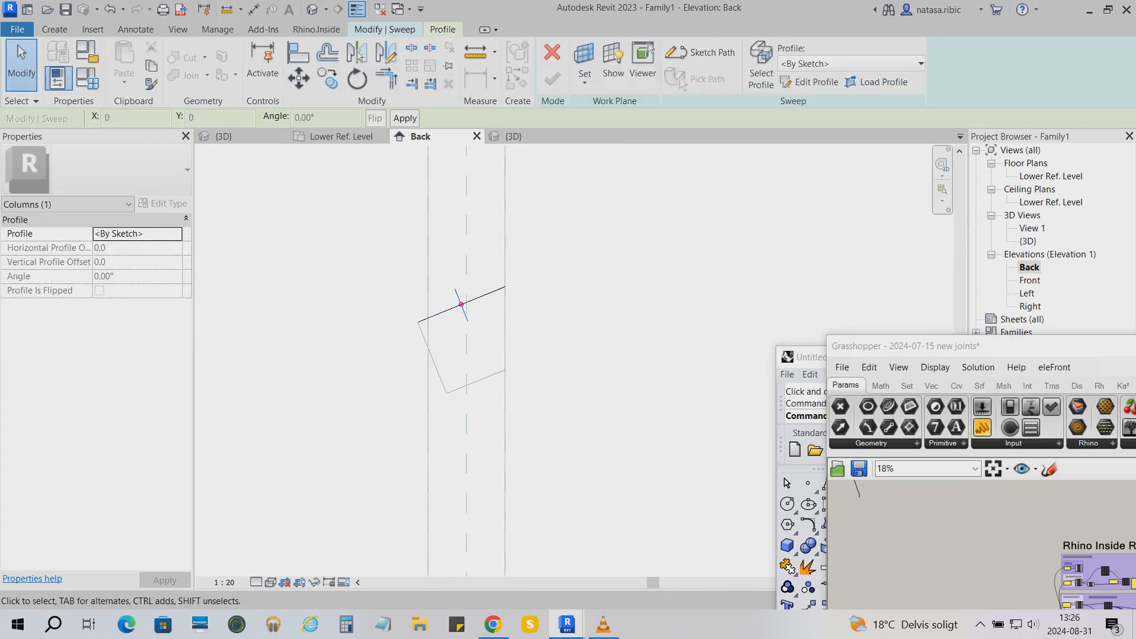
left_click(810, 81)
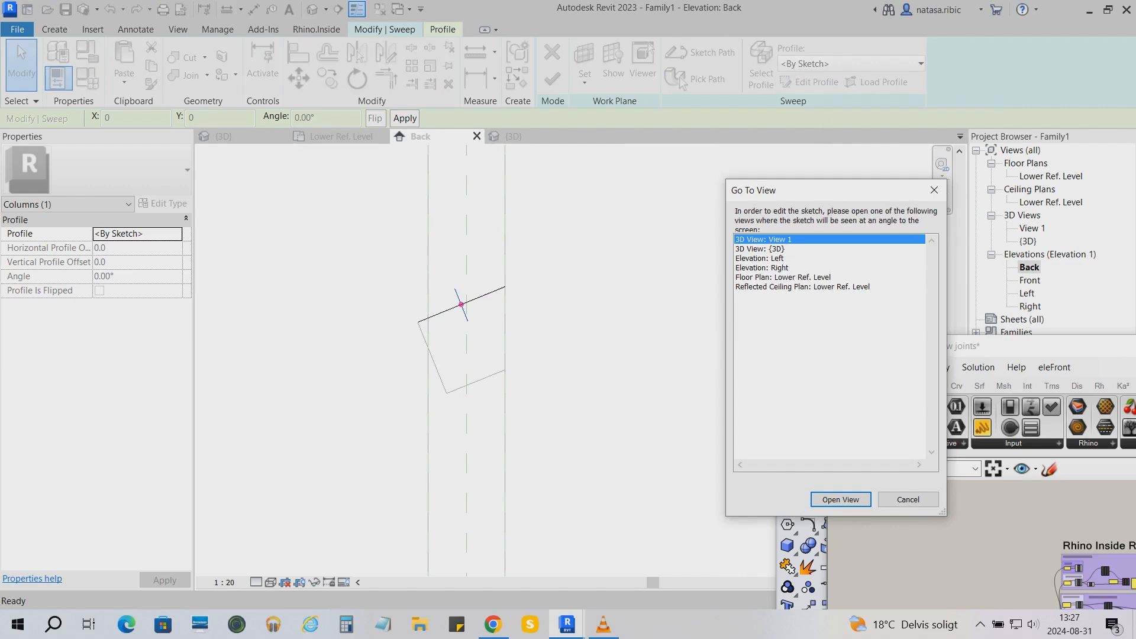
left_click(769, 249)
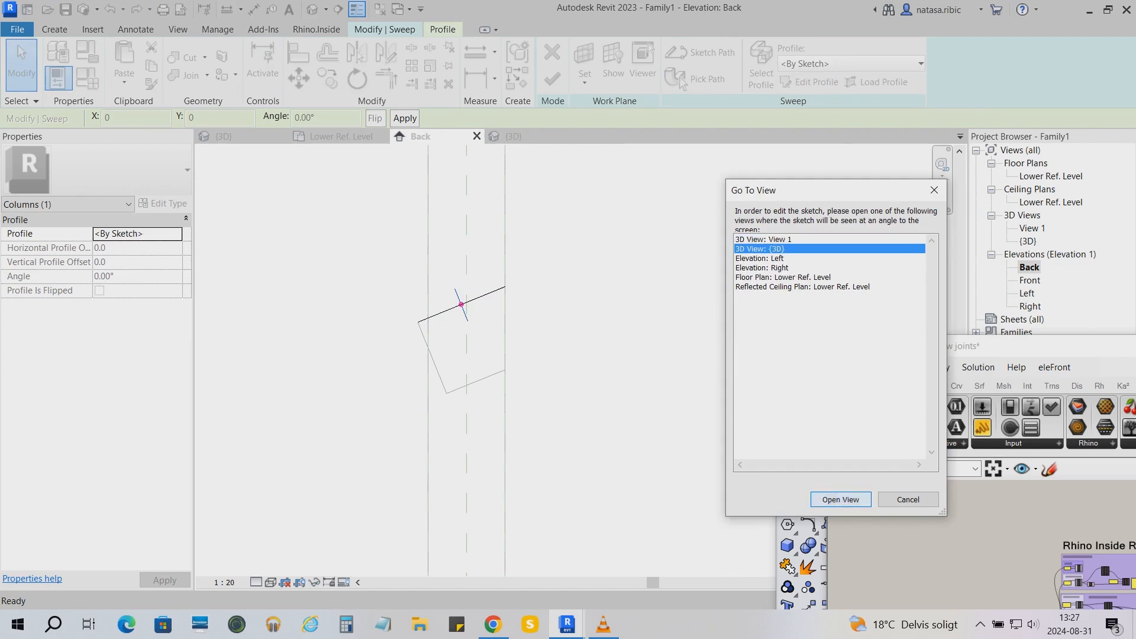
key("Return")
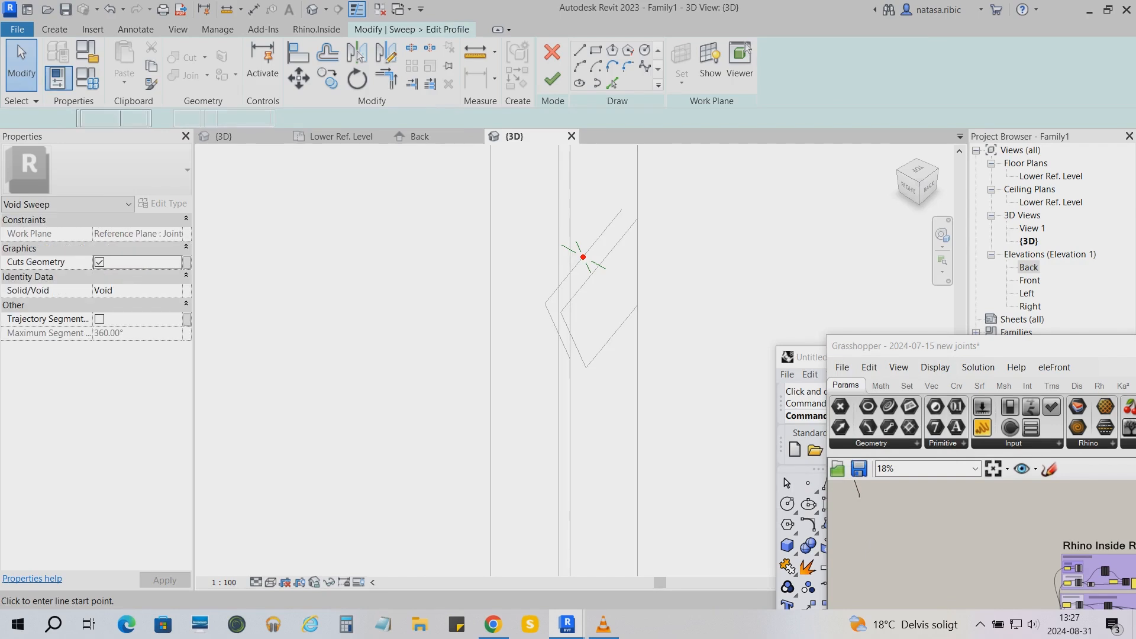
left_click(612, 83)
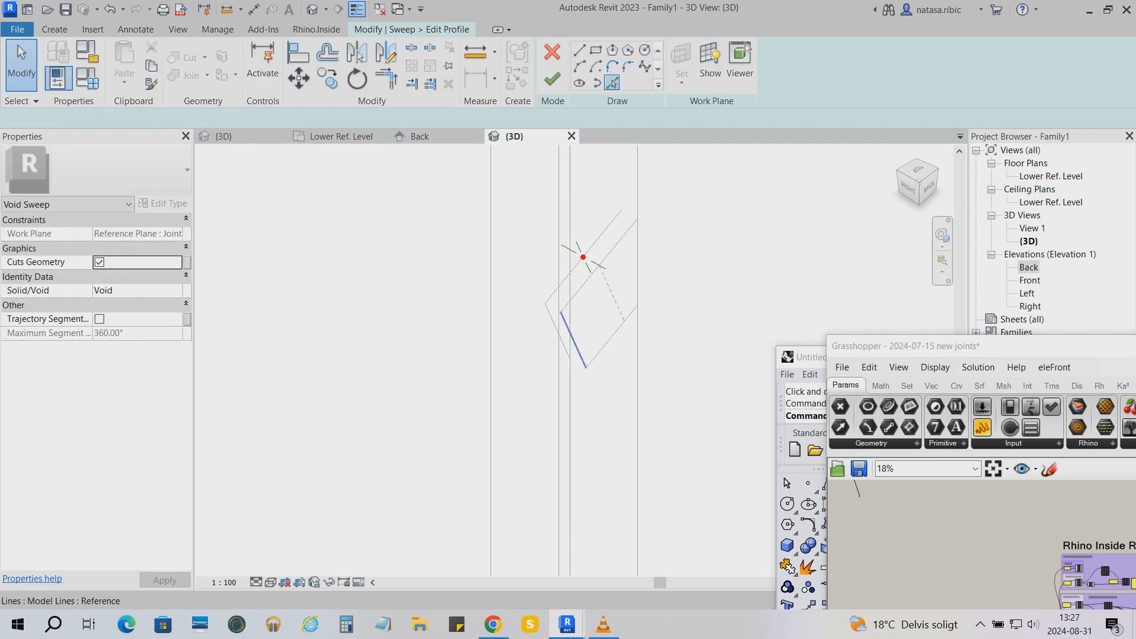
left_click(612, 293)
scroll(596, 298, "up", 4)
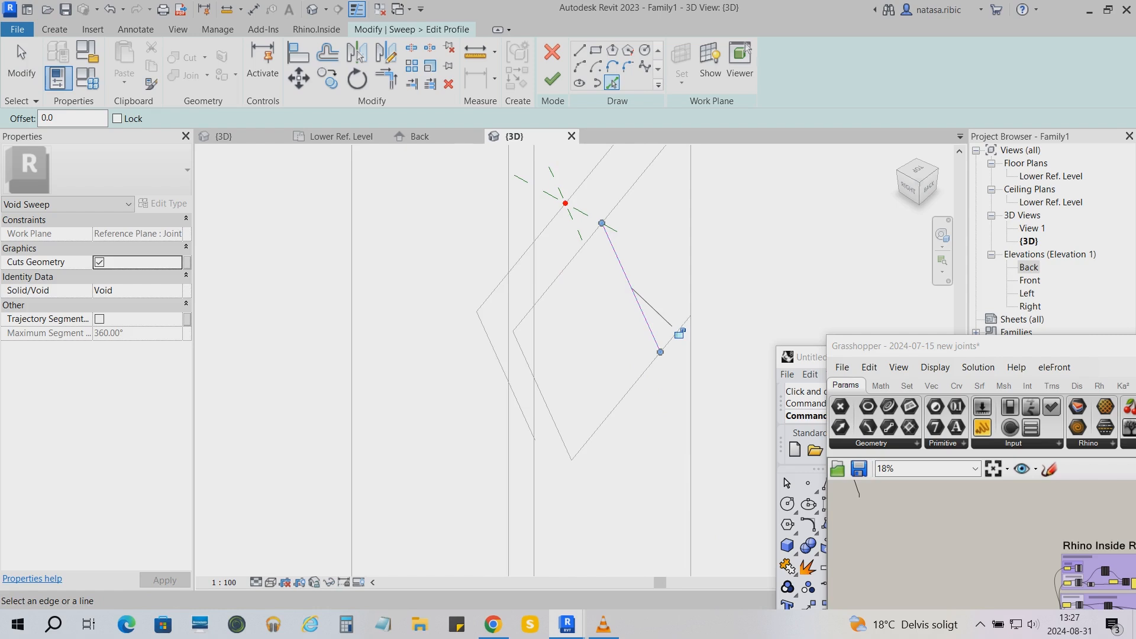
left_click(552, 52)
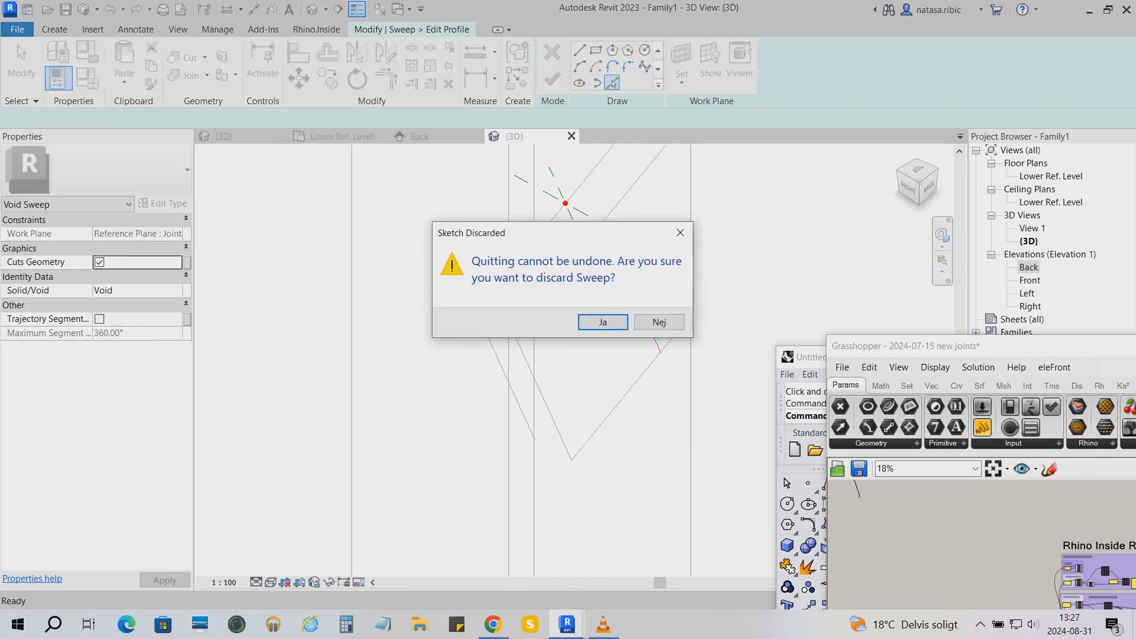
left_click(603, 322)
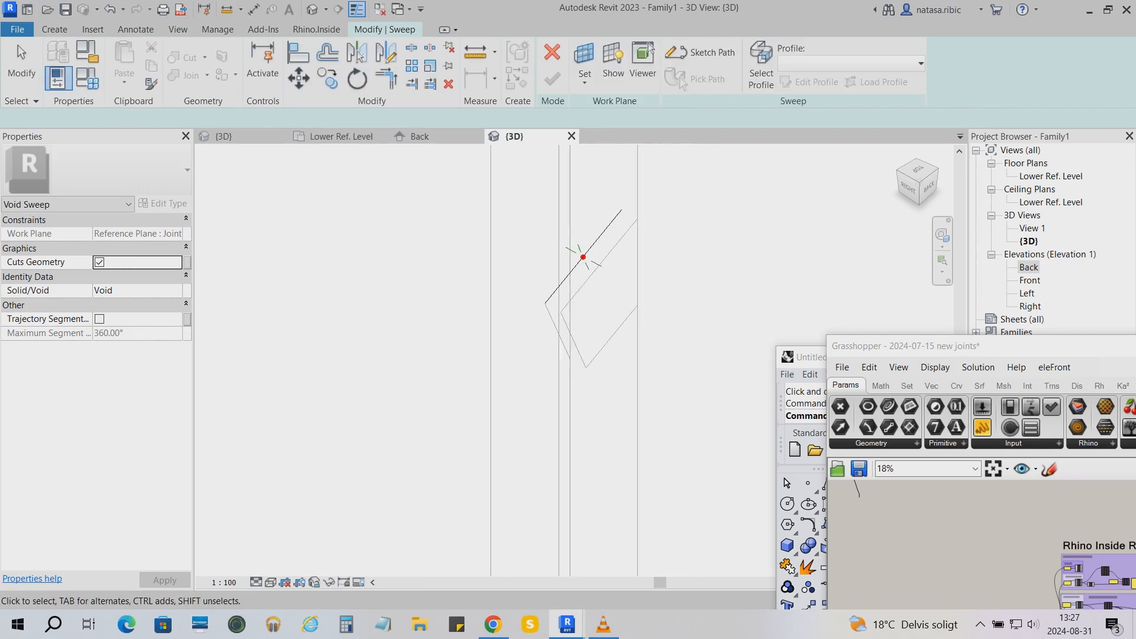
- Cancel the void sweep in progress and set the Back elevation's work plane to Reference Plane : Back
left_click(552, 52)
left_click(602, 321)
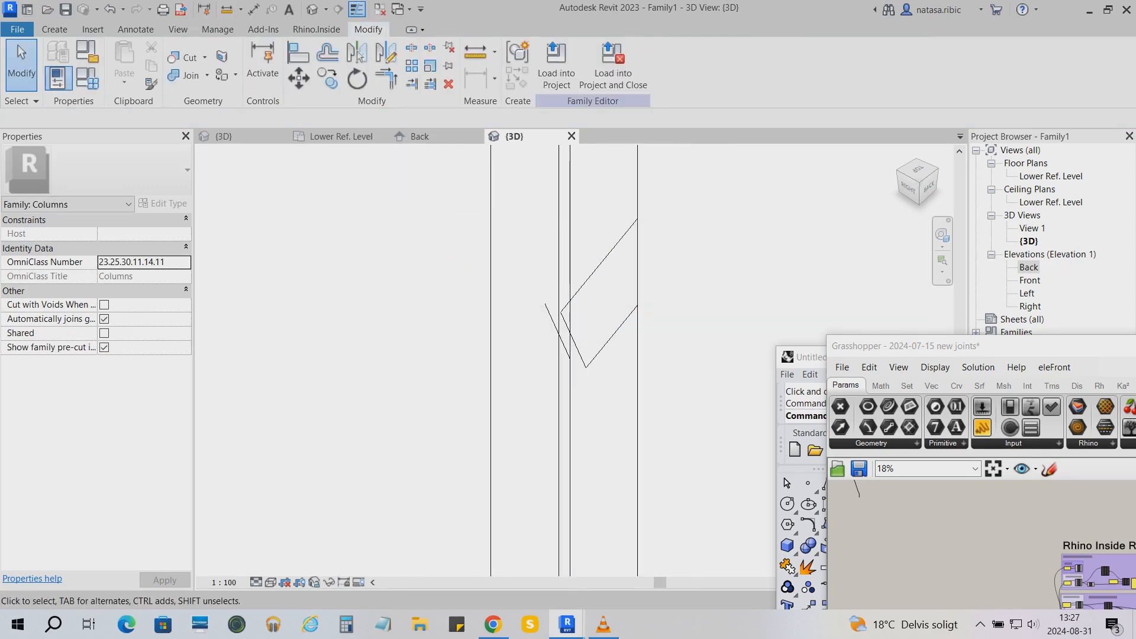
left_click(421, 137)
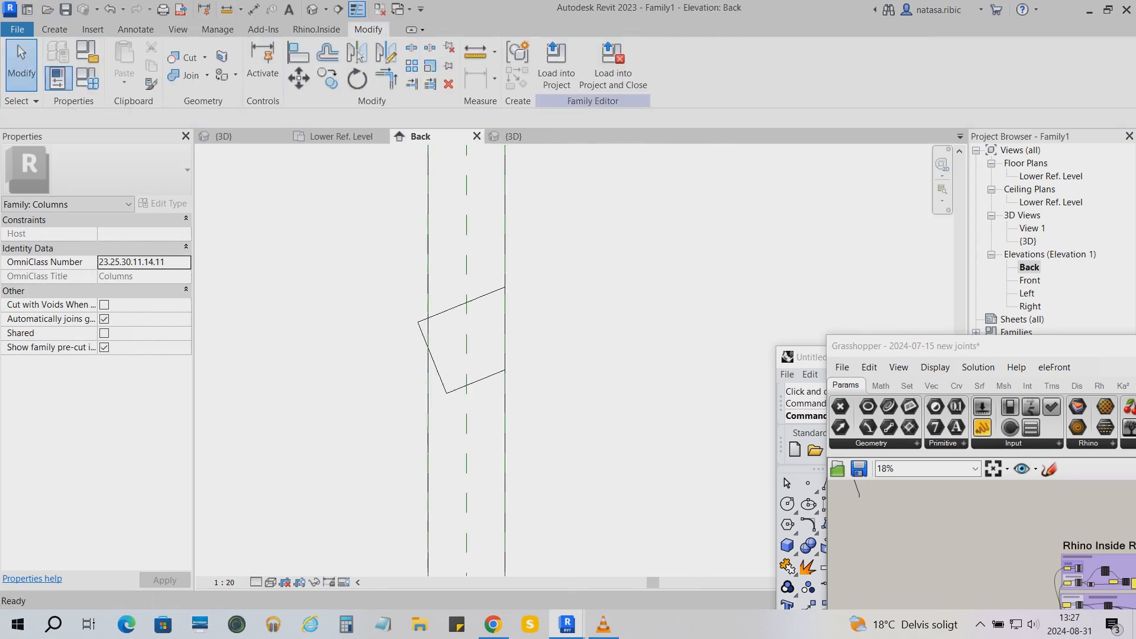
left_click(55, 30)
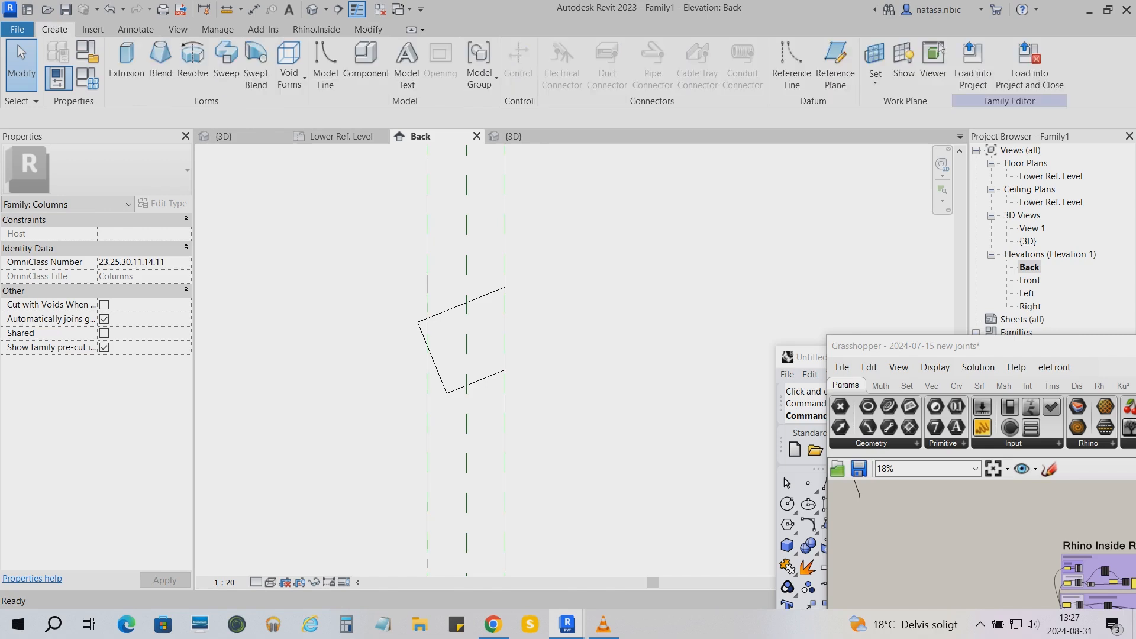
left_click(875, 82)
left_click(899, 109)
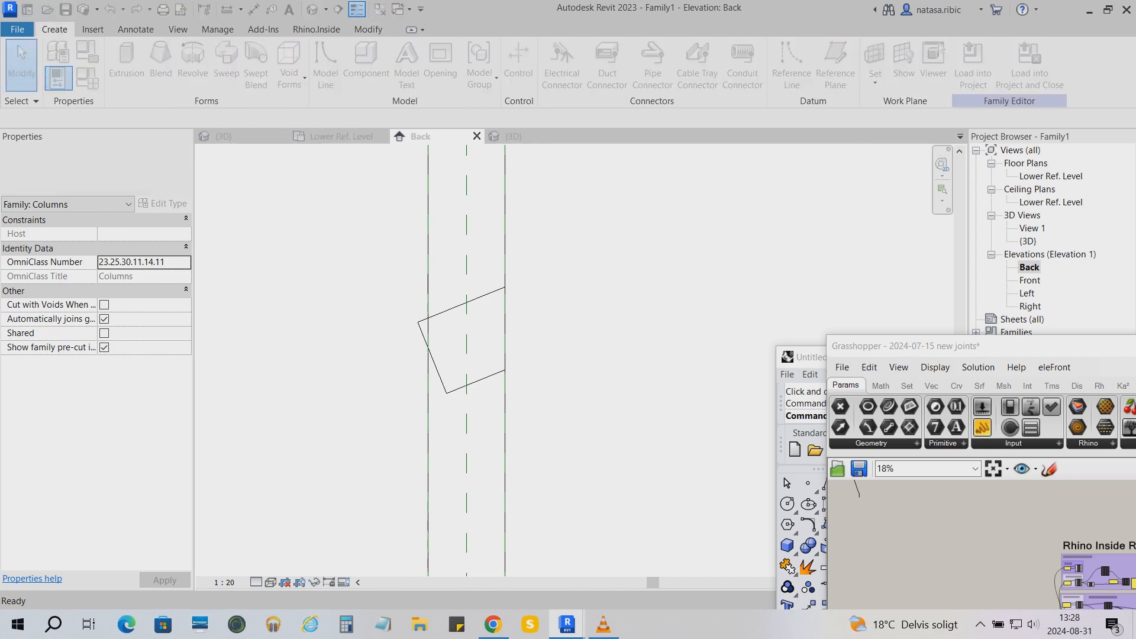
left_click(921, 332)
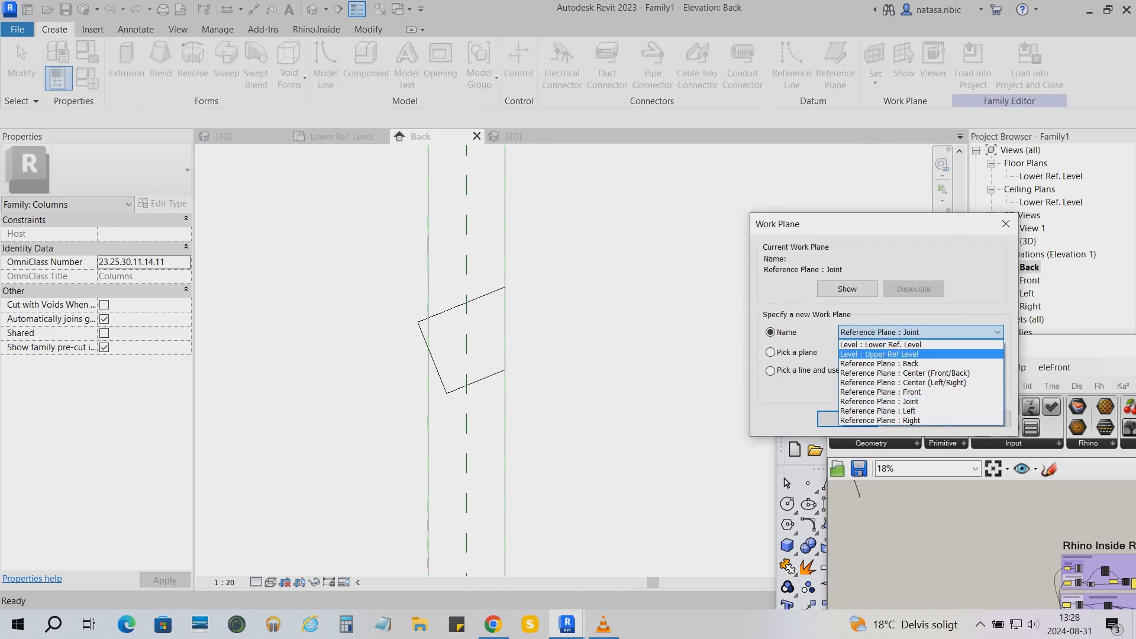
left_click(879, 363)
left_click(848, 418)
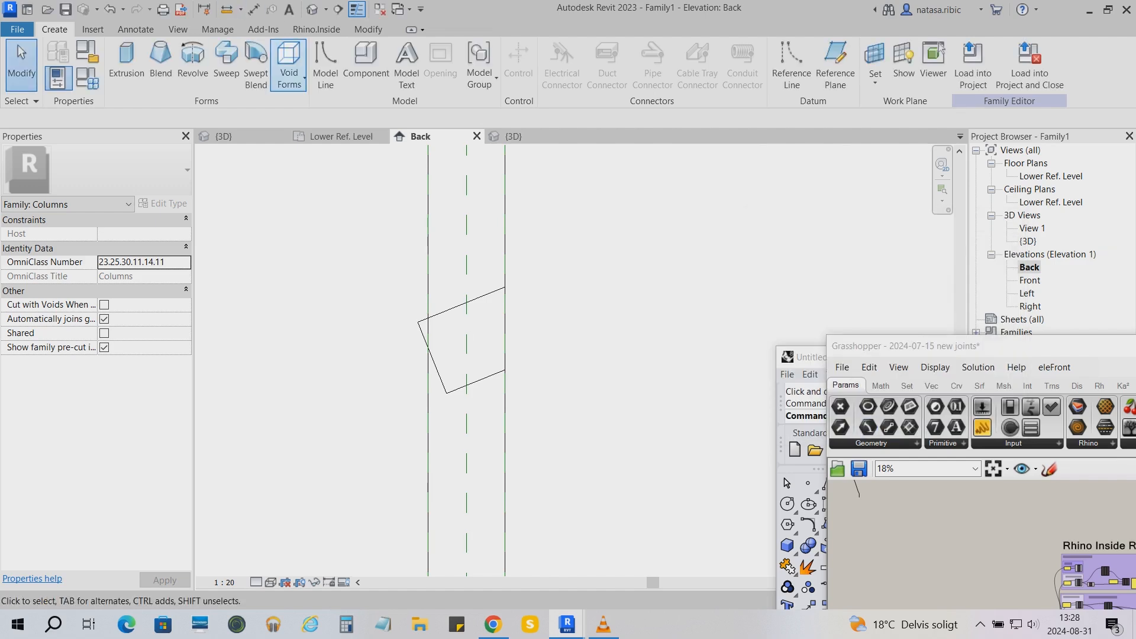
- Create a void sweep with a straight path along the notch's upper sloped line, from the column's right edge to the outer corner
left_click(290, 65)
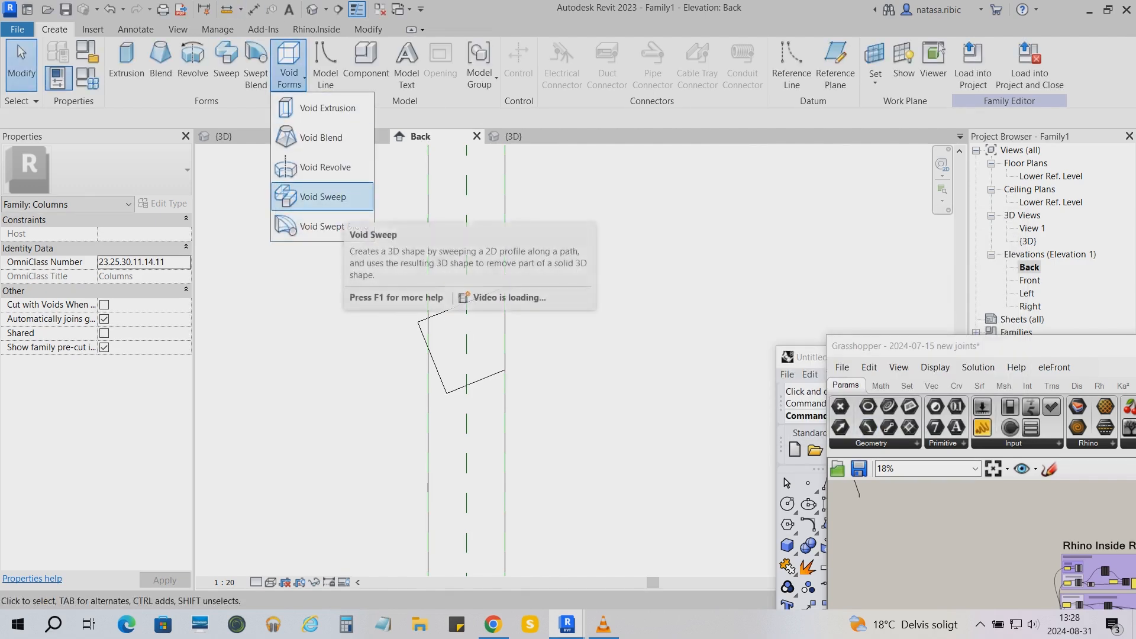
left_click(323, 196)
left_click(699, 52)
left_click(505, 288)
left_click(418, 323)
left_click(681, 53)
left_click(912, 418)
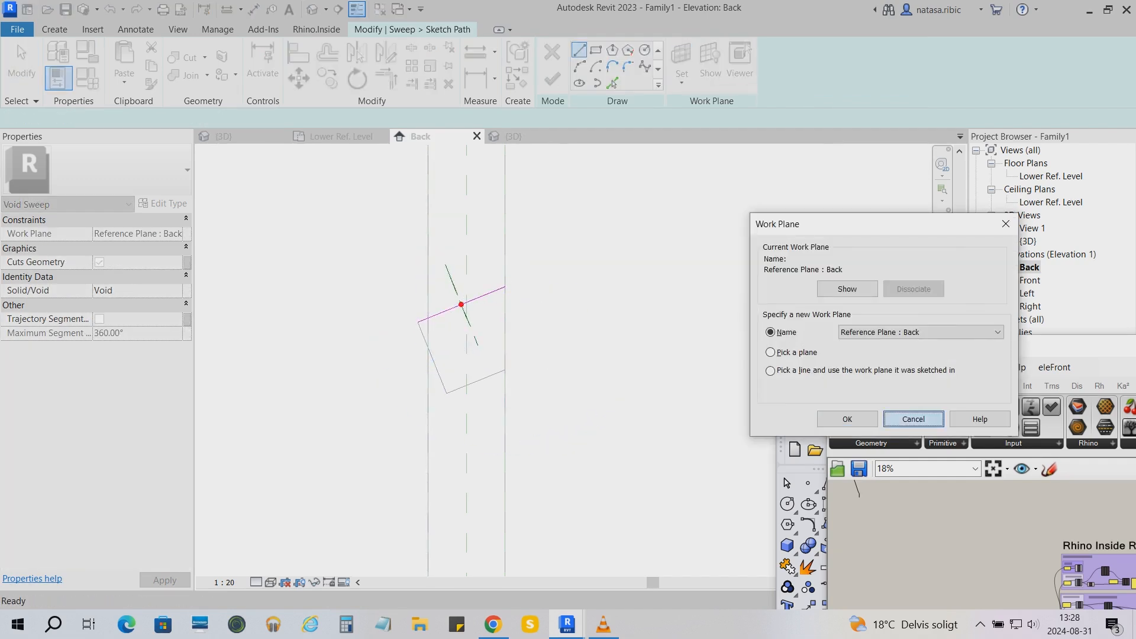
left_click(552, 79)
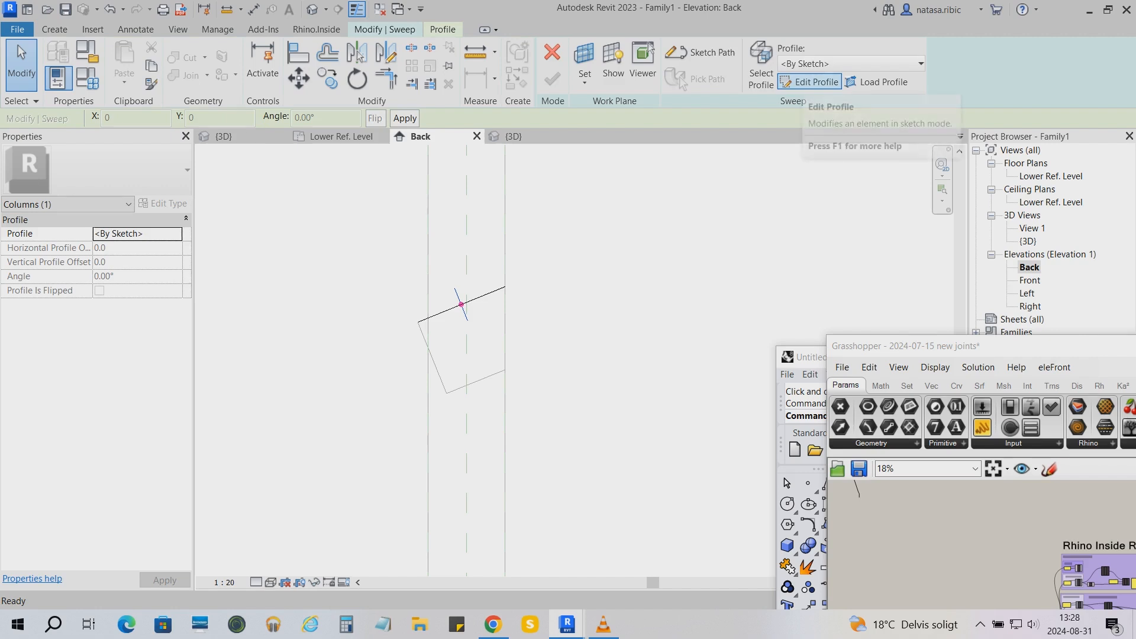
- Edit the sweep profile in 3D View: {3D} and sketch a narrow rectangle from the path down to the notch's lower sloped line
left_click(812, 82)
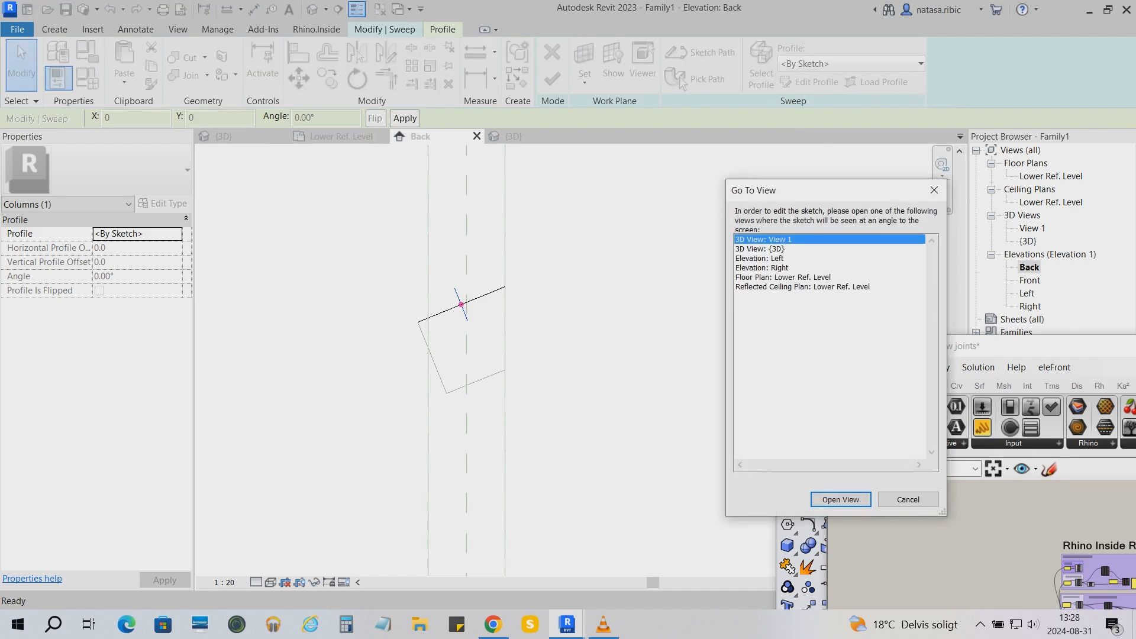
left_click(760, 249)
key("Return")
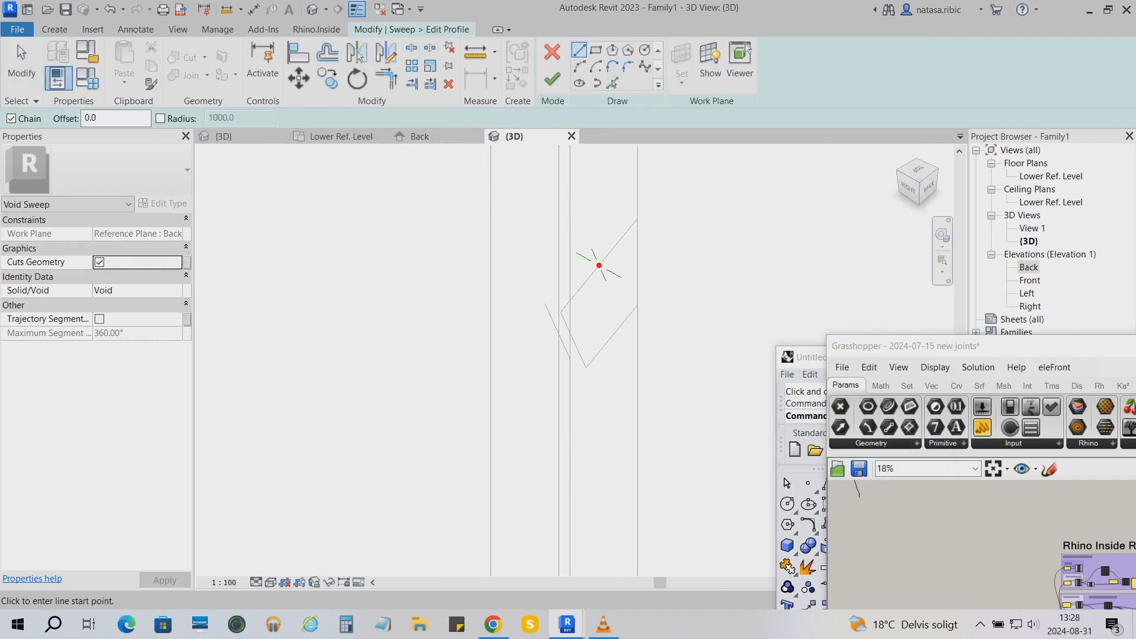
left_click(613, 83)
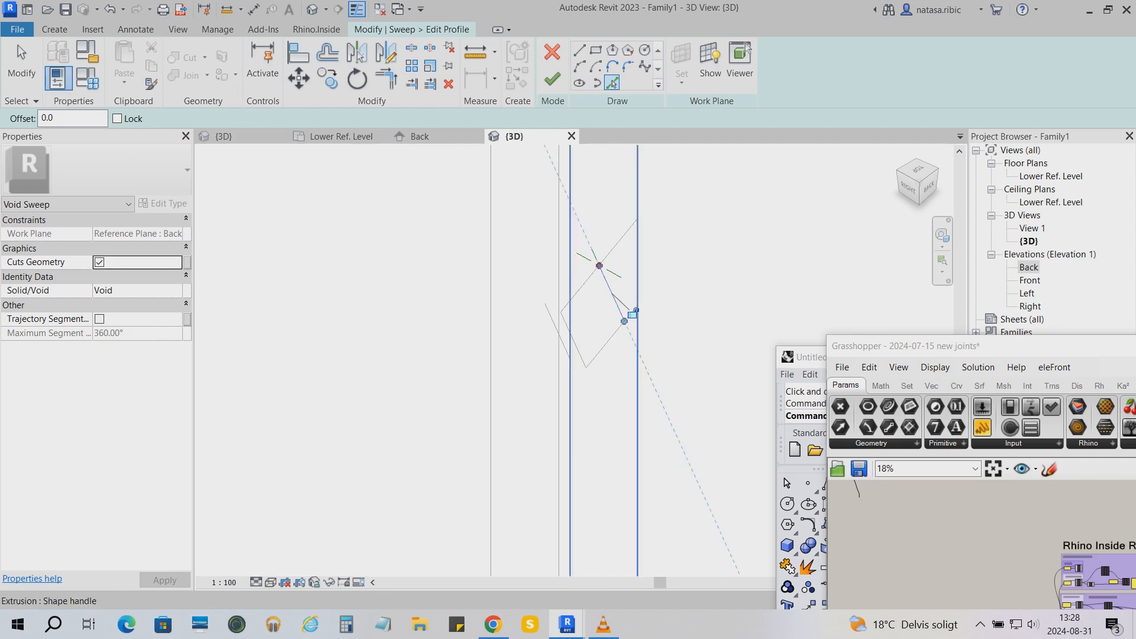
scroll(629, 251, "up", 3)
left_click(459, 423)
left_click(579, 50)
left_click(561, 284)
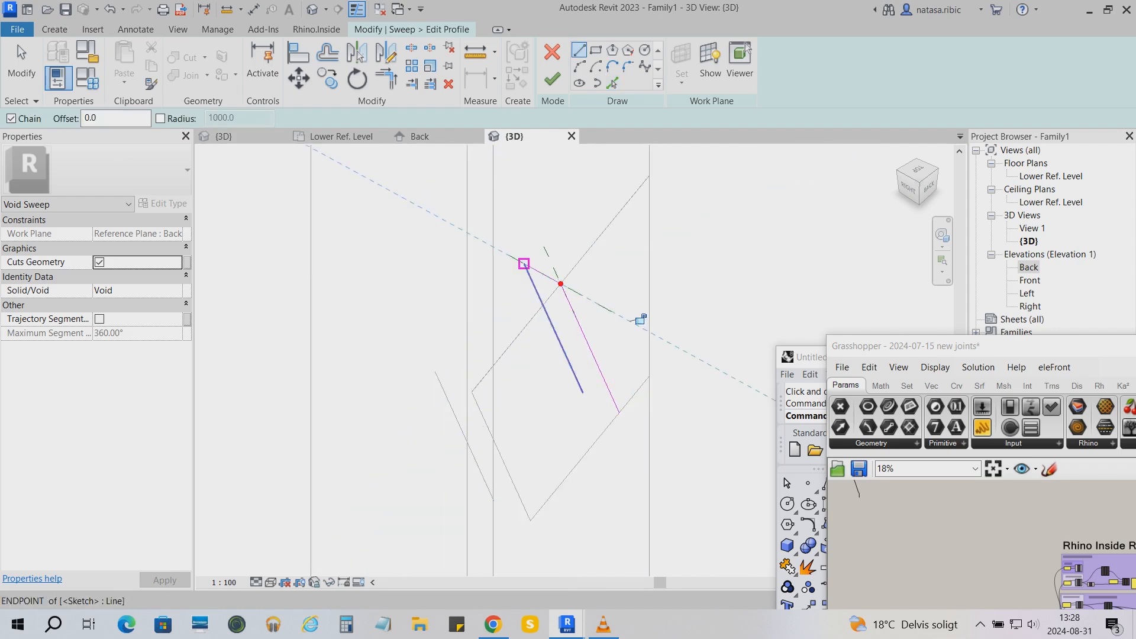
left_click(619, 413)
left_click(581, 387)
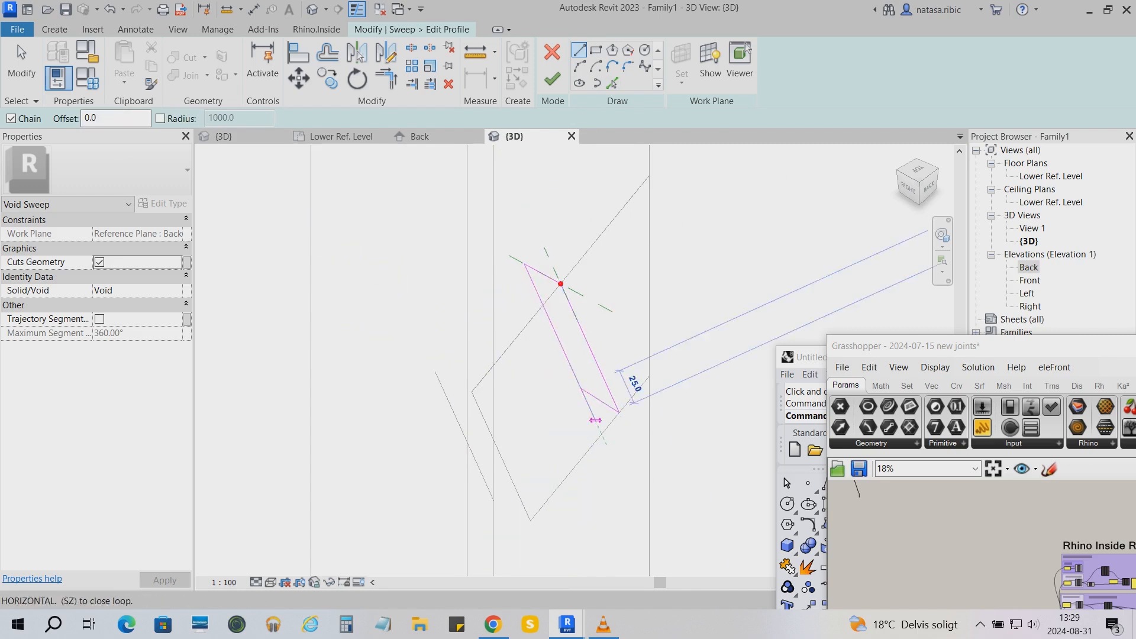
- Delete the profile's lower short edge and redraw it 20 mm long at 90° to close the rectangle
scroll(594, 412, "up", 3)
left_click(606, 385)
key("Delete")
left_click(579, 50)
left_click(651, 411)
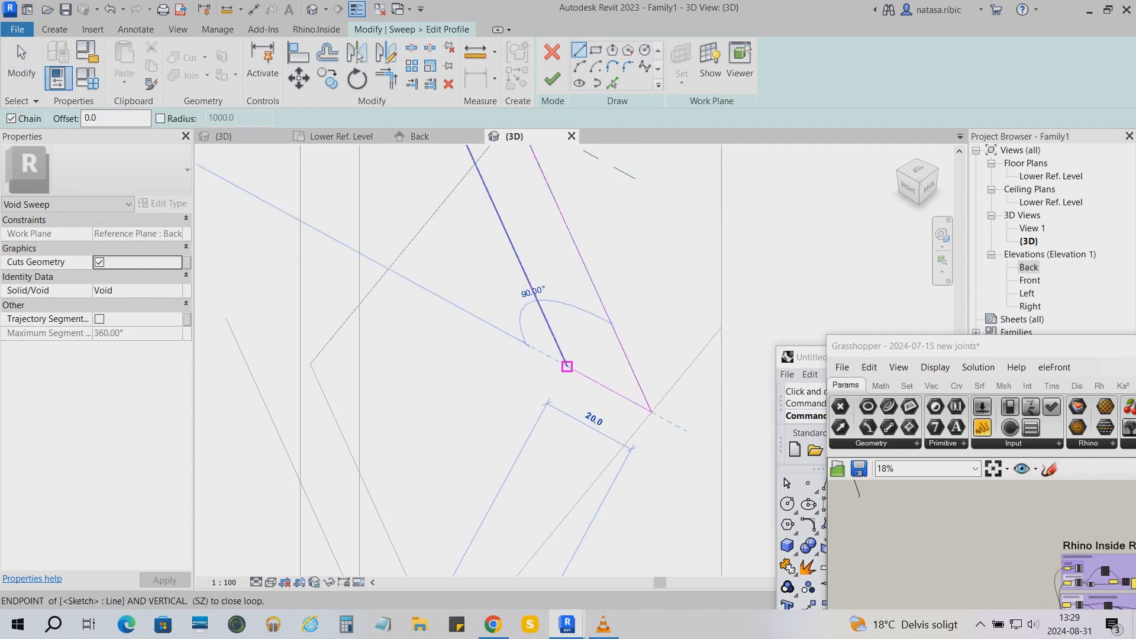
left_click(566, 366)
- Finish the profile sketch and complete the void sweep so it cuts the column
scroll(580, 393, "down", 2)
left_click(552, 79)
scroll(642, 293, "down", 3)
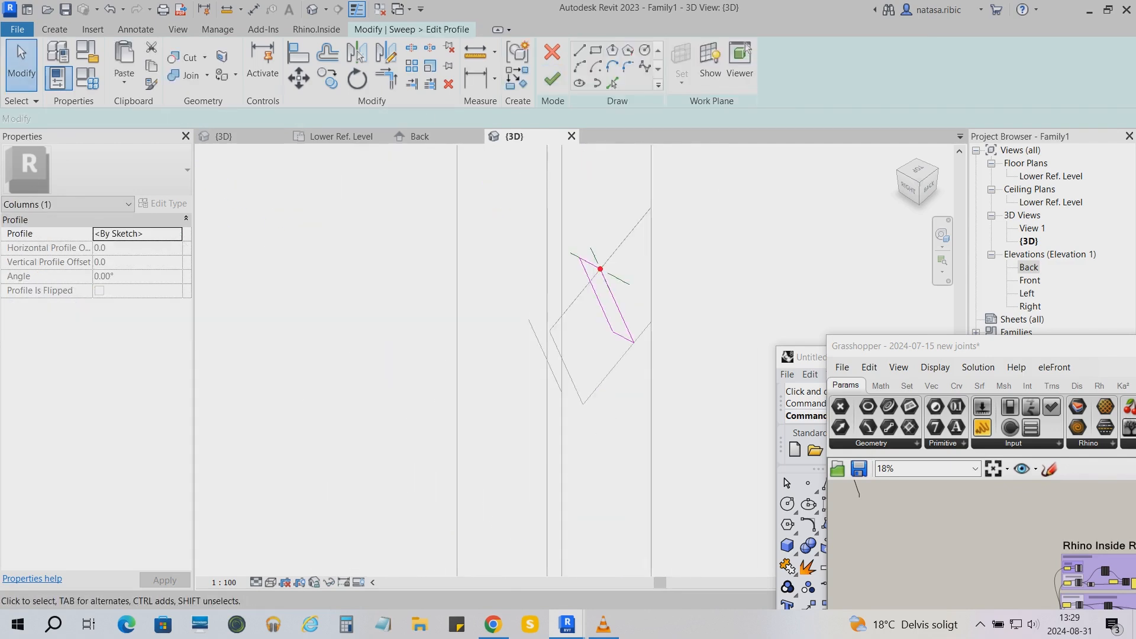
left_click(552, 79)
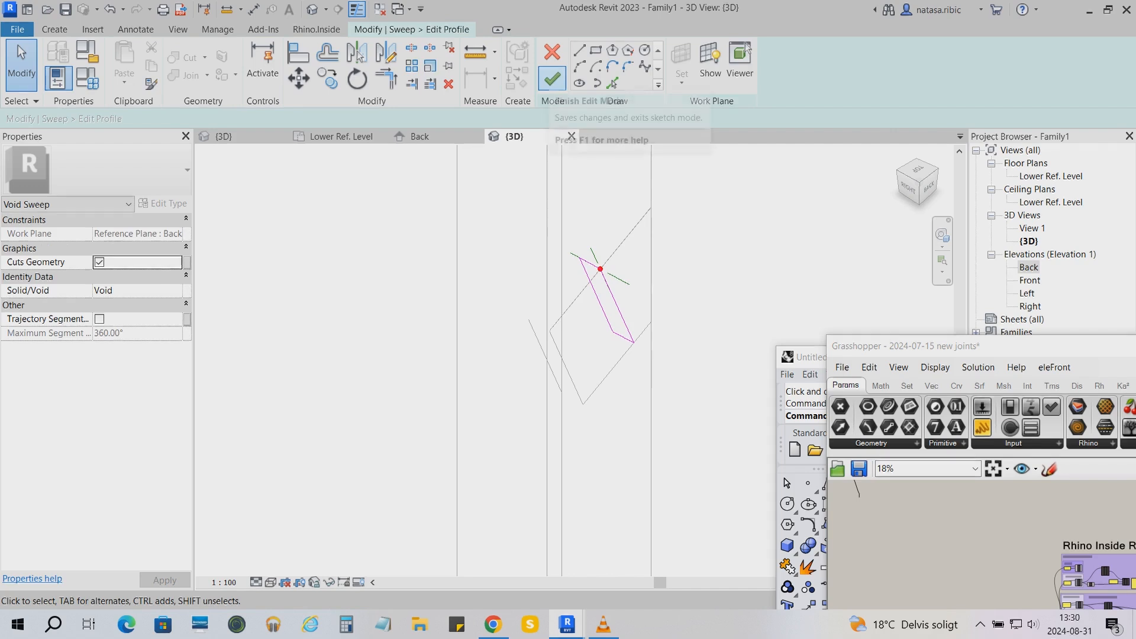
scroll(465, 262, "down", 3)
scroll(465, 268, "down", 3)
key("Escape")
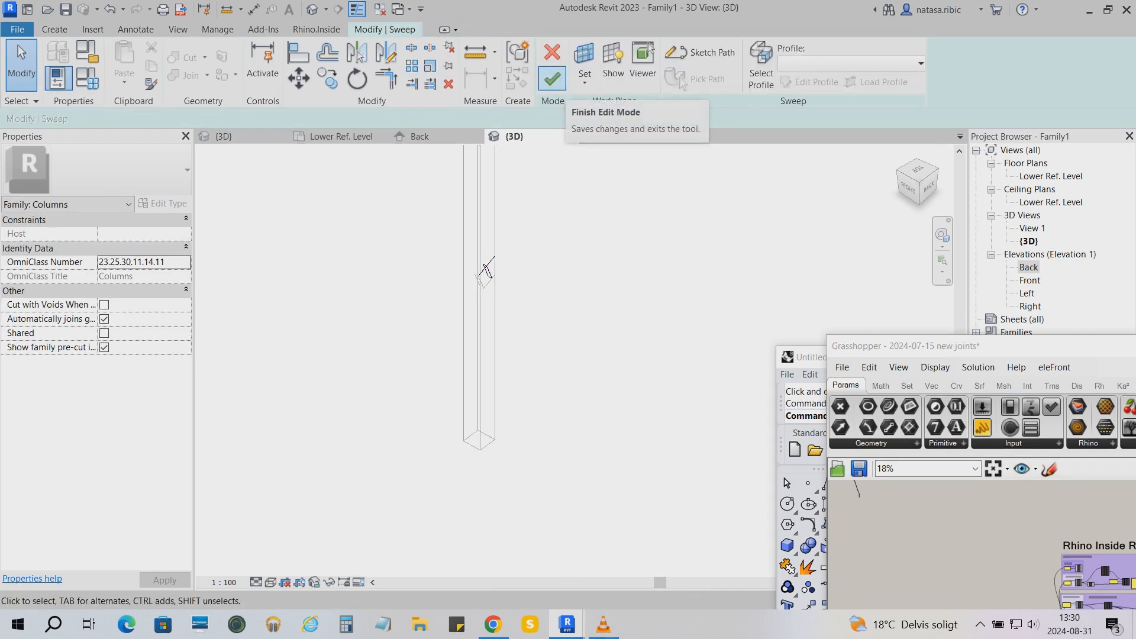
left_click(552, 79)
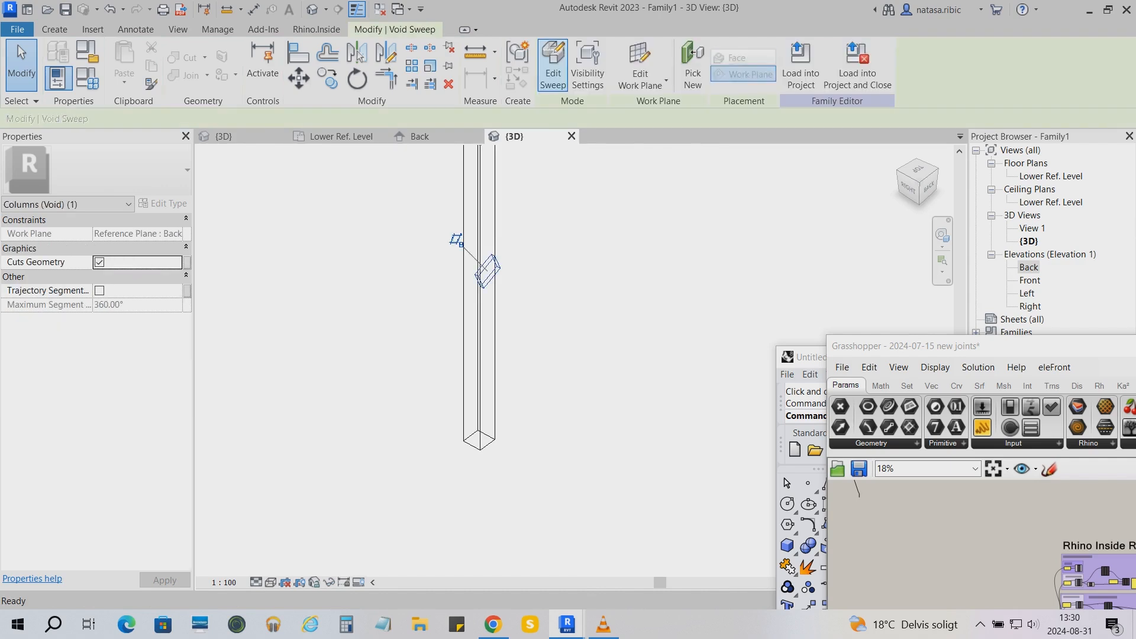
- Delete the two leftover model lines along the notch's short perpendicular edge
scroll(506, 331, "up", 2)
middle_click_drag(506, 332, 466, 312, "shift")
scroll(467, 313, "up", 3)
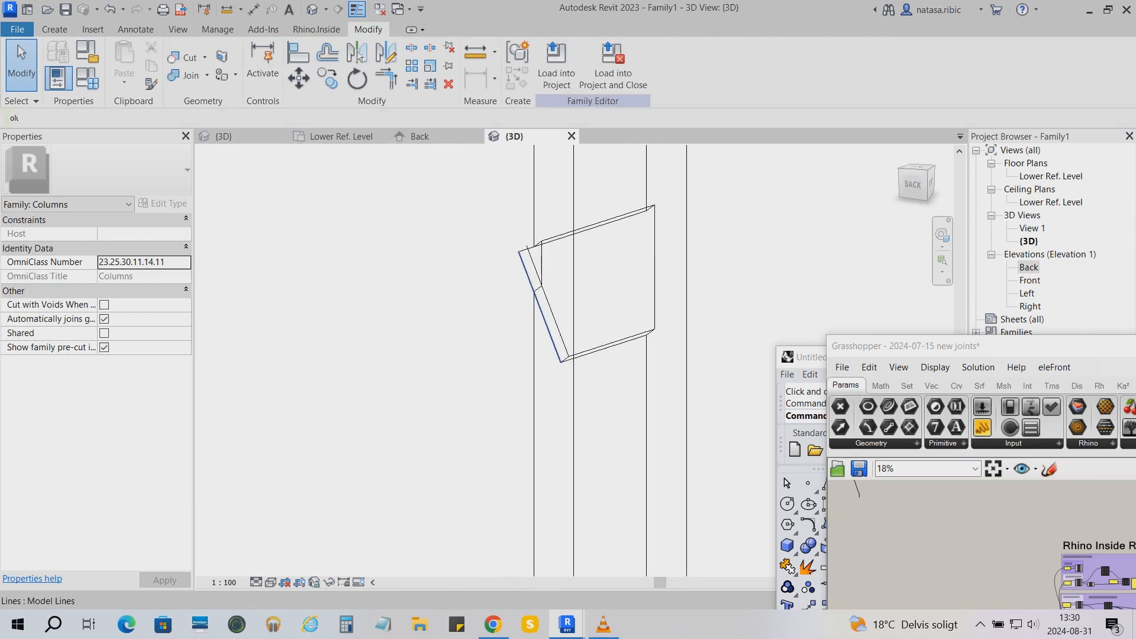
left_click(526, 271)
key("Delete")
left_click(533, 265)
key("Delete")
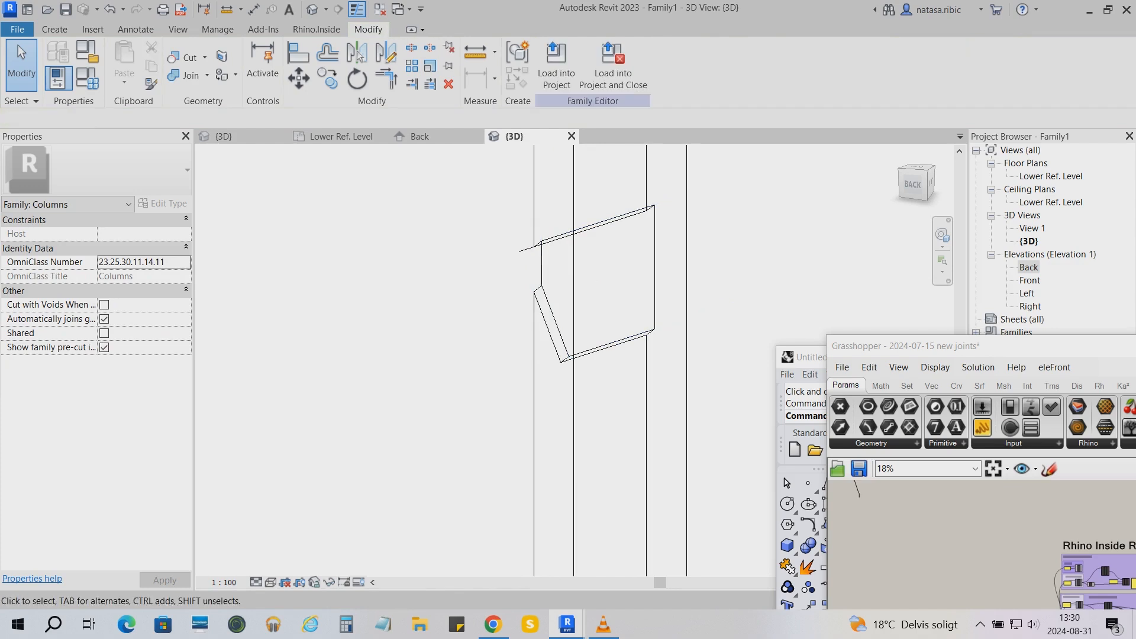
- Open the void sweep's path sketch for editing in the Back elevation
left_click(599, 350)
left_click(414, 299)
scroll(414, 298, "down", 3)
middle_click_drag(414, 298, 443, 303, "shift")
scroll(443, 302, "down", 5)
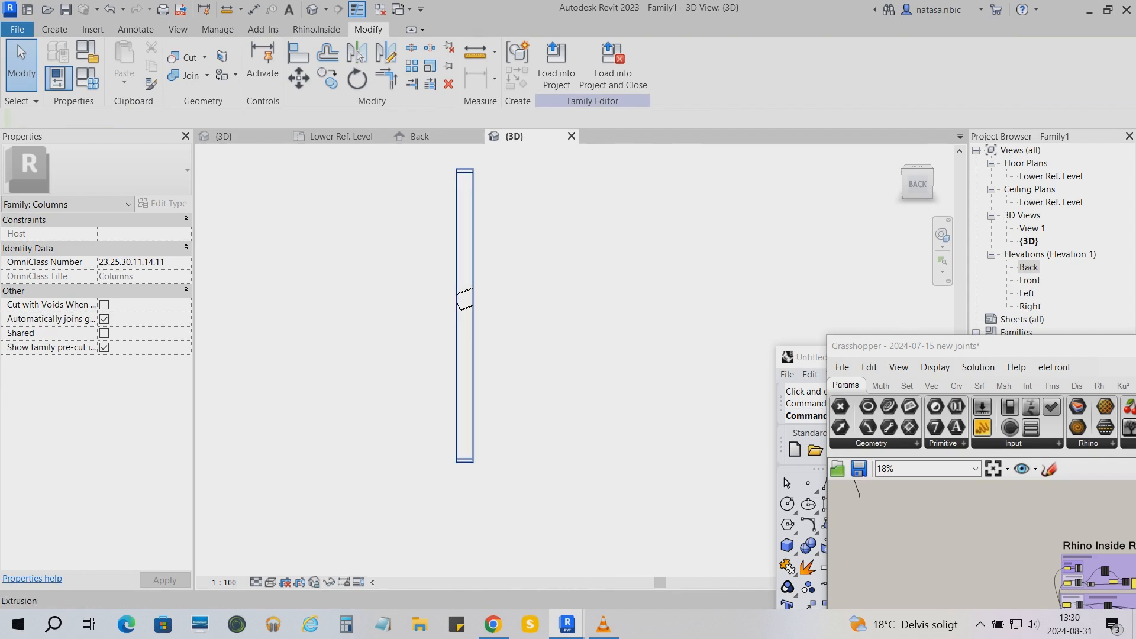
left_click(422, 136)
left_click(553, 65)
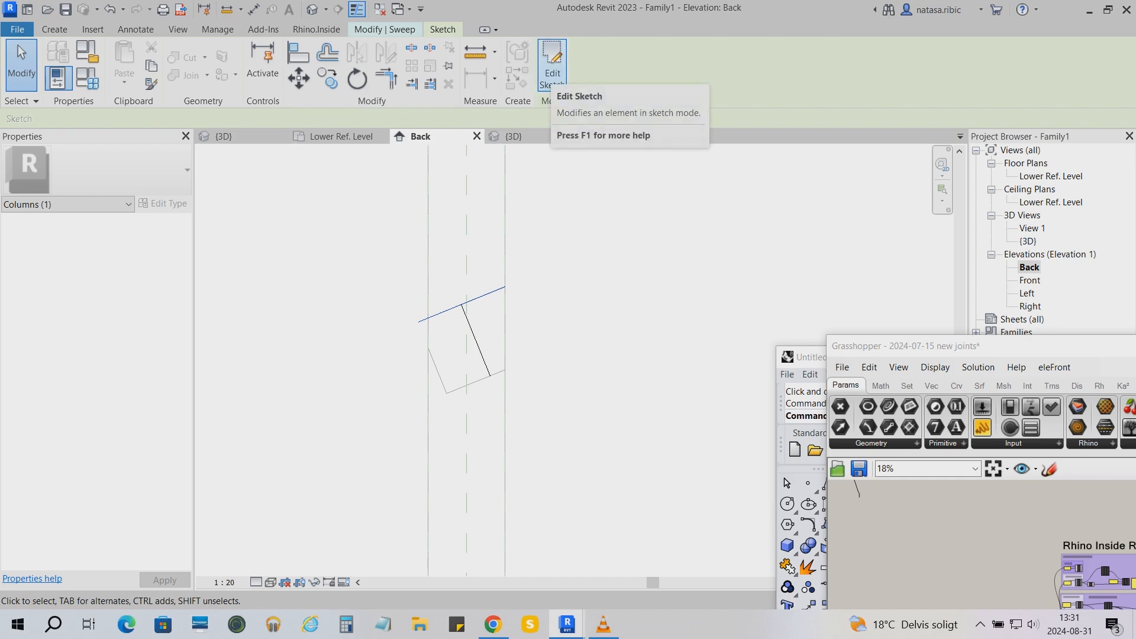
left_click(552, 65)
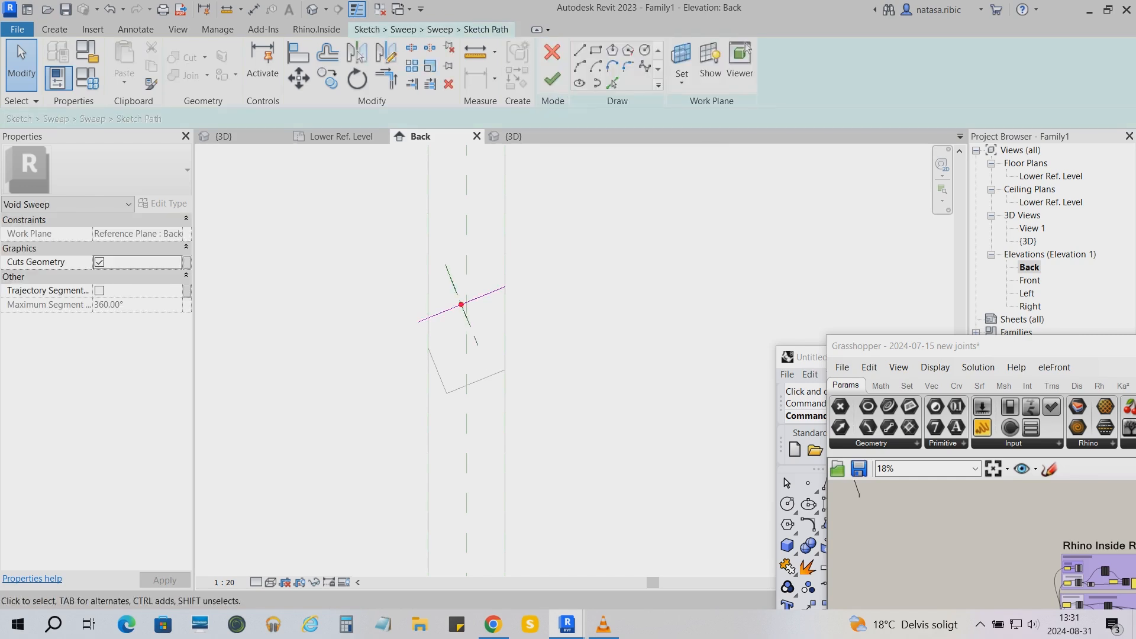
- Add an aligned dimension from the Lower Ref. Level to the sweep path's endpoint on the column's right edge
scroll(498, 235, "down", 5)
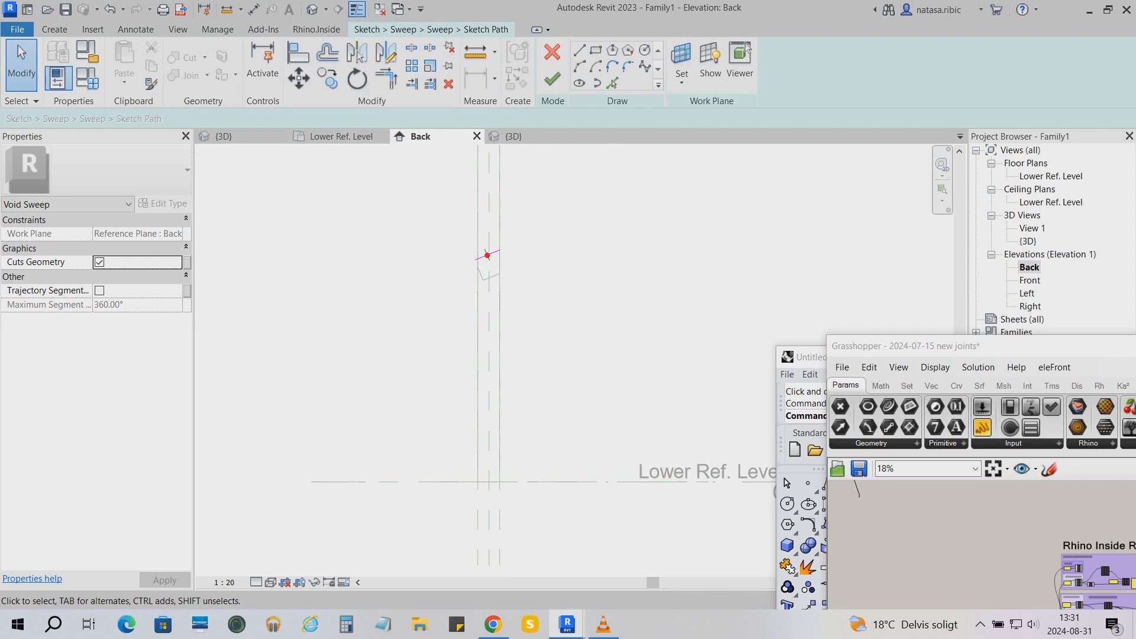
key("t")
key("l")
key("d")
key("i")
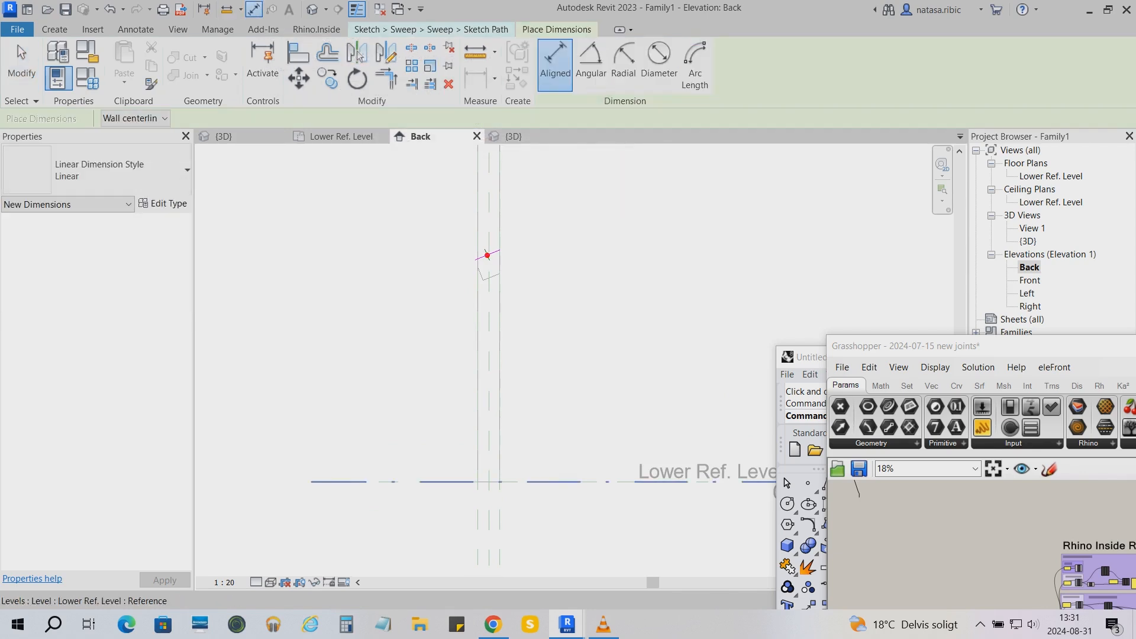
left_click(500, 251)
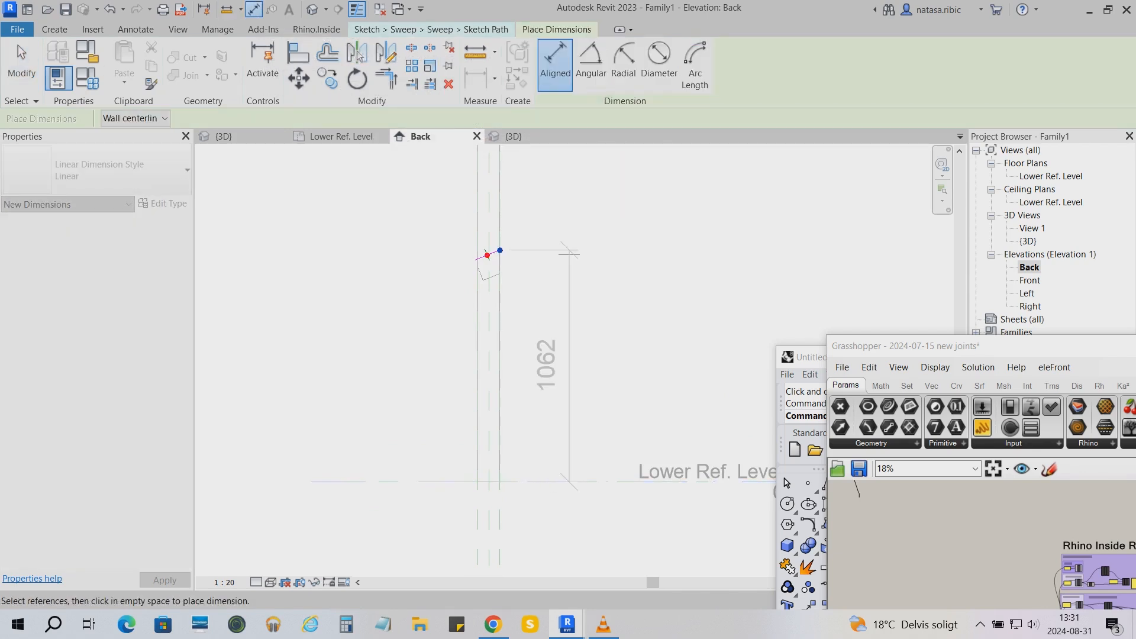
left_click(599, 224)
scroll(551, 283, "up", 2)
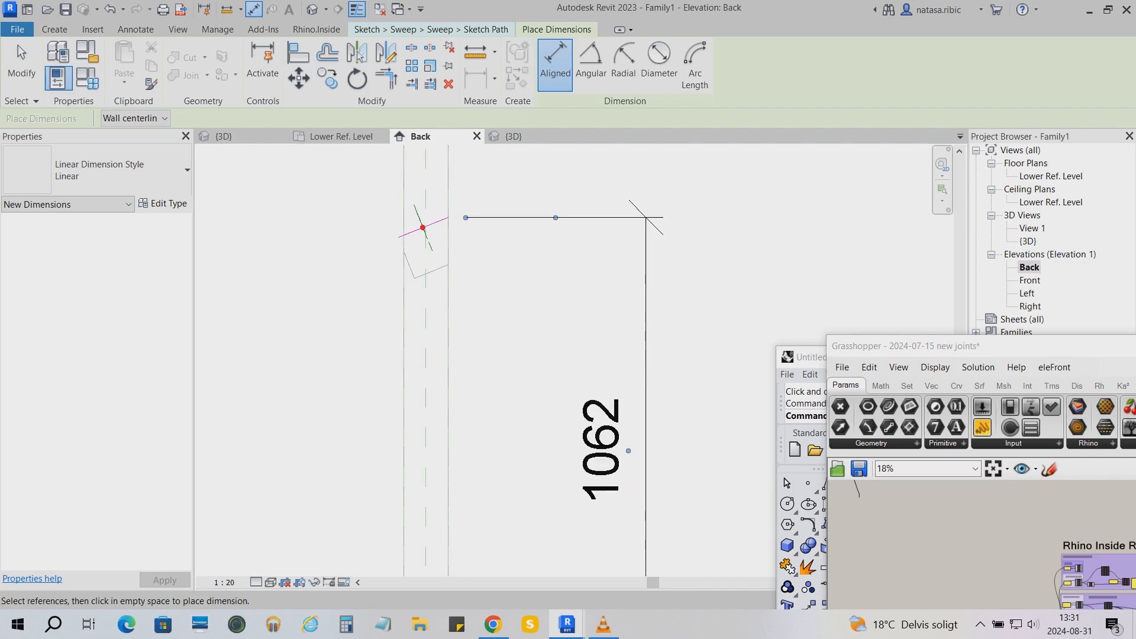
- Add an angular dimension between the sweep path and the column's right edge
left_click(591, 64)
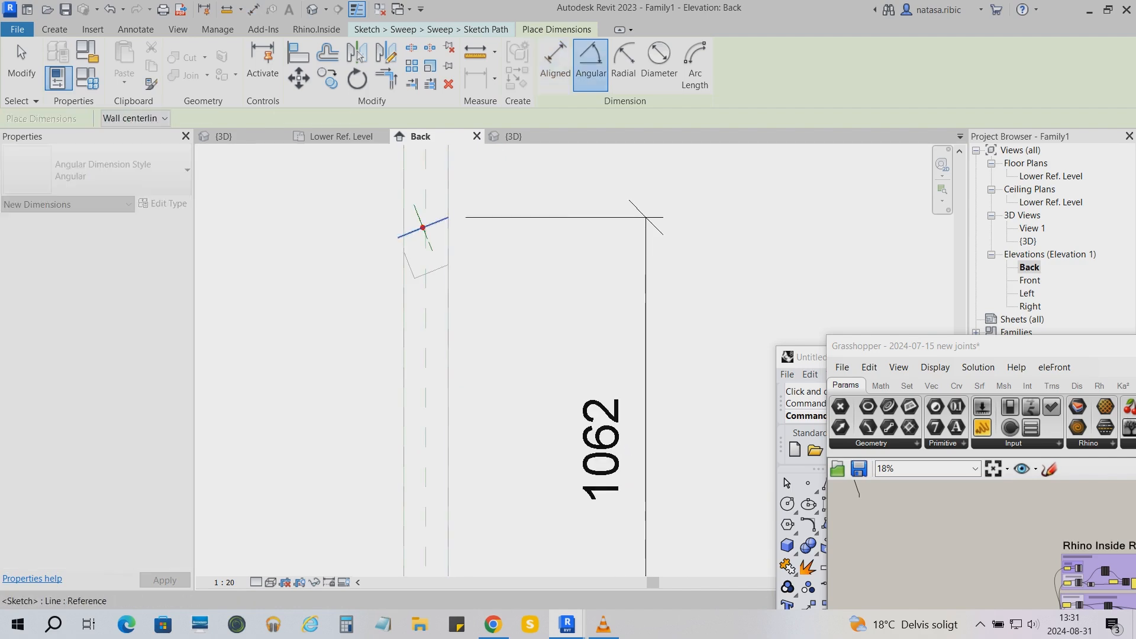
left_click(448, 259)
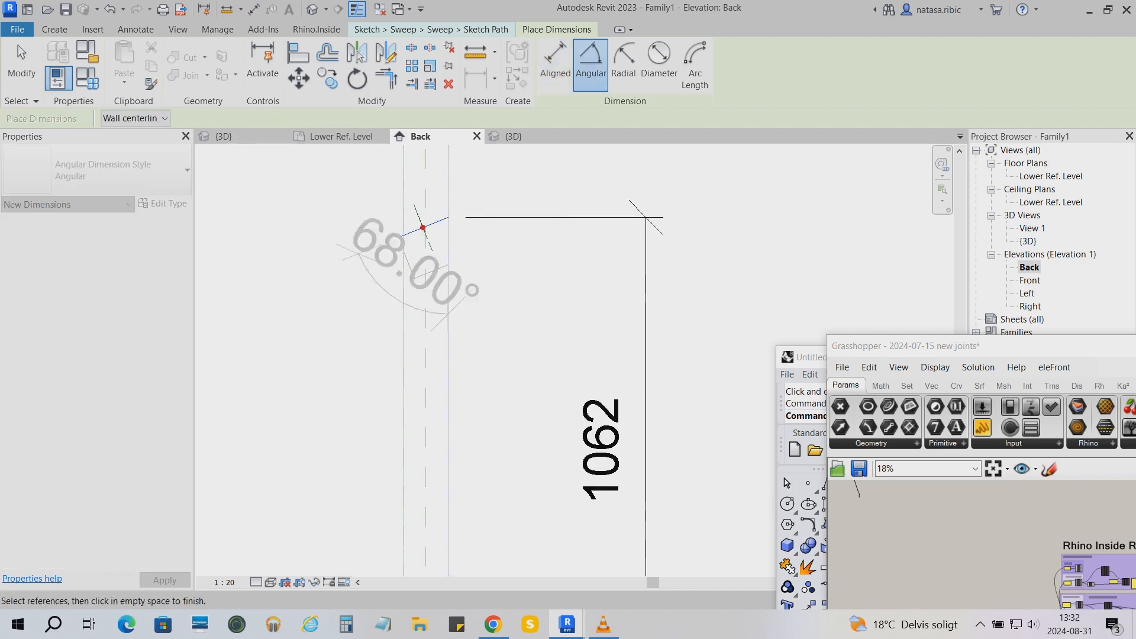
scroll(457, 258, "down", 3)
scroll(460, 259, "down", 1)
left_click(409, 323)
scroll(487, 287, "up", 2)
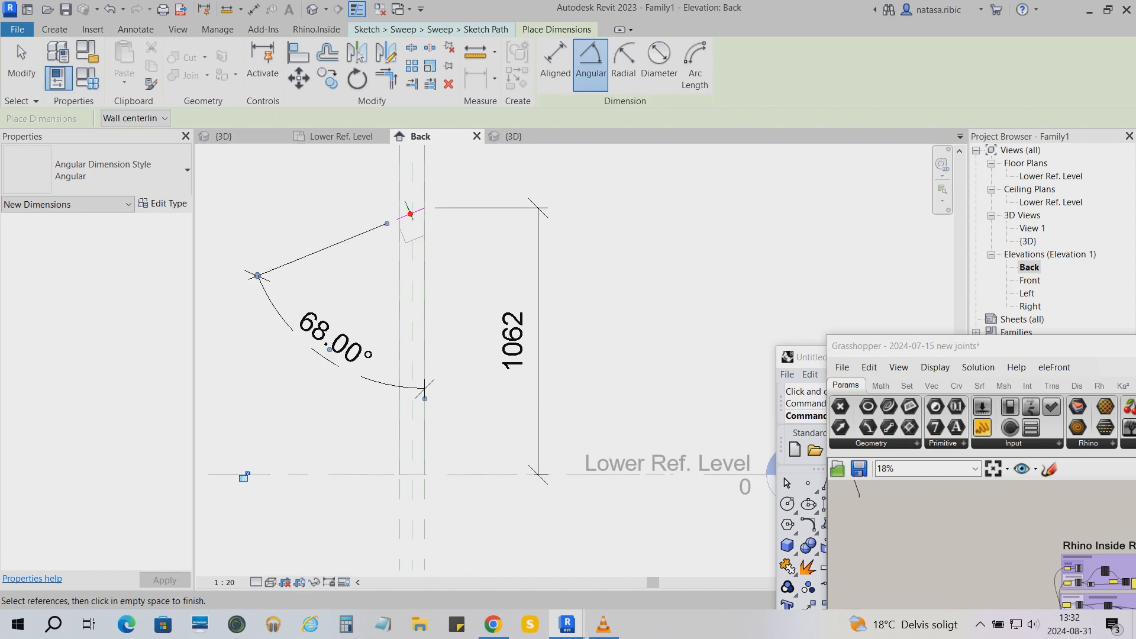
key("Escape")
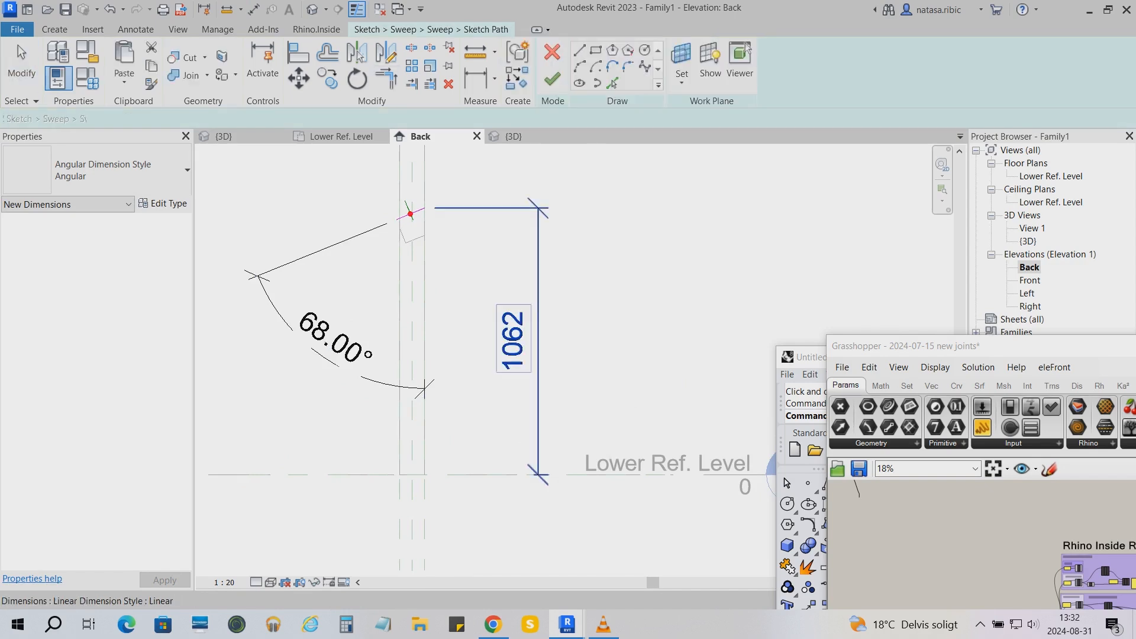
- Add an aligned dimension between the two endpoints of the void sweep's path, placed parallel to the path above it
scroll(431, 303, "down", 1)
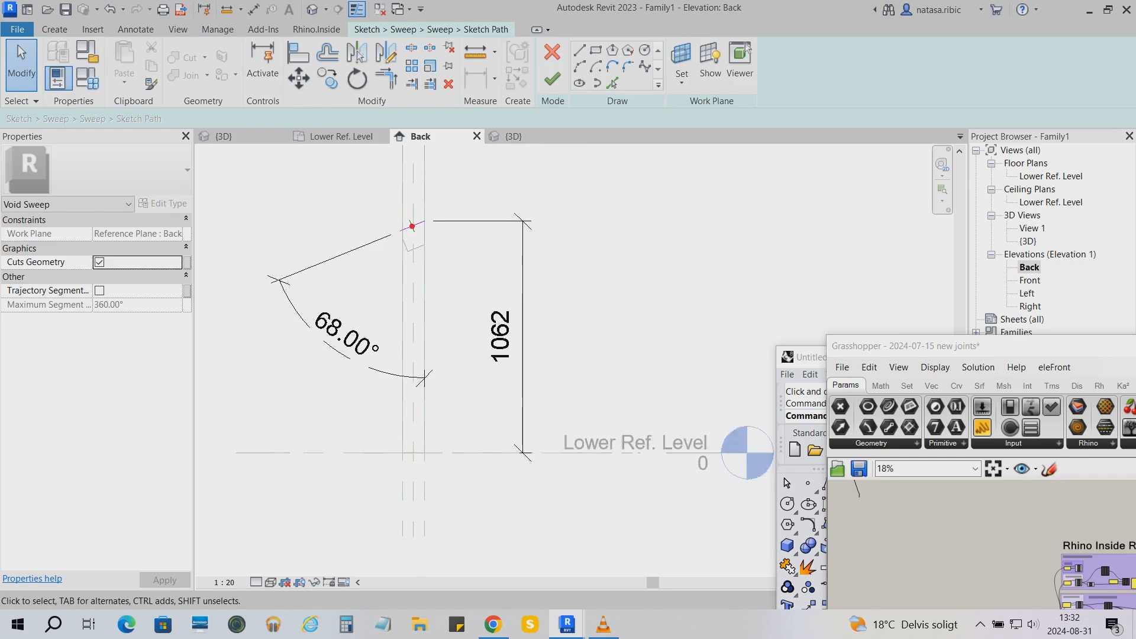
scroll(406, 188, "up", 6)
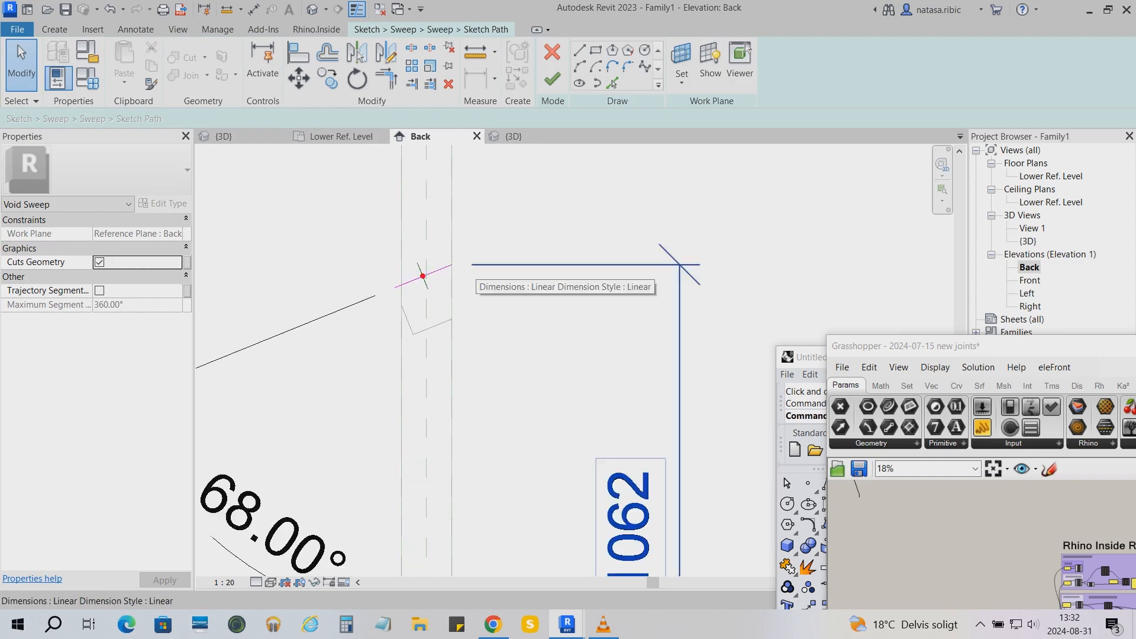
key("d")
key("i")
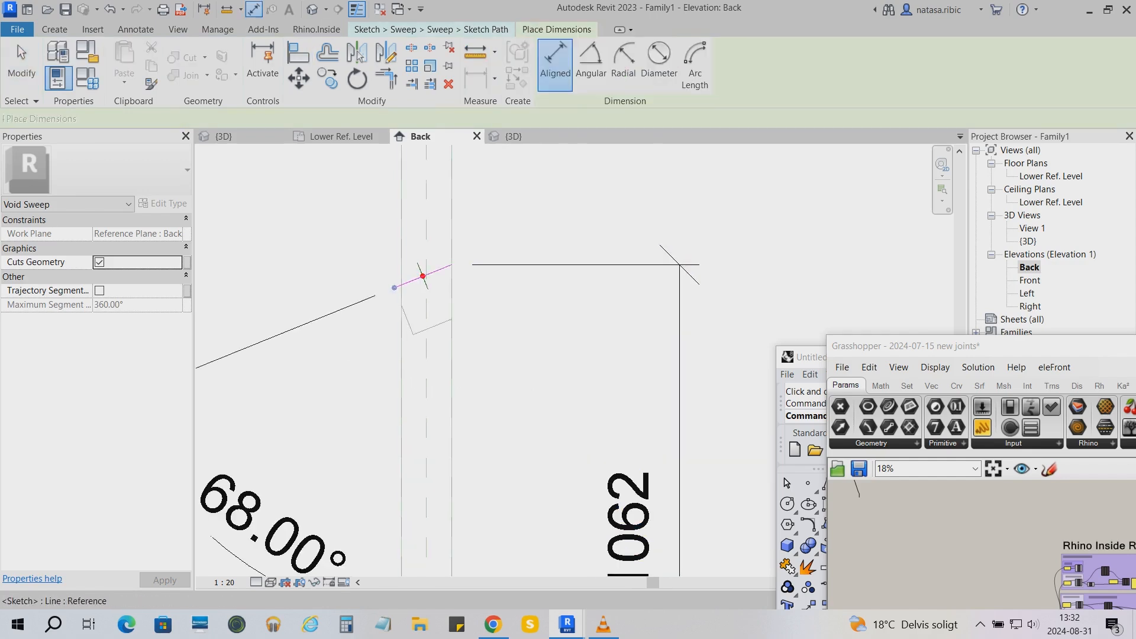
scroll(483, 299, "down", 5)
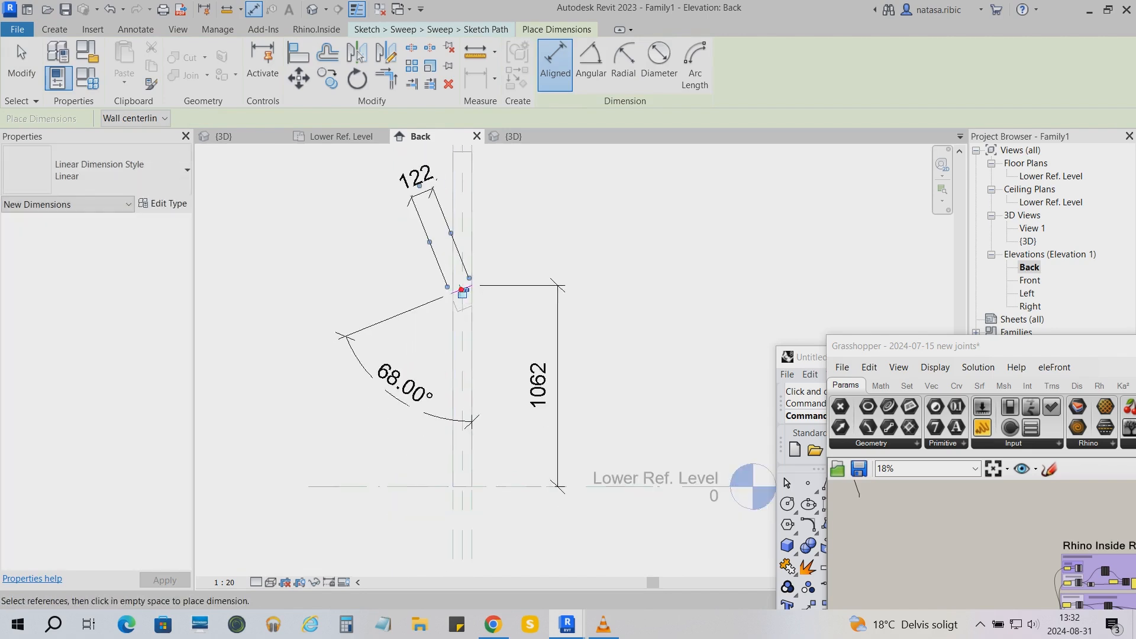
key("Escape")
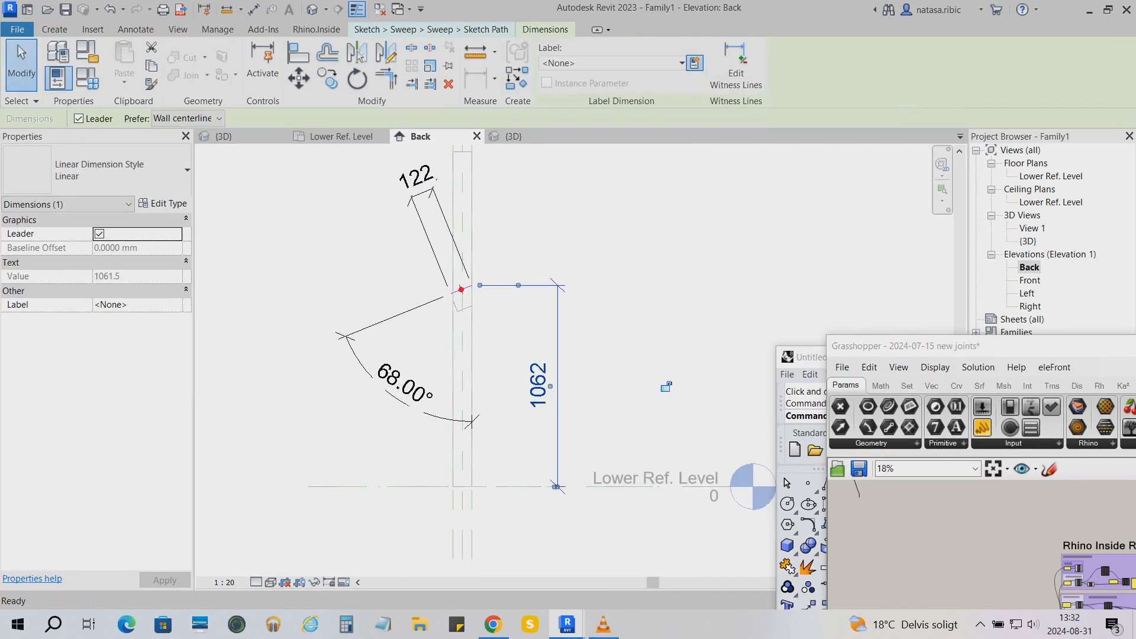
- Try to label the vertical dimension from the Lower Ref. Level with the shared instance parameter Cutting length
left_click(694, 62)
left_click(618, 83)
left_click(785, 131)
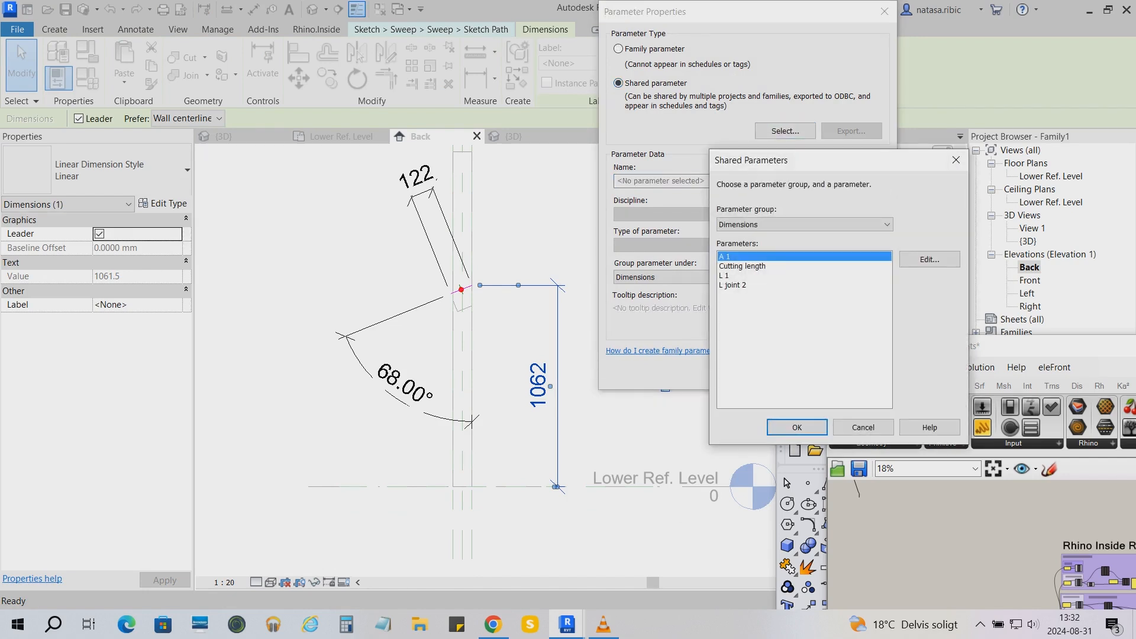
left_click(741, 266)
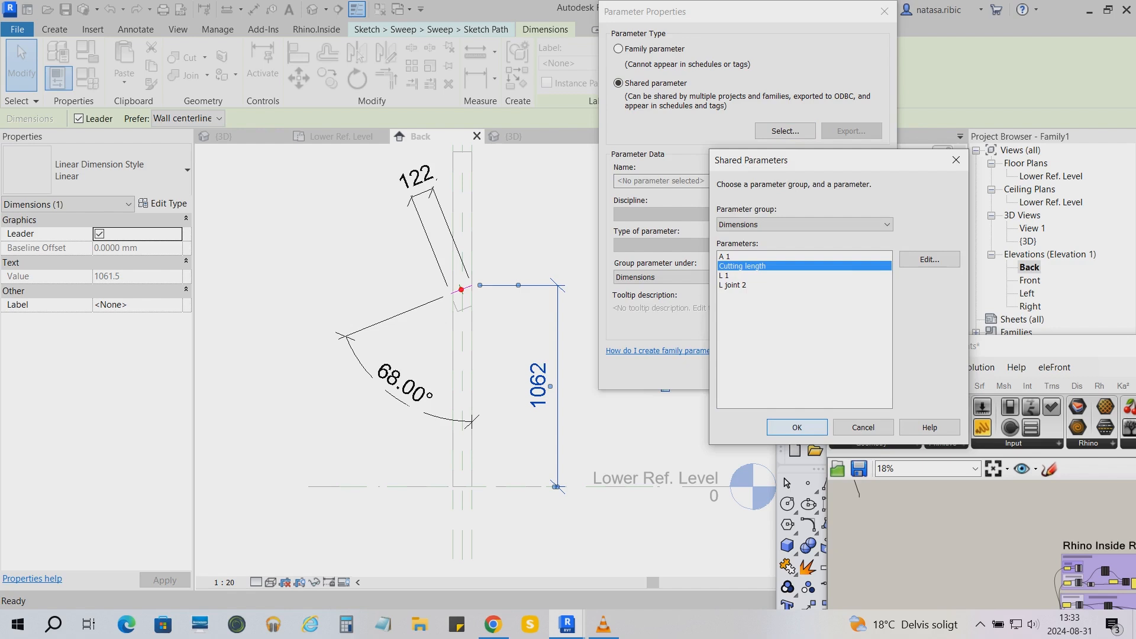
left_click(797, 427)
left_click(792, 374)
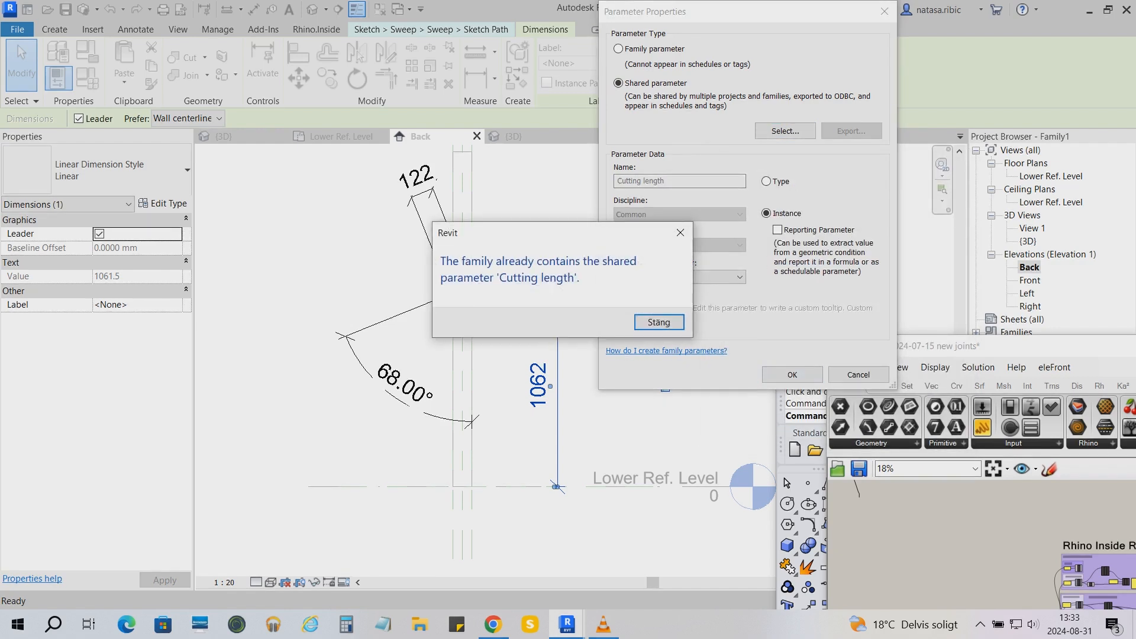
left_click(659, 322)
- Label the vertical dimension from the Lower Ref. Level with the shared instance parameter L 1
left_click(785, 131)
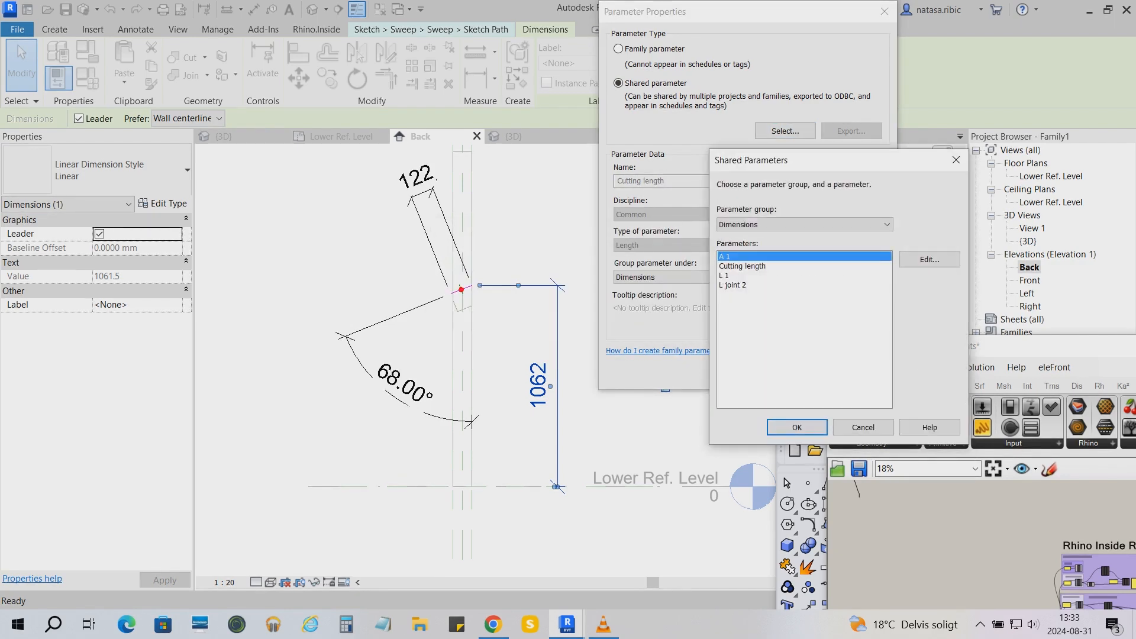
left_click(725, 276)
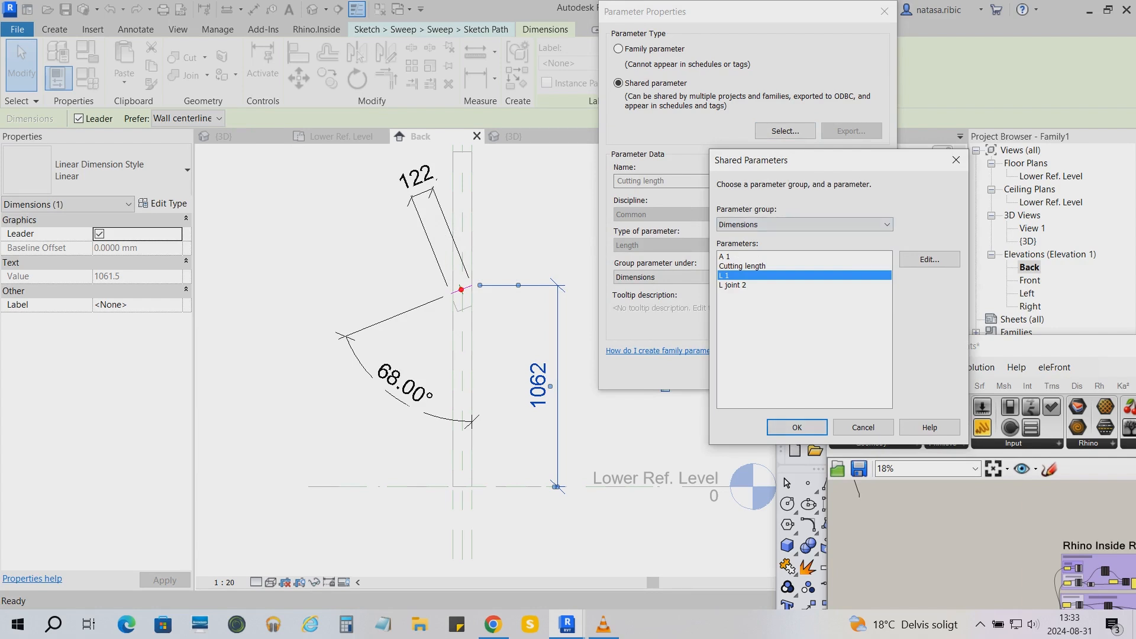
left_click(797, 427)
left_click(793, 375)
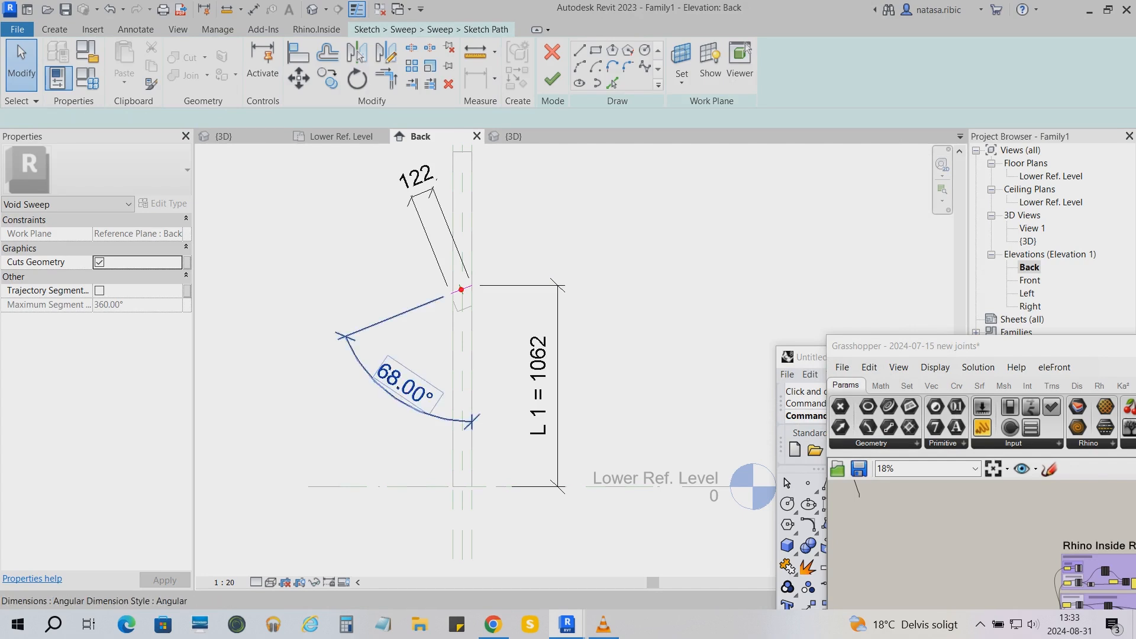
- Label the angular dimension between the sweep path and the column edge with the shared instance parameter A 1
left_click(361, 362)
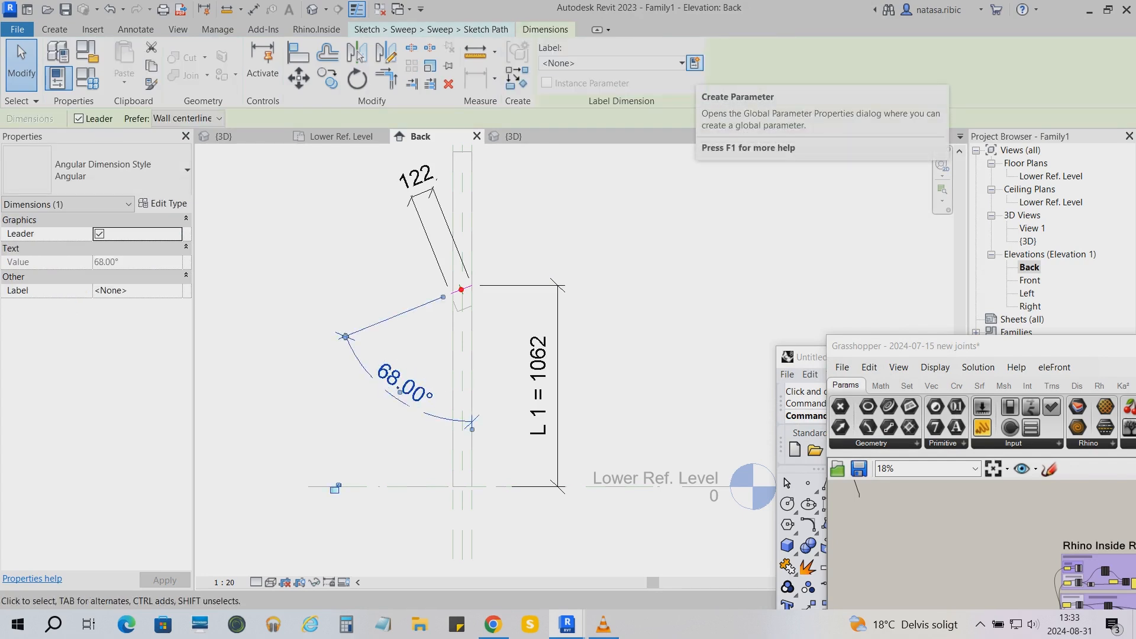
left_click(695, 63)
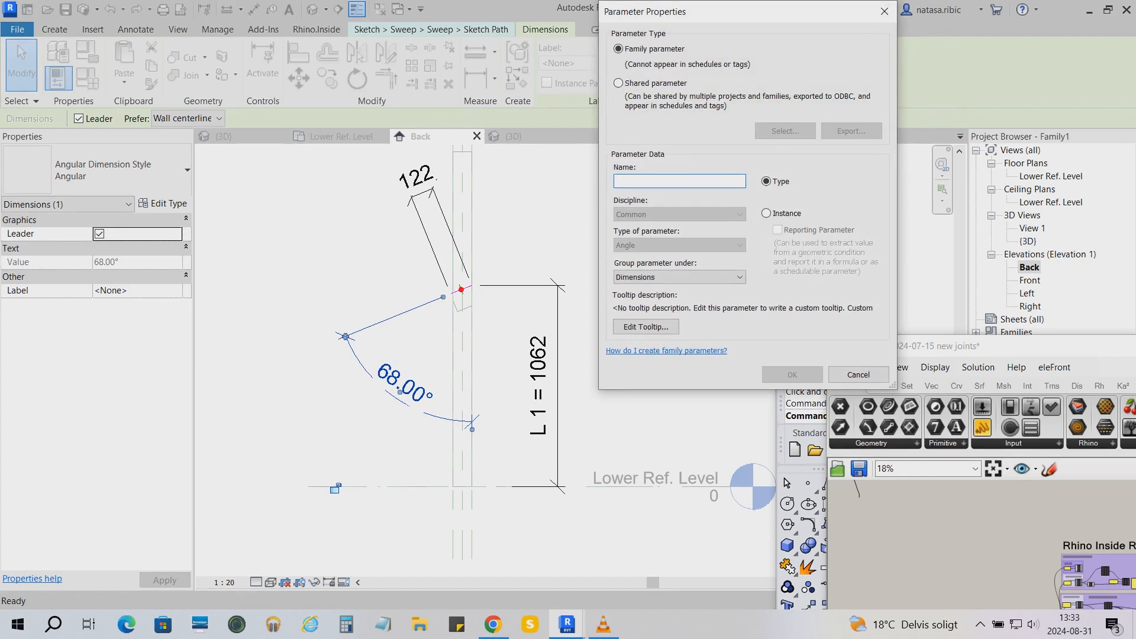
left_click(619, 83)
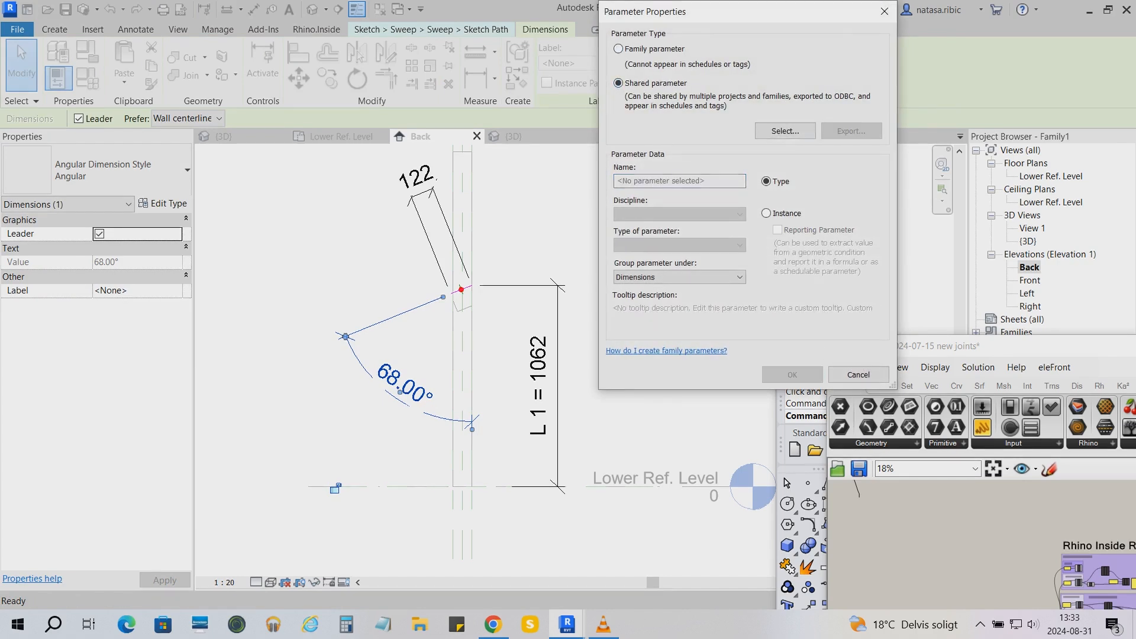
left_click(766, 213)
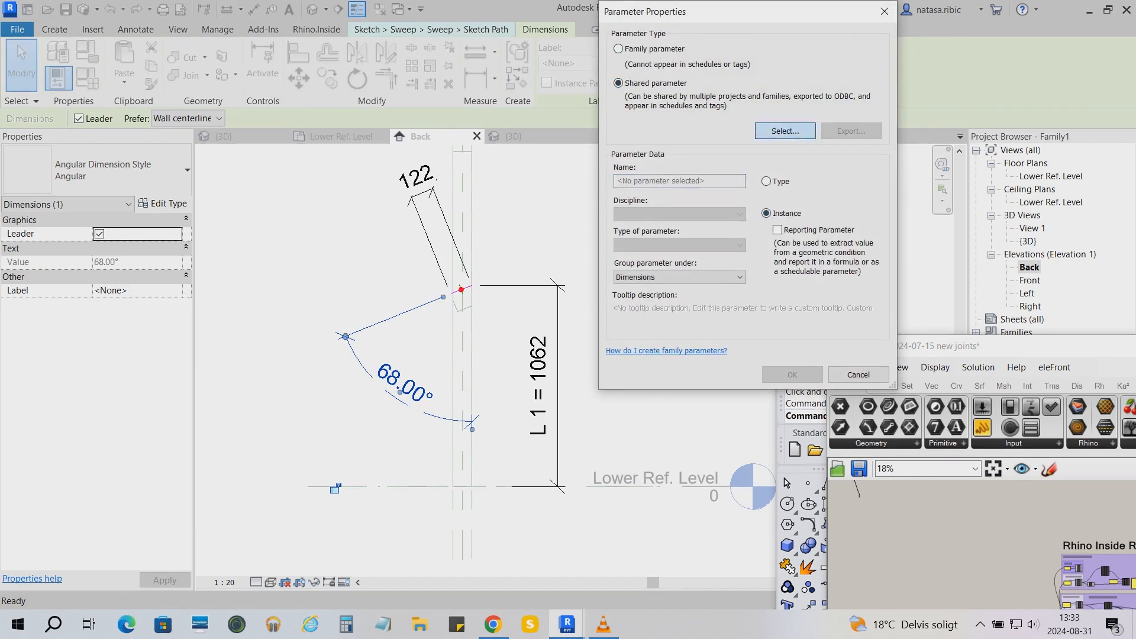
left_click(785, 131)
left_click(797, 427)
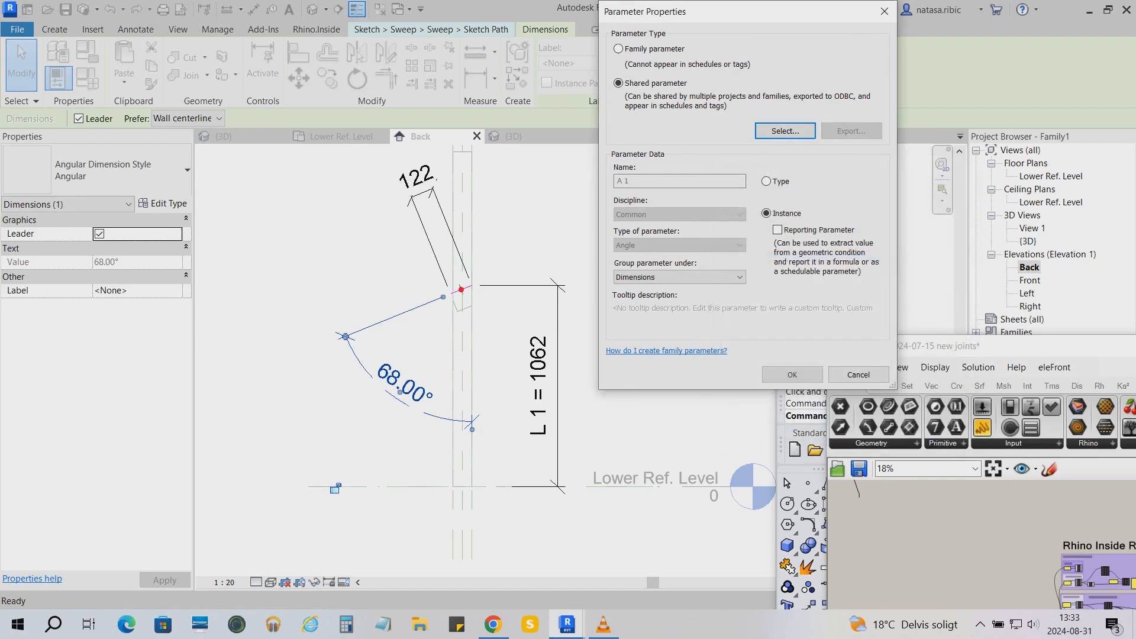
left_click(793, 373)
- Begin a shared instance parameter for the path's length dimension and define a new Length parameter "L path calc" in the Dimensions group
left_click(461, 290)
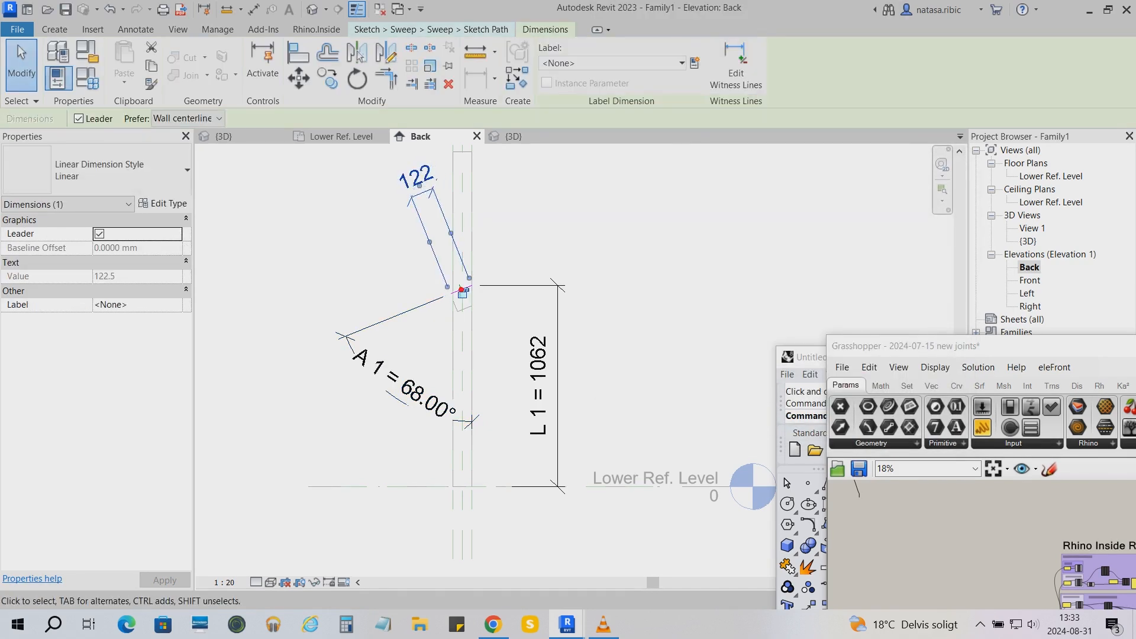
scroll(462, 291, "up", 2)
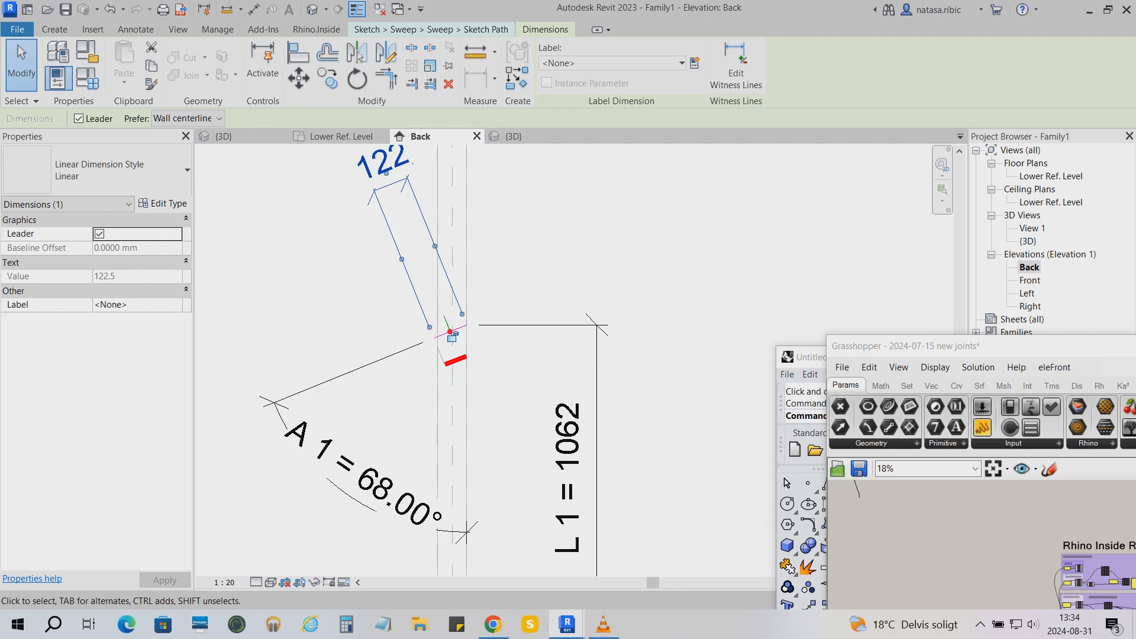
left_click(695, 64)
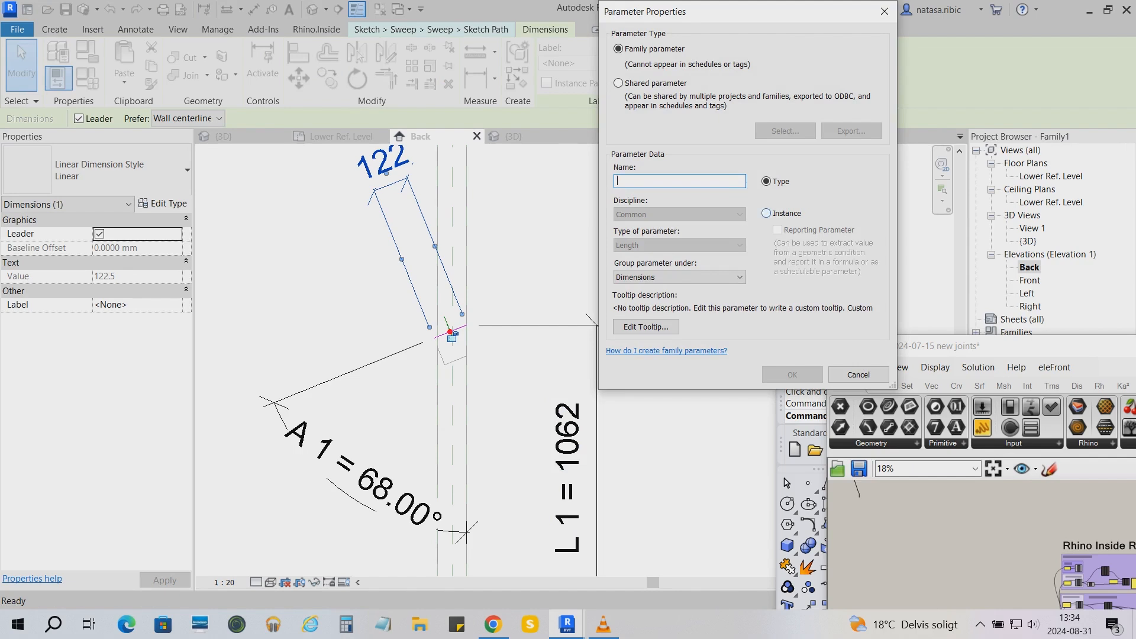
left_click(767, 213)
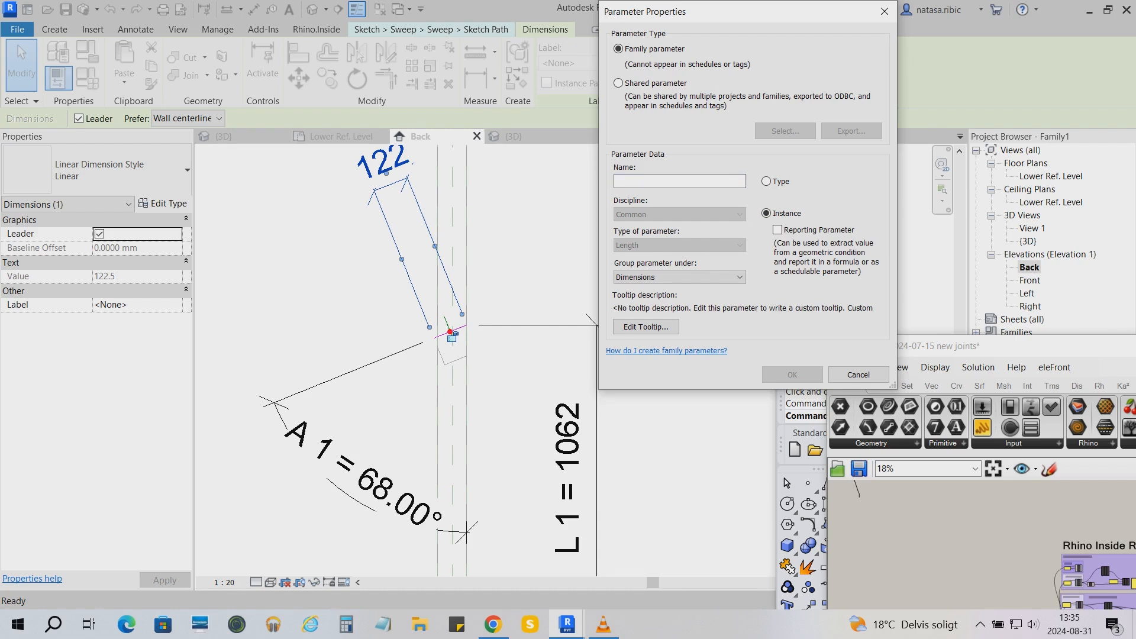
left_click(619, 84)
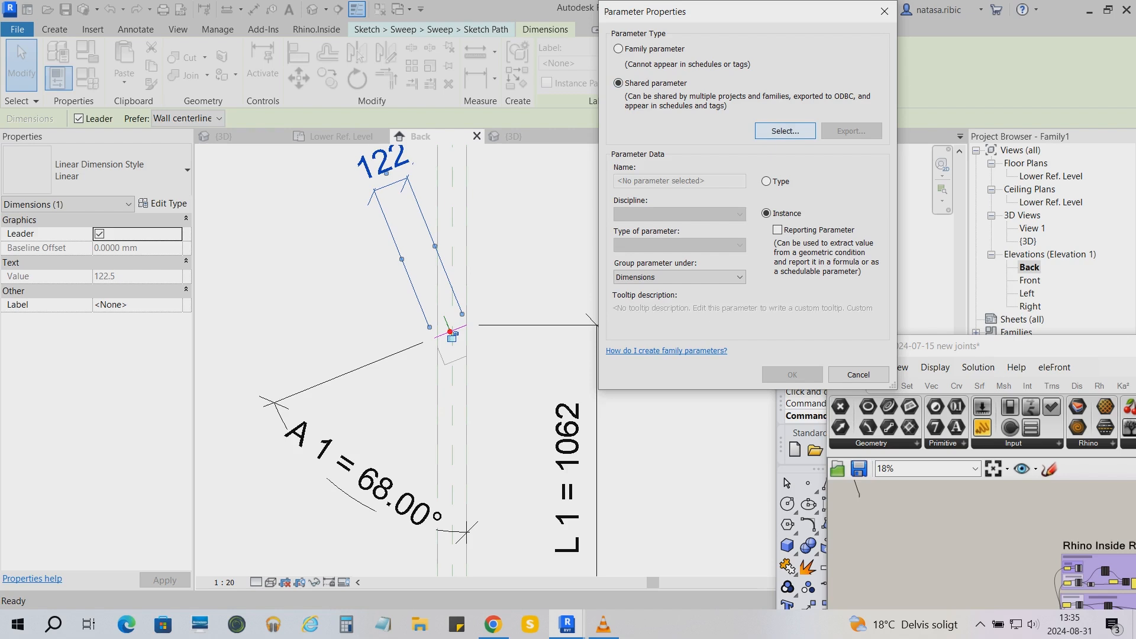
left_click(786, 130)
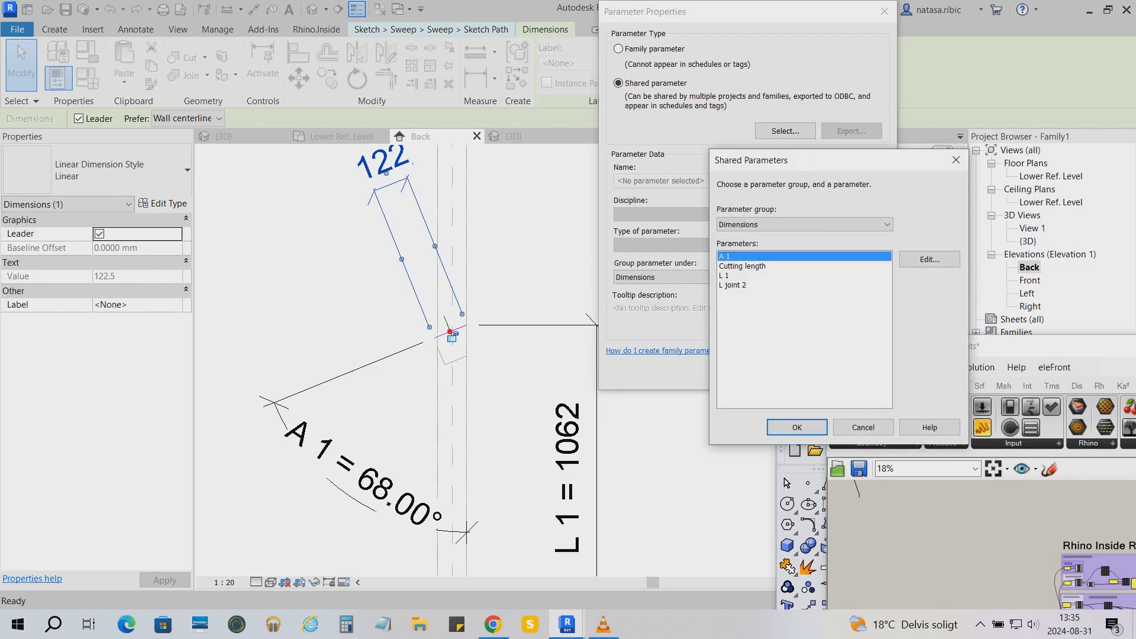
left_click(929, 259)
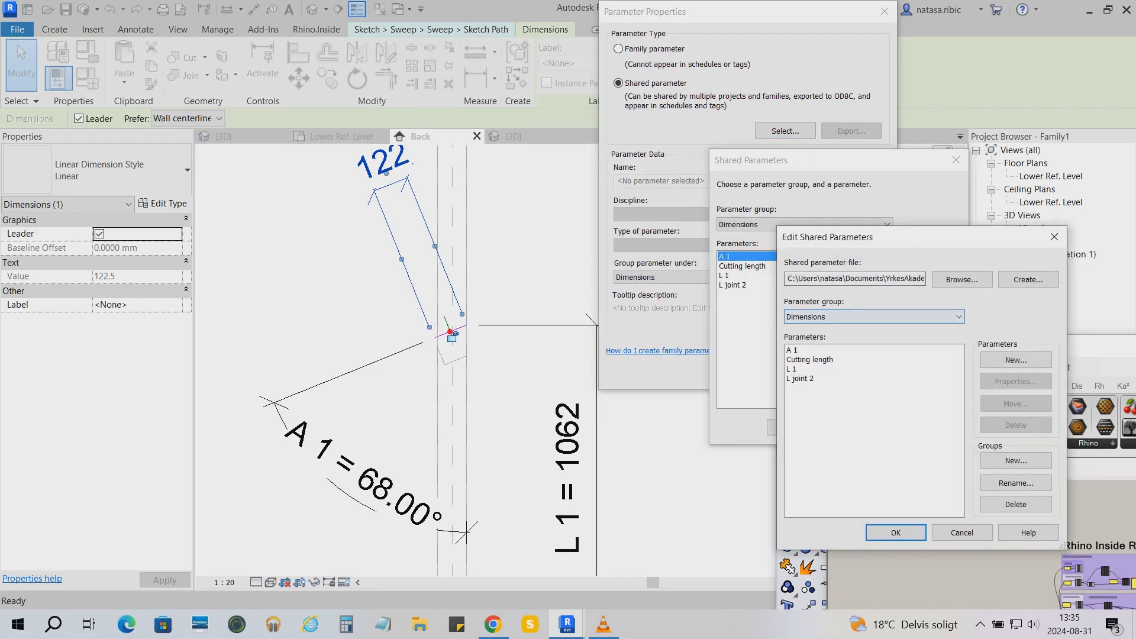
left_click(1016, 360)
type("L")
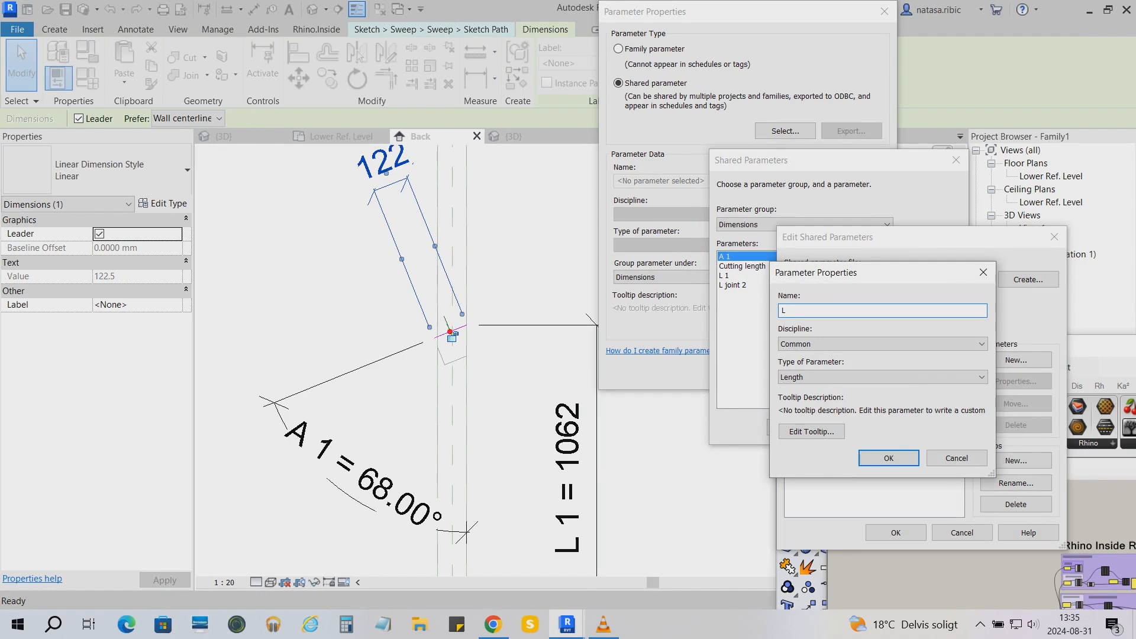
type(" path calc")
key("Return")
key("Return")
- Label the sweep path's length dimension with the shared instance parameter L path calc
left_click(797, 427)
left_click(658, 313)
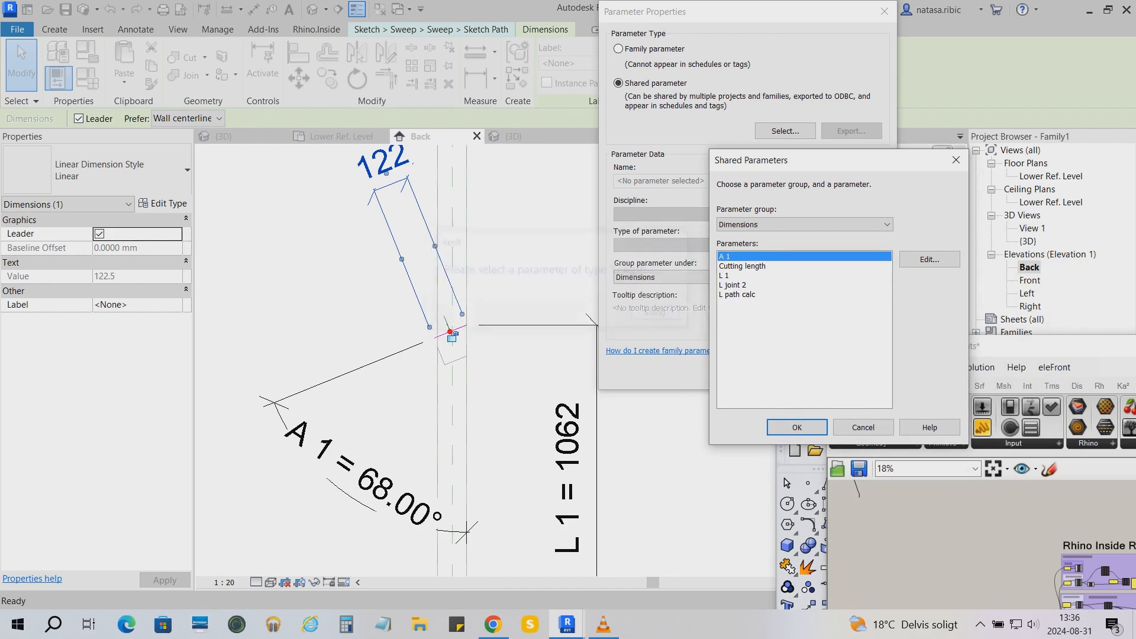
left_click(737, 294)
left_click(796, 427)
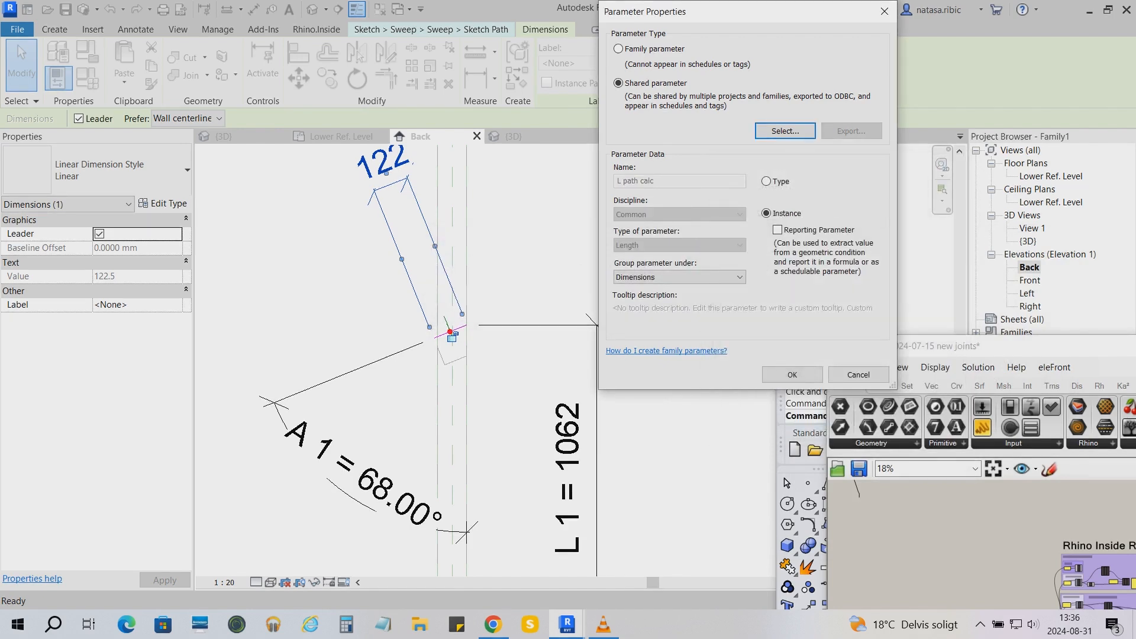
left_click(793, 375)
scroll(325, 317, "down", 3)
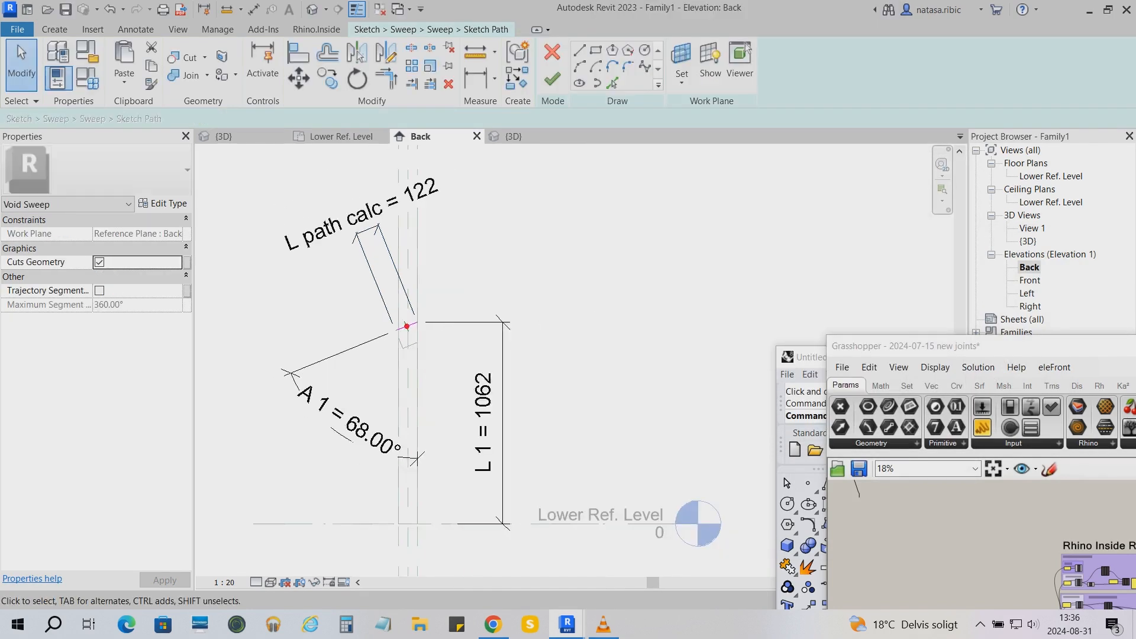
- Finish the path sketch and complete the void sweep edit
scroll(423, 462, "up", 2)
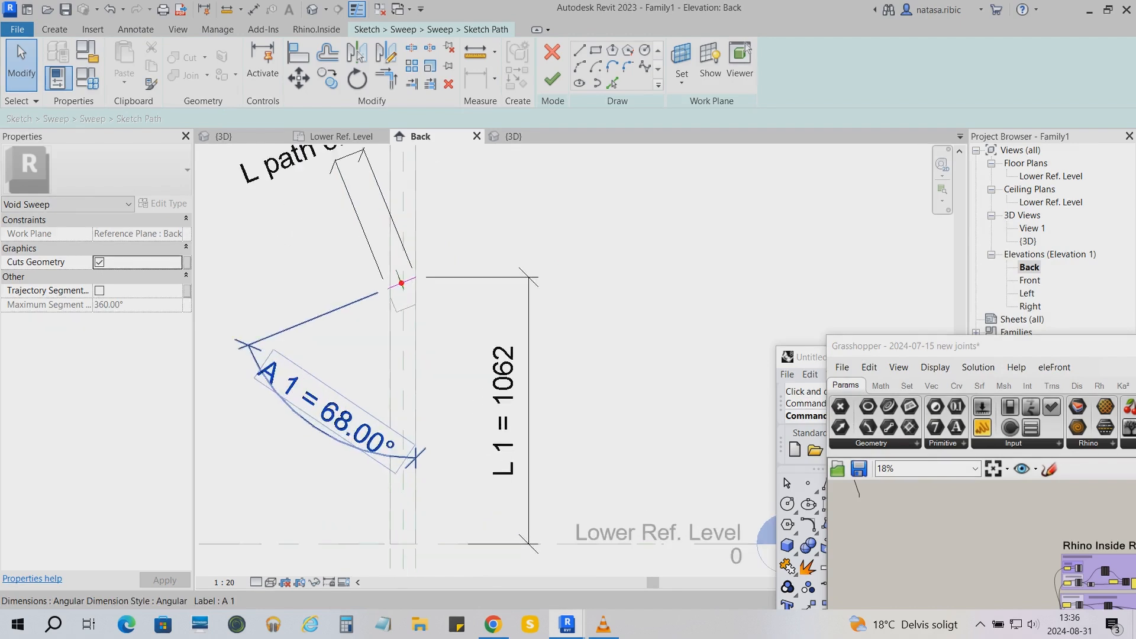
scroll(405, 307, "up", 3)
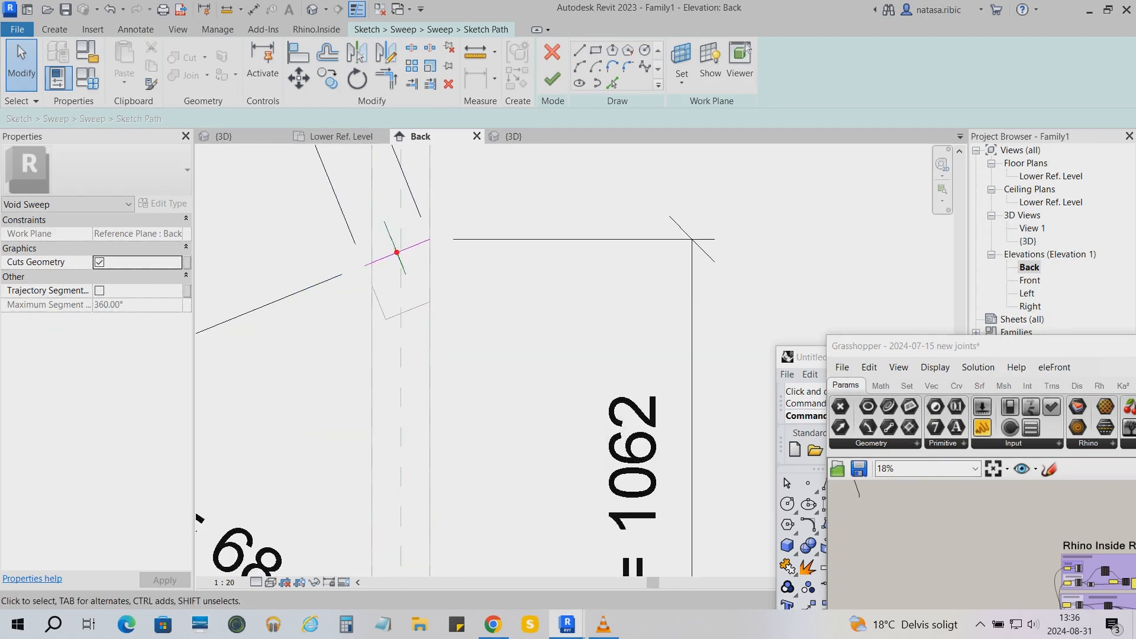
scroll(429, 308, "down", 2)
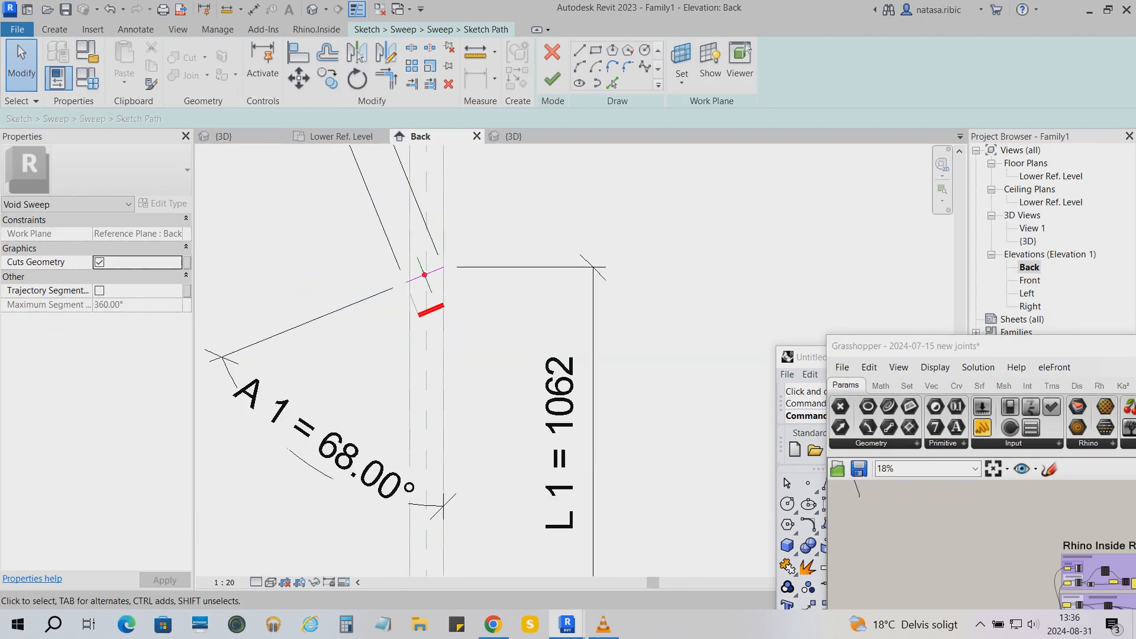
scroll(417, 312, "down", 1)
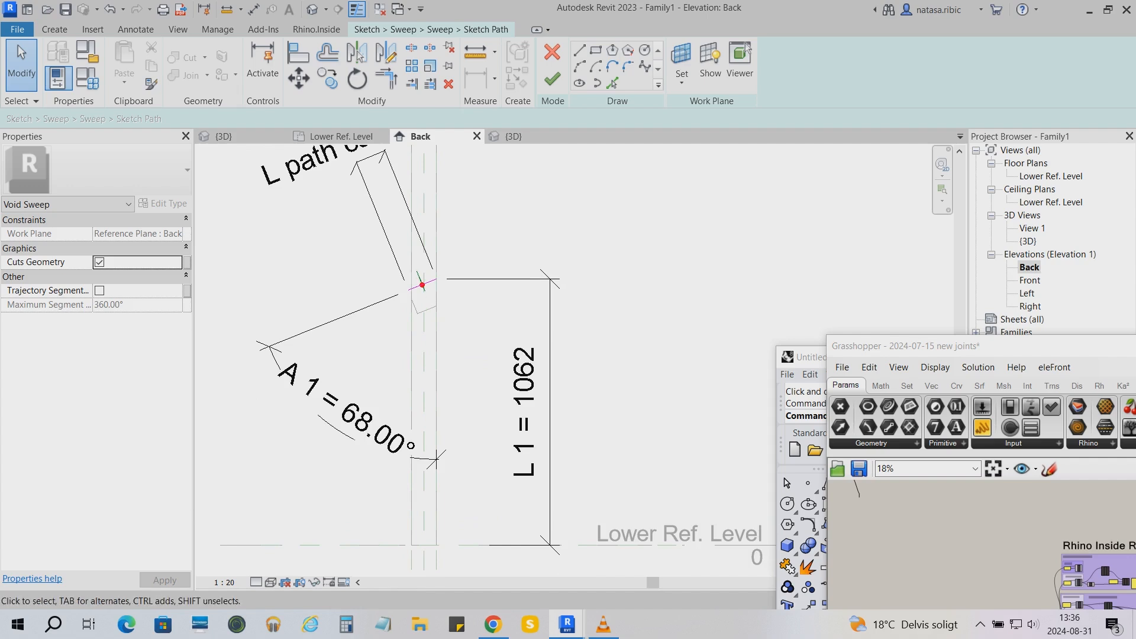
scroll(472, 324, "down", 1)
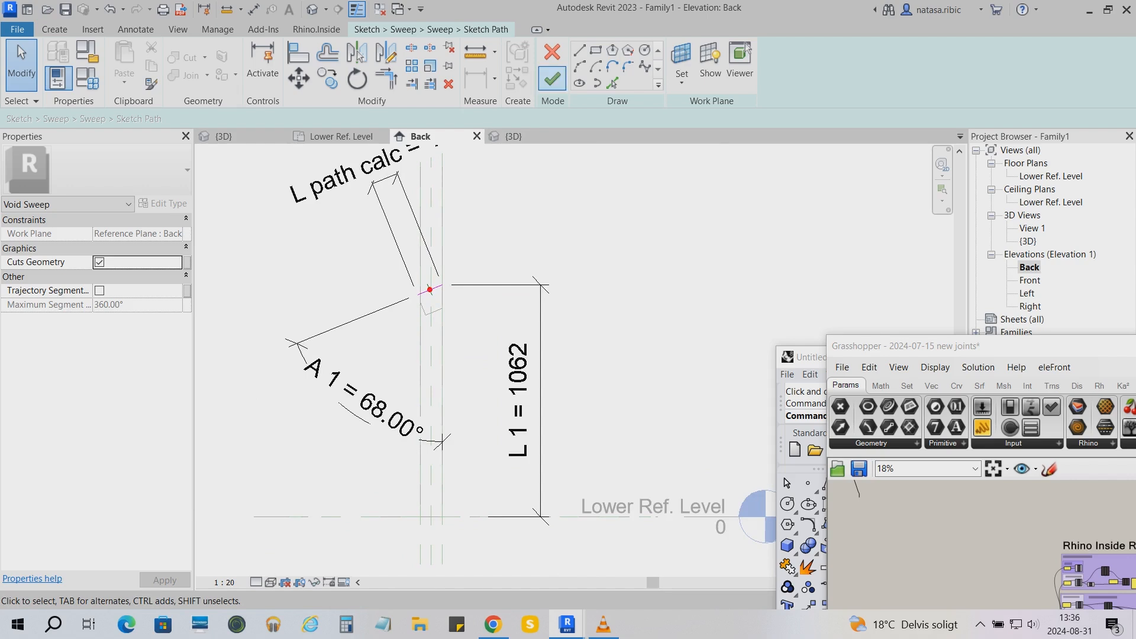
left_click(552, 78)
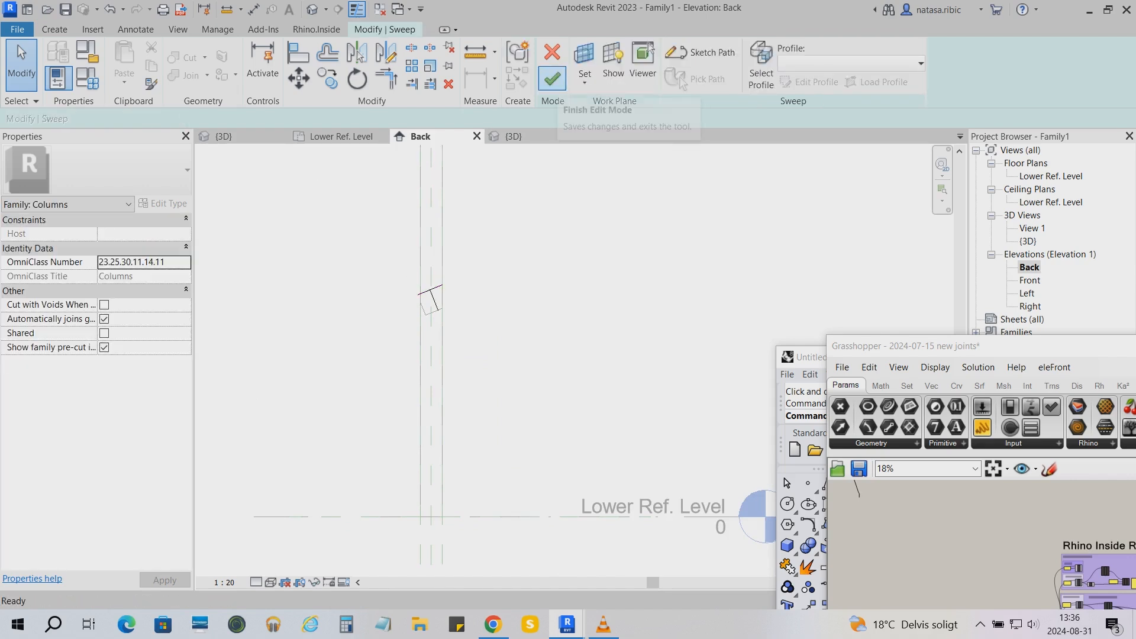
left_click(552, 78)
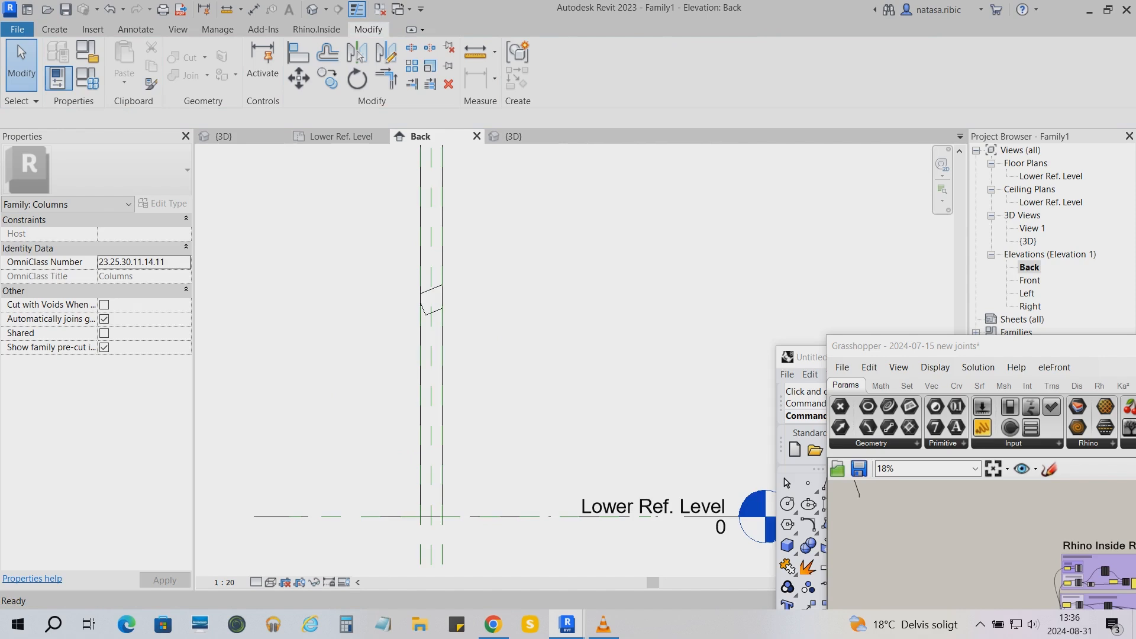
scroll(436, 325, "up", 2)
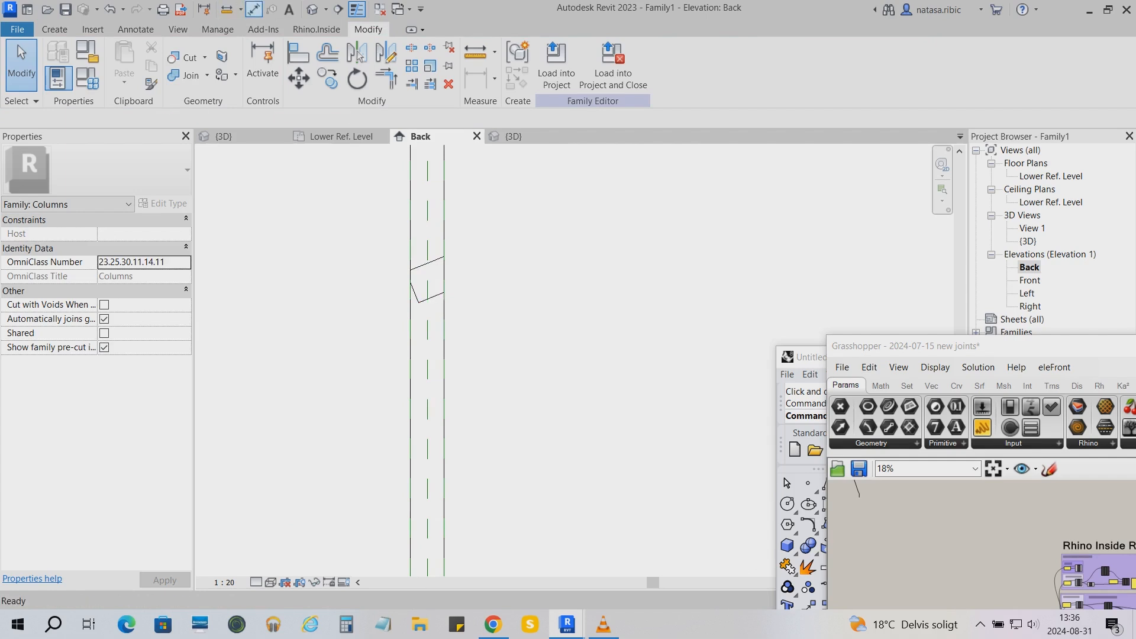
- Place an aligned dimension along the notch's lower long edge, from the short slanted edge to the corner on the column's side
left_click(253, 9)
scroll(426, 303, "up", 5)
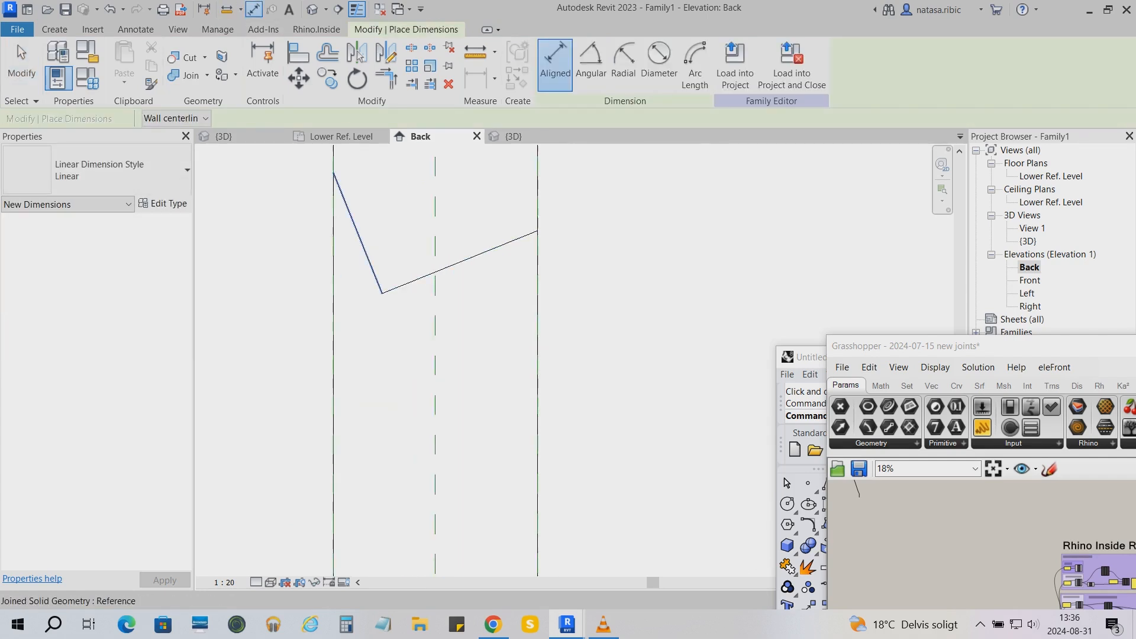
left_click(377, 282)
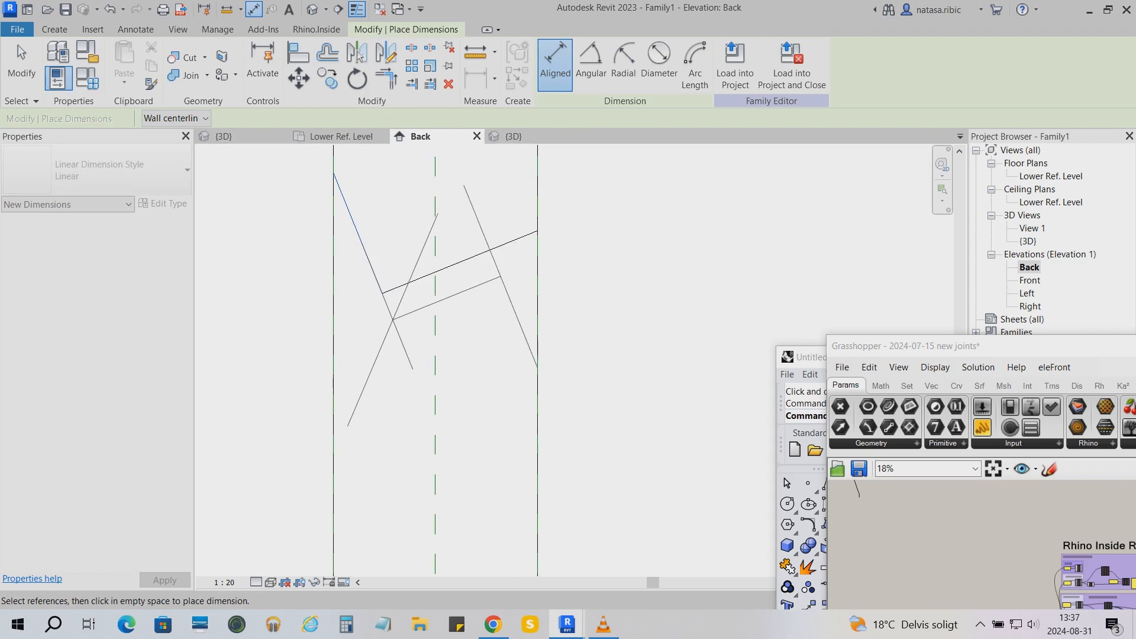
key("Tab")
left_click(537, 230)
scroll(553, 305, "down", 5)
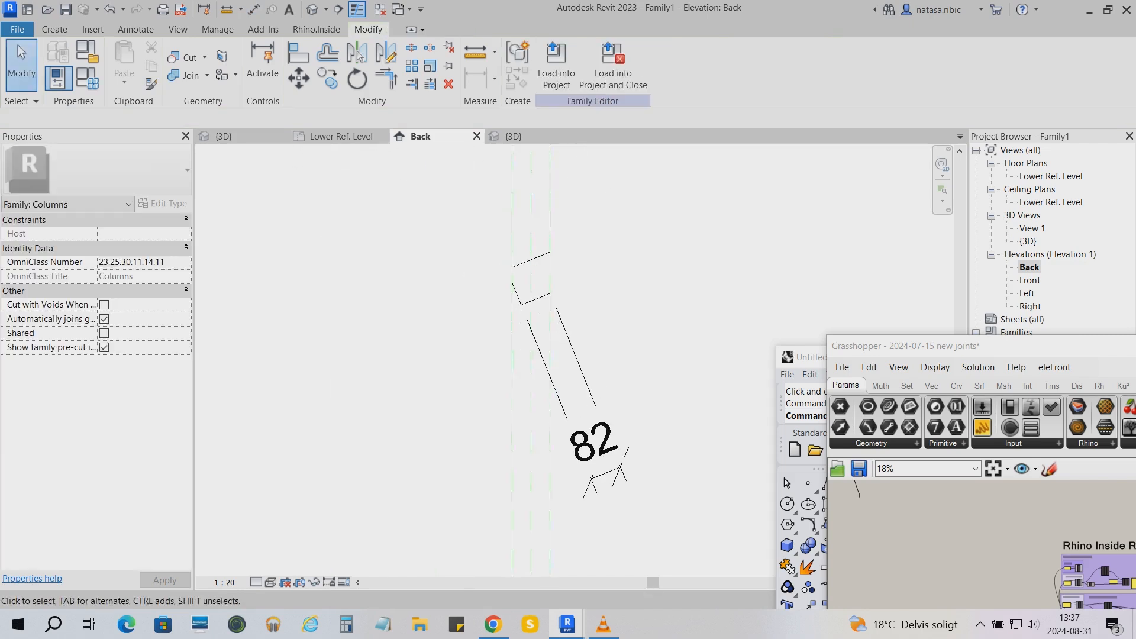
- Begin a shared parameter for the joint length dimension and define a new Length parameter "L joint 1" in the Dimensions group
left_click(596, 445)
left_click(695, 64)
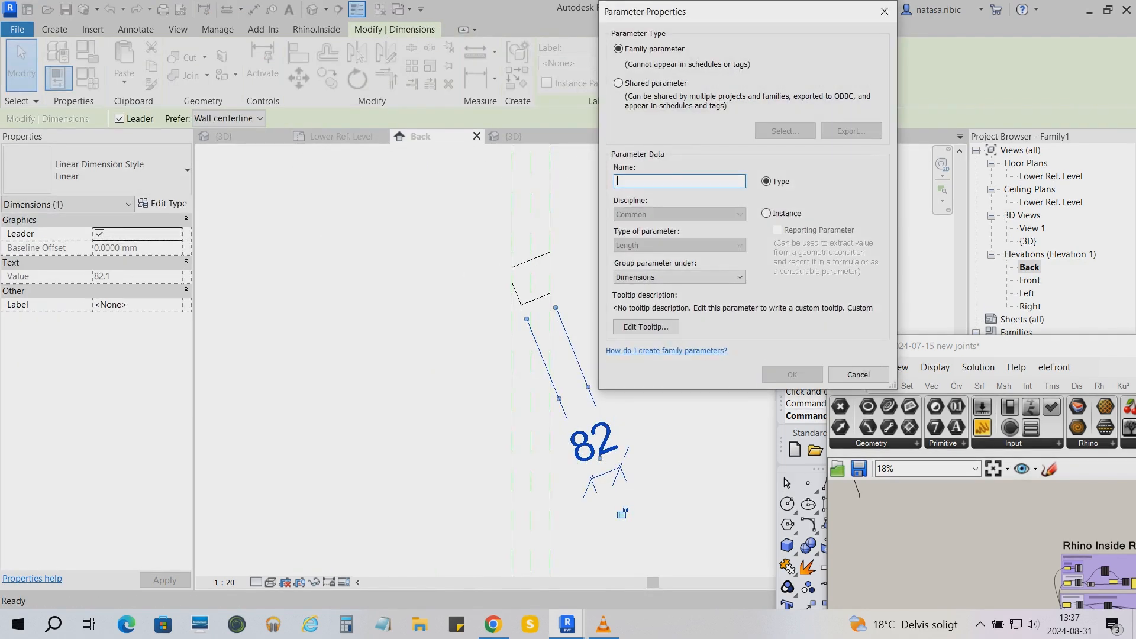
left_click(619, 84)
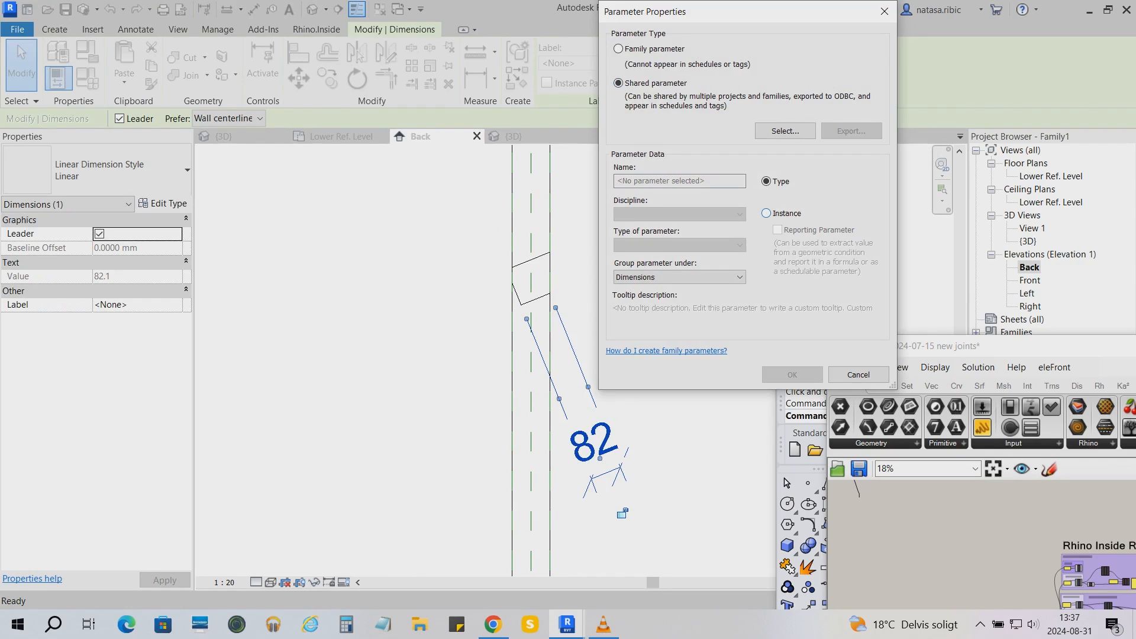
left_click(785, 131)
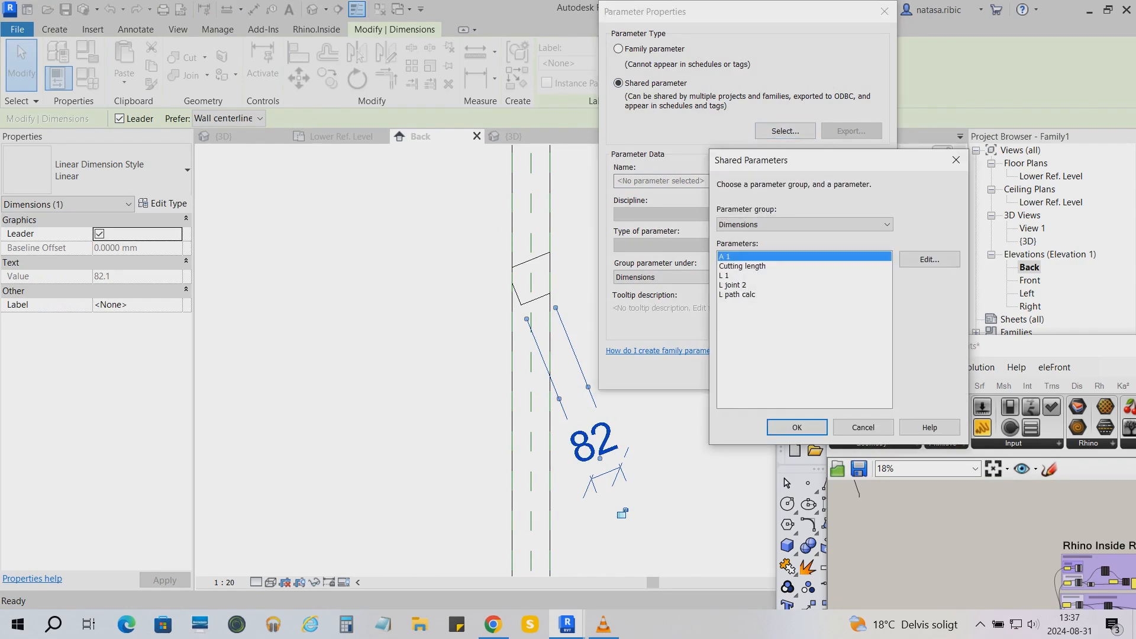
left_click(930, 259)
left_click(1016, 360)
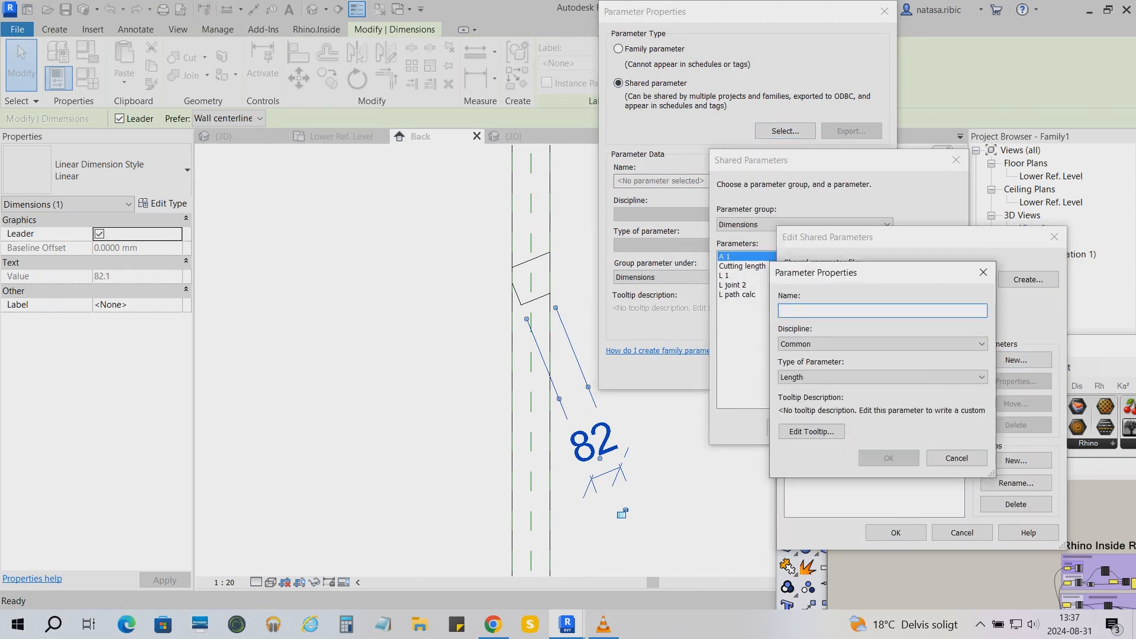
type("L ")
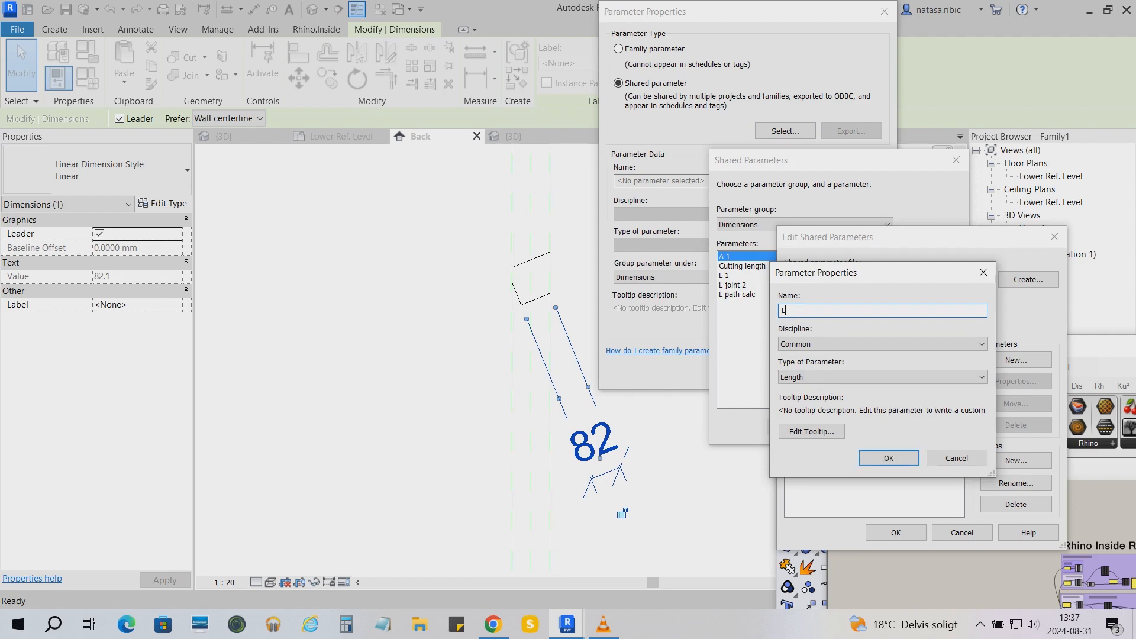
type("joint 1")
left_click(888, 458)
left_click(895, 532)
- Label the joint dimension with L joint 1 as a shared instance reporting parameter and check it among the family's parameters
left_click(733, 285)
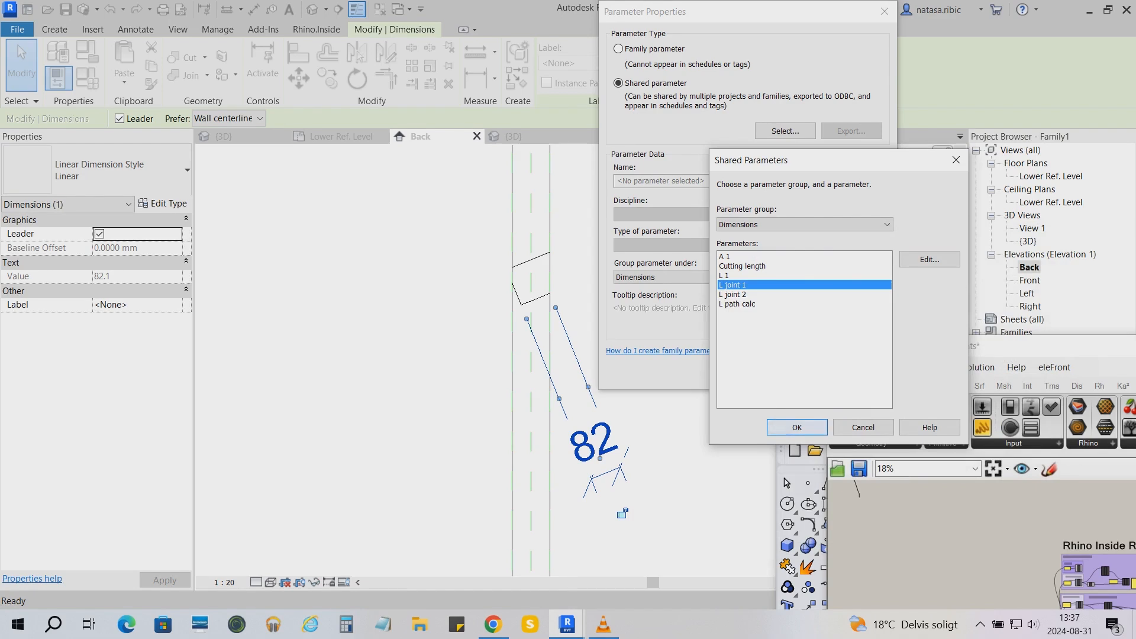
left_click(797, 427)
left_click(777, 230)
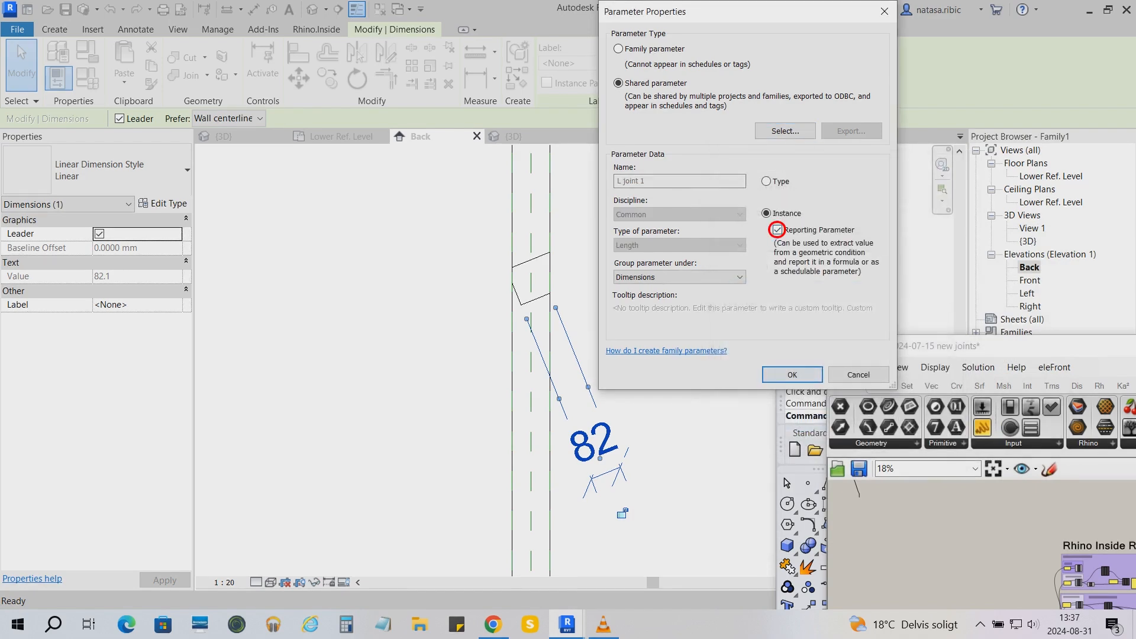
left_click(792, 374)
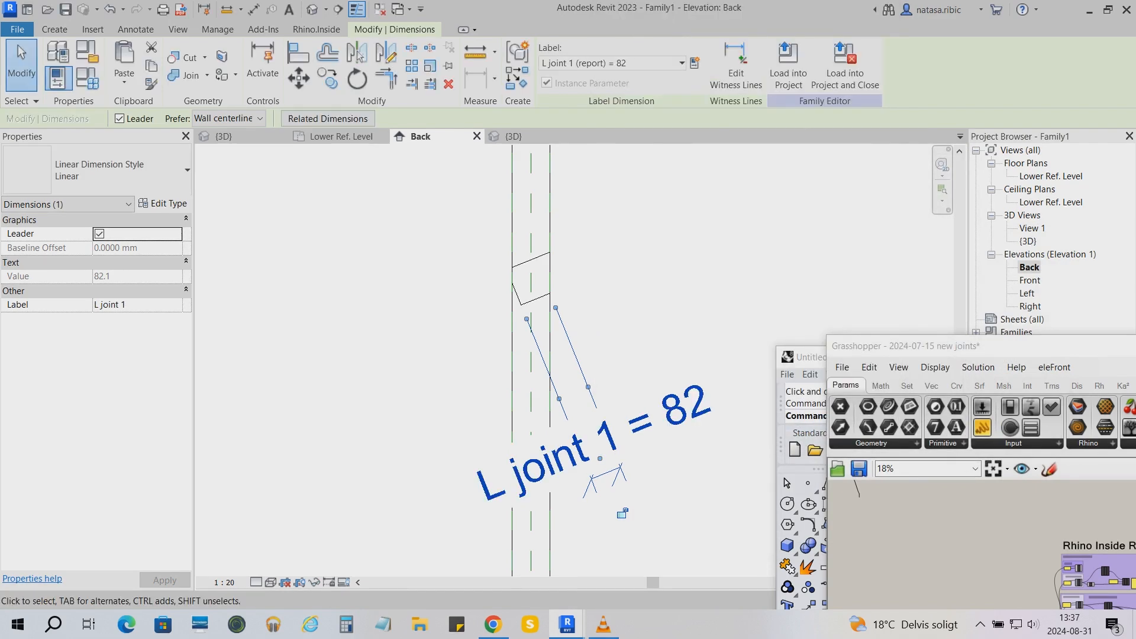
left_click(87, 78)
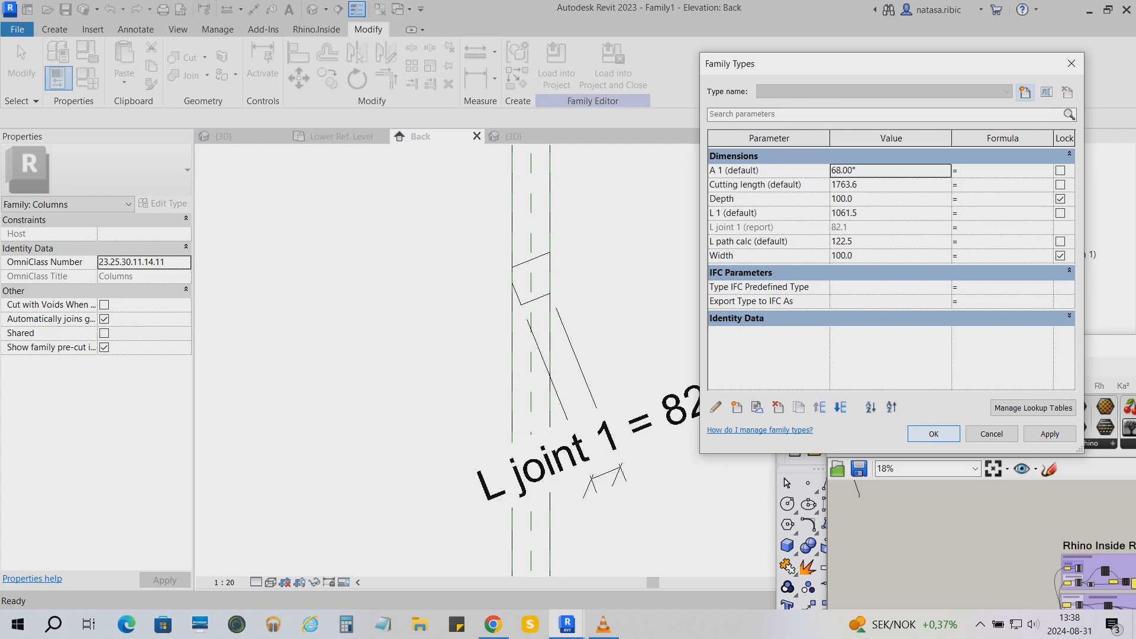
left_click(933, 434)
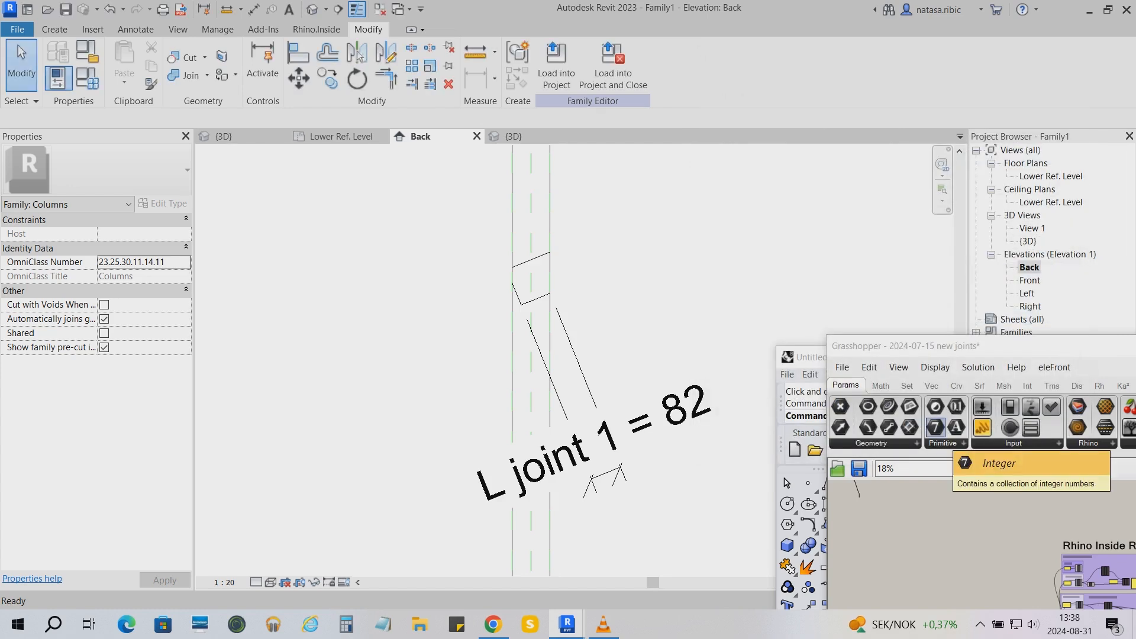
- Save the family as Stick 4 in the Columns folder and load it into the Echinoidea BIM project without placing an instance
scroll(343, 310, "down", 2)
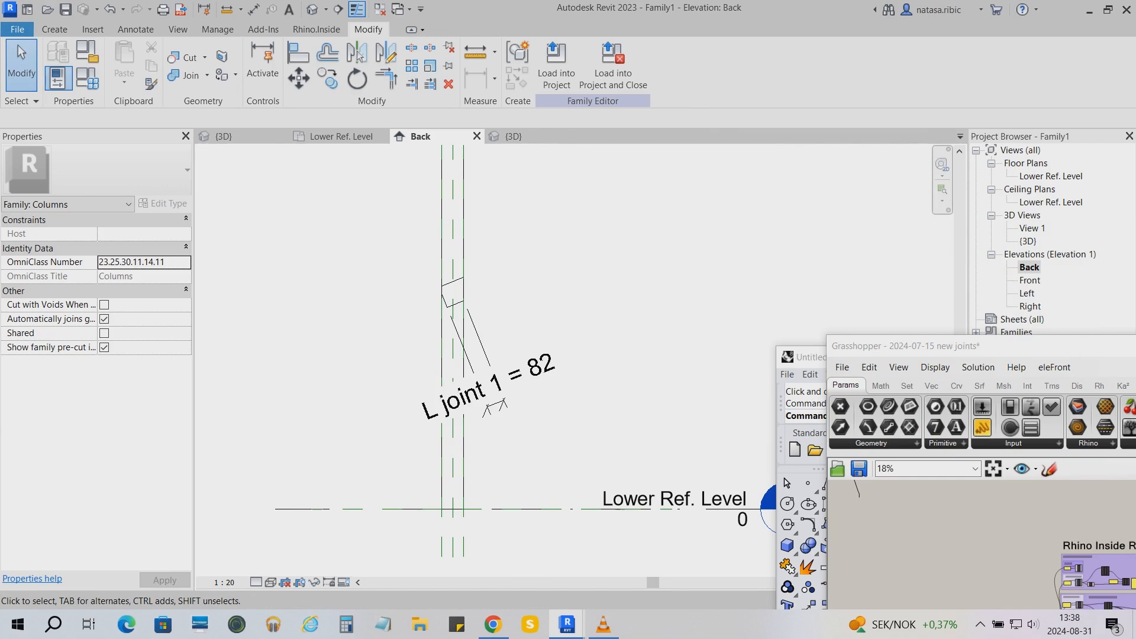
left_click(17, 29)
mouse_move(53, 221)
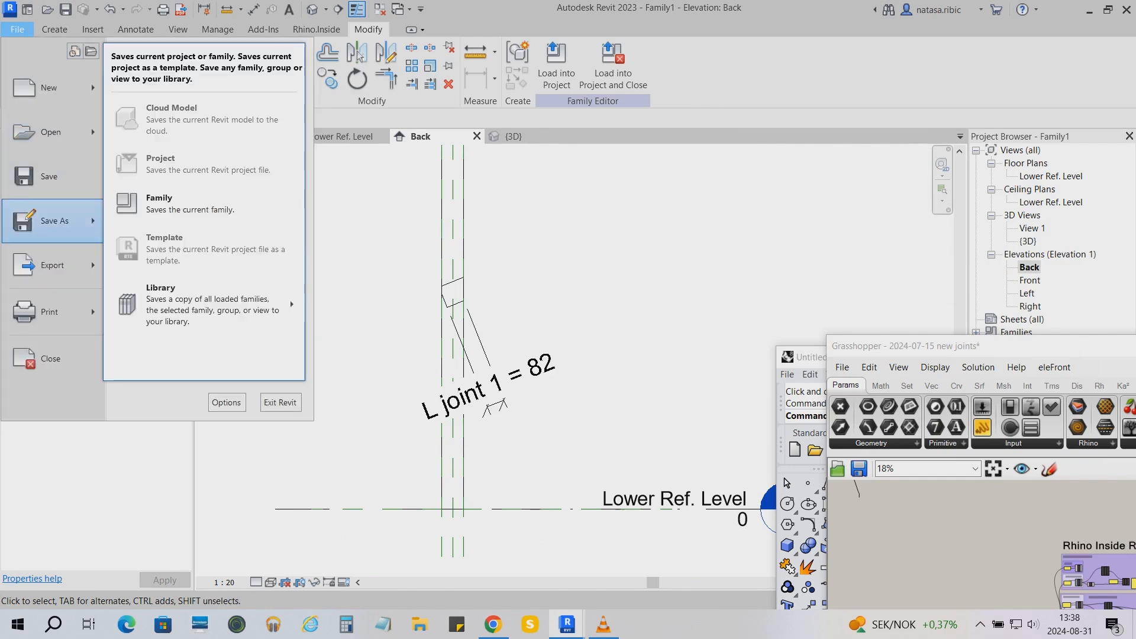
left_click(177, 198)
double_click(188, 86)
double_click(188, 99)
double_click(224, 312)
type("Stick 4")
key("Tab")
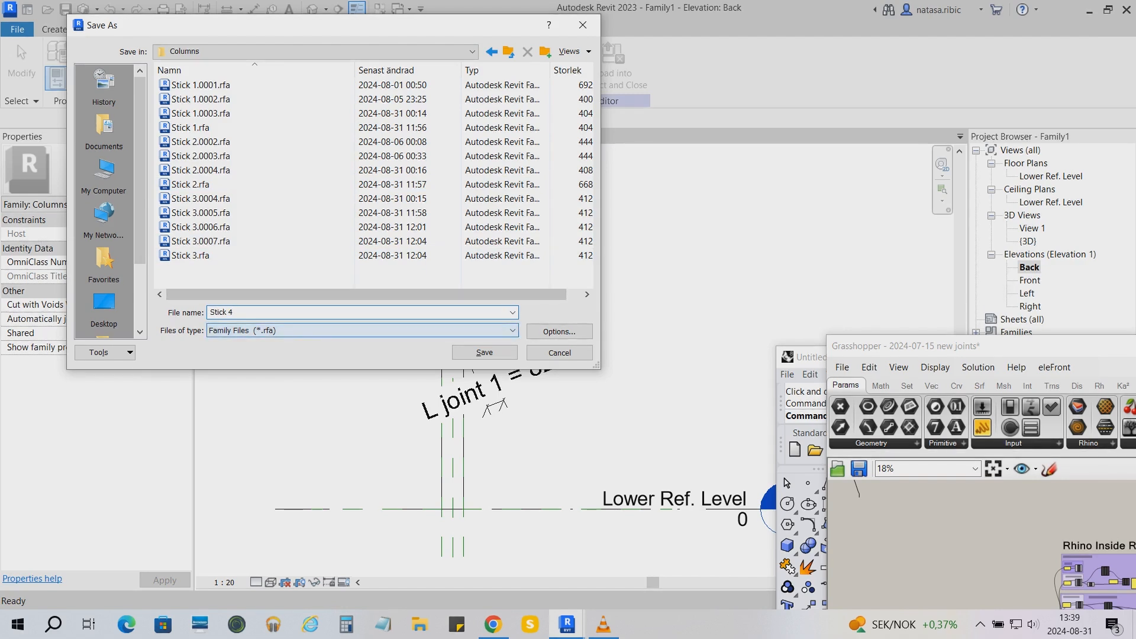
key("Tab")
key("Tab")
key("Return")
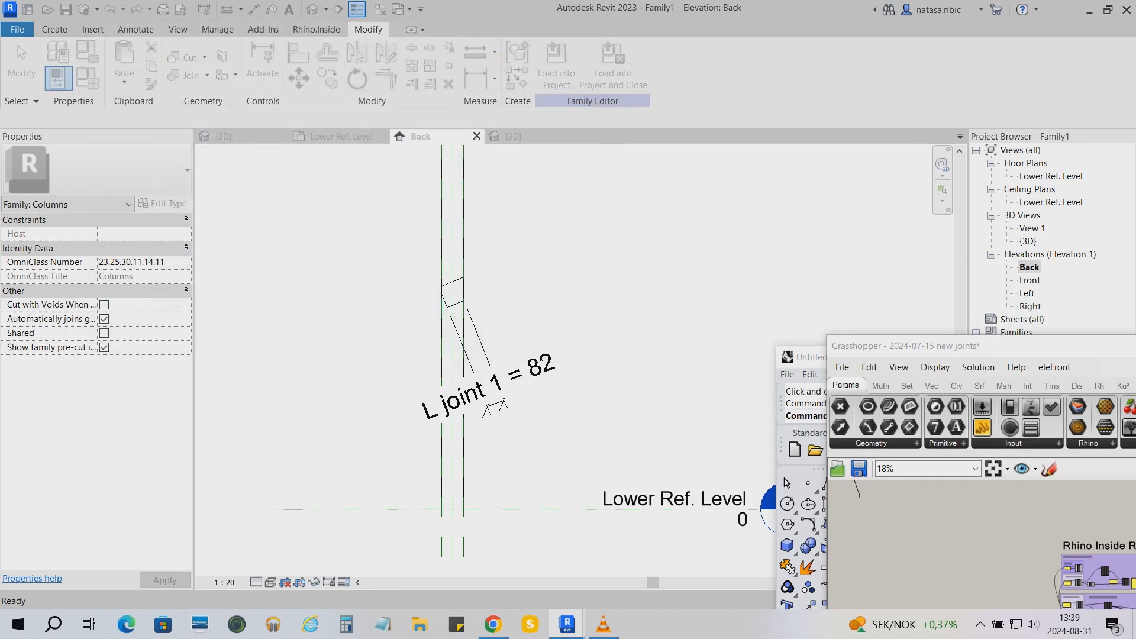
left_click(556, 65)
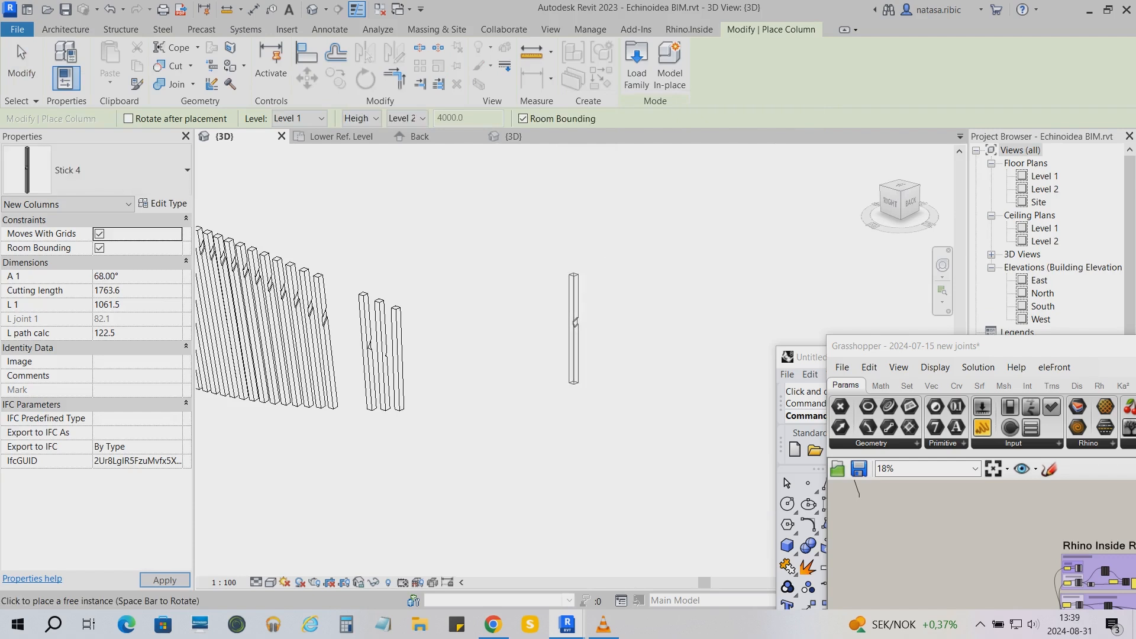
key("Escape")
- Arrange the Grasshopper and Rhino windows over the project so that the sticks in the Revit 3D view stay visible beside them
left_click_drag(1030, 362, 721, 66)
left_click_drag(1029, 378, 934, 126)
left_click_drag(911, 66, 745, 5)
scroll(260, 240, "down", 1)
middle_click_drag(260, 240, 202, 239)
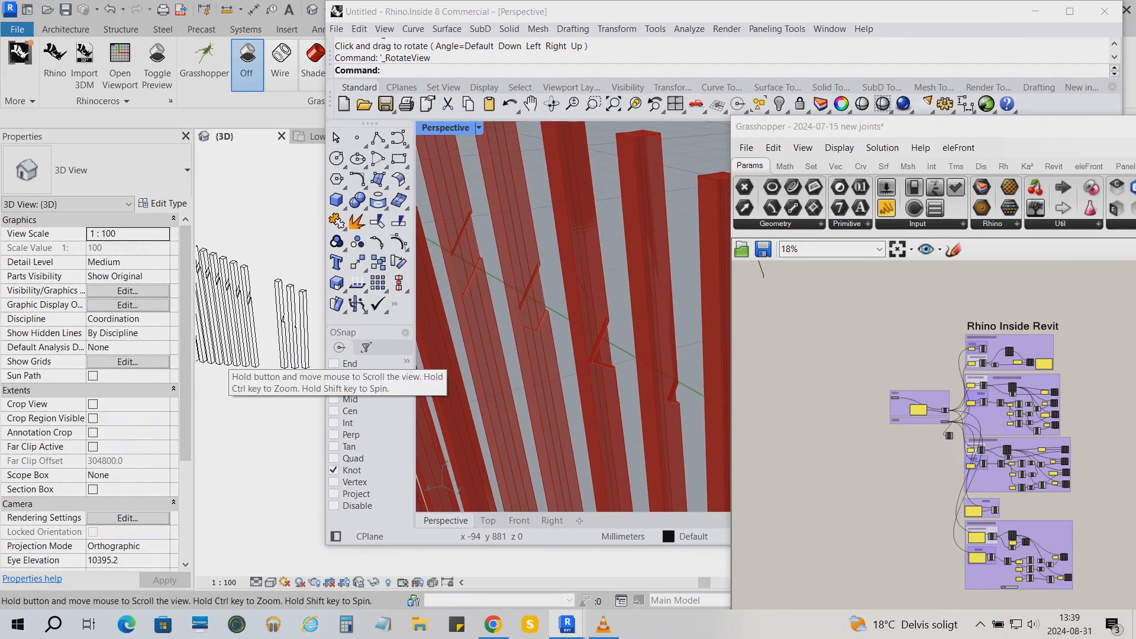
scroll(267, 284, "up", 2)
scroll(935, 364, "down", 2)
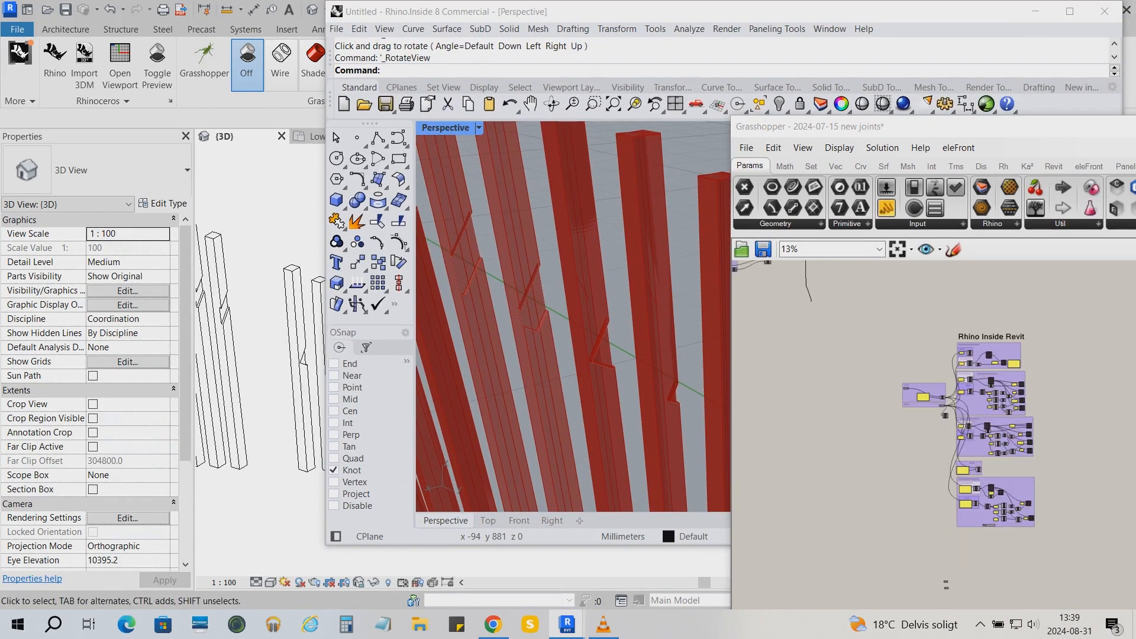
- Add a List Item component in Grasshopper and feed its list input from the Cull component in the Lines! group
scroll(992, 423, "up", 6)
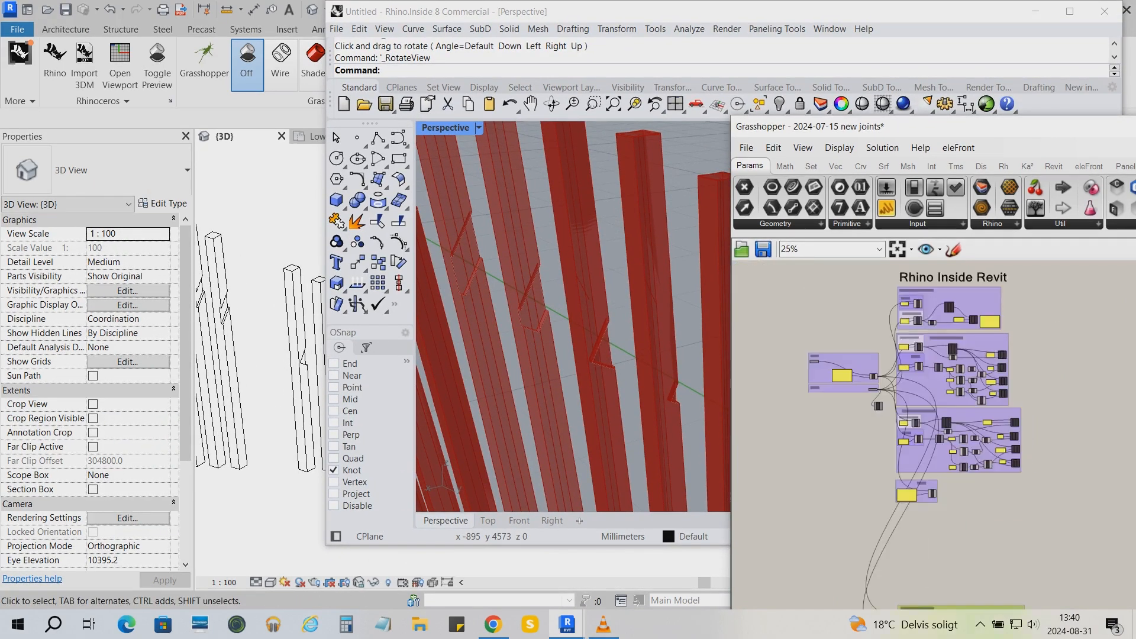
scroll(769, 331, "up", 4)
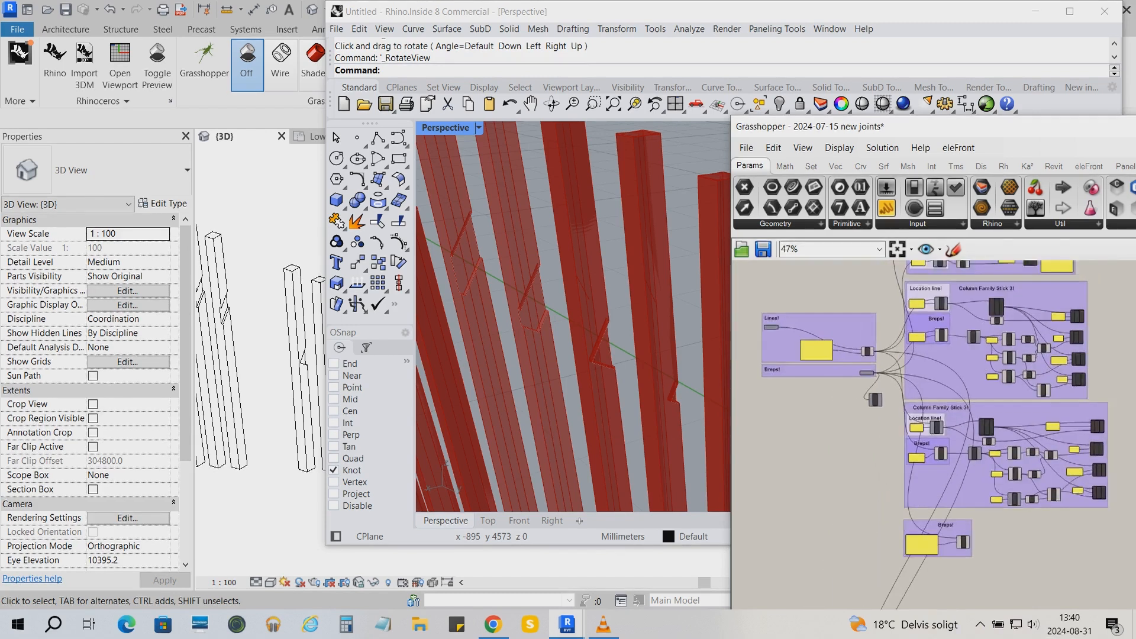
scroll(770, 307, "up", 3)
scroll(747, 318, "down", 3)
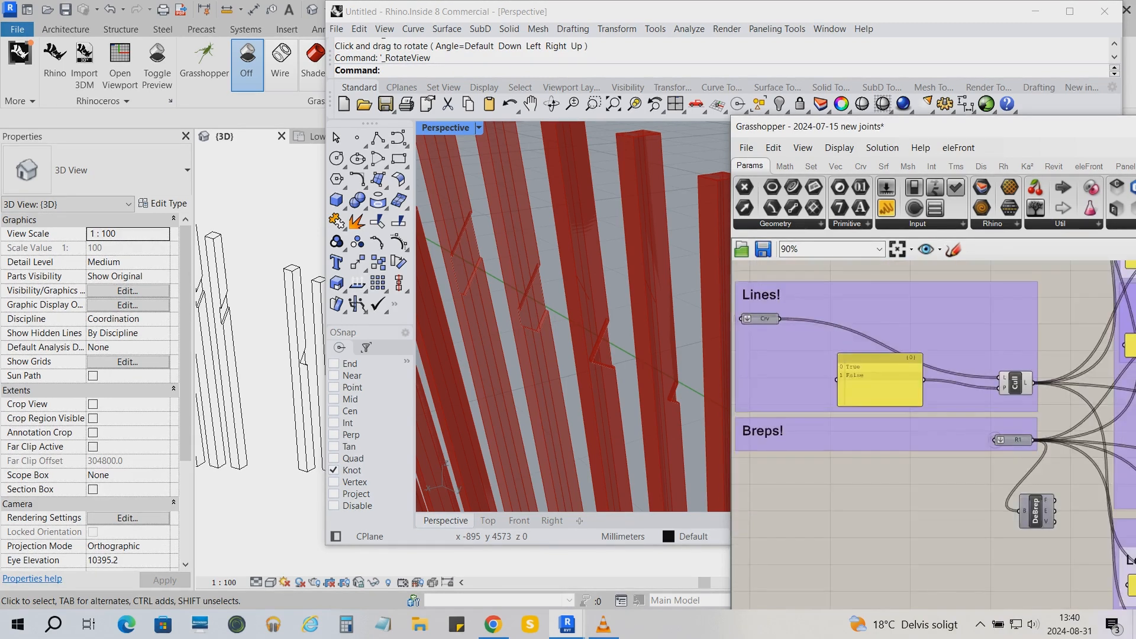
scroll(1035, 395, "up", 3)
left_click(999, 371)
scroll(837, 349, "down", 1)
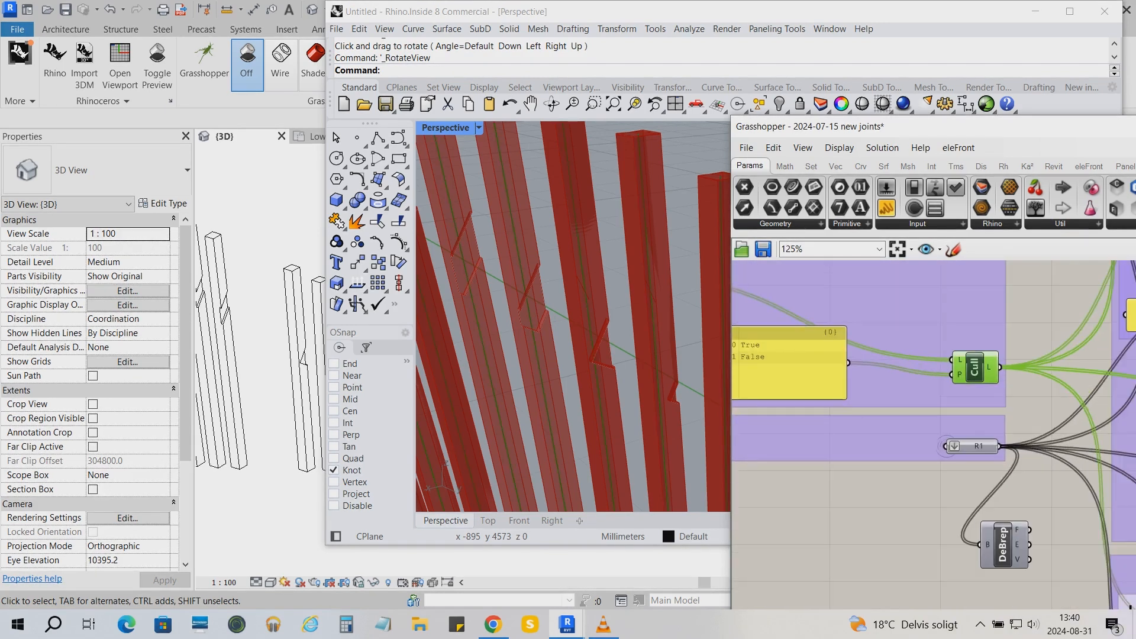
left_click(810, 166)
left_click(779, 223)
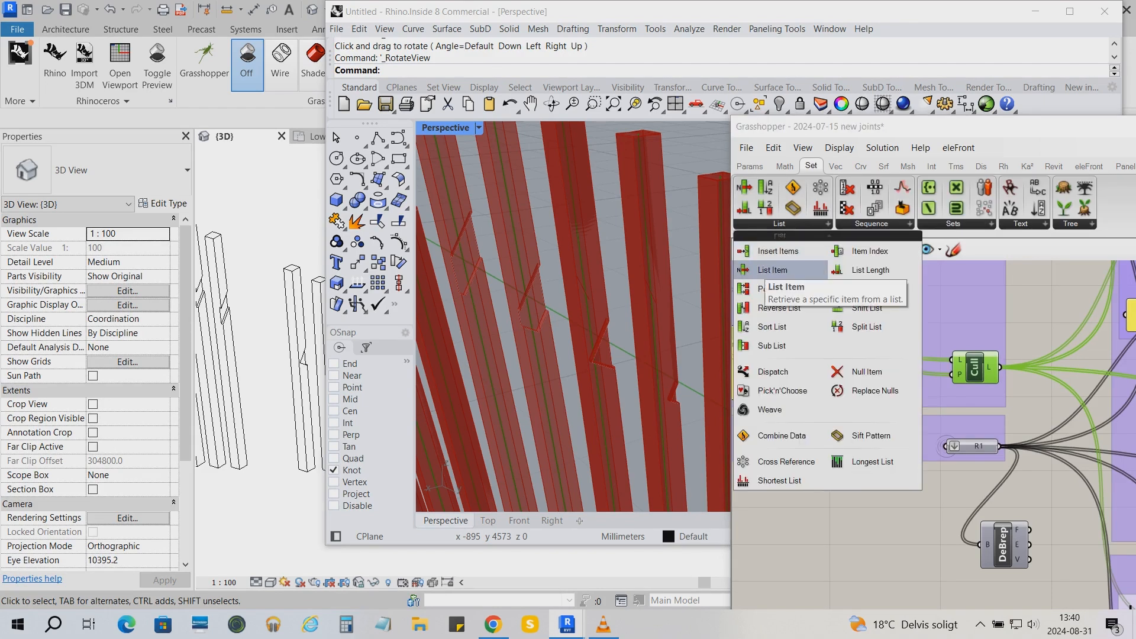
left_click(771, 270)
left_click(1076, 506)
left_click_drag(1001, 367, 1052, 492)
- Relocate the new List Item component to the empty canvas area just above the lowest Breps! group
scroll(893, 369, "down", 5)
right_click_drag(979, 432, 888, 361)
scroll(887, 360, "up", 2)
left_click_drag(881, 360, 999, 550)
scroll(946, 549, "down", 3)
right_click_drag(1000, 550, 919, 408)
scroll(919, 408, "up", 1)
left_click_drag(867, 416, 873, 482)
left_click_drag(920, 408, 807, 417)
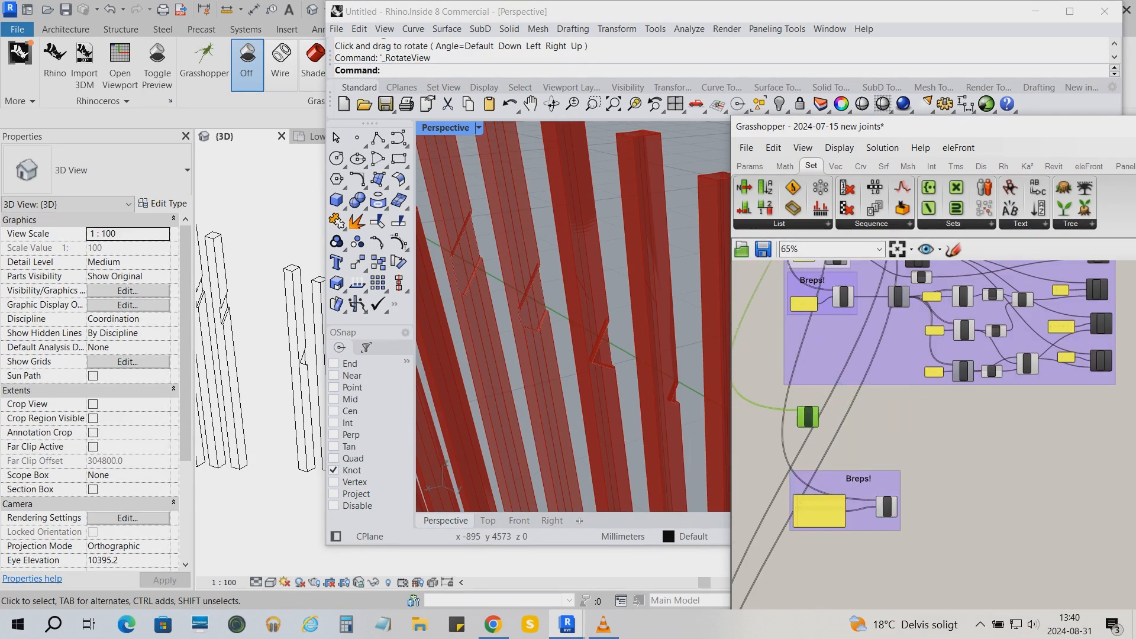
scroll(784, 426, "up", 3)
scroll(802, 372, "down", 3)
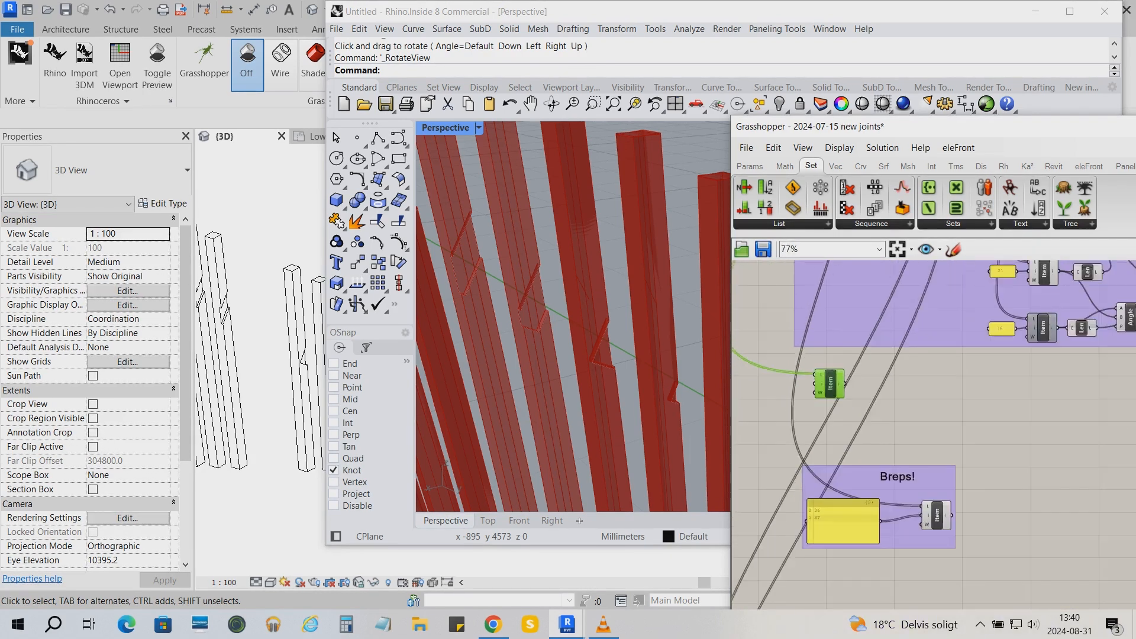
- Duplicate the index panel from the lowest Breps! group and connect the copy to the new List Item's index input
scroll(779, 526, "up", 3)
left_click(879, 527)
key("ctrl+c")
key("ctrl+v")
left_click_drag(879, 528, 789, 369)
left_click_drag(862, 295, 1030, 299)
left_click_drag(798, 367, 870, 331)
left_click_drag(932, 330, 1006, 299)
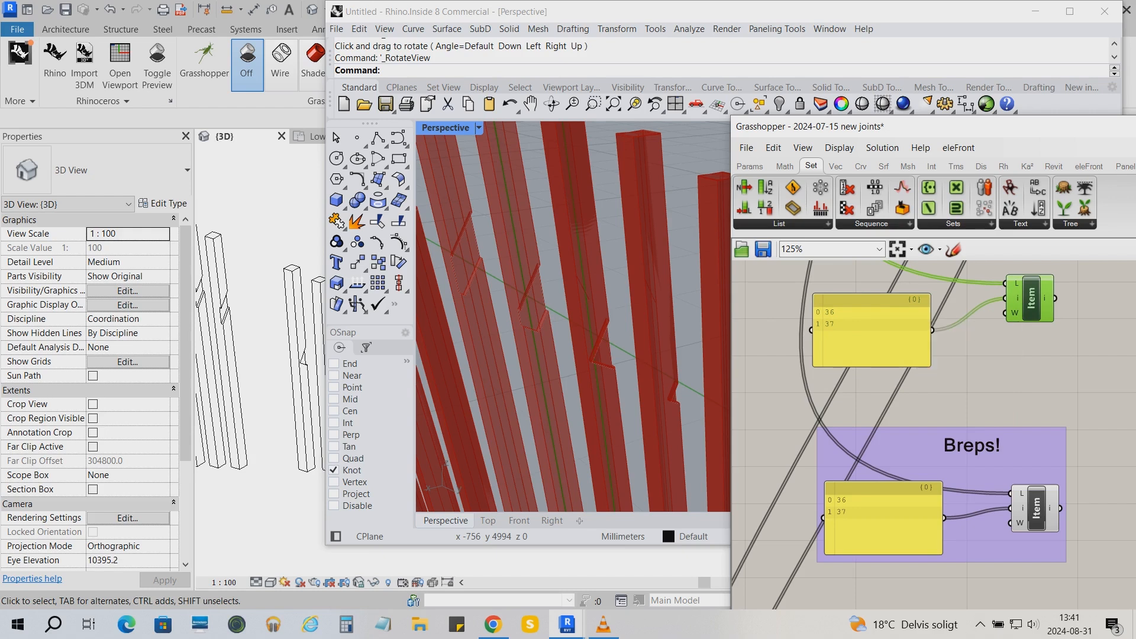
- Check which sticks the Breps! List Item selects and set the copied panel's indices to 35 and 36
left_click(1035, 510)
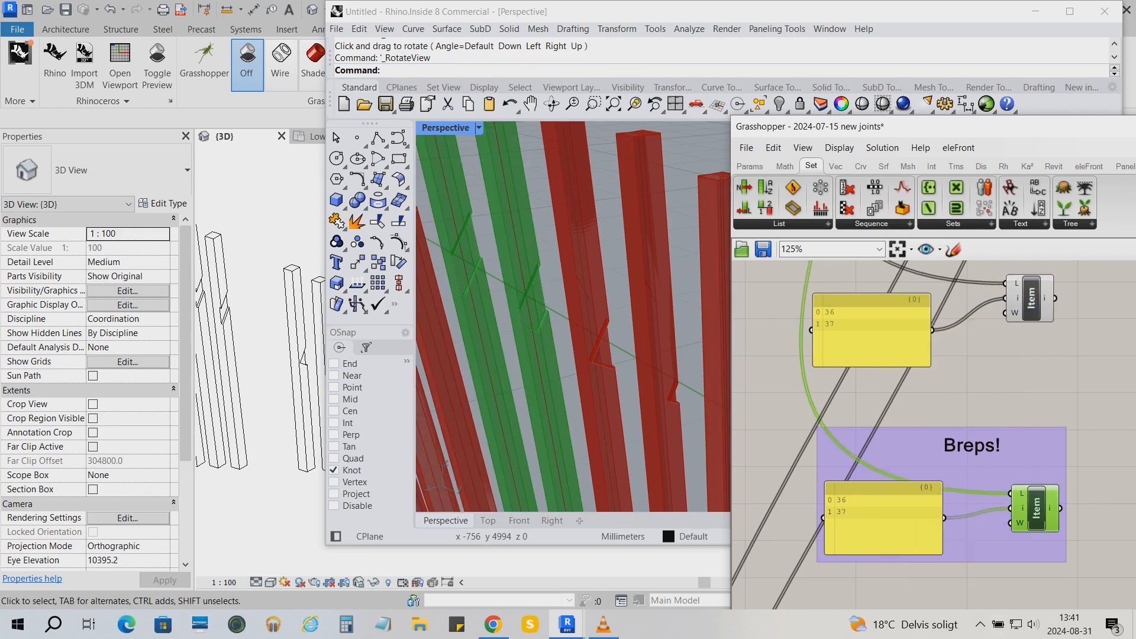
left_click(872, 340)
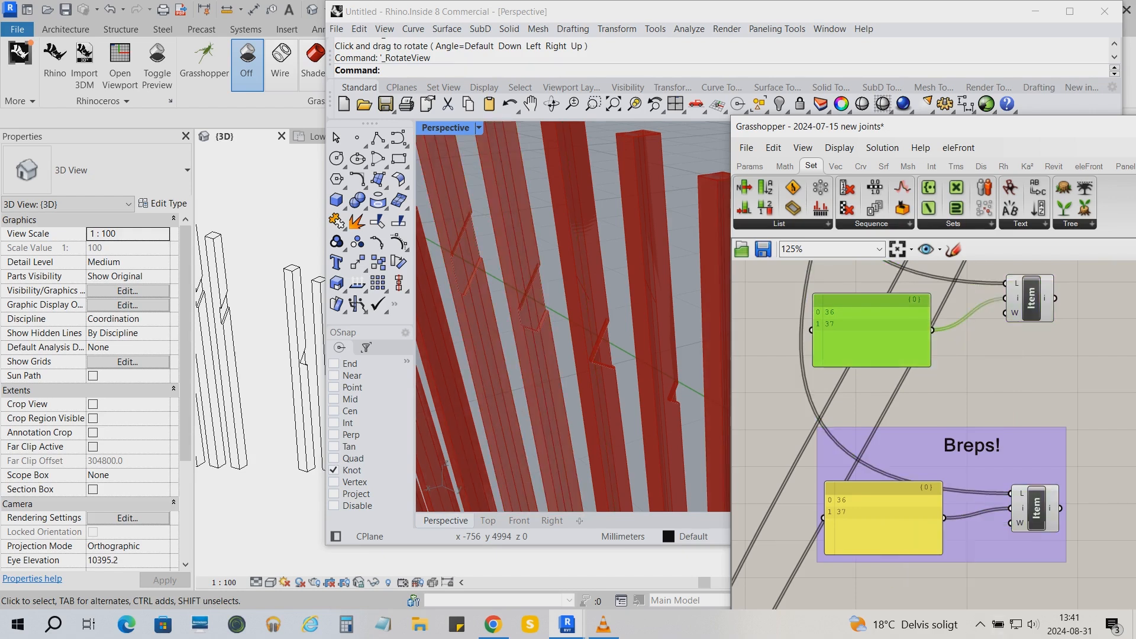
double_click(872, 340)
left_click(870, 299)
left_click_drag(871, 298, 865, 300)
left_click(862, 308)
key("BackSpace")
type("5")
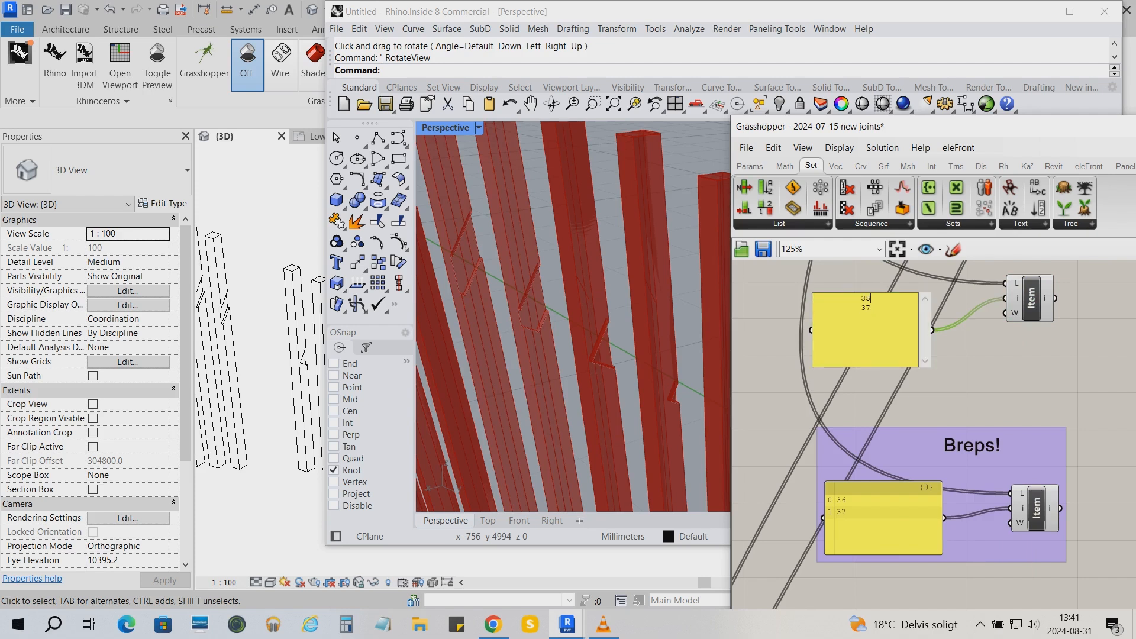
key("BackSpace")
type("6")
left_click(979, 372)
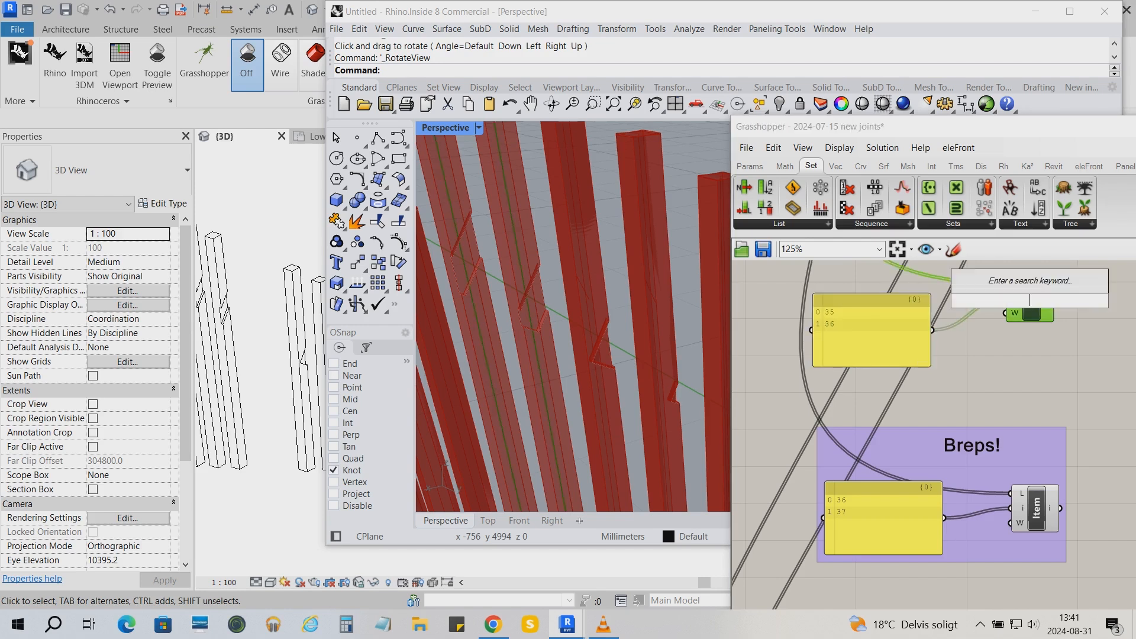
- Add a Revit Column component beside the new List Item and feed its L input from the List Item's output
scroll(784, 368, "down", 2)
scroll(749, 433, "down", 2)
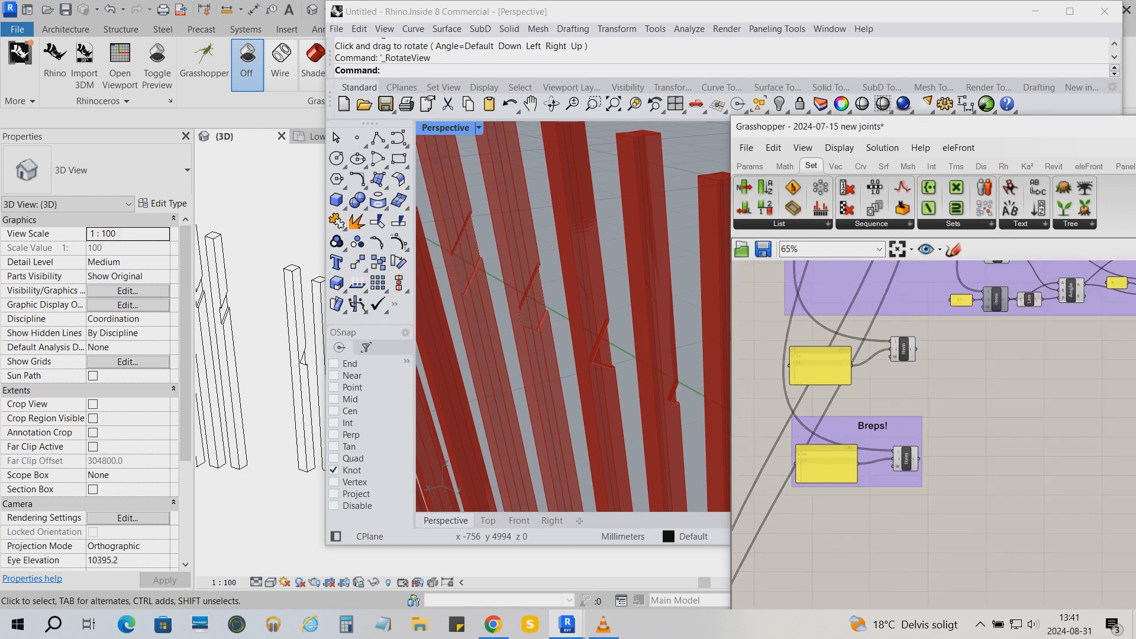
left_click_drag(985, 126, 957, 116)
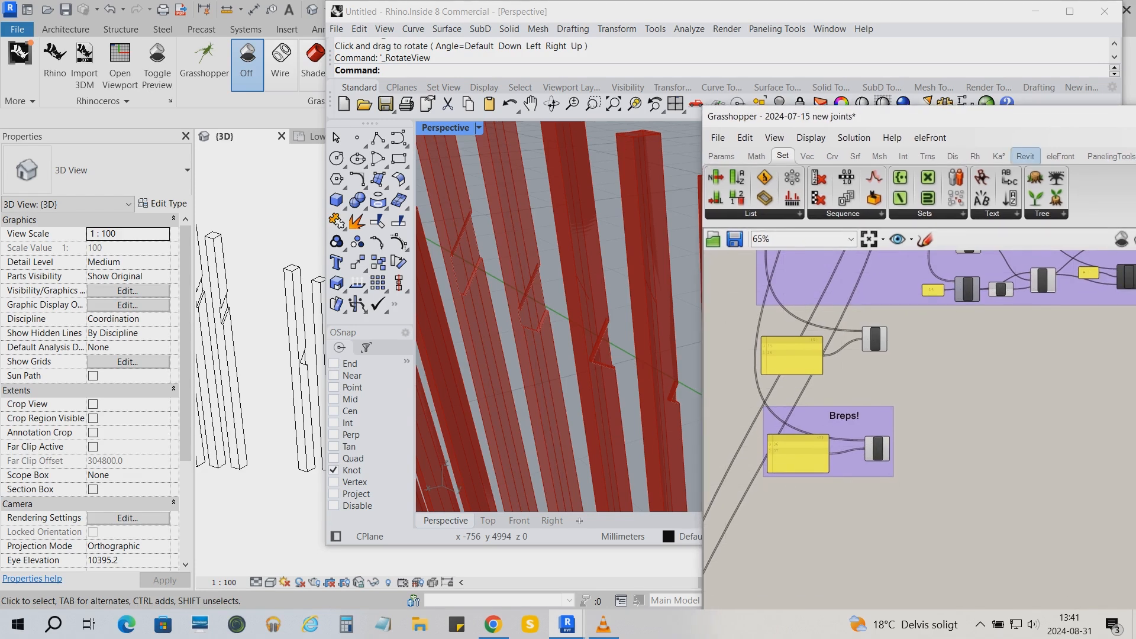
left_click(1025, 156)
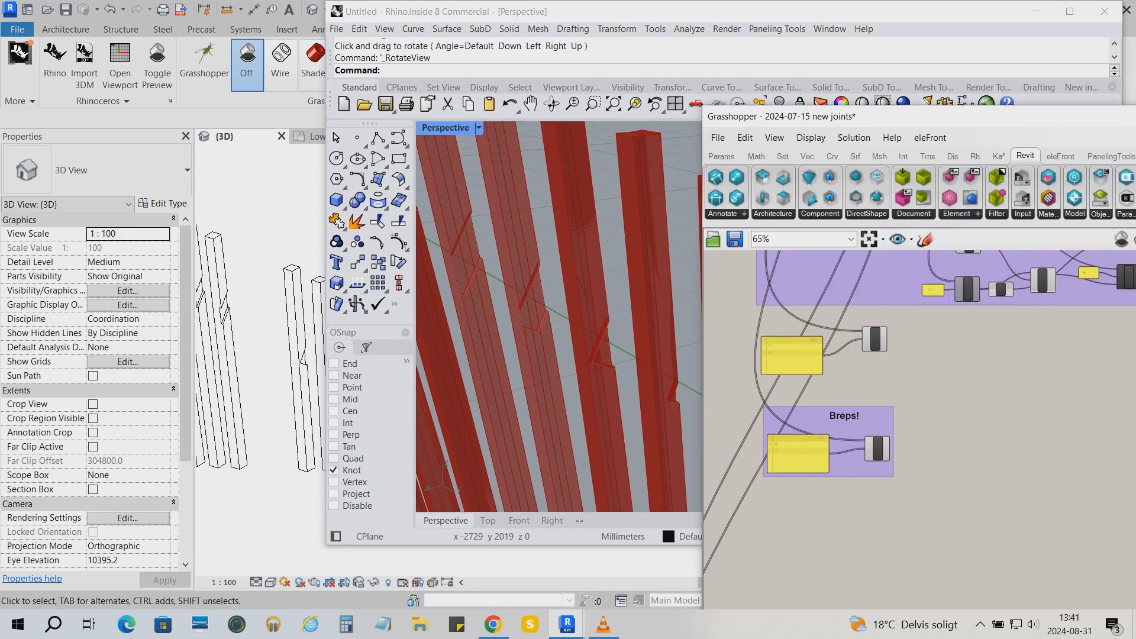
left_click(773, 214)
left_click_drag(970, 241, 1001, 339)
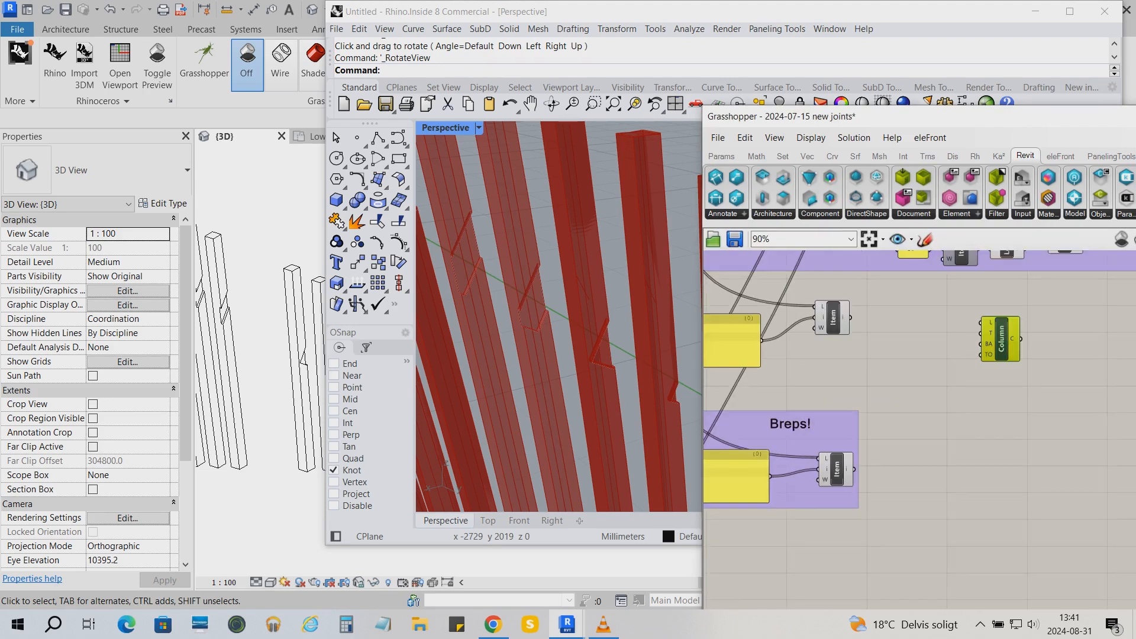
left_click_drag(851, 318, 981, 323)
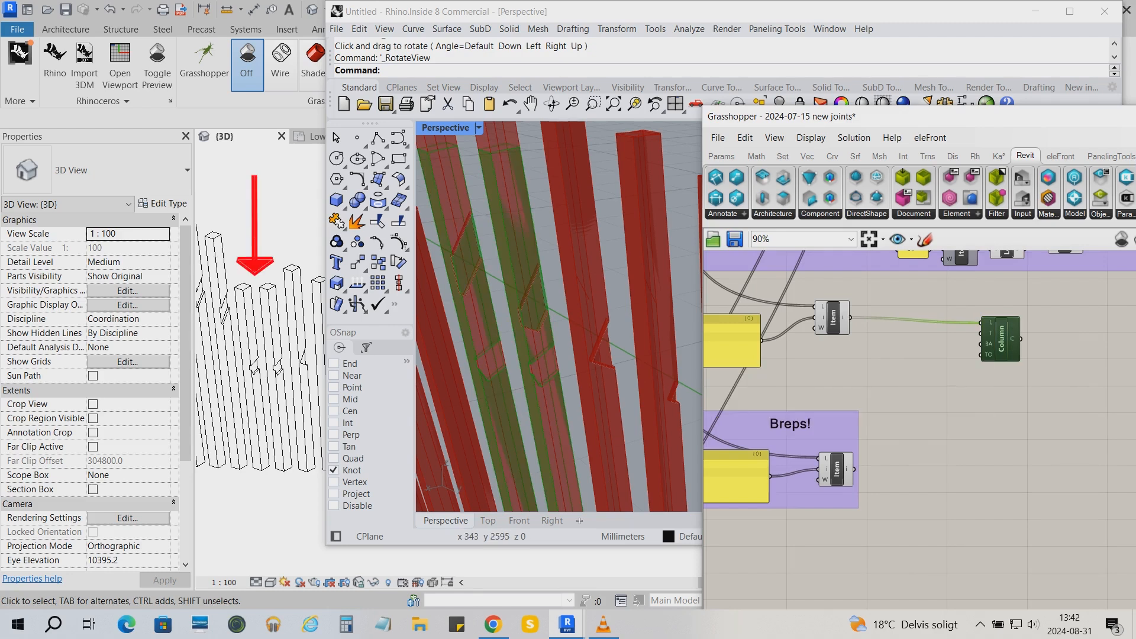
left_click_drag(1001, 339, 1010, 334)
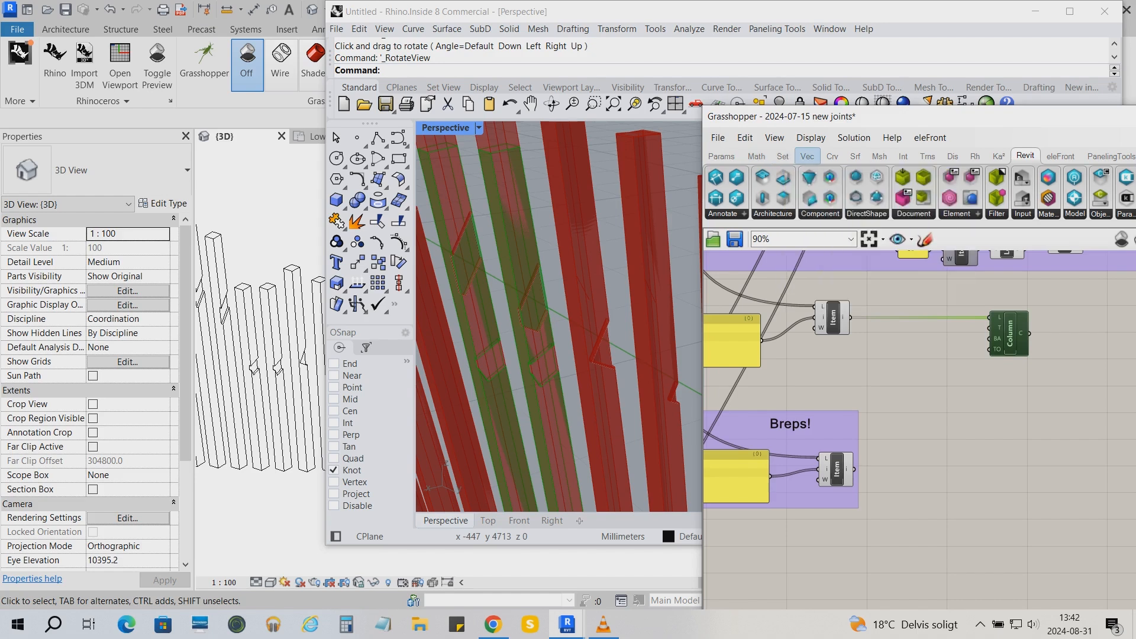
- Add a Length component fed by the new List Item and show its output in a new panel
left_click(831, 155)
left_click(764, 213)
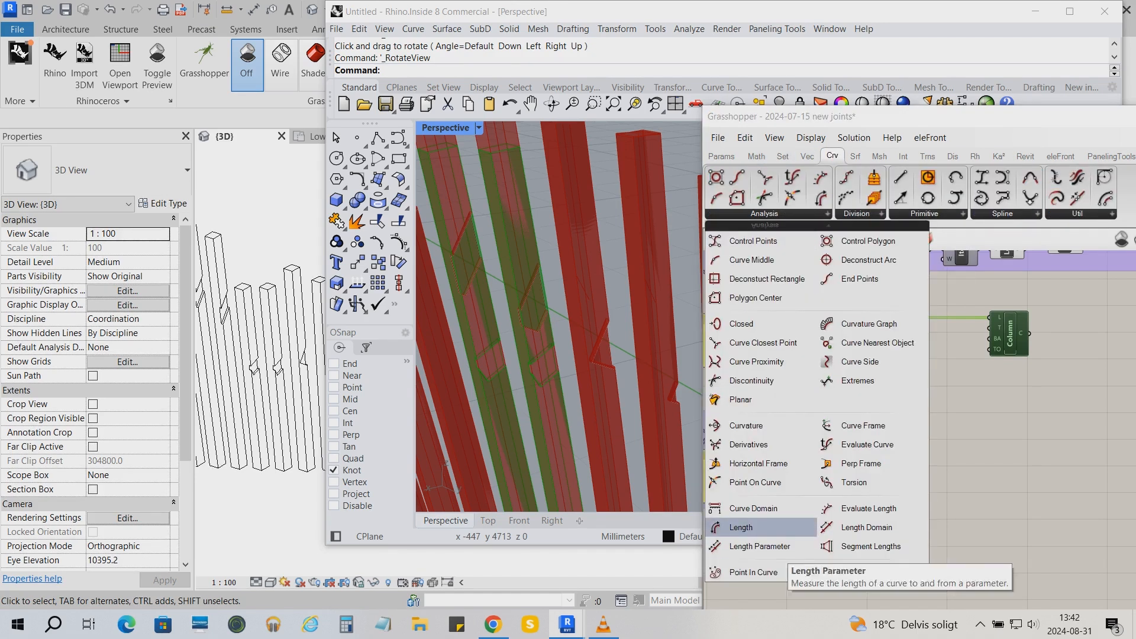
left_click_drag(740, 527, 908, 368)
left_click_drag(850, 318, 892, 367)
left_click(721, 155)
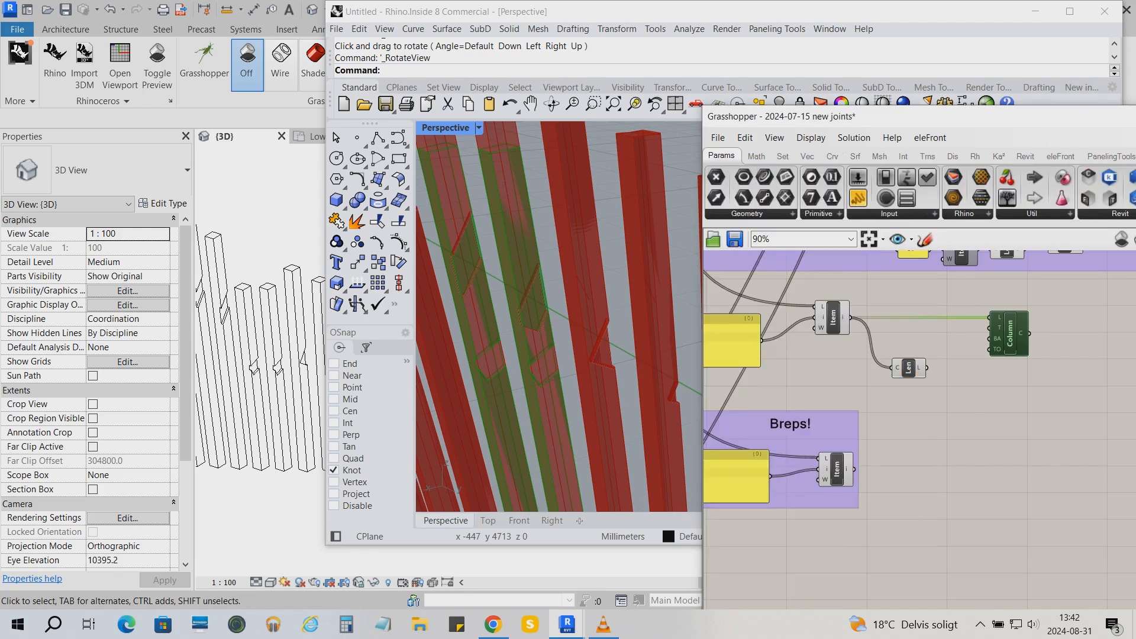
left_click_drag(858, 198, 1009, 412)
left_click_drag(927, 367, 1019, 423)
- Try grafting the Length output and wiring it into the Column's T input, and remove the graft
scroll(1013, 391, "up", 2)
right_click(881, 359)
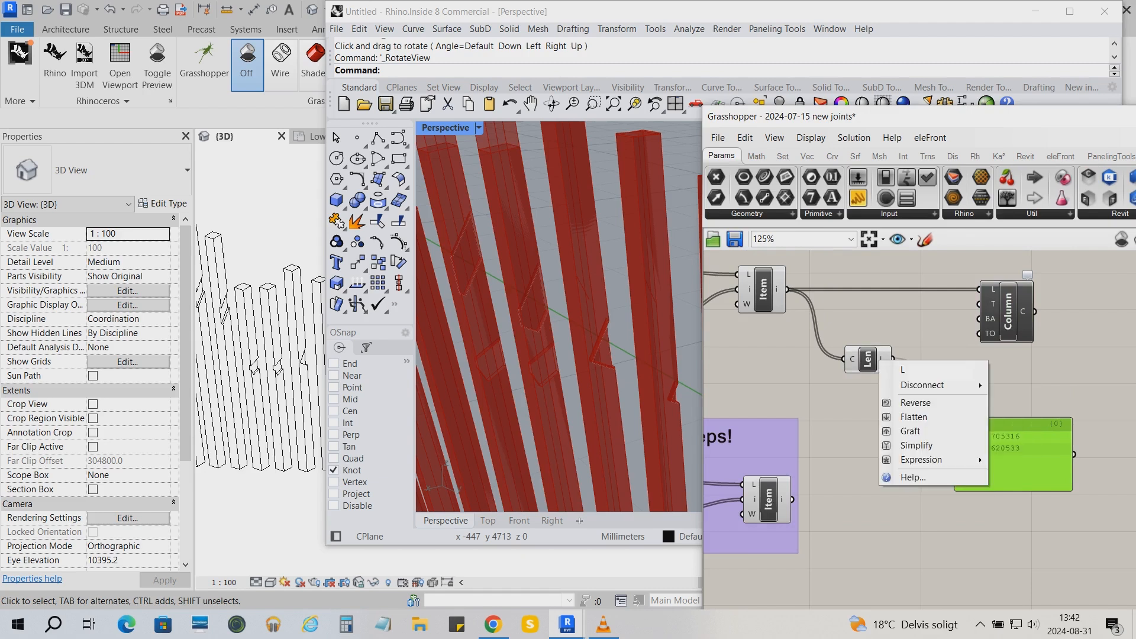
left_click(911, 431)
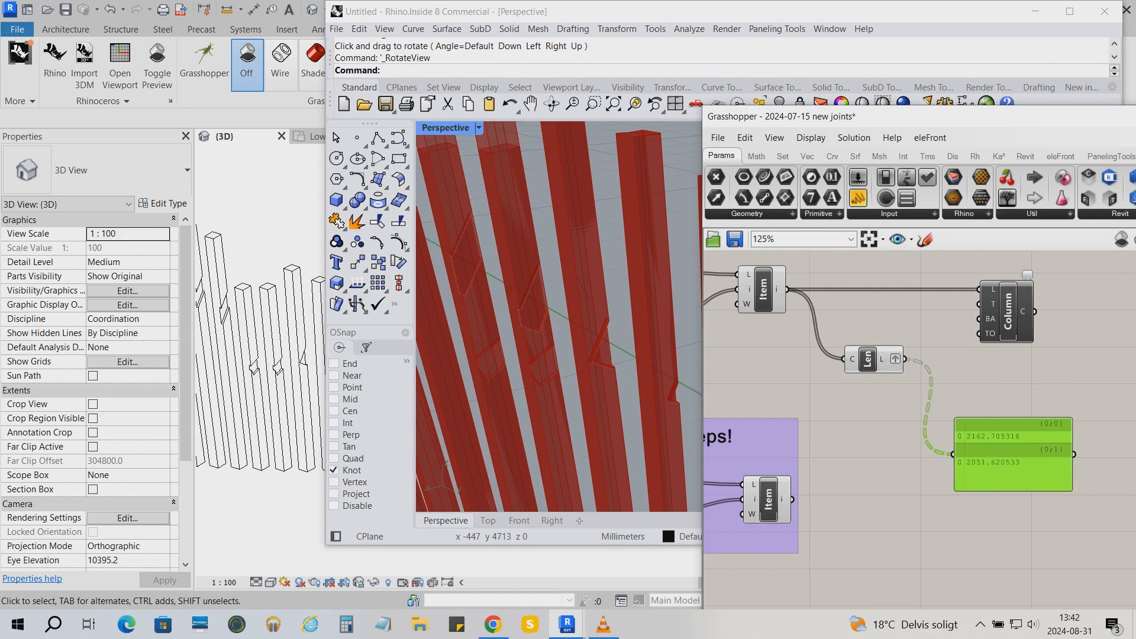
left_click_drag(905, 359, 978, 319)
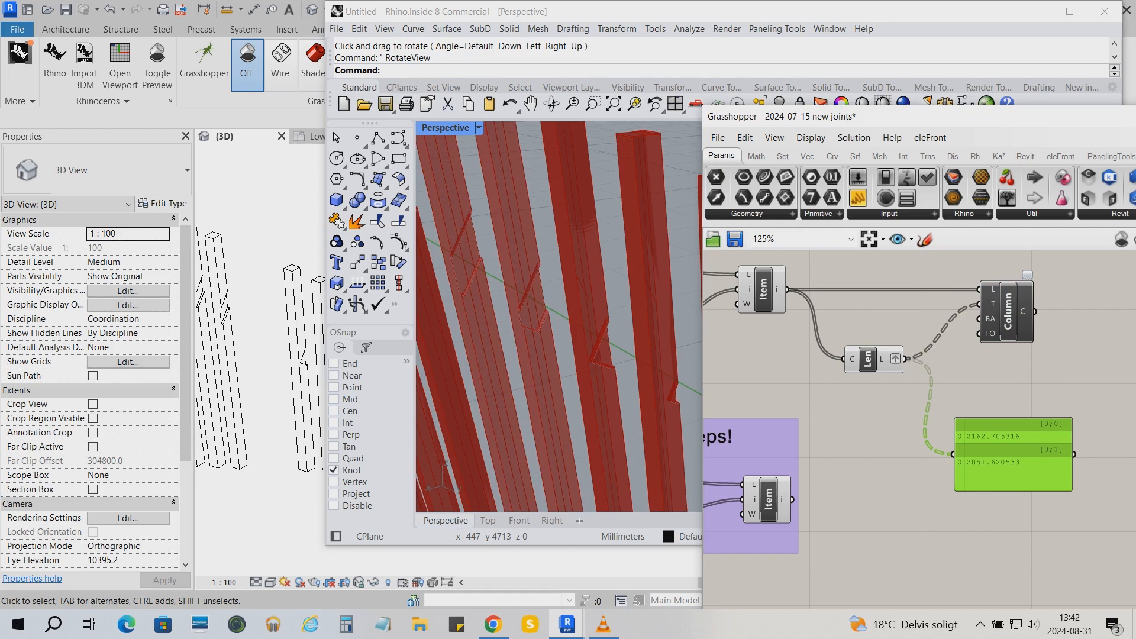
right_click(895, 358)
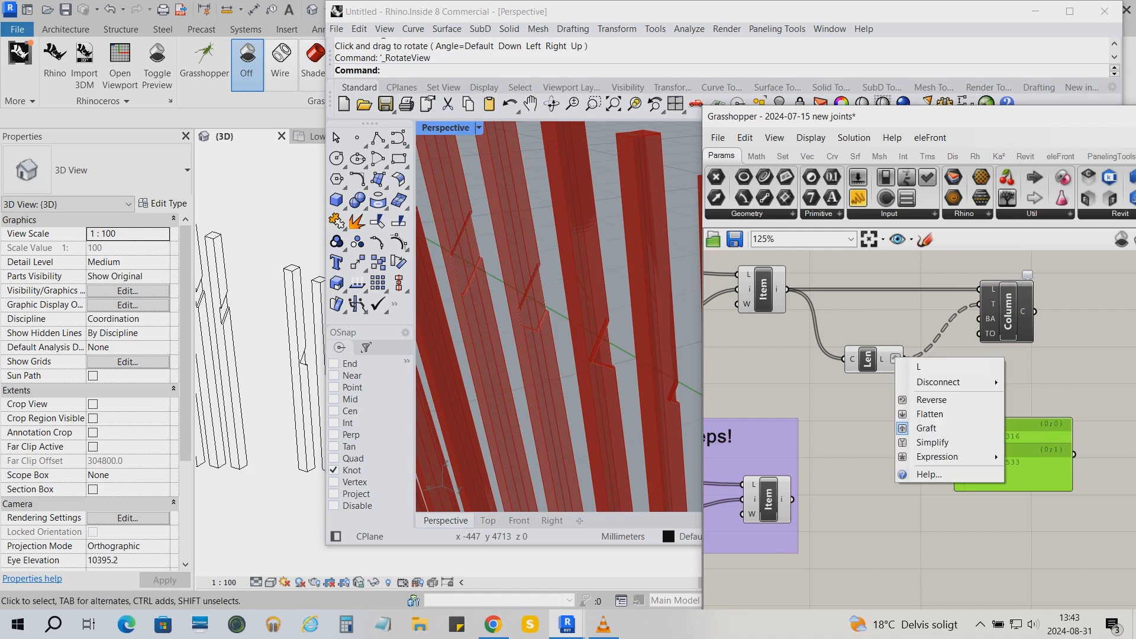
left_click(926, 428)
- Try grafting the new List Item's output, and restore it to ungrafted
right_click(782, 293)
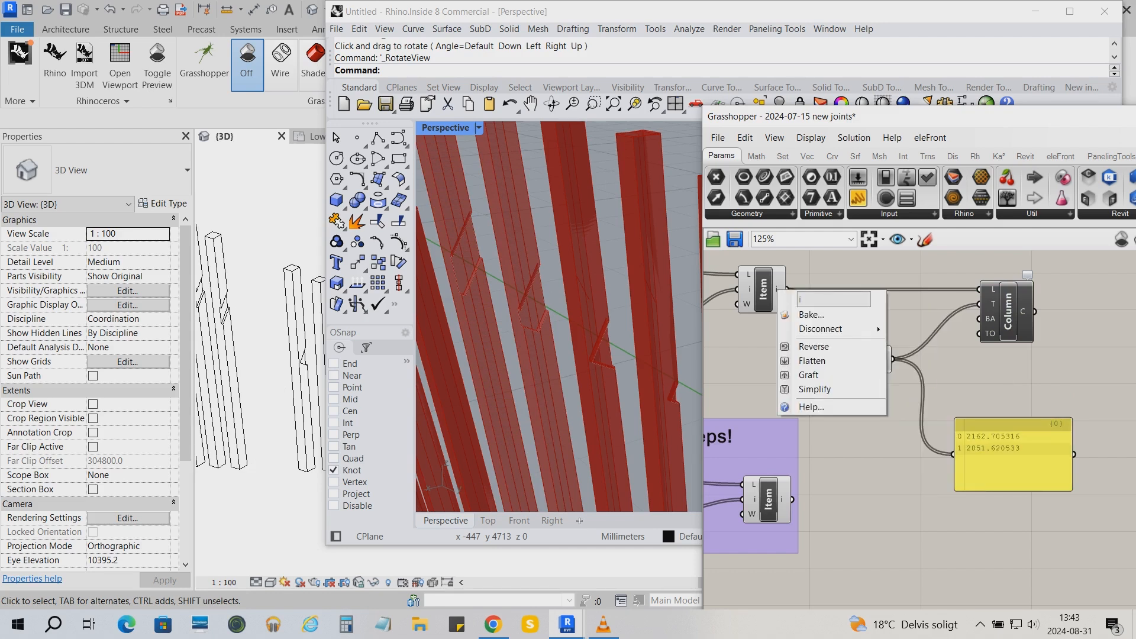
left_click(820, 372)
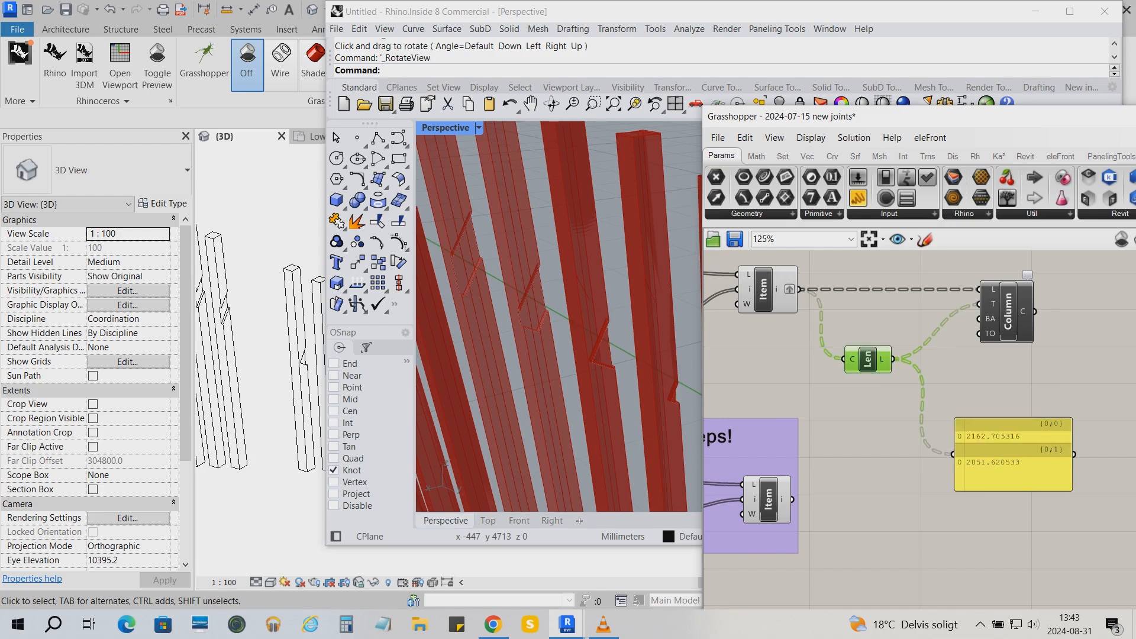
right_click(790, 289)
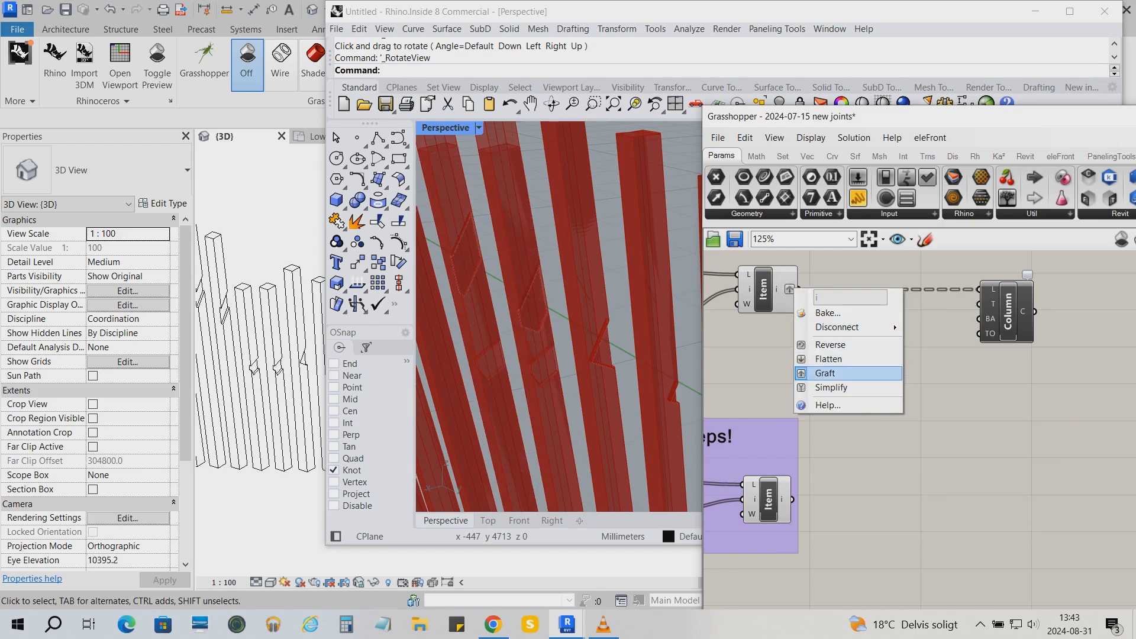
left_click(825, 373)
- Set the Column component's type input to Stick 4 : Stick 4
right_click(979, 304)
left_click(941, 491)
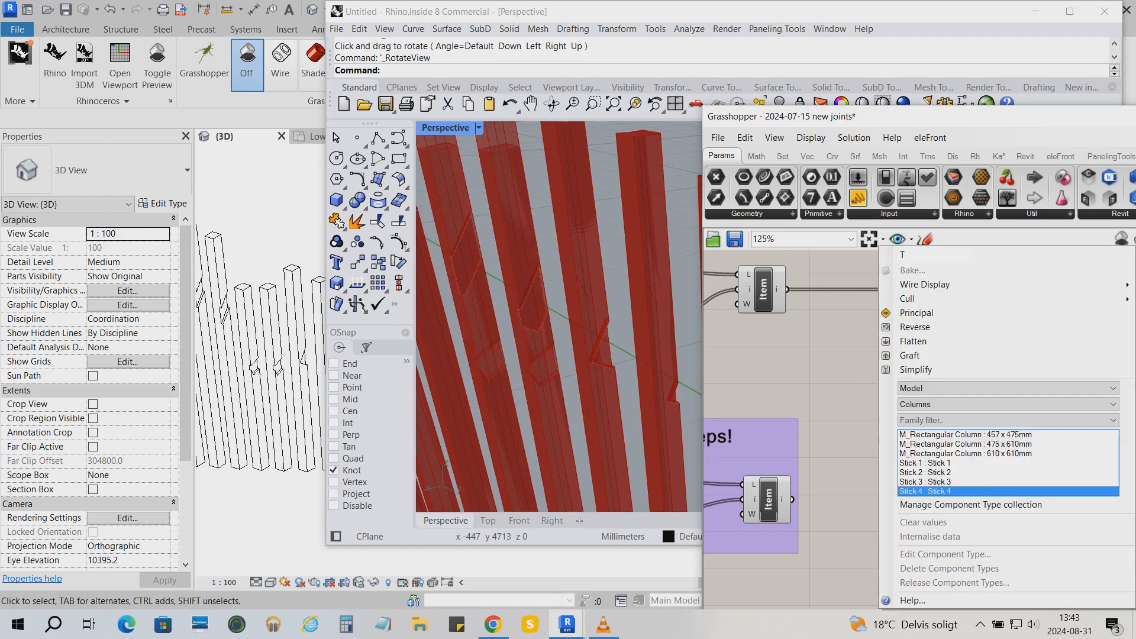
key("Escape")
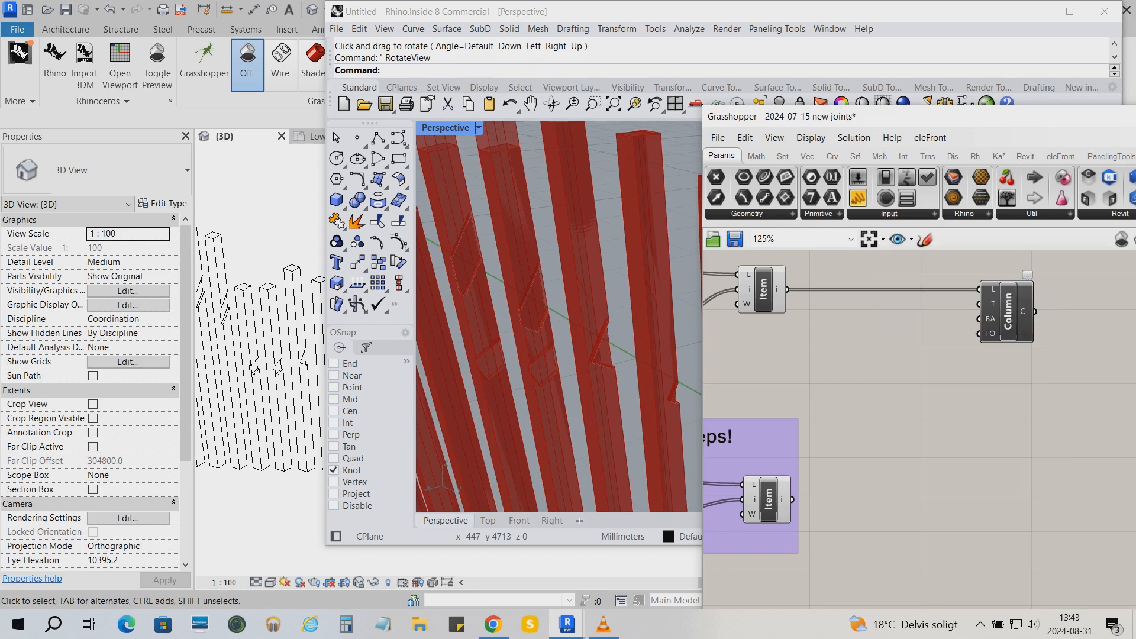
- Add an Element Parameter component below the Column and connect the Column's output to its element input
left_click(1025, 156)
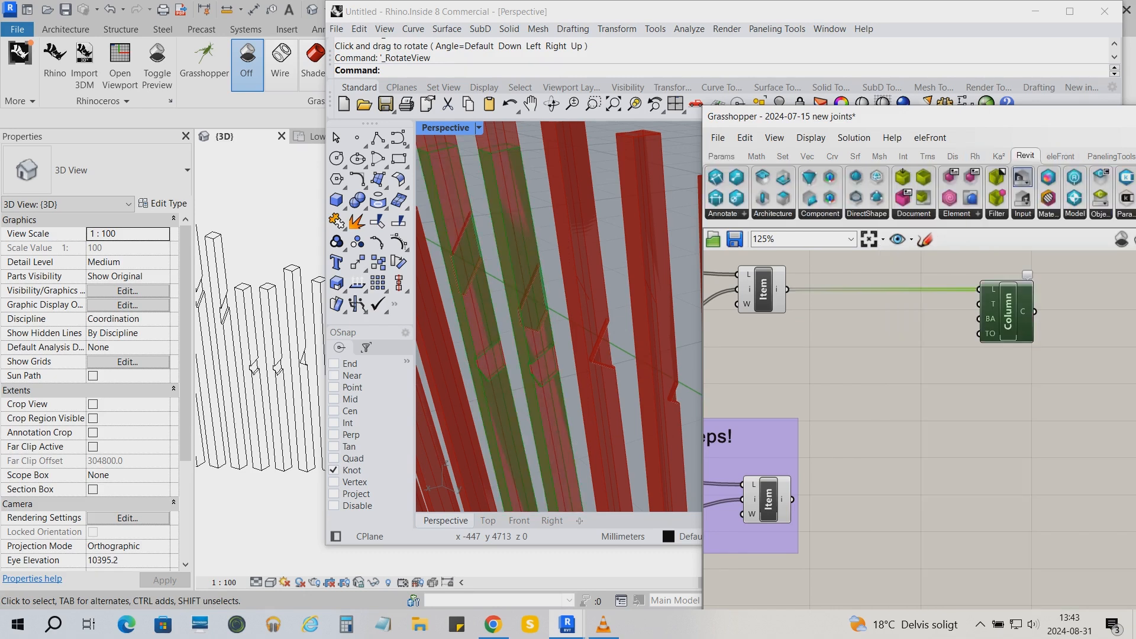
left_click(959, 214)
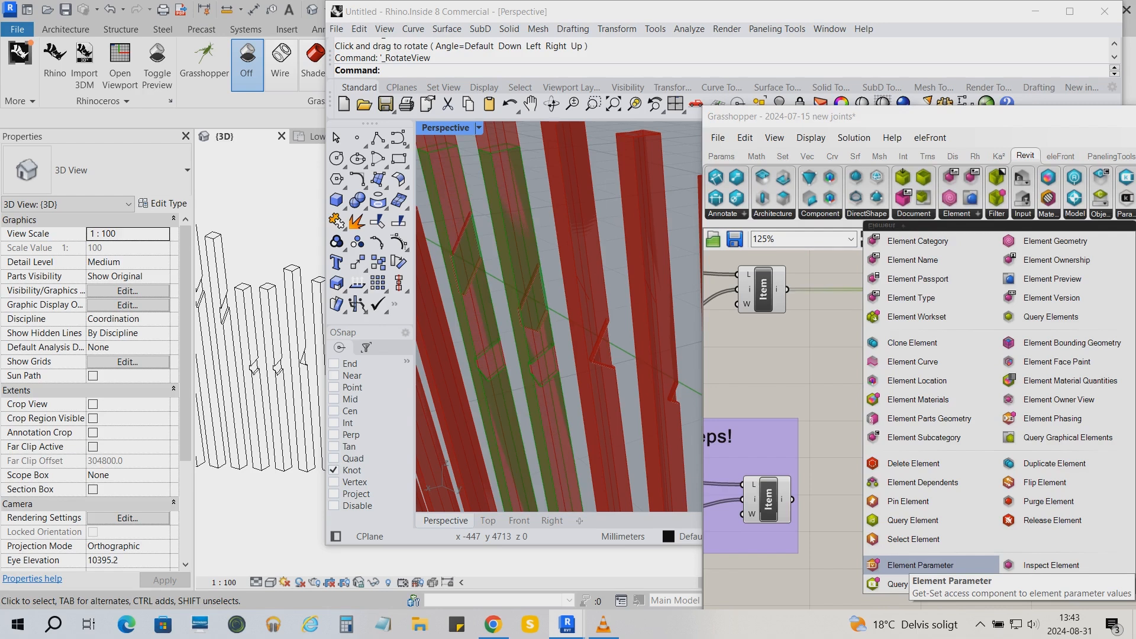
left_click(910, 565)
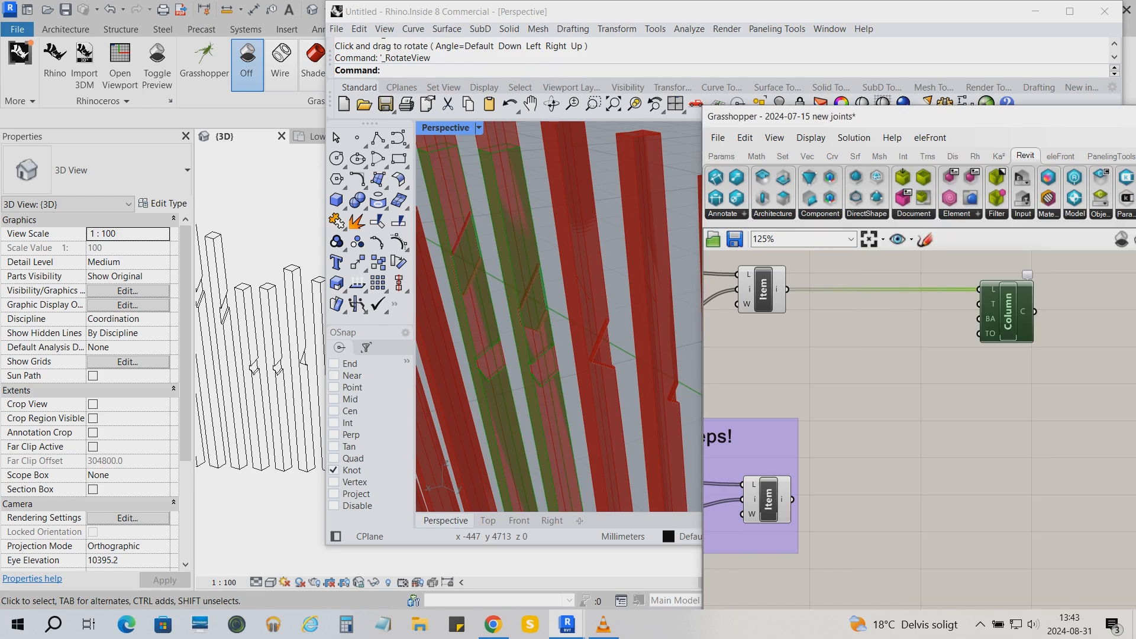
left_click(1087, 382)
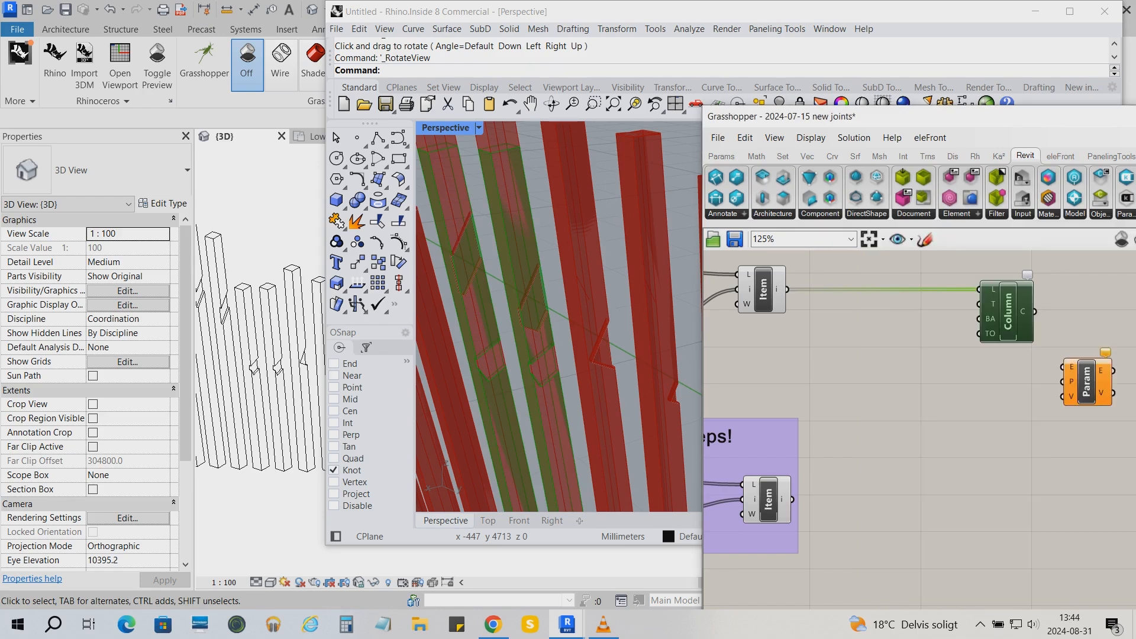
left_click_drag(1035, 311, 1063, 367)
- Copy the Cutting length panel from the group above and connect the copy to the new Param component's P input
scroll(937, 371, "down", 5)
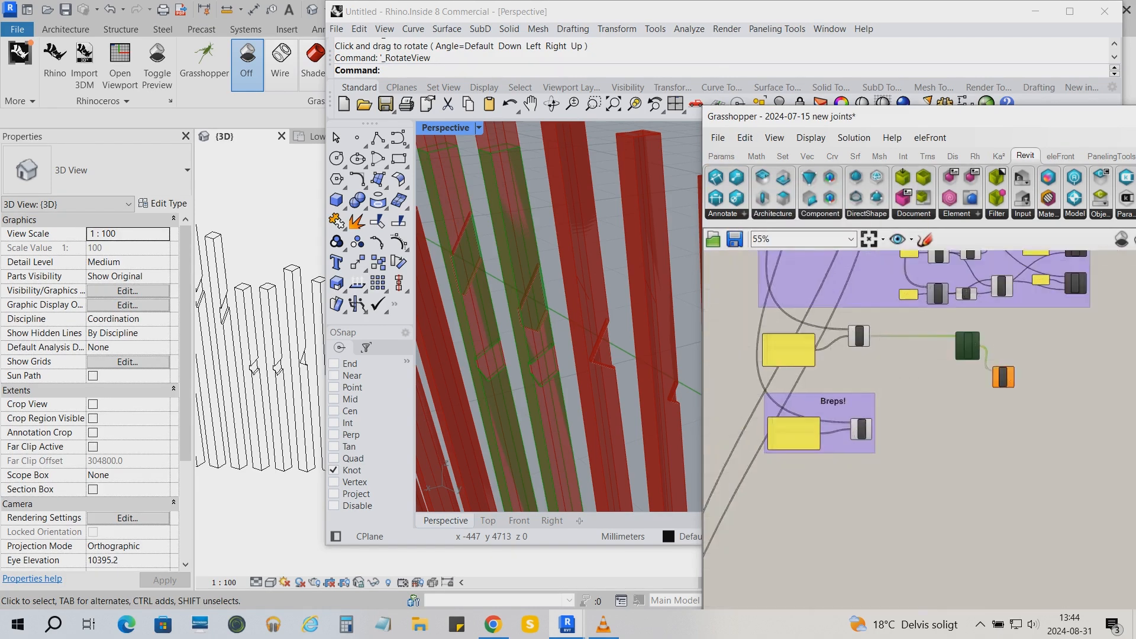
scroll(944, 389, "down", 3)
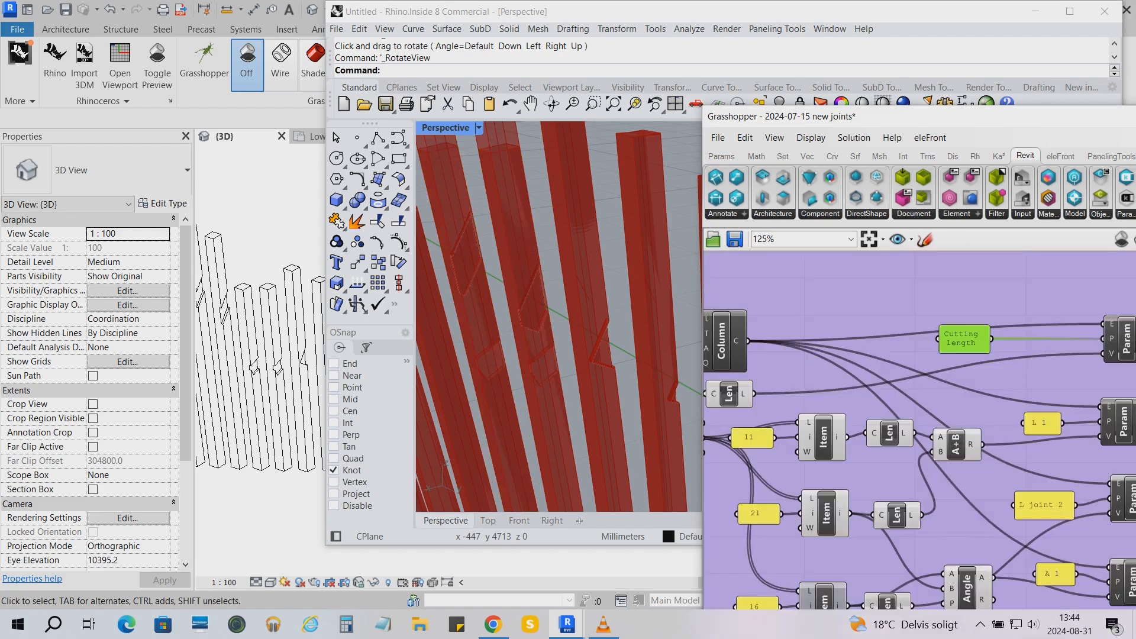
scroll(942, 478, "down", 5)
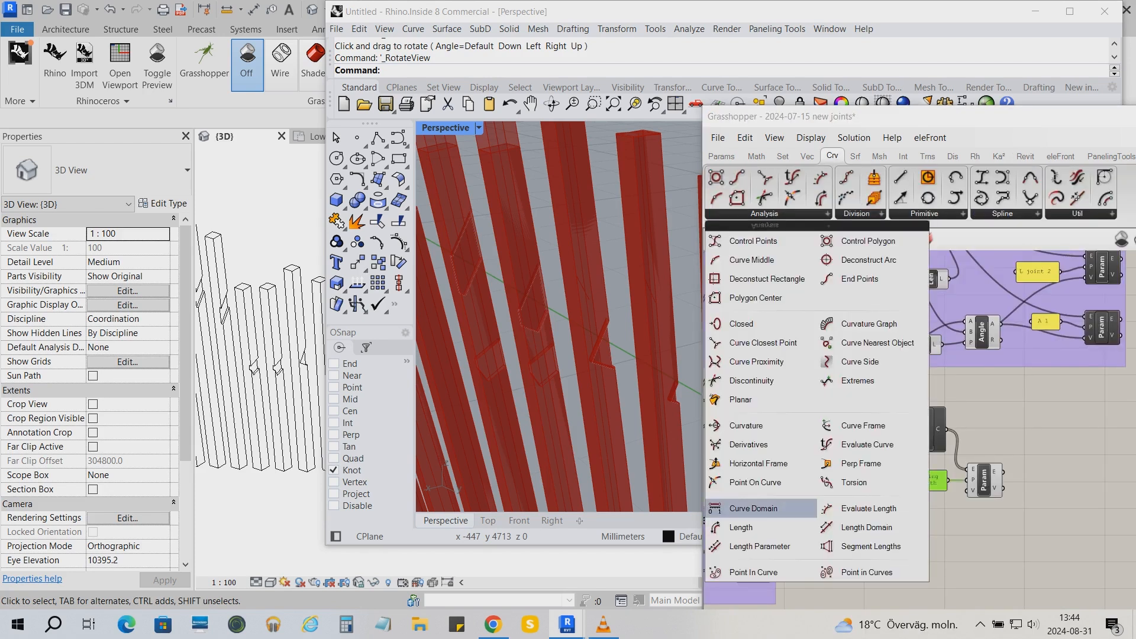
- Add a Length component fed by the new List Item and display its output in a new panel
left_click_drag(741, 527, 838, 469)
left_click_drag(767, 412, 821, 469)
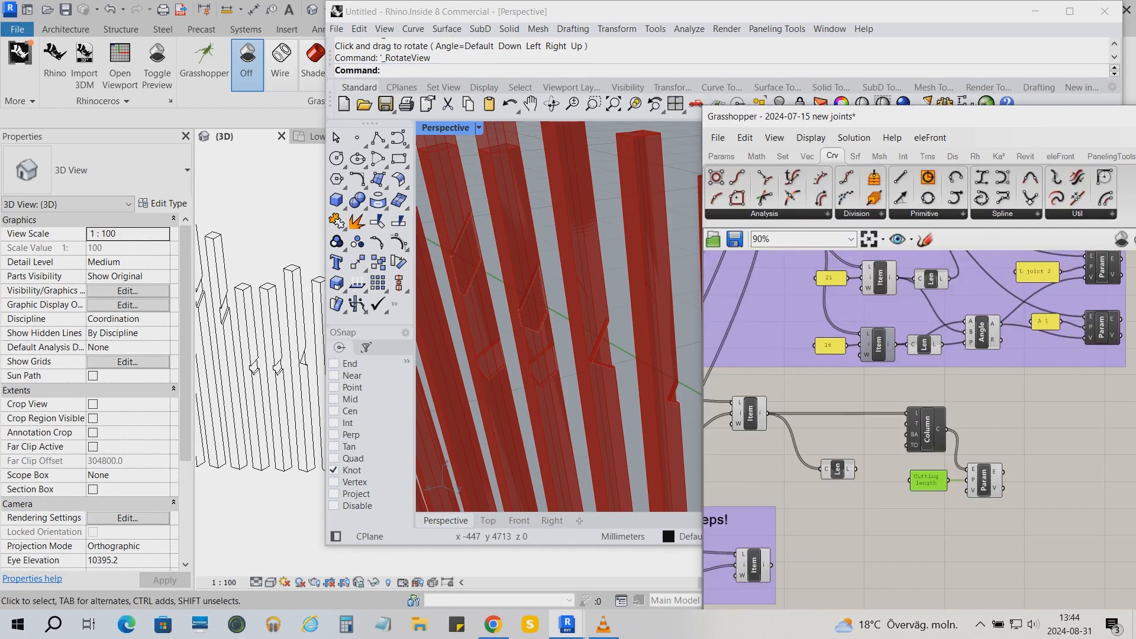
left_click(721, 156)
left_click_drag(858, 198, 899, 509)
scroll(899, 517, "up", 4)
left_click_drag(817, 424, 915, 544)
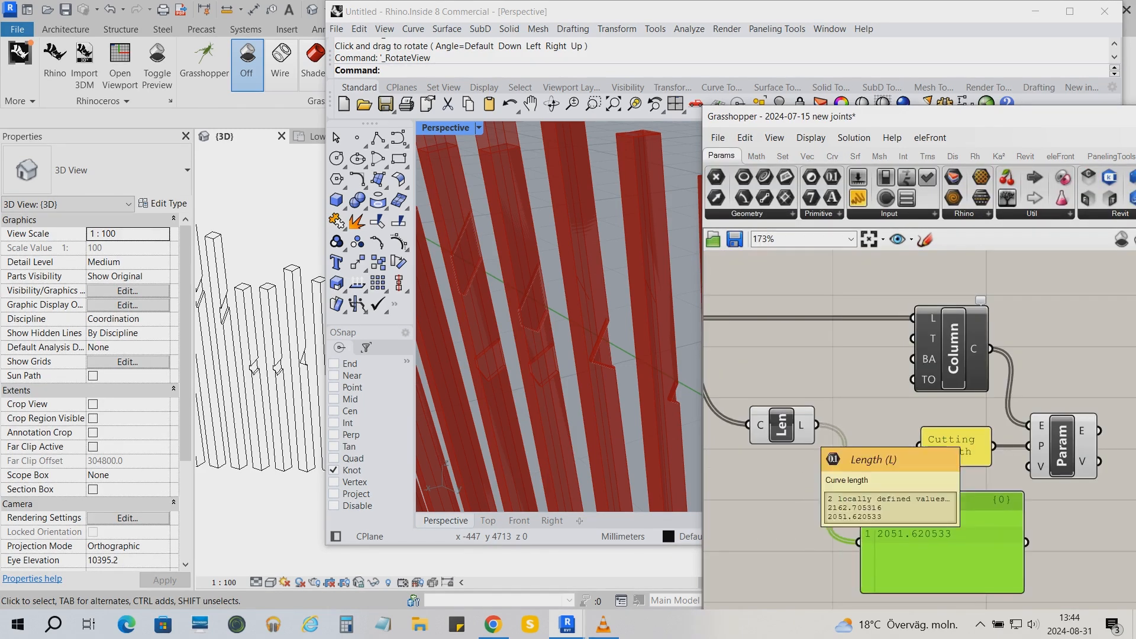
- Graft the Length output and connect it to the Param component's V input
right_click(803, 429)
left_click(834, 500)
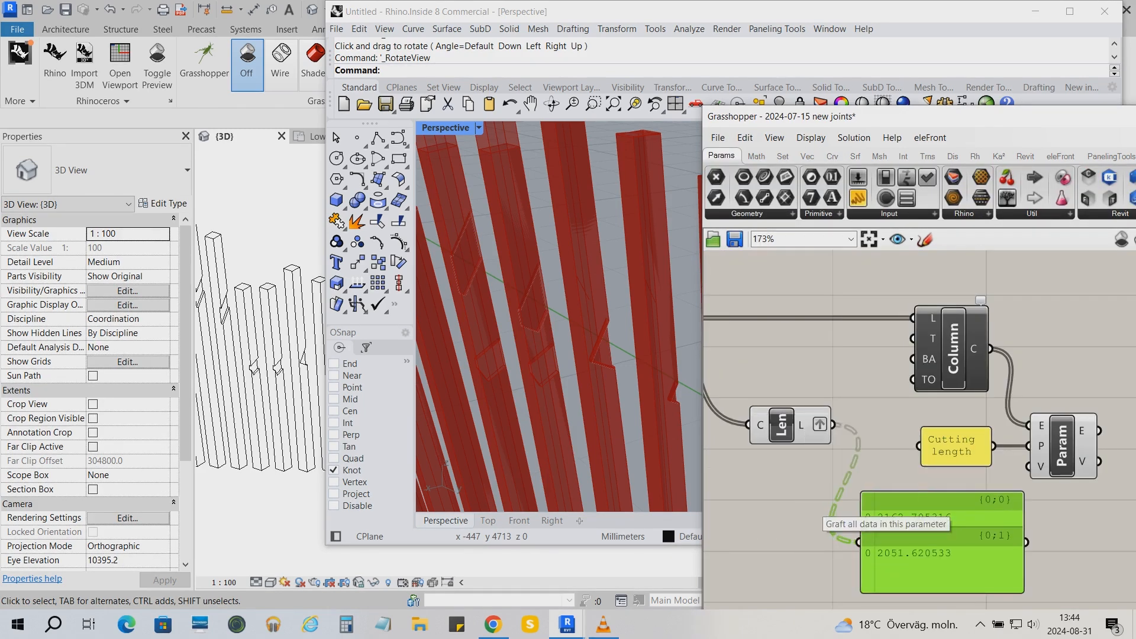
left_click_drag(875, 503, 884, 574)
left_click_drag(832, 425, 1030, 466)
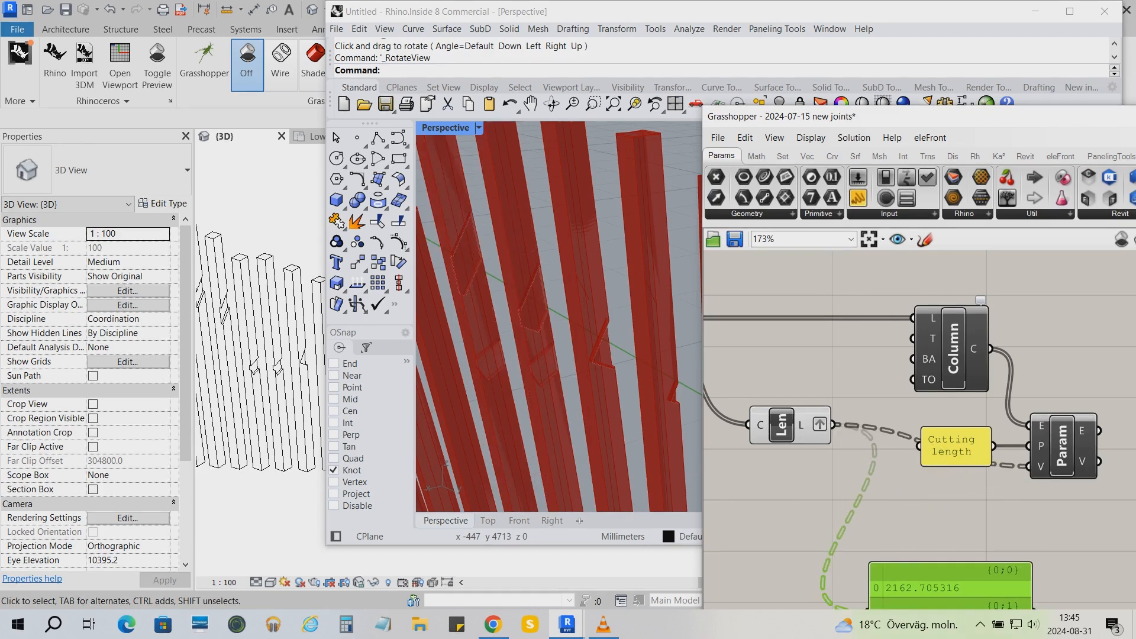
- Connect the panel to the Param component's V output to check the cutting lengths
scroll(919, 344, "down", 2)
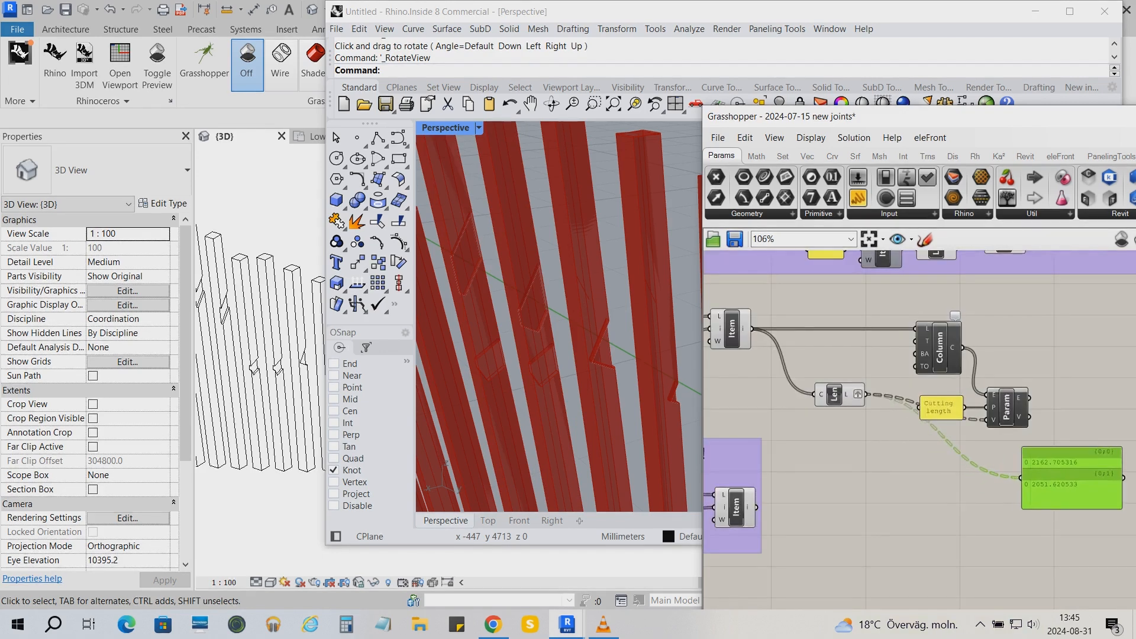
scroll(852, 416, "down", 1)
scroll(1073, 431, "up", 3)
left_click_drag(904, 401, 1035, 442)
scroll(963, 492, "down", 2)
scroll(762, 431, "up", 3)
- Remove the graft from the Length output and return the panel to showing the Length values
right_click(755, 414)
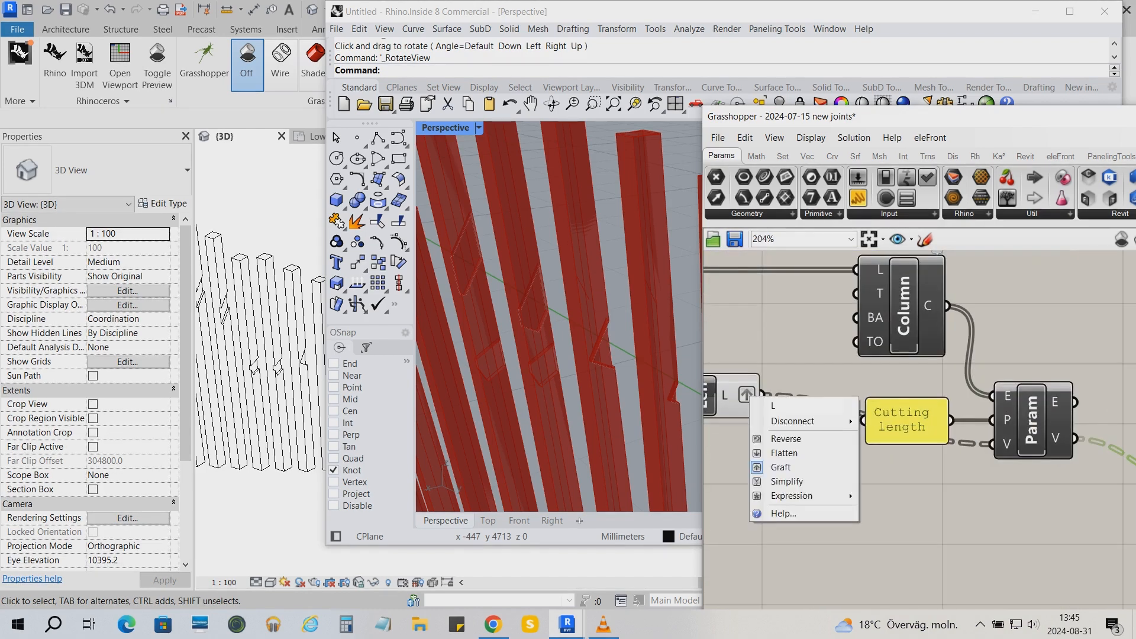
left_click(780, 468)
key("ctrl+z")
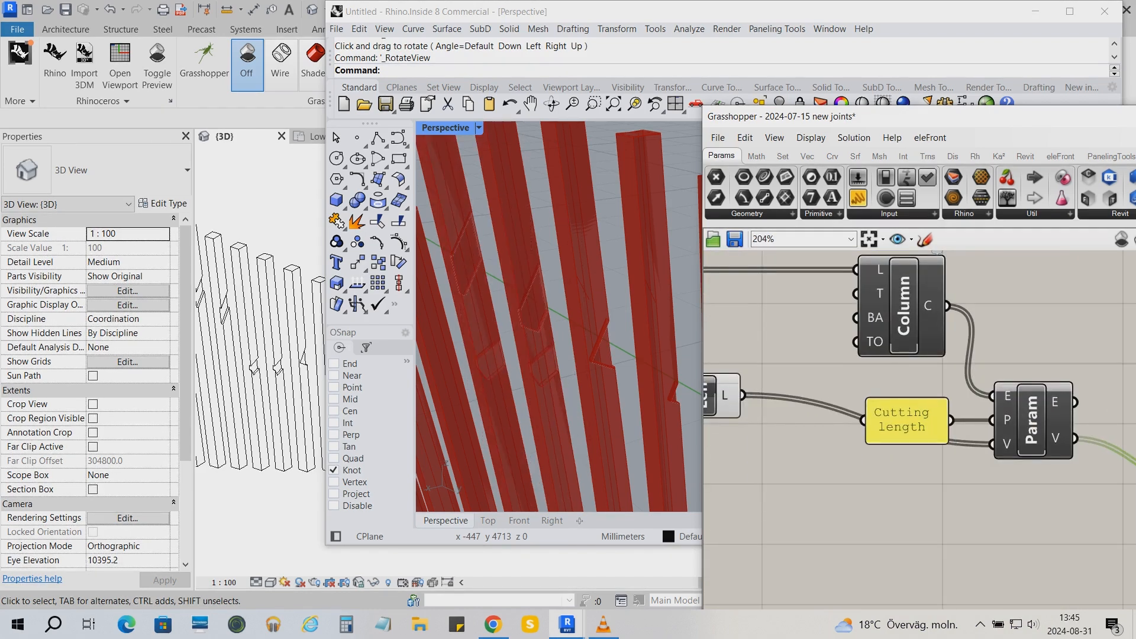
scroll(868, 365, "down", 2)
scroll(869, 365, "down", 2)
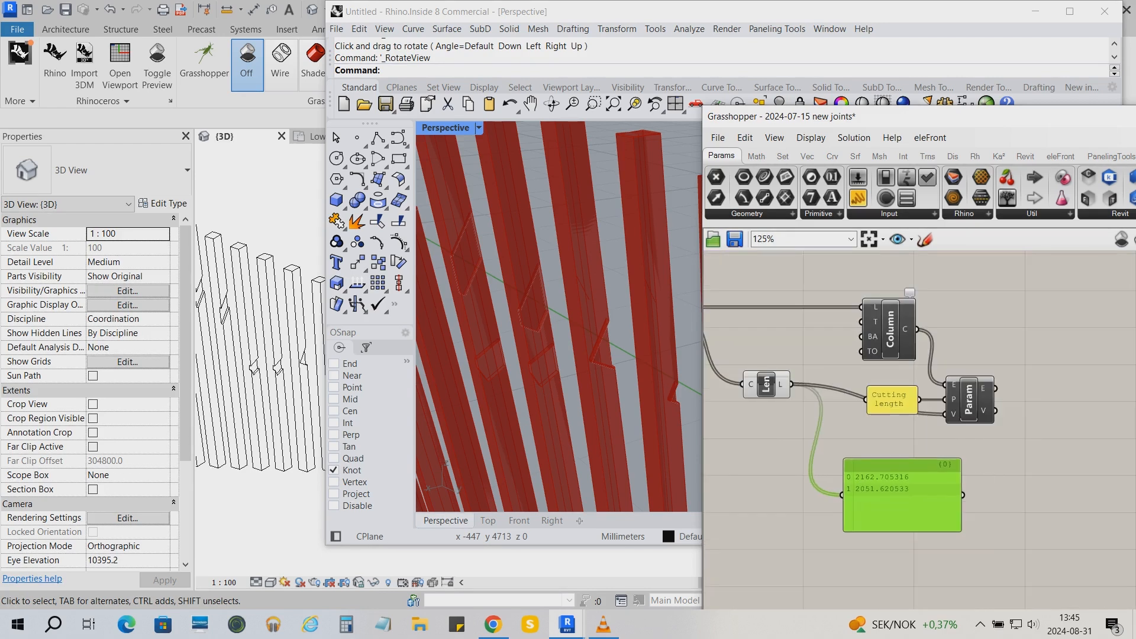
scroll(987, 494, "down", 2)
scroll(715, 372, "up", 2)
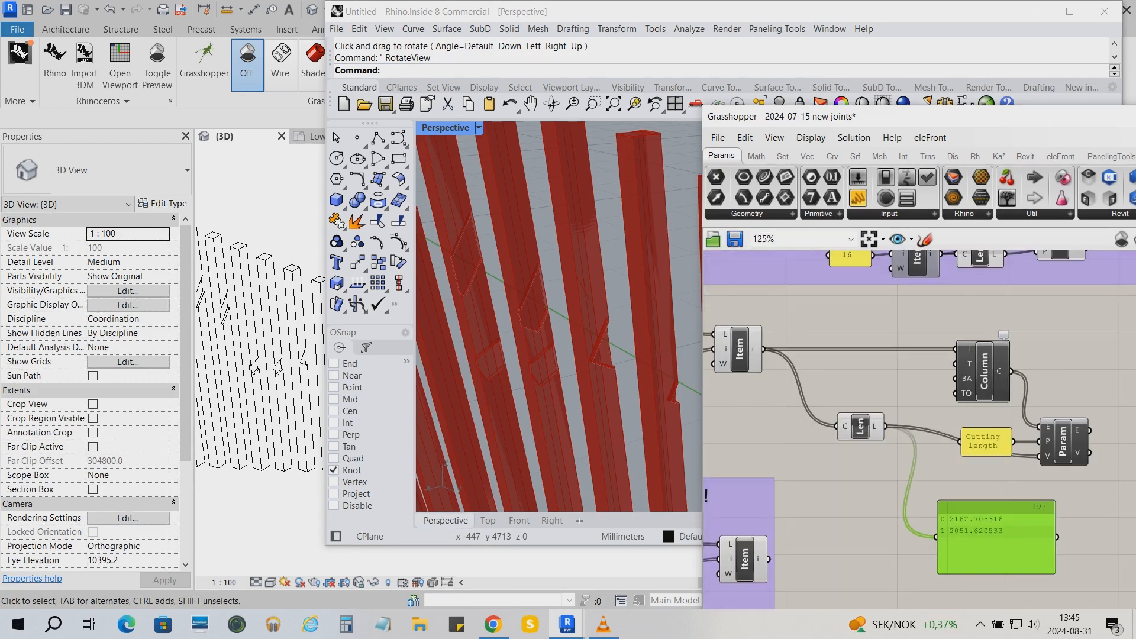
- Delete the panel that displays the Length component's values
left_click_drag(768, 558, 936, 537)
key("Delete")
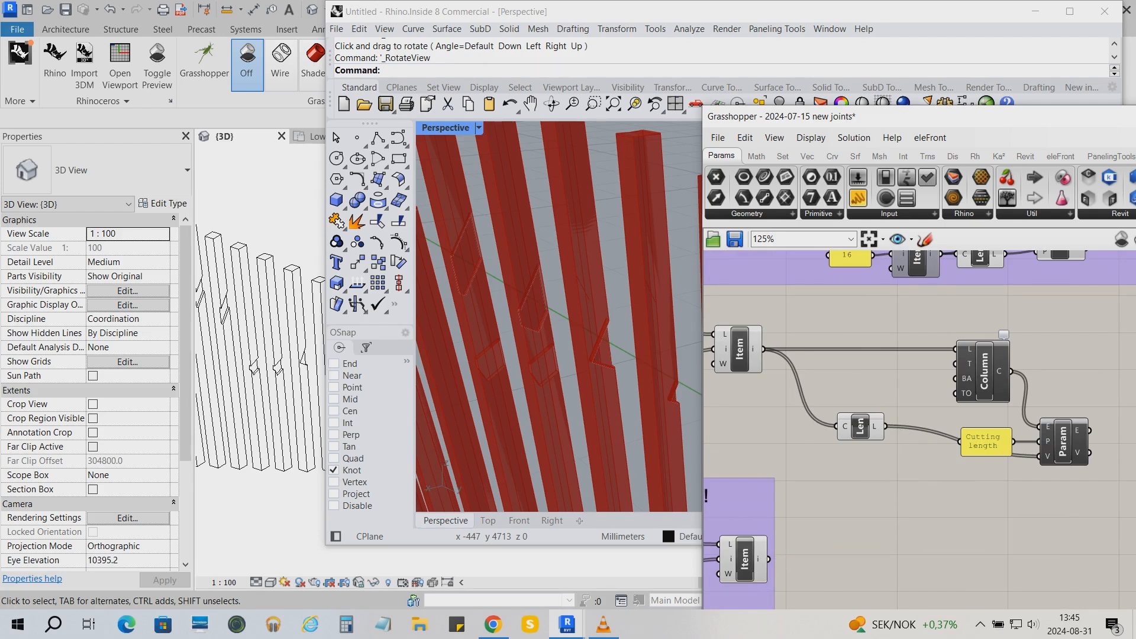
left_click(986, 442)
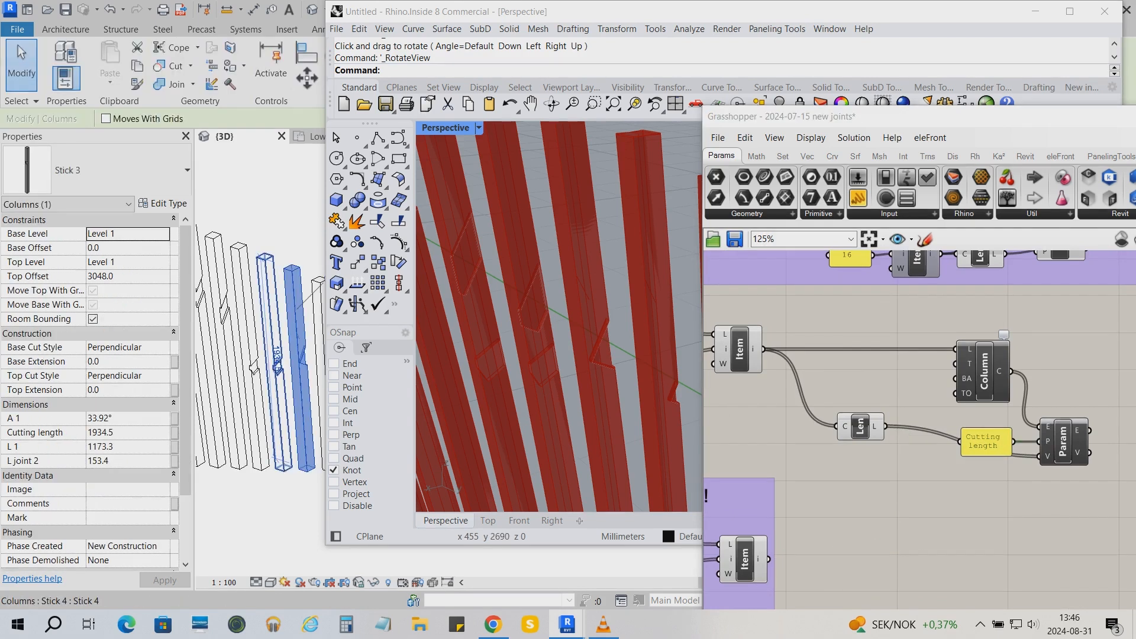
- Select neighbouring Stick 4 columns in Revit's 3D view to check their Cutting length values
left_click(254, 366)
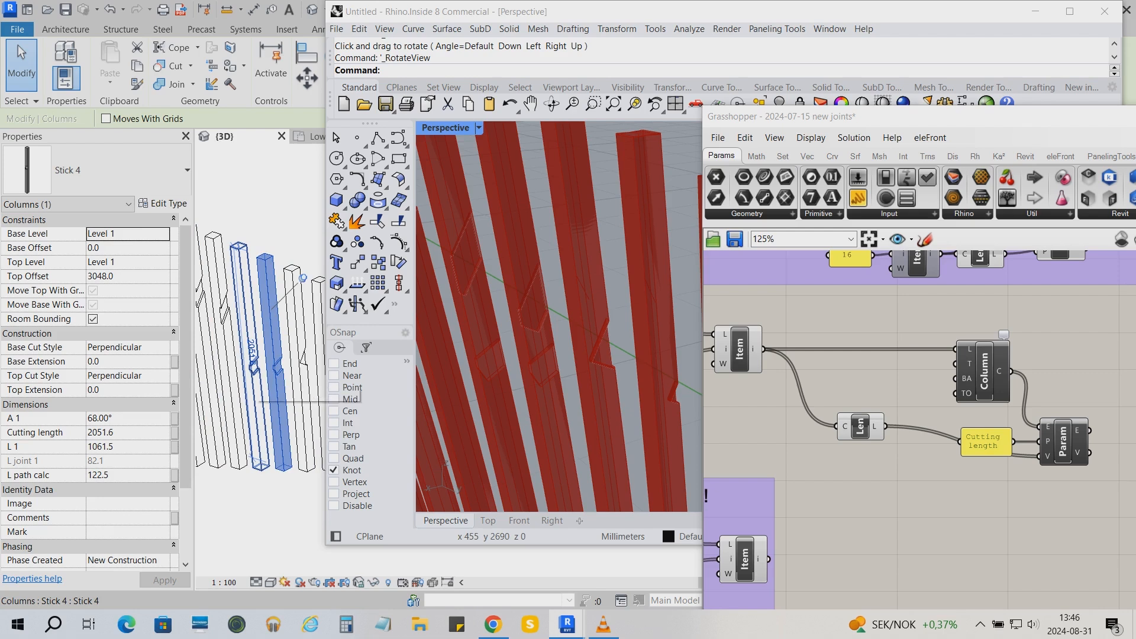
left_click(256, 380)
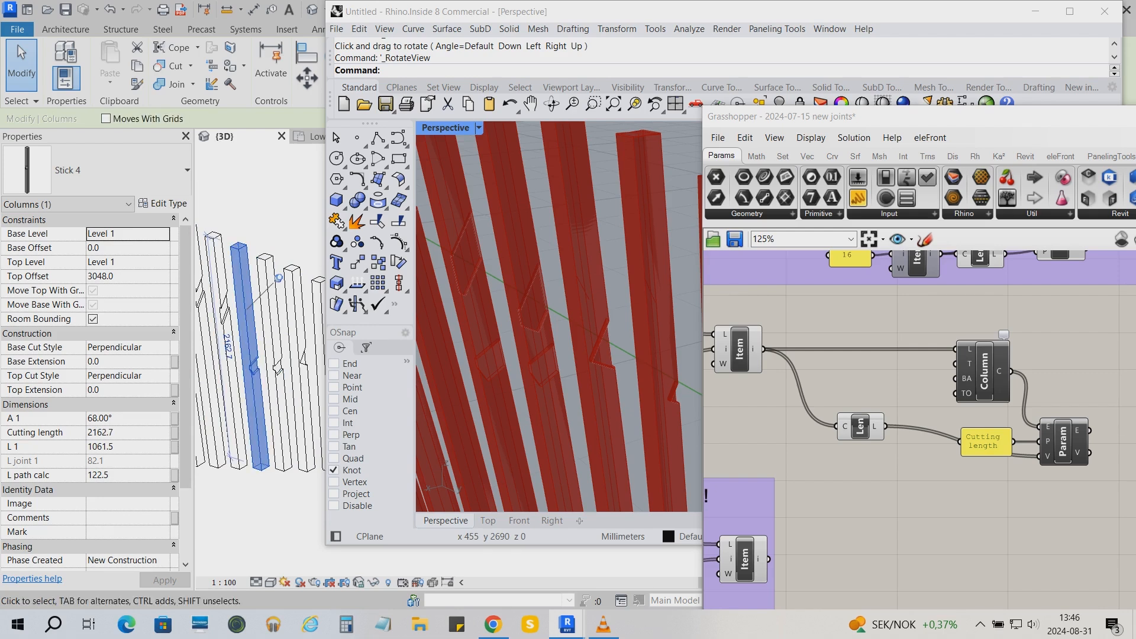
- Rearrange the Len, Cutting length panel and Param components in Grasshopper so they line up beside and below the Column component
scroll(826, 389, "down", 4)
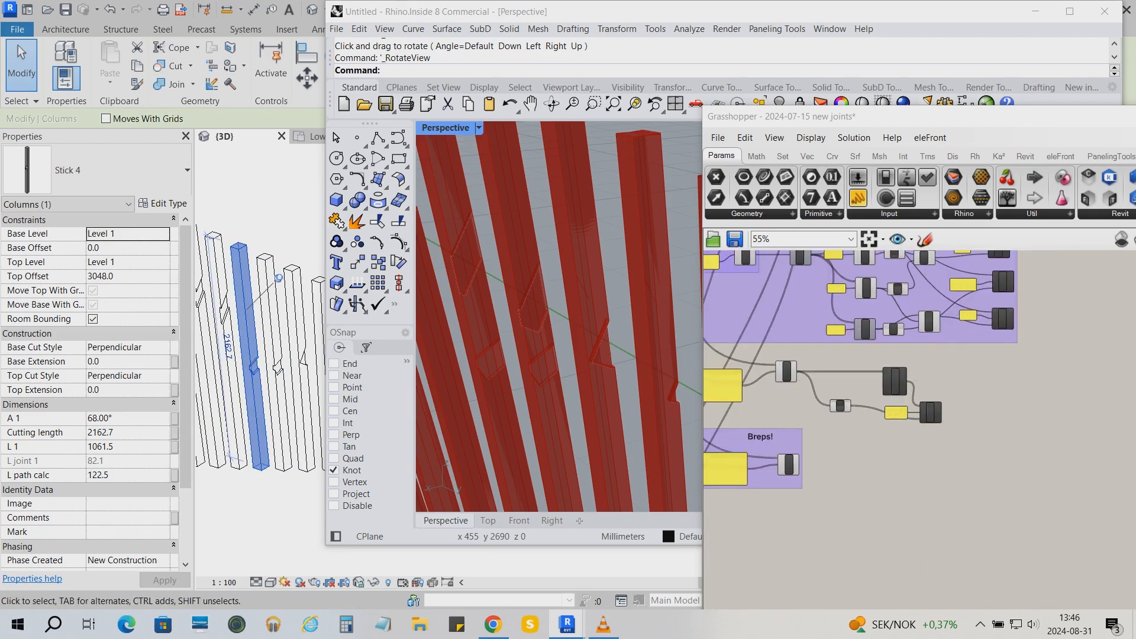
scroll(919, 407, "up", 2)
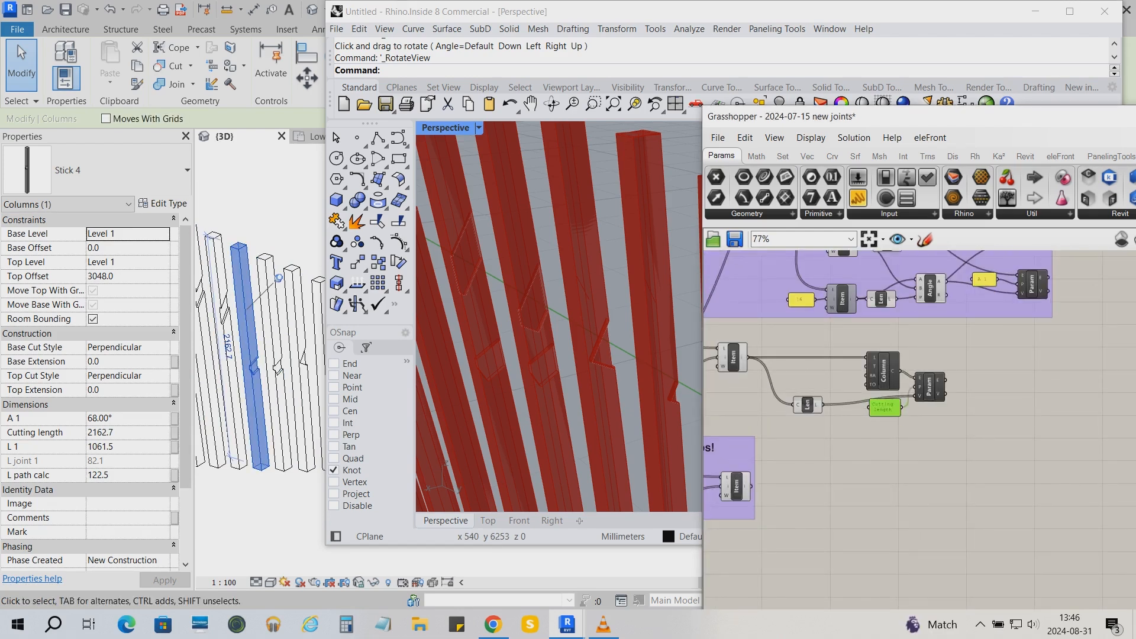
left_click_drag(808, 405, 831, 390)
left_click_drag(929, 387, 1054, 397)
left_click_drag(885, 407, 1012, 400)
left_click_drag(831, 391, 881, 403)
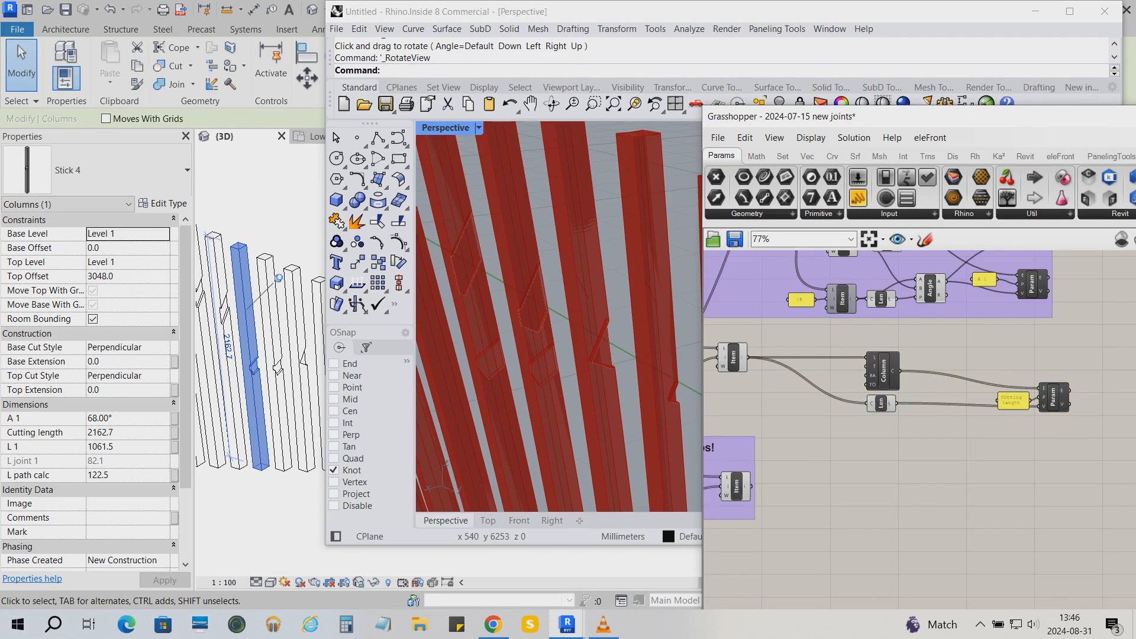
- Add a Deconstruct Brep component beside the Breps! group and connect the group's Item output to its B input
left_click(854, 155)
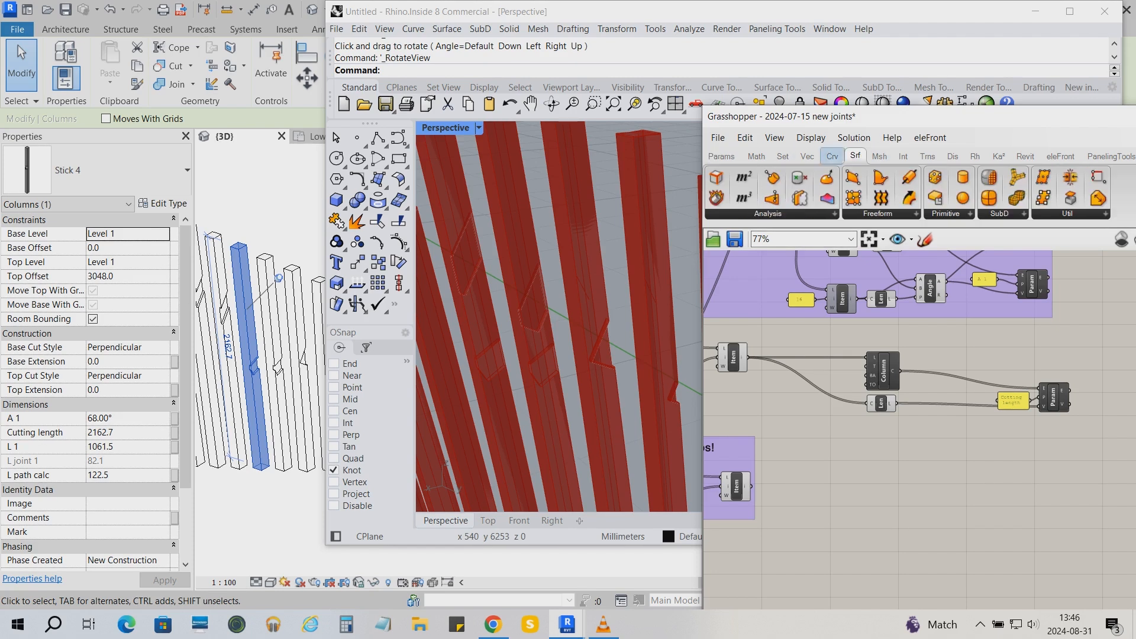
left_click(716, 198)
left_click(854, 488)
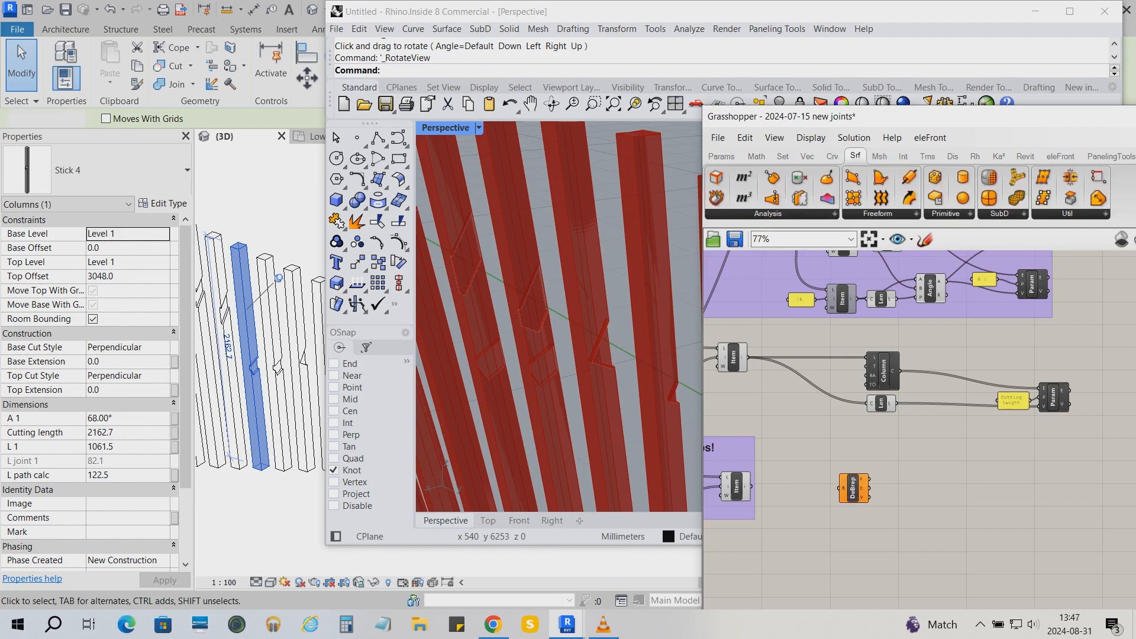
left_click_drag(750, 486, 842, 476)
left_click(811, 521)
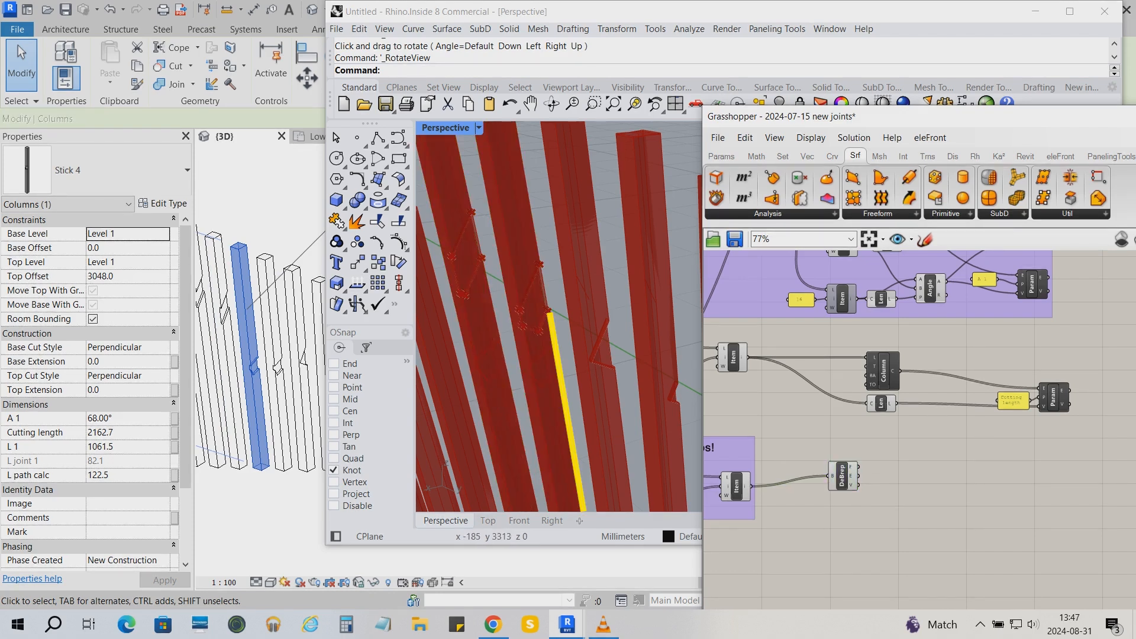
left_click(842, 476)
left_click_drag(842, 476, 822, 487)
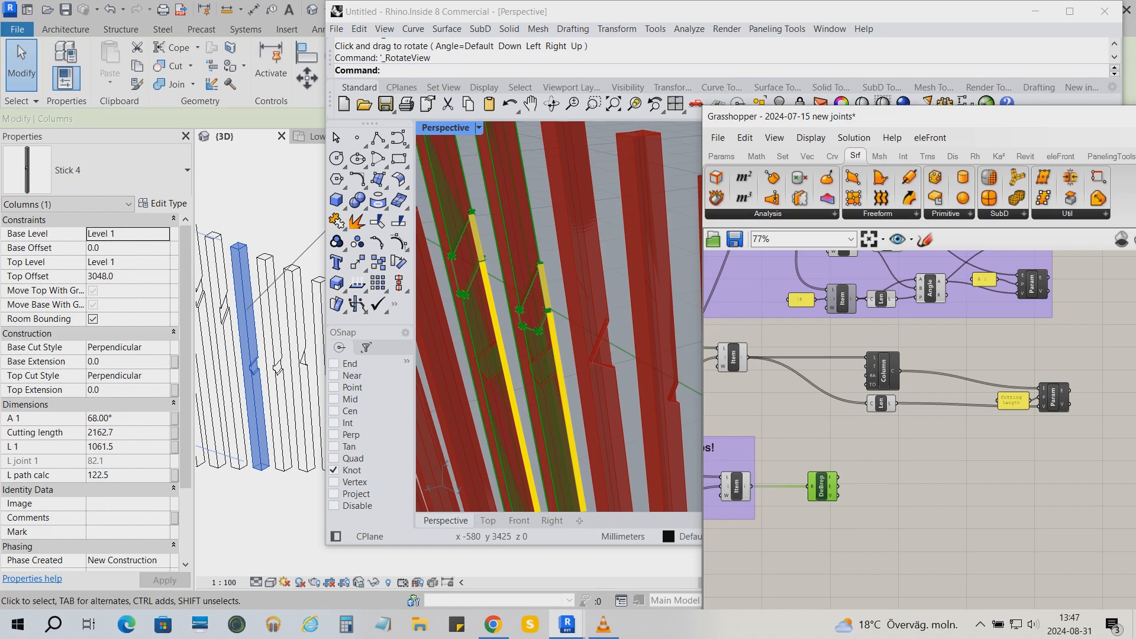
- Add a List Item component and connect the DeBrep E output to its L input
left_click(782, 156)
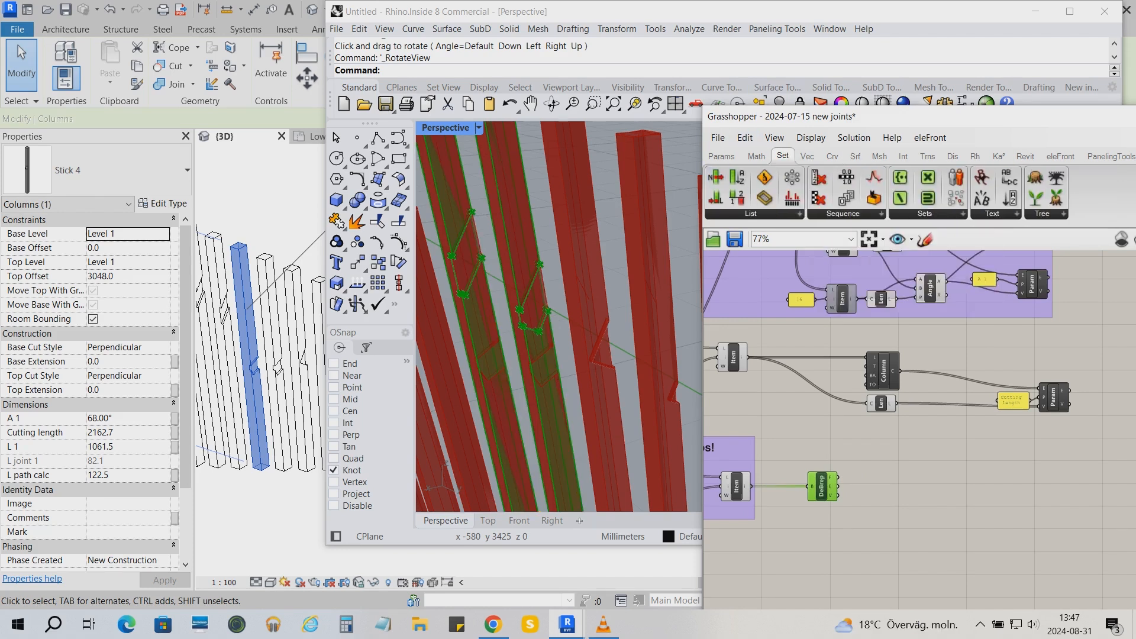
left_click(910, 485)
left_click_drag(838, 486, 895, 476)
scroll(909, 504, "up", 4)
left_click_drag(910, 476, 919, 490)
- Add an integer number slider with a raised upper limit and connect it to the new Item component's index input
left_click(721, 156)
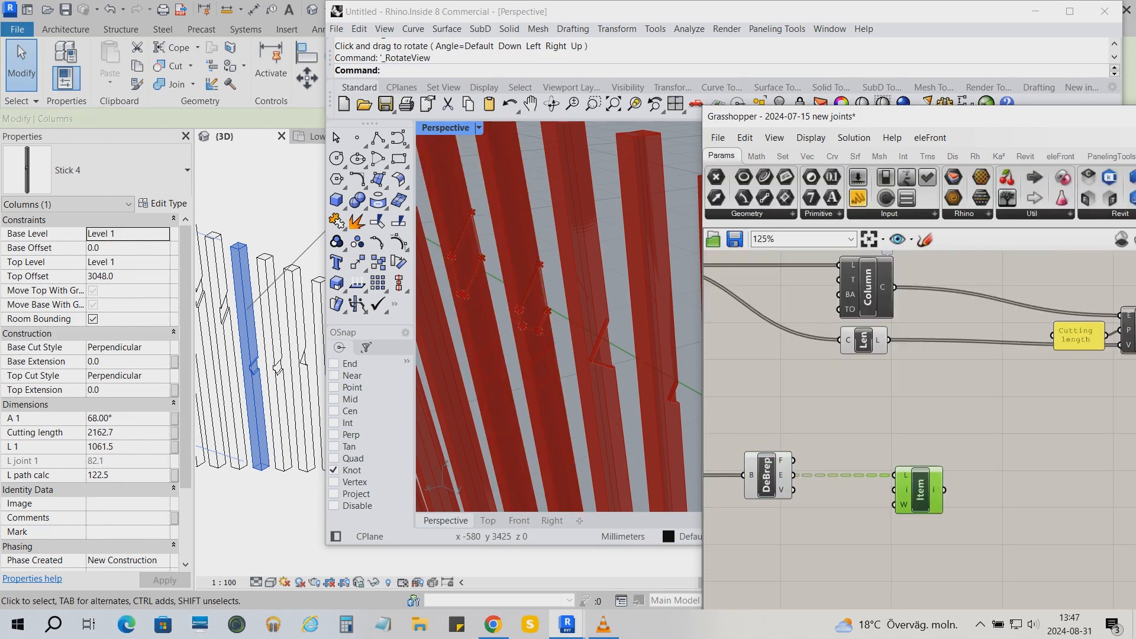
left_click(804, 532)
double_click(759, 533)
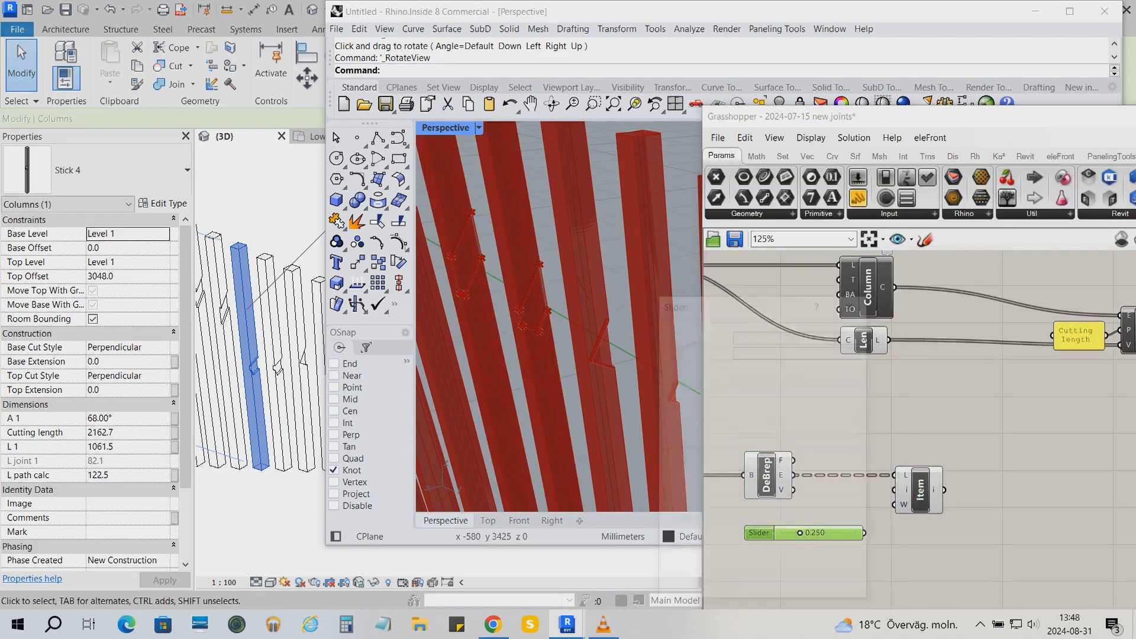
double_click(751, 488)
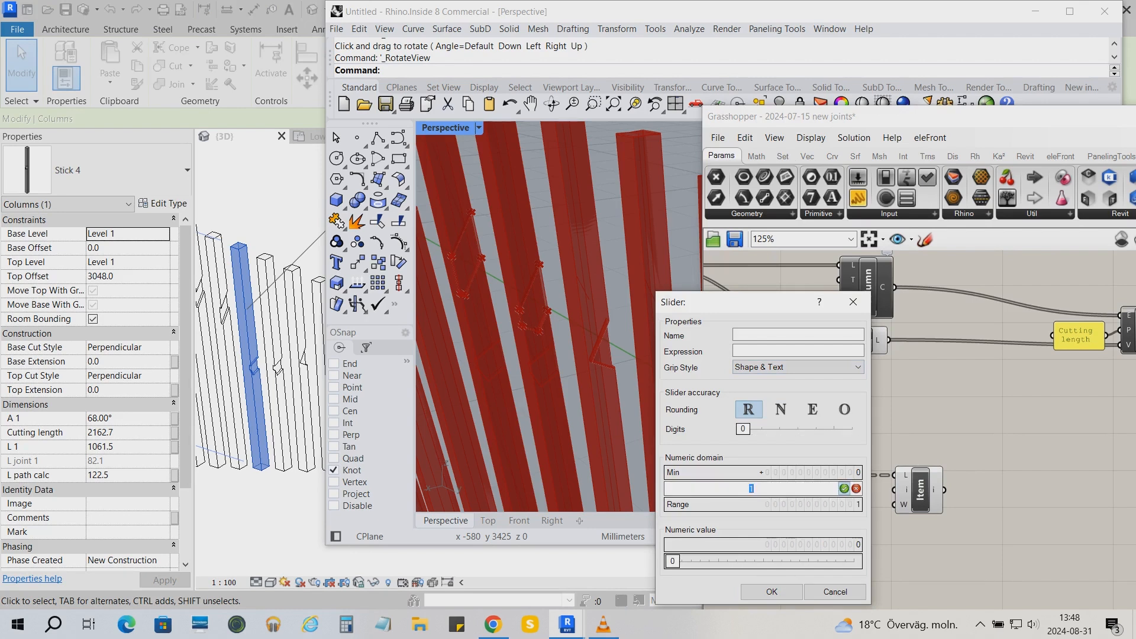
type("20")
left_click(771, 591)
left_click_drag(864, 533, 894, 490)
- Show the DeBrep edge list in a temporary panel to inspect it, and remove the panel
left_click_drag(793, 475, 950, 344)
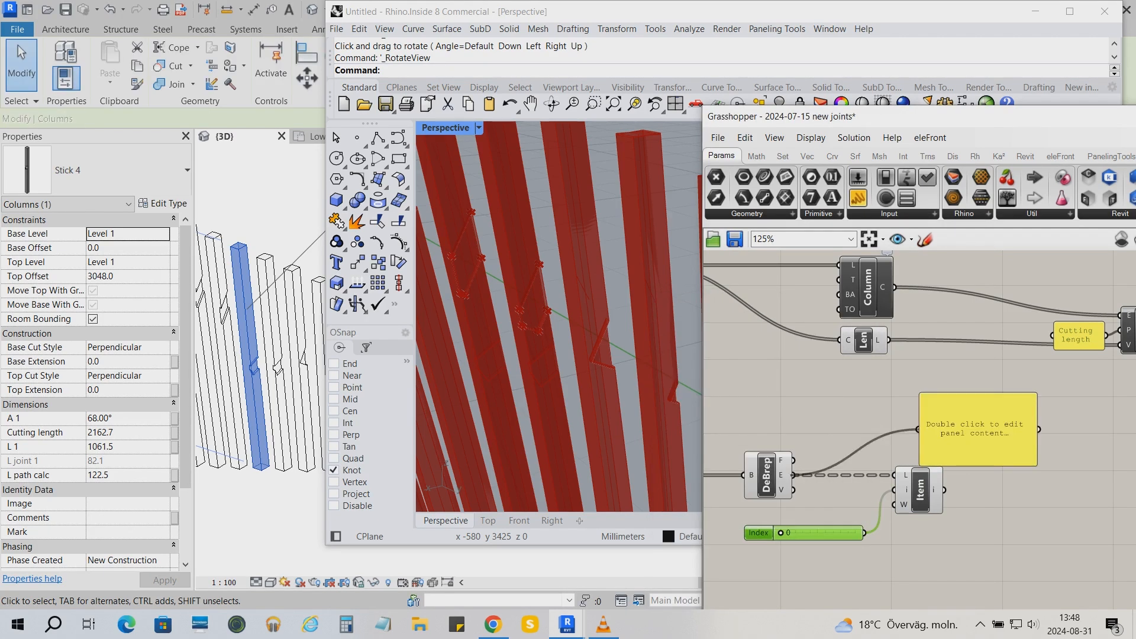
left_click_drag(971, 382, 970, 538)
left_click_drag(970, 485, 976, 443)
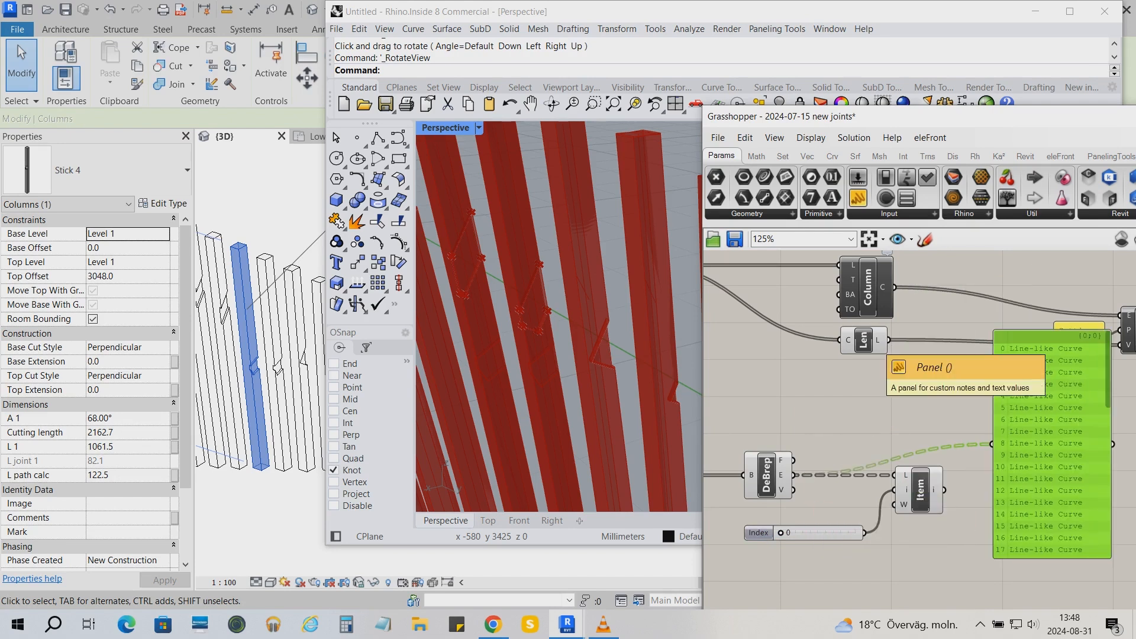
key("Delete")
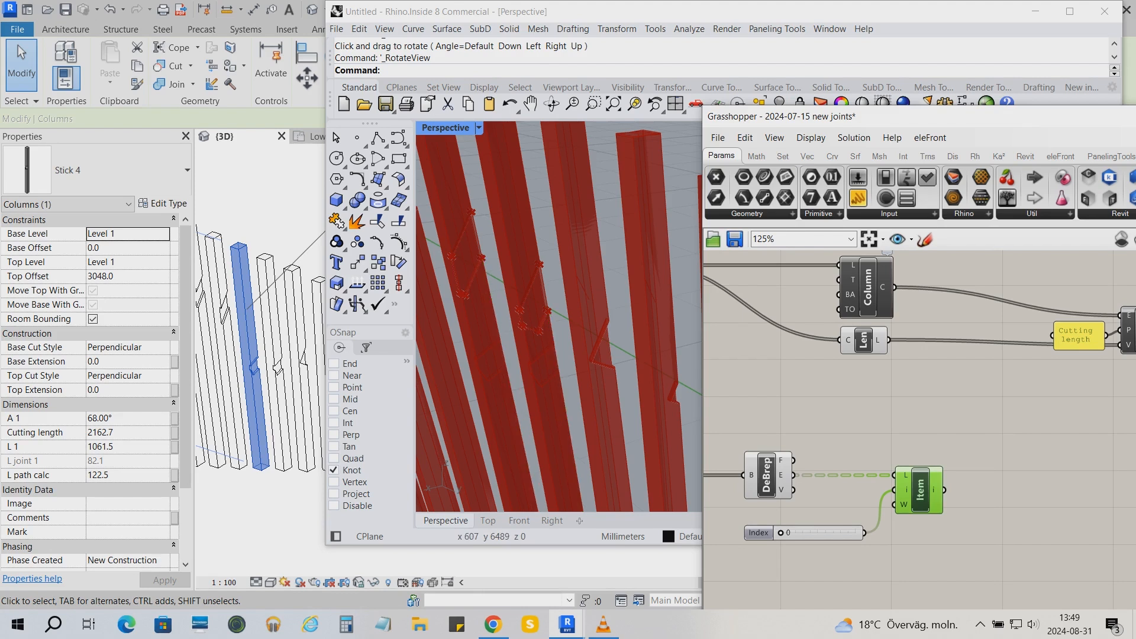
- Turn off the preview of the Breps! group's Item component and of the Column component
scroll(962, 432, "down", 2)
left_click(721, 464)
right_click(719, 468)
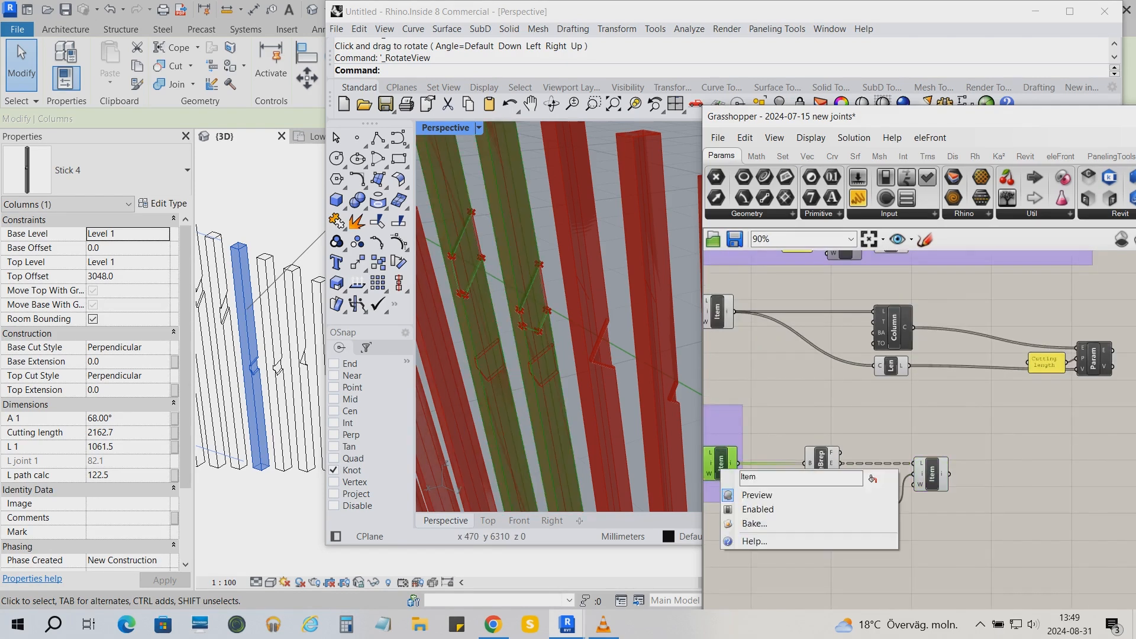
left_click(760, 495)
right_click(895, 327)
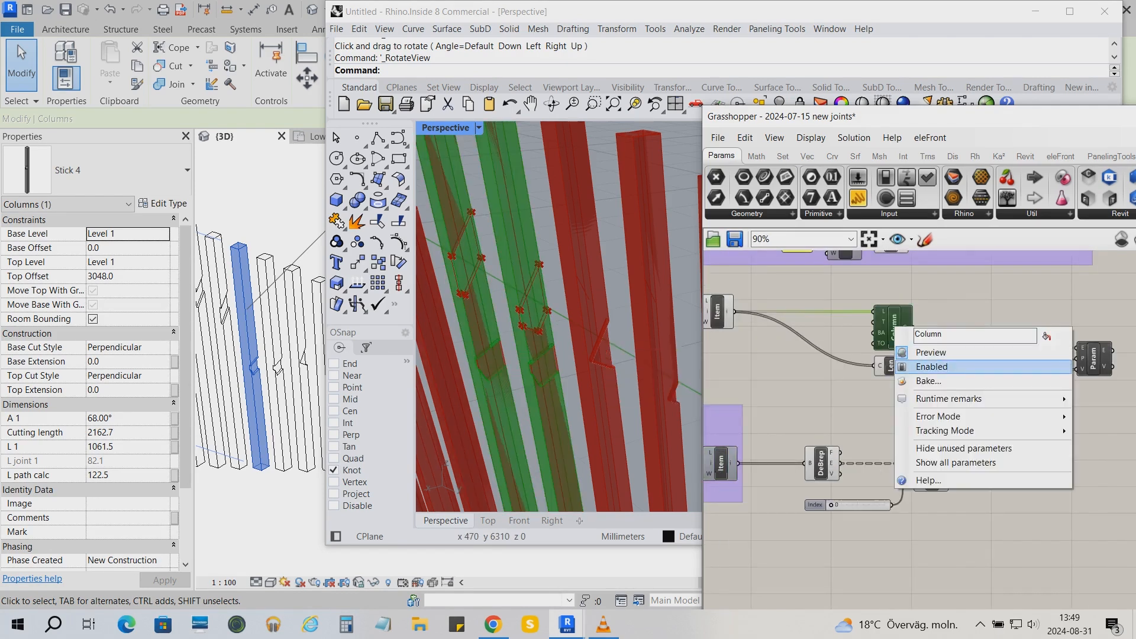
left_click(931, 352)
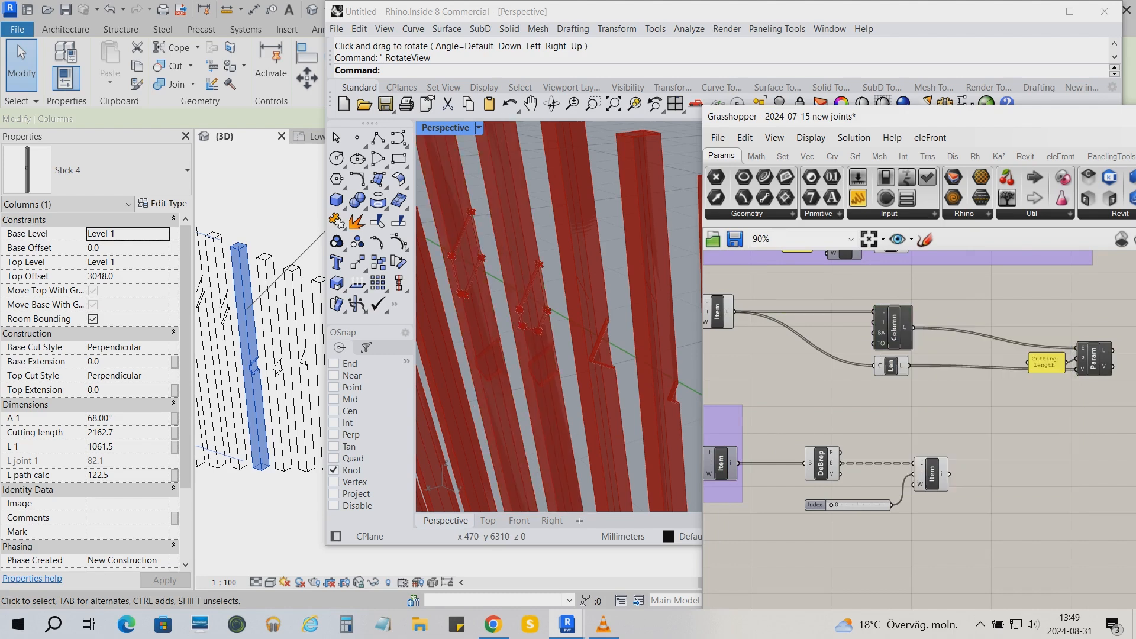
- Set the Index slider to 11 to pick out the long notch-side edge of the breps
scroll(901, 467, "up", 2)
left_click(942, 464)
left_click_drag(803, 505, 836, 495)
scroll(836, 521, "up", 3)
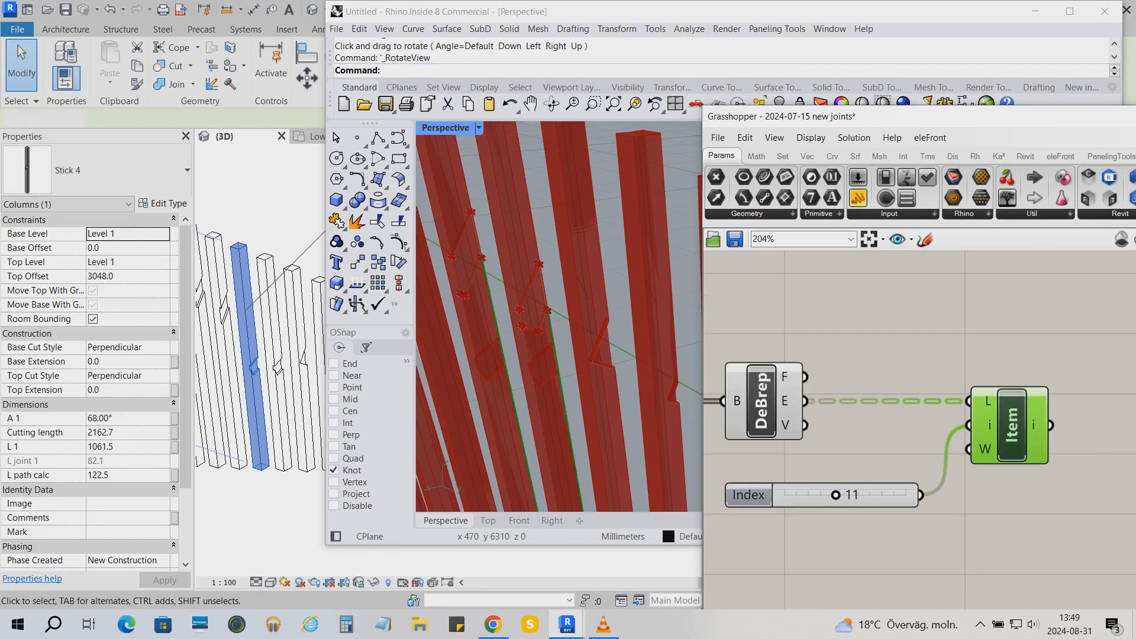
- Add a panel containing 11 and connect it to the edge Item component's index input in place of the slider
scroll(831, 521, "down", 3)
left_click_drag(858, 197, 831, 476)
double_click(831, 476)
type("11")
left_click(909, 534)
left_click(909, 533)
left_click_drag(890, 512, 917, 462)
left_click_drag(799, 453, 867, 466)
left_click(943, 463)
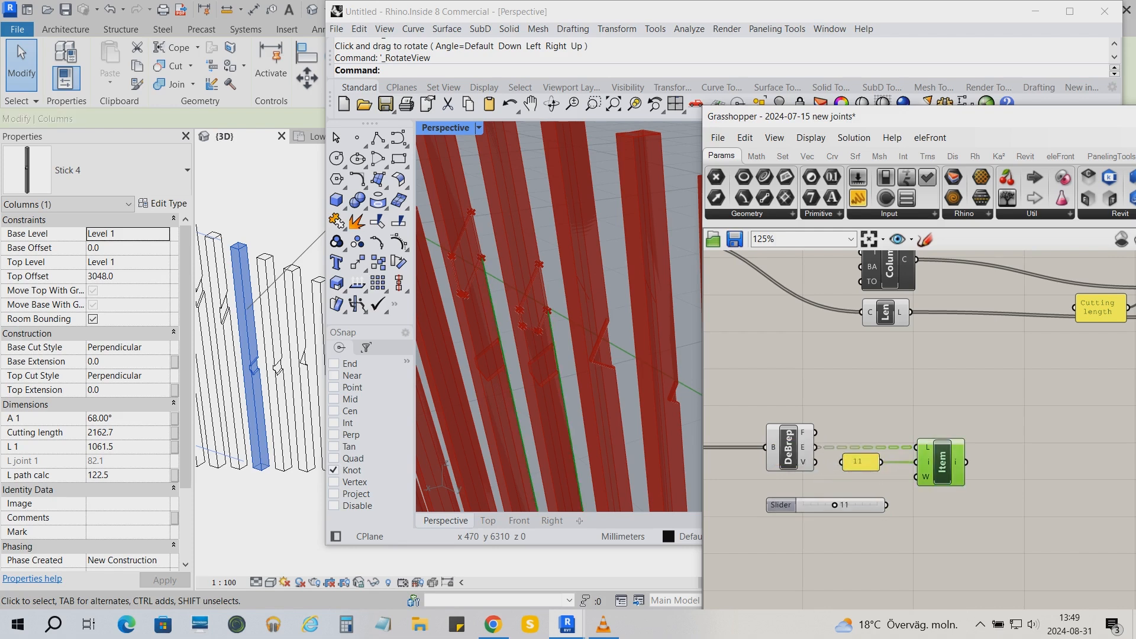
- Duplicate the edge Item component below the original and connect the freed slider to the copy's index input
scroll(829, 335, "down", 3)
left_click(804, 405)
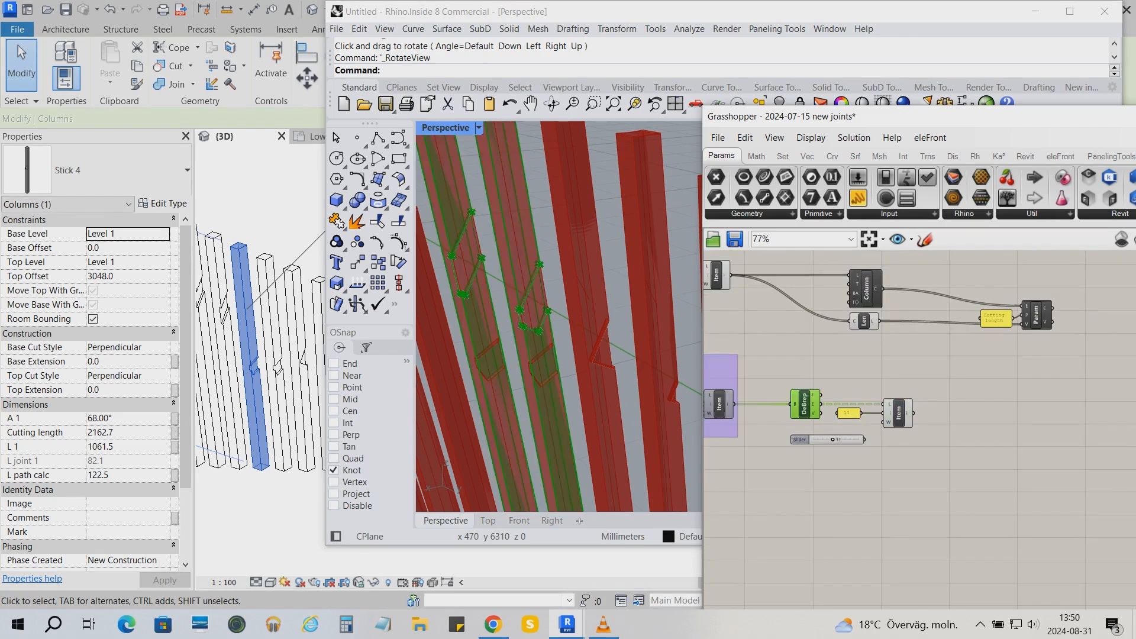
left_click(898, 415)
left_click_drag(898, 415, 903, 477, "alt")
left_click_drag(799, 439, 790, 487)
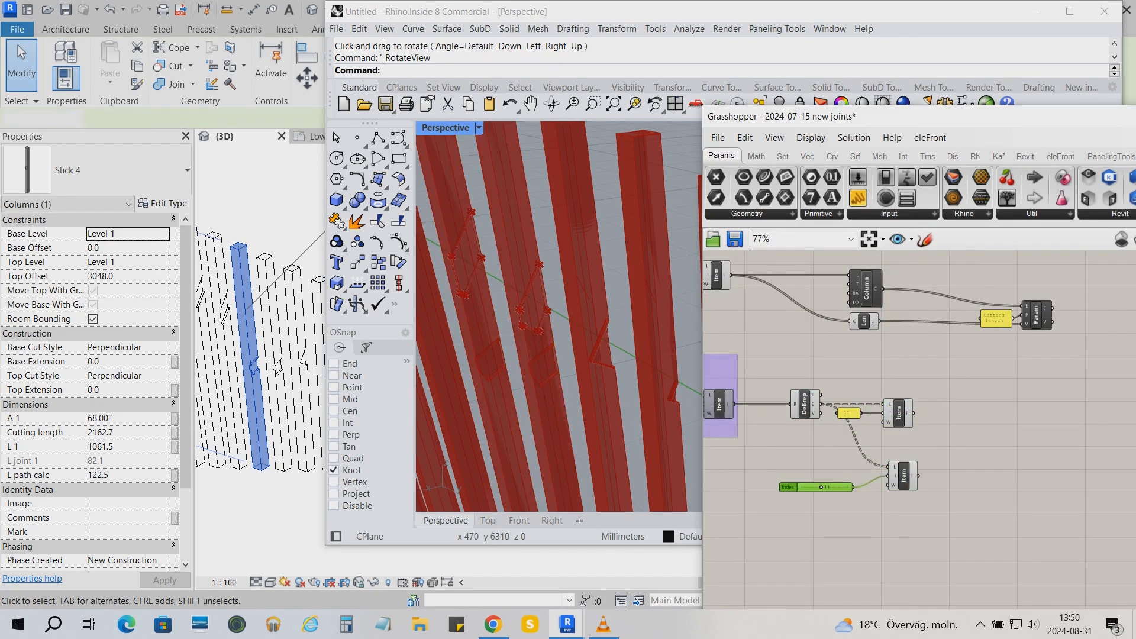
- Set the second Item component's Index slider to 22 and check which brep edge it selects
scroll(828, 508, "up", 3)
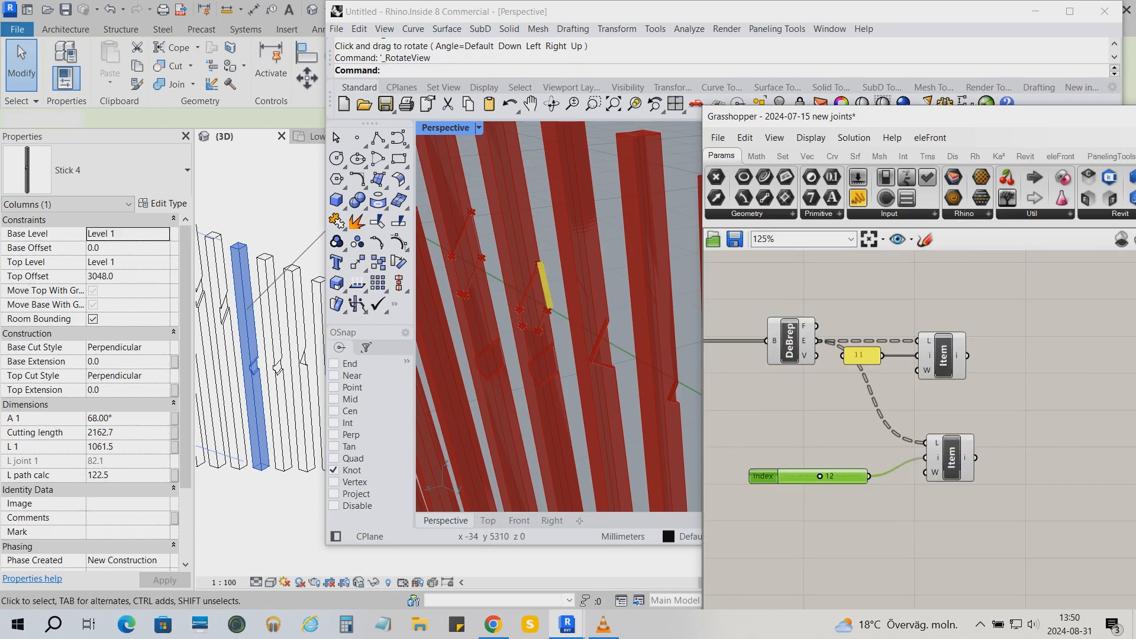
left_click(951, 458)
left_click_drag(819, 475, 848, 476)
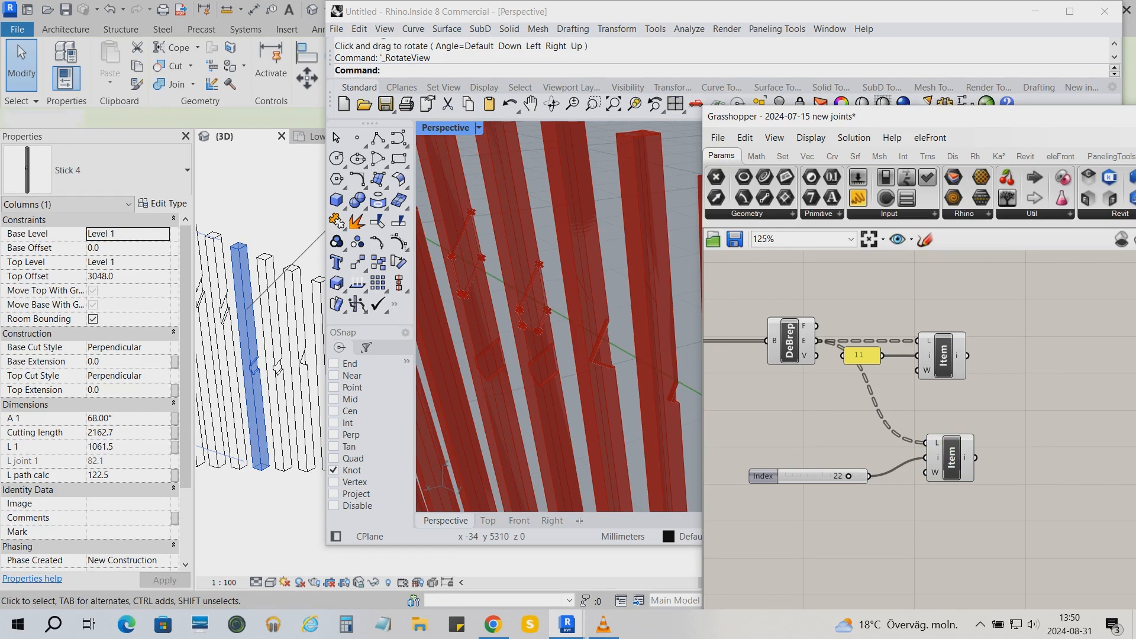
left_click(952, 459)
- Duplicate the 11 panel, change the copy to 22, and connect it to the second Item component's index input
left_click(870, 358)
key("ctrl+c")
key("ctrl+v")
left_click_drag(872, 366, 857, 454)
double_click(858, 453)
type("22")
key("ctrl+Return")
left_click_drag(875, 451, 925, 457)
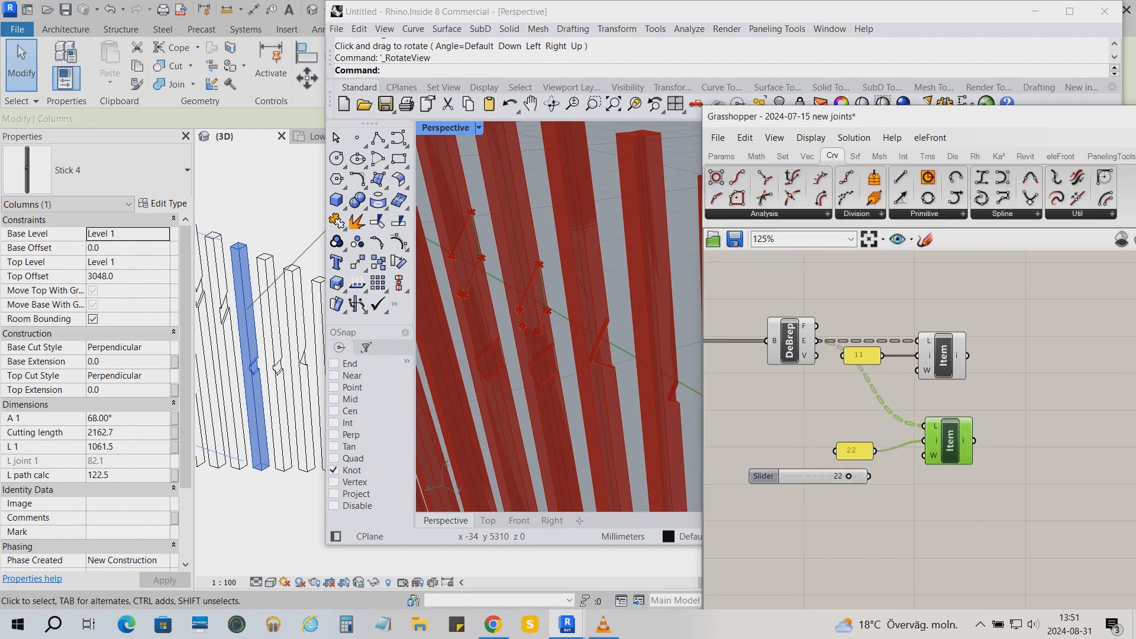
- Add a Length component for each of the two edge Item outputs and connect them
left_click(764, 214)
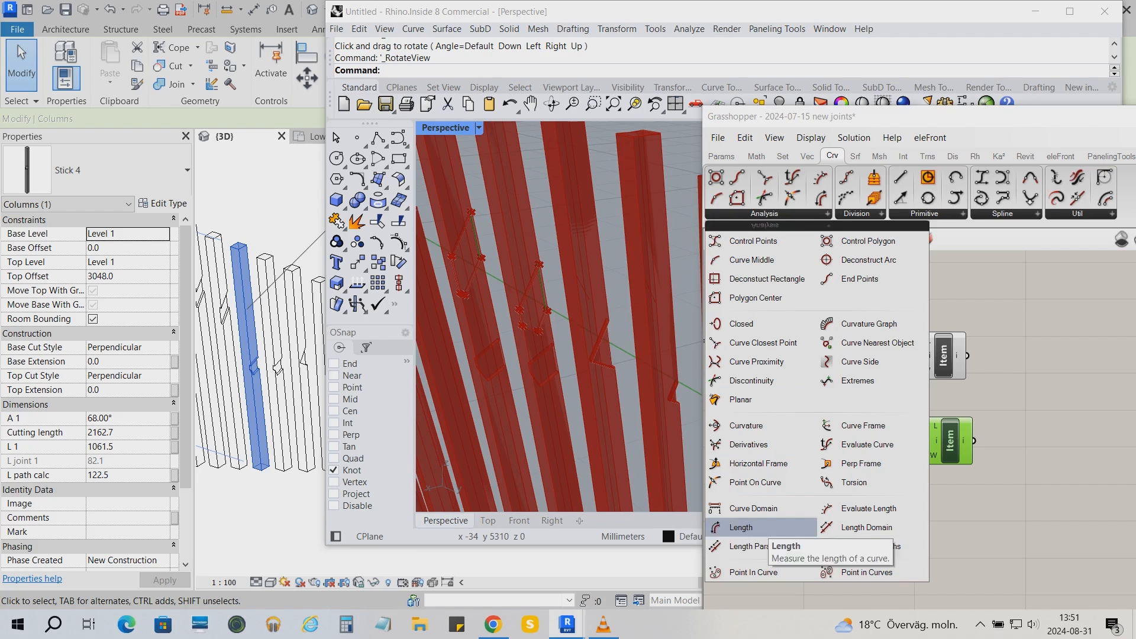
left_click_drag(741, 527, 1036, 379)
left_click_drag(967, 355, 1046, 440)
left_click(1035, 380)
key("ctrl+c")
key("ctrl+v")
mouse_move(974, 440)
left_mouse_down()
mouse_move(1022, 442)
mouse_move(992, 435)
left_mouse_up()
- Add an Addition component and connect the two edge lengths to its A and B inputs
scroll(731, 394, "down", 1)
left_click(756, 156)
left_click_drag(795, 177, 1083, 407)
left_click_drag(1012, 382, 1063, 401)
left_click_drag(1013, 433, 1077, 409)
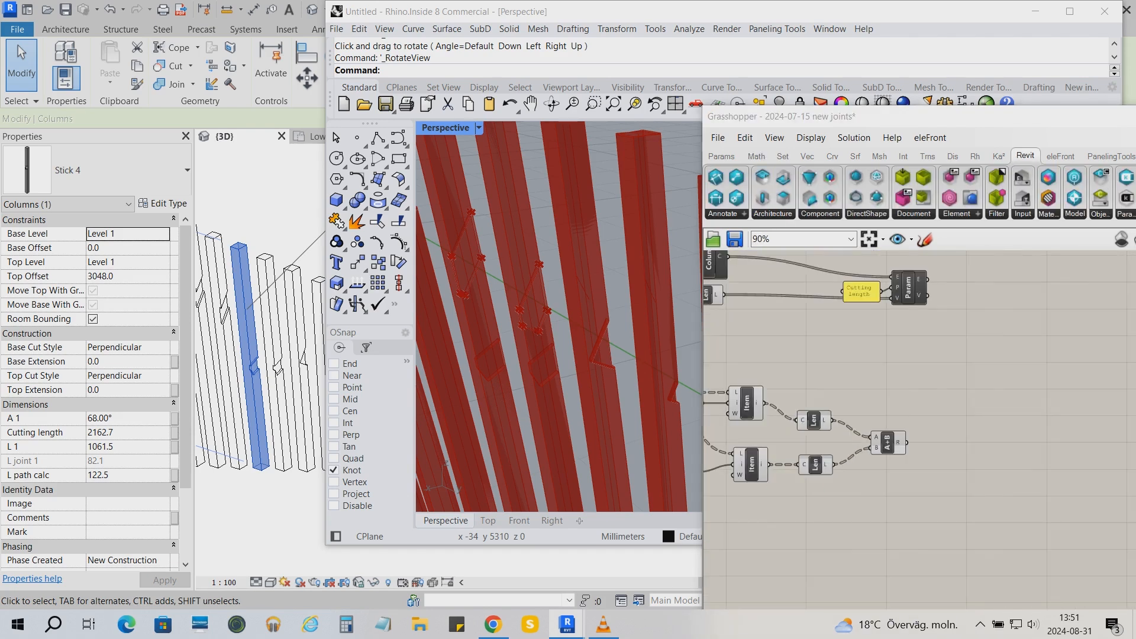
- Add an Element Parameter component beside the addition and connect the Column output to its E input
left_click(978, 214)
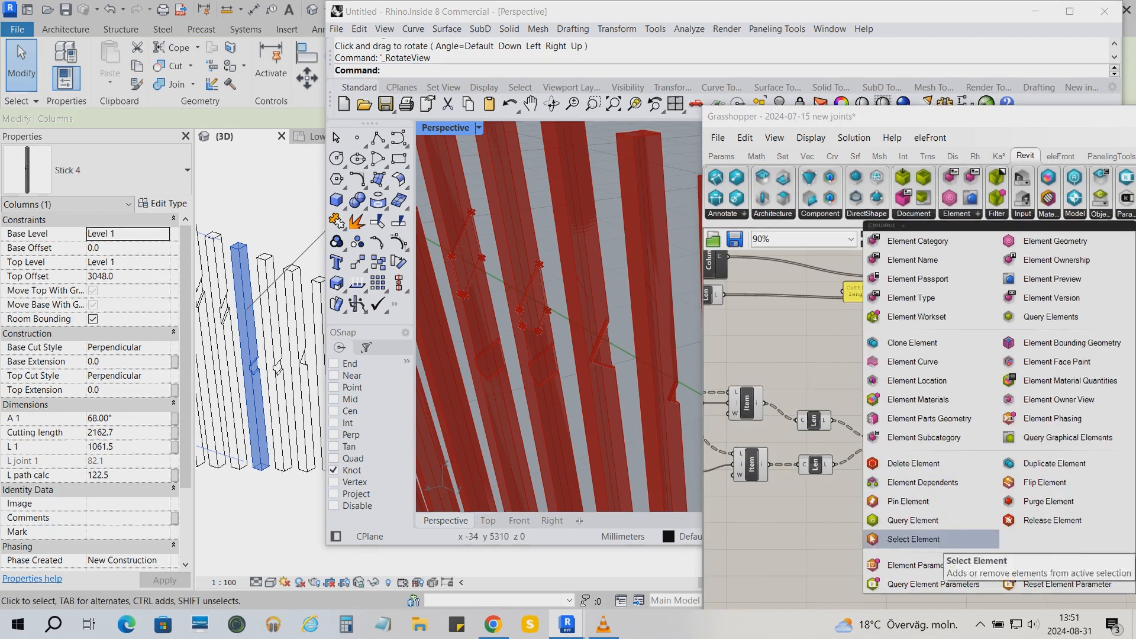
left_click(920, 564)
left_click(988, 414)
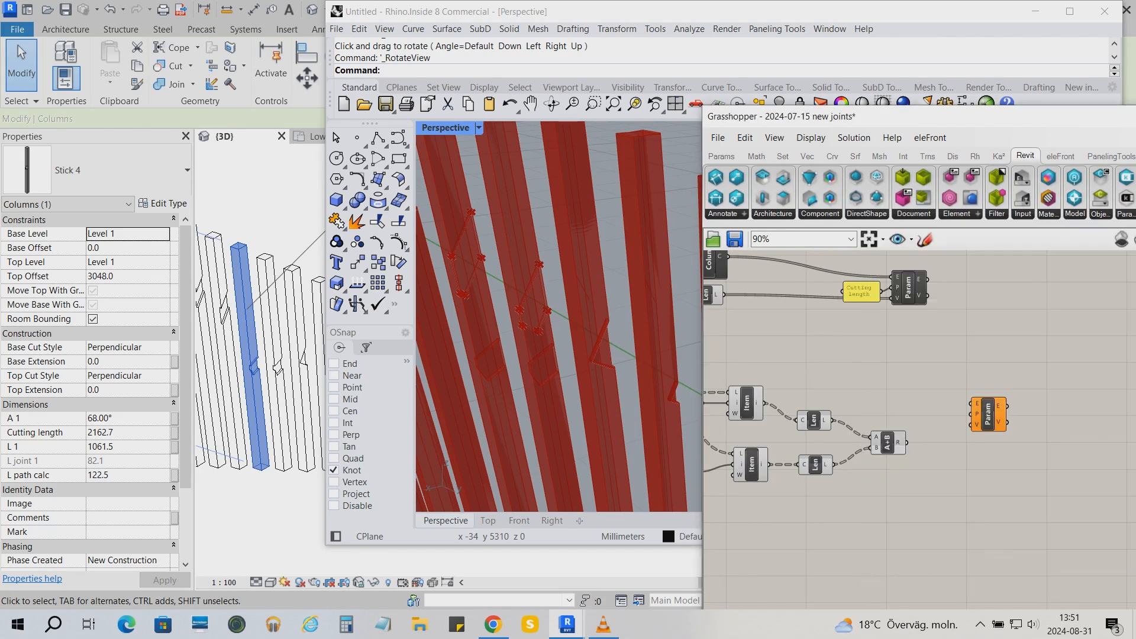
left_click_drag(728, 256, 972, 405)
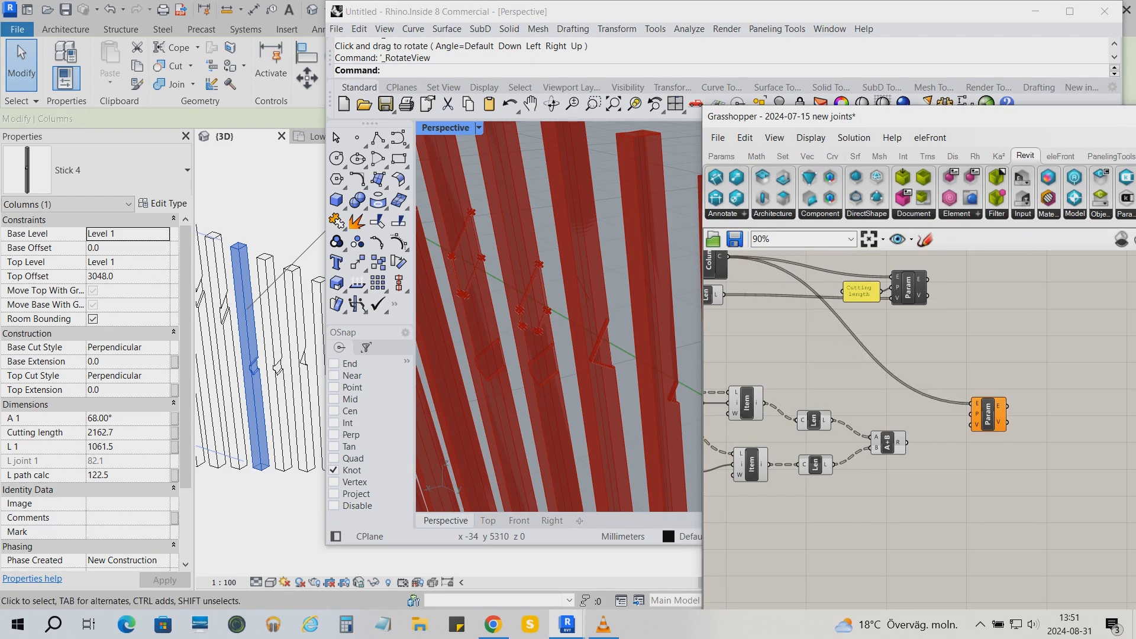
- Copy the L 1 panel from the purple group and place it beside the new Param component
scroll(909, 482, "down", 5)
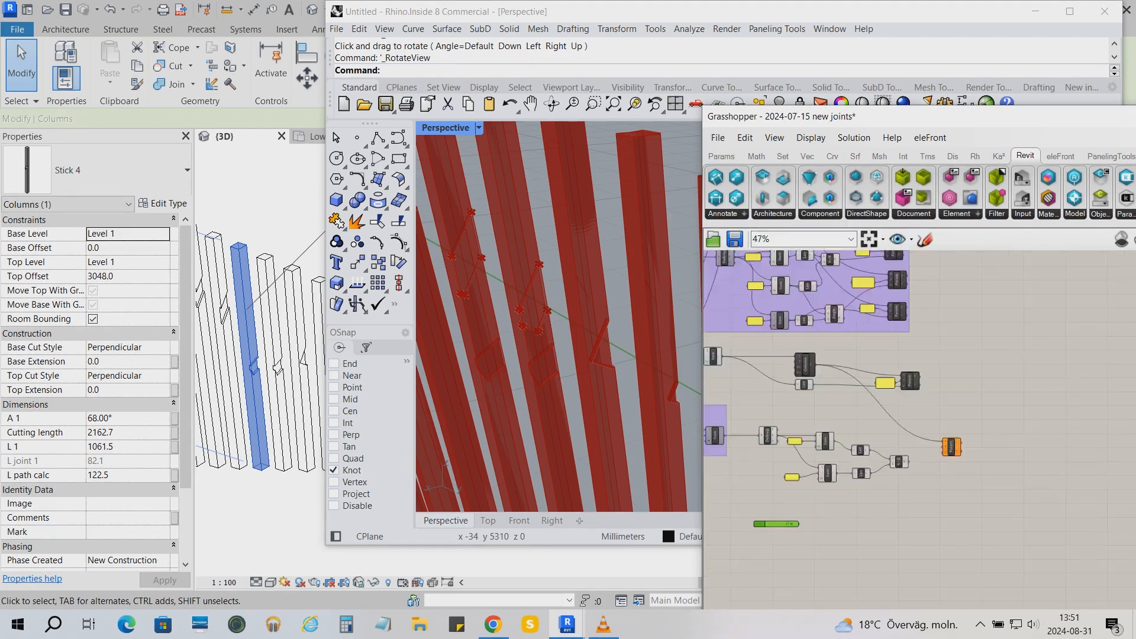
scroll(846, 396, "up", 7)
left_click(935, 340)
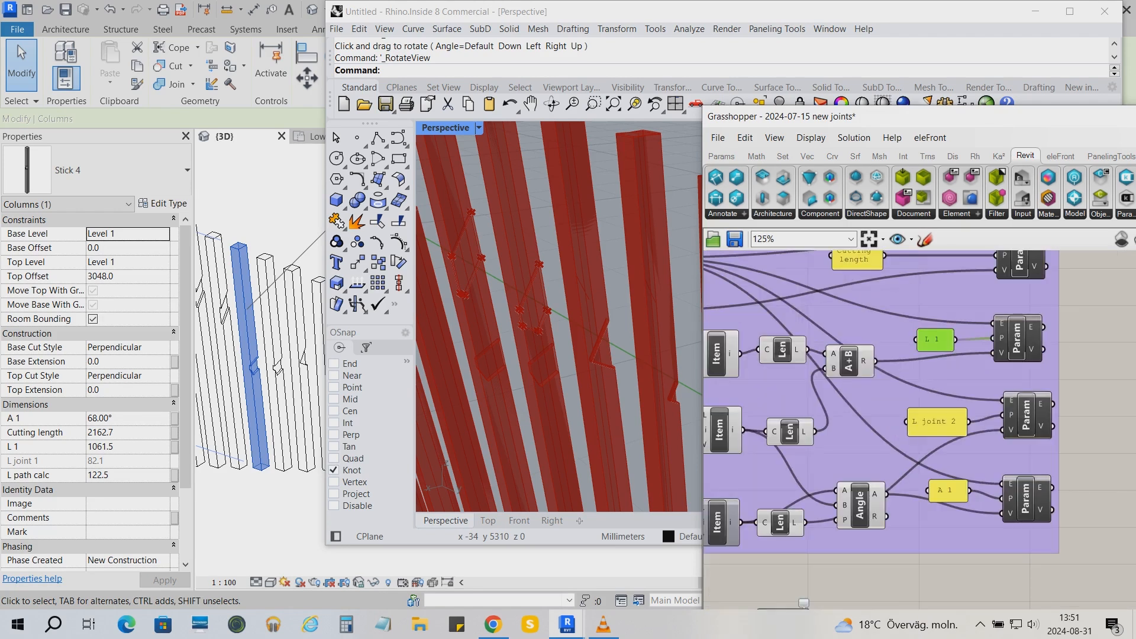
scroll(912, 327, "down", 4)
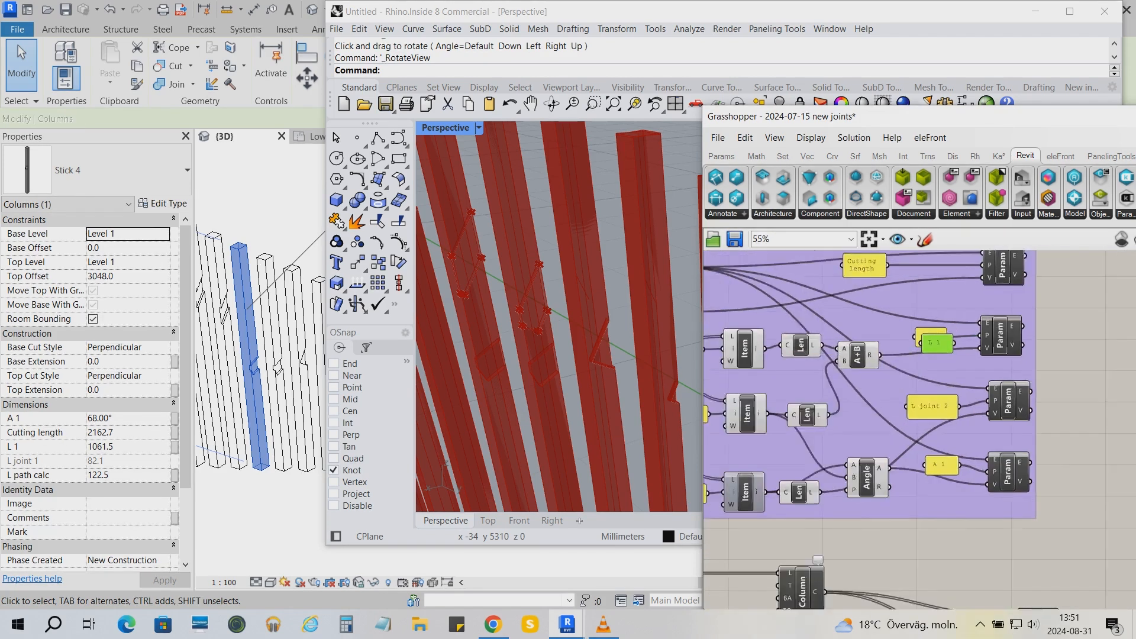
scroll(1006, 559, "up", 5)
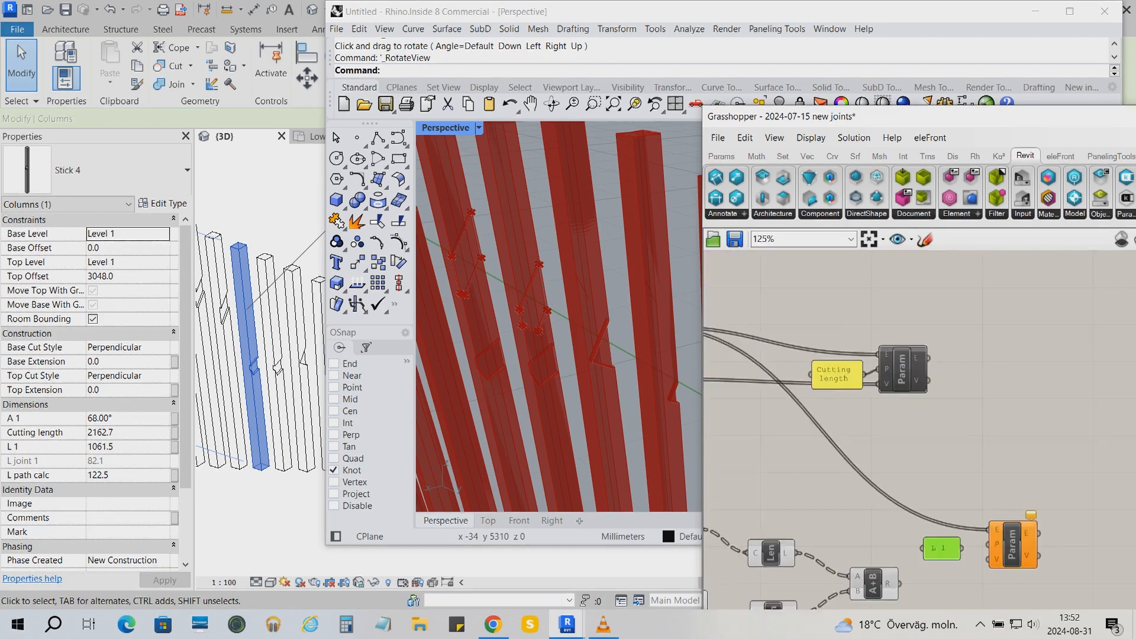
- Connect the L 1 panel to the new Param component's P input and the addition result to its V input
scroll(917, 426, "up", 2)
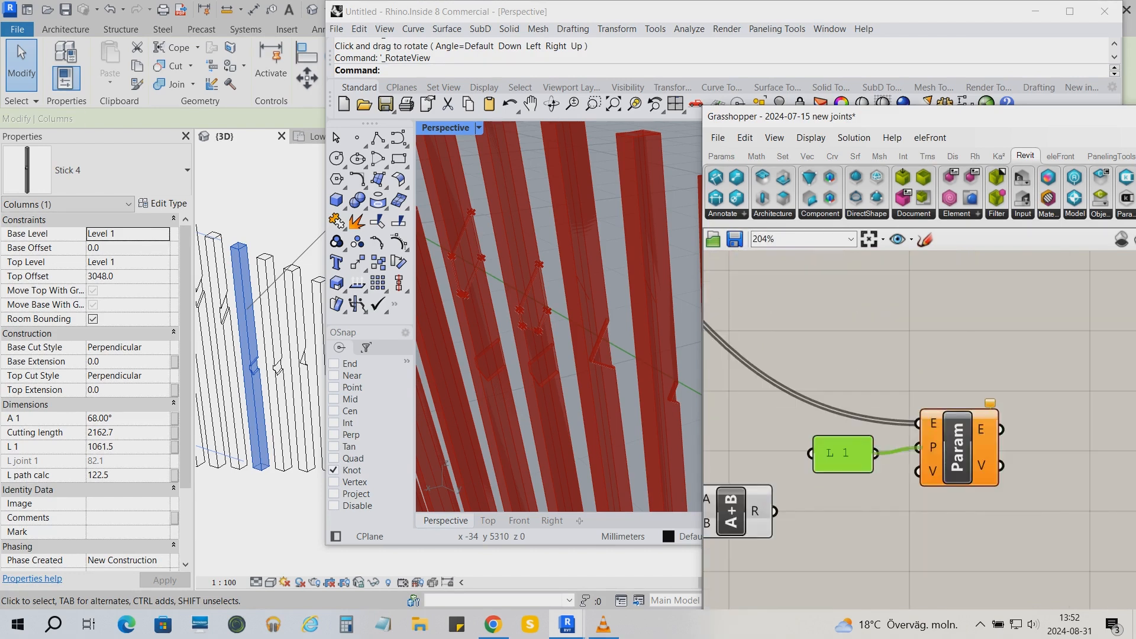
left_click_drag(774, 511, 918, 472)
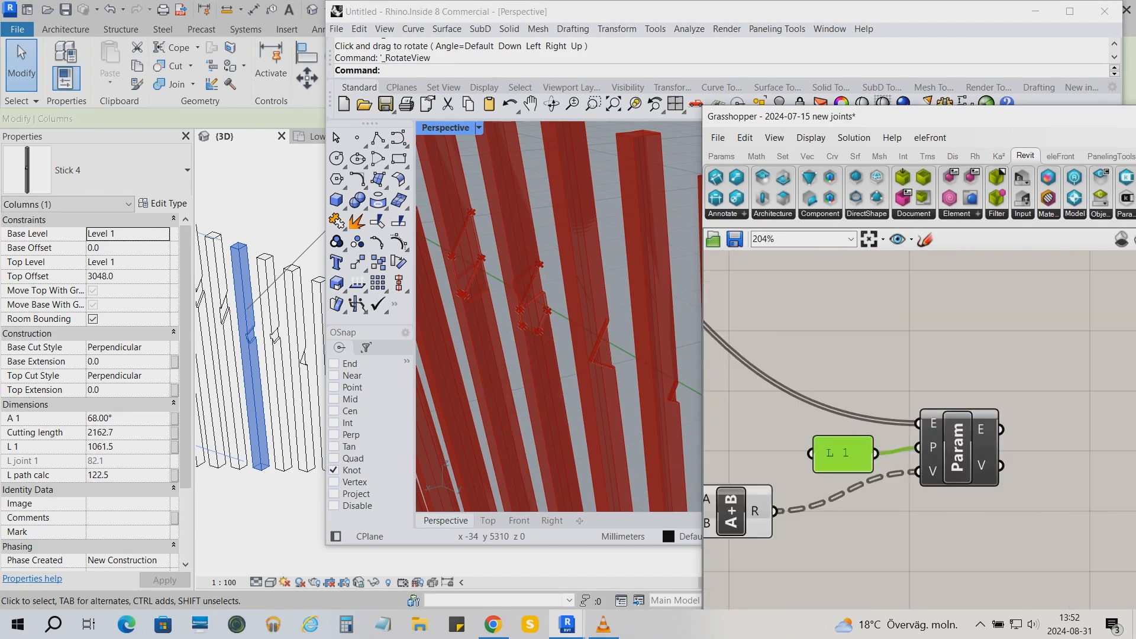
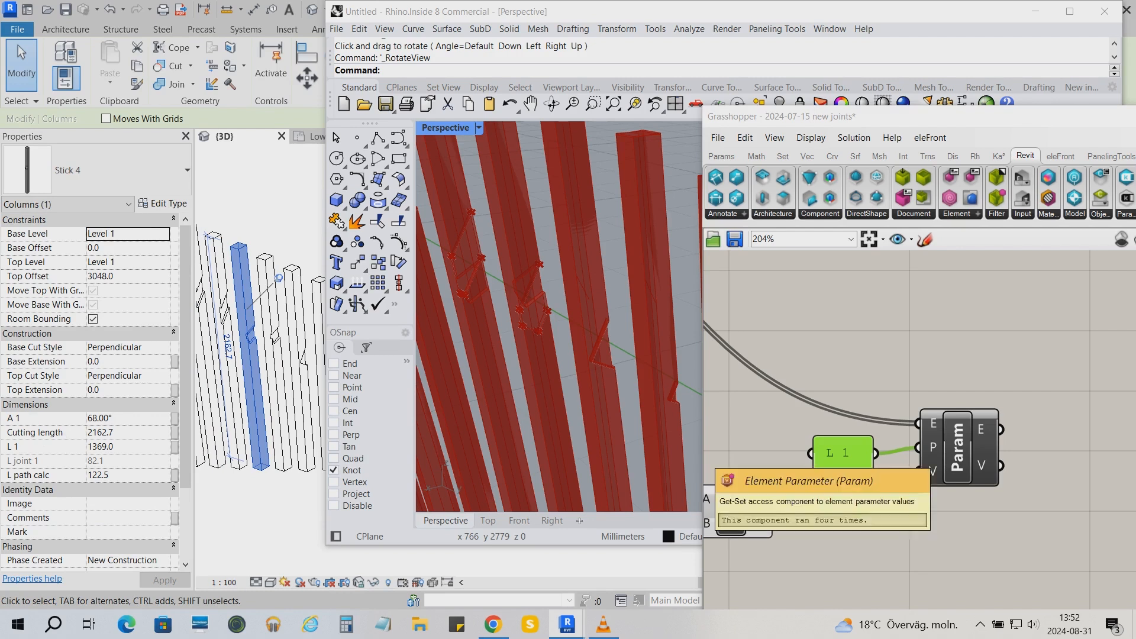
- Add a panel below the L 1 Param component and feed it the addition result
scroll(968, 401, "down", 2)
left_click(721, 156)
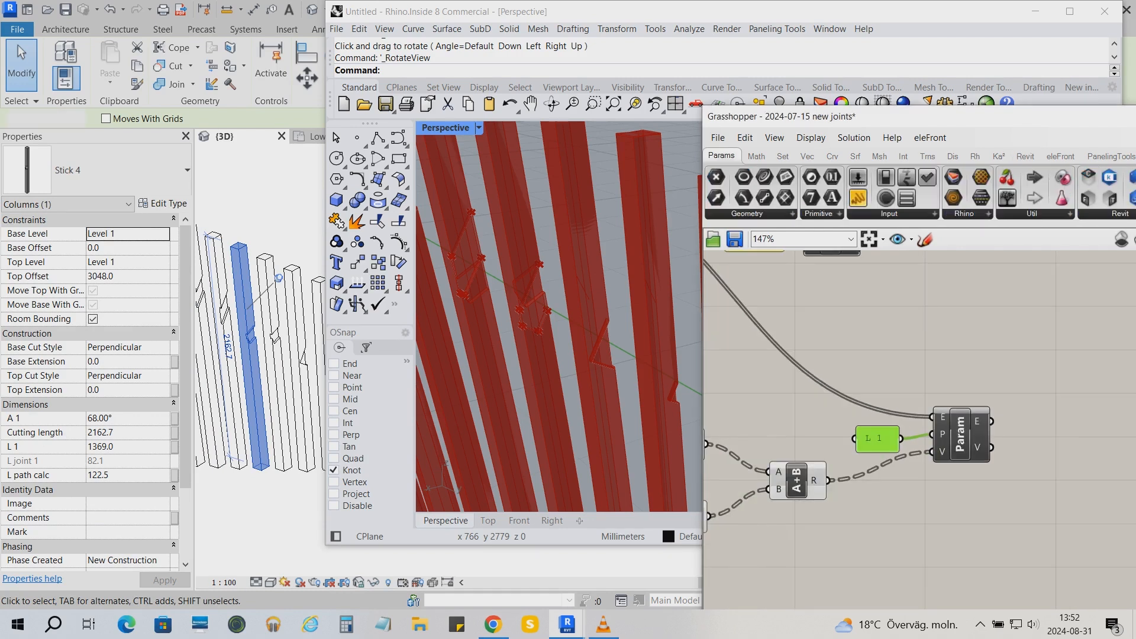
left_click(858, 197)
left_click(852, 478)
left_click_drag(828, 480, 950, 518)
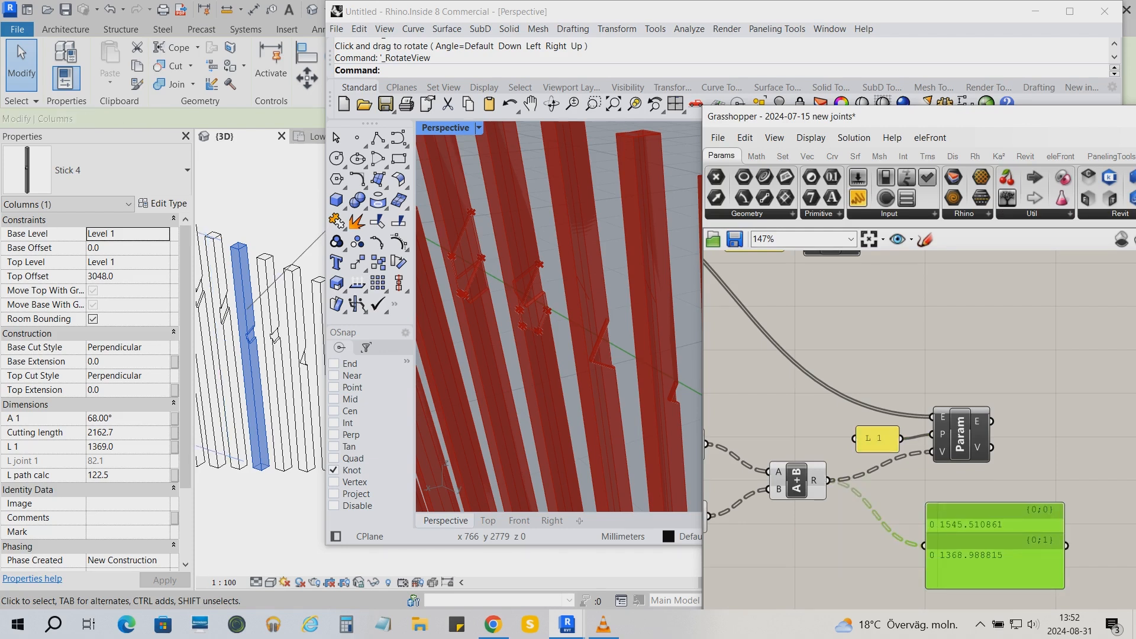
- Add a second panel and connect the Column component's output to it
left_click(858, 198)
left_click(893, 302)
scroll(967, 482, "down", 5)
scroll(785, 332, "up", 1)
scroll(734, 311, "up", 1)
left_click_drag(790, 368, 1056, 482)
scroll(801, 349, "down", 1)
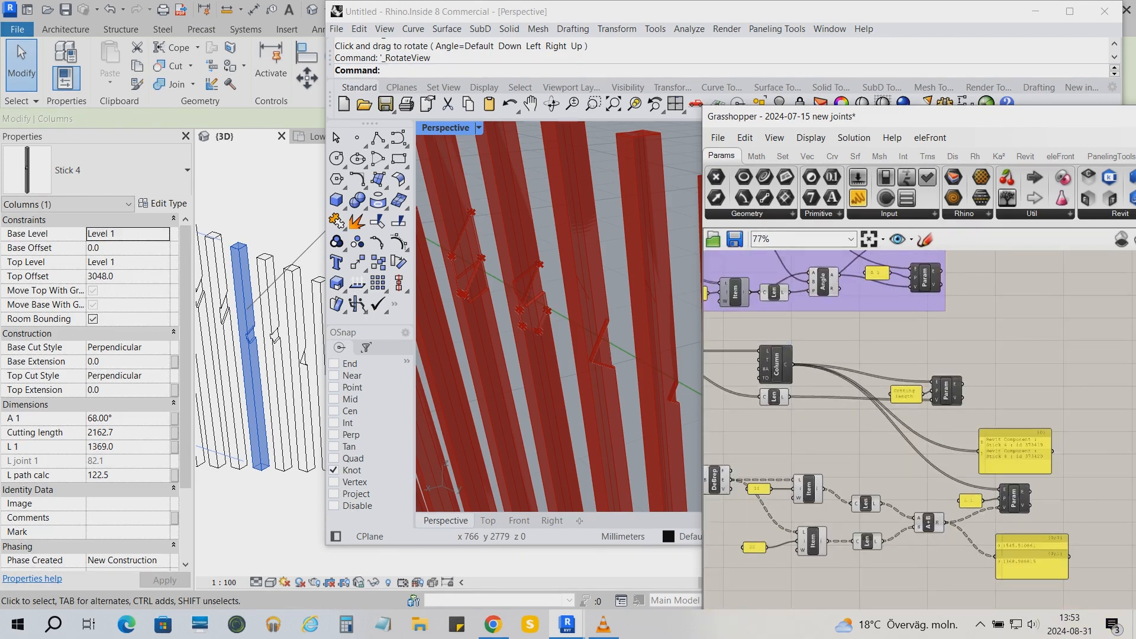
- Move the Column output panel next to the addition result panel to compare their data structures
scroll(1133, 537, "up", 2)
left_click_drag(917, 393, 1108, 485)
right_click_drag(929, 466, 882, 466)
scroll(881, 466, "down", 2)
left_click_drag(902, 533, 902, 523)
left_click(1000, 472)
left_click_drag(1000, 473, 999, 506)
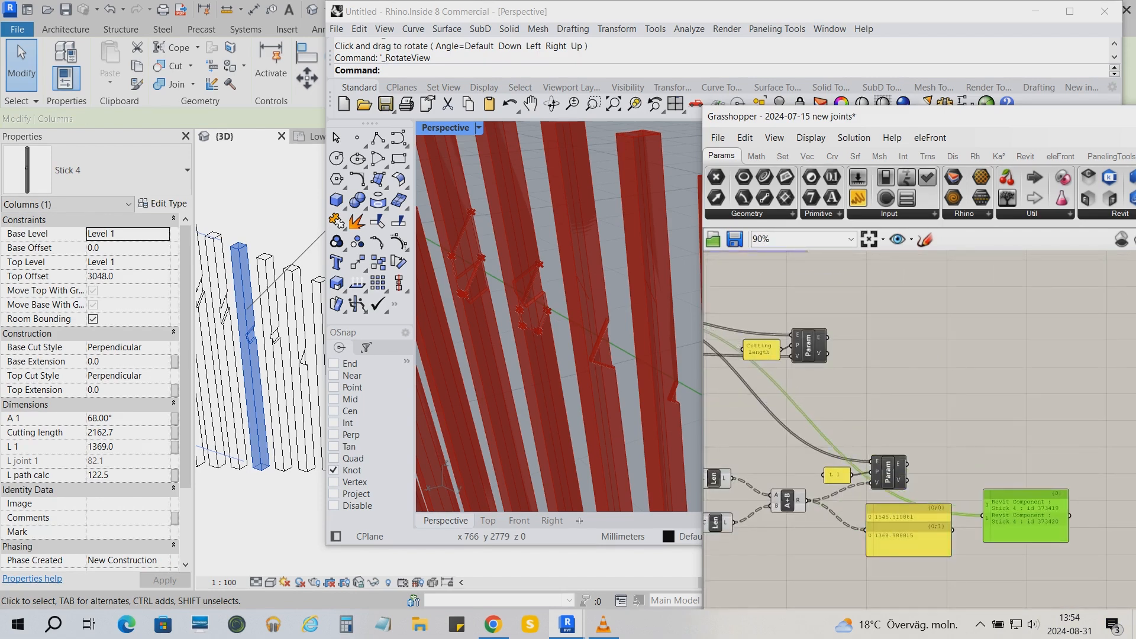
scroll(890, 544, "up", 2)
left_click_drag(924, 502, 904, 525)
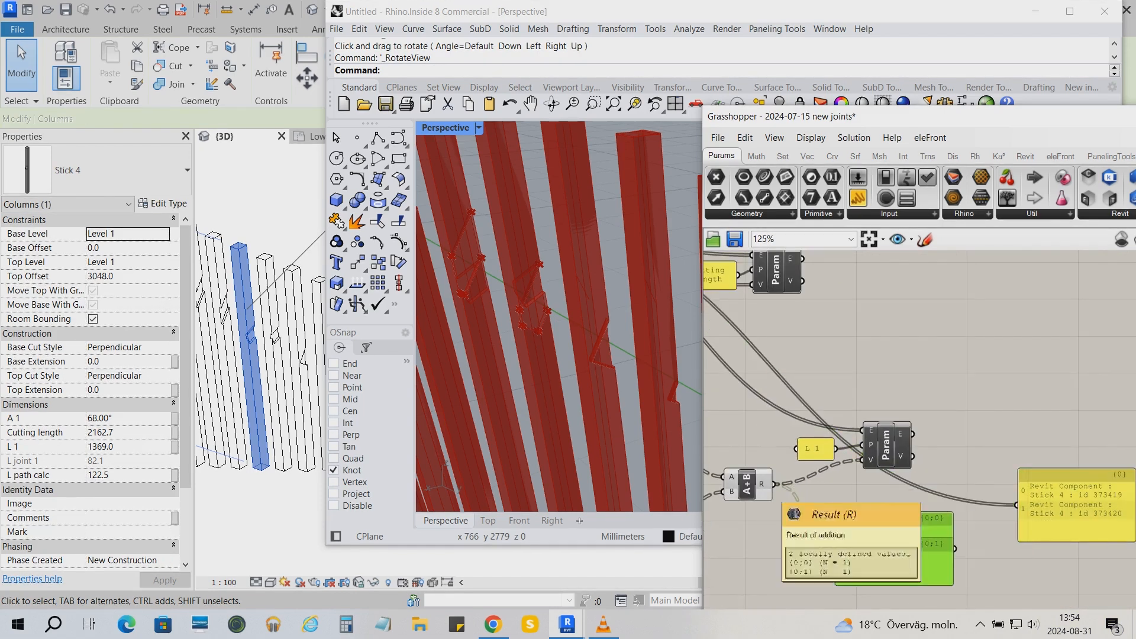
- Flatten the Addition component's R output and delete the two checking panels
right_click(763, 484)
left_click(796, 555)
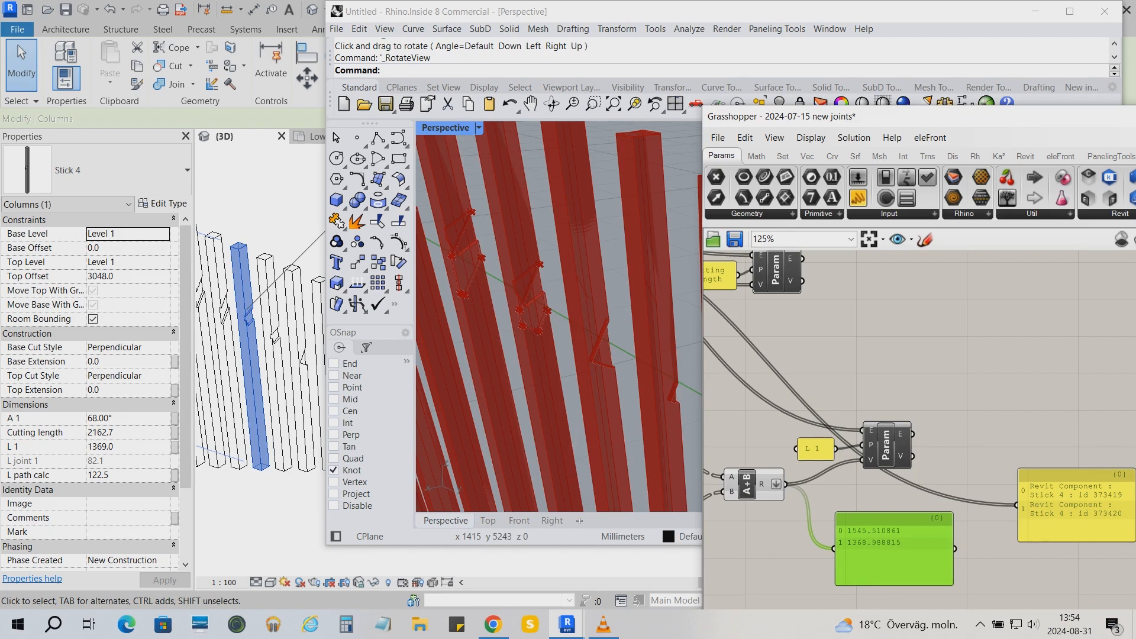
left_click(1075, 506)
key("Delete")
left_click(894, 562)
key("Delete")
- Select the two generated Stick 4 columns in the Revit 3D view one after the other to check their L 1 values
left_click(284, 451)
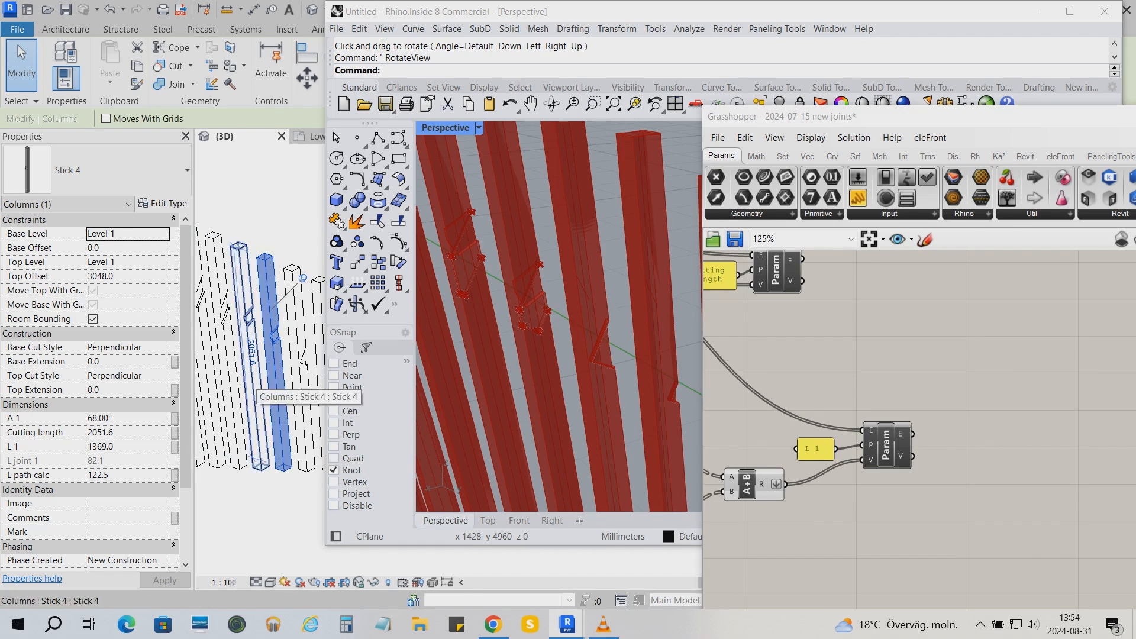
key("Escape")
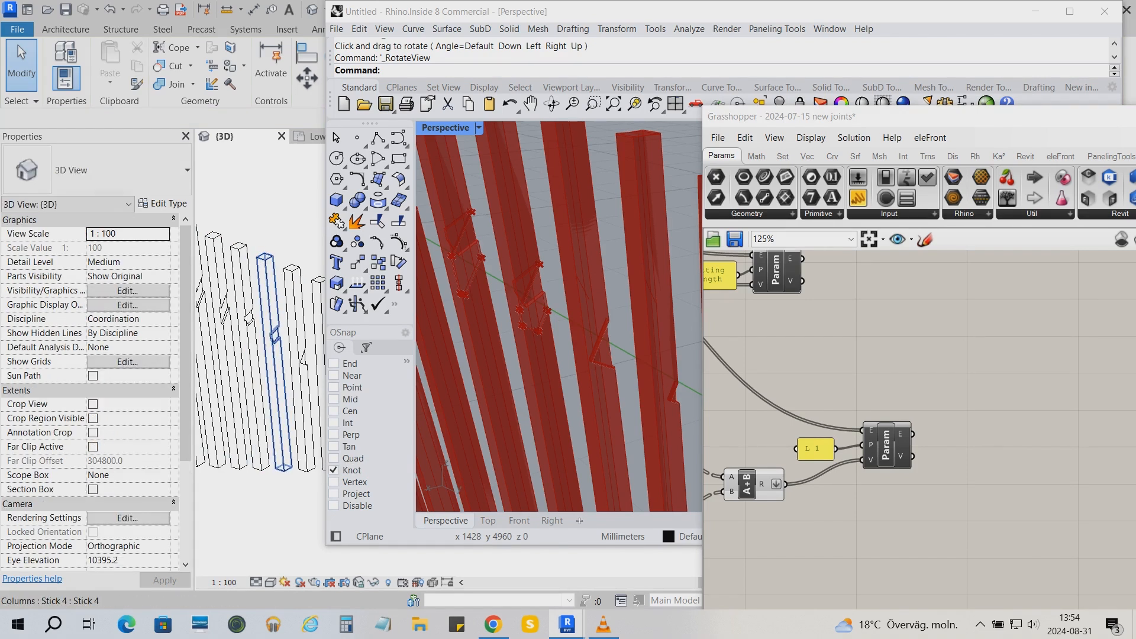
left_click(251, 362)
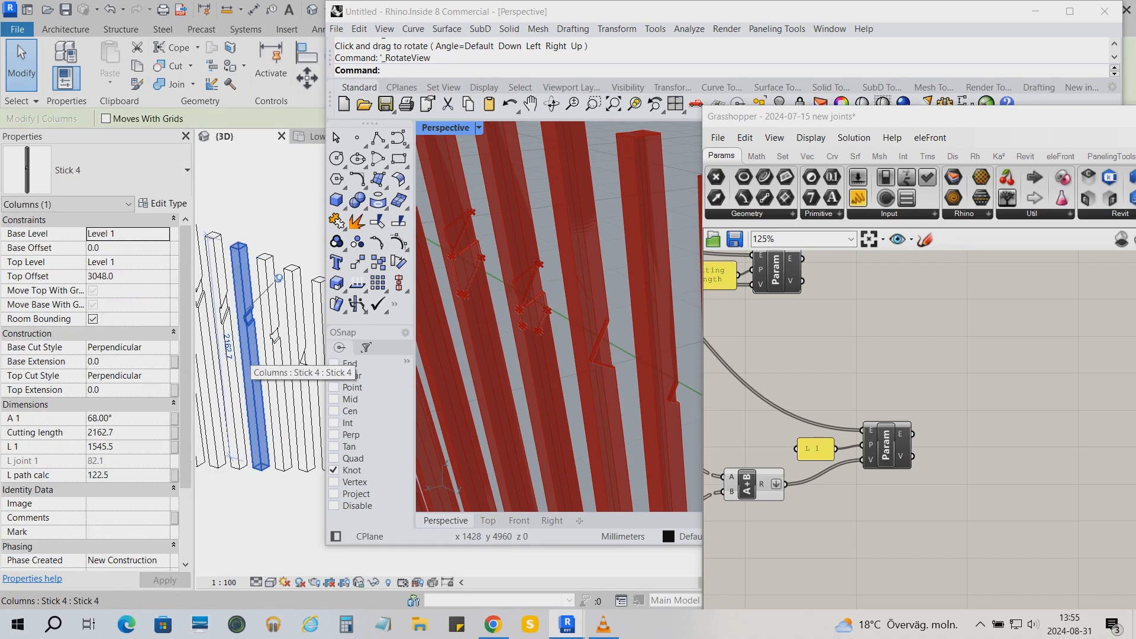
scroll(791, 314, "down", 2)
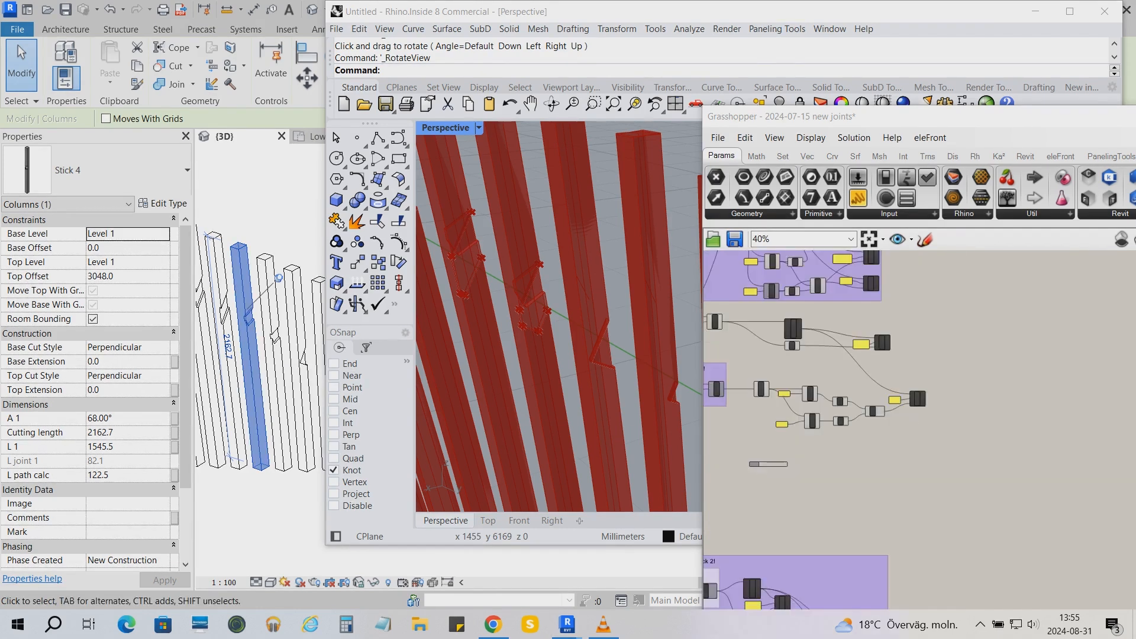
scroll(791, 314, "down", 2)
double_click(809, 349)
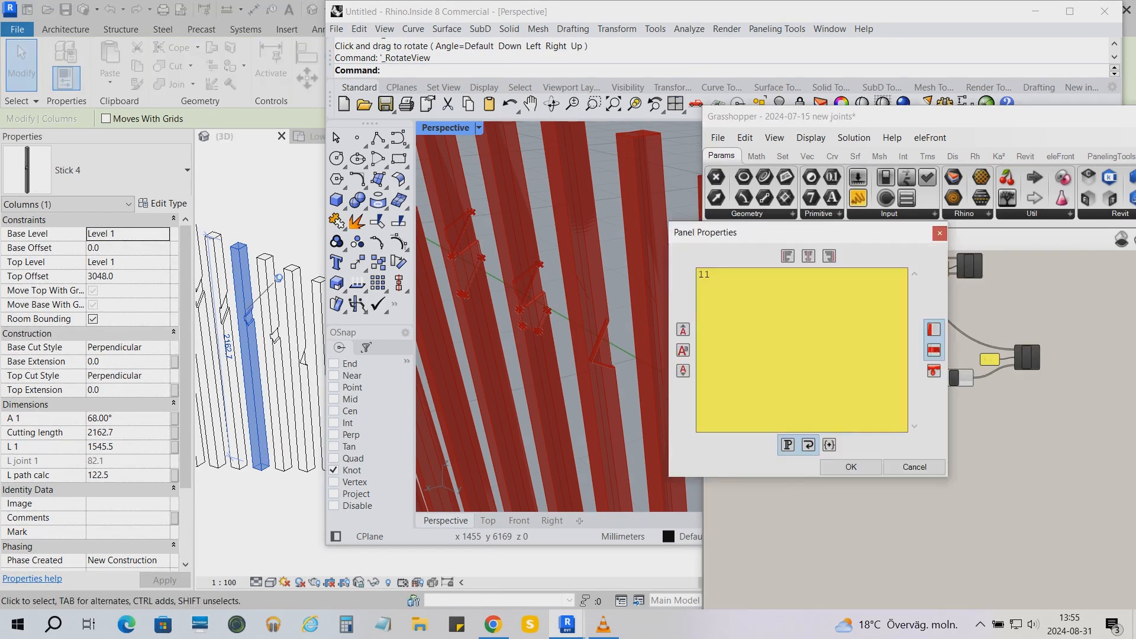
key("Escape")
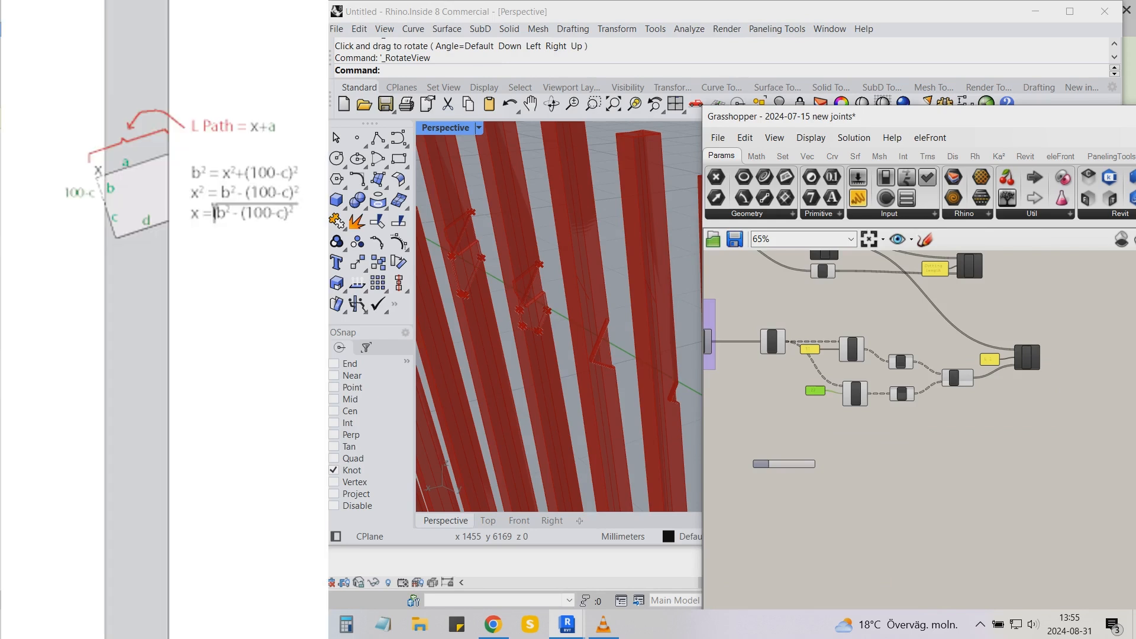
- Tidy the layout of the edge Item, Length and Addition components and their index panels
scroll(928, 388, "down", 2)
mouse_move(953, 313)
left_mouse_down()
mouse_move(989, 305)
mouse_move(960, 305)
left_mouse_up()
left_click_drag(863, 316, 866, 316)
left_click_drag(945, 383, 942, 382)
left_click_drag(920, 411, 847, 351)
left_click_drag(881, 364, 881, 352)
left_click_drag(1029, 431, 940, 343)
left_click_drag(942, 383, 946, 366)
left_click(883, 380)
- Copy the lower edge Item component below the others and drive its index with the Index slider to locate edge a
scroll(898, 384, "up", 5)
left_click_drag(857, 375, 868, 507, "alt")
left_click_drag(794, 520, 847, 506)
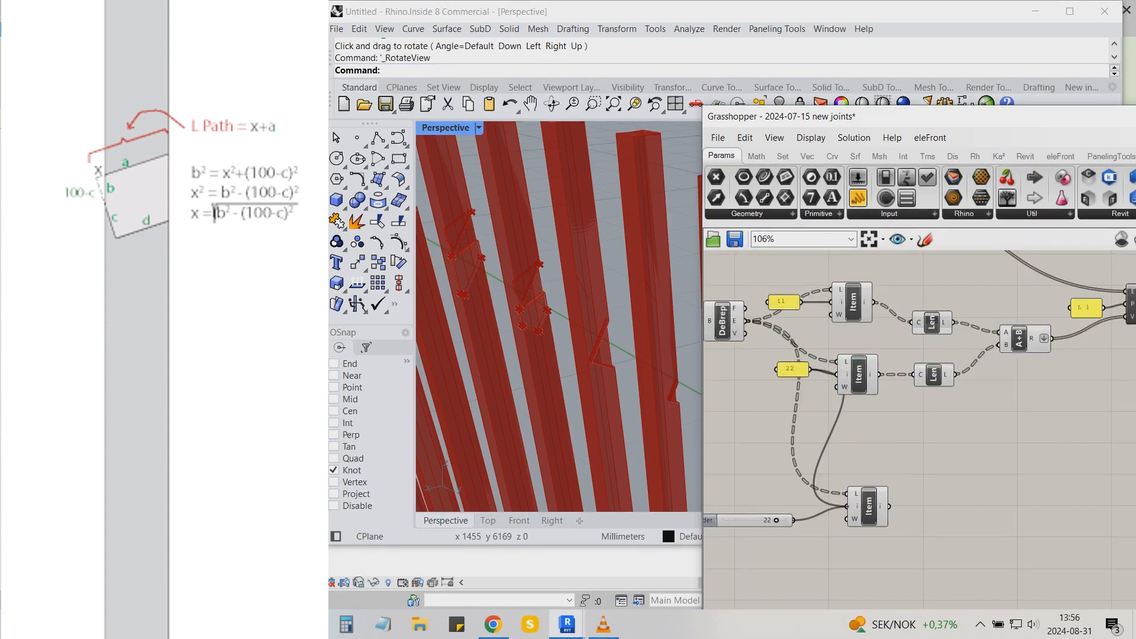
left_click_drag(710, 520, 726, 512)
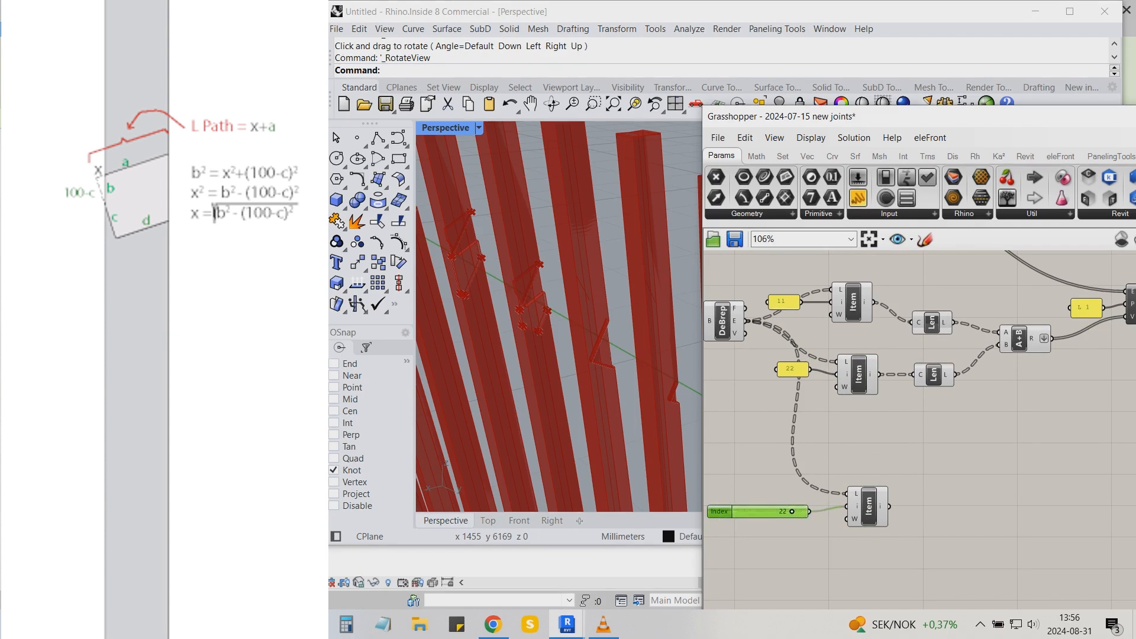
left_click(869, 507)
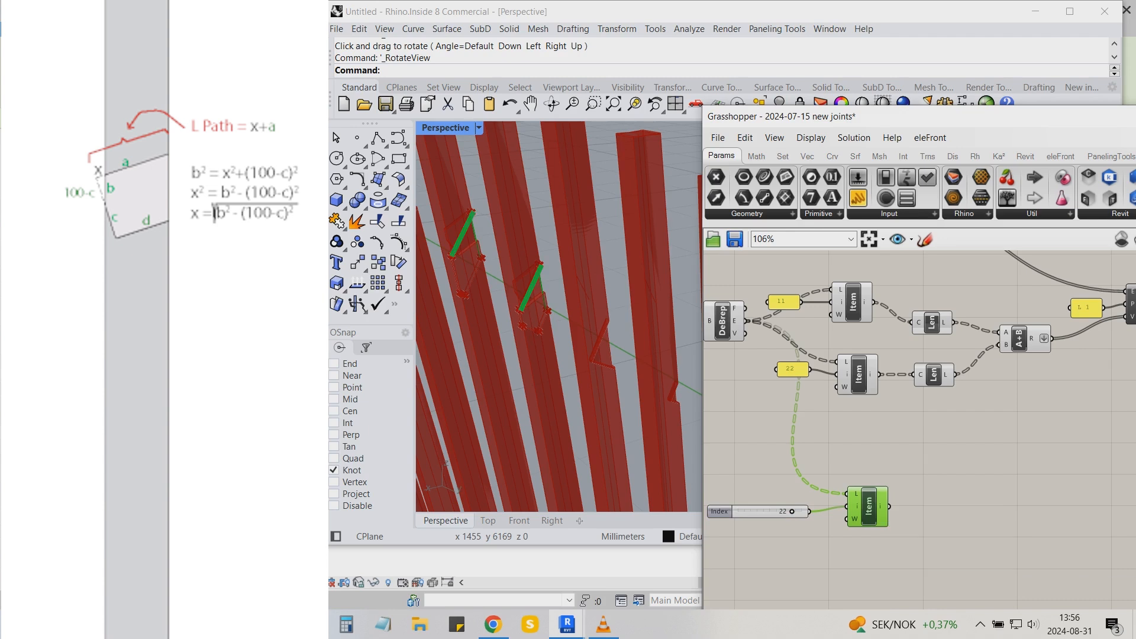
left_click_drag(791, 511, 780, 511)
- Copy the 22 panel beside the copied Item component, set it to 17, and replace the Index slider with it
left_click(791, 369)
left_click_drag(791, 369, 779, 486)
double_click(780, 486)
type("17")
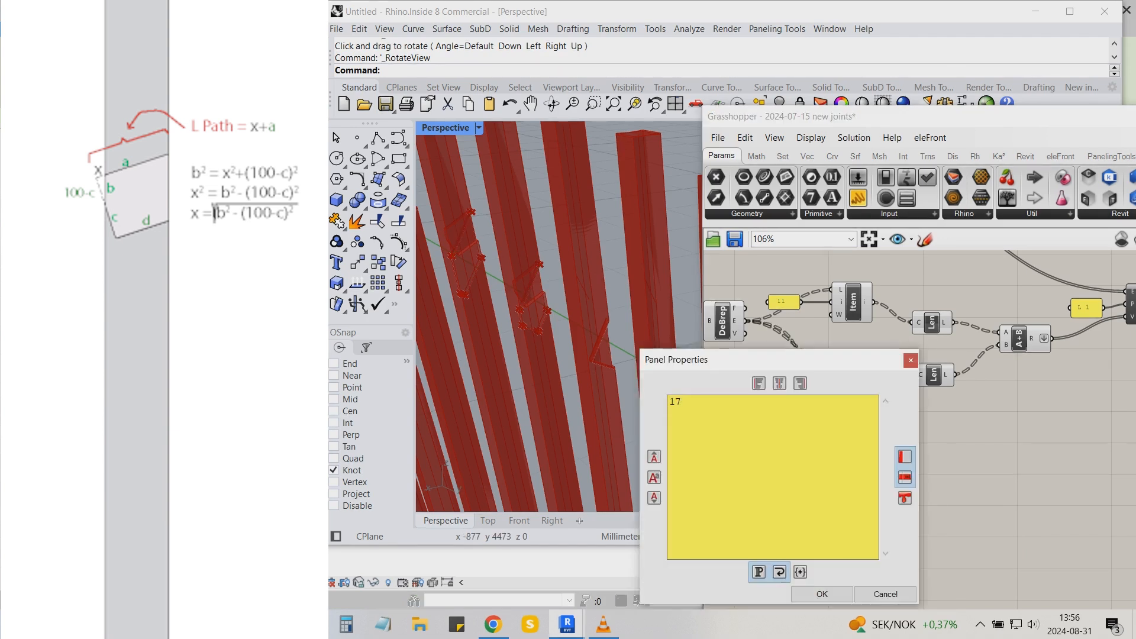
left_click(822, 594)
left_click(763, 512)
key("Delete")
left_click(779, 487)
left_click_drag(779, 488, 813, 506)
- Add a Scribble with the text "a" above the Item component with index 17
double_click(987, 468)
type("scribble")
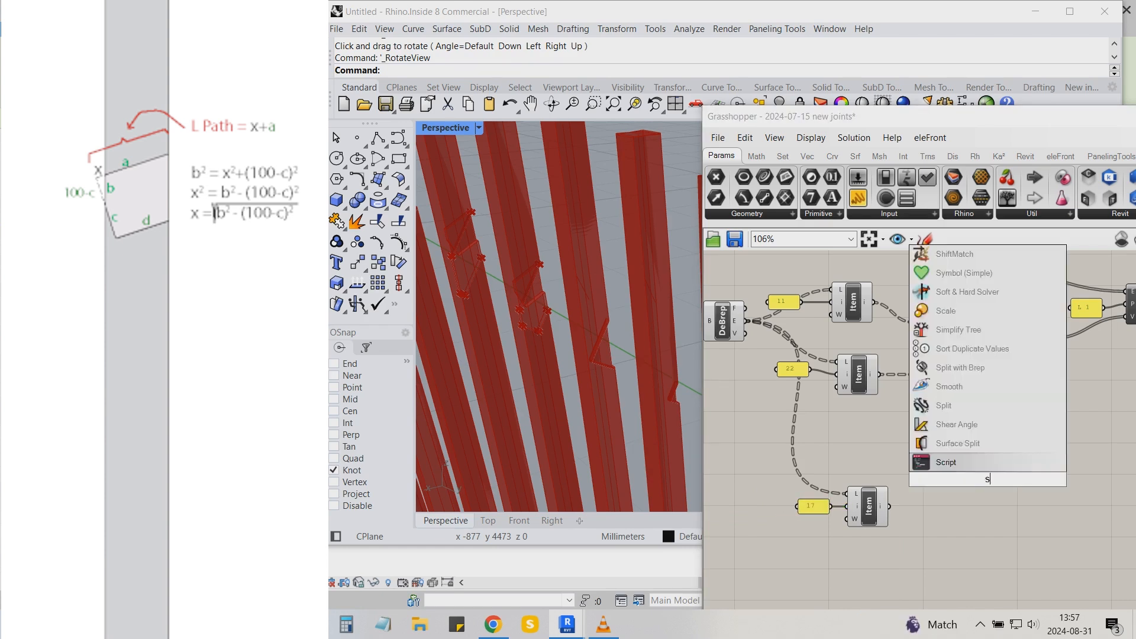
key("Return")
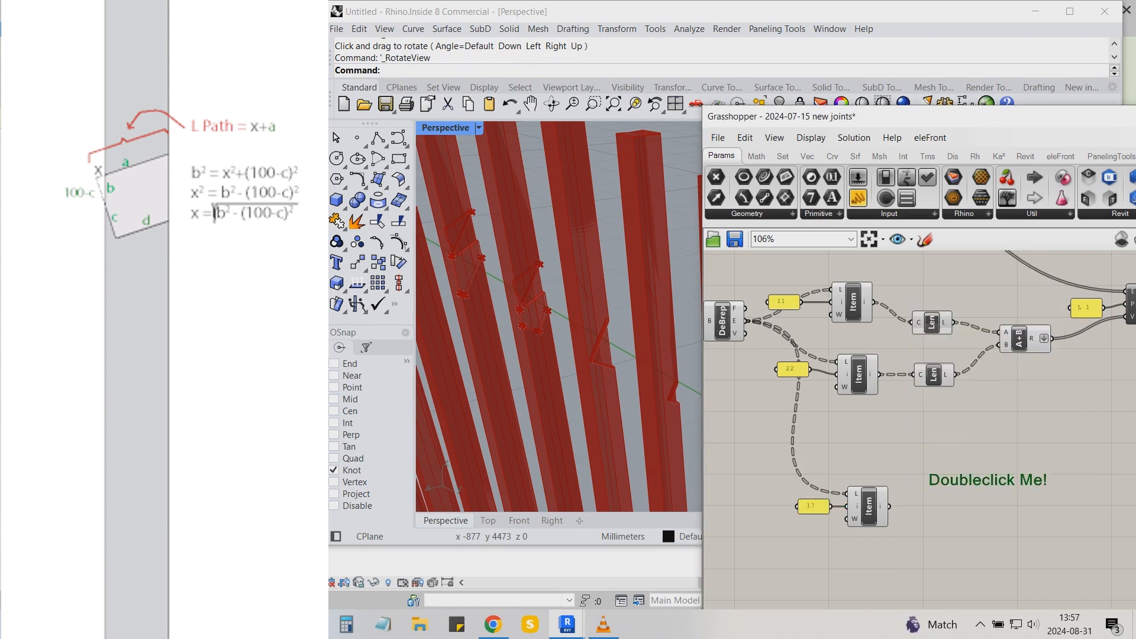
double_click(987, 479)
type("a")
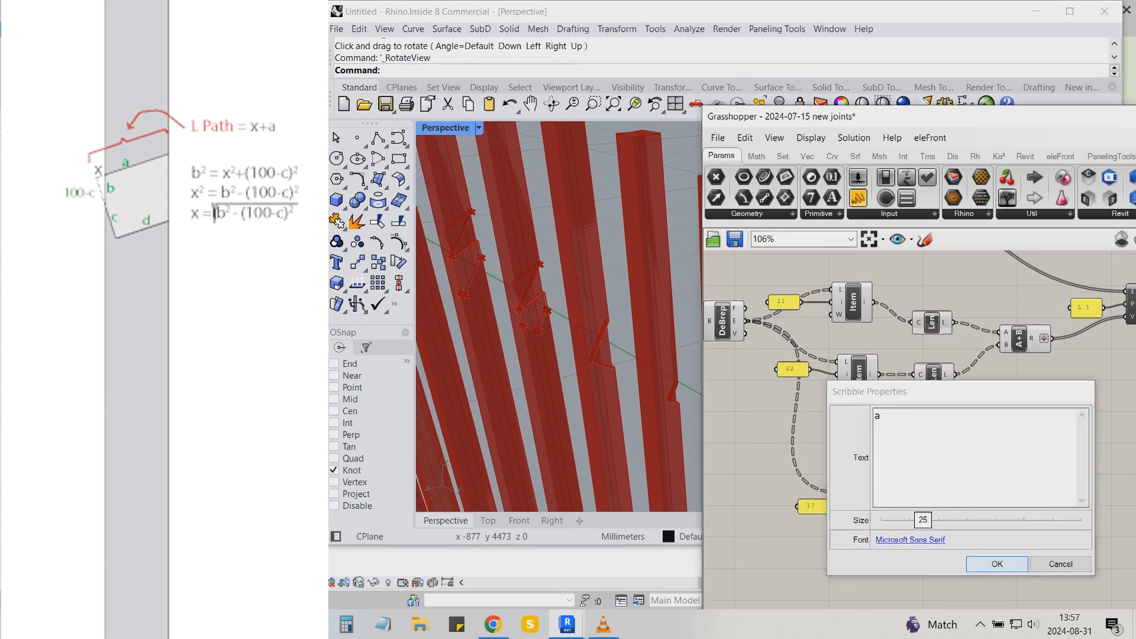
left_click(997, 563)
- Group the "a" Scribble, the 17 panel and their Item component
left_click_drag(923, 573, 787, 451)
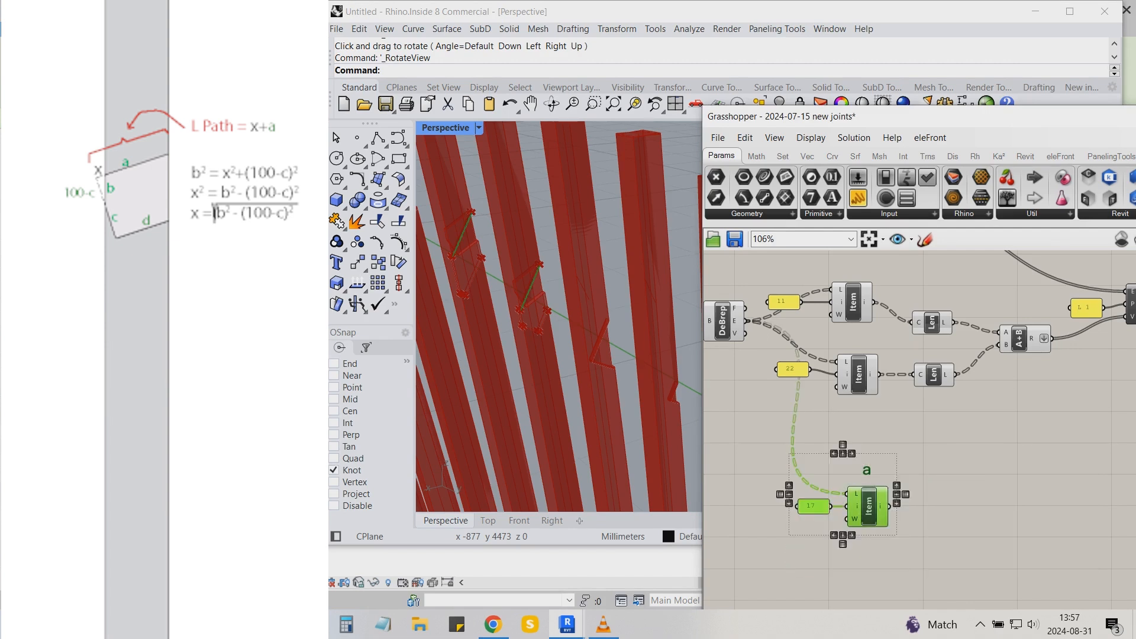
key("ctrl+g")
left_click(820, 445)
scroll(821, 446, "down", 2)
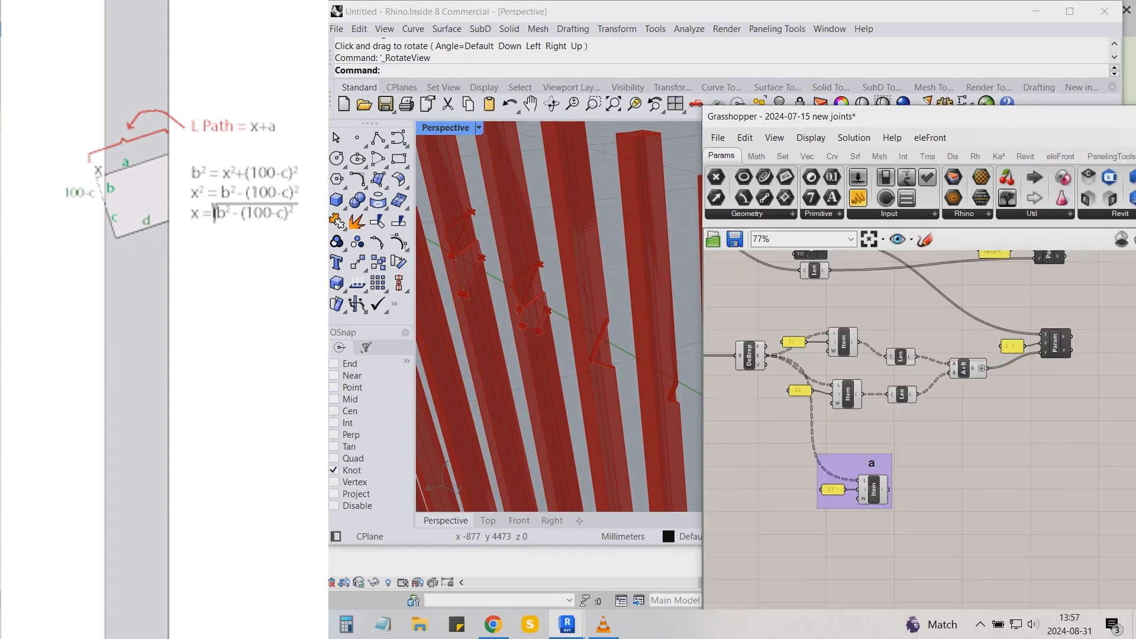
scroll(884, 549, "up", 2)
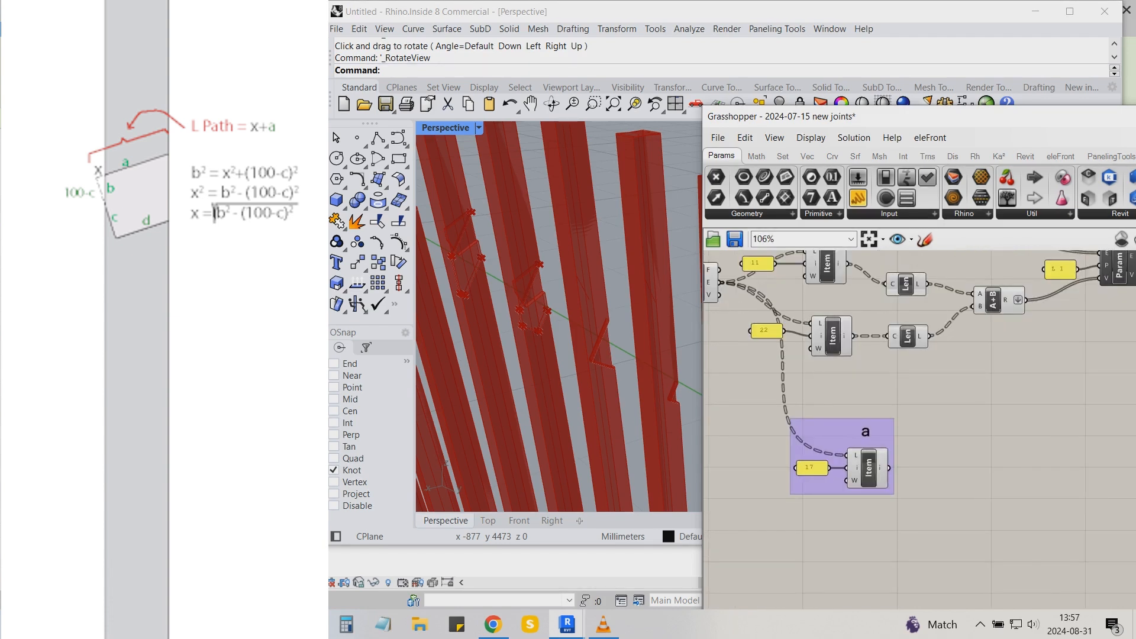
- Duplicate the "a" group and place the copy below the original
left_click_drag(950, 541, 753, 404)
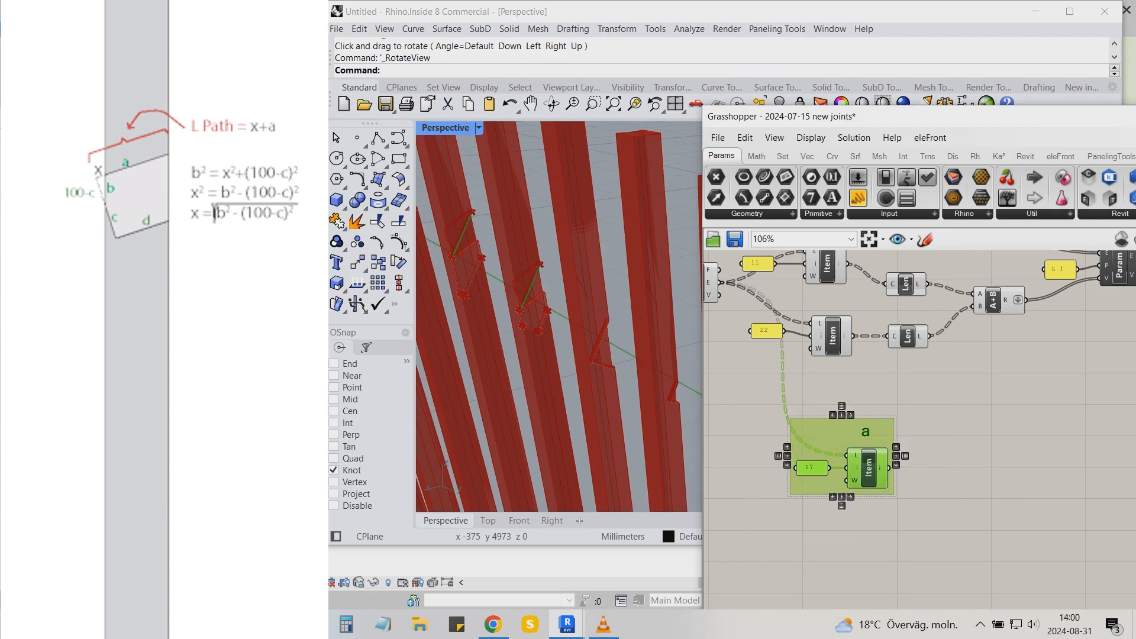
key("ctrl+c")
key("ctrl+v")
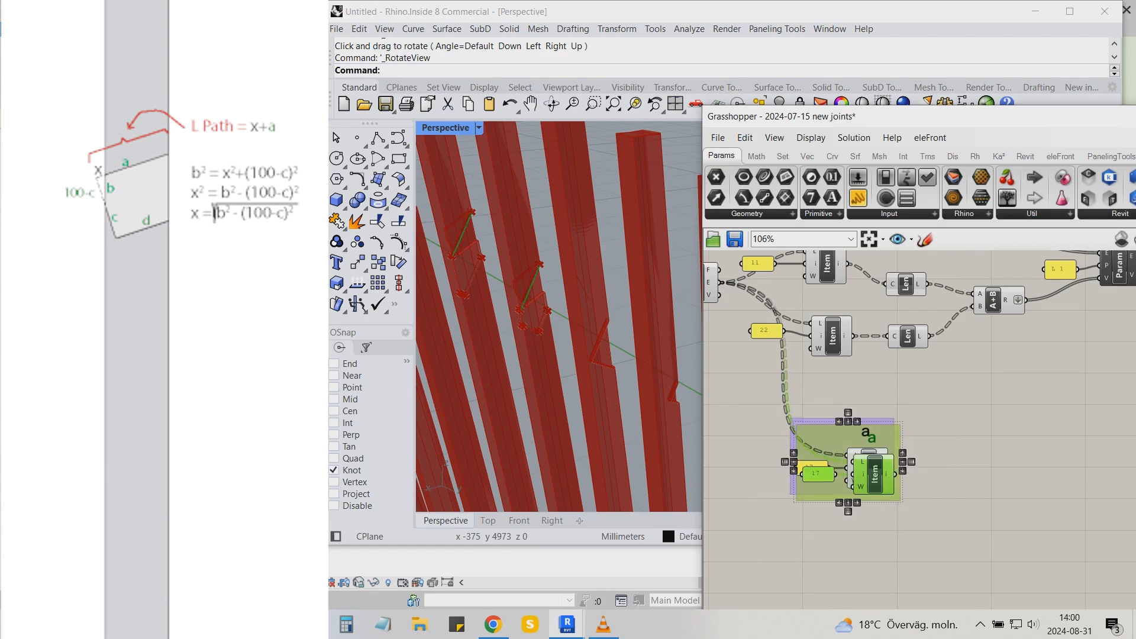
left_click_drag(828, 447, 839, 542)
left_click(952, 520)
- Change the copied group's Scribble text to "b"
double_click(883, 533)
key("BackSpace")
type("b")
left_click(921, 592)
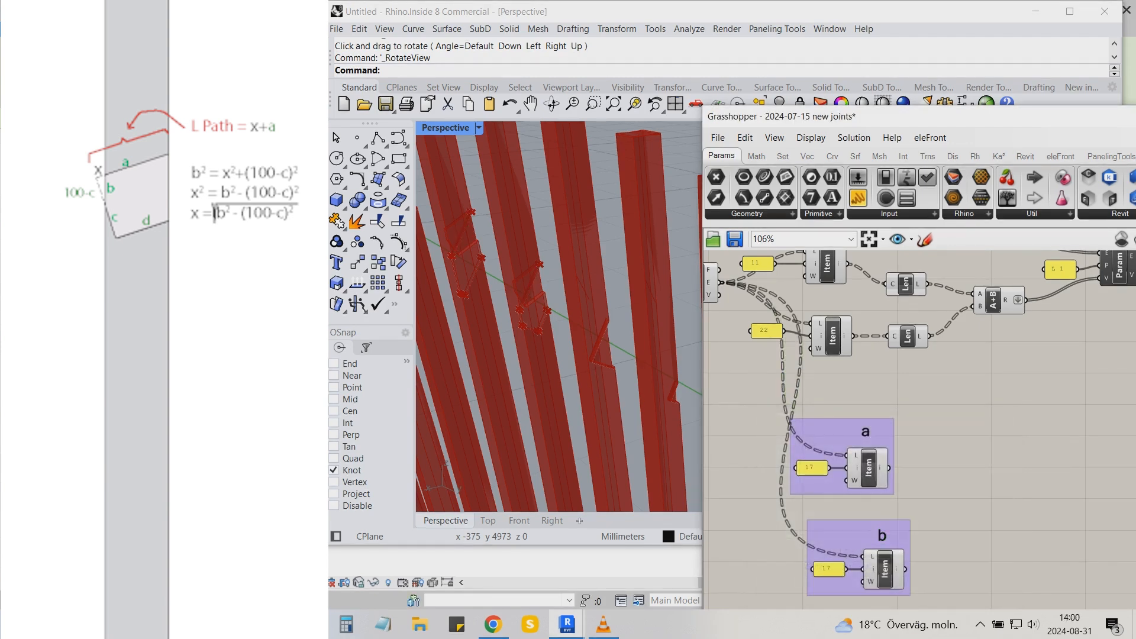
- Add a number slider beside the b group with zero decimal digits and a maximum of 26
left_click(732, 538)
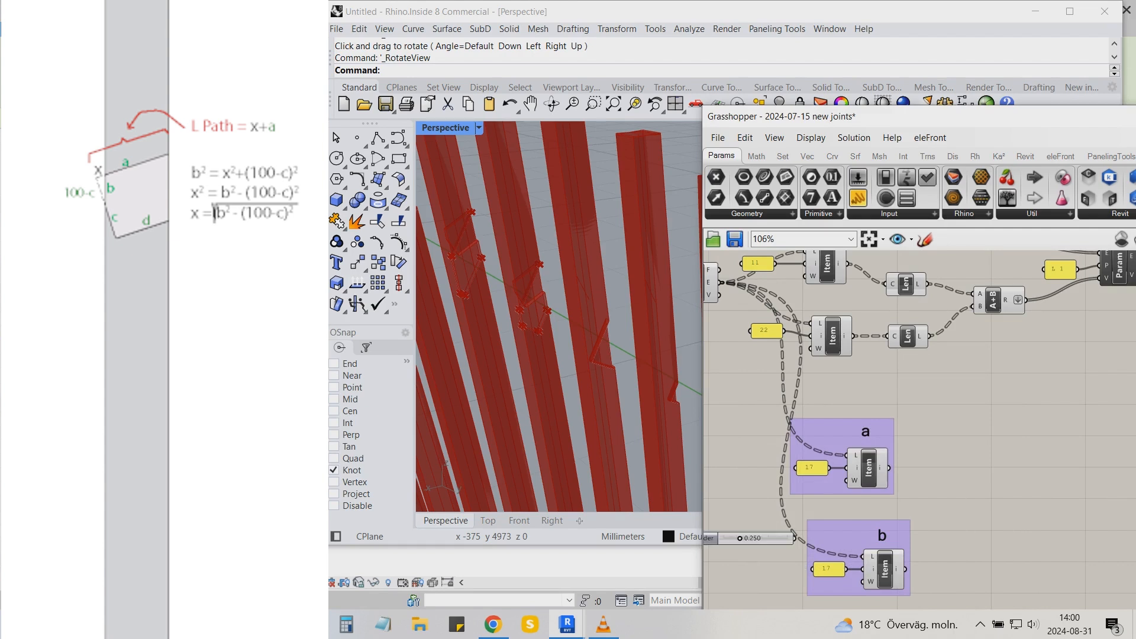
scroll(866, 516, "down", 2)
scroll(747, 533, "up", 2)
double_click(760, 530)
left_click_drag(797, 429, 743, 429)
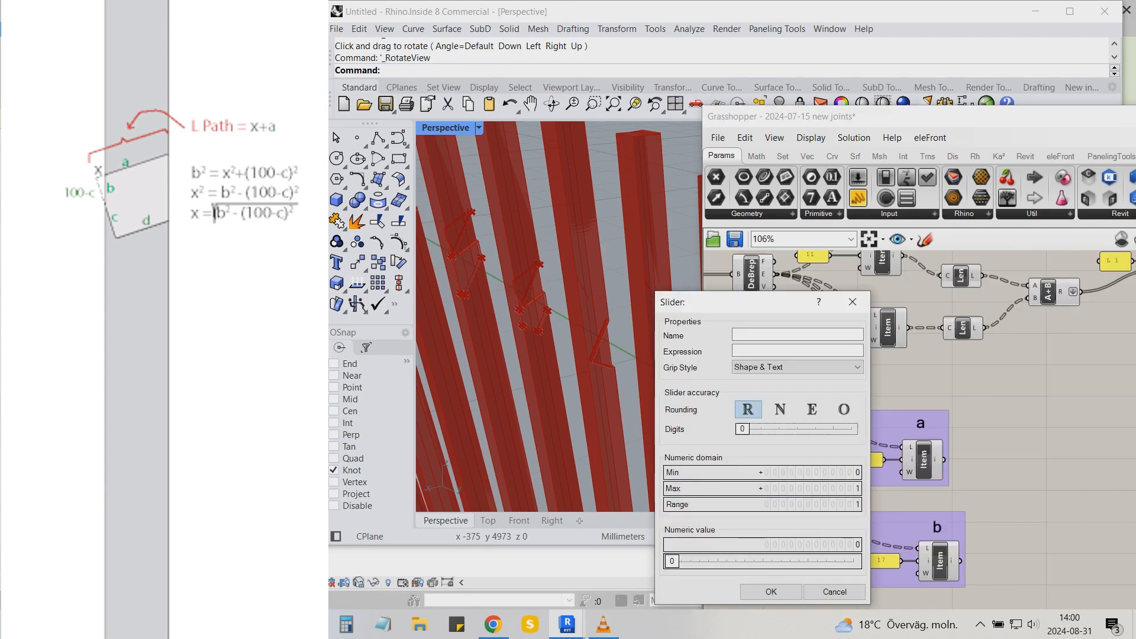
double_click(769, 489)
type("2")
left_click(771, 592)
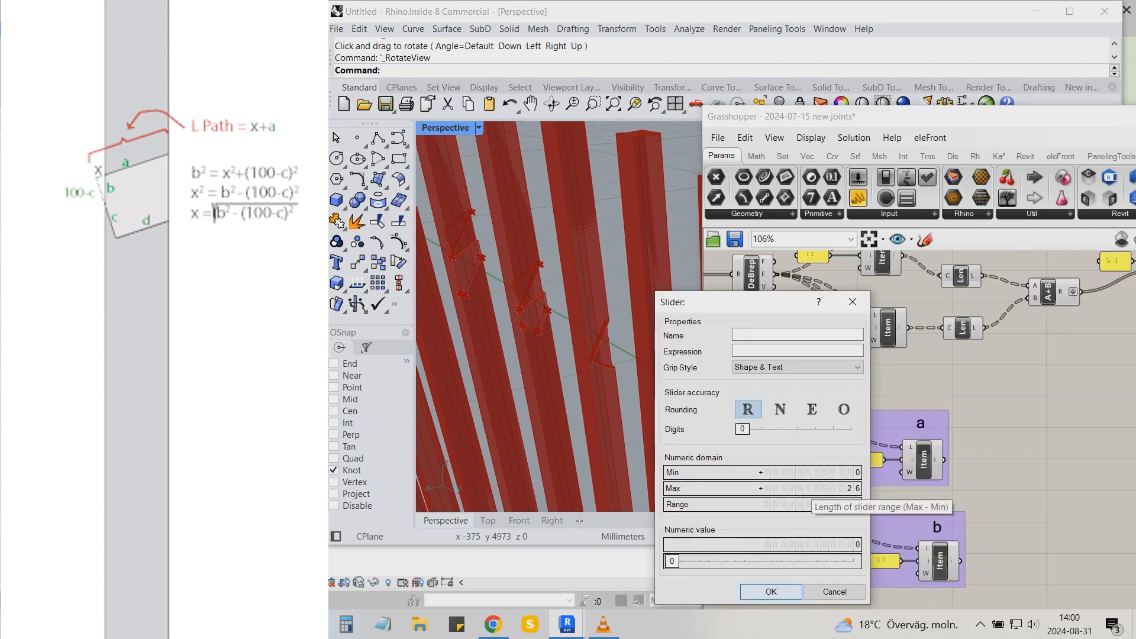
- Connect the slider to the index input of the b group's Item component and set it to 15 to locate edge b
left_click_drag(760, 530, 747, 546)
left_click_drag(838, 547, 919, 561)
left_click(940, 561)
left_click_drag(766, 547, 803, 547)
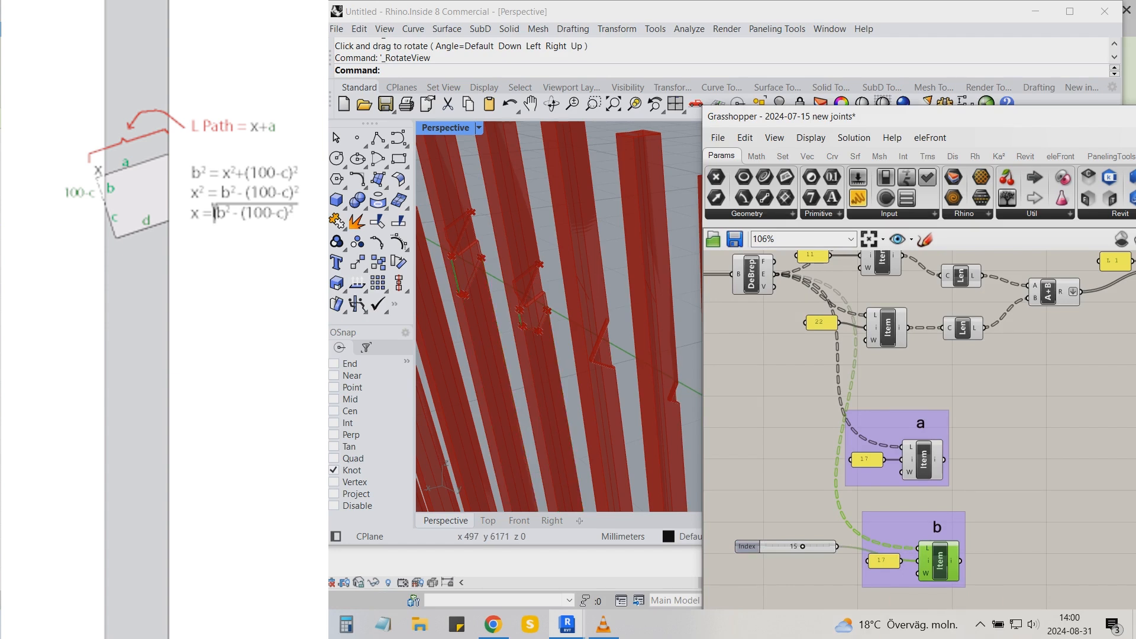
- Set the index panel in the b group to 15
double_click(884, 560)
left_click(791, 402)
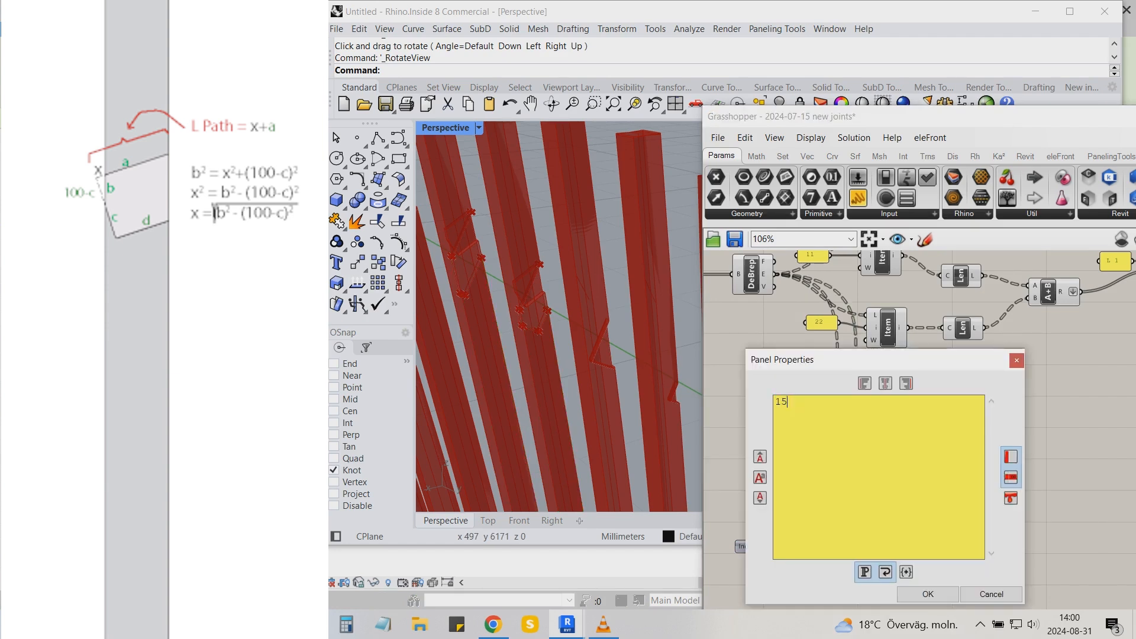
left_click(928, 594)
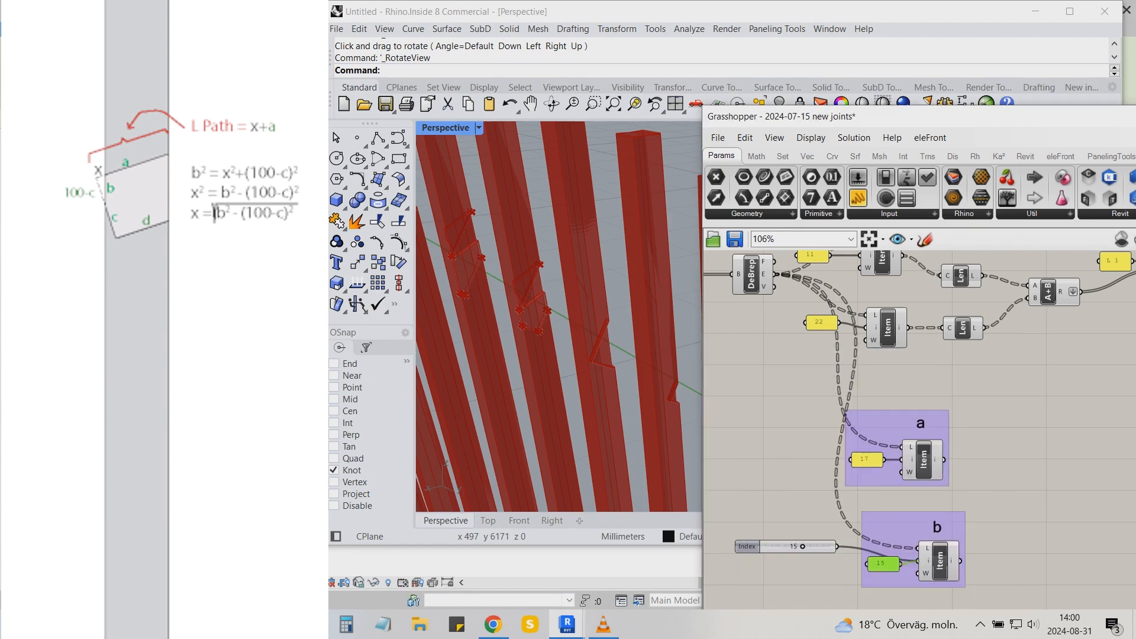
- Duplicate the b group and place the copy directly below it
scroll(814, 382, "down", 3)
left_click_drag(952, 560, 860, 475)
left_click_drag(905, 513, 899, 568)
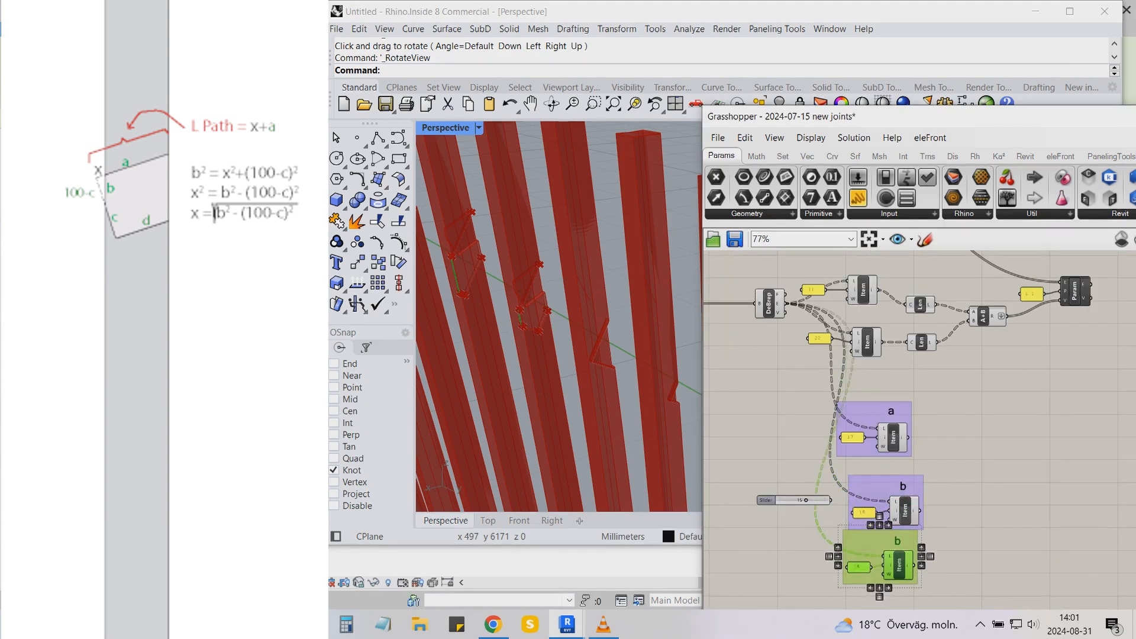
- Connect the number slider to the index input of the lowest group's Item component and set it to 19 to locate edge c
scroll(865, 404, "down", 2)
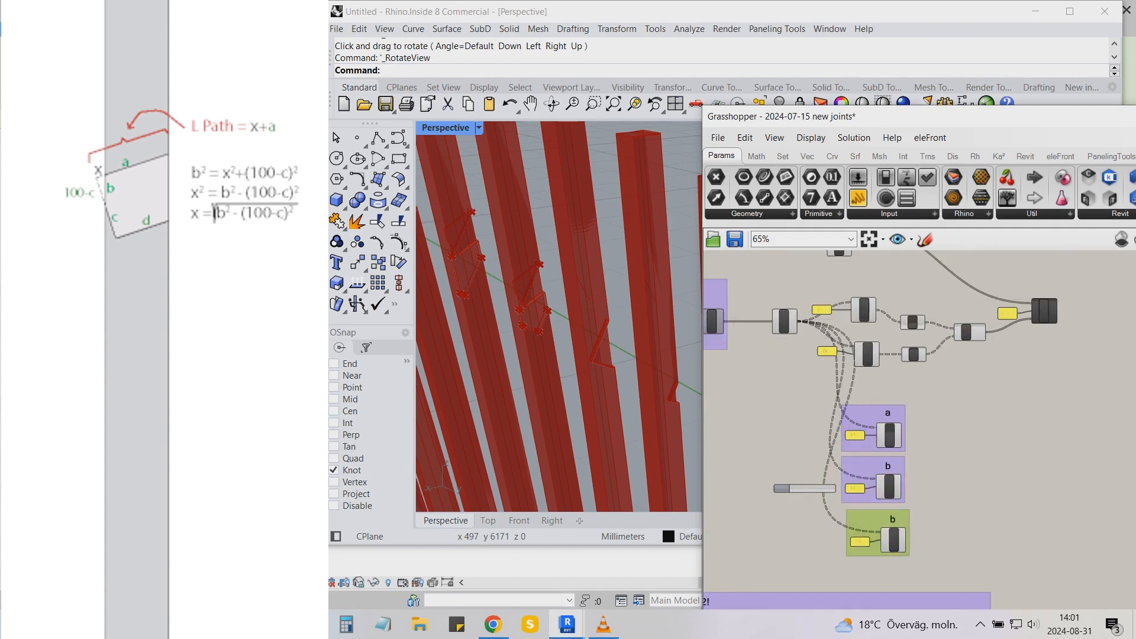
scroll(855, 551, "up", 4)
left_click_drag(803, 403, 892, 513)
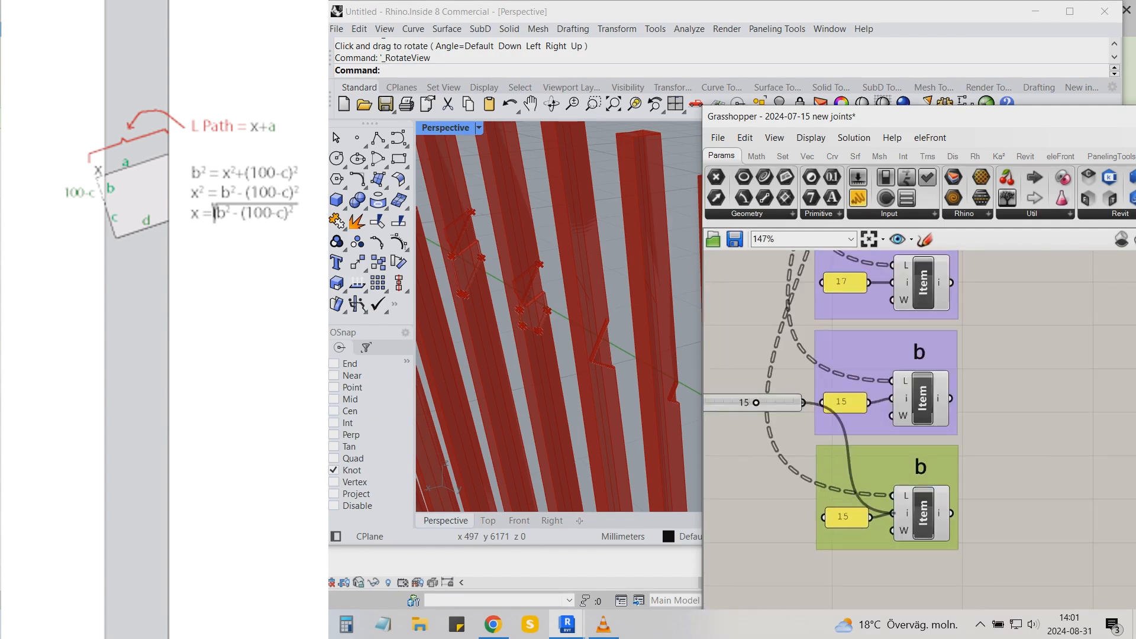
mouse_move(756, 402)
left_mouse_down()
mouse_move(786, 402)
mouse_move(747, 402)
mouse_move(771, 403)
left_mouse_up()
left_click(923, 513)
- Set the index panel in the lowest group to 19 and relabel that group c
double_click(850, 517)
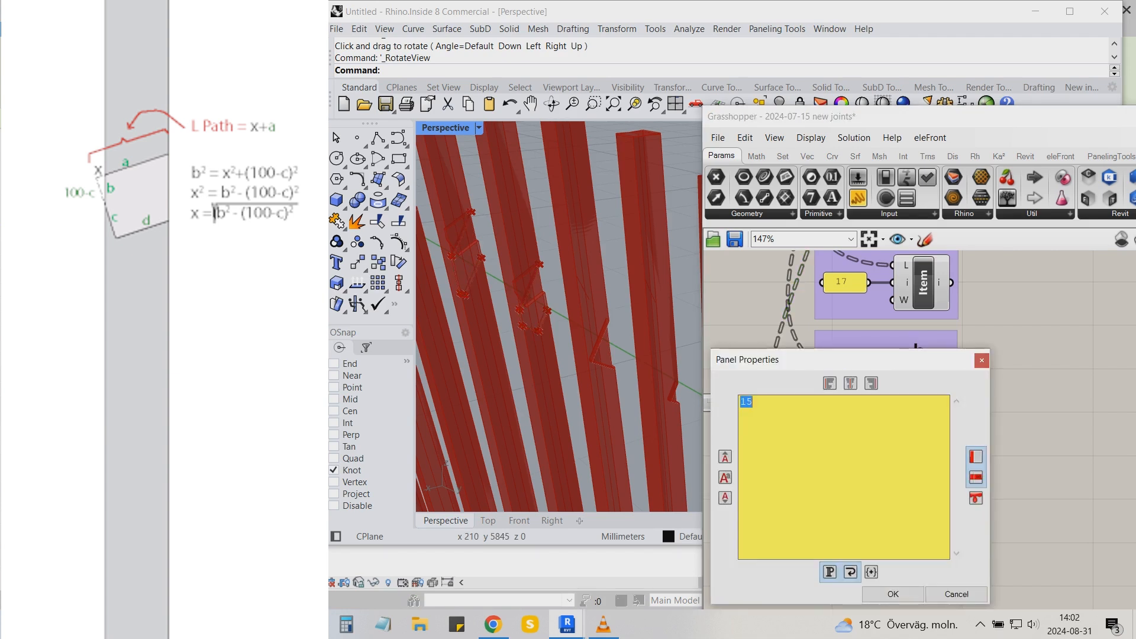
type("19")
left_click(893, 594)
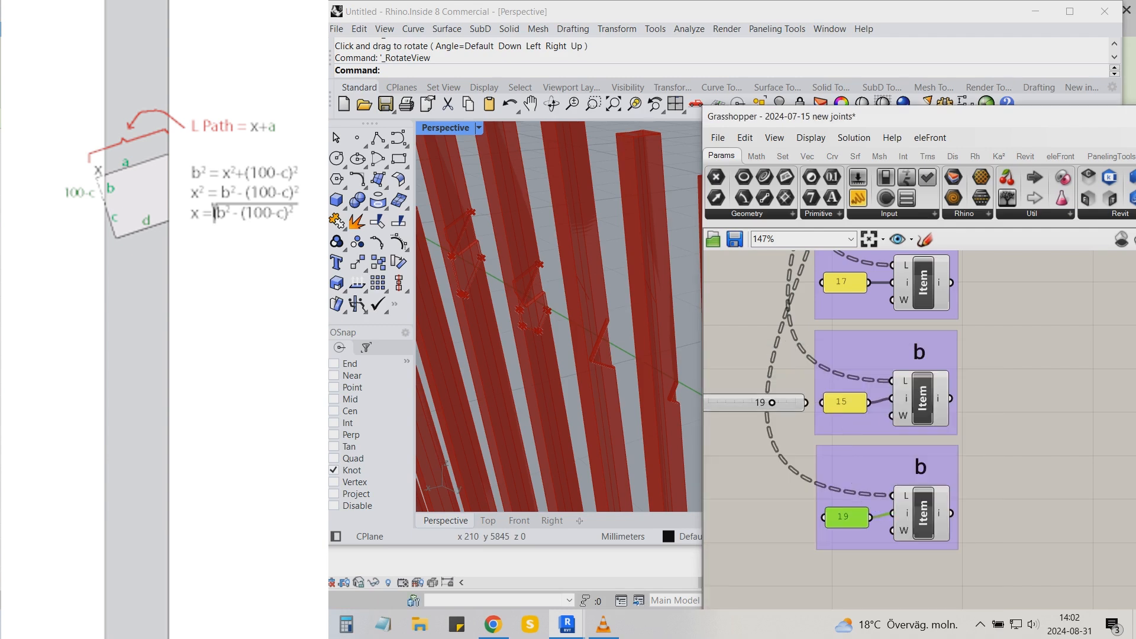
double_click(921, 464)
type("c")
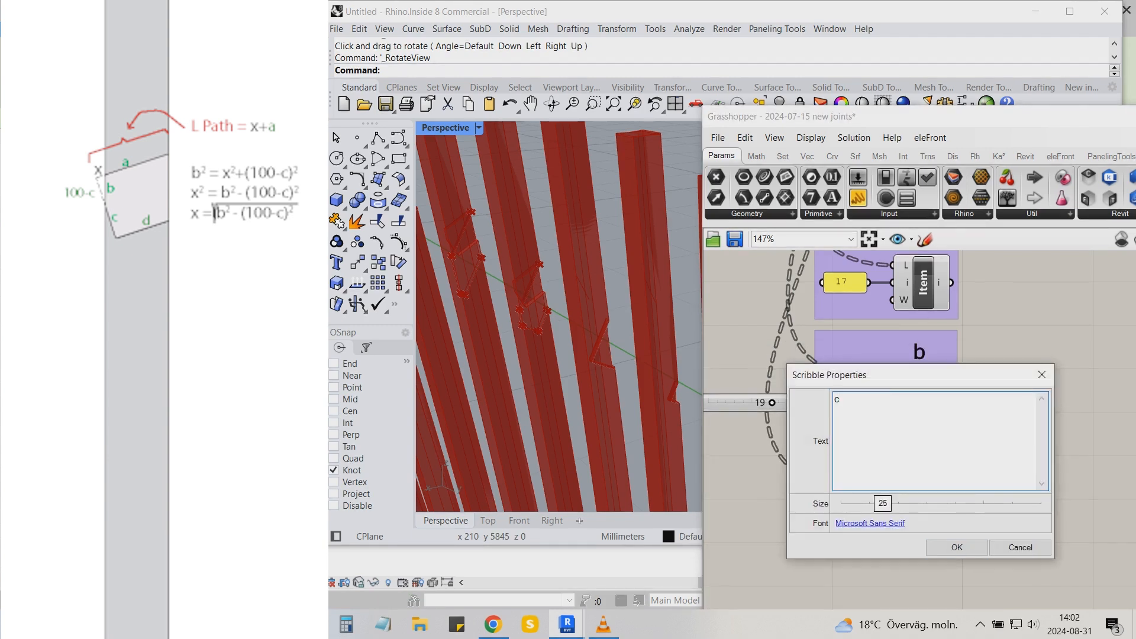
left_click(957, 546)
scroll(828, 414, "down", 1)
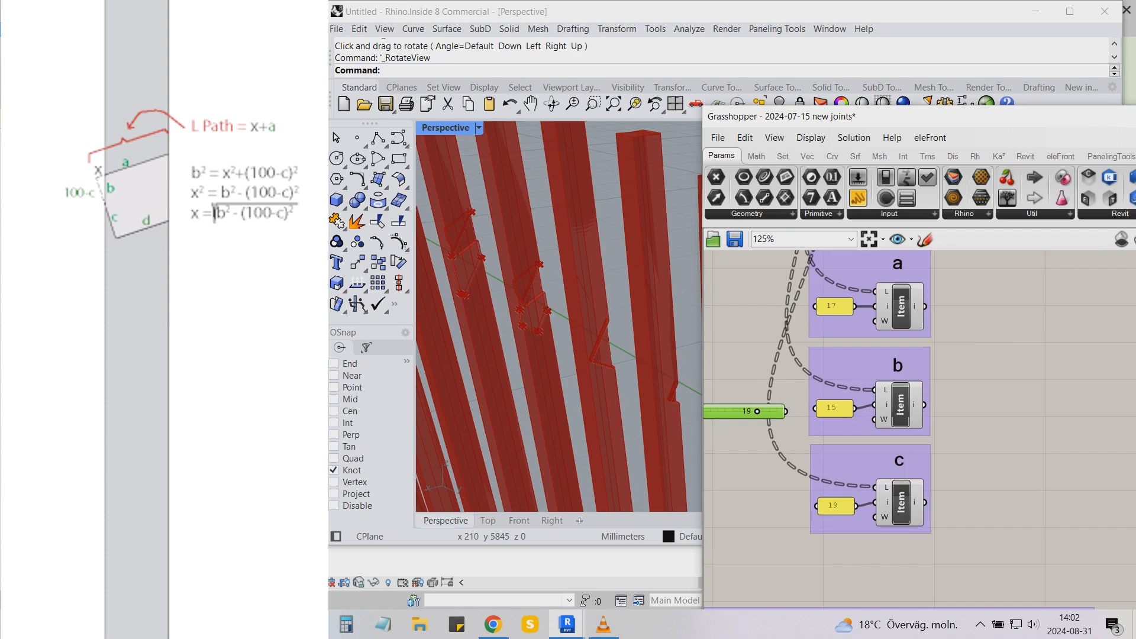
scroll(961, 488, "down", 1)
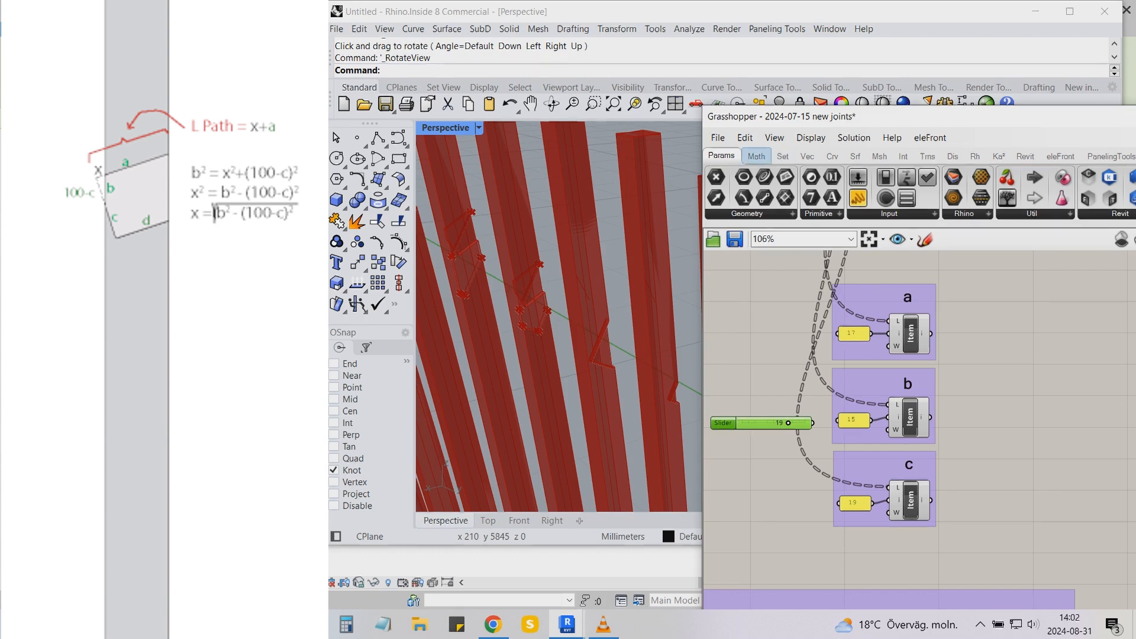
- Add a Square component beside the b group and feed it the b Item output
left_click(756, 156)
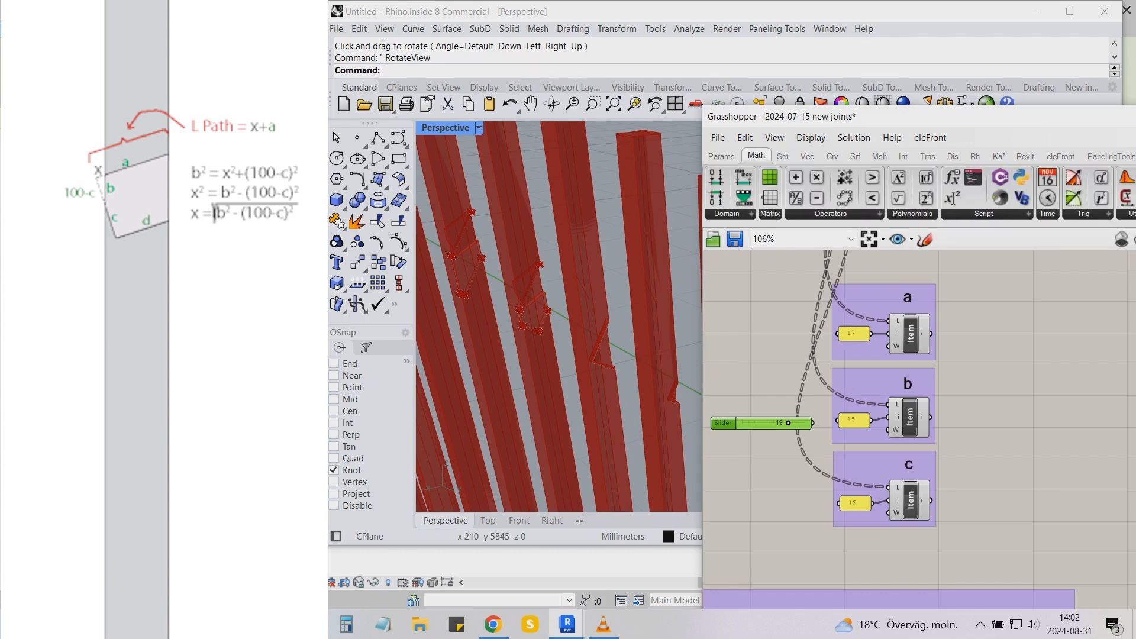
left_click(912, 213)
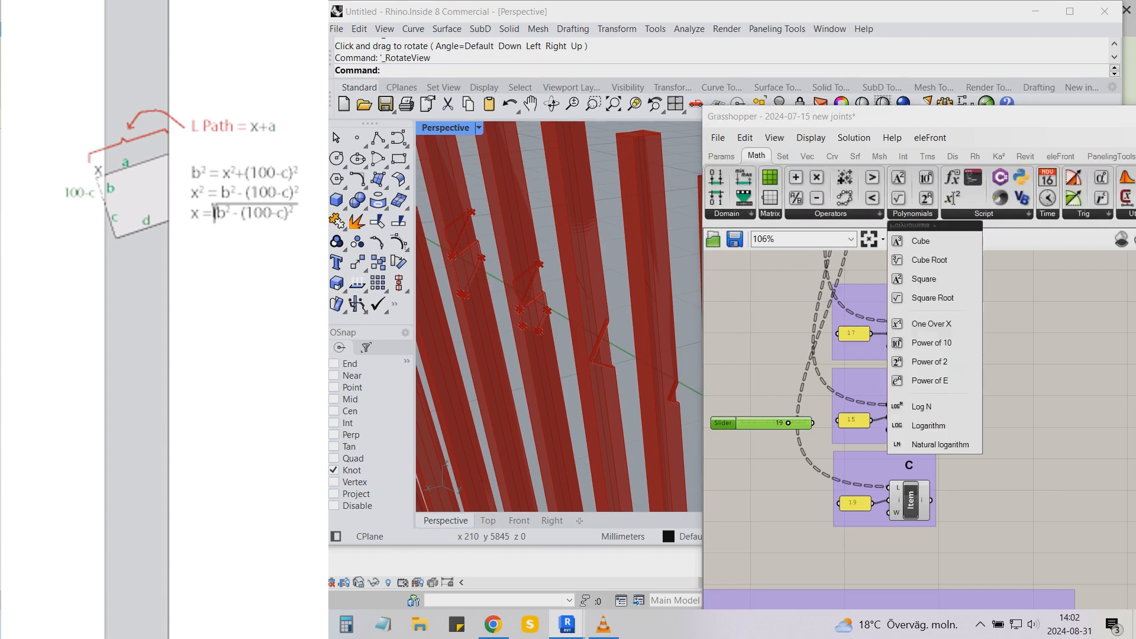
left_click_drag(932, 278, 1019, 417)
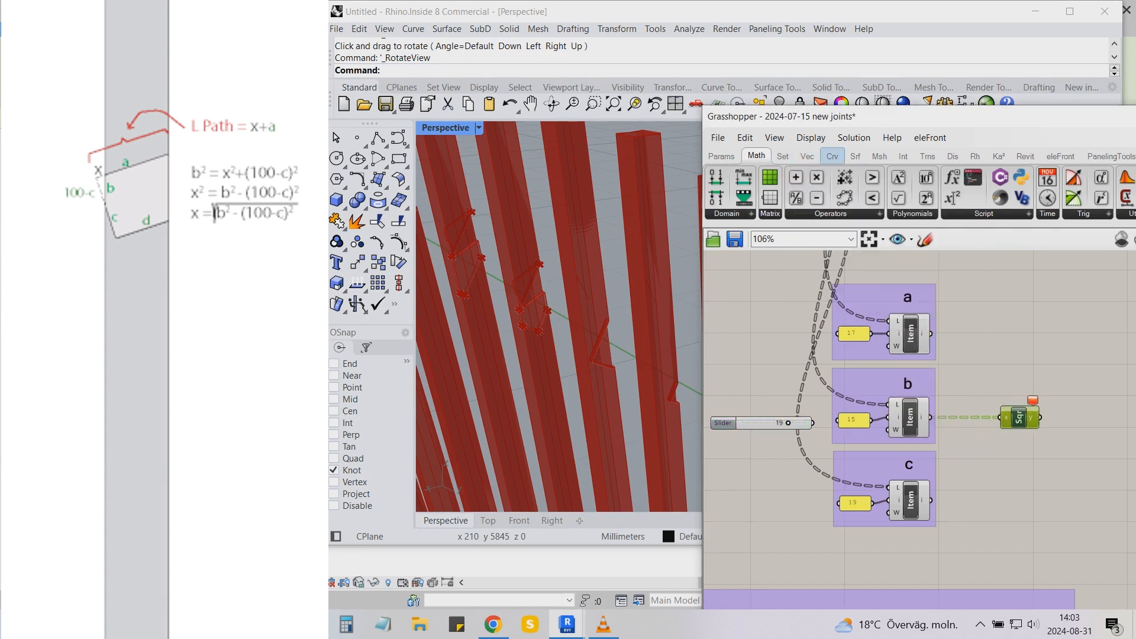
- Insert a curve Length component between the b group's Item output and the Square component
left_click(831, 155)
left_click(764, 213)
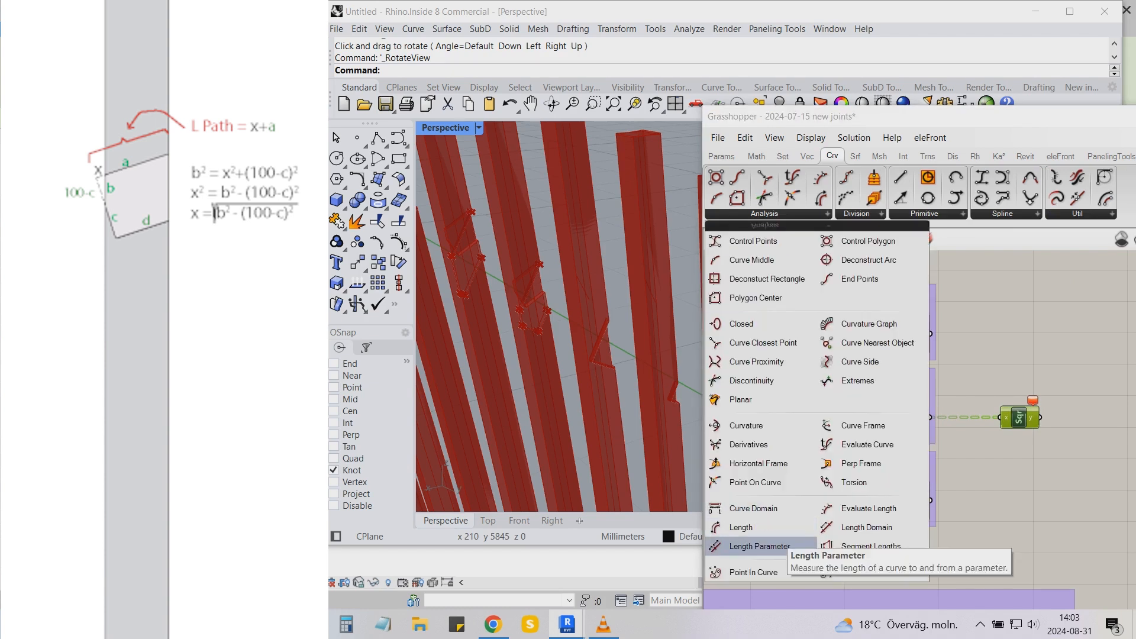
left_click(743, 528)
left_click(973, 434)
left_click_drag(931, 418, 966, 417)
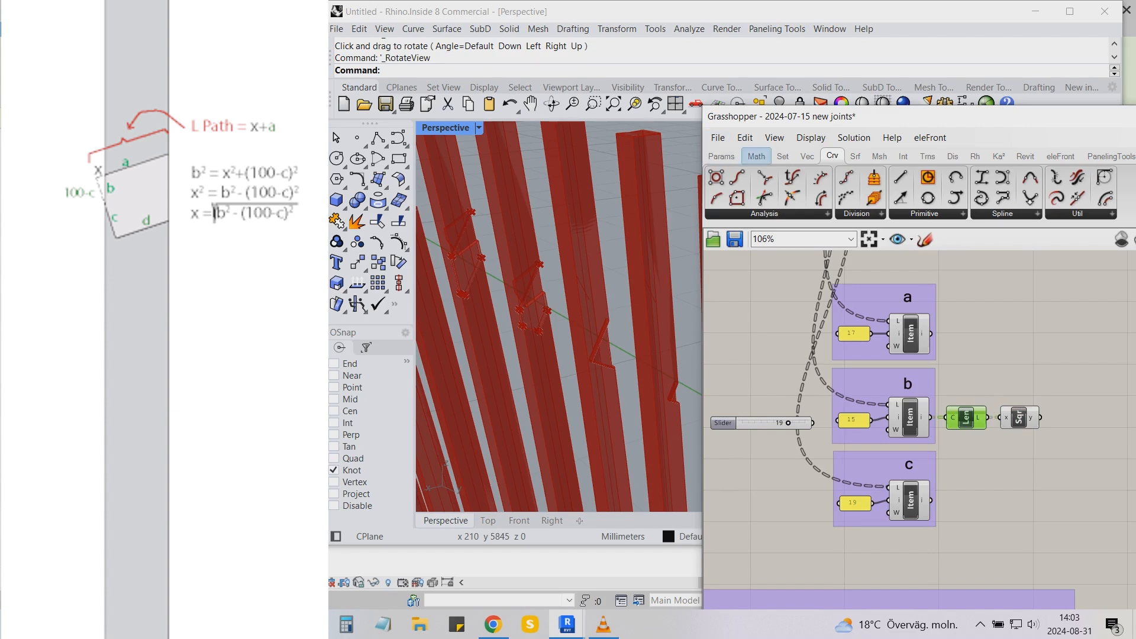
- Add a Subtraction component beside the c group and connect the c Item output to its B input
left_click(756, 156)
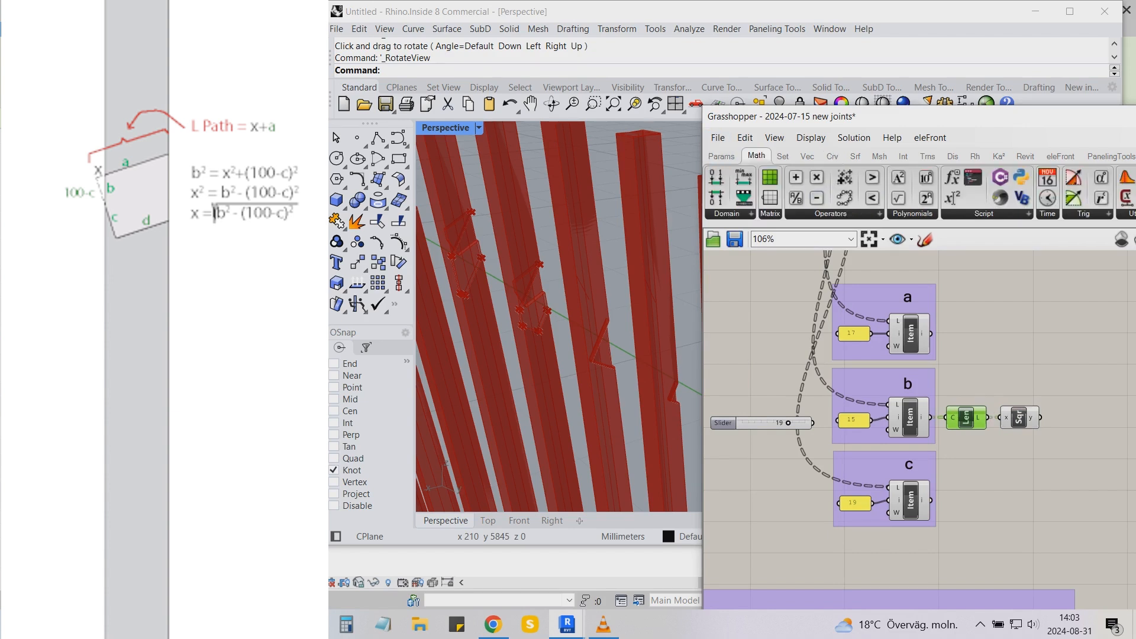
left_click(980, 486)
left_click_drag(979, 486, 1011, 494)
left_click_drag(930, 500, 991, 500)
- Add a panel containing 100 and connect it to the A input of the Subtraction component
left_click(721, 156)
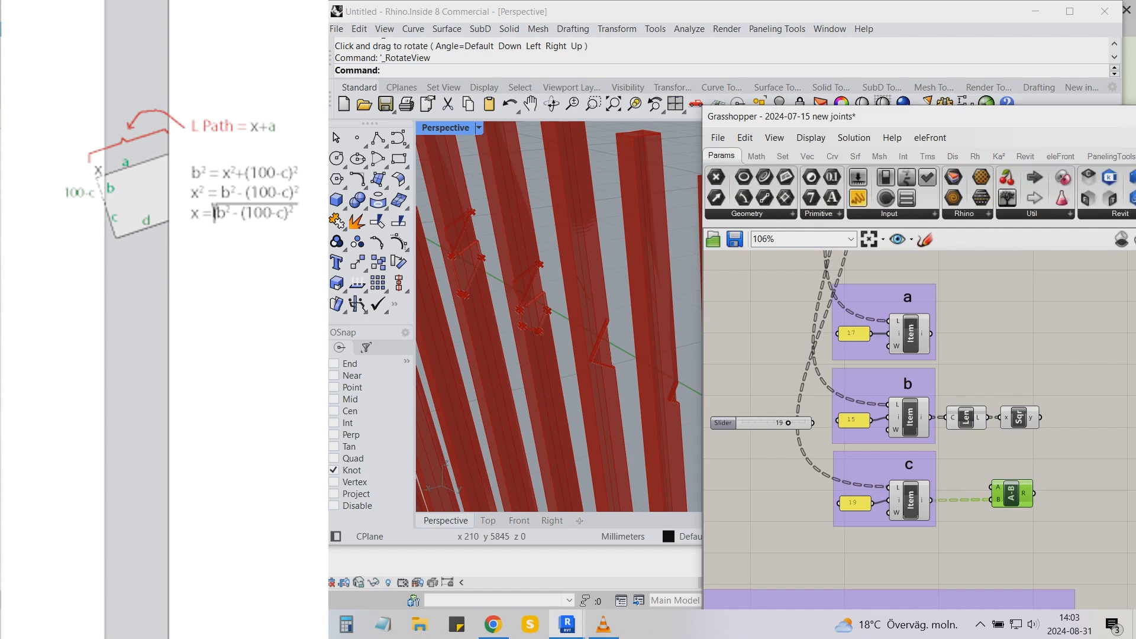
left_click(857, 198)
left_click(974, 460)
double_click(974, 461)
type("100")
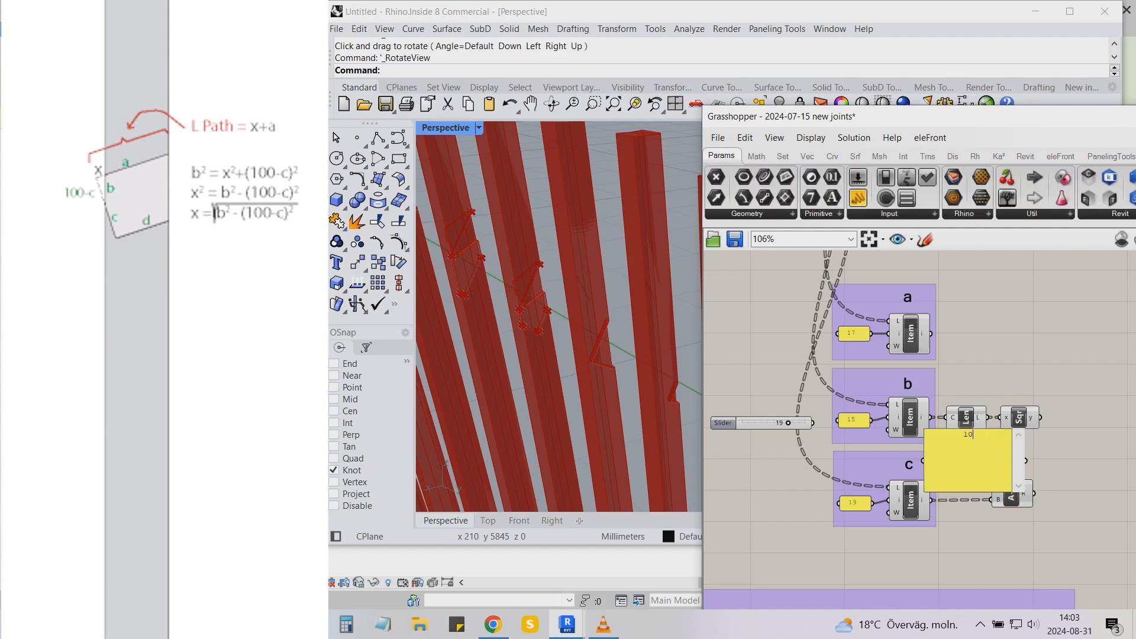
left_click_drag(963, 440, 959, 484)
- Copy the Length and Square components into the c branch, measuring edge c before the subtraction and squaring the difference after it
left_click(1019, 417)
left_click_drag(1019, 418, 1100, 491, "alt")
left_click(943, 418)
left_click_drag(942, 417, 939, 509, "alt")
left_click_drag(1009, 492, 1044, 496)
left_click_drag(996, 418, 1042, 417)
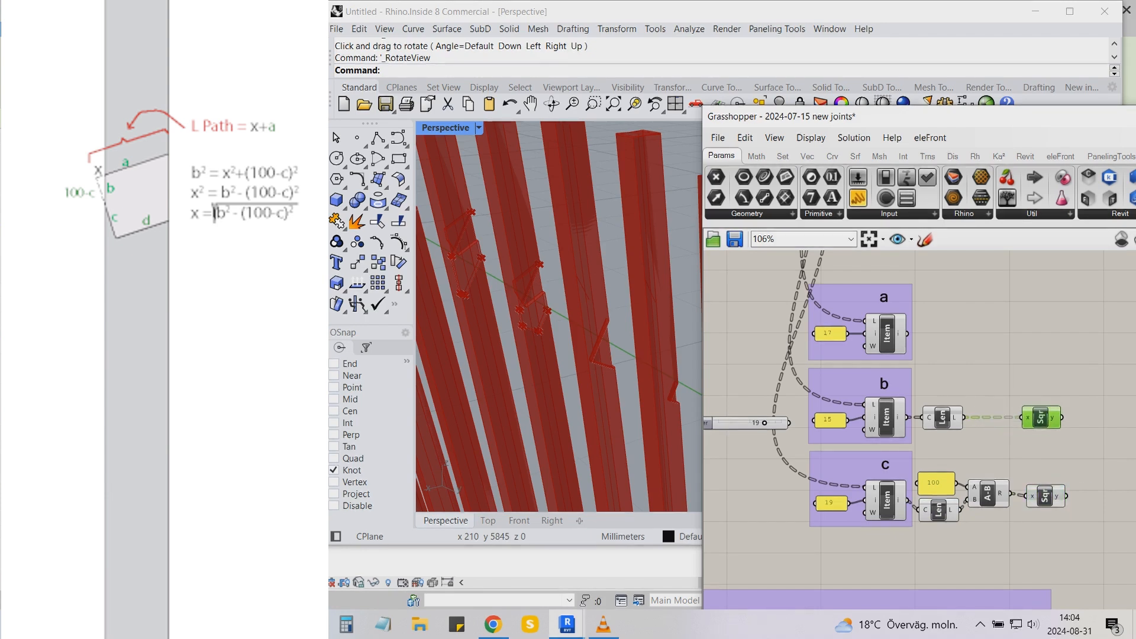
- Add a second Subtraction component that subtracts the squared 100-c result from the squared b length
right_click_drag(1124, 467, 1042, 459)
scroll(1056, 460, "up", 1)
left_click(756, 156)
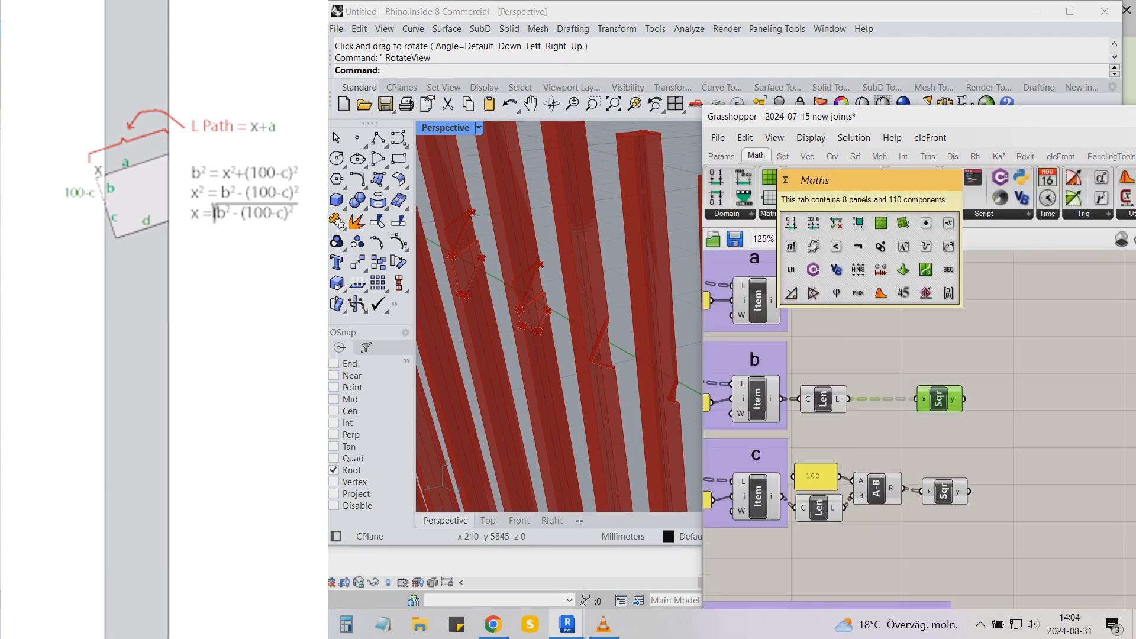
left_click_drag(874, 499, 1041, 459, "alt")
left_click_drag(963, 399, 1020, 441)
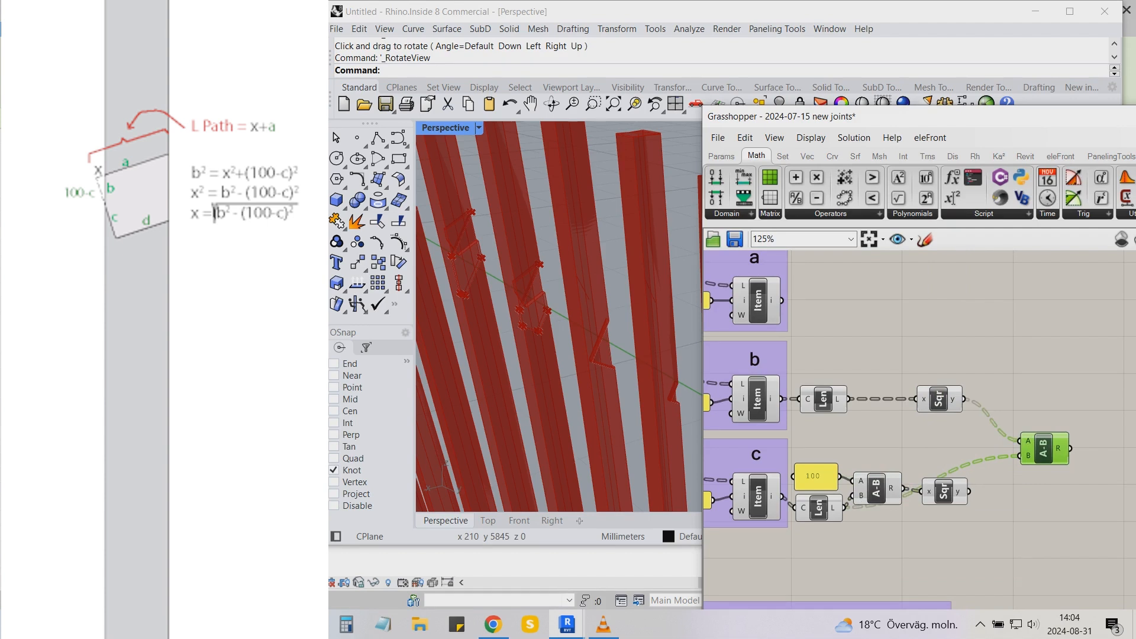
left_click_drag(968, 491, 1005, 448)
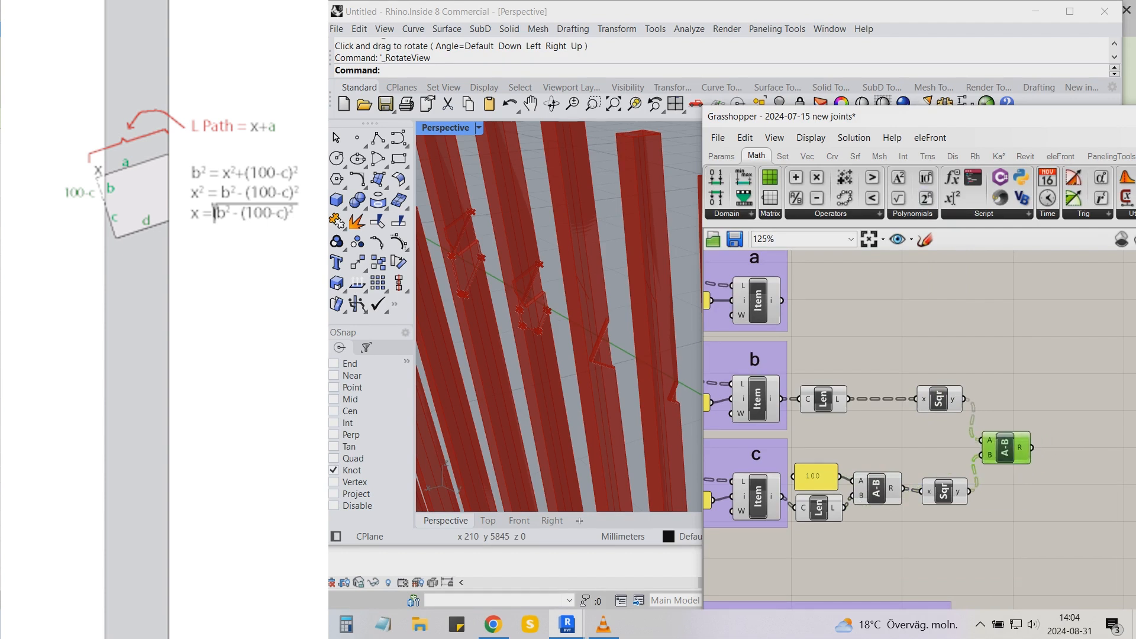
- Add a Square Root component and connect the second Subtraction's result to it
left_click(913, 215)
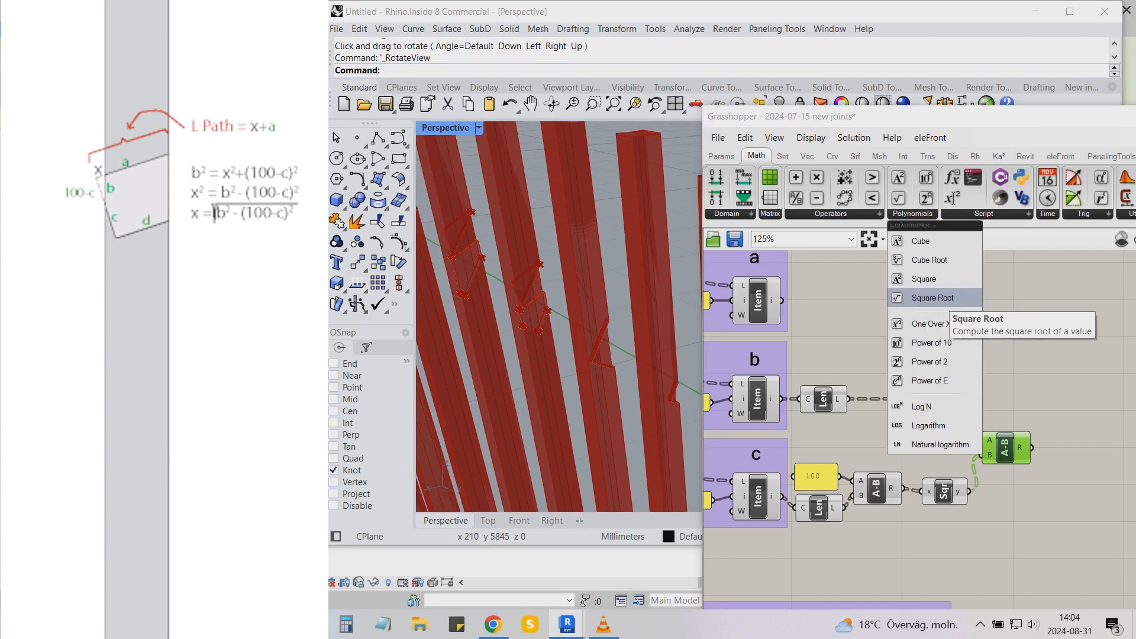
left_click(932, 297)
left_click(1097, 450)
mouse_move(1031, 448)
left_mouse_down()
mouse_move(1075, 449)
mouse_move(1046, 442)
left_mouse_up()
- Add a panel beside the Square Root component and connect it to the root's output to read the x values
scroll(866, 411, "down", 1)
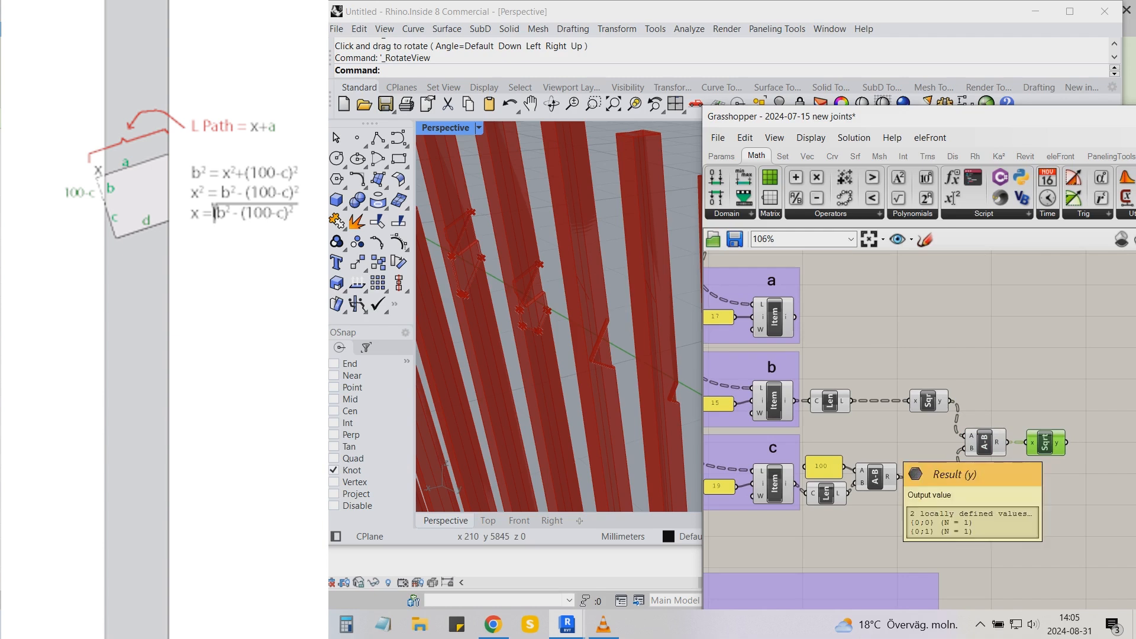
left_click(721, 156)
left_click(858, 198)
scroll(964, 470, "down", 3)
left_click(1052, 460)
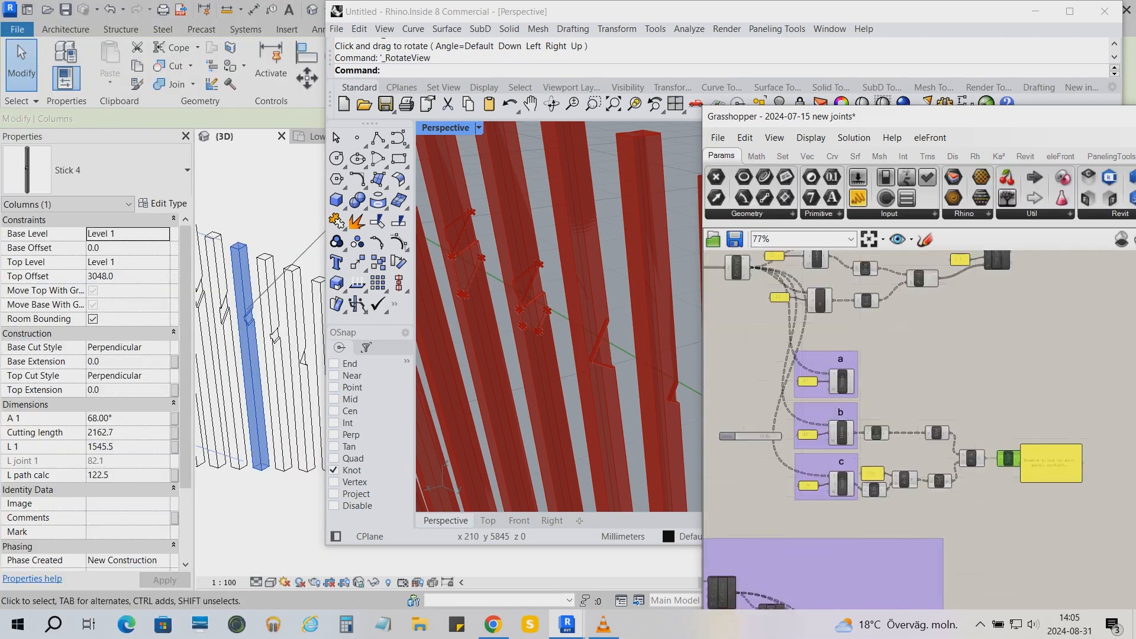
scroll(1090, 468, "up", 4)
left_click_drag(1013, 453, 1049, 443)
left_click_drag(954, 443, 988, 442)
scroll(1073, 447, "up", 3)
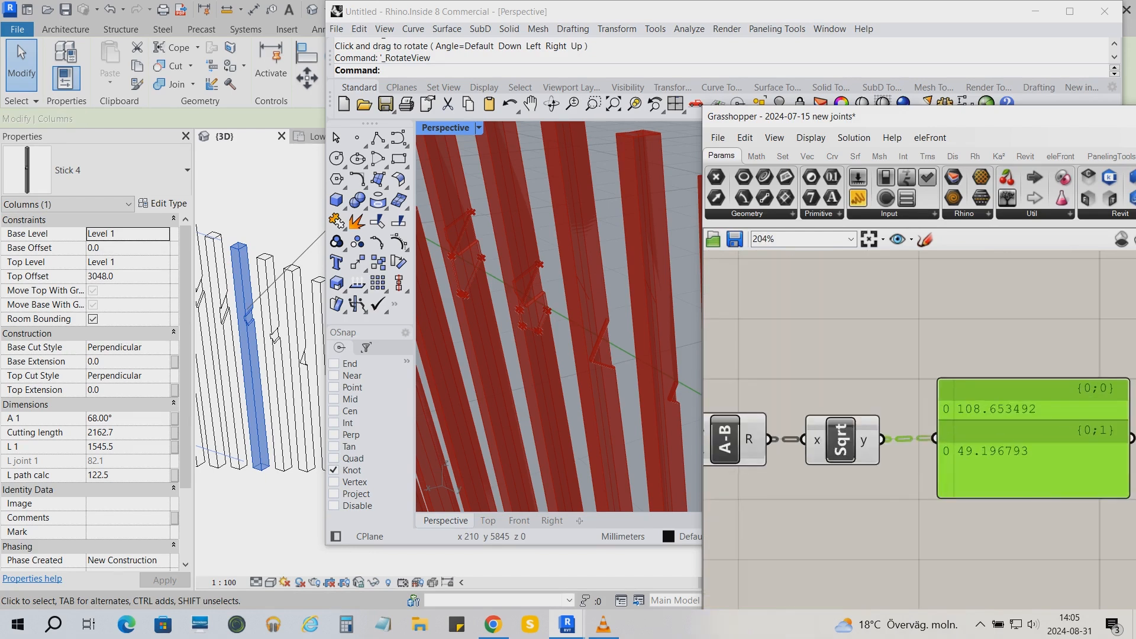
- Flatten the Square Root output and move its readout panel lower on the canvas
right_click(863, 440)
left_click(905, 514)
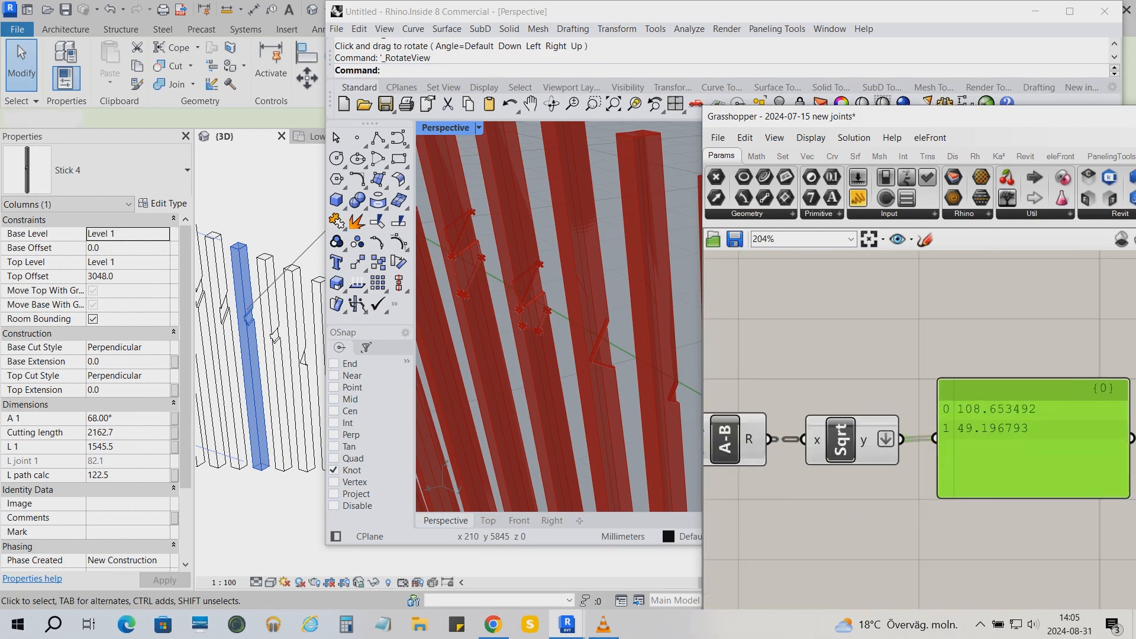
left_click_drag(1017, 451, 1020, 557)
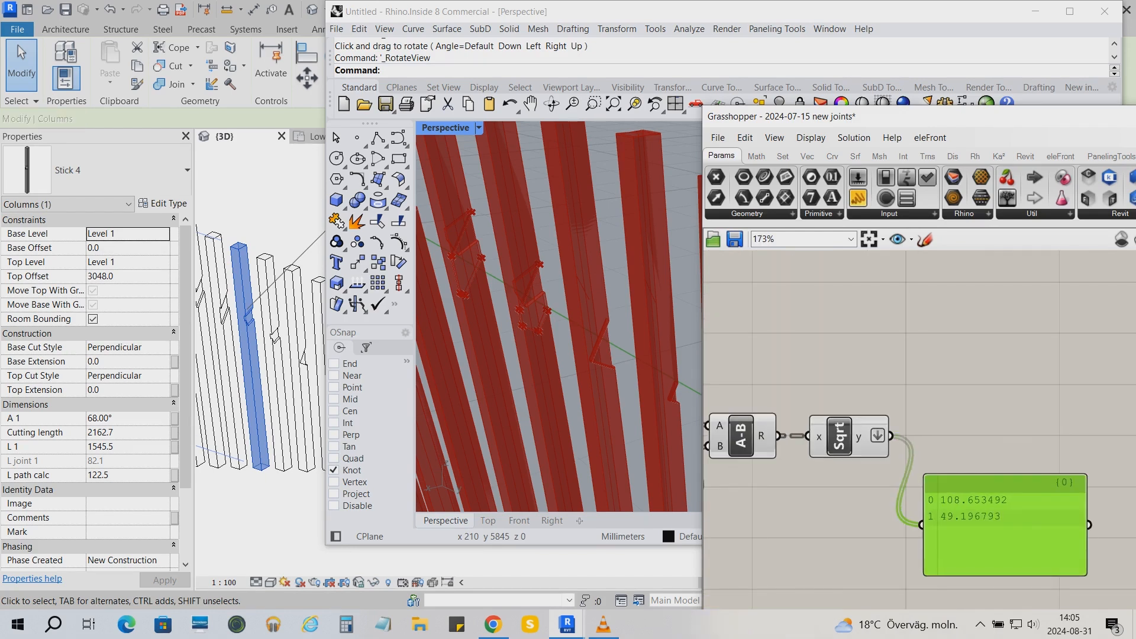
- Place a Revit Element Parameter component above the Square Root component
left_click(1025, 156)
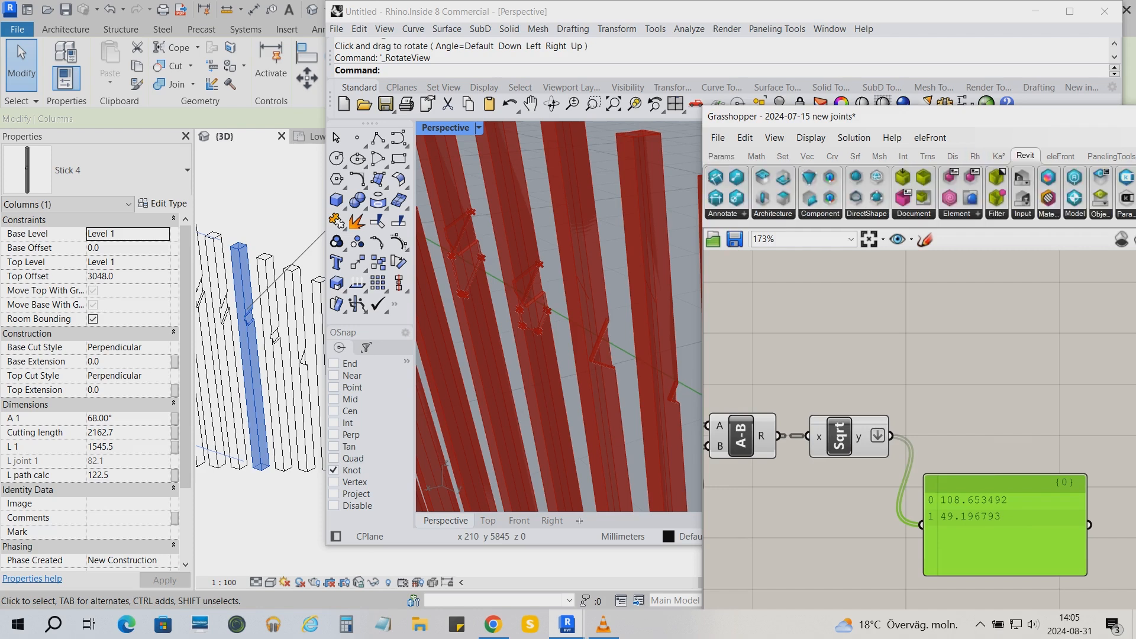
left_click(978, 214)
left_click(920, 565)
left_click(984, 330)
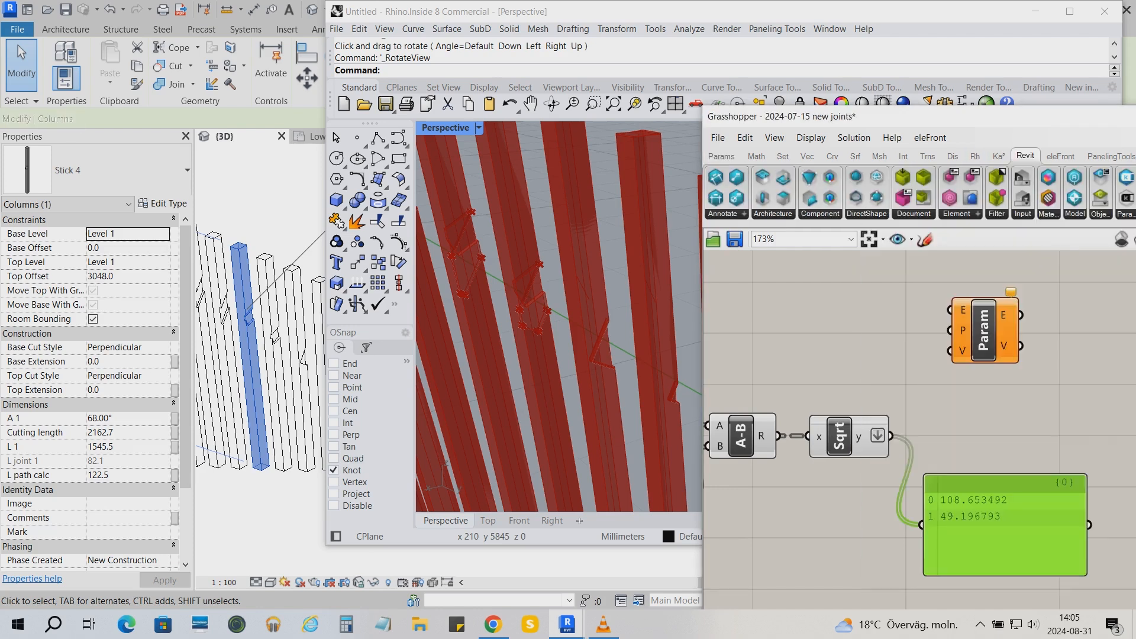
- Connect the column elements to the E input of the new Element Parameter component and position it near the Square Root output
scroll(961, 465, "down", 5)
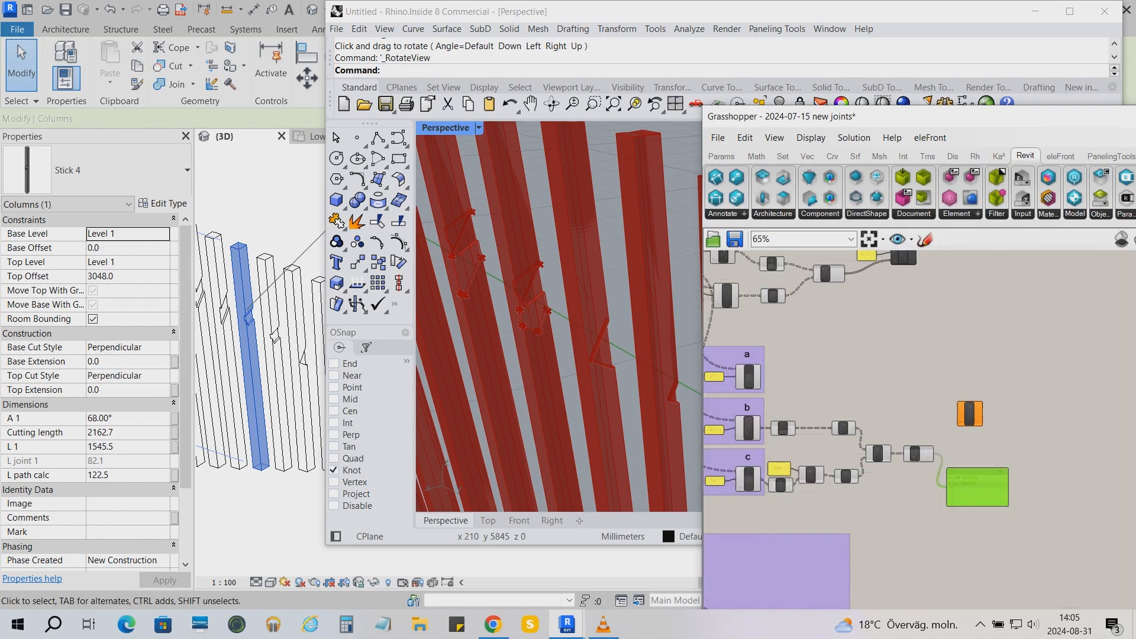
scroll(951, 426, "down", 3)
left_click_drag(963, 420, 944, 312)
scroll(827, 262, "up", 5)
scroll(763, 256, "up", 2)
scroll(801, 331, "down", 5)
left_click_drag(873, 330, 1009, 520)
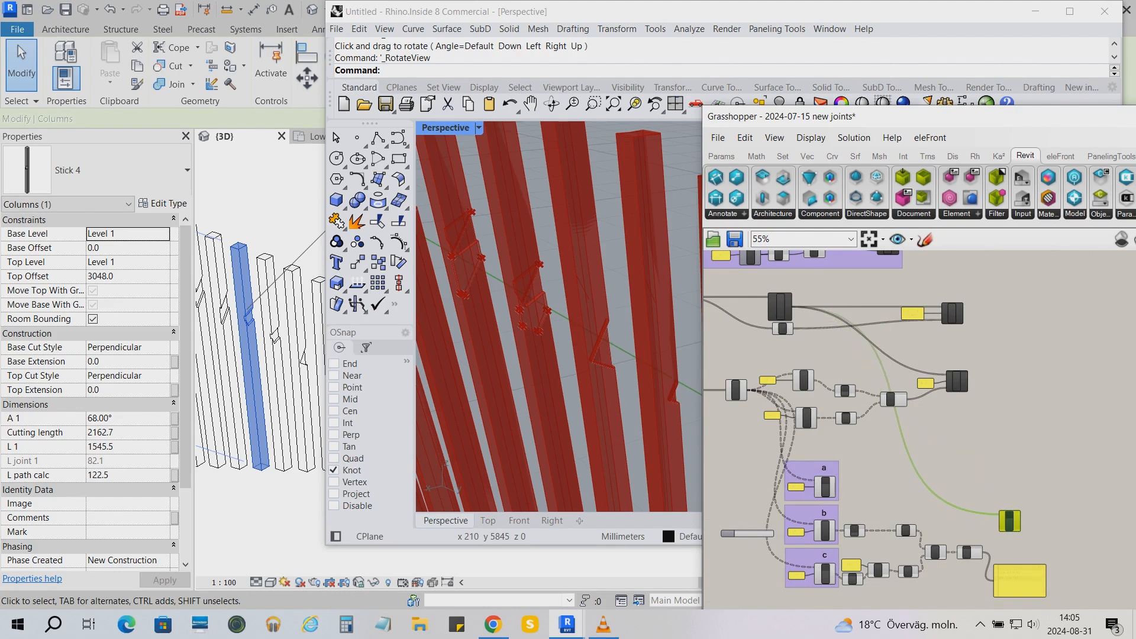
- Add a panel containing the parameter name "L path calc" beside the new Element Parameter component
scroll(1033, 543, "up", 3)
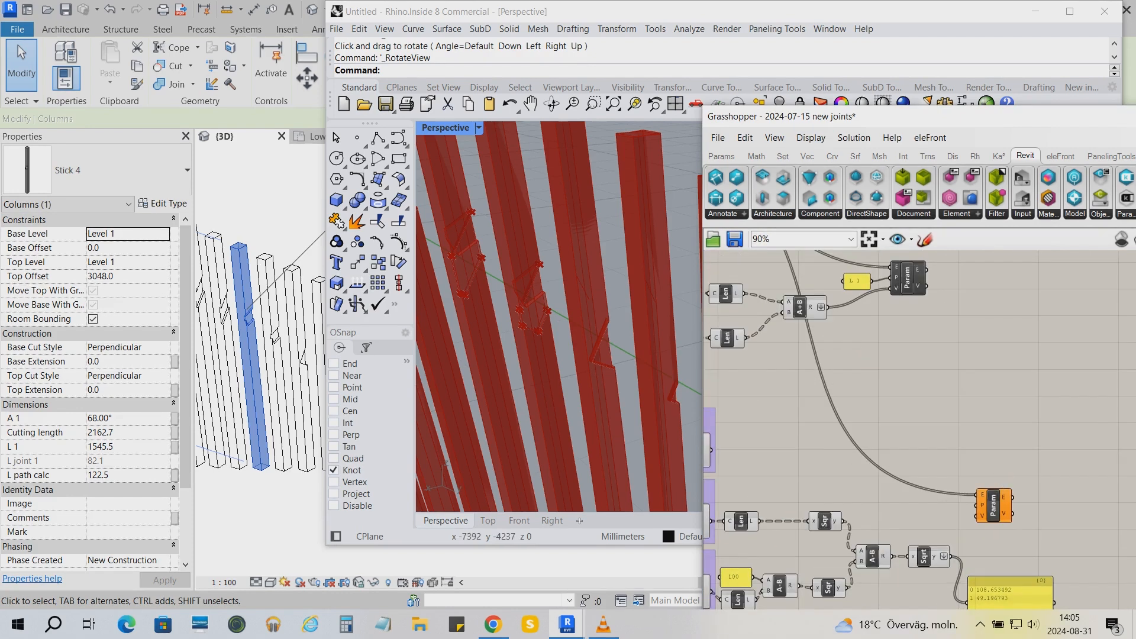
left_click(722, 155)
left_click_drag(858, 197, 891, 478)
double_click(891, 478)
key("BackSpace")
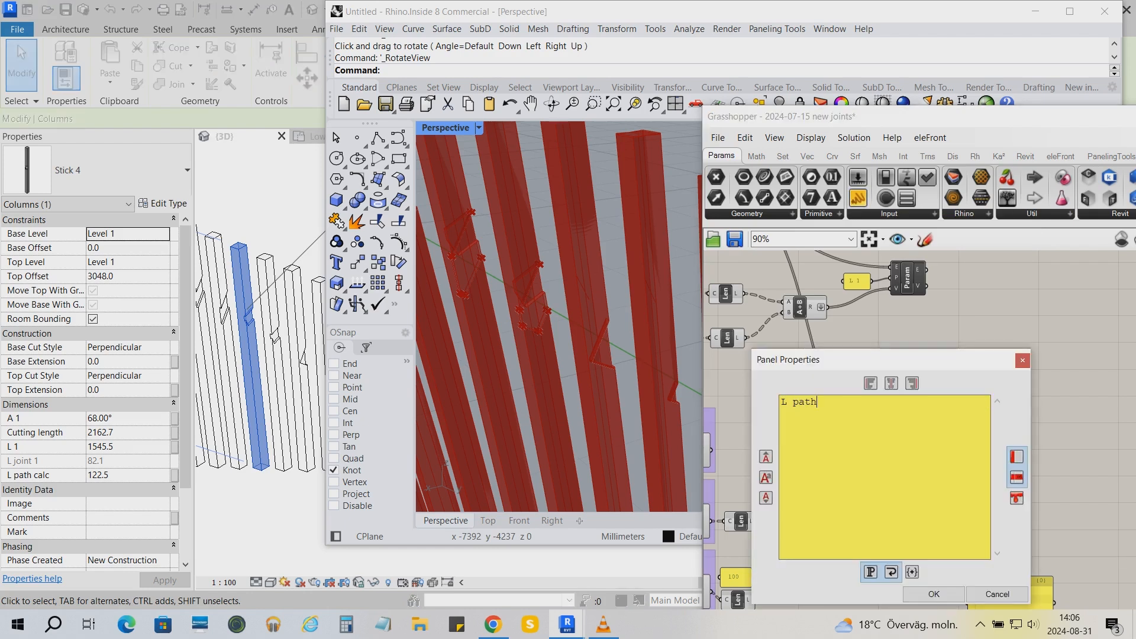
type("L path calc")
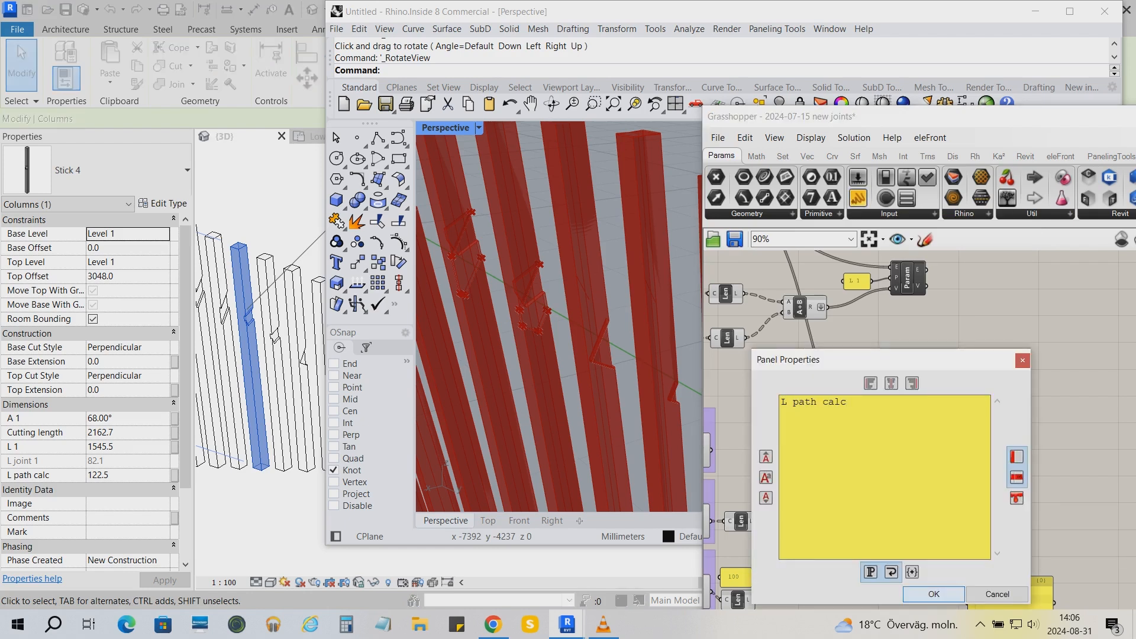
left_click(933, 594)
- Connect the L path calc panel to the Element Parameter's P input and the Square Root output to its V input
left_click_drag(935, 478, 958, 505)
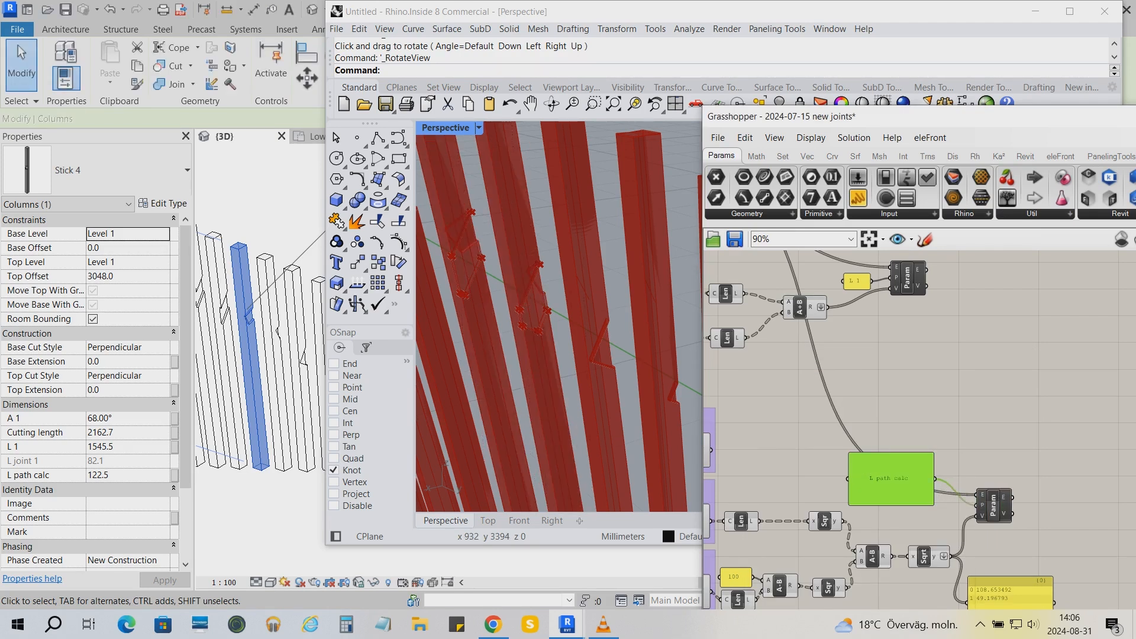
scroll(246, 318, "up", 3)
scroll(266, 343, "up", 5)
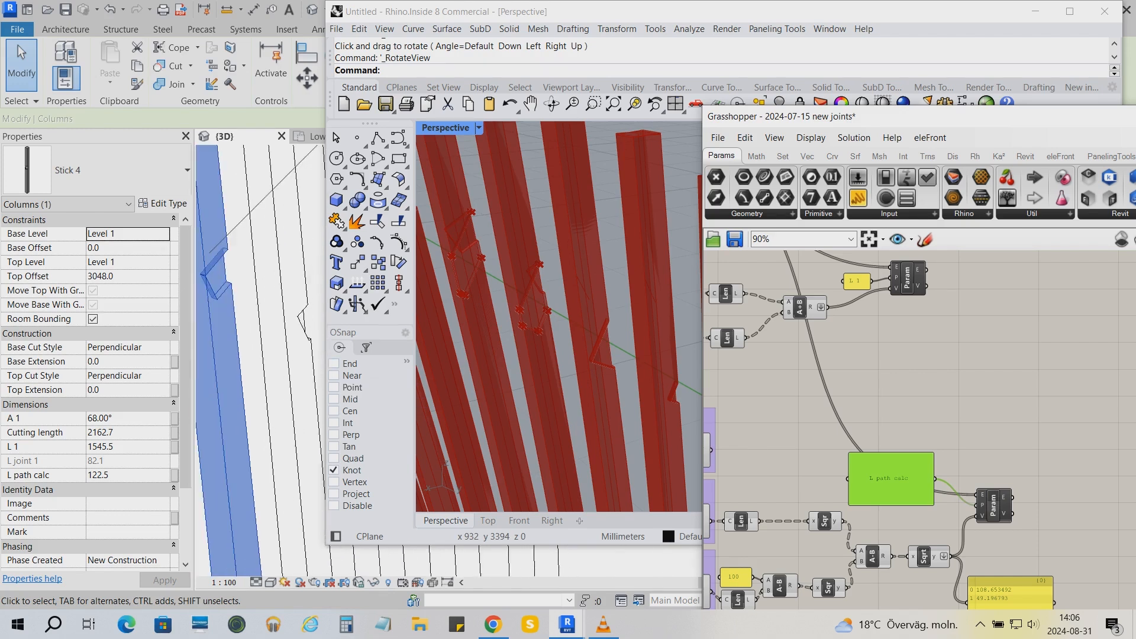
scroll(261, 355, "down", 2)
left_click(781, 411)
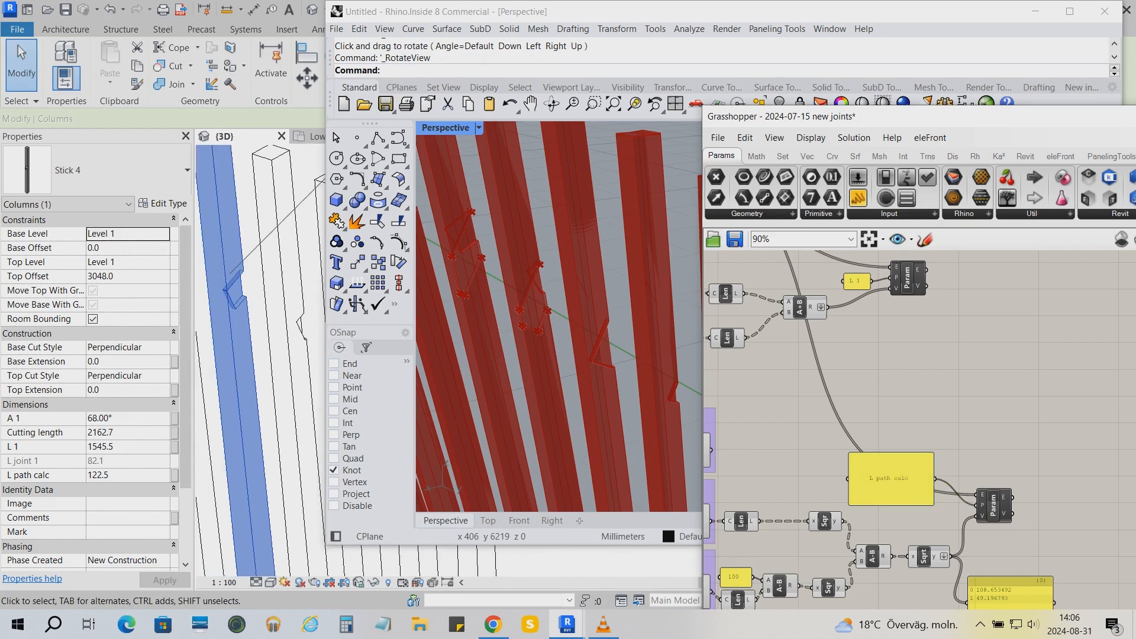
- Shrink the oversized L path calc panel beside the Element Parameter component
mouse_move(933, 505)
left_mouse_down()
mouse_move(905, 478)
mouse_move(921, 473)
mouse_move(908, 493)
mouse_move(928, 506)
left_mouse_up()
scroll(933, 500, "down", 4)
scroll(805, 332, "up", 3)
- Examine the columns' notch geometry, the L path calc component chain, and the edge picked by List Item c
left_click(750, 314)
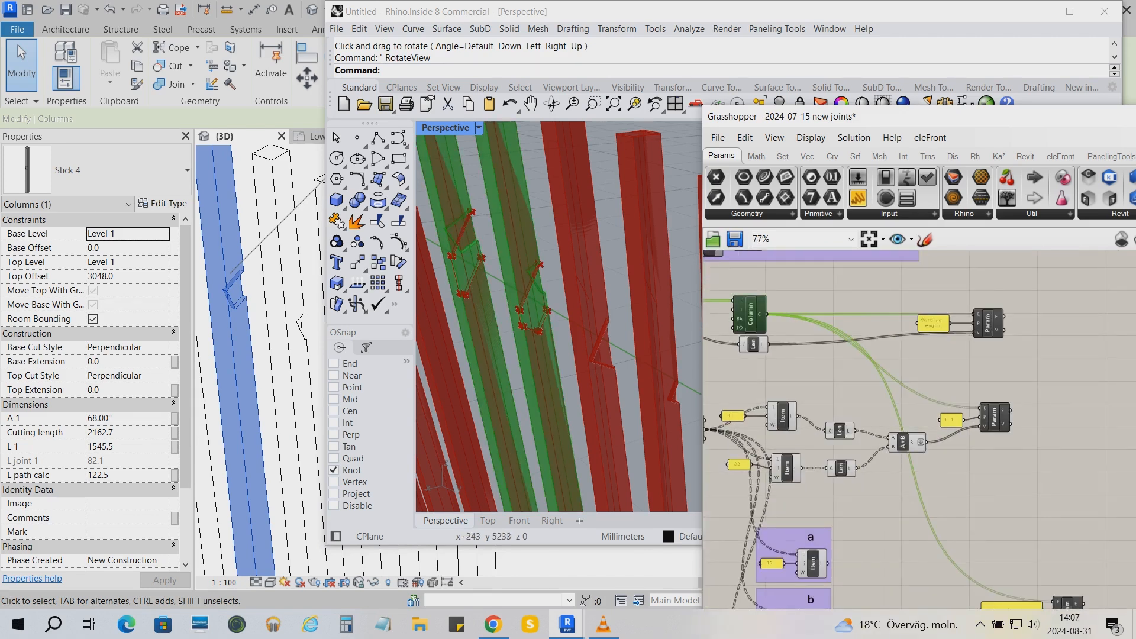
scroll(501, 265, "up", 3)
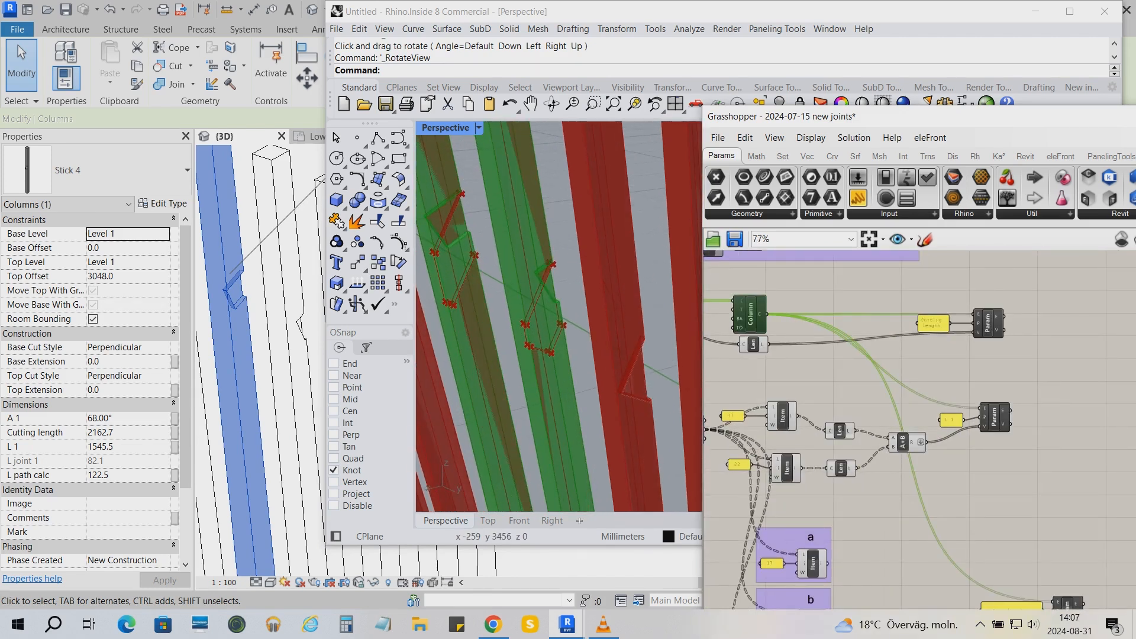
right_click_drag(502, 265, 509, 267)
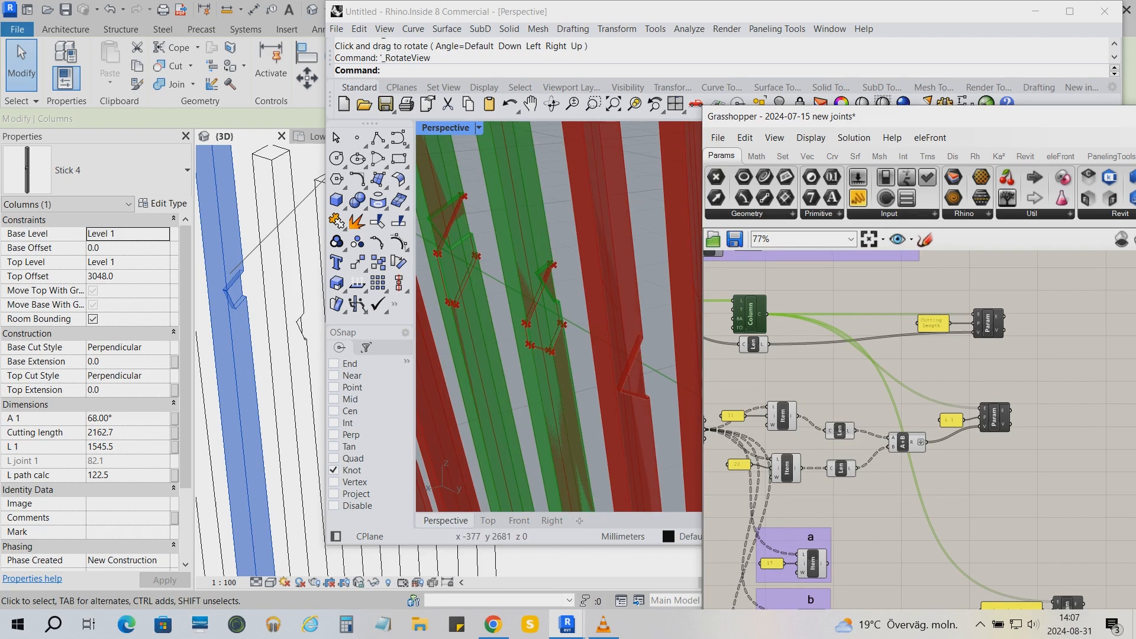
scroll(853, 346, "down", 6)
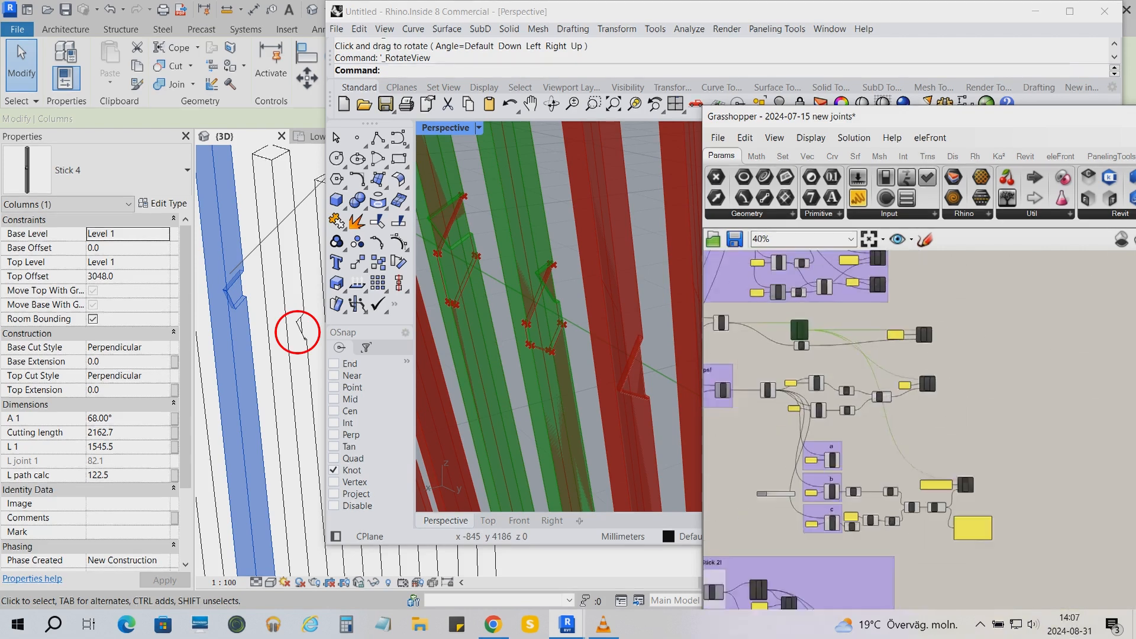
scroll(890, 485, "up", 8)
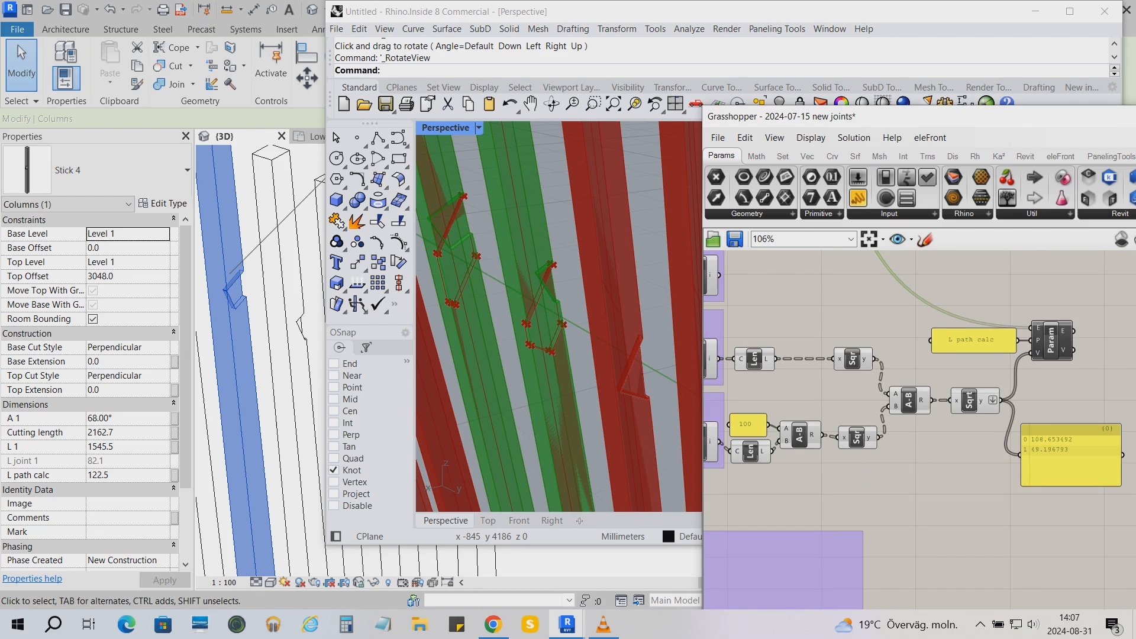
scroll(953, 467, "down", 3)
scroll(769, 447, "down", 1)
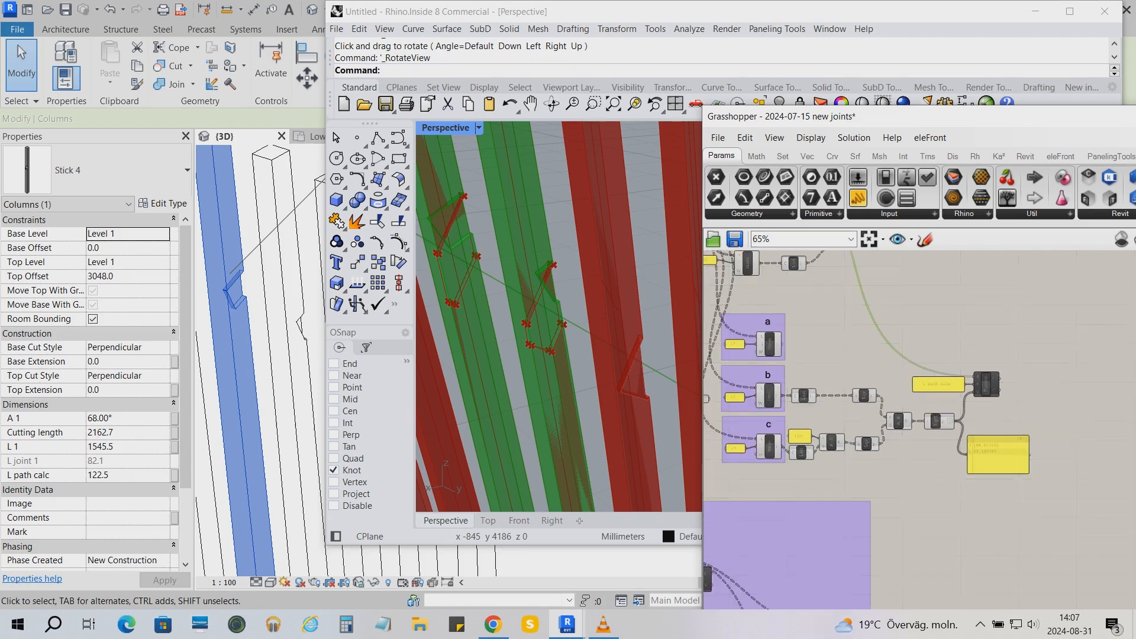
left_click(769, 446)
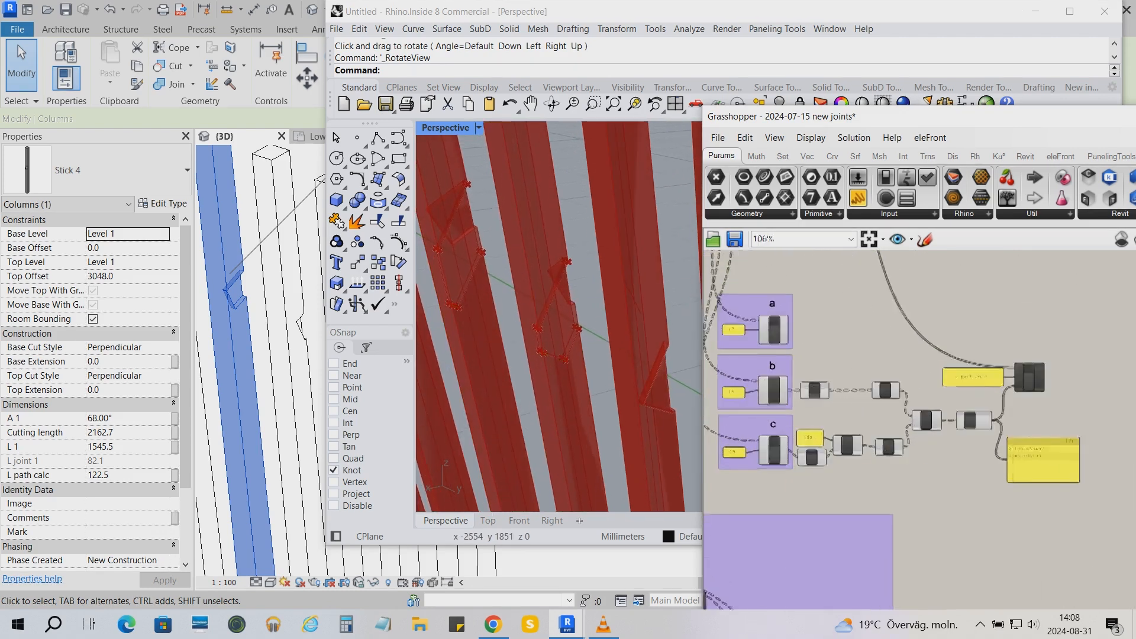
scroll(742, 428, "up", 4)
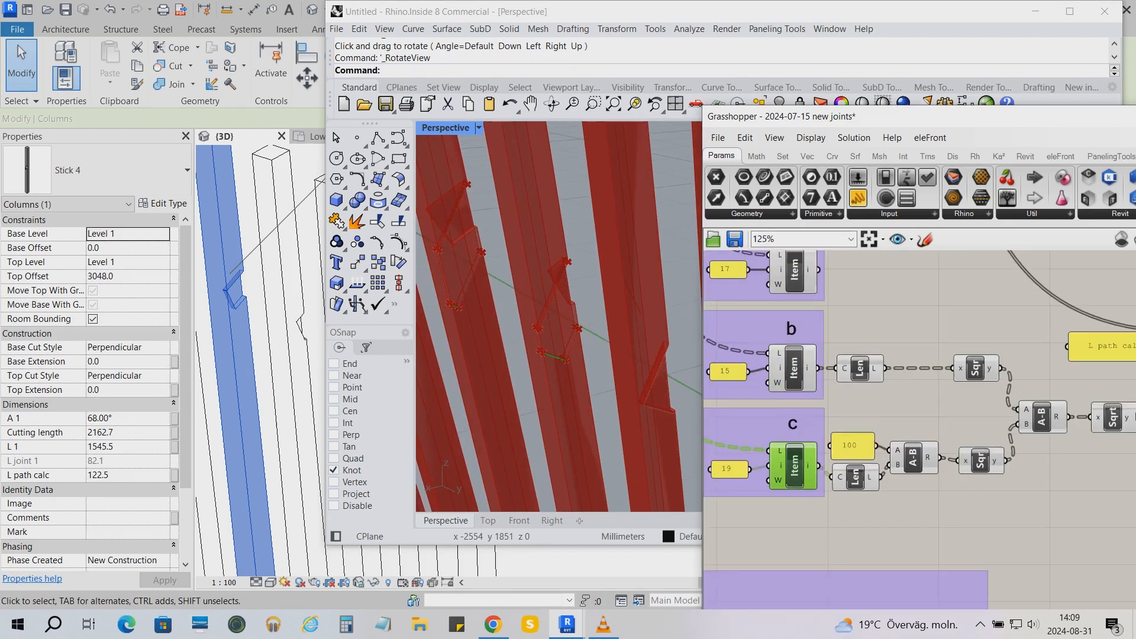
- Move the results panel farther from the Square Root component and try adding the Element Parameter's V output to it
scroll(789, 434, "down", 3)
scroll(1064, 493, "up", 3)
left_click_drag(1064, 472, 1110, 450)
left_click_drag(1064, 321, 1047, 422, "shift")
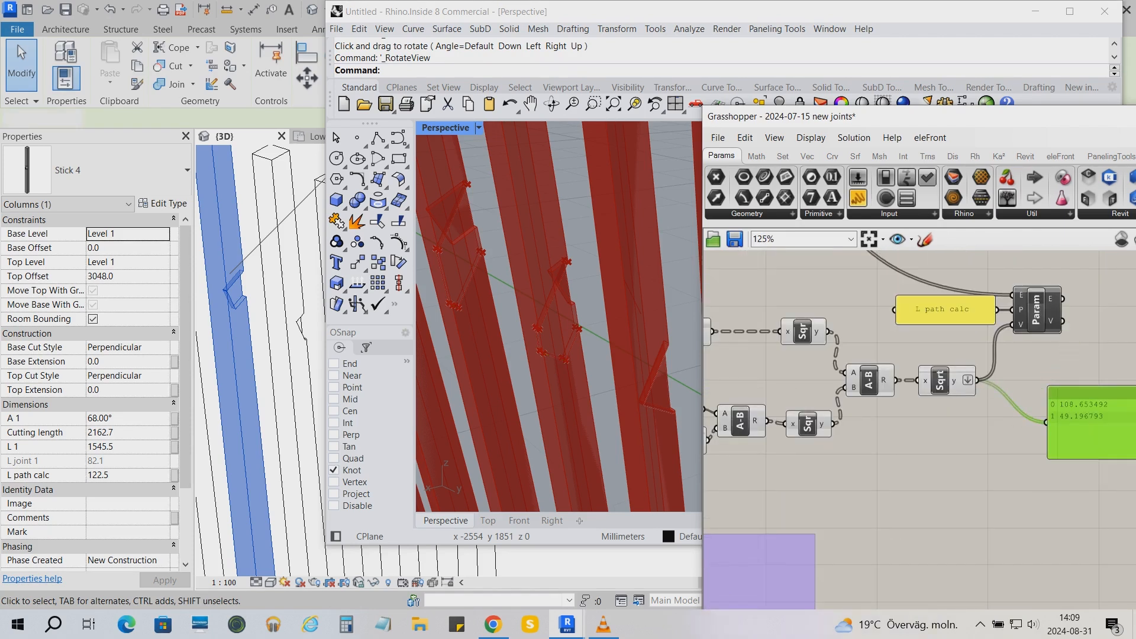
- Highlight List Items b and a and the Square Root component to examine which values make up L path
scroll(990, 475, "down", 3)
right_click_drag(757, 387, 828, 376)
scroll(828, 377, "up", 2)
left_click(836, 375)
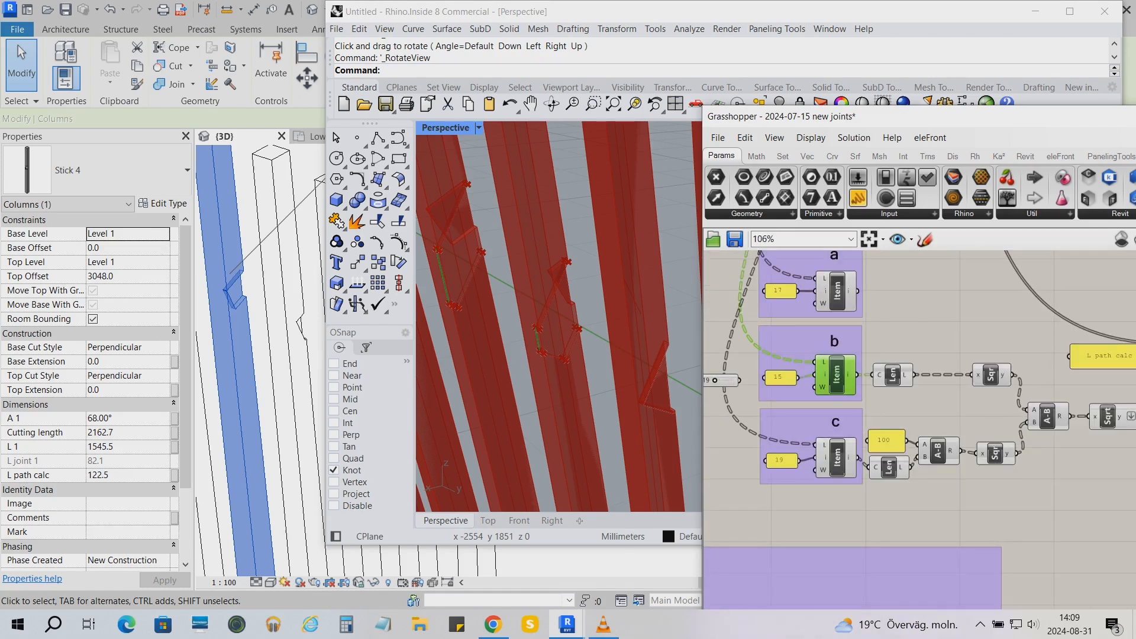
scroll(805, 446, "down", 3)
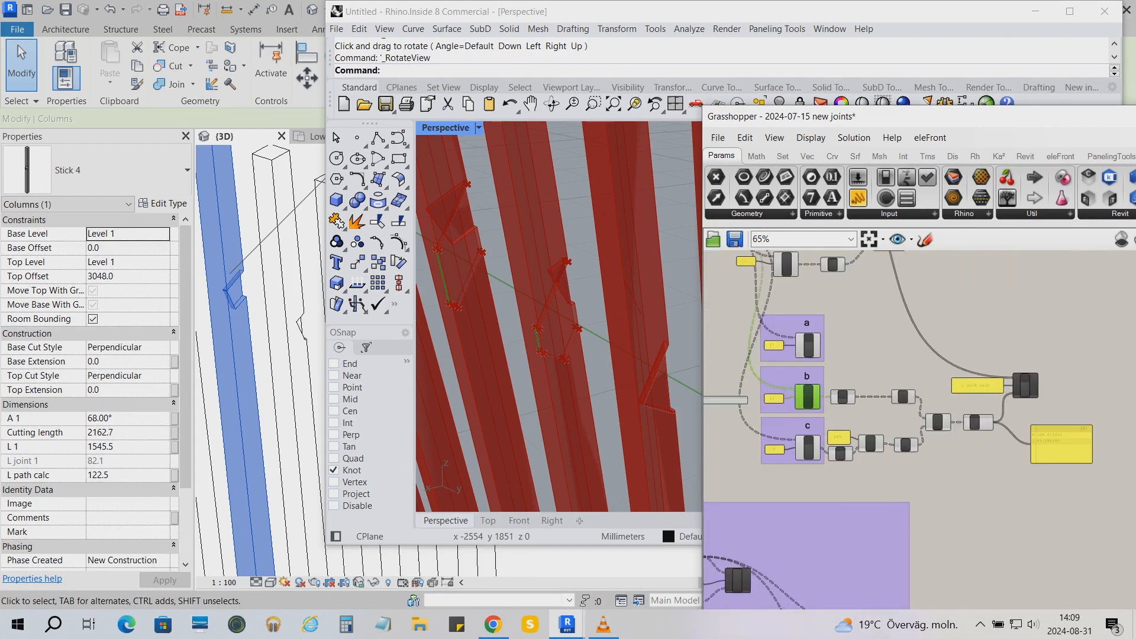
left_click(808, 345)
left_click(975, 422)
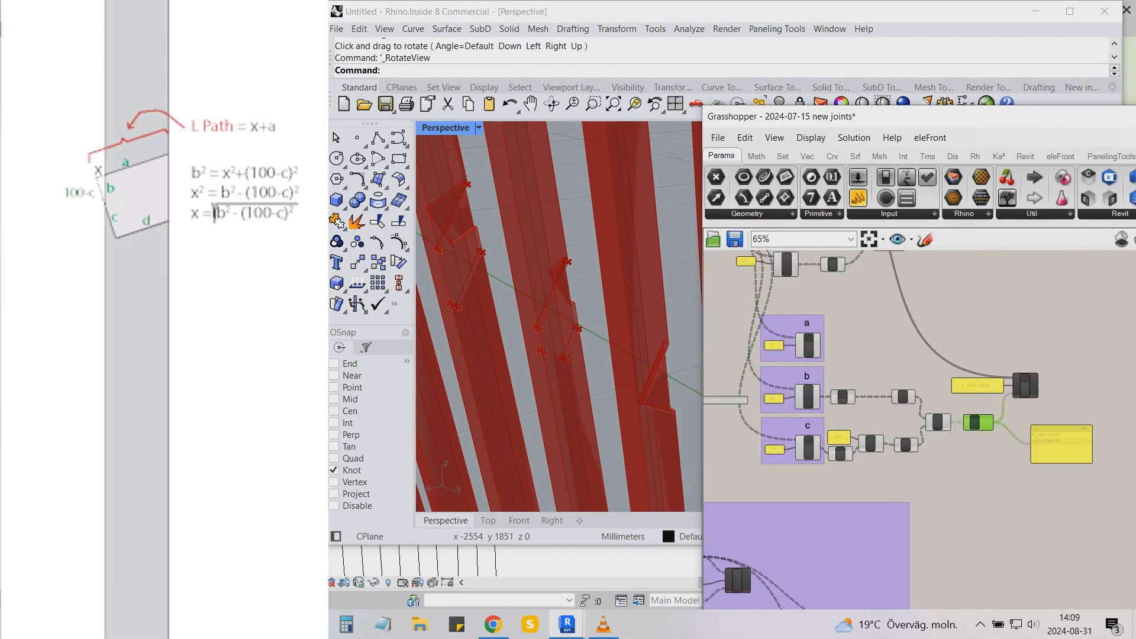
- Place an Addition component near the Square Root component and connect List Item a's output to its A input
scroll(943, 433, "up", 1)
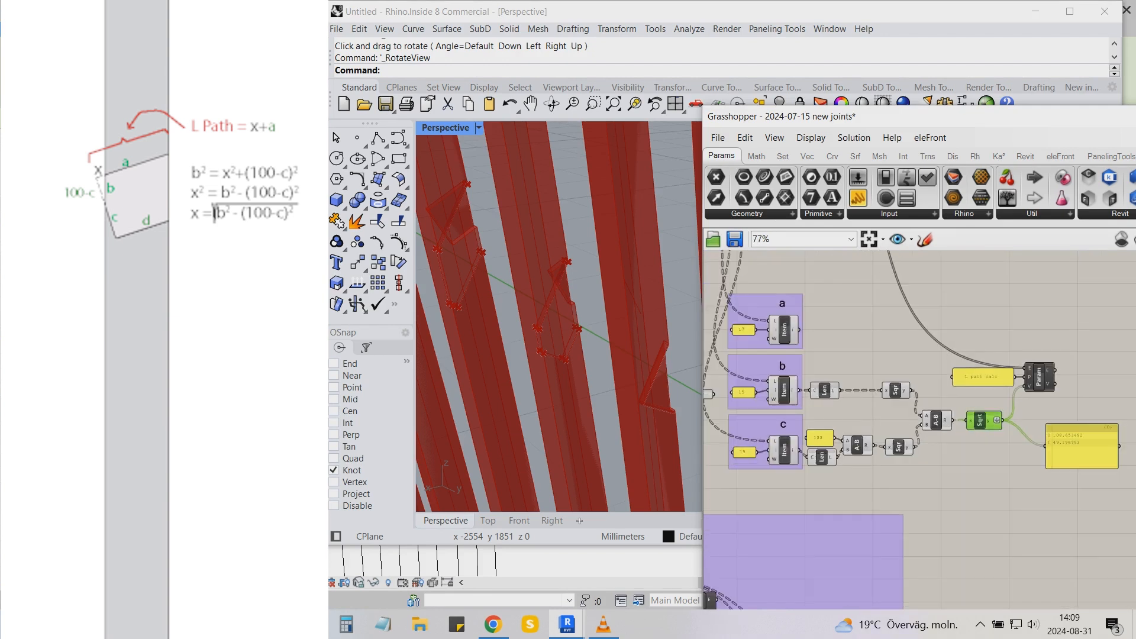
left_click(756, 156)
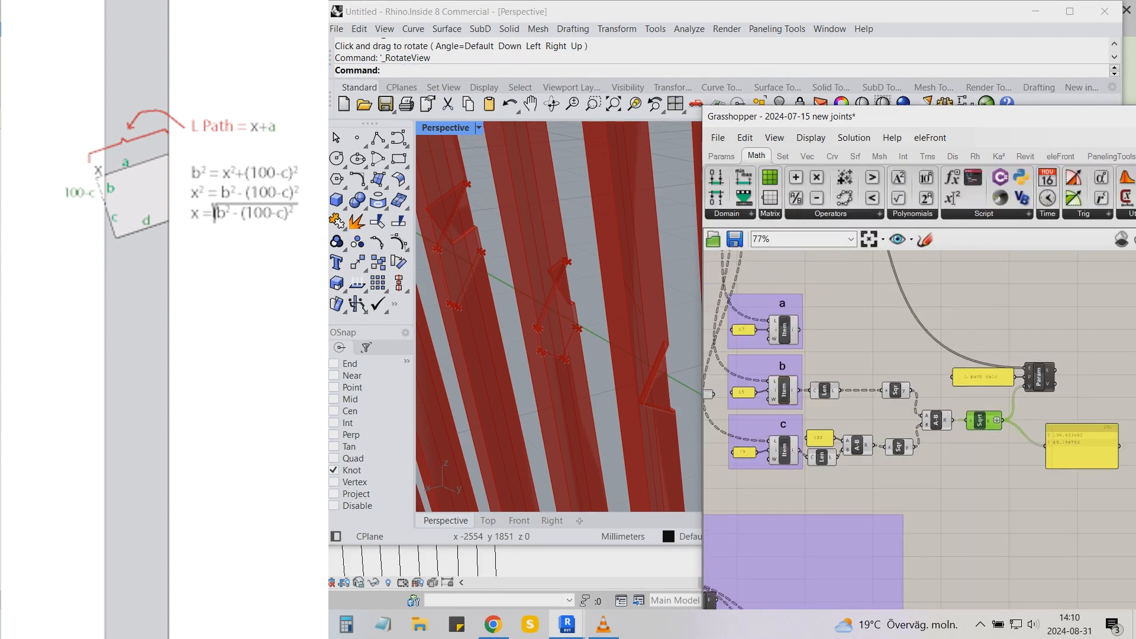
left_click(795, 177)
left_click(932, 358)
left_click_drag(799, 330, 916, 354)
- Connect the Square Root output to the Addition's B input and the Addition result to the Element Parameter's V input
scroll(1082, 403, "up", 4)
left_click_drag(797, 317, 986, 421)
left_click_drag(1002, 353, 1063, 348)
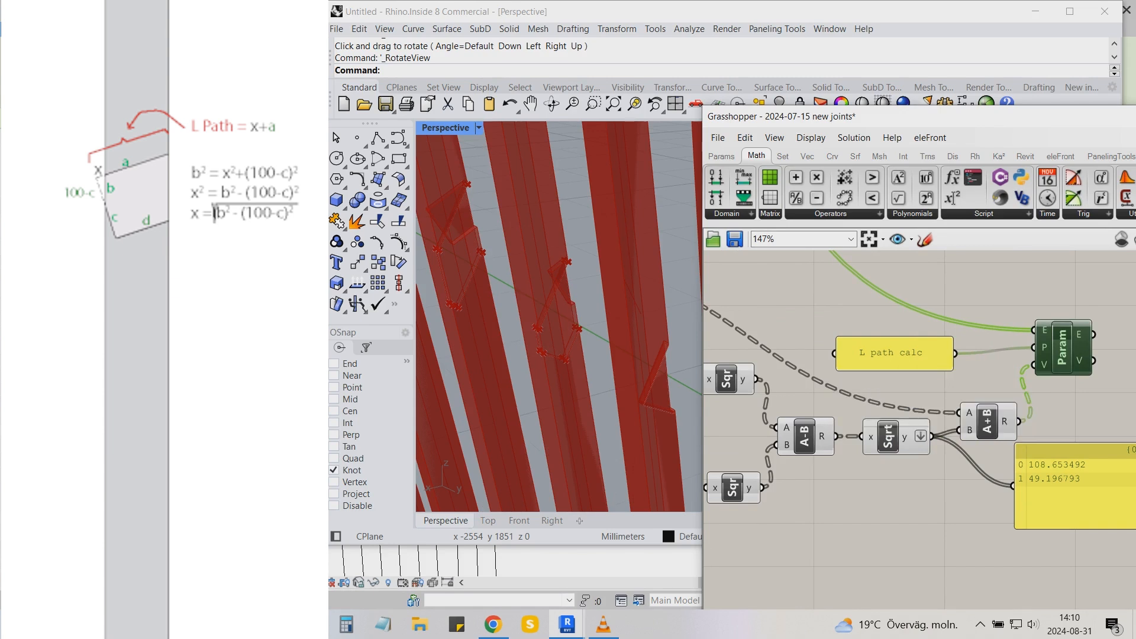
- Move the results panel clear of the Addition component and connect the Addition result to it
left_click(979, 521)
scroll(898, 460, "down", 1)
left_click_drag(1032, 474, 1117, 459)
left_click_drag(1000, 428, 1080, 468)
scroll(1083, 468, "up", 3)
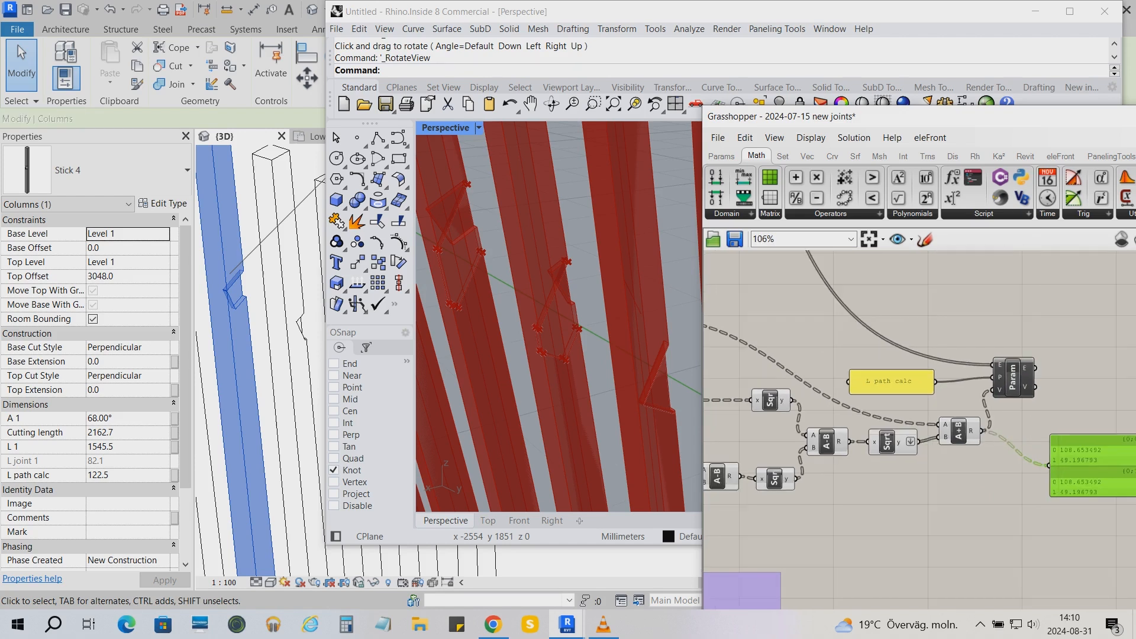
- Connect the results panel to the Element Parameter's V output to check the values there
left_click_drag(1069, 408, 1068, 392)
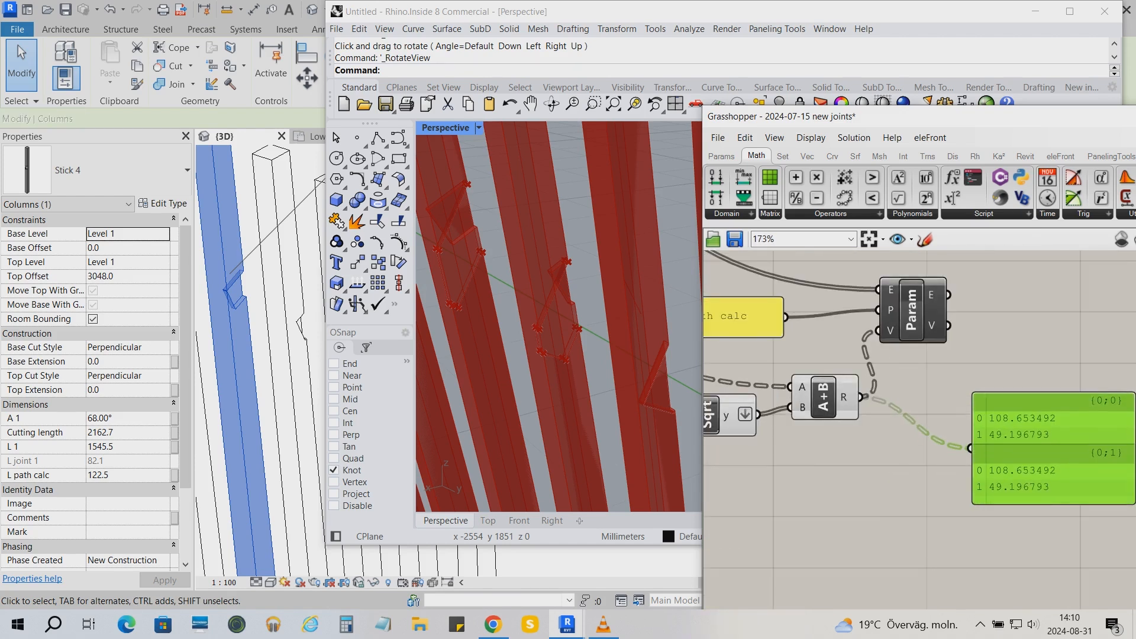
left_click_drag(948, 325, 970, 448)
scroll(931, 513, "down", 2)
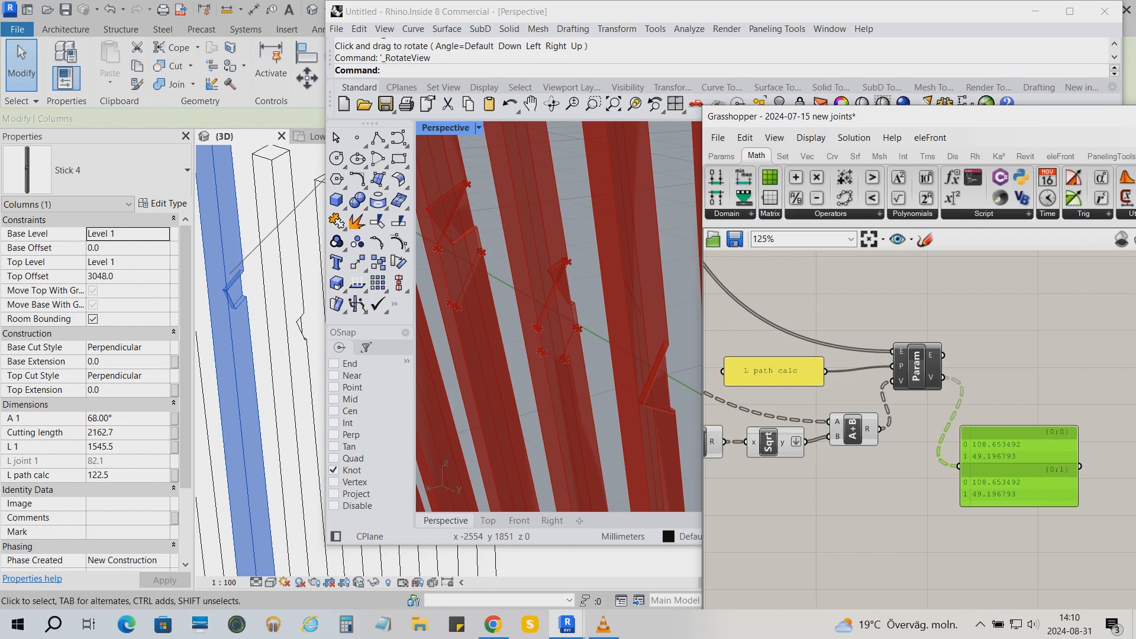
- Remove the flatten from the Square Root output and connect the results panel back to the Addition result
scroll(978, 501, "up", 3)
left_click_drag(843, 401, 952, 453)
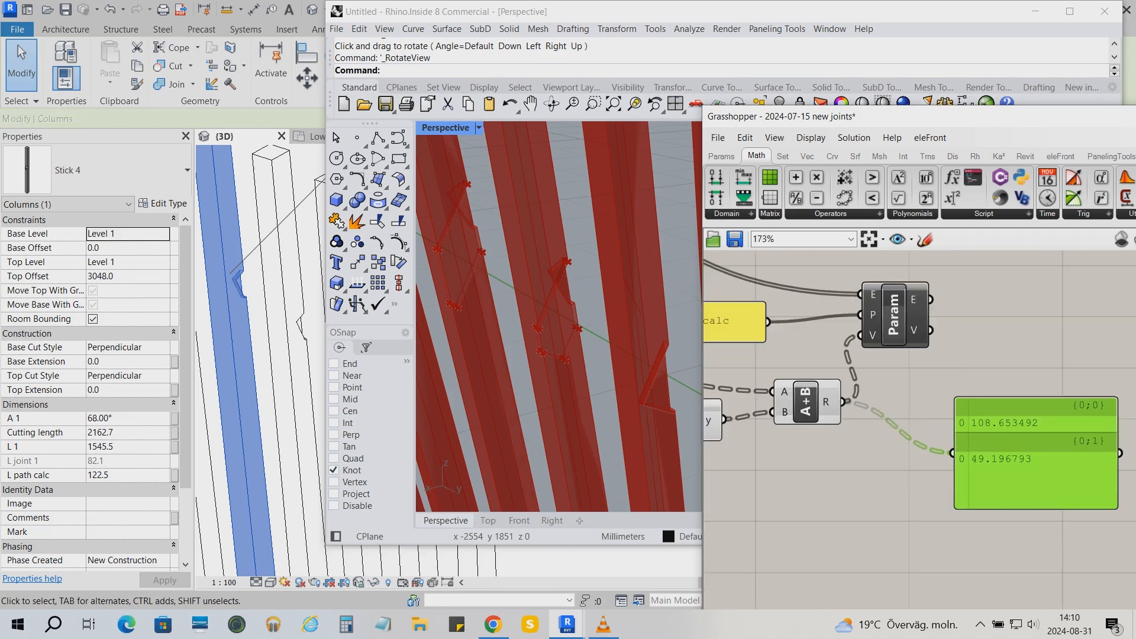
- Connect a panel to List Item a's output to inspect the data it sends to the Addition
scroll(951, 452, "down", 4)
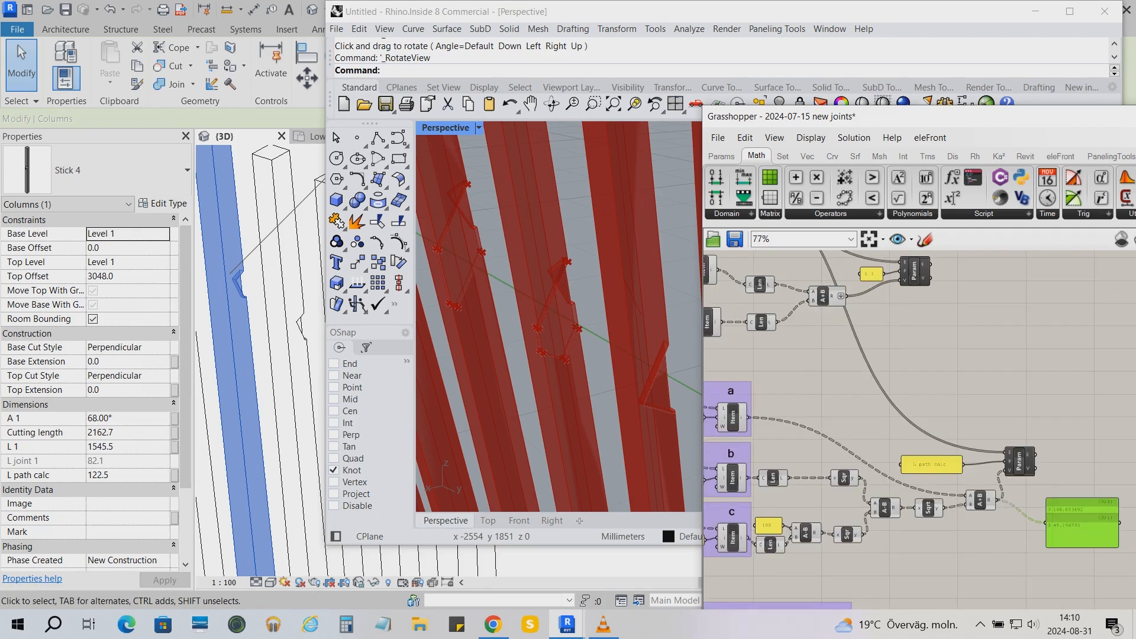
left_click_drag(828, 439, 835, 402)
scroll(743, 410, "up", 1)
left_click_drag(751, 419, 932, 396)
scroll(909, 434, "up", 2)
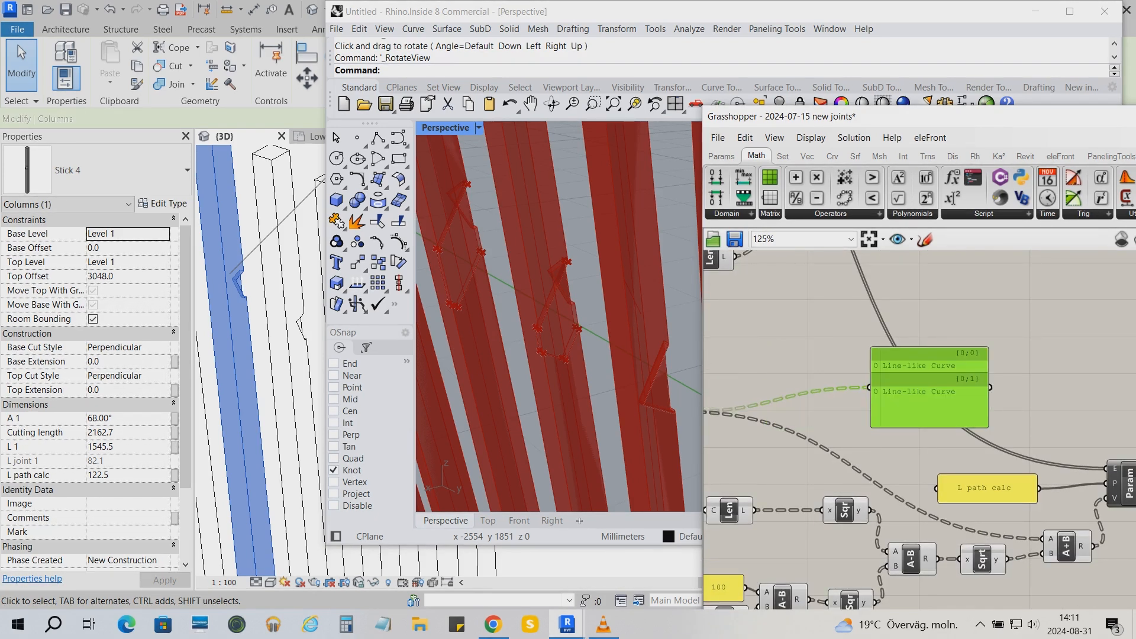
- Place a curve Length component between group a and the panel of line-like curves
left_click(832, 155)
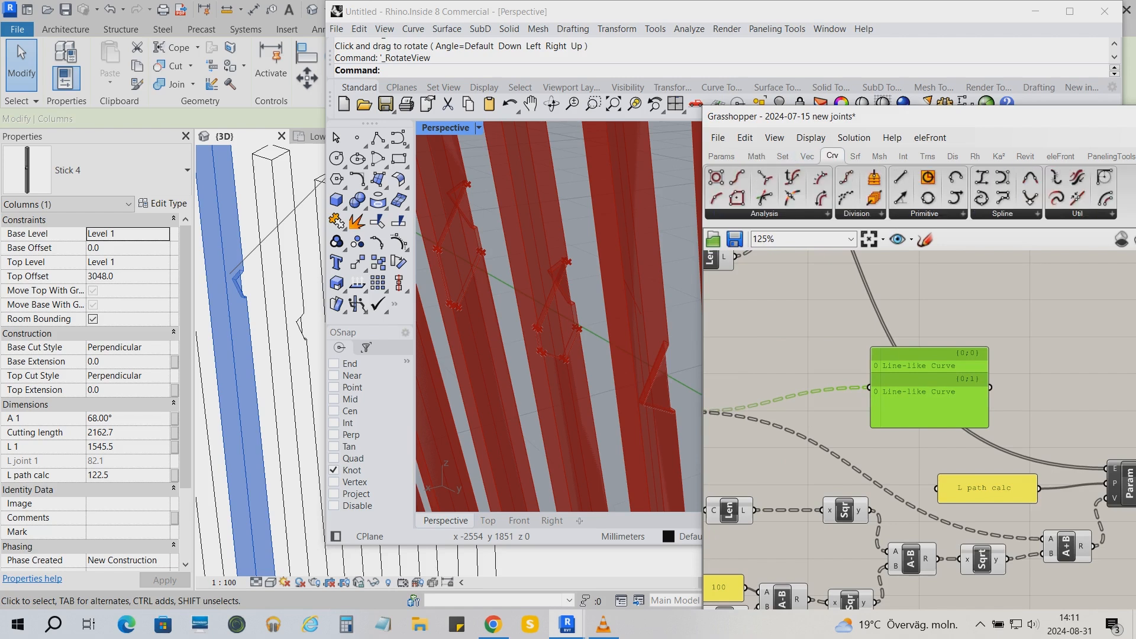
left_click(765, 214)
left_click(763, 527)
left_click(795, 376)
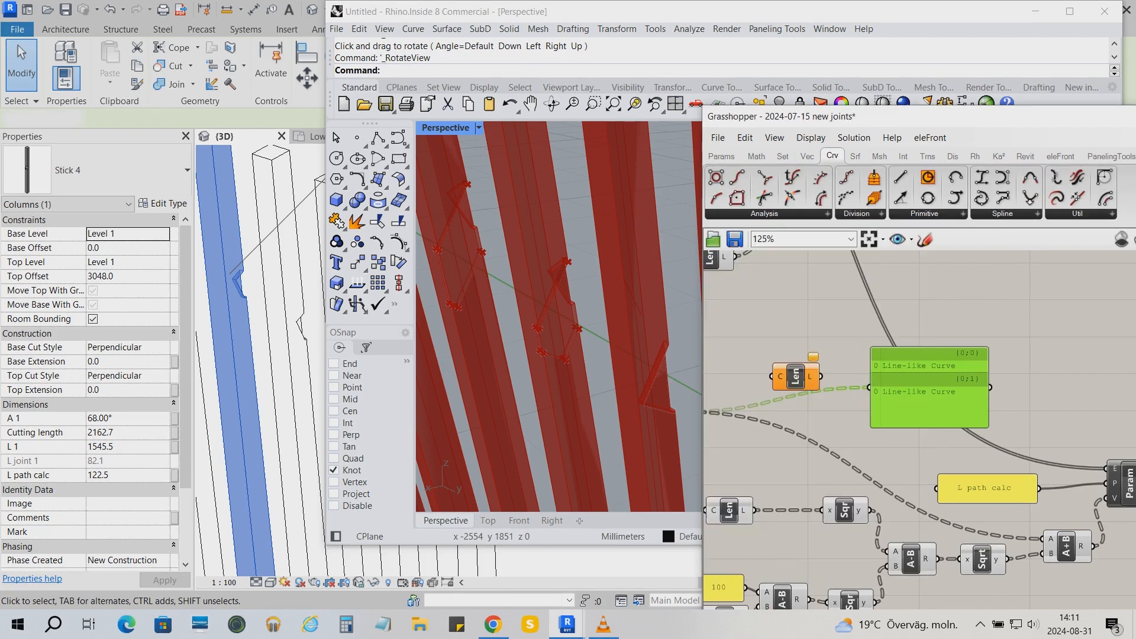
left_click(861, 353)
- Feed the group a curve into the new Length component and connect its length to input A of the final Addition
scroll(864, 354, "down", 2)
scroll(756, 389, "up", 2)
left_click_drag(759, 391, 824, 374)
scroll(819, 333, "down", 2)
left_click_drag(839, 373, 999, 447)
scroll(1049, 466, "up", 2)
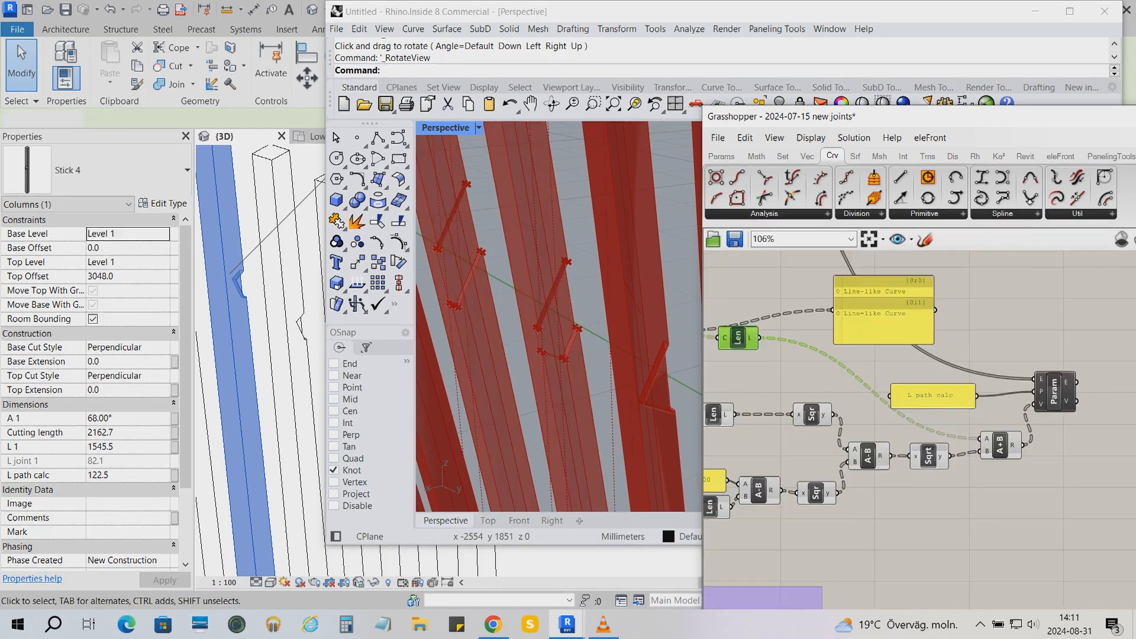
- Check the Addition result in the panel, flatten the Addition's R output and remove the panel
left_click_drag(884, 312, 1072, 450)
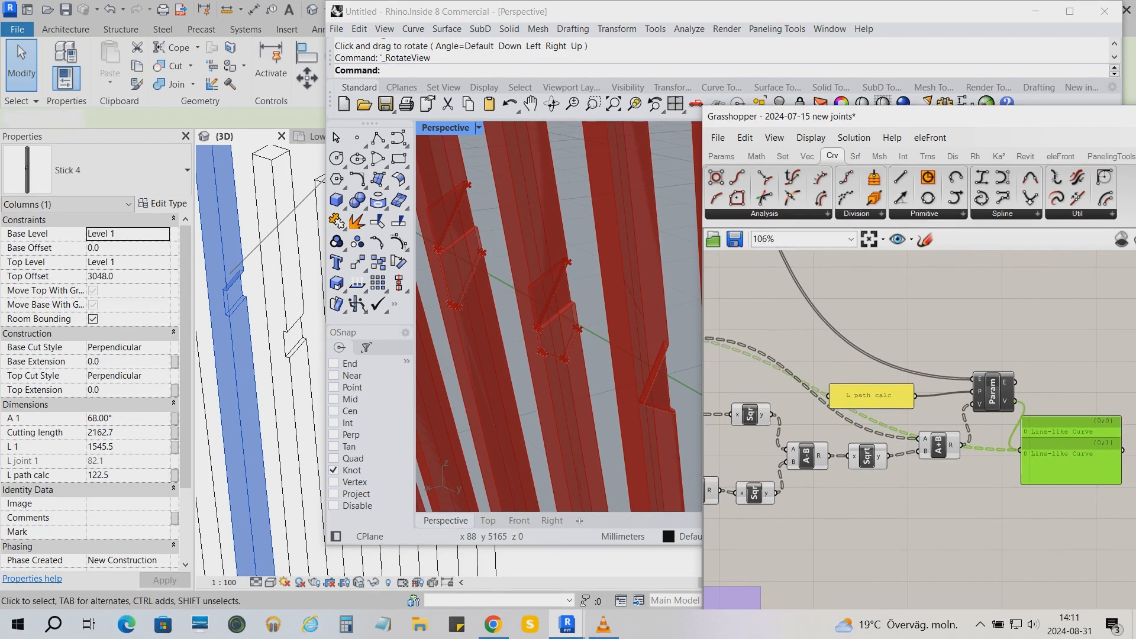
scroll(1071, 449, "up", 1)
right_click(928, 437)
left_click(961, 505)
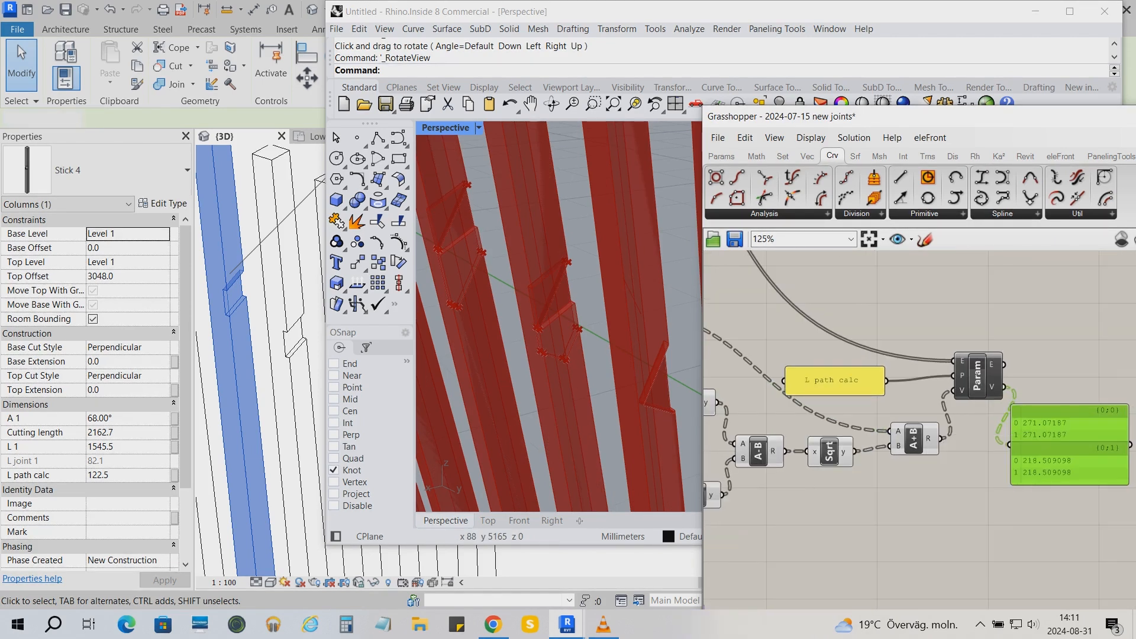
scroll(1047, 446, "up", 3)
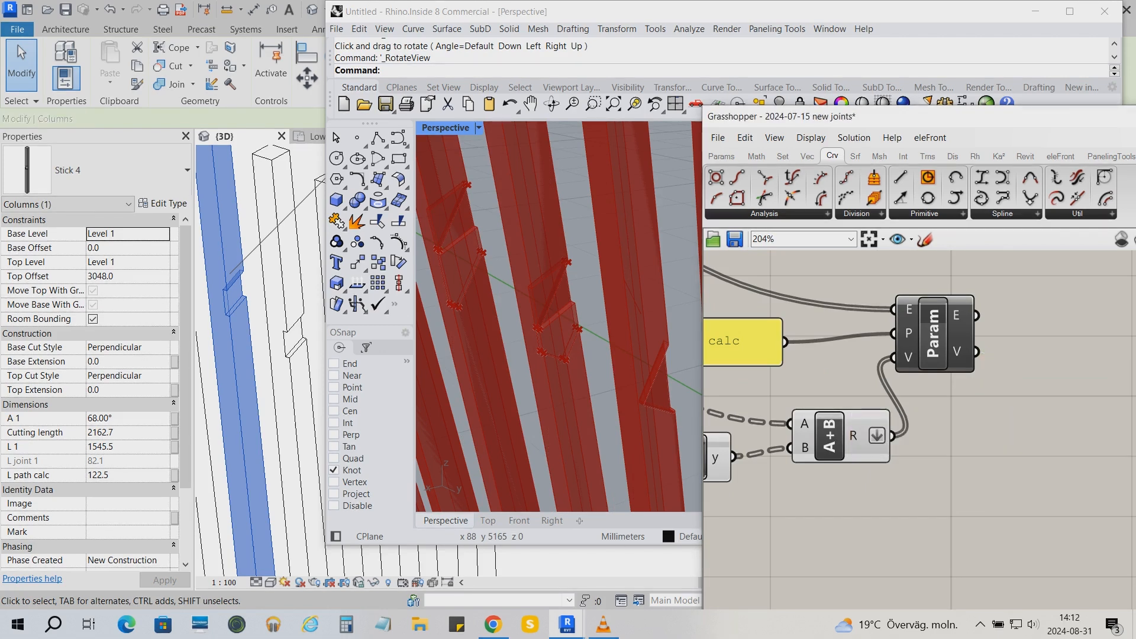
- Move the a, b, c path calculation components to the left and shift the Stick 2 group down to free canvas space
scroll(969, 437, "down", 7)
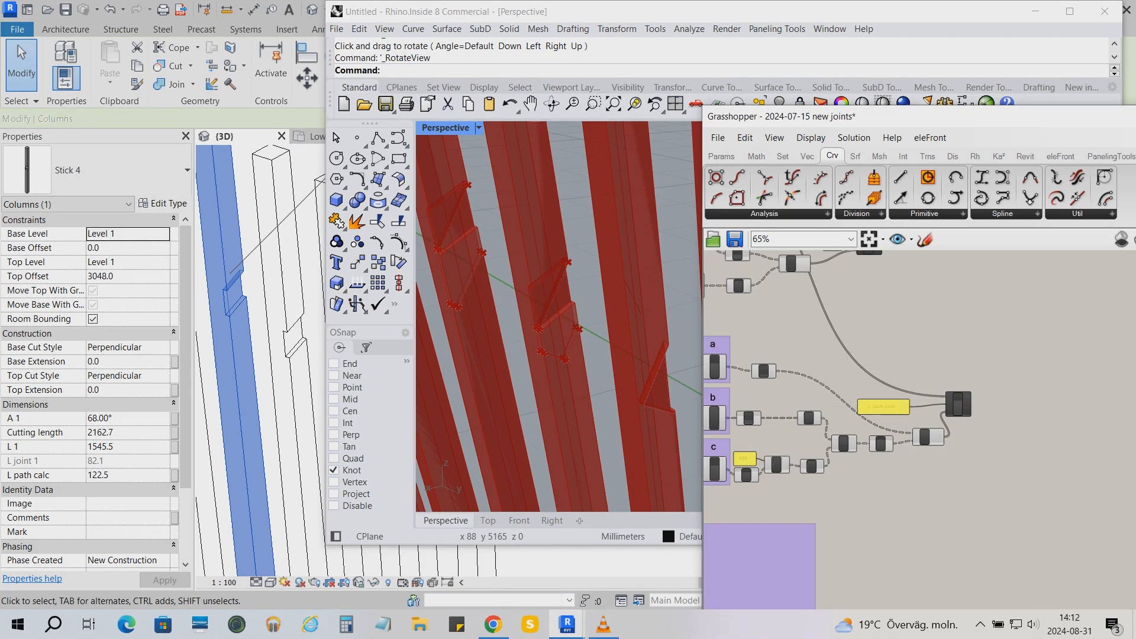
scroll(985, 340, "down", 2)
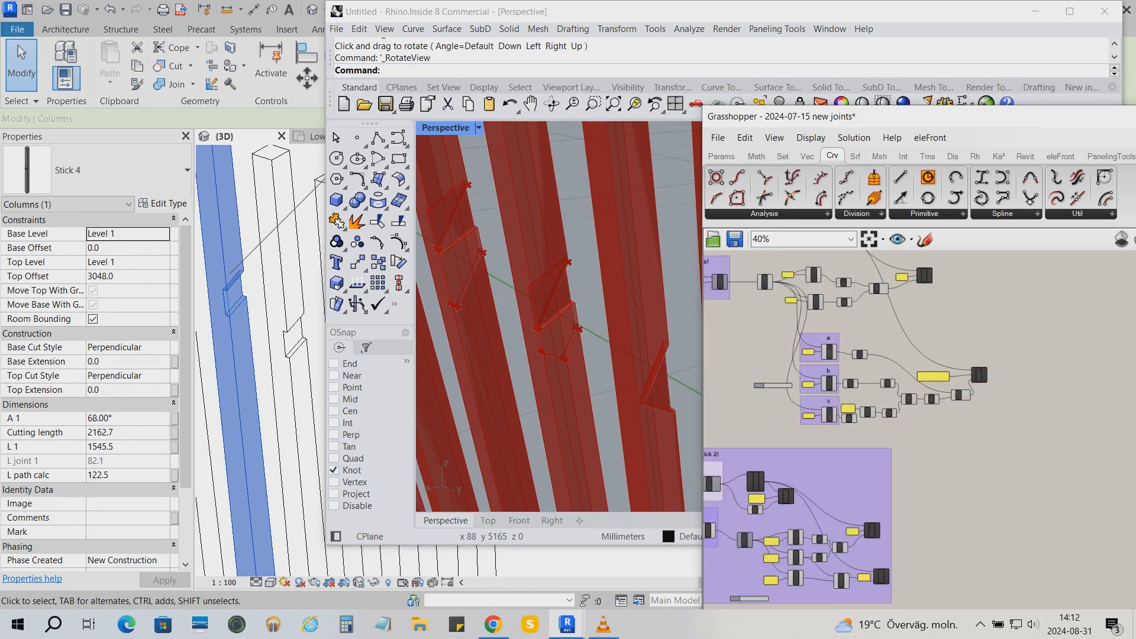
left_click_drag(992, 434, 746, 324)
left_click_drag(829, 352, 776, 339)
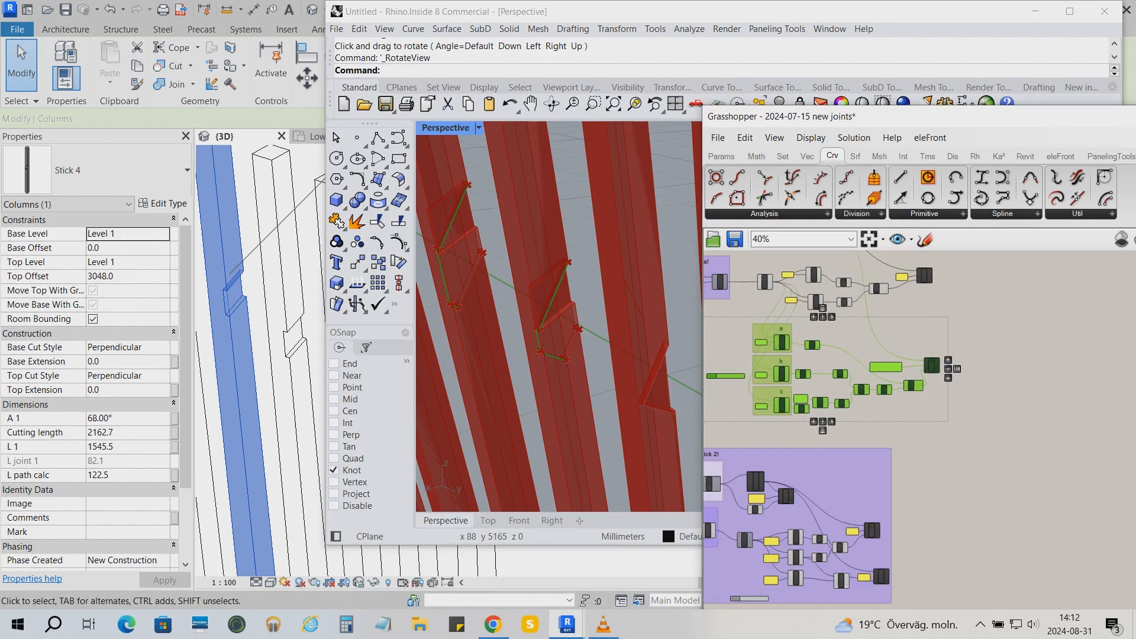
left_click(727, 338)
scroll(835, 454, "down", 4)
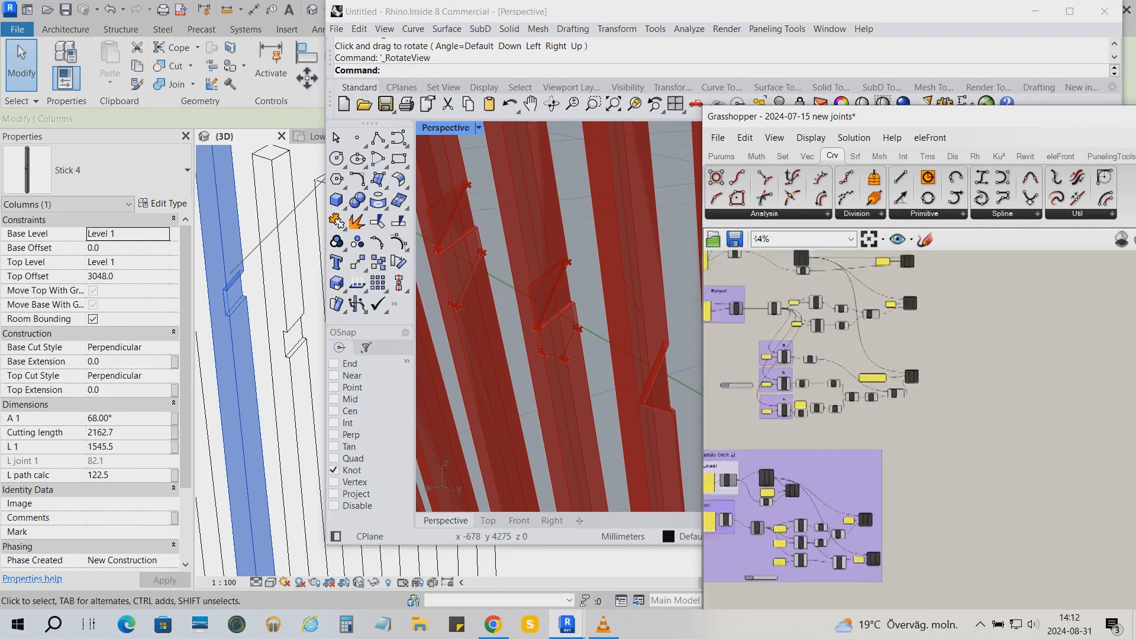
left_click_drag(843, 465, 846, 513)
scroll(866, 443, "up", 4)
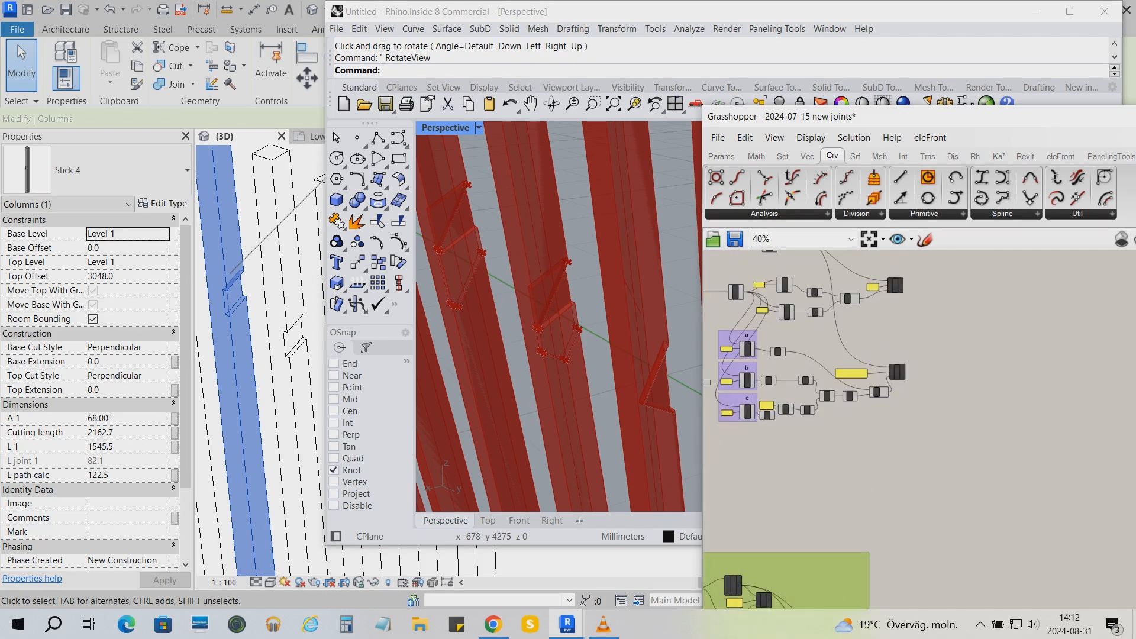
- Add a vector Angle component below the path calculation and connect the group a curve to its A input
left_click(807, 156)
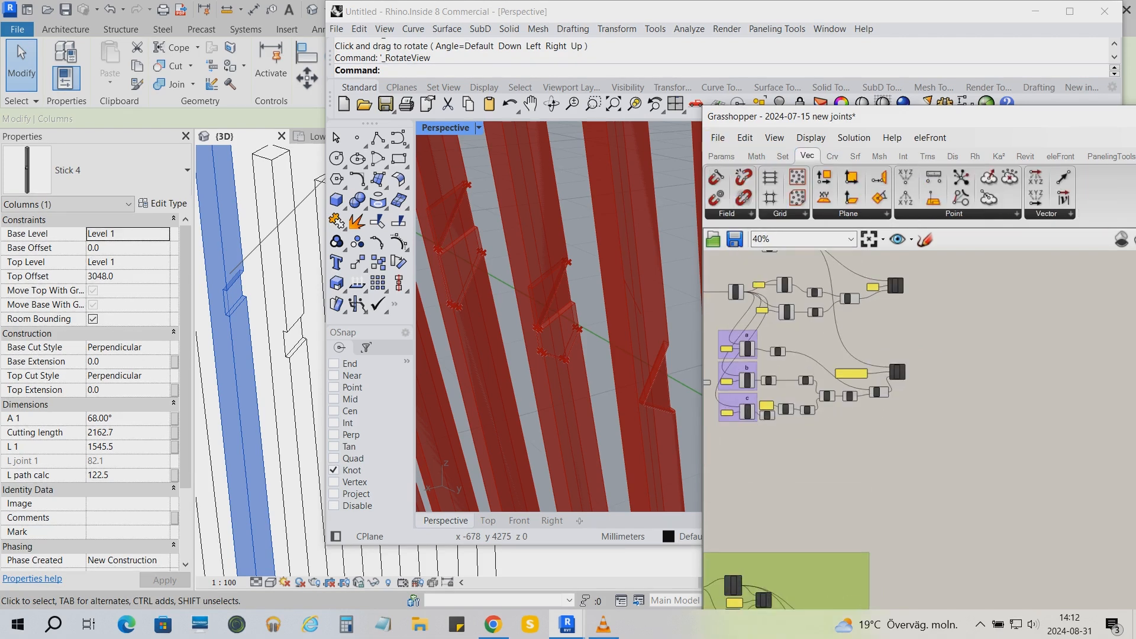
left_click(1046, 213)
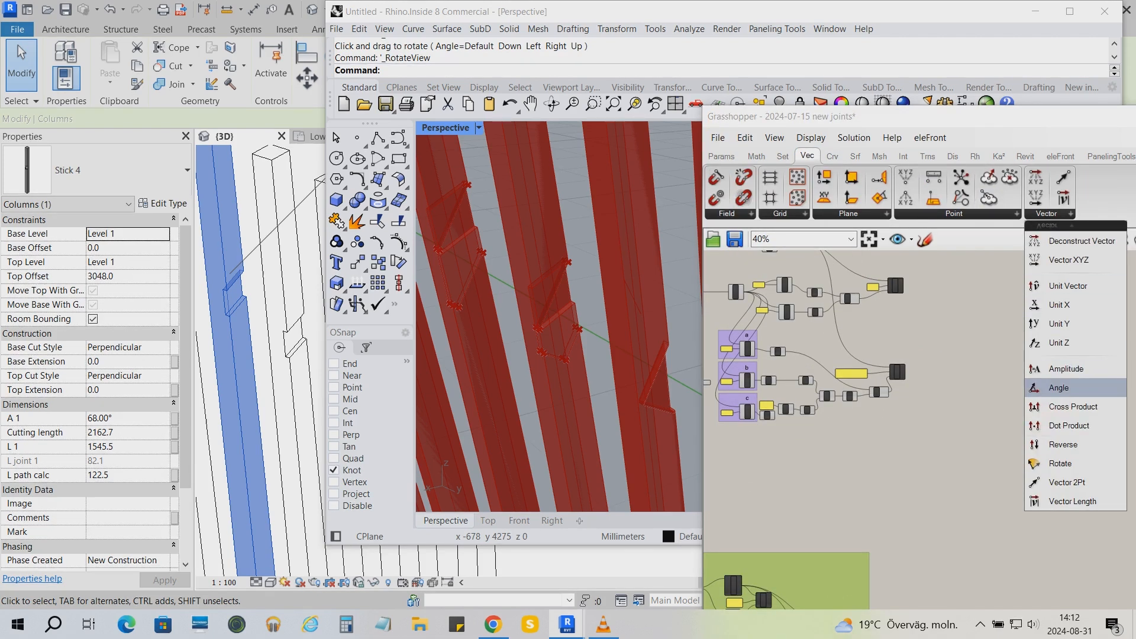
left_click(1058, 388)
left_click(873, 438)
scroll(785, 384, "up", 1)
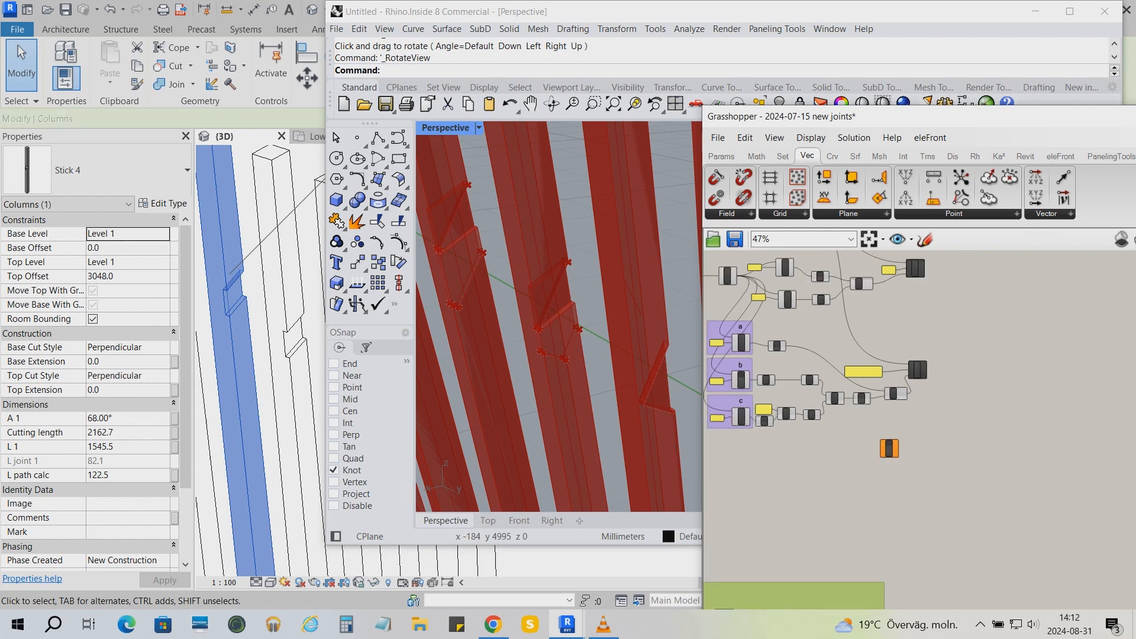
scroll(787, 356, "up", 2)
right_click_drag(787, 356, 802, 369)
left_click_drag(752, 351, 933, 489)
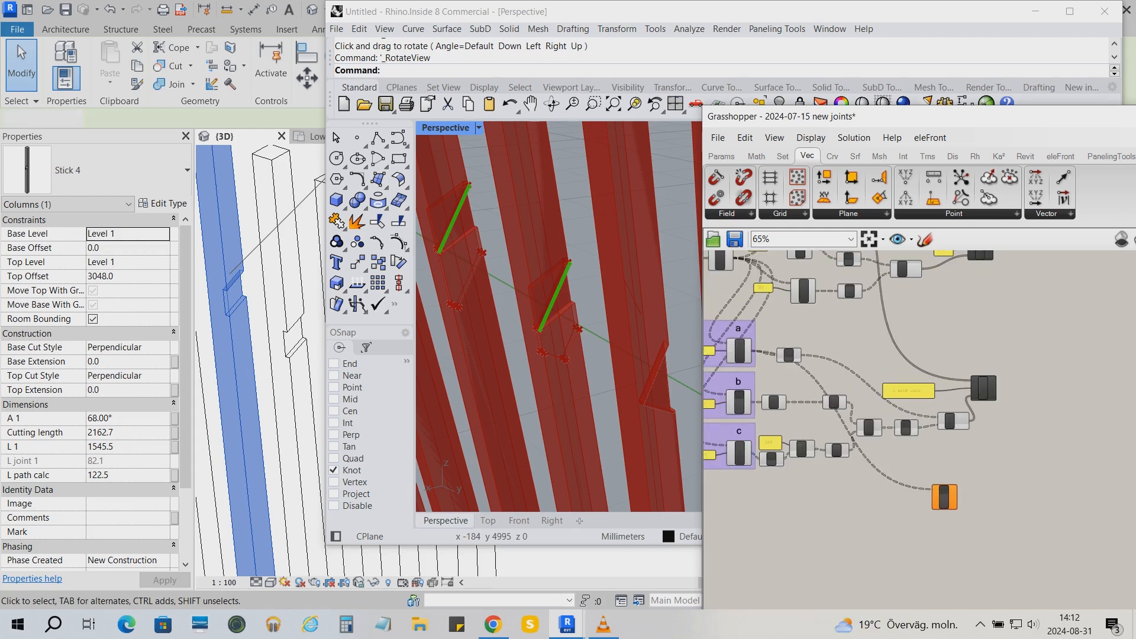
- Connect the edge curve from the List Item with index 11 to the B input of the Angle component
scroll(884, 436, "down", 2)
left_click(820, 299)
left_click_drag(832, 300, 844, 481)
scroll(921, 511, "up", 4)
- Add a Revit element parameter component fed by the Column output and place it beside the Angle component
left_click(1025, 155)
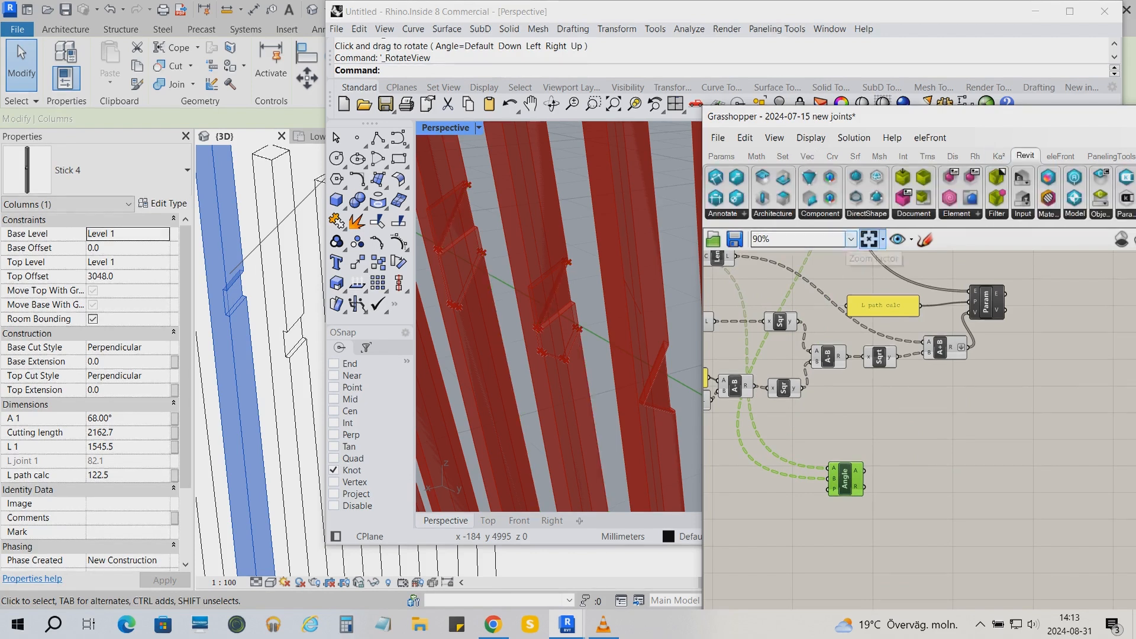
left_click(957, 214)
left_click_drag(905, 568, 854, 285)
scroll(924, 491, "down", 4)
scroll(855, 285, "up", 2)
right_click_drag(855, 285, 904, 372)
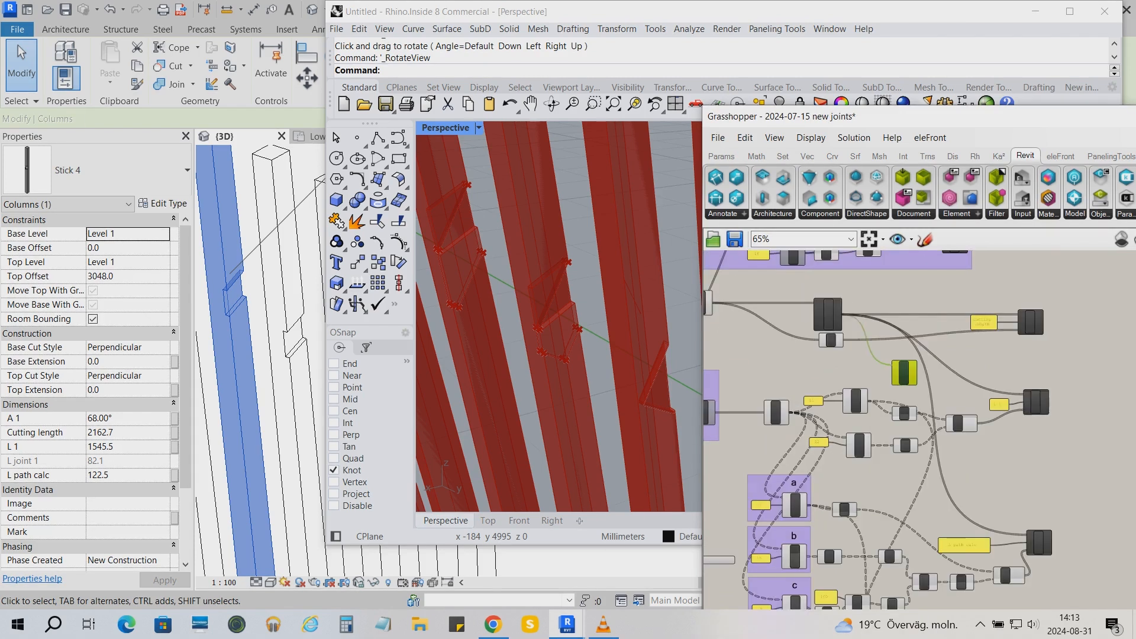
scroll(818, 317, "down", 3)
left_click_drag(863, 346, 918, 501)
scroll(919, 501, "up", 3)
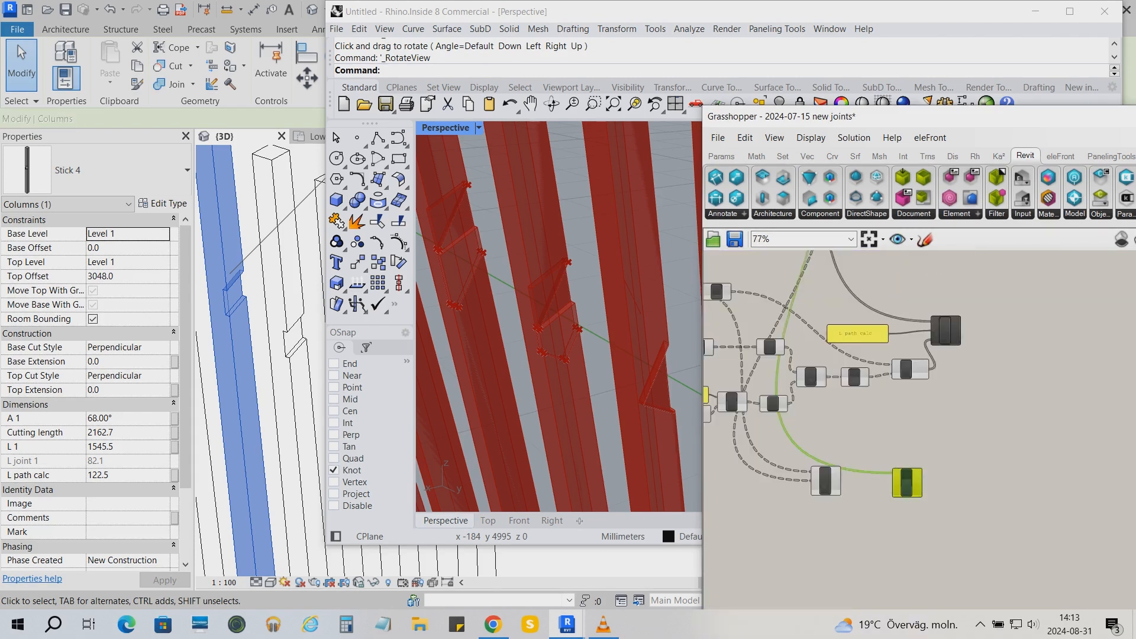
- Copy the A 1 panel beside the new parameter component and connect it to the P input
scroll(926, 523, "down", 4)
right_click_drag(865, 314, 959, 379)
scroll(955, 349, "up", 7)
left_click(946, 325)
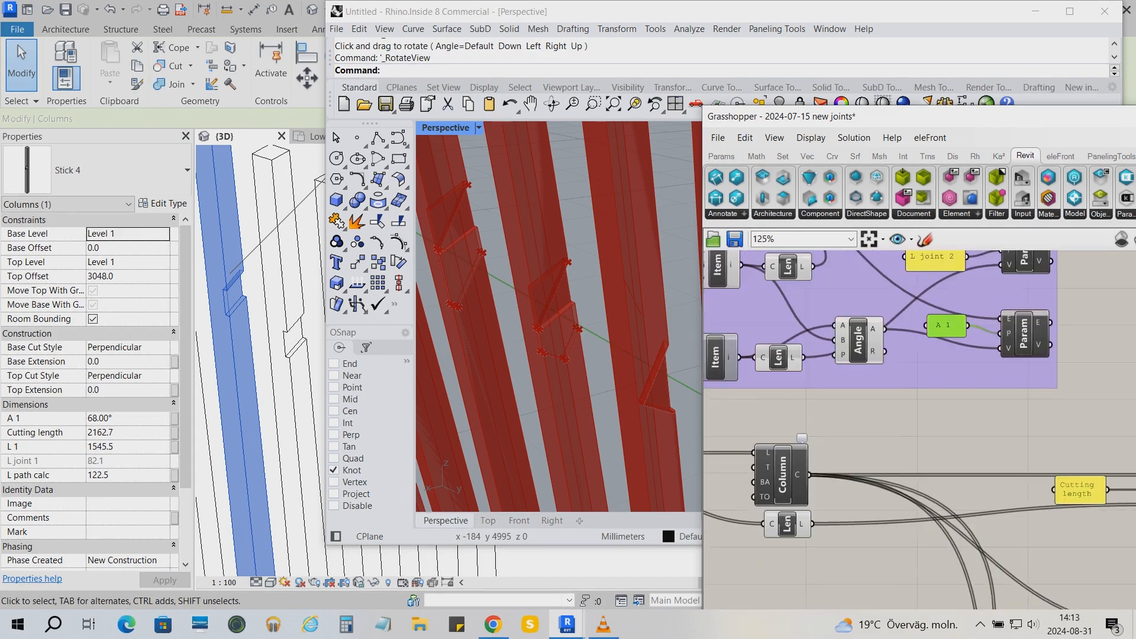
scroll(946, 328, "down", 6)
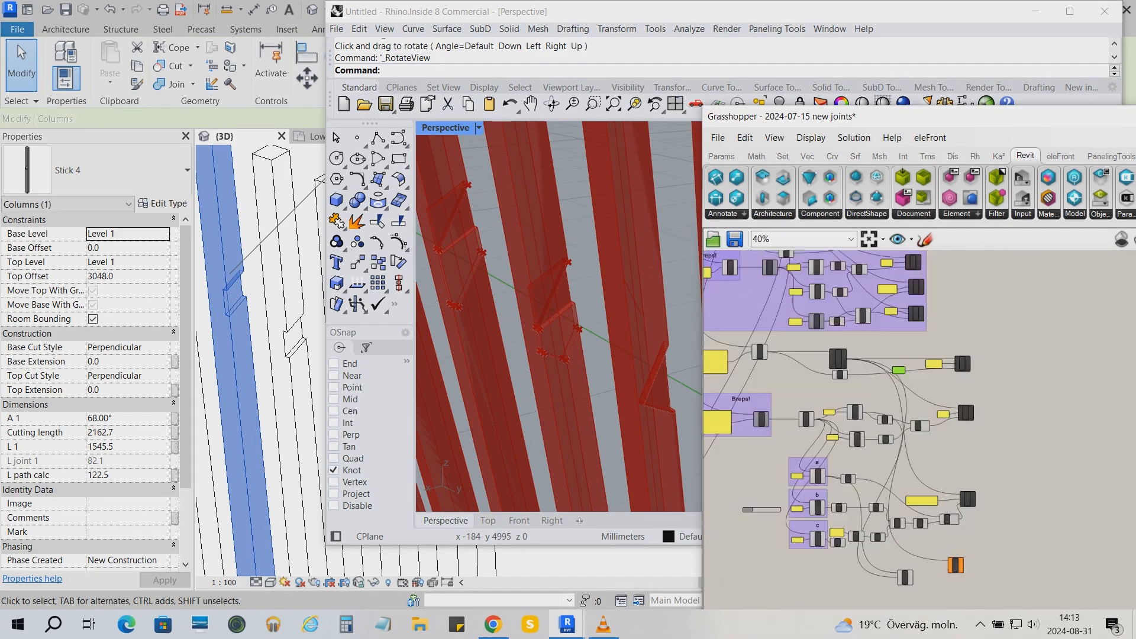
scroll(965, 565, "up", 2)
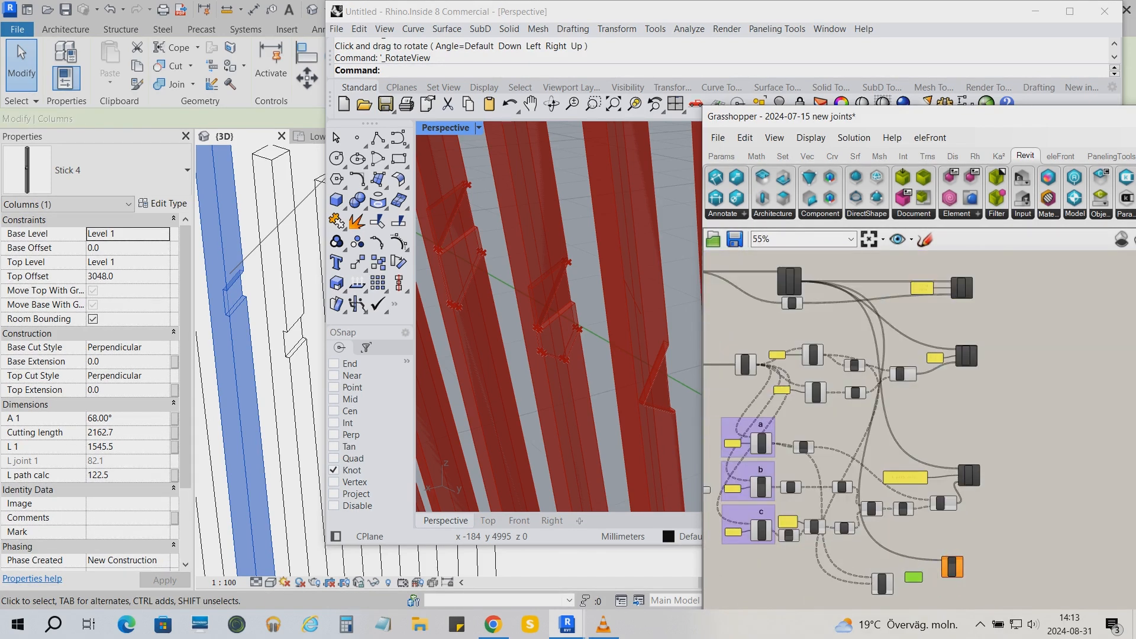
scroll(927, 585, "up", 8)
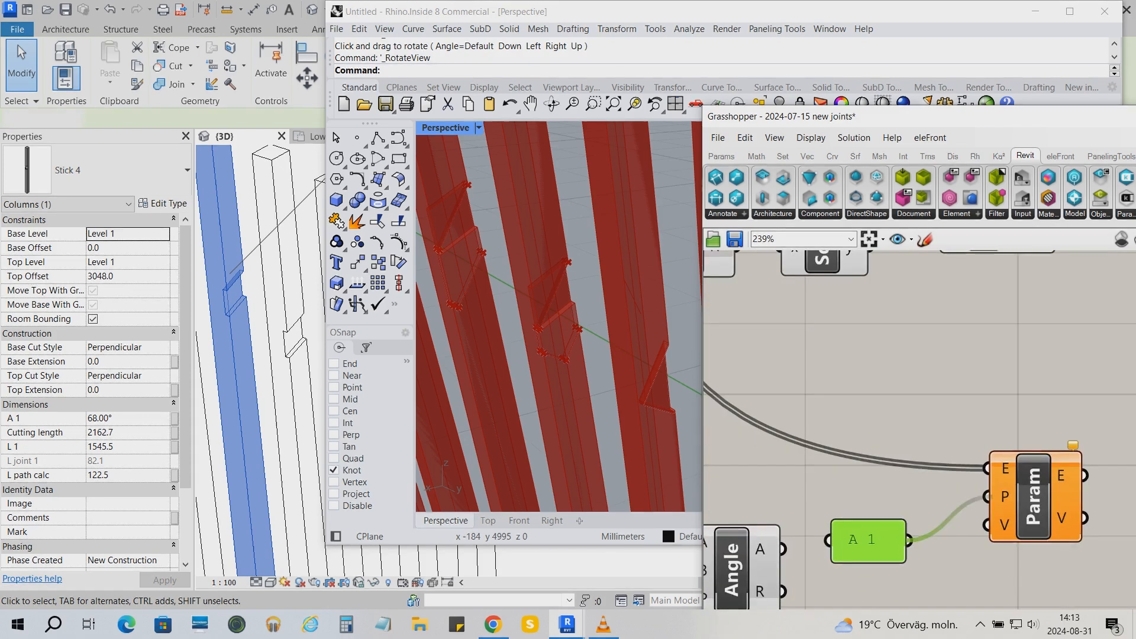
left_click_drag(868, 540, 886, 496)
- Connect the Angle component's A output to the V input of the A 1 parameter component
left_click_drag(782, 549, 986, 525)
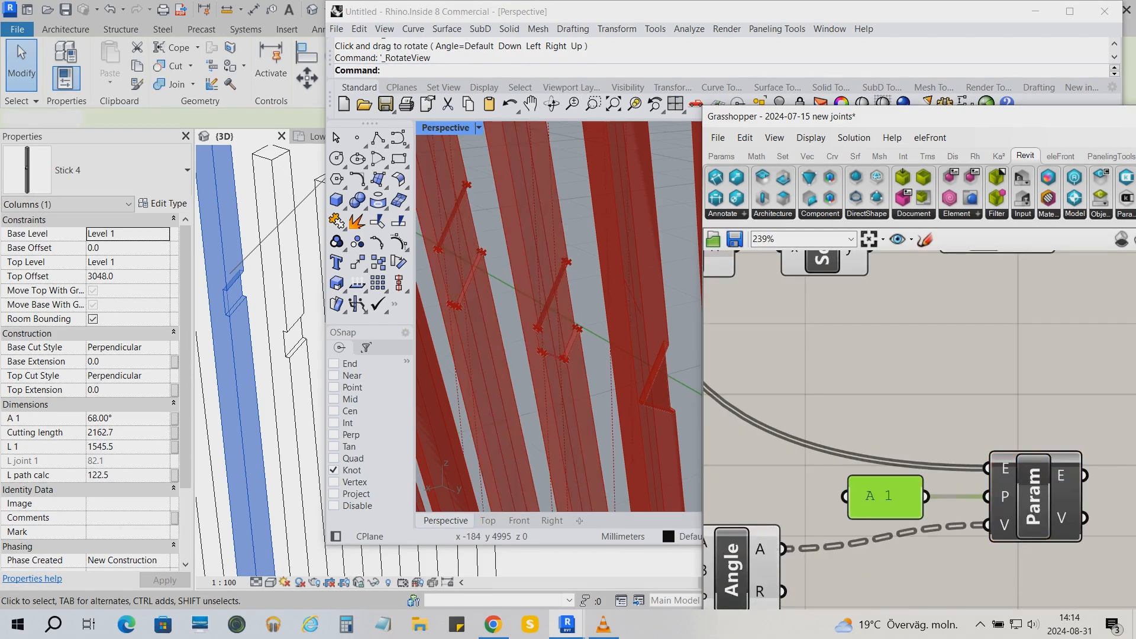
scroll(254, 349, "down", 2)
scroll(941, 379, "down", 5)
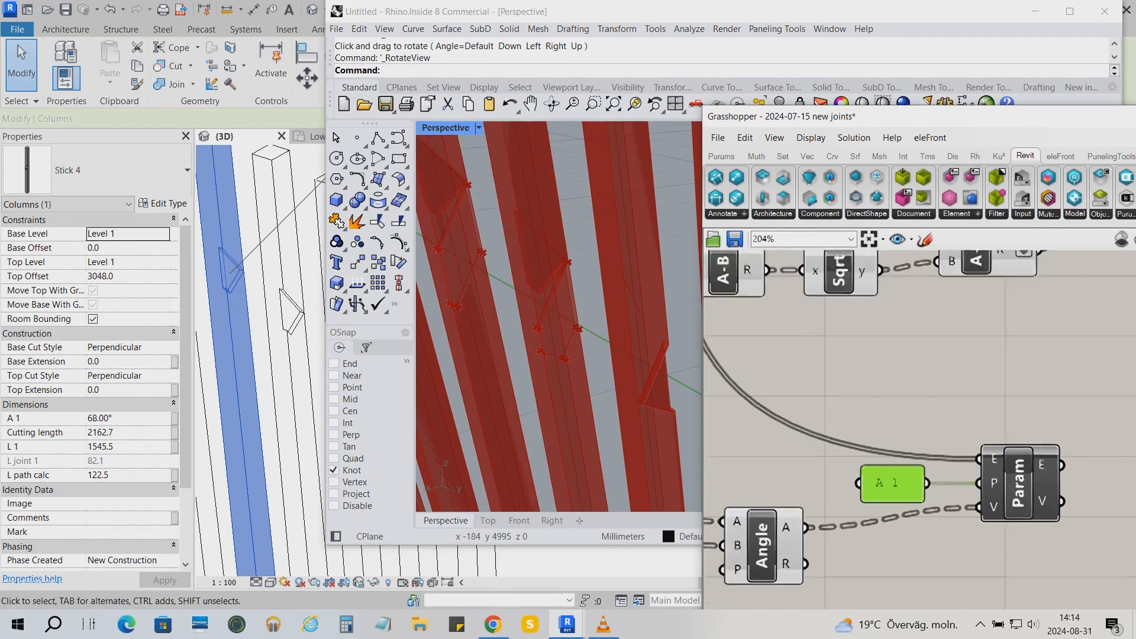
scroll(842, 332, "up", 3)
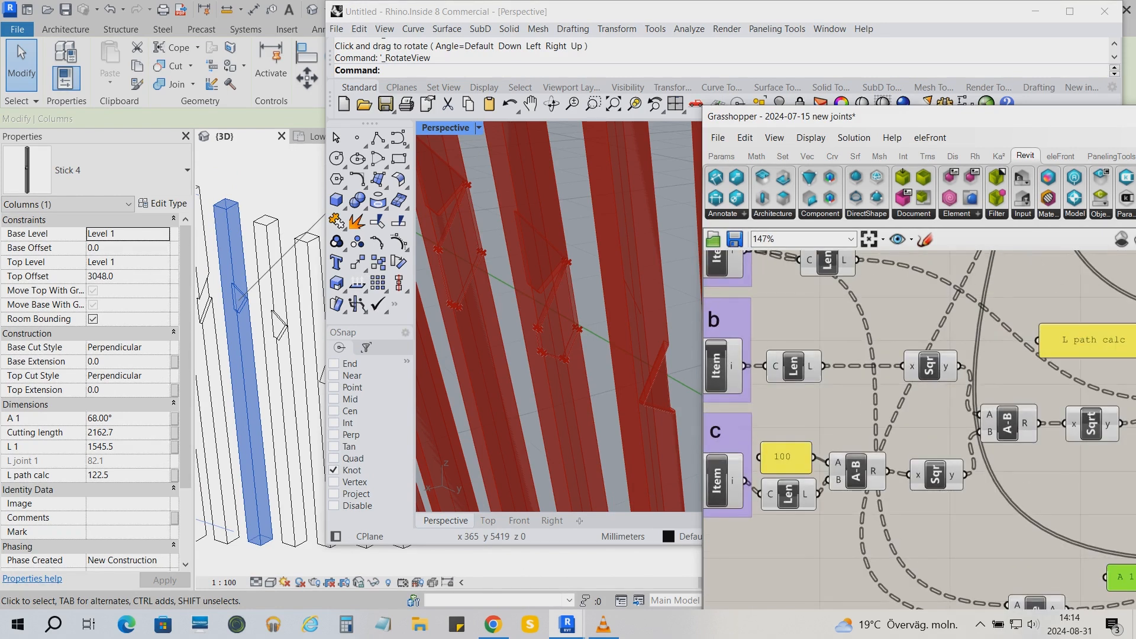
- Disconnect the Angle result from the A 1 parameter component and wire it back to the V input
scroll(846, 374, "down", 2)
right_click(965, 364)
mouse_move(1006, 415)
left_click(911, 417)
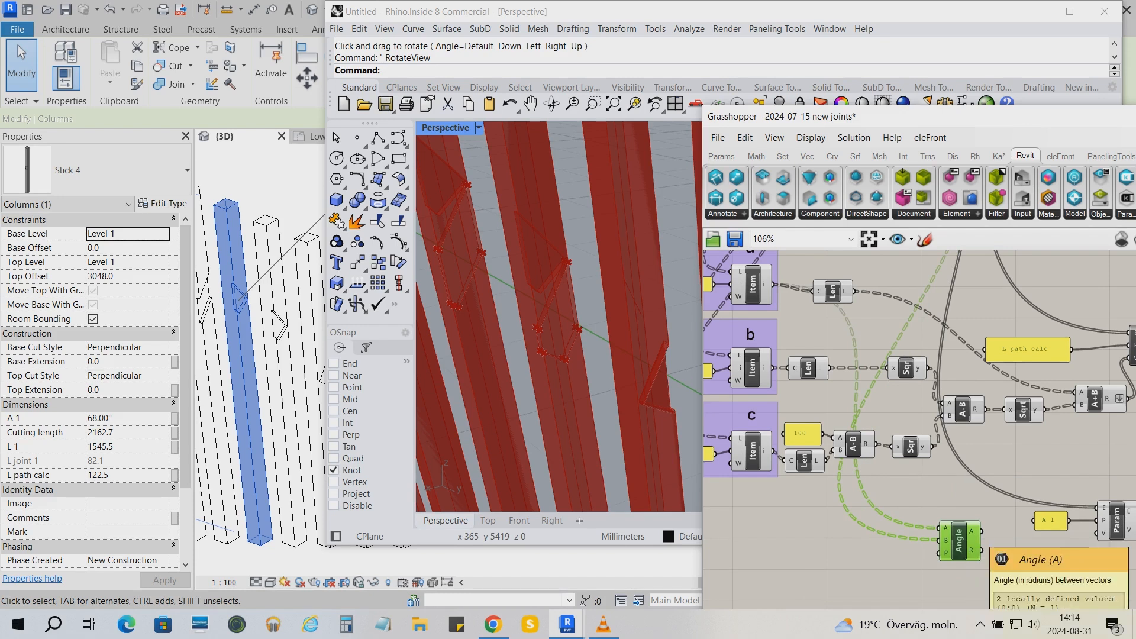
left_click_drag(982, 532, 1096, 533)
- Replace the Angle component's B input with the edge curve from the List Item with index 22
scroll(893, 542, "down", 4)
scroll(864, 397, "up", 4)
left_click(885, 273)
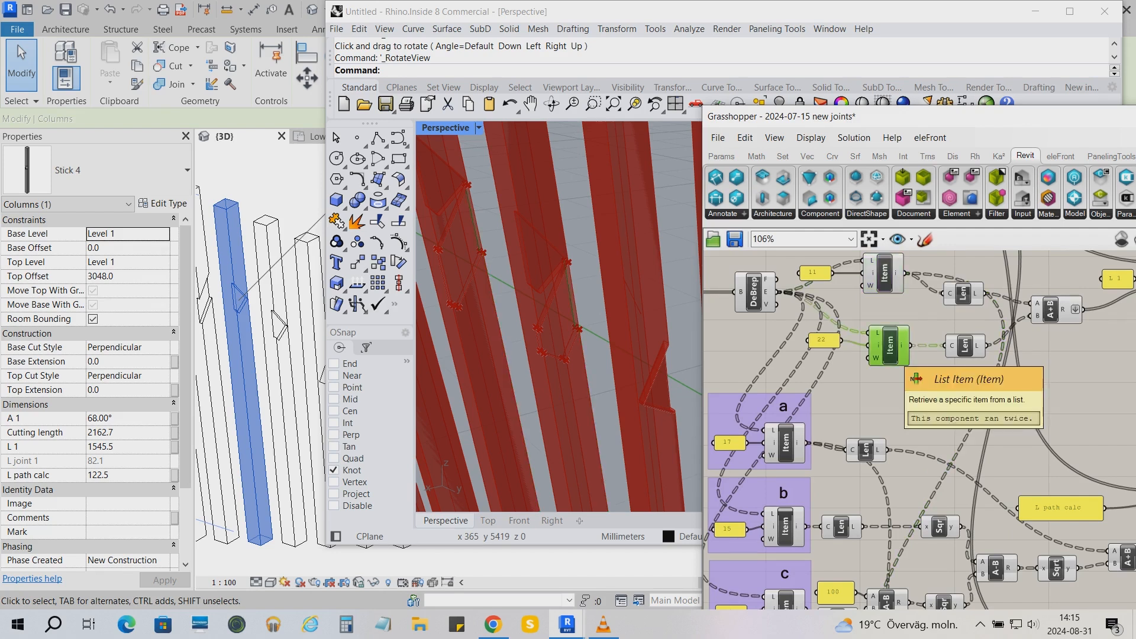
scroll(873, 327, "down", 5)
scroll(935, 435, "up", 3)
left_click_drag(855, 262, 898, 519)
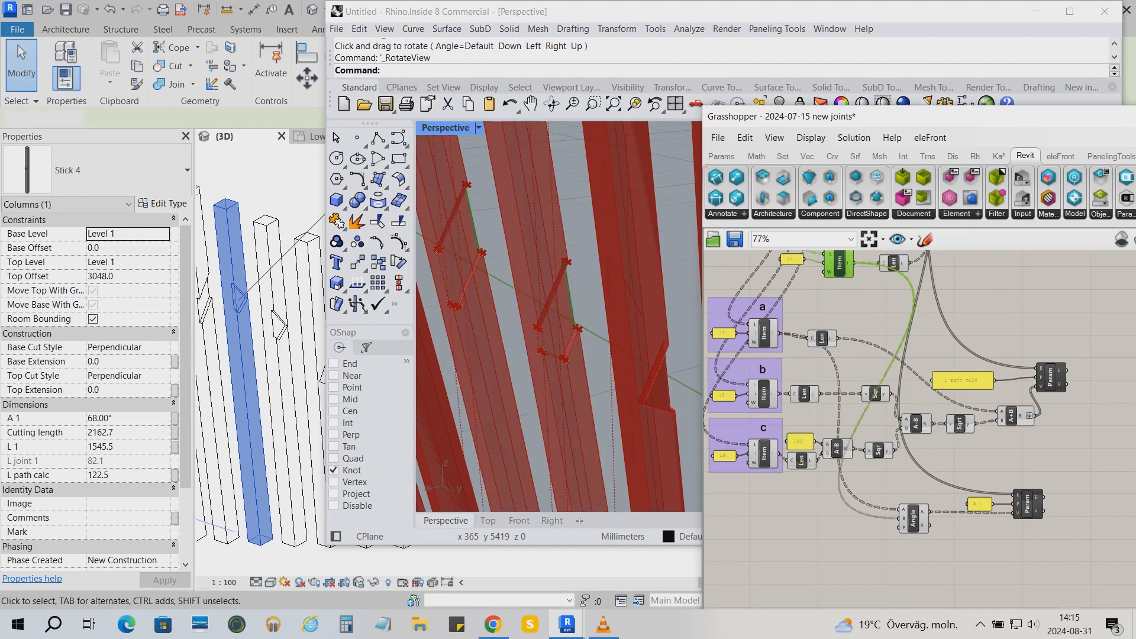
left_click(1027, 504)
scroll(240, 334, "up", 2)
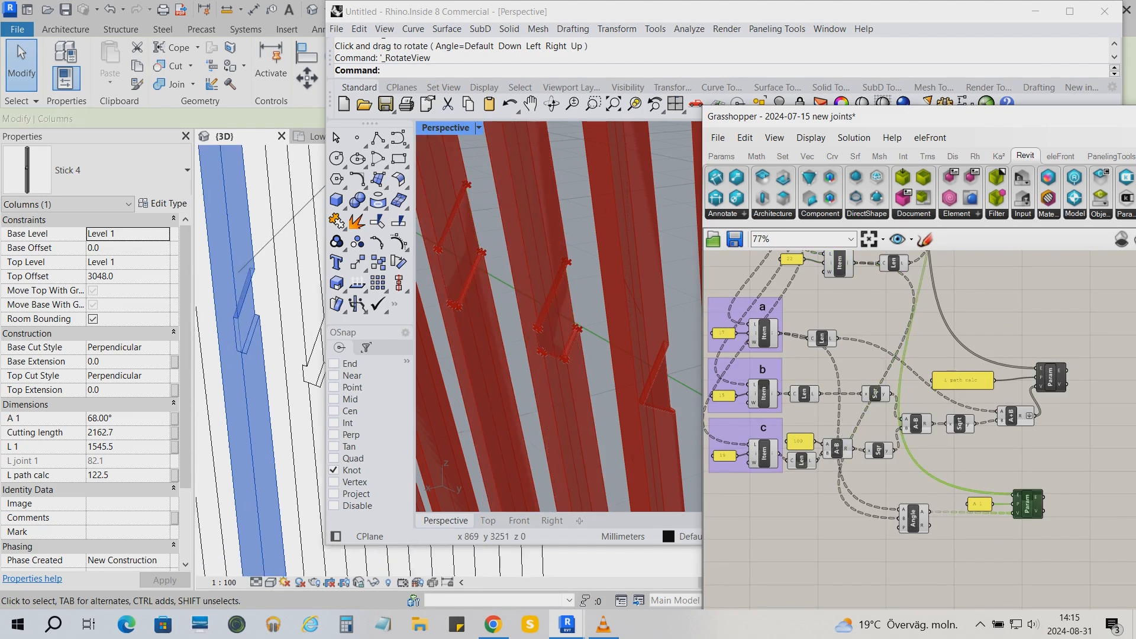
- Move the Rhino window aside, clear the column selection and examine the whole row of columns in the Revit 3D view
scroll(884, 425, "down", 5)
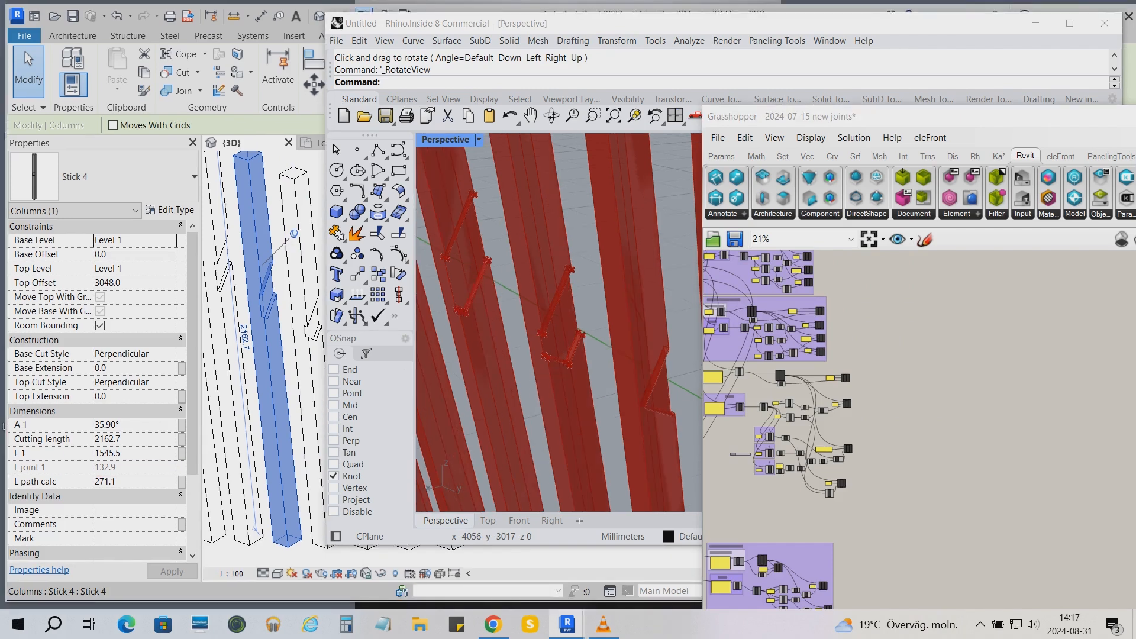
left_click_drag(627, 21, 780, 22)
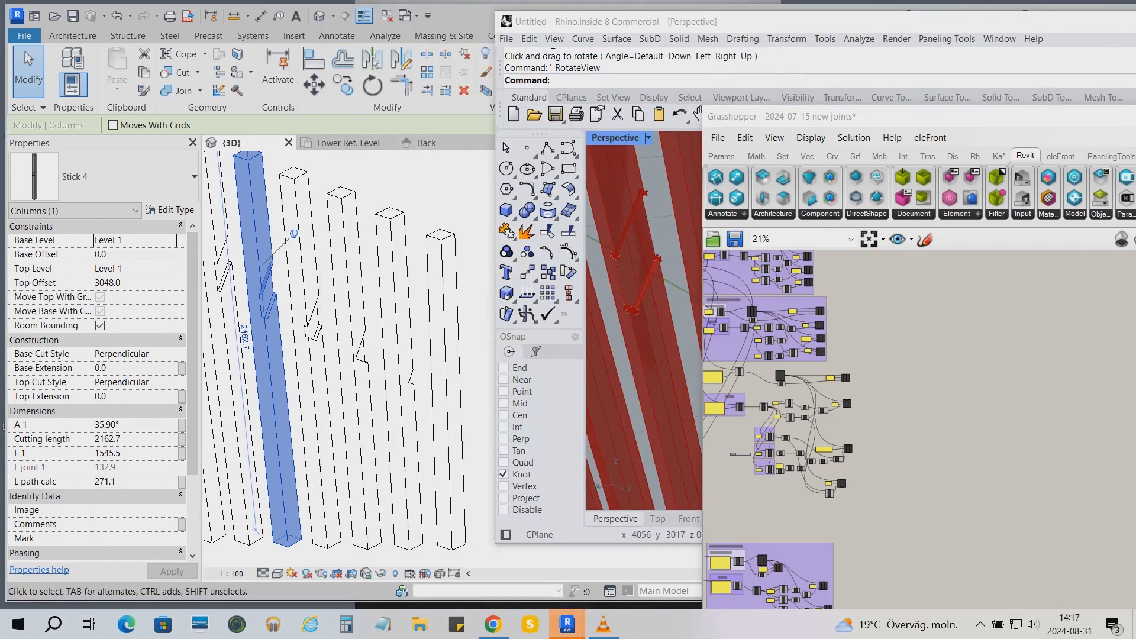
scroll(359, 270, "down", 5)
key("Escape")
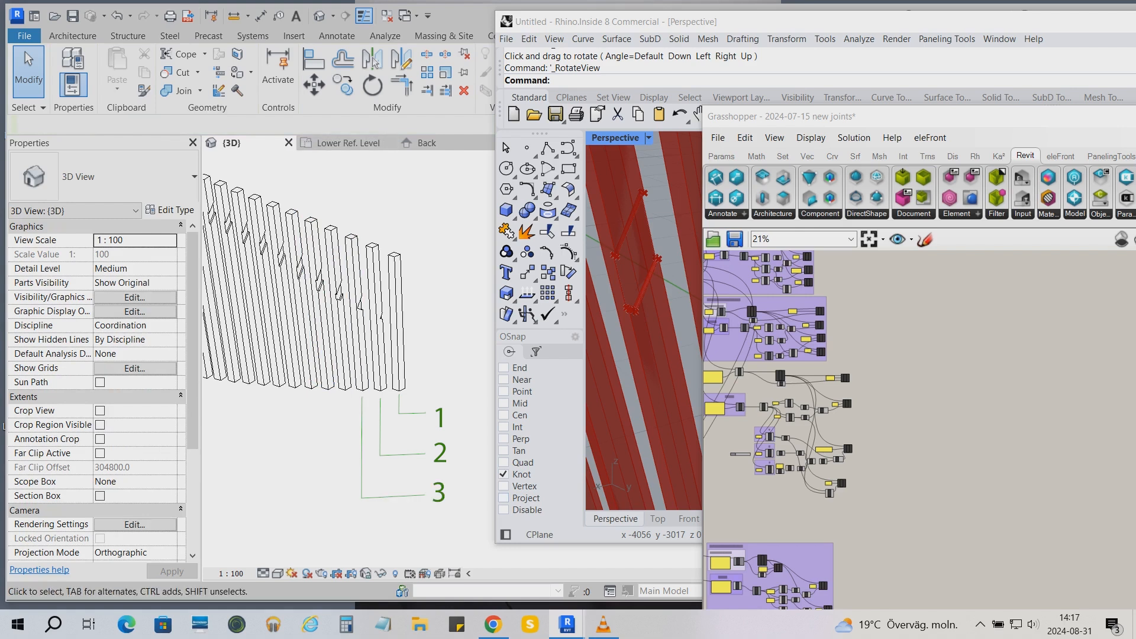
- In the Stick 4 family, start a new shared parameter and define it as a Text parameter named Position in the Dimensions group
left_click(348, 143)
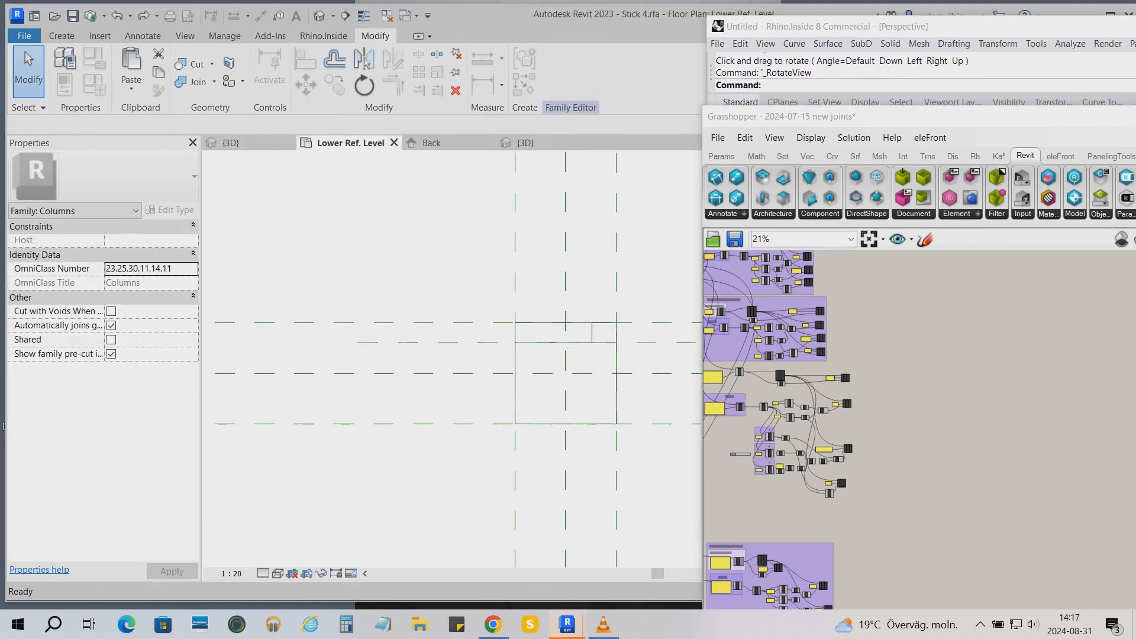
left_click(432, 143)
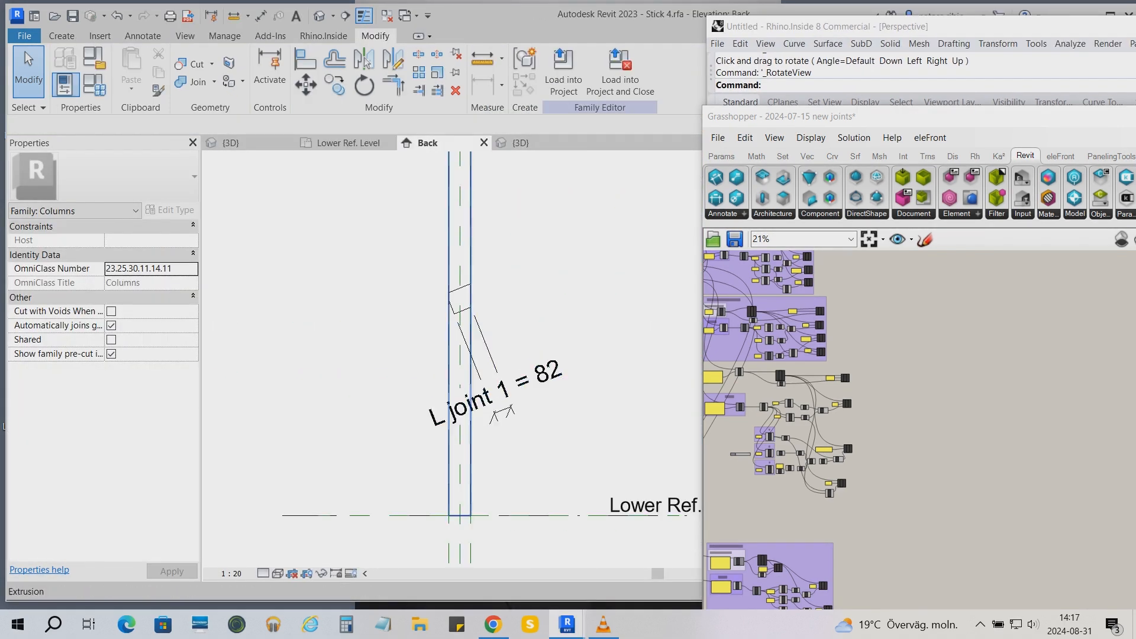
left_click(95, 84)
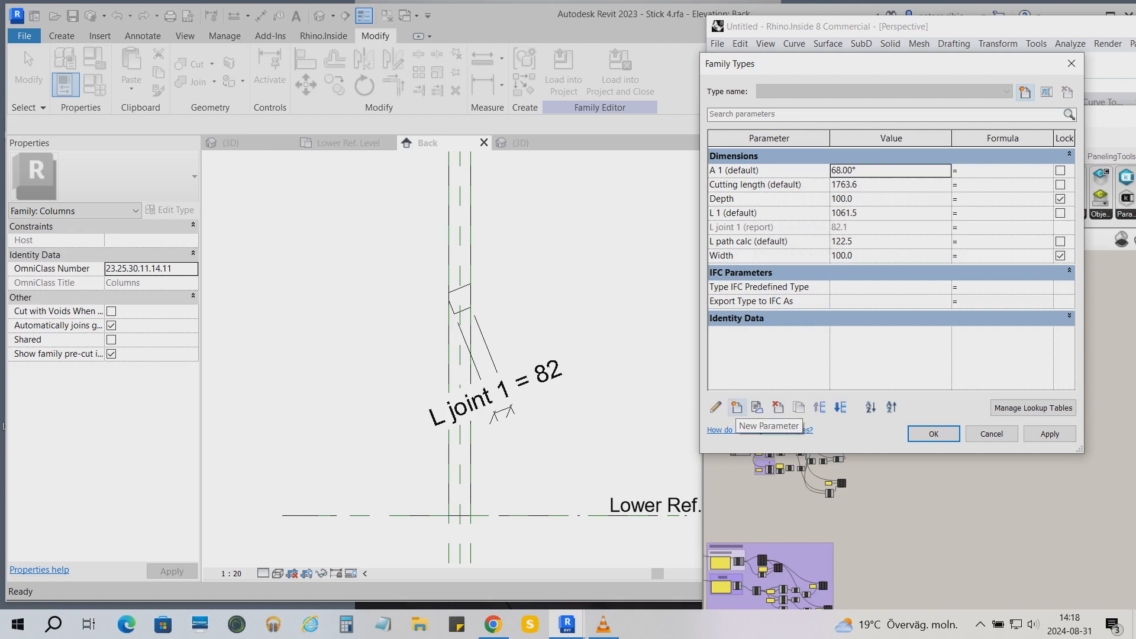
left_click(737, 407)
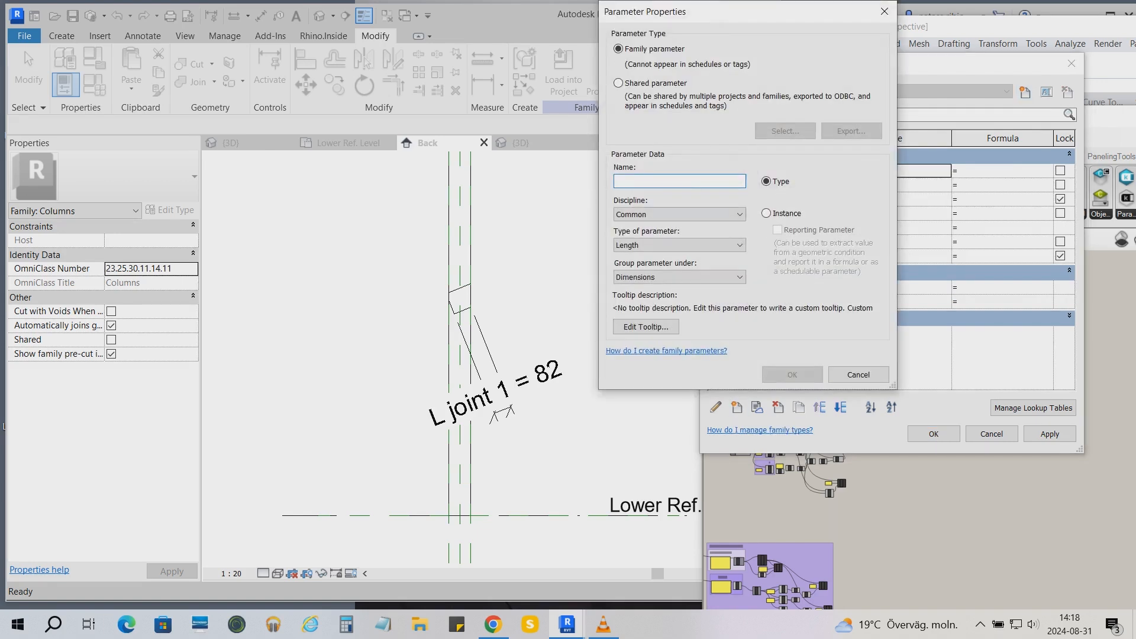
left_click(619, 83)
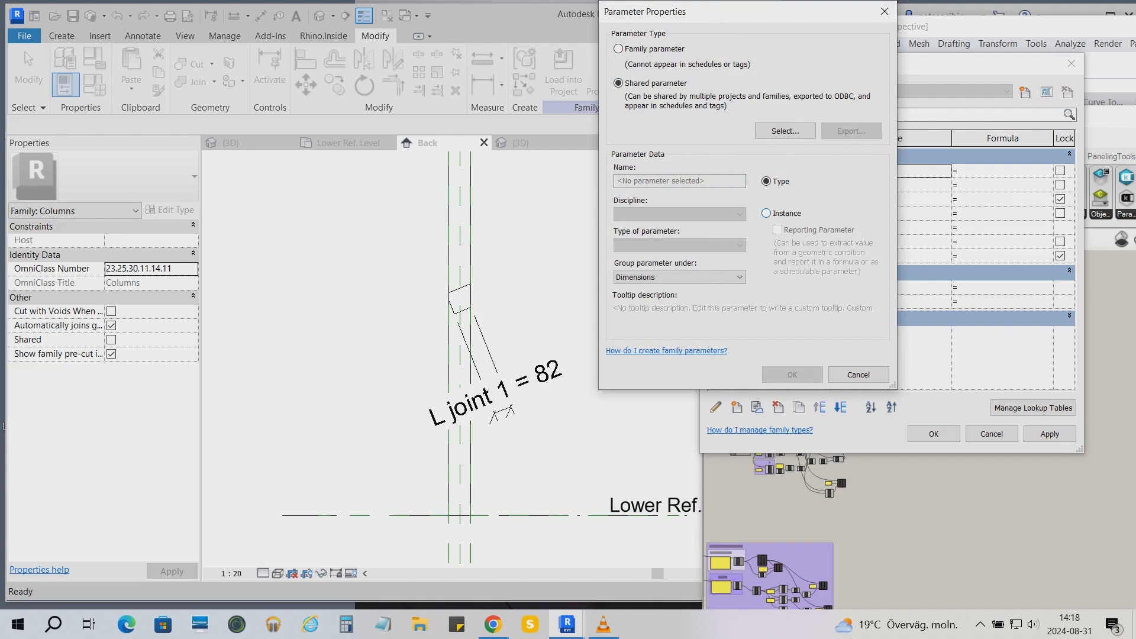
left_click(785, 130)
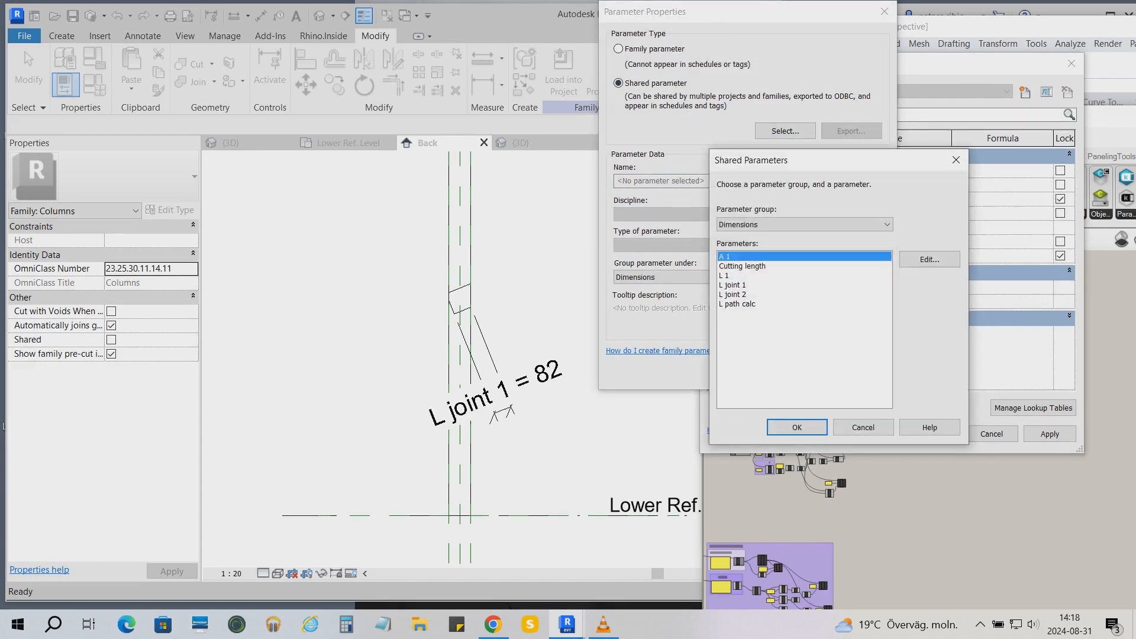
left_click(929, 260)
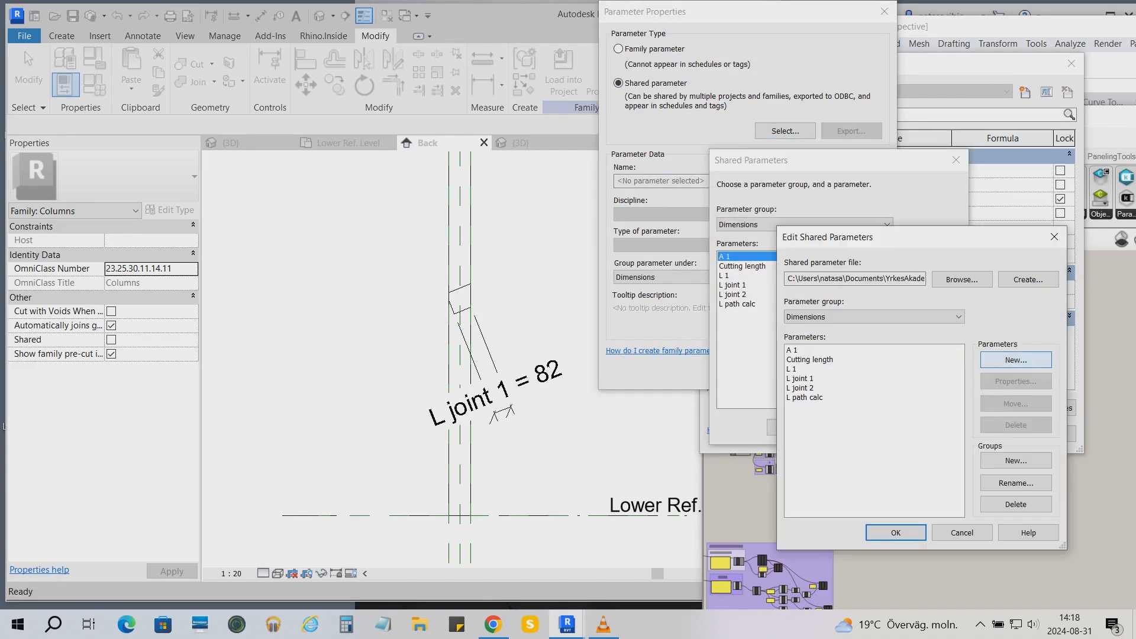
left_click(1016, 360)
left_click(882, 376)
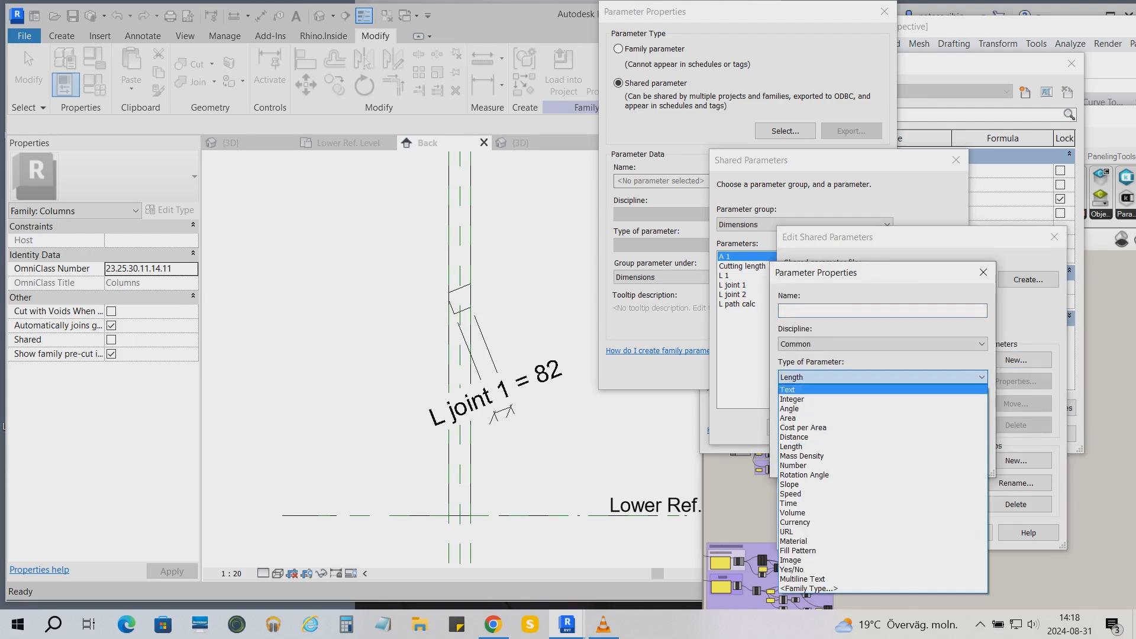
left_click(788, 390)
left_click(882, 311)
type("Position")
key("Return")
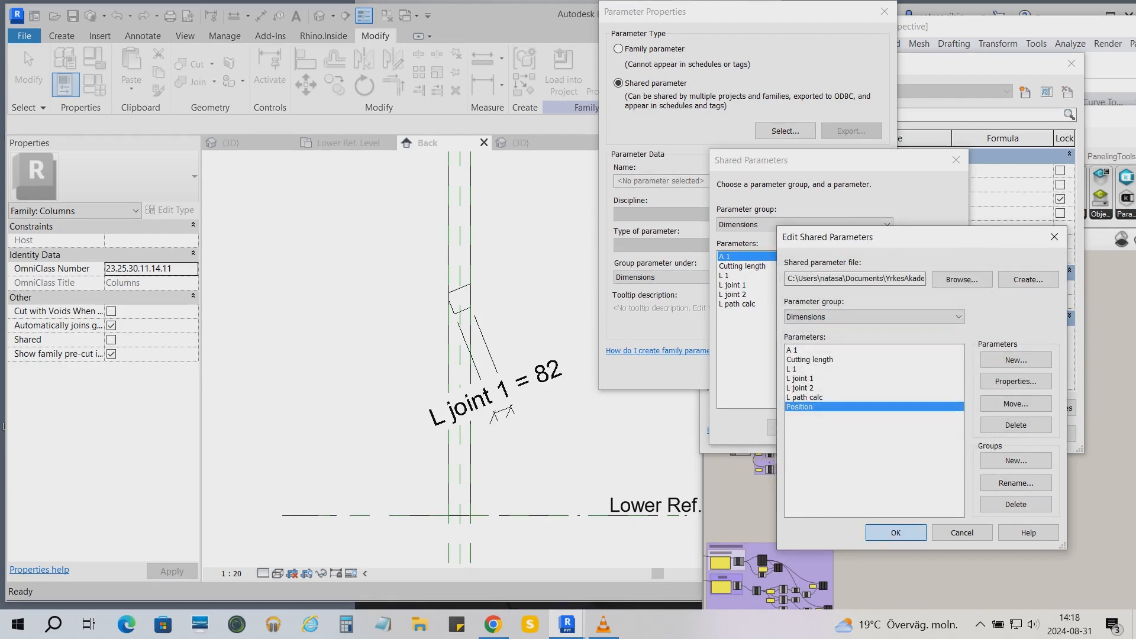
key("Return")
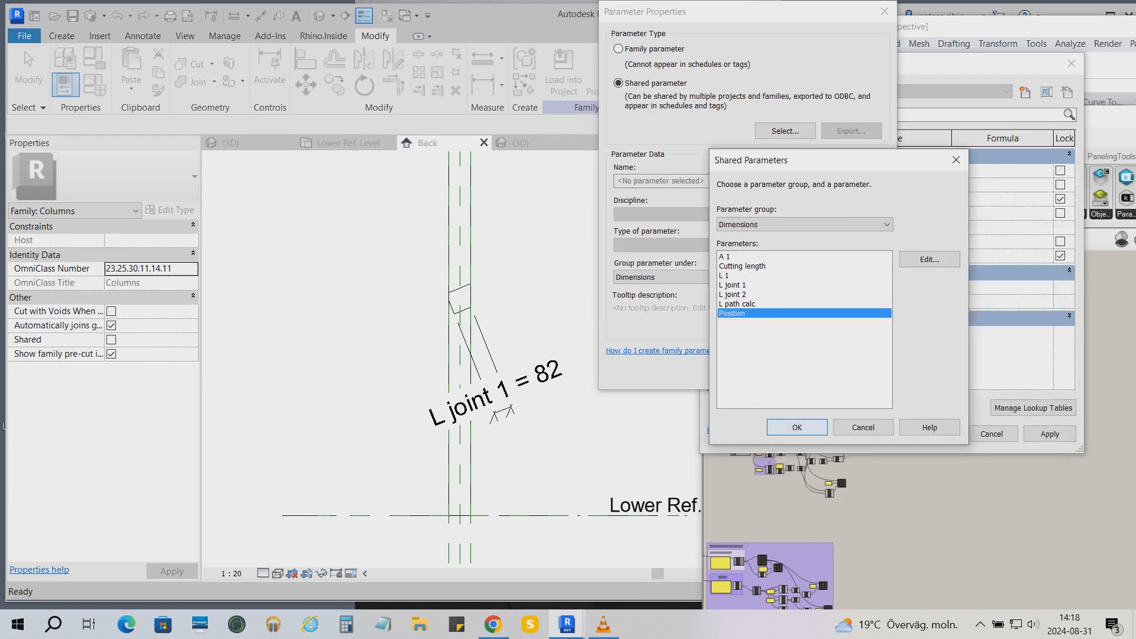
- Add Position to the Stick 4 family as an instance parameter and load the family into the project, overwriting the existing version
key("Return")
key("Return")
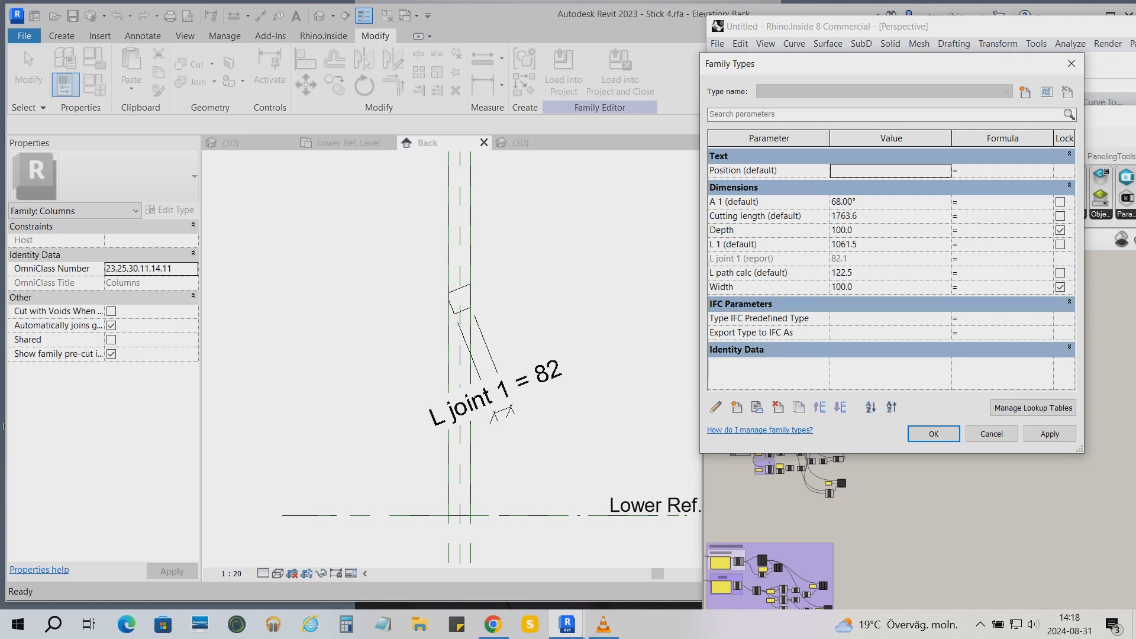
left_click(934, 433)
left_click(563, 71)
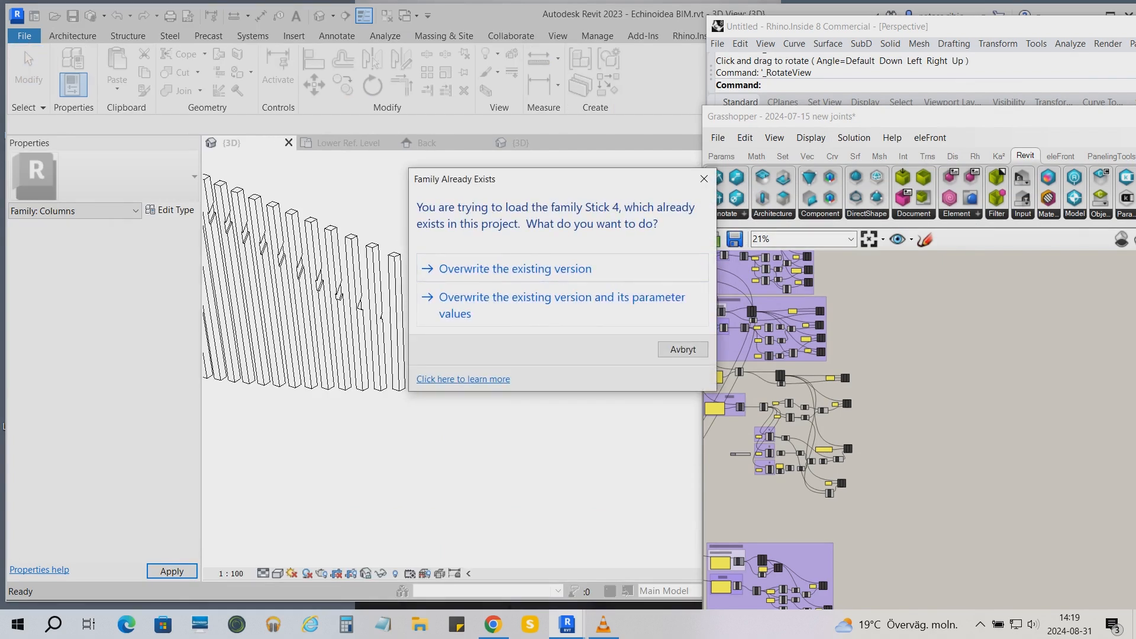
left_click(514, 269)
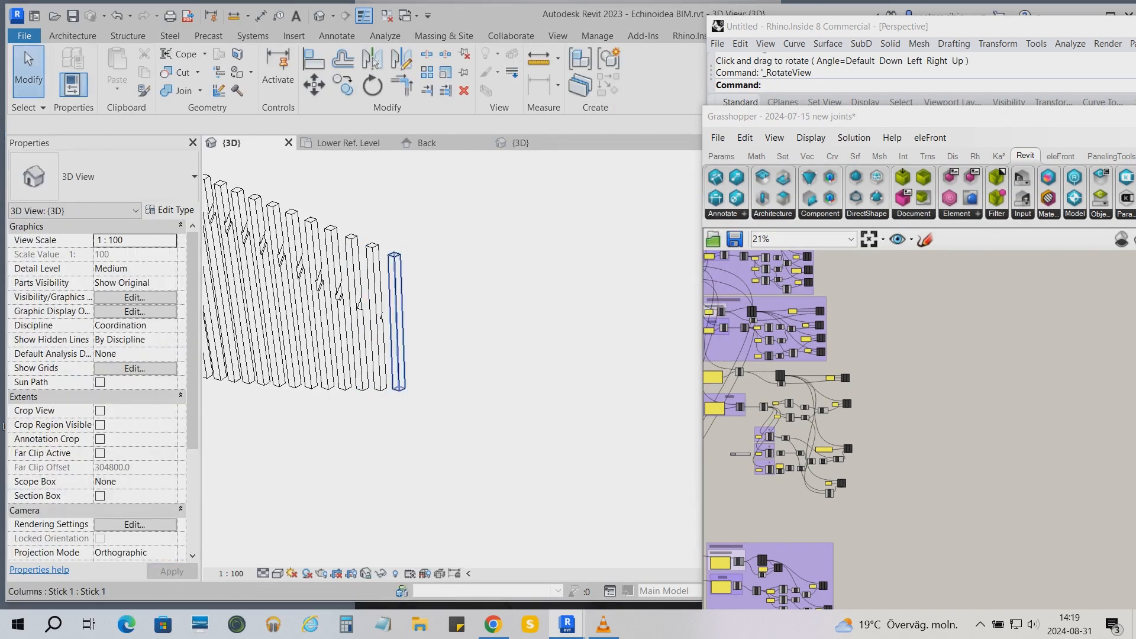
- Open the Stick 1 family from the end column of the row and add the shared Position parameter as an instance parameter
double_click(396, 320)
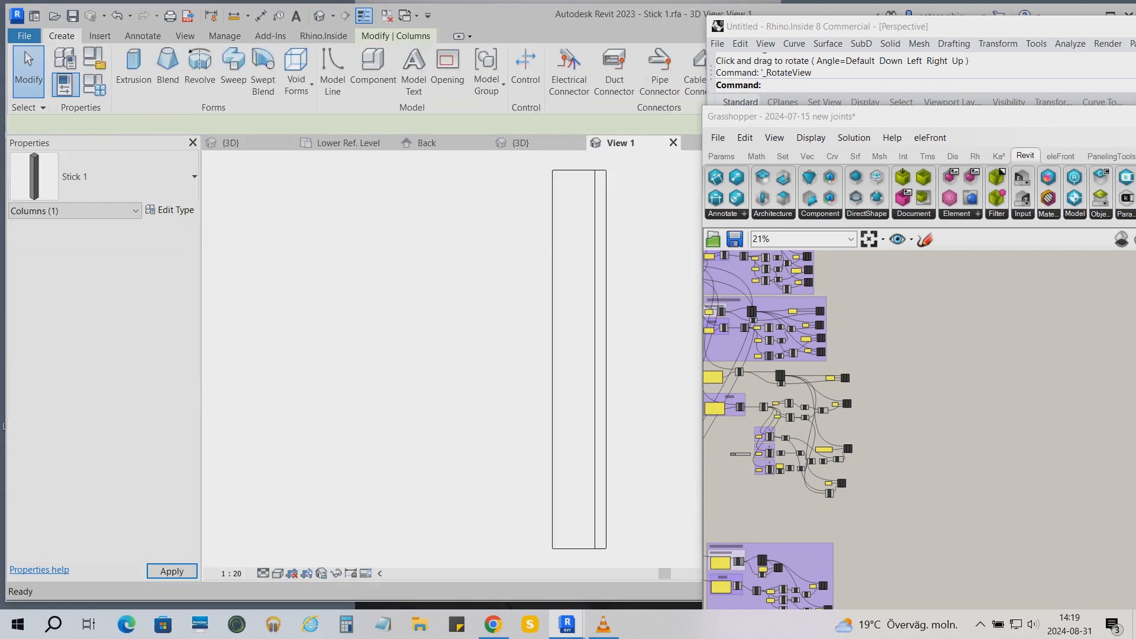
left_click(65, 85)
left_click(737, 407)
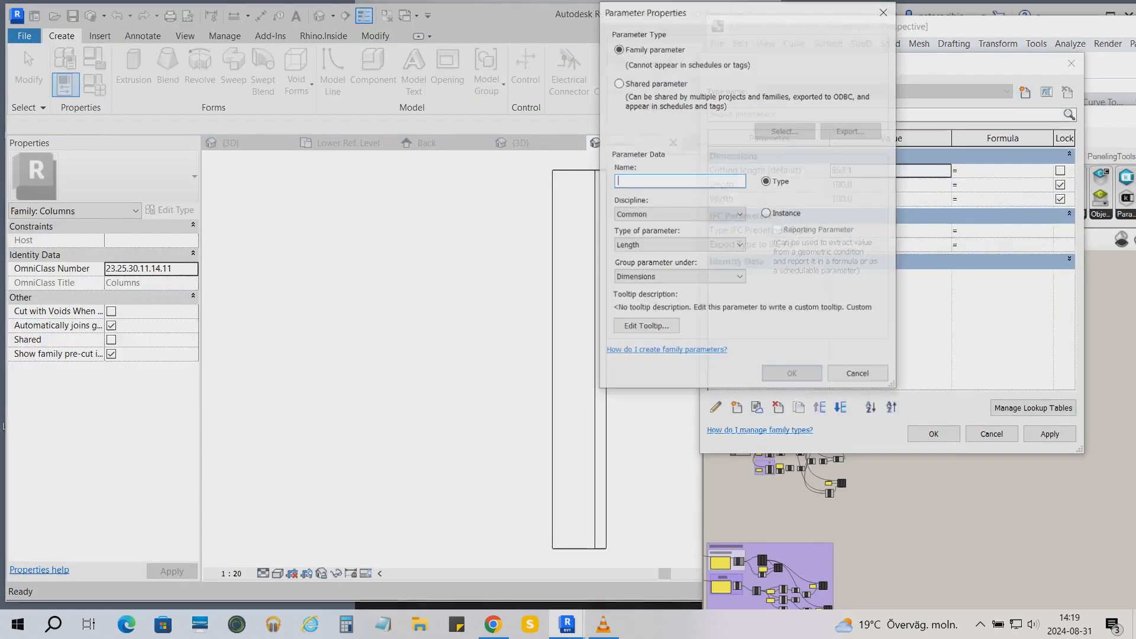
left_click(766, 213)
left_click(618, 83)
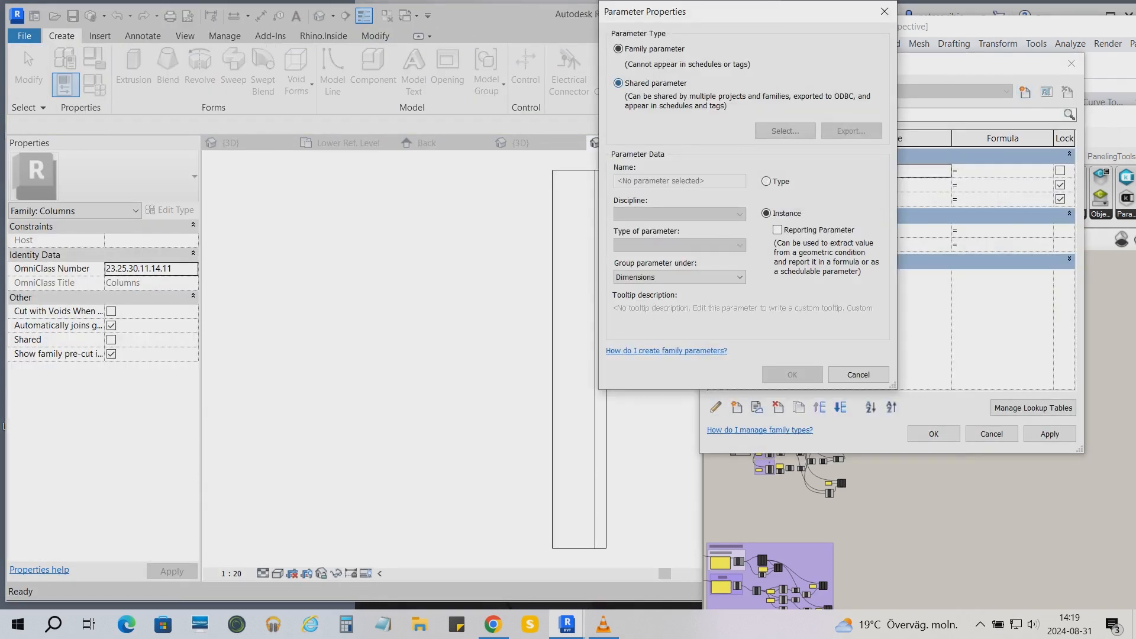
left_click(784, 131)
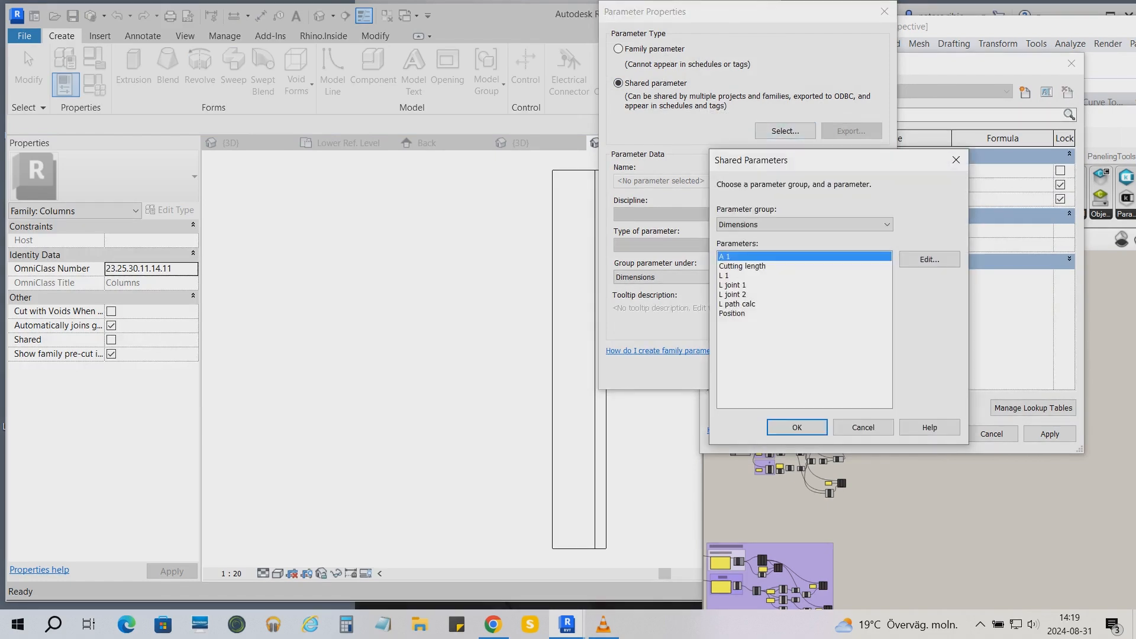
left_click(733, 313)
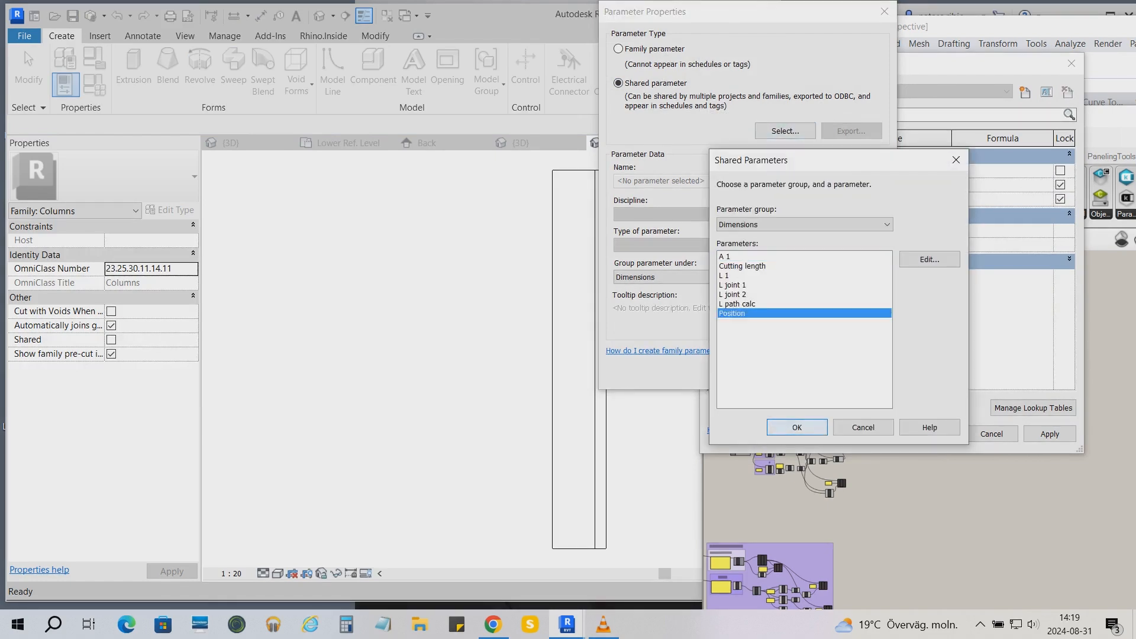
key("Return")
key("Return")
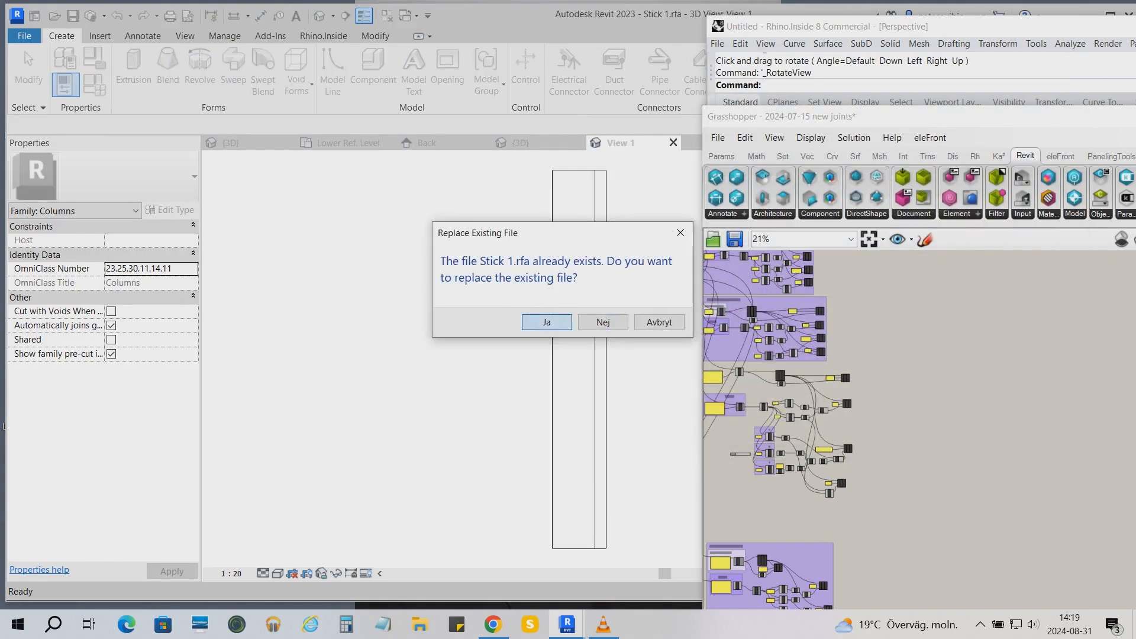
- Save Stick 1.rfa over the existing file and load the family into Echinoidea BIM.rvt, overwriting the existing version
left_click(548, 321)
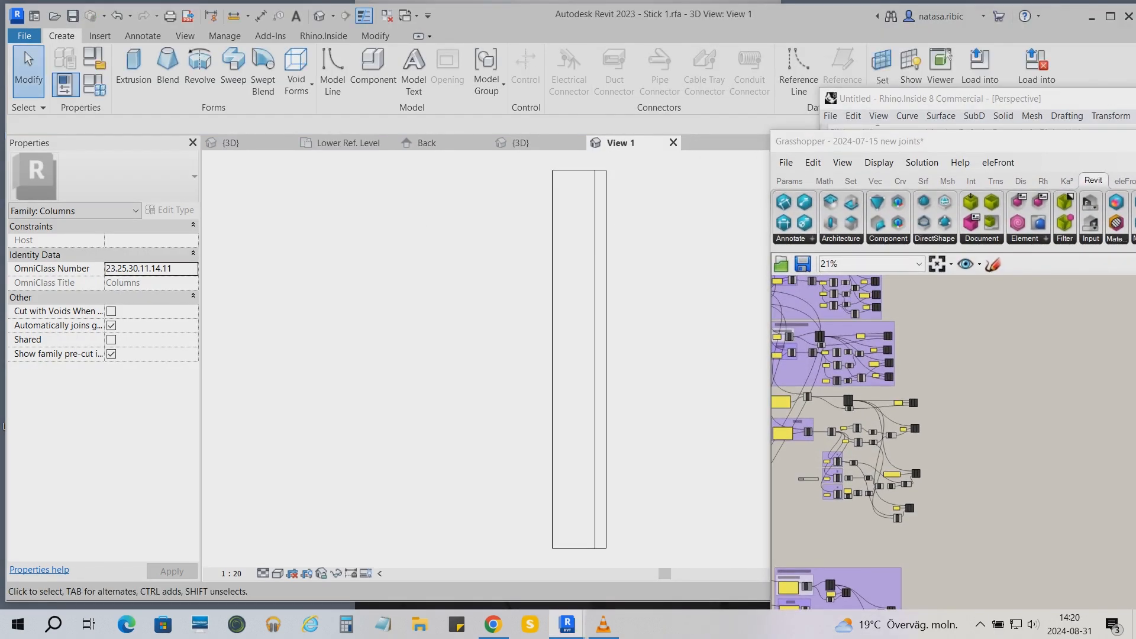
left_click(980, 64)
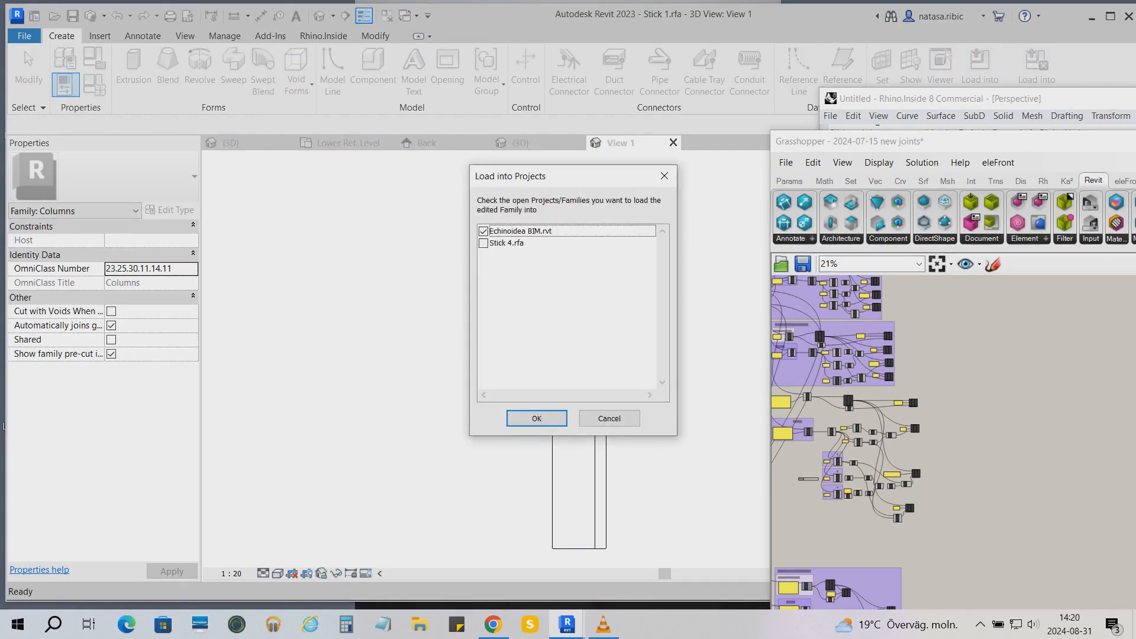
left_click(536, 418)
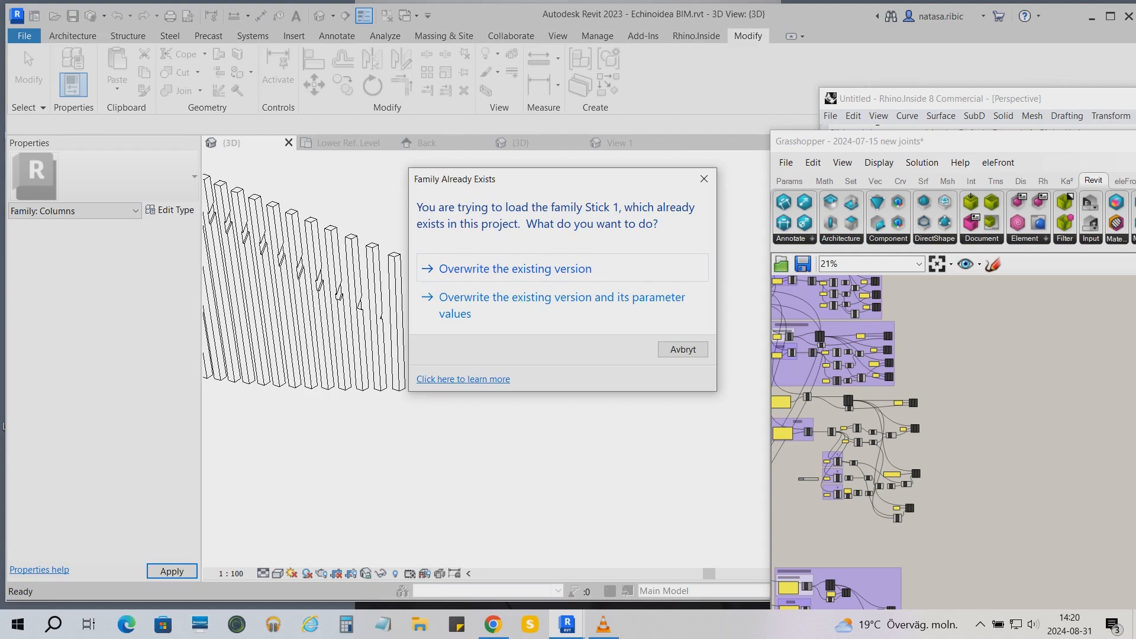
key("Return")
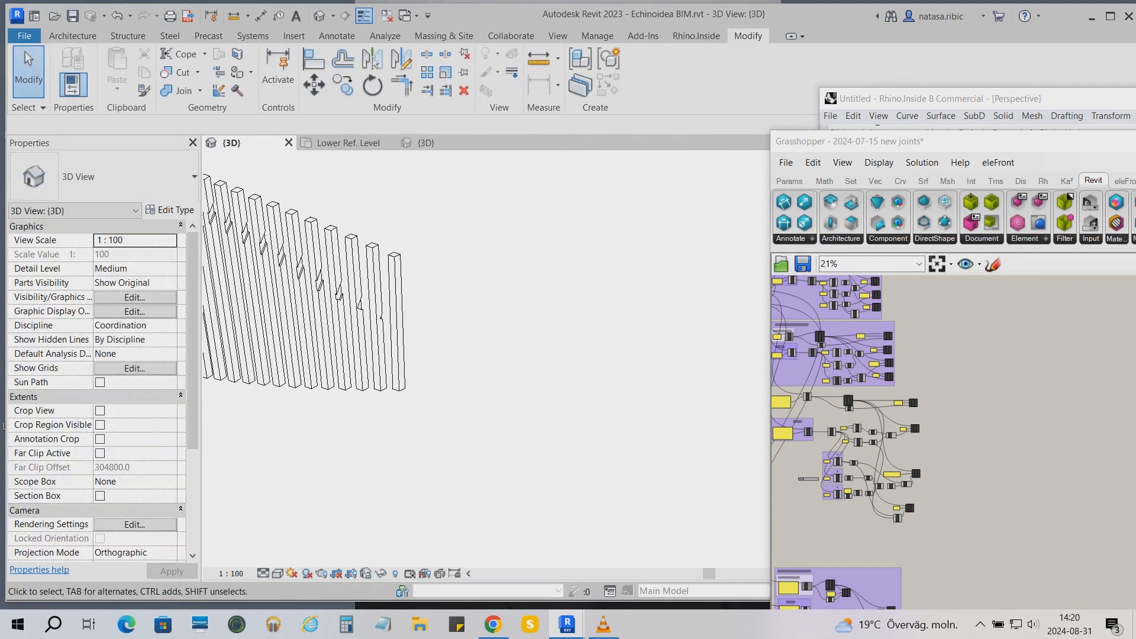
- Close the remaining family views, keeping only the project's 3D view open
left_click(484, 142)
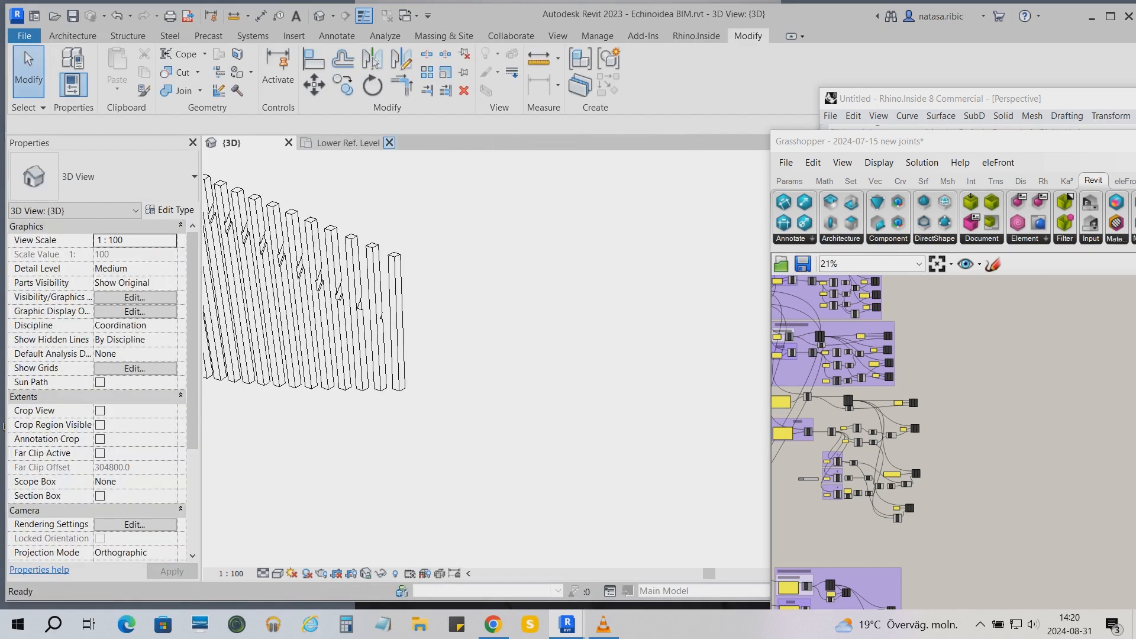
left_click(389, 142)
left_click(602, 314)
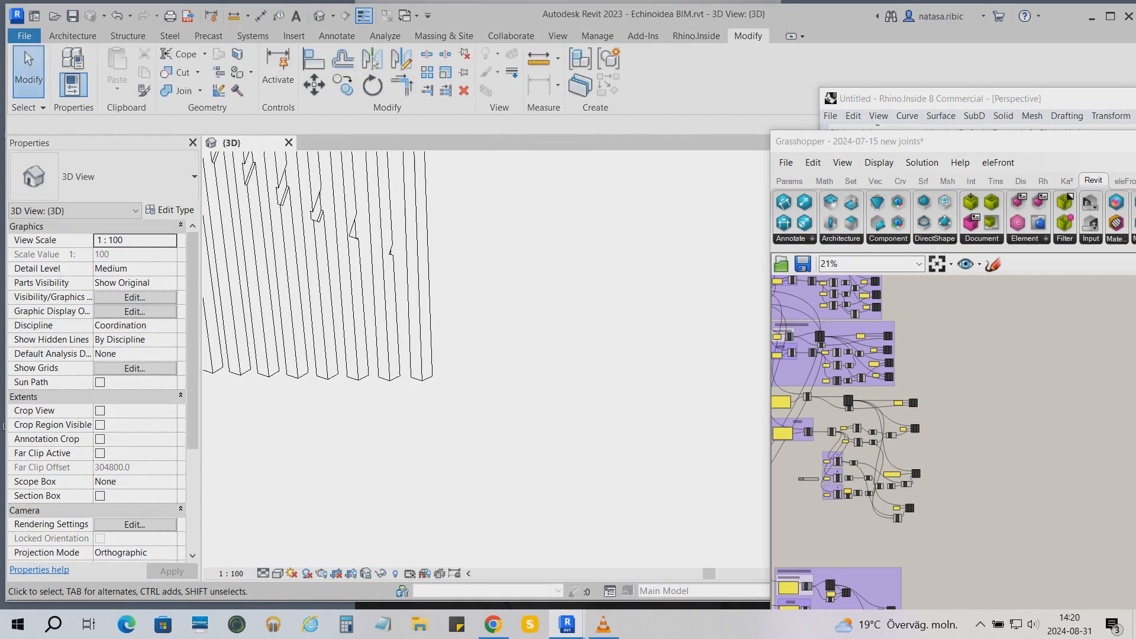
- Open the Stick 3 family from the second column in the row and add the shared Position parameter as an instance parameter
double_click(389, 284)
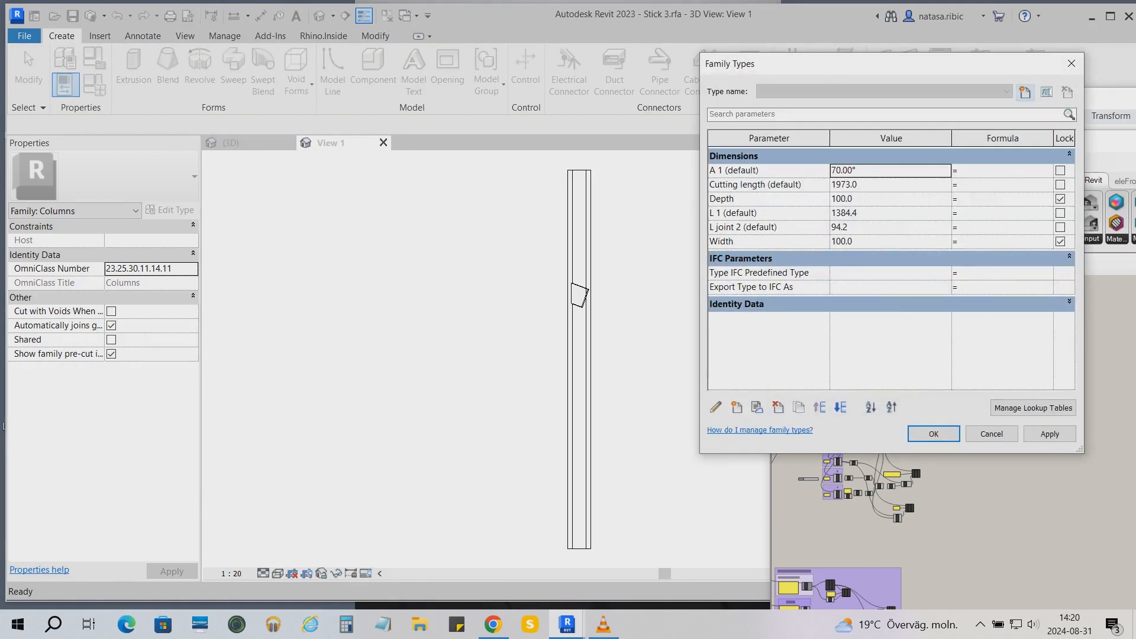
left_click(736, 408)
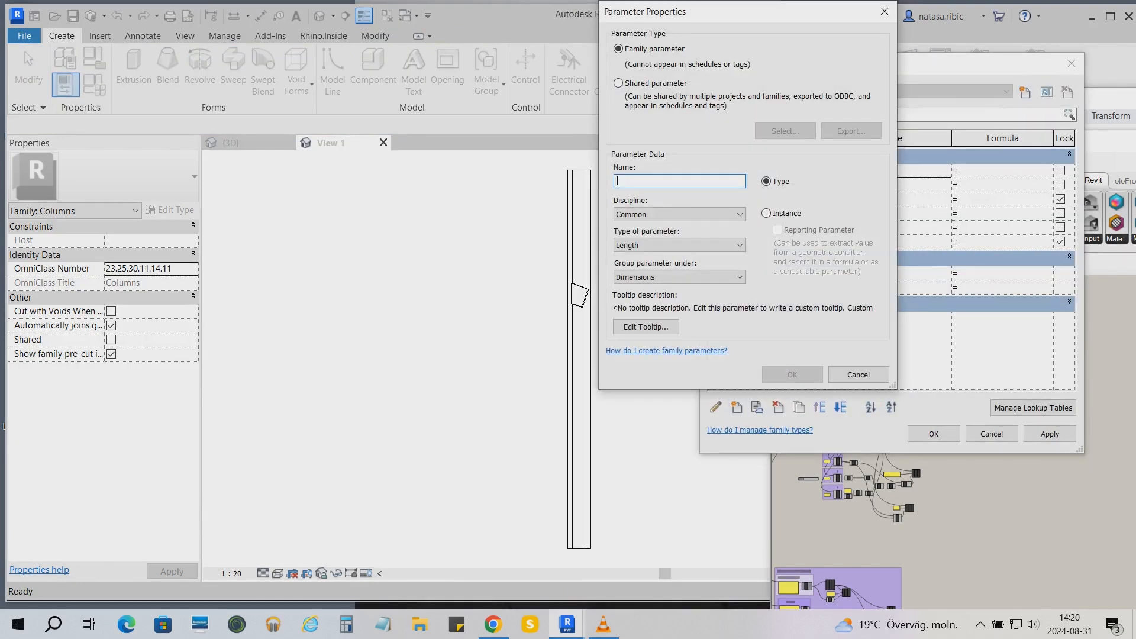
left_click(618, 83)
left_click(785, 131)
left_click(732, 313)
left_click(796, 427)
left_click(792, 375)
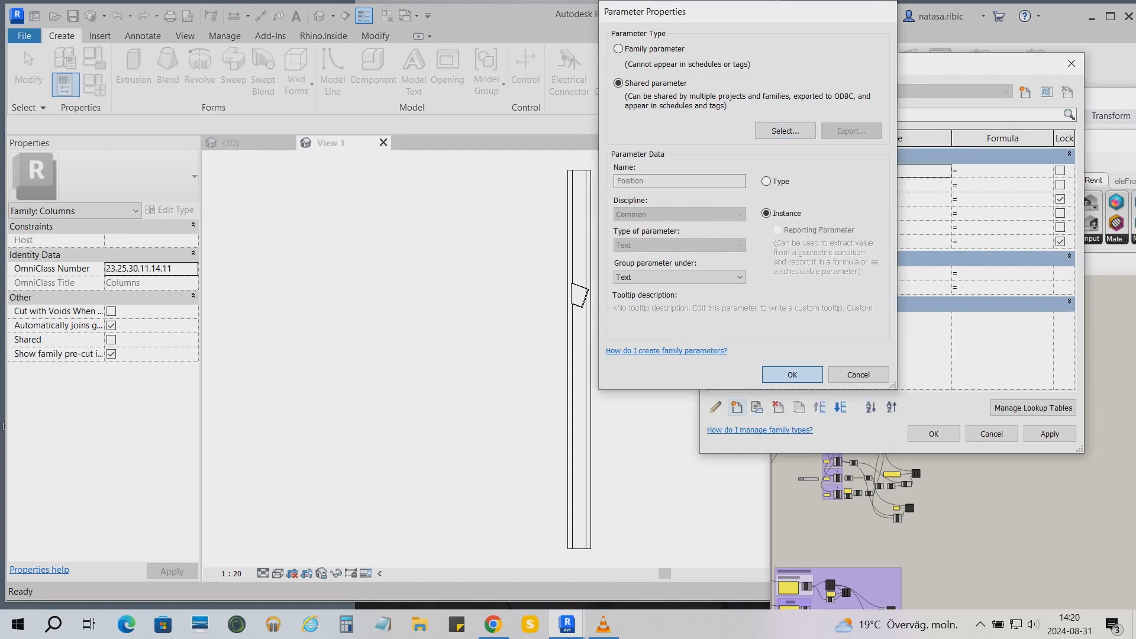
left_click(933, 433)
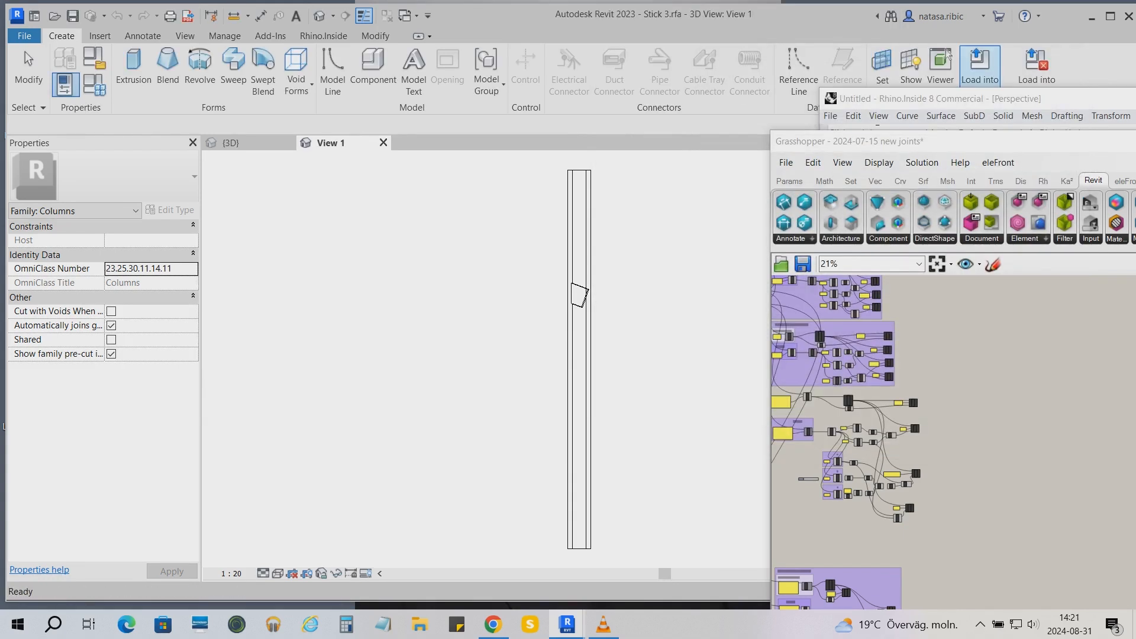
- Load Stick 3 into the project, overwriting the existing version, and close the family with its changes saved
left_click(979, 63)
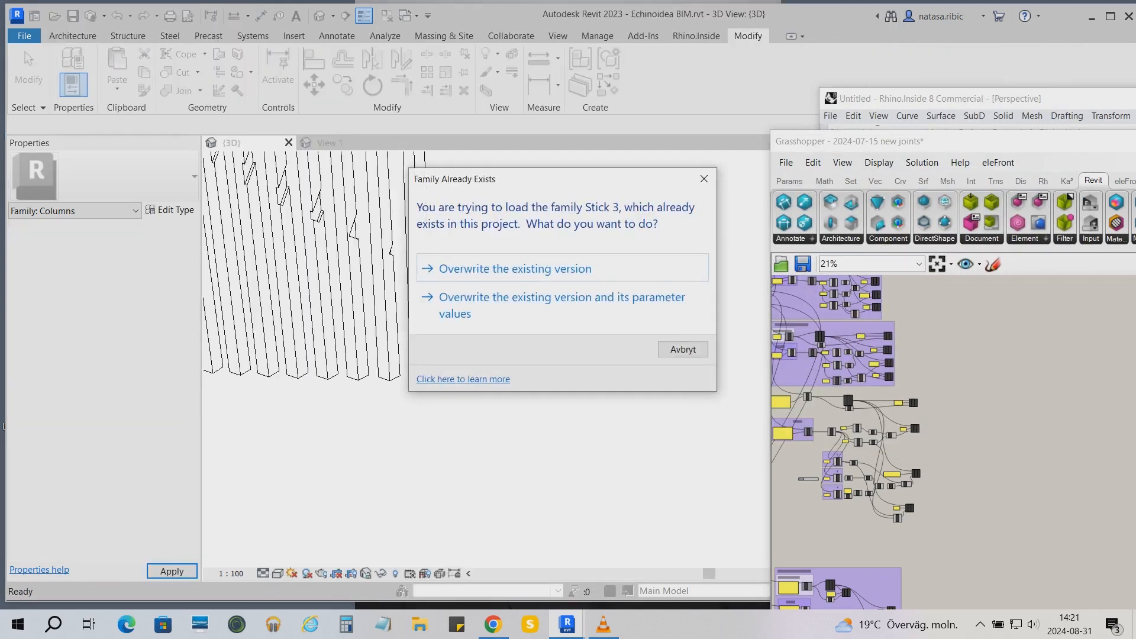
left_click(514, 269)
left_click(383, 142)
key("Return")
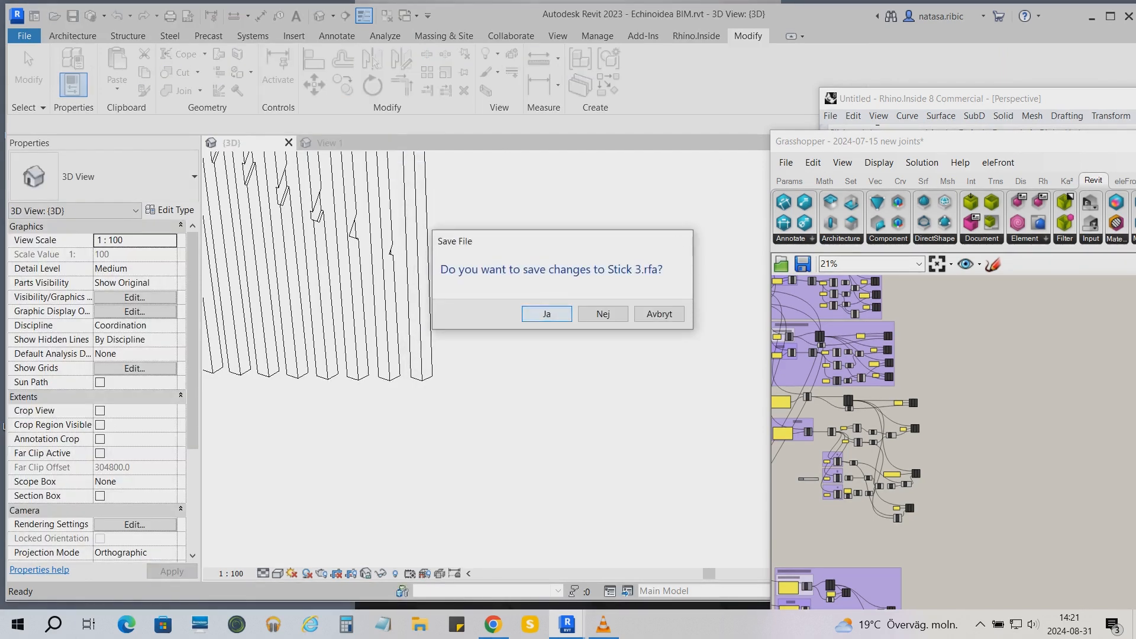
key("Left")
key("Return")
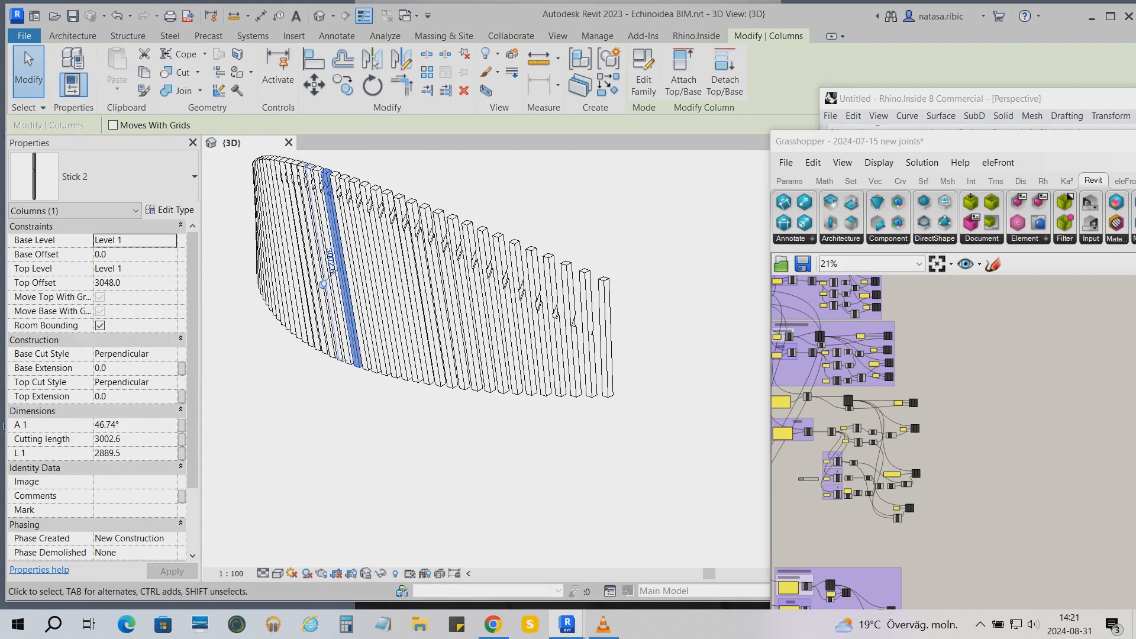
- Open the Stick 2 family from the selected column and add the shared Position parameter as an instance parameter
double_click(343, 271)
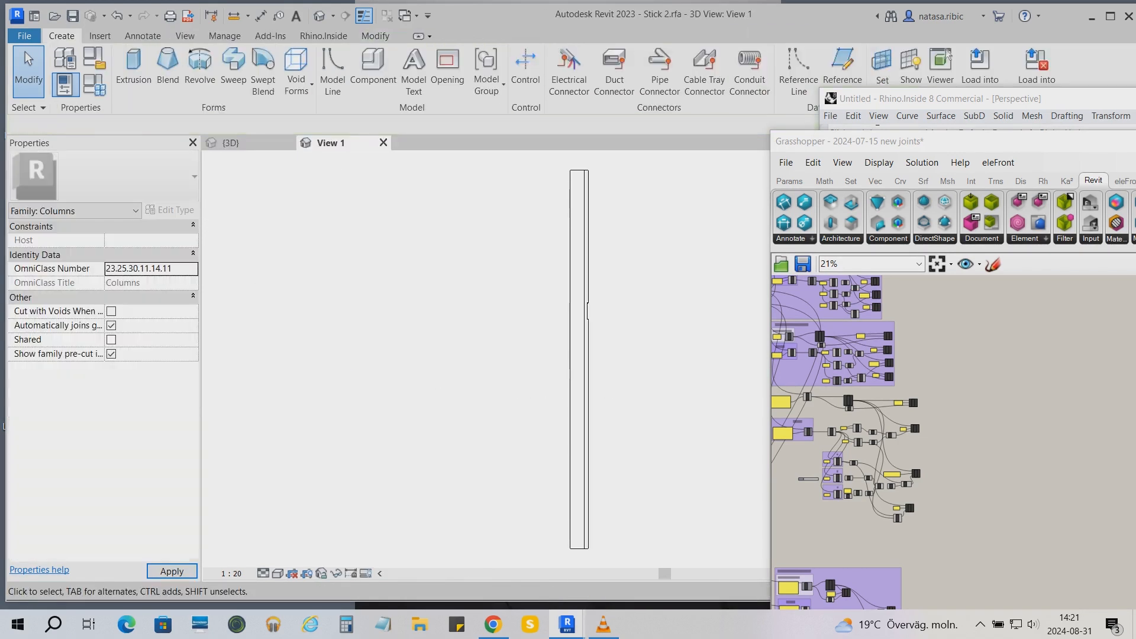
left_click(64, 84)
left_click(737, 407)
left_click(618, 82)
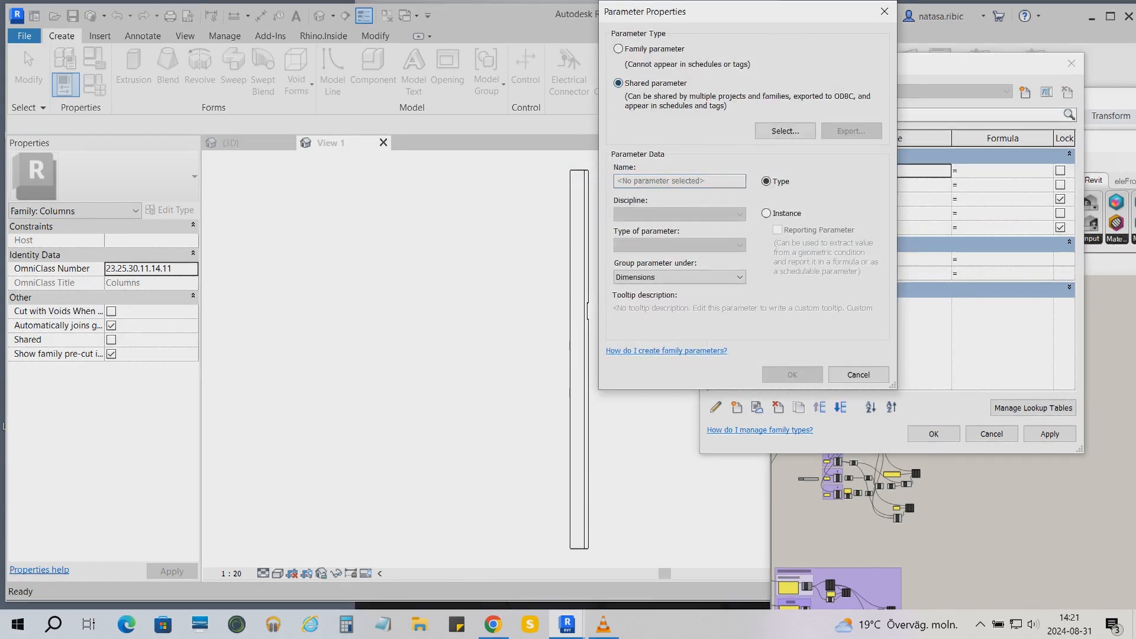
left_click(785, 131)
left_click(745, 313)
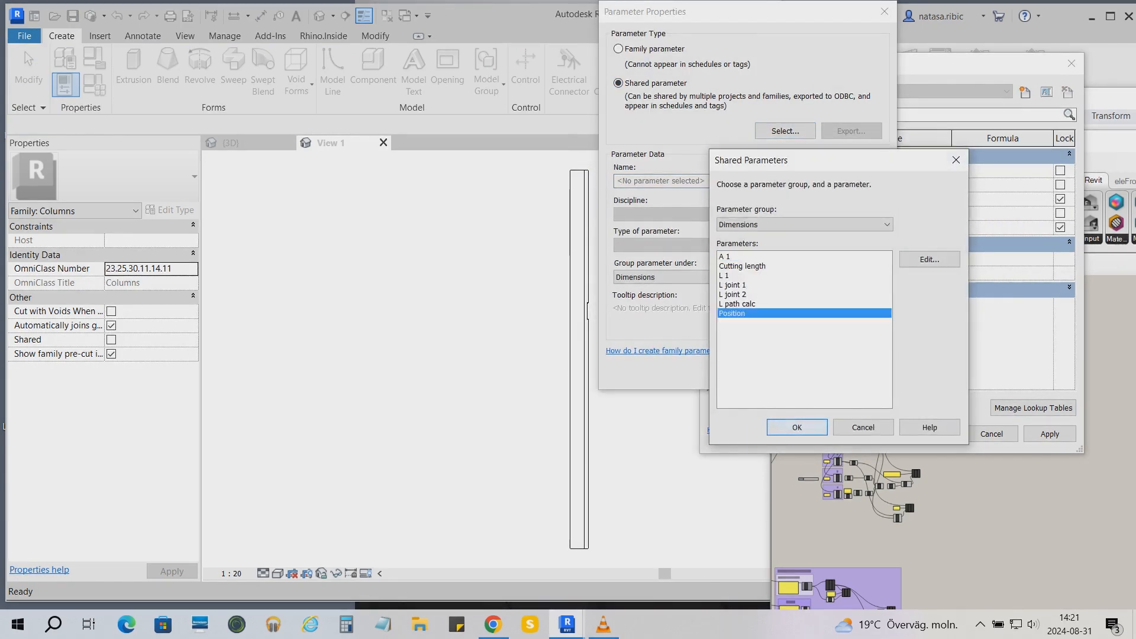
left_click(797, 428)
left_click(791, 375)
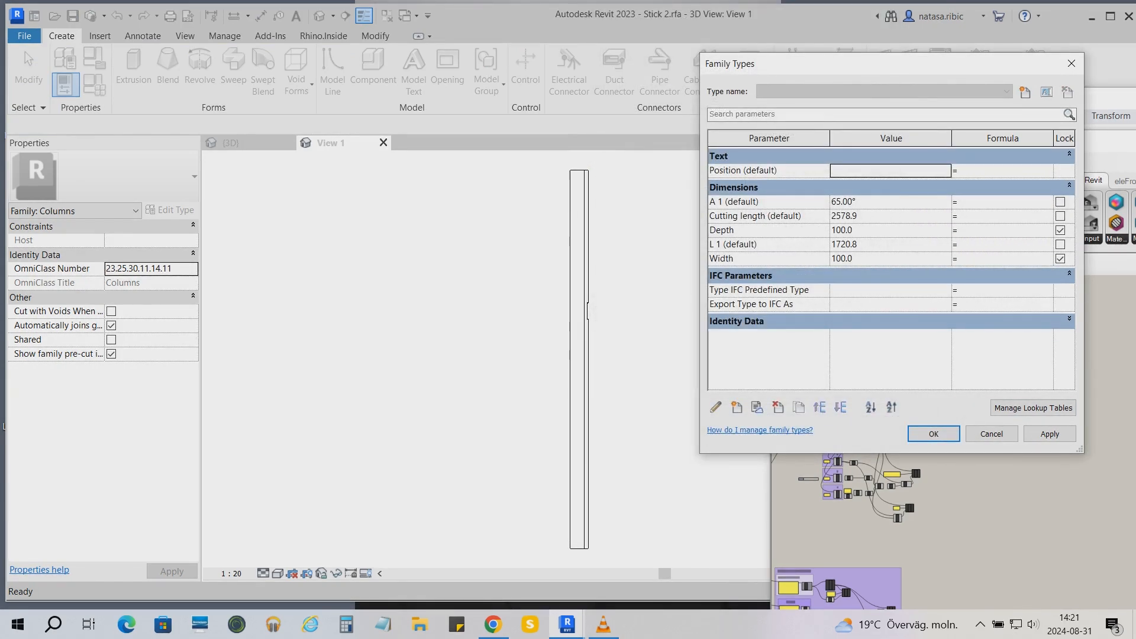
left_click(934, 433)
- Save Stick 2.rfa over the existing file and load the family into the project, overwriting the existing version
key("ctrl+s")
left_click(546, 322)
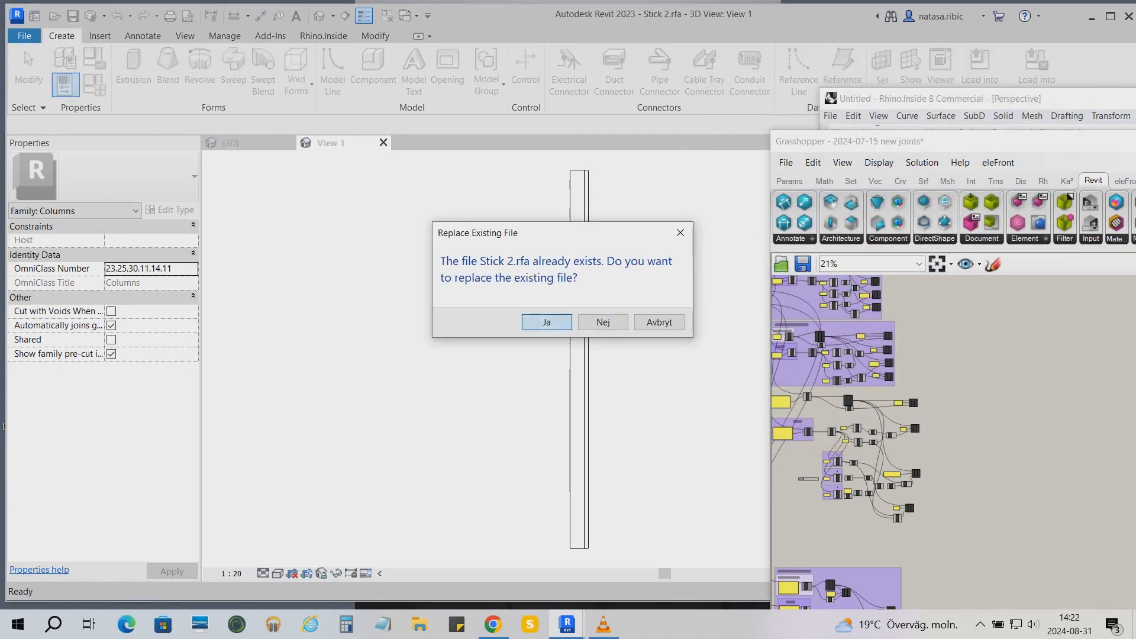
left_click(979, 65)
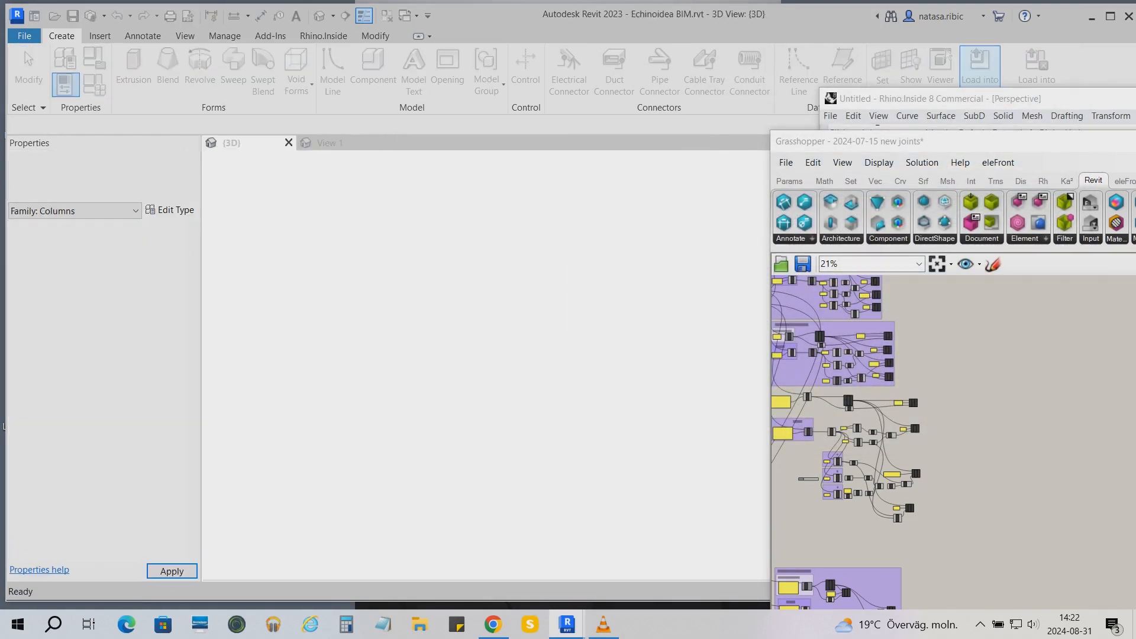
left_click(515, 269)
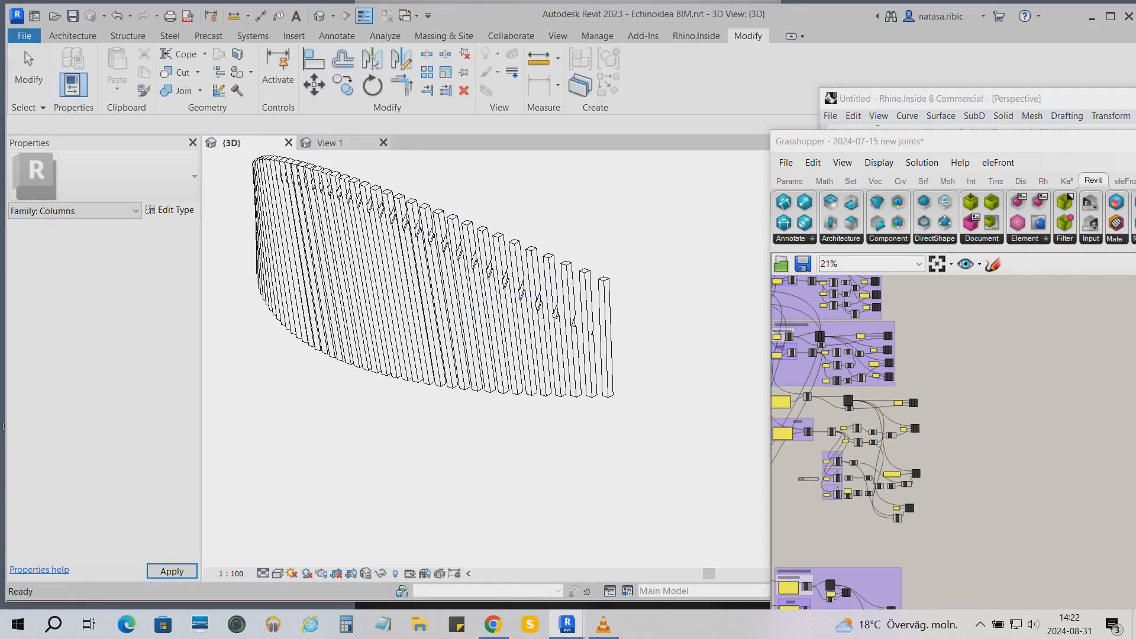
- Place an Element Parameter component in the Grasshopper definition and wire the Stick 1 column output to its element input
mouse_move(809, 400)
left_mouse_down()
mouse_move(787, 383)
mouse_move(809, 416)
left_mouse_up()
scroll(852, 444, "up", 3)
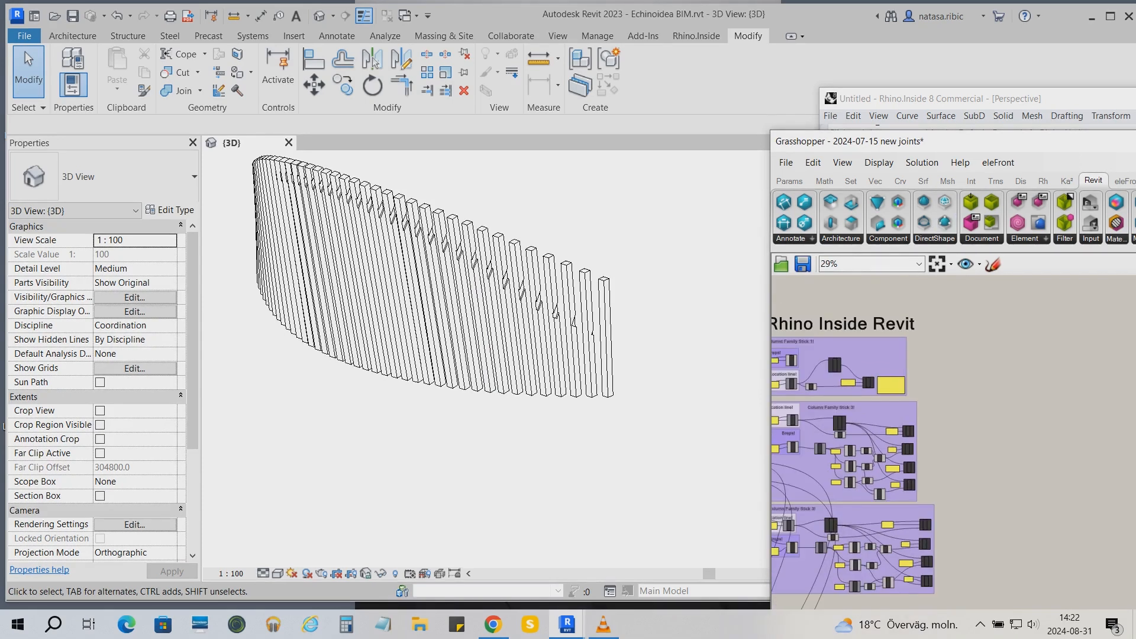
left_click(1026, 238)
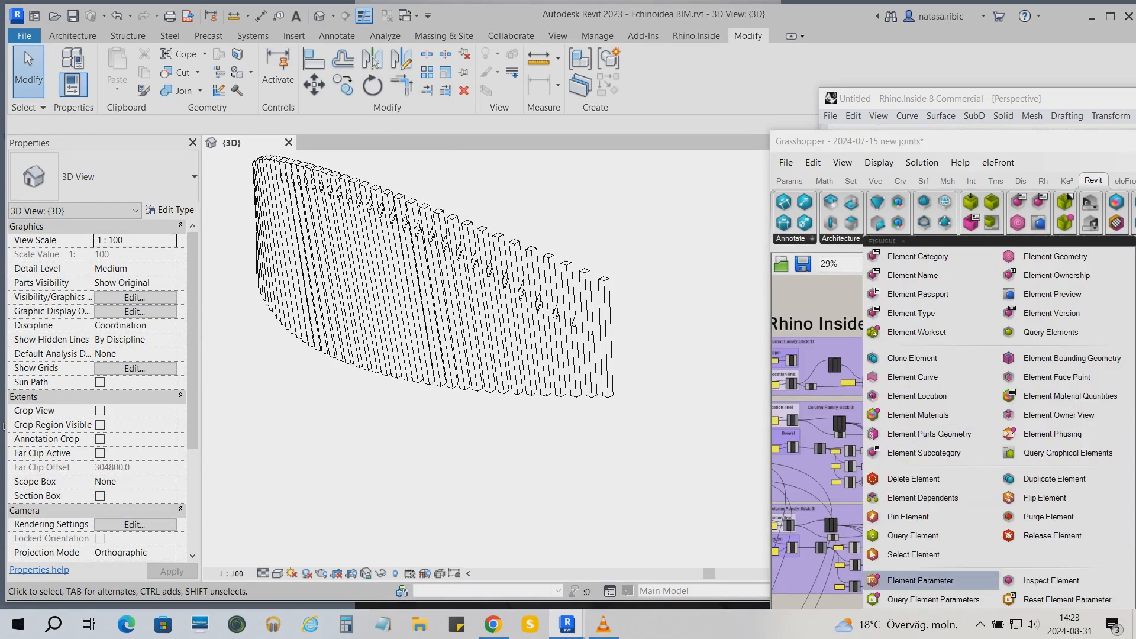
left_click(921, 581)
left_click(954, 369)
scroll(860, 353, "up", 5)
left_click_drag(808, 384, 1094, 386)
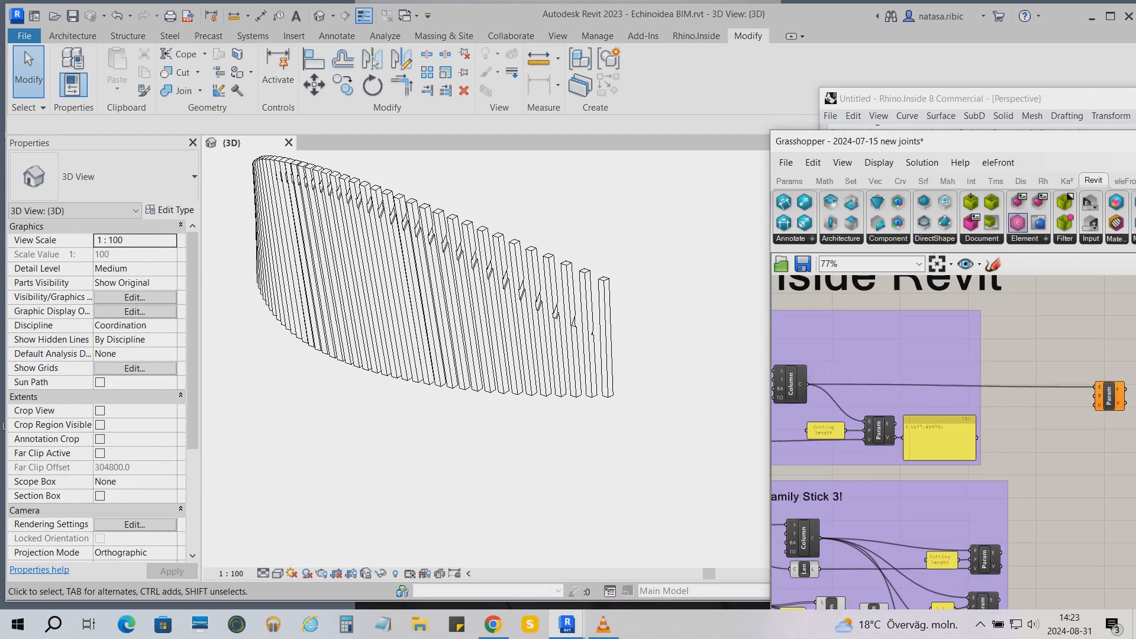
- Add a panel reading Position, shrink it and connect it to the parameter input of the new Element Parameter component
left_click(789, 181)
left_click(926, 223)
left_click(1009, 410)
double_click(1009, 410)
double_click(1005, 336)
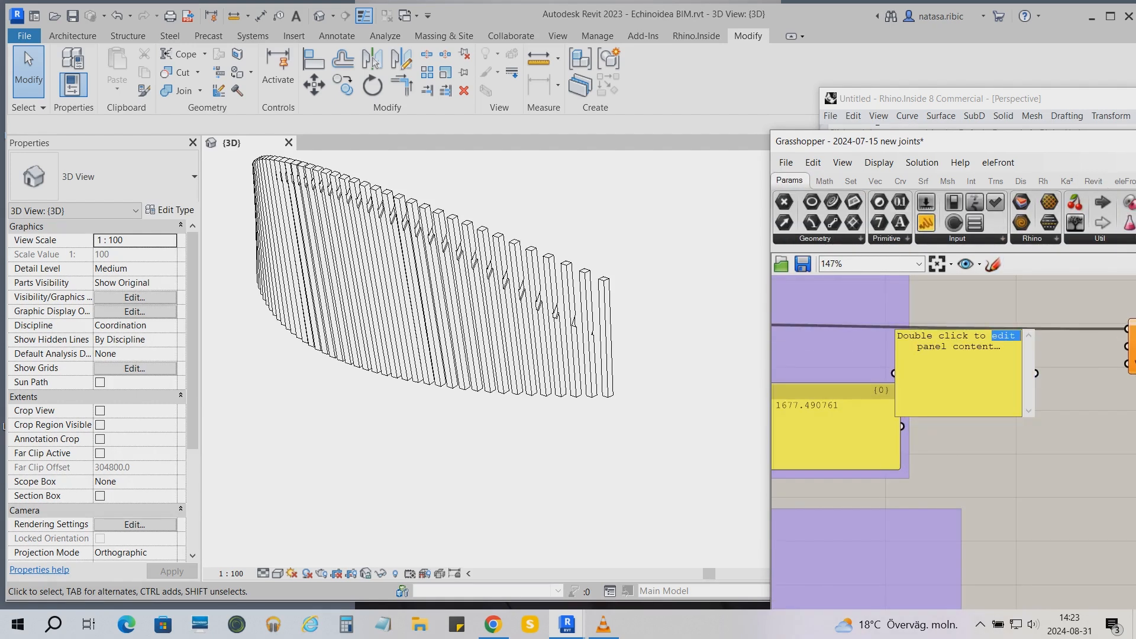
key("ctrl+a")
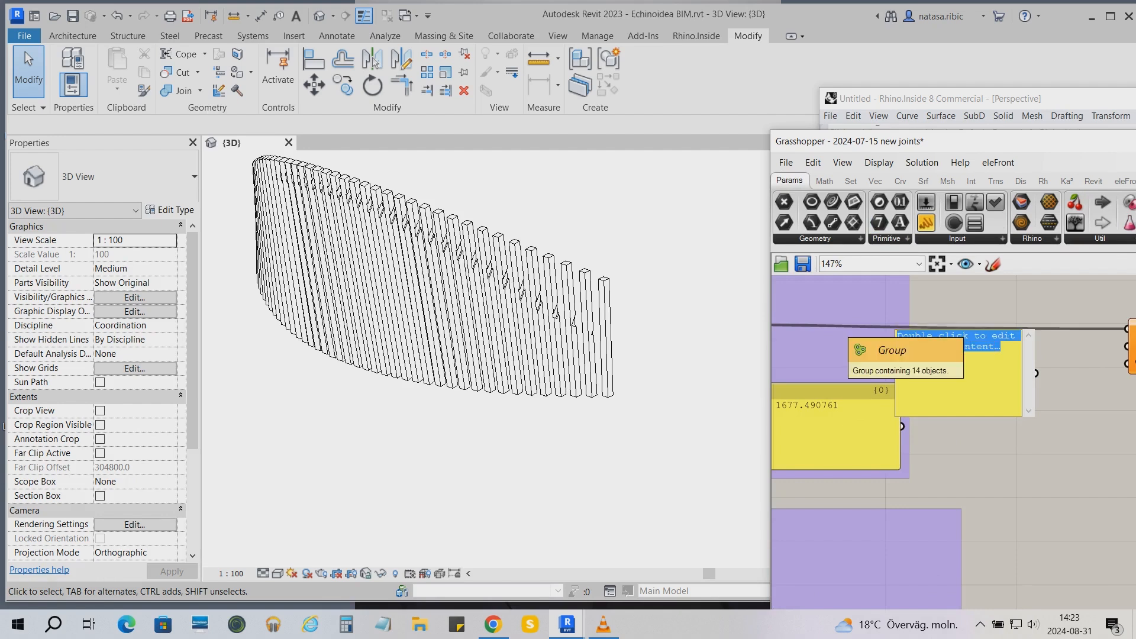
type("Position")
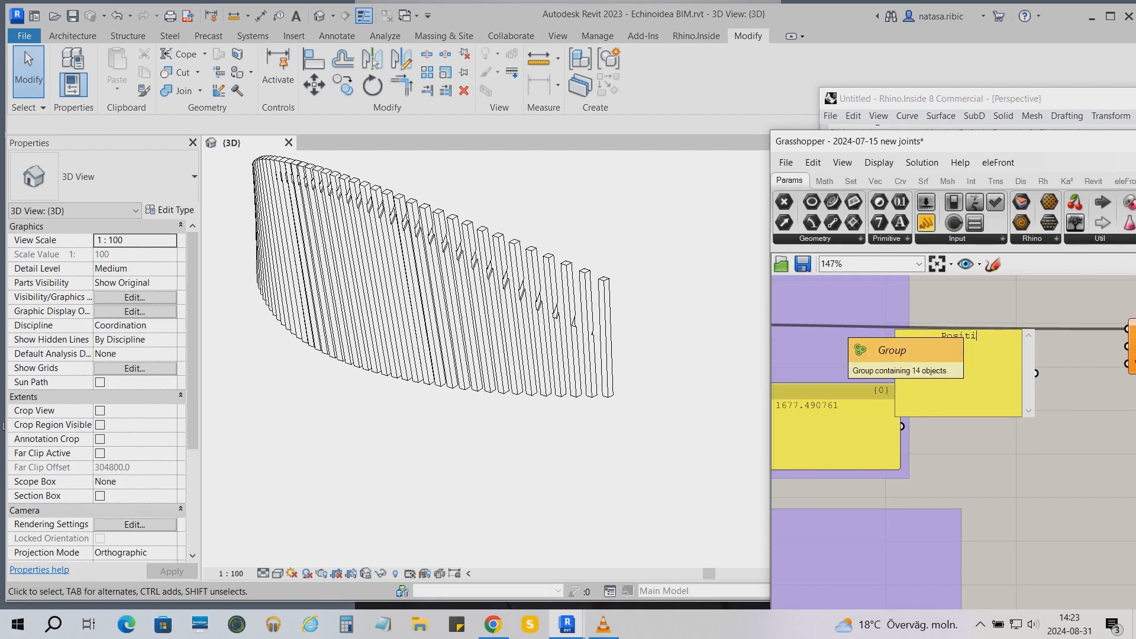
left_click(1065, 435)
left_click_drag(1033, 416, 962, 358)
left_click_drag(963, 345, 1088, 347)
left_click_drag(882, 349, 1078, 363)
- Duplicate the Position panel as a value panel containing 1 for the Stick 1 column's Element Parameter component
key("ctrl+c")
key("ctrl+v")
double_click(968, 380)
type("1")
left_click(1007, 495)
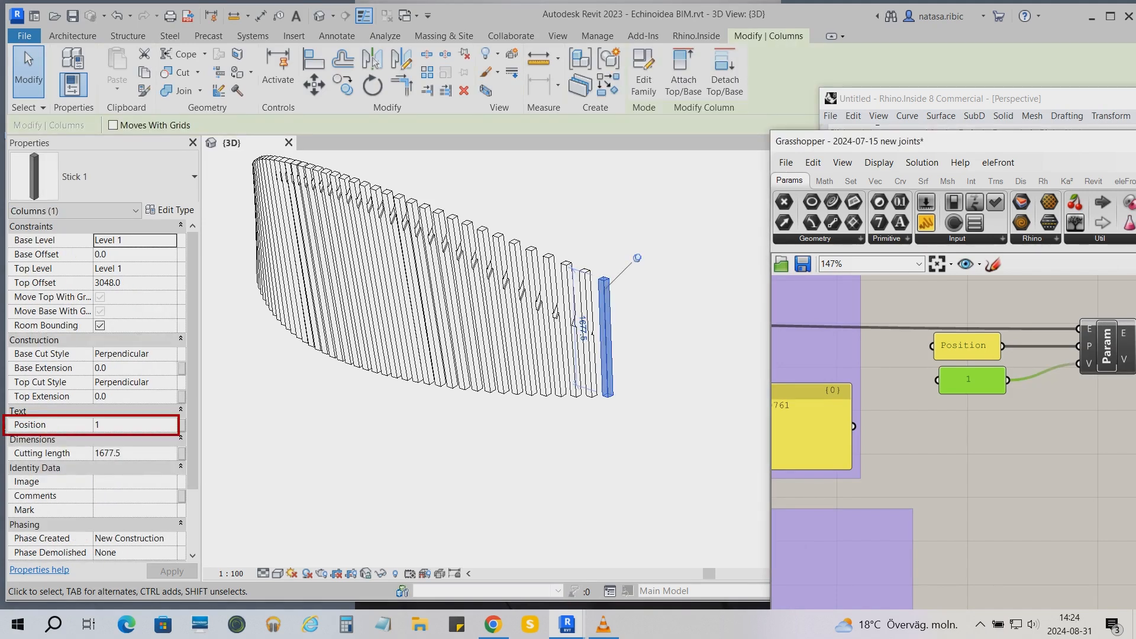
- Duplicate the Position parameter setup beside the second column group and feed its element input from that group's column
scroll(937, 315, "down", 5)
left_click_drag(1032, 378, 931, 309)
key("ctrl+c")
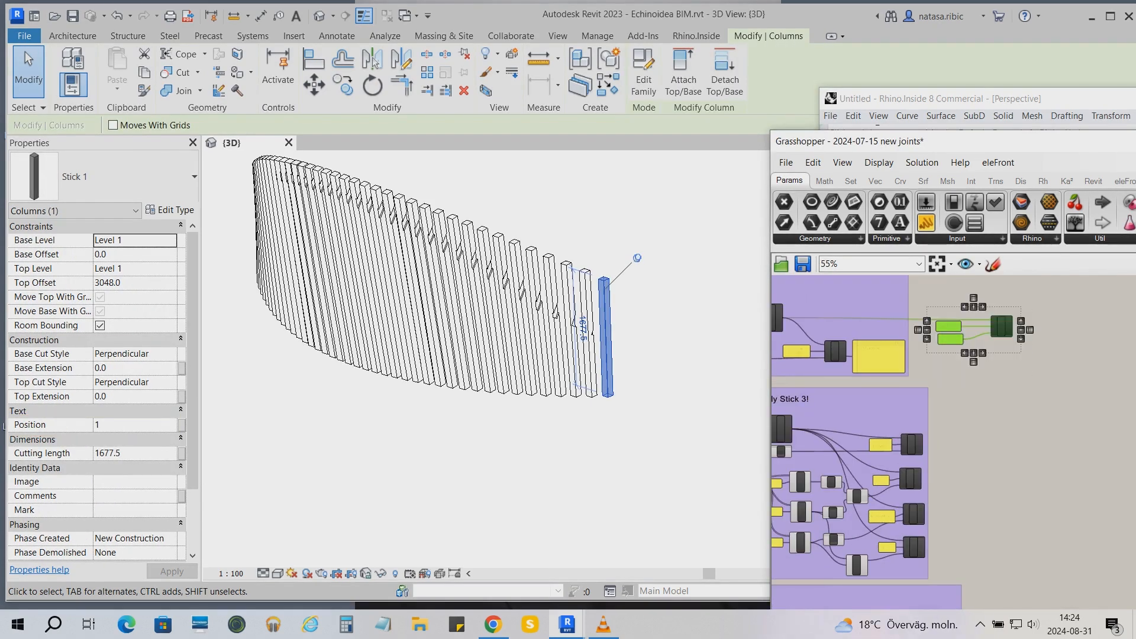
key("ctrl+v")
left_click_drag(1010, 334, 1012, 463)
scroll(1013, 464, "down", 1)
scroll(1025, 468, "up", 2)
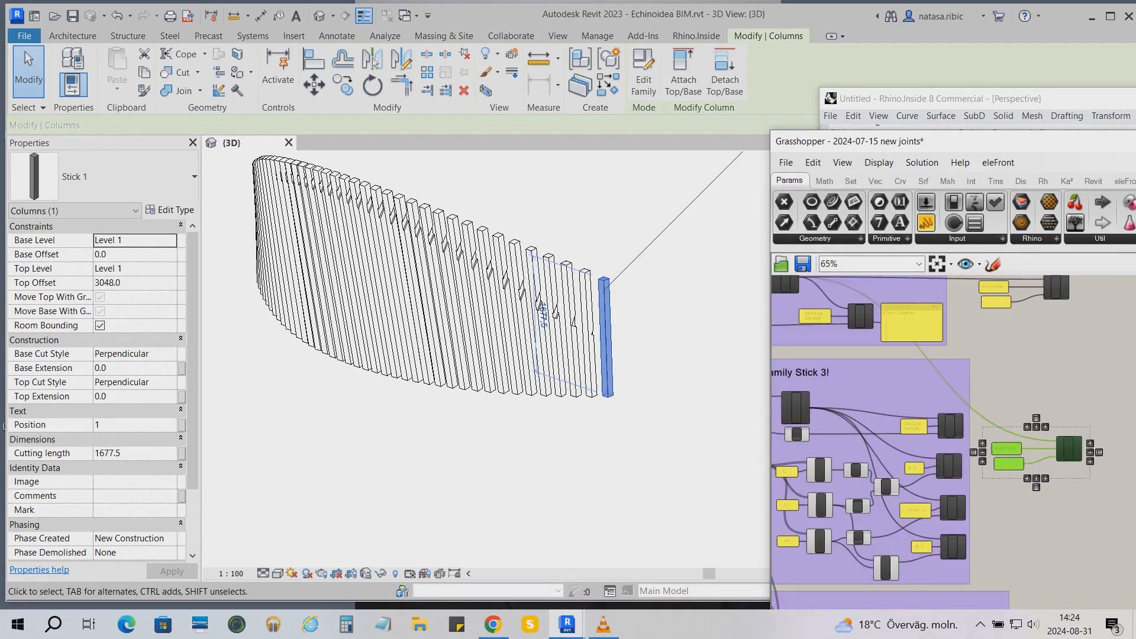
scroll(1067, 490, "up", 5)
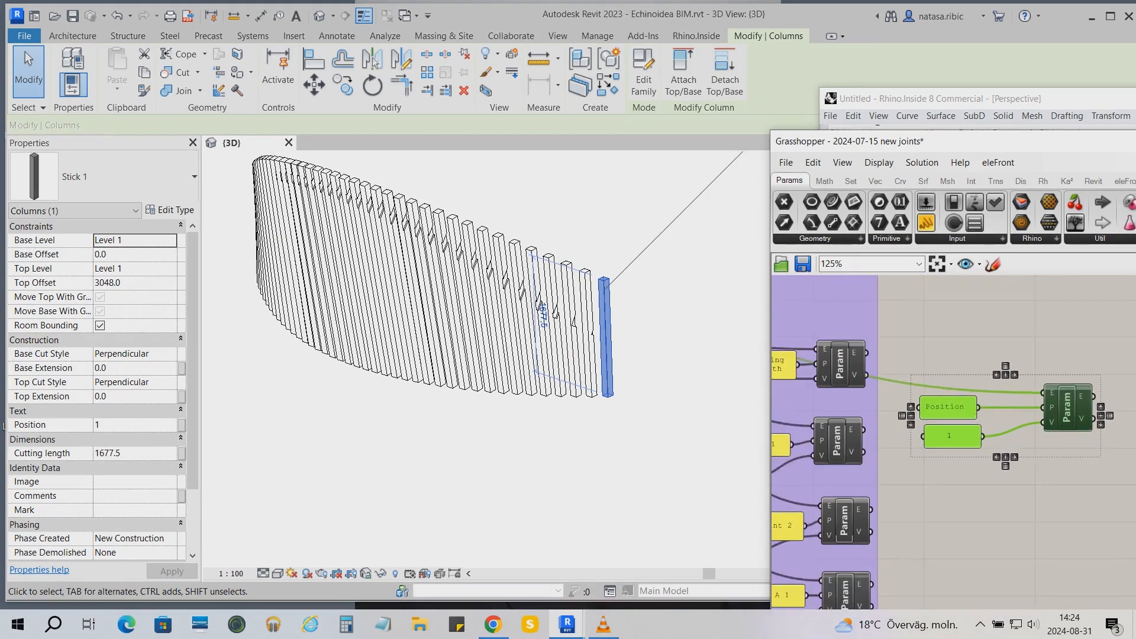
- Set the value panel of the second column group's Position setup to 2
double_click(940, 425)
type("2")
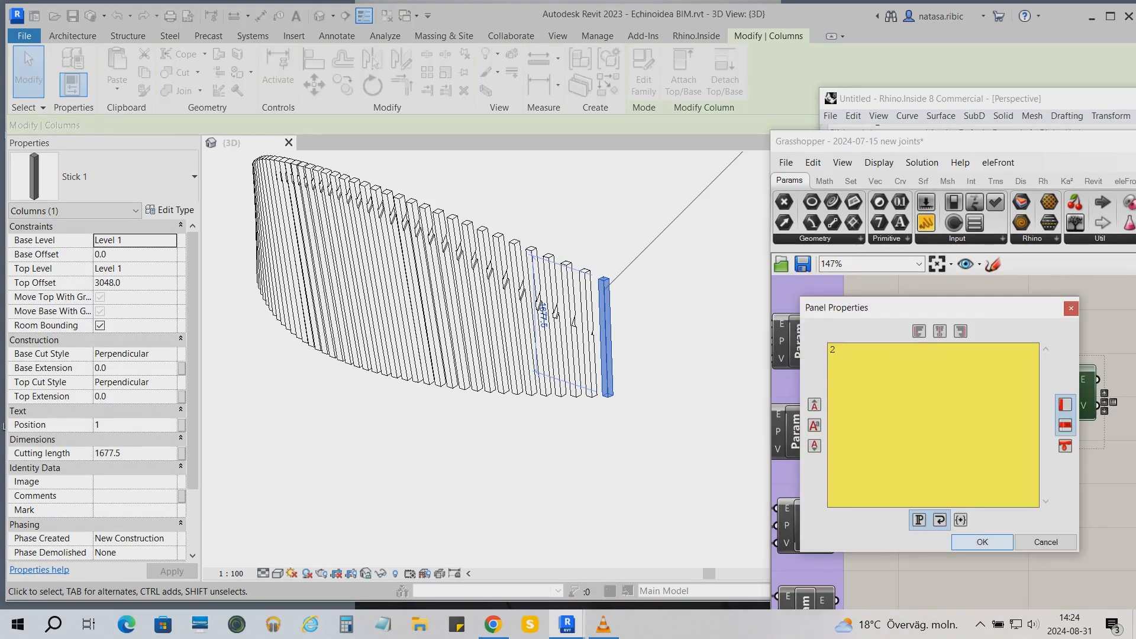
left_click(982, 542)
left_click(675, 408)
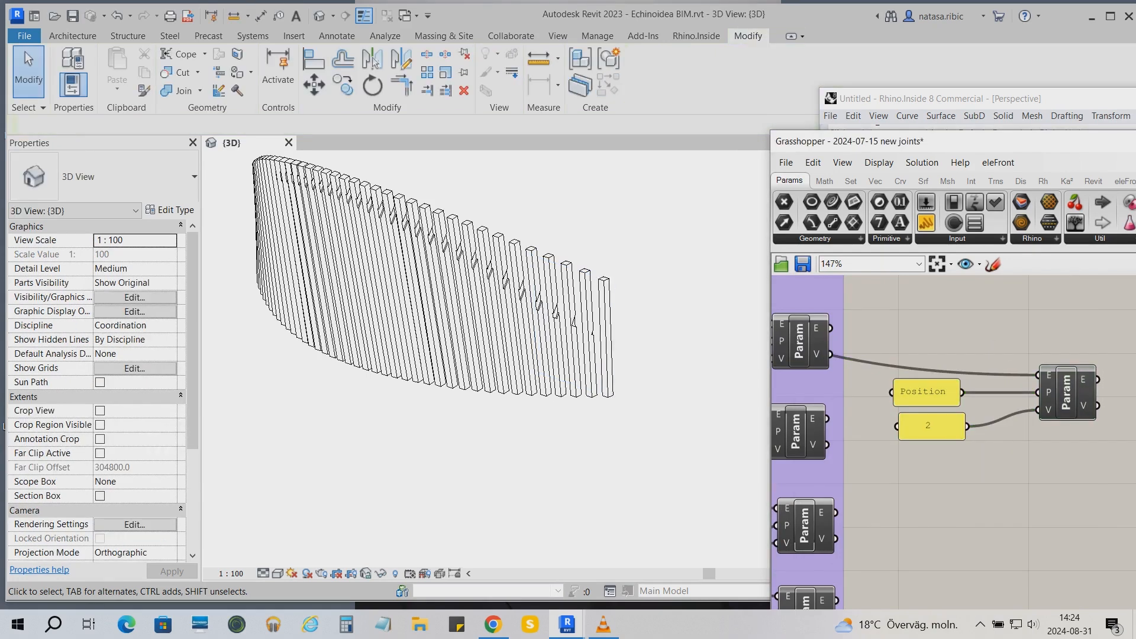
- Duplicate the Position parameter setup beside the third column group and wire that group's column to its element input
left_click_drag(1102, 495, 966, 475)
key("ctrl+c")
scroll(925, 345, "down", 7)
key("ctrl+v")
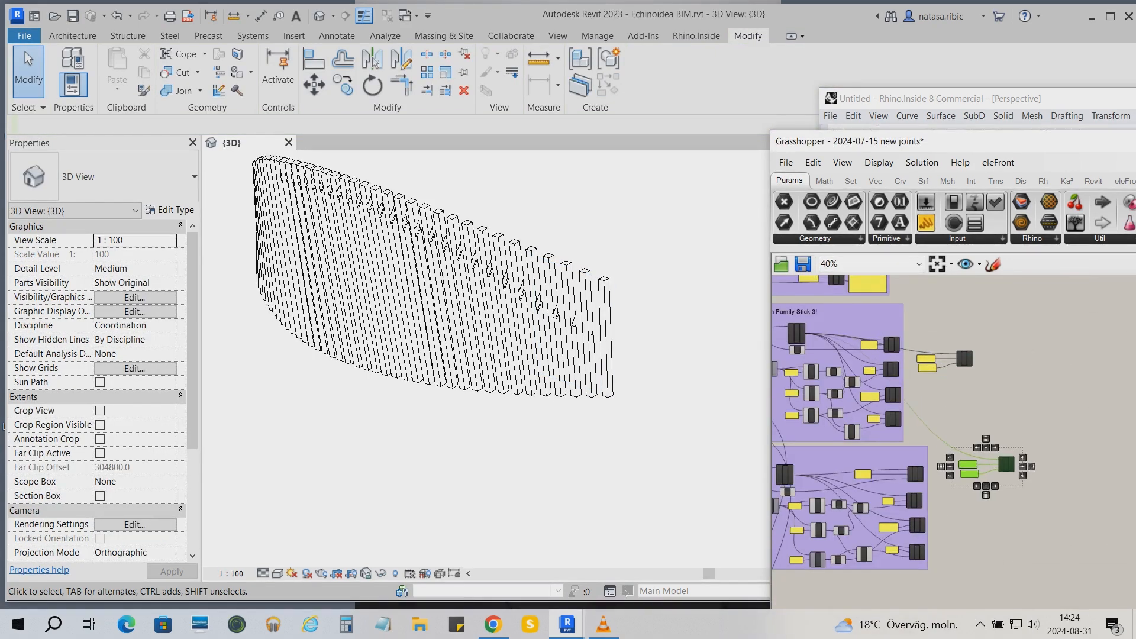
scroll(801, 524, "up", 2)
left_click_drag(791, 456, 1072, 448)
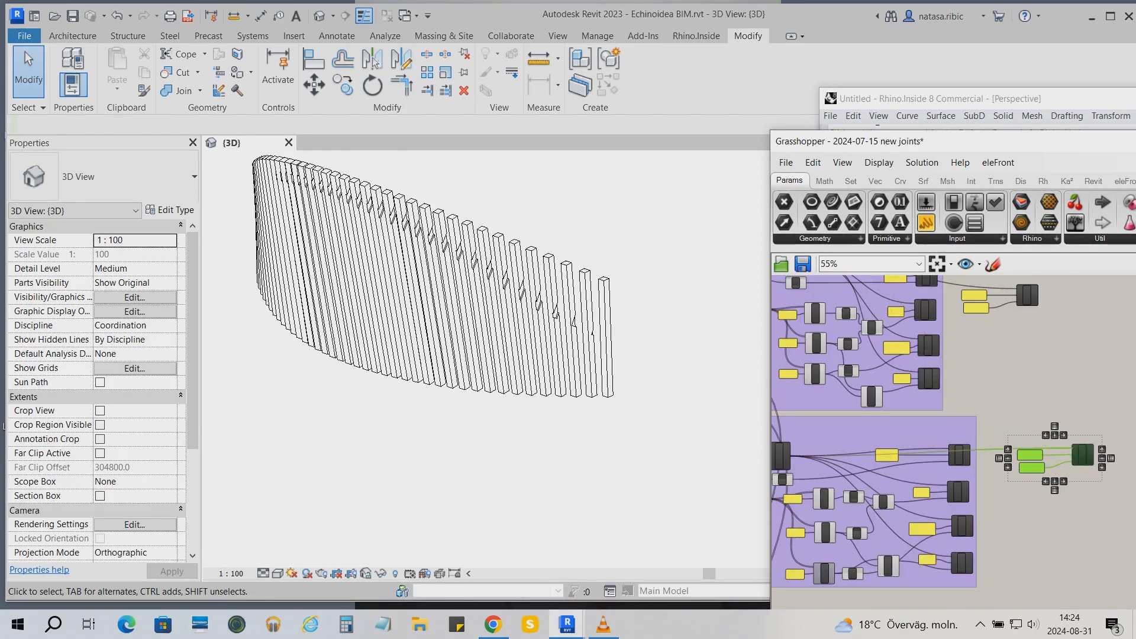
- Set the value panel of the third column group's Position setup to 3
left_click(1102, 481)
scroll(1100, 465, "up", 6)
left_click(884, 472)
double_click(884, 472)
type("3")
left_click(951, 593)
scroll(1015, 398, "down", 3)
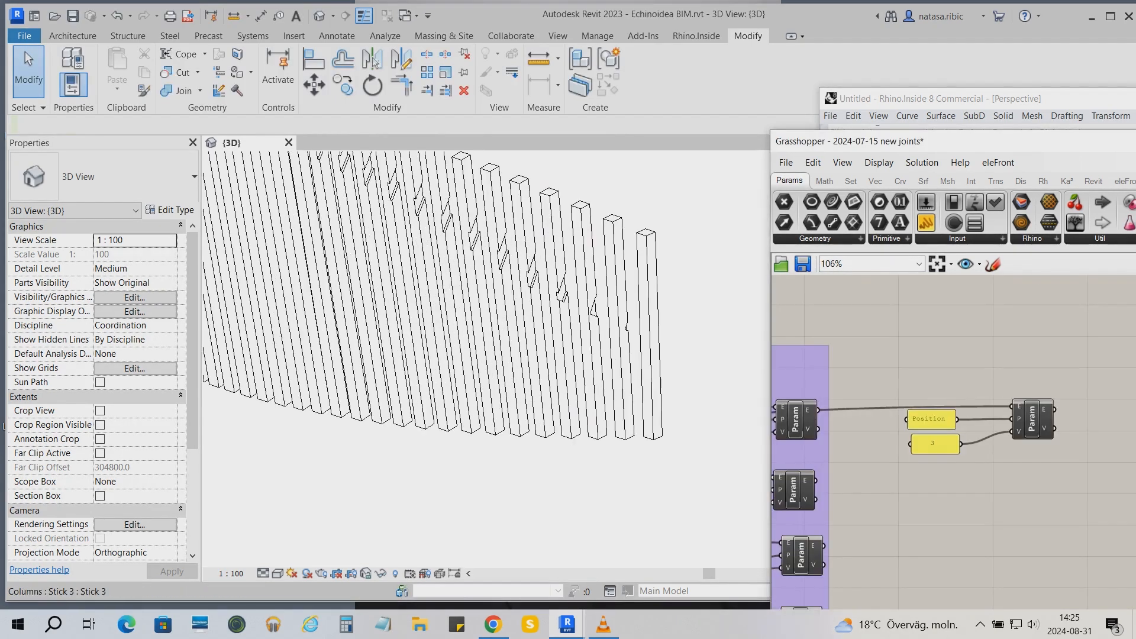
- Duplicate the third Position parameter setup and place the copy beside the ungrouped column definition below
scroll(948, 458, "down", 3)
left_click_drag(1018, 496, 913, 403)
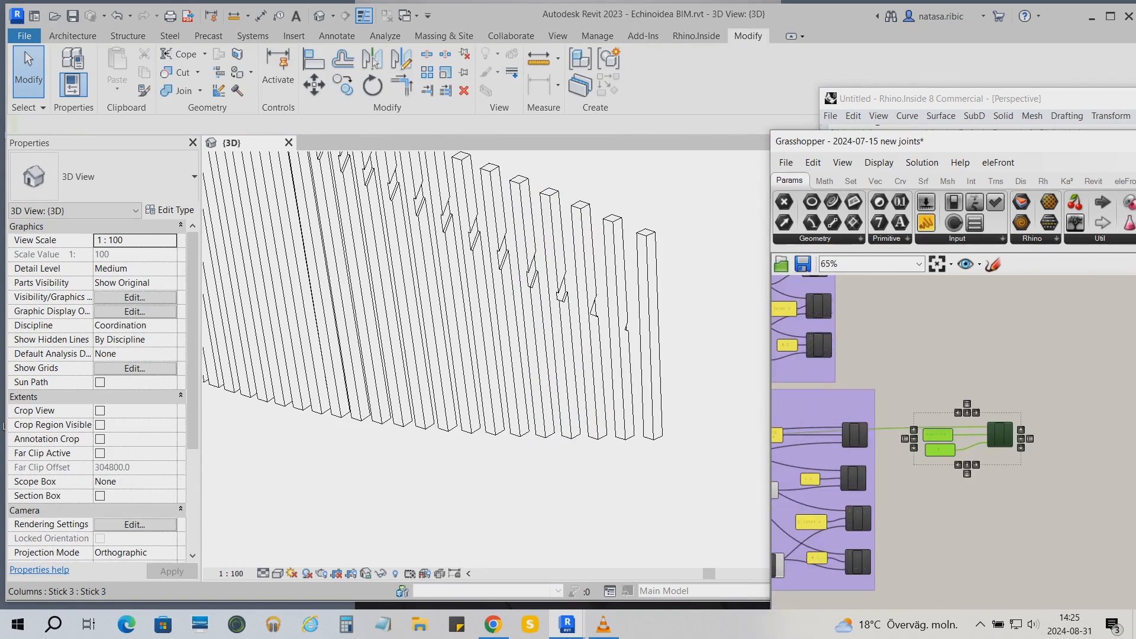
key("ctrl+v")
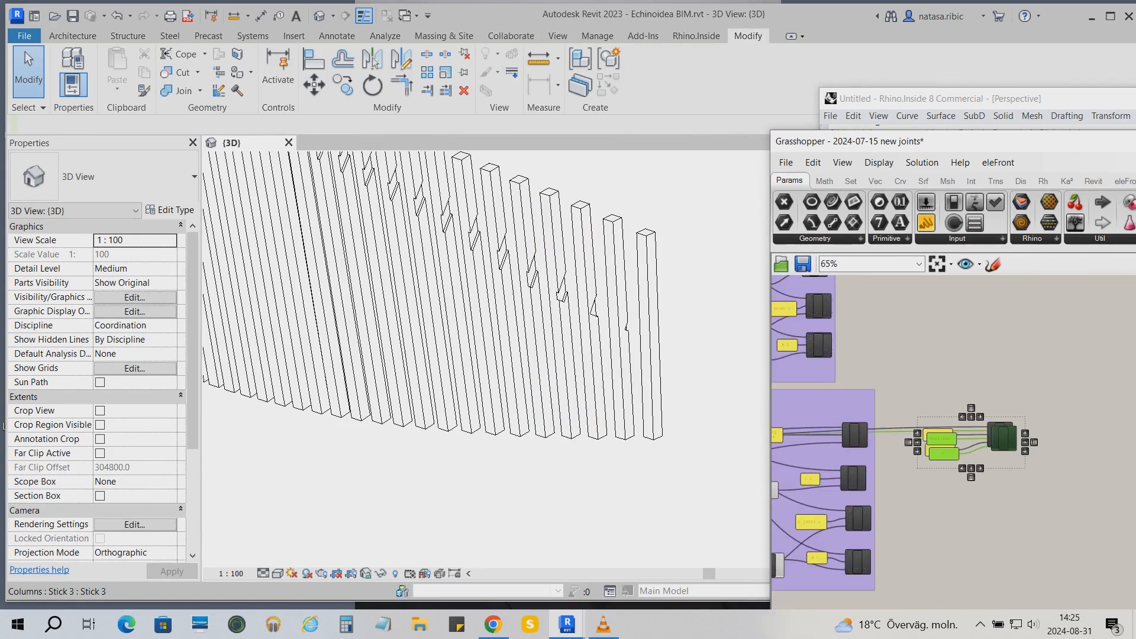
scroll(982, 490, "down", 5)
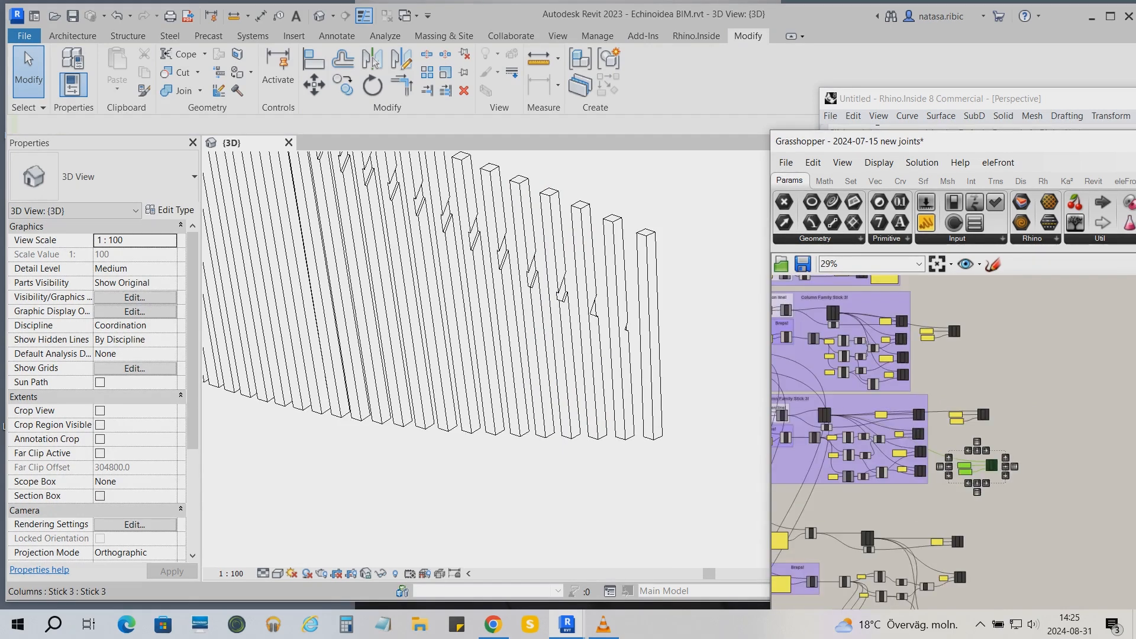
scroll(976, 402, "down", 2)
scroll(994, 477, "up", 3)
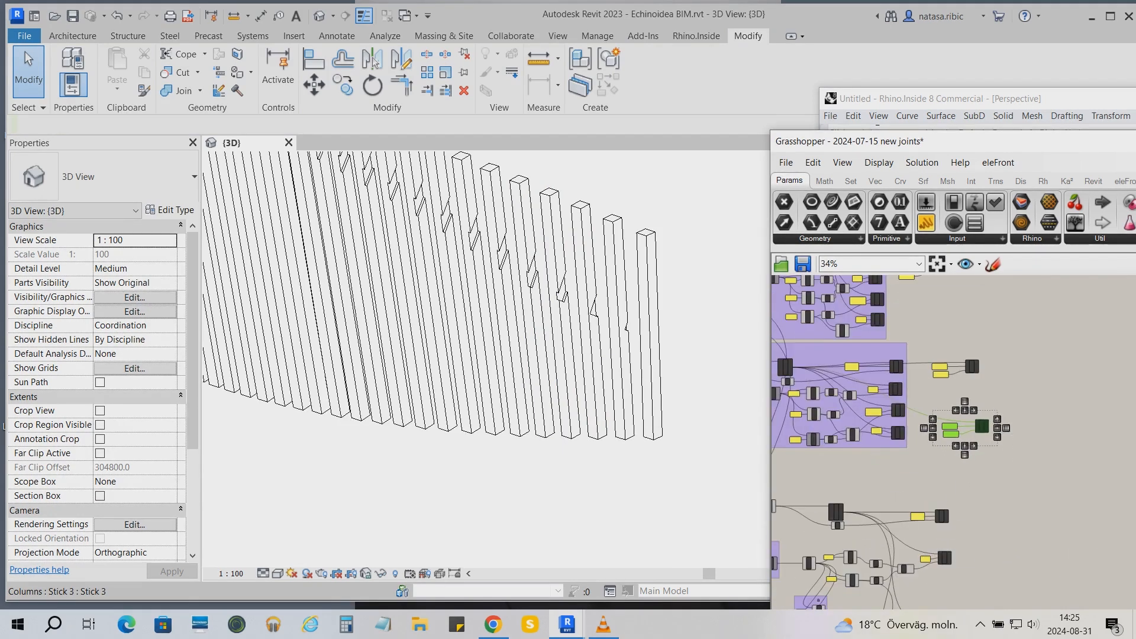
scroll(1006, 473, "up", 4)
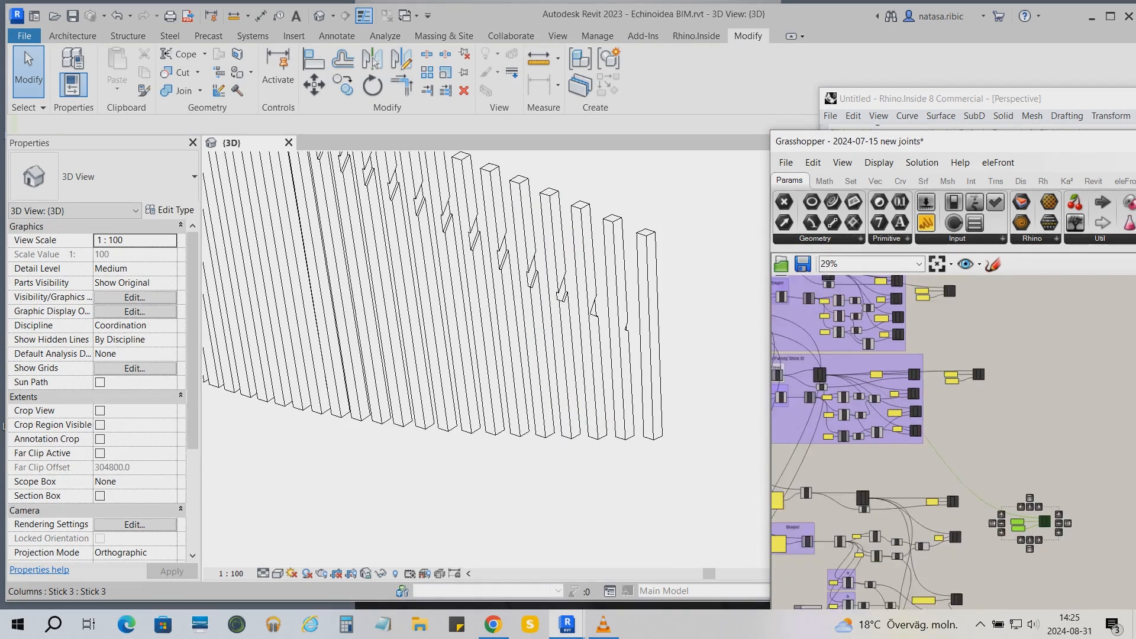
- Remove the copied setup's value panel and wire the lower column definition to its Element Parameter component
scroll(1058, 491, "up", 4)
scroll(1059, 491, "down", 8)
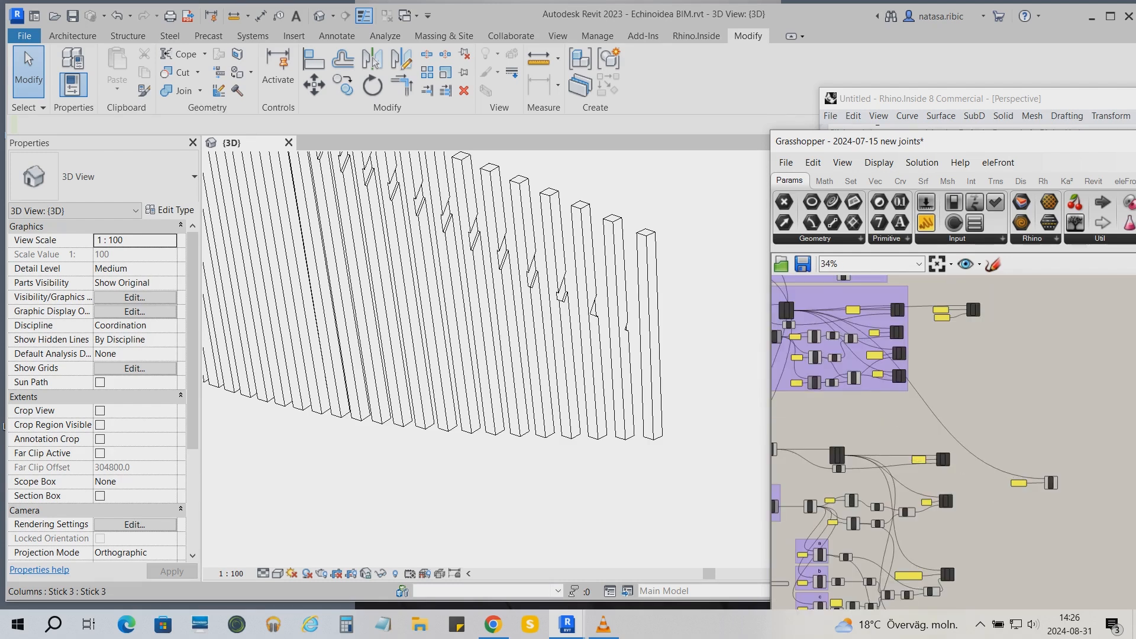
scroll(1052, 481, "up", 1)
left_click_drag(1052, 481, 896, 438)
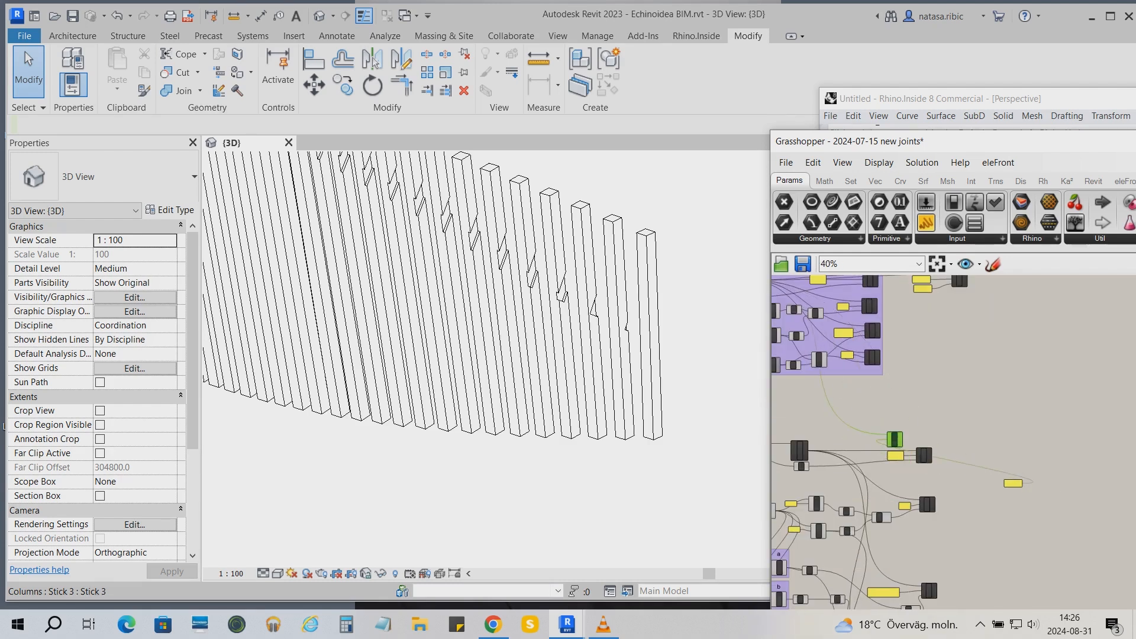
scroll(775, 429, "up", 2)
left_click_drag(821, 458, 1017, 443)
scroll(928, 432, "down", 2)
scroll(1043, 481, "up", 5)
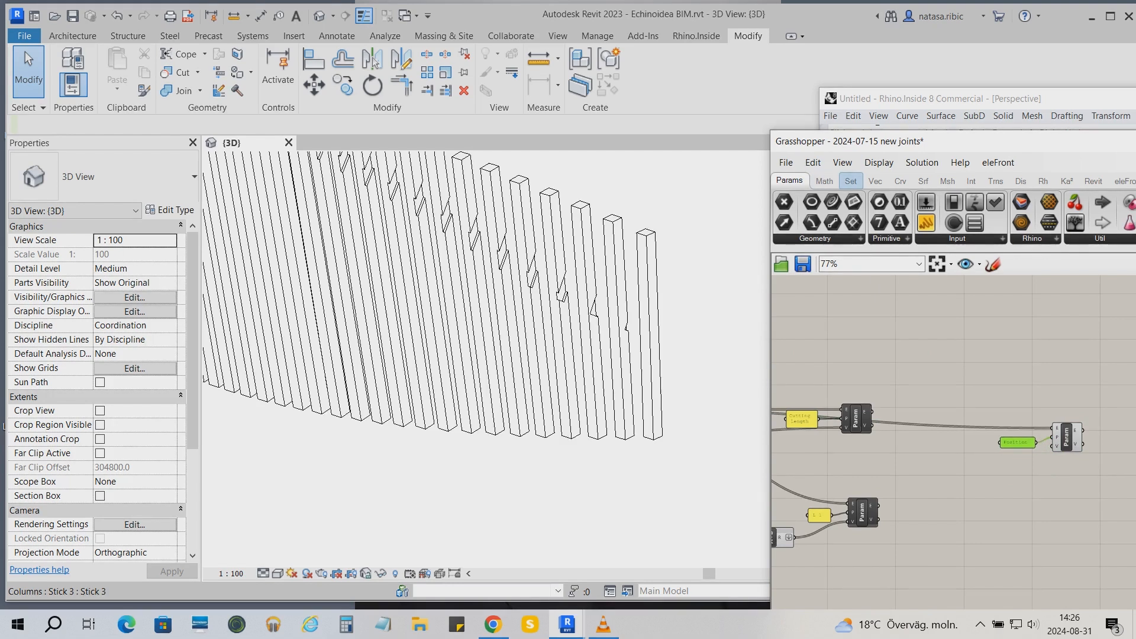
- Place a Series component beside the Position panel of the lower column definition
left_click(850, 181)
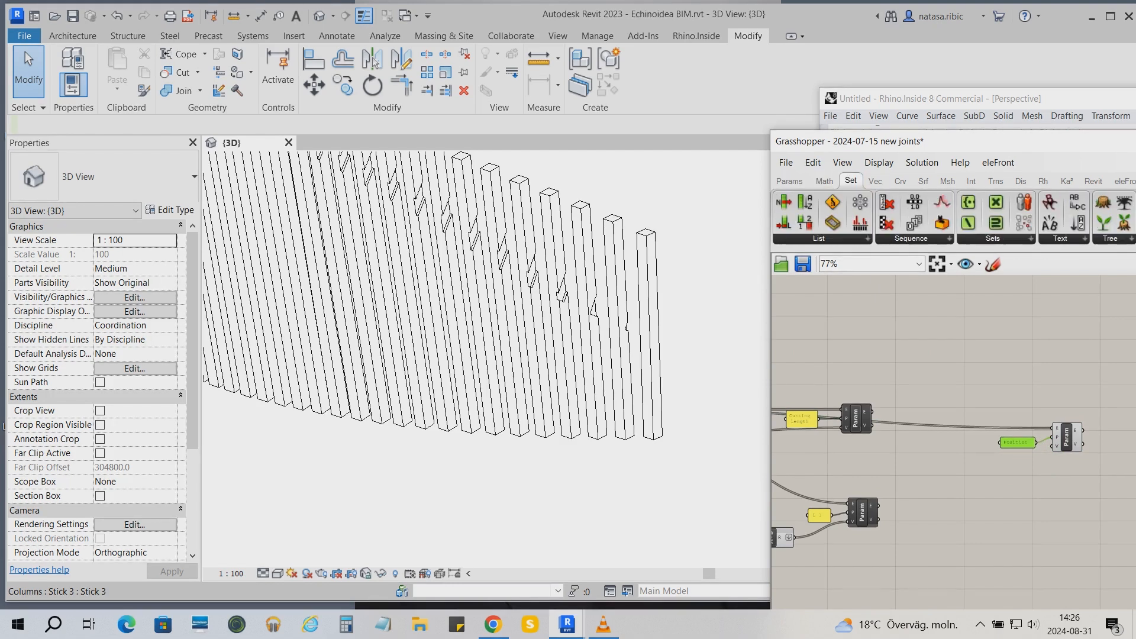
left_click(911, 238)
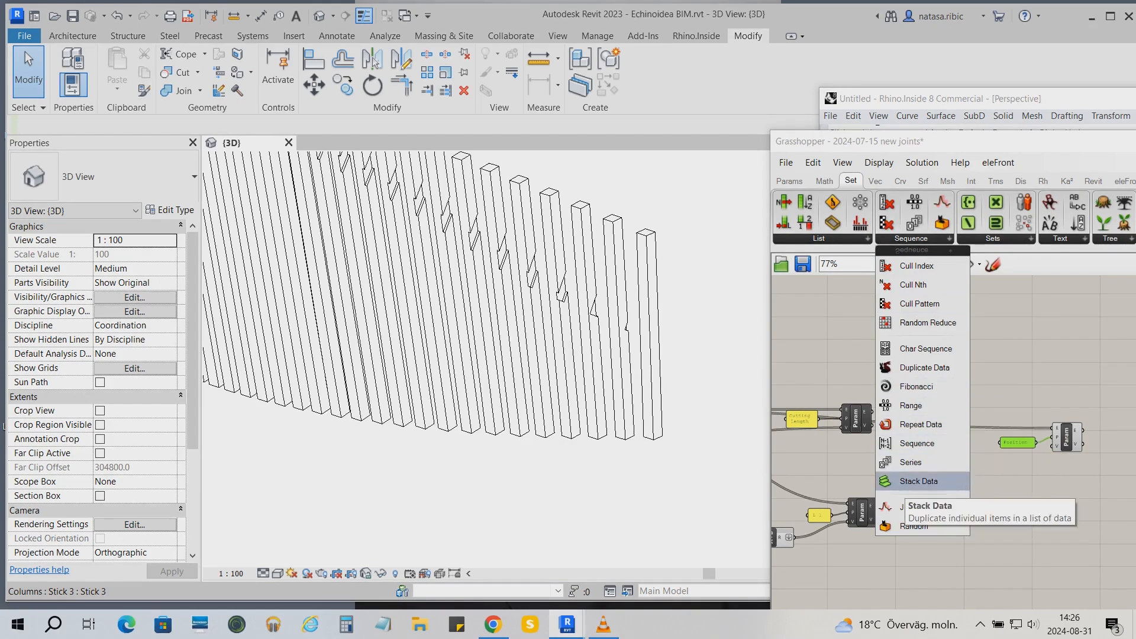
left_click(909, 463)
left_click(969, 458)
scroll(962, 478, "up", 3)
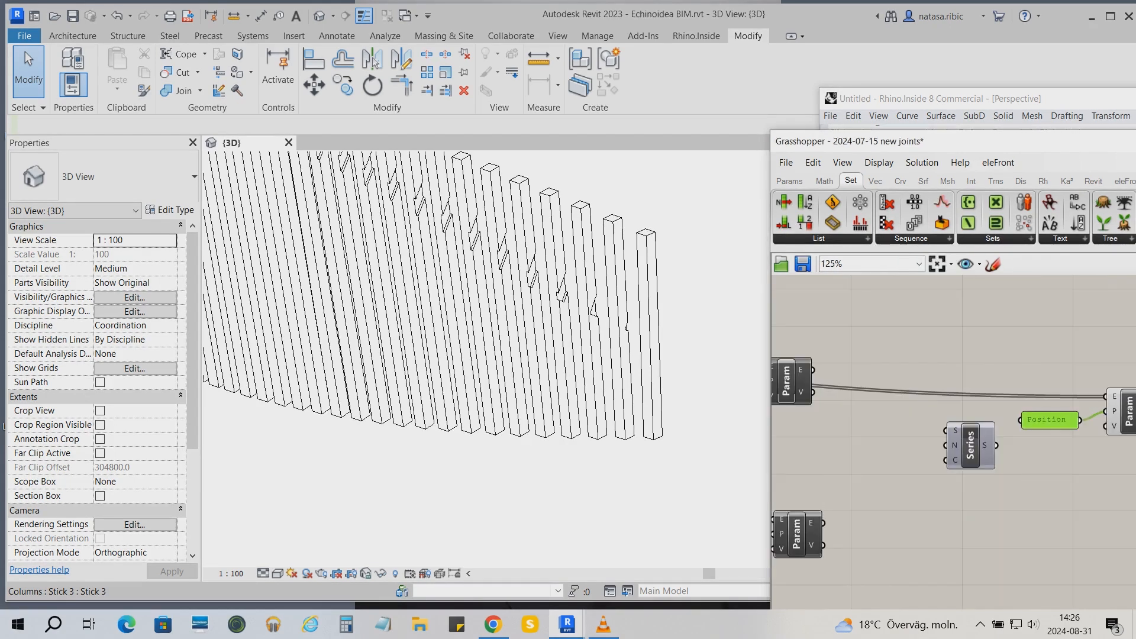
- Duplicate the Position panel, set the copy to 3 and connect it to the Series start input
key("ctrl+c")
key("ctrl+v")
left_click_drag(1057, 427, 945, 431)
double_click(860, 445)
type("3")
left_click(893, 561)
left_click_drag(868, 445, 945, 445)
- Duplicate the start panel for the Series step input and set its value to 1
key("ctrl+c")
key("ctrl+v")
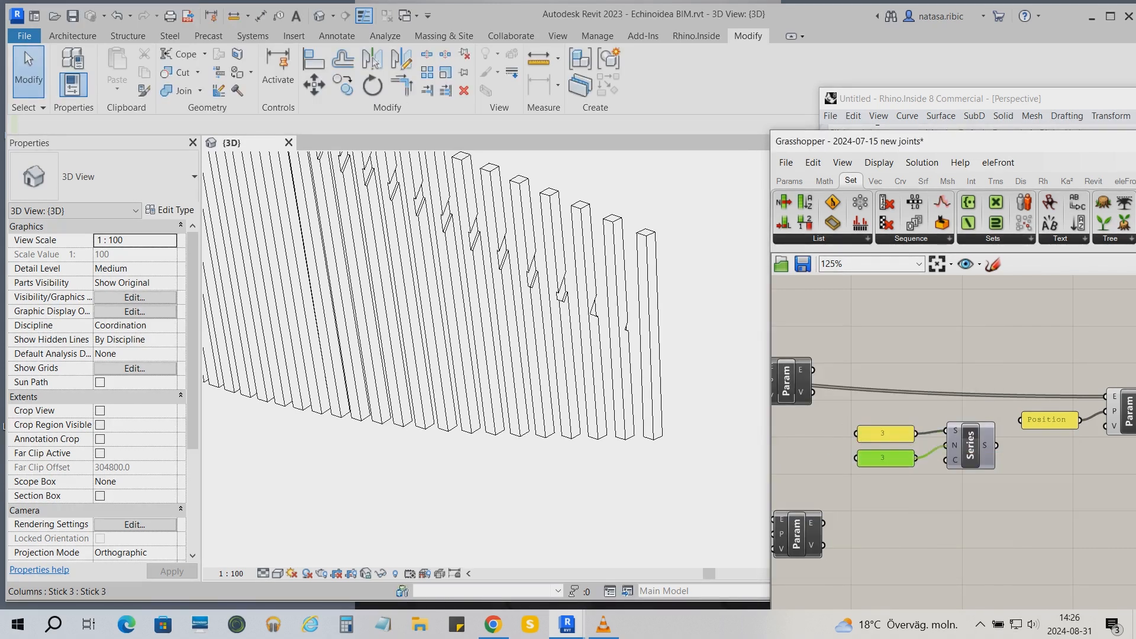
double_click(894, 457)
type("1")
left_click(928, 573)
- Set the Series component's count input to 2
scroll(954, 450, "up", 2)
right_click(944, 461)
mouse_move(1005, 508)
left_click(834, 510)
double_click(828, 511)
type("2")
key("Return")
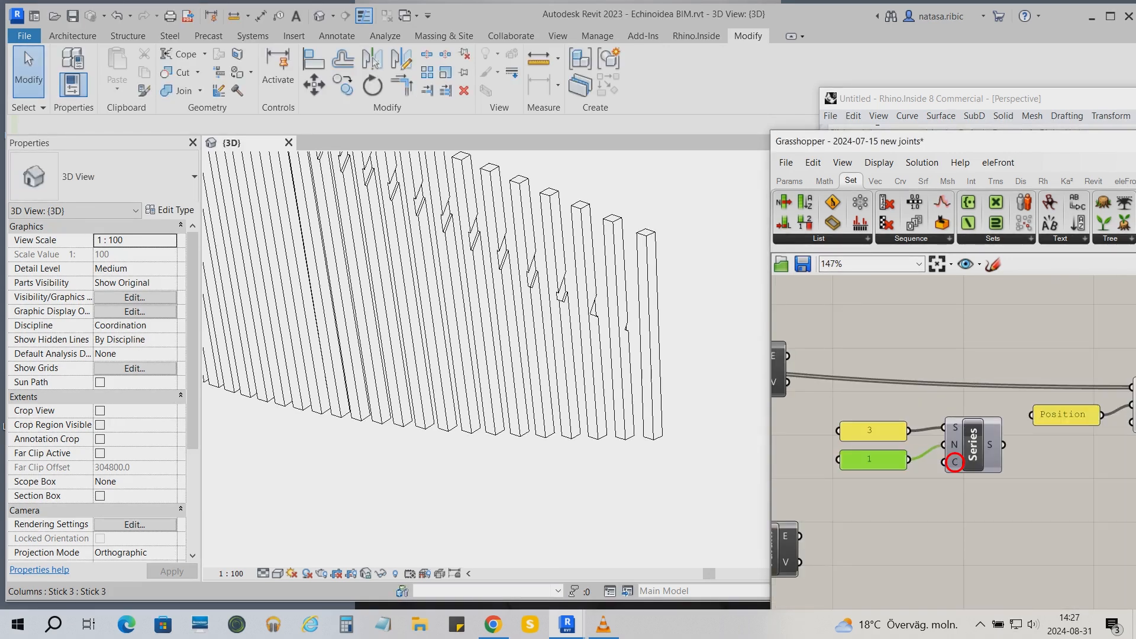
- Check the Position of both Stick 4 columns and set the Series start panel to 4
scroll(878, 534, "down", 2)
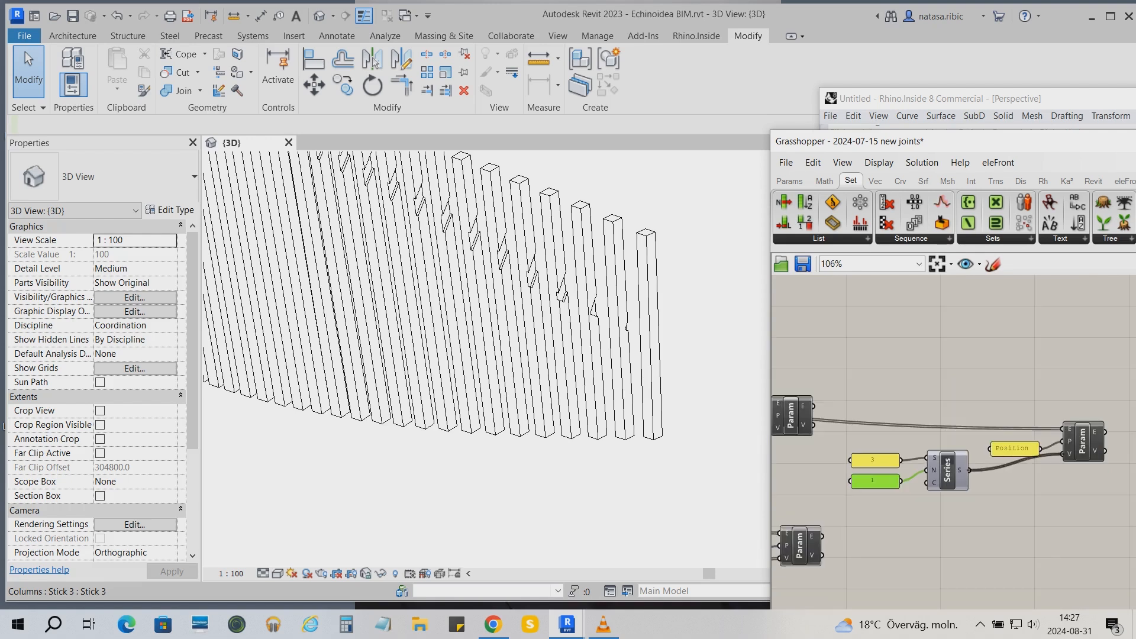
left_click(564, 402)
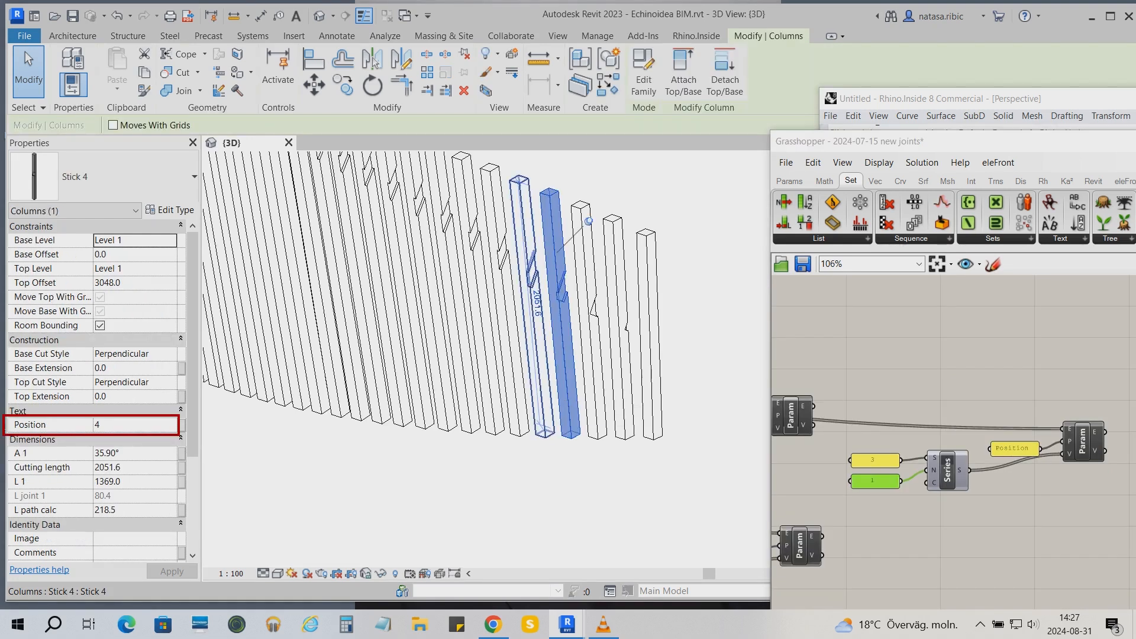
left_click(540, 429)
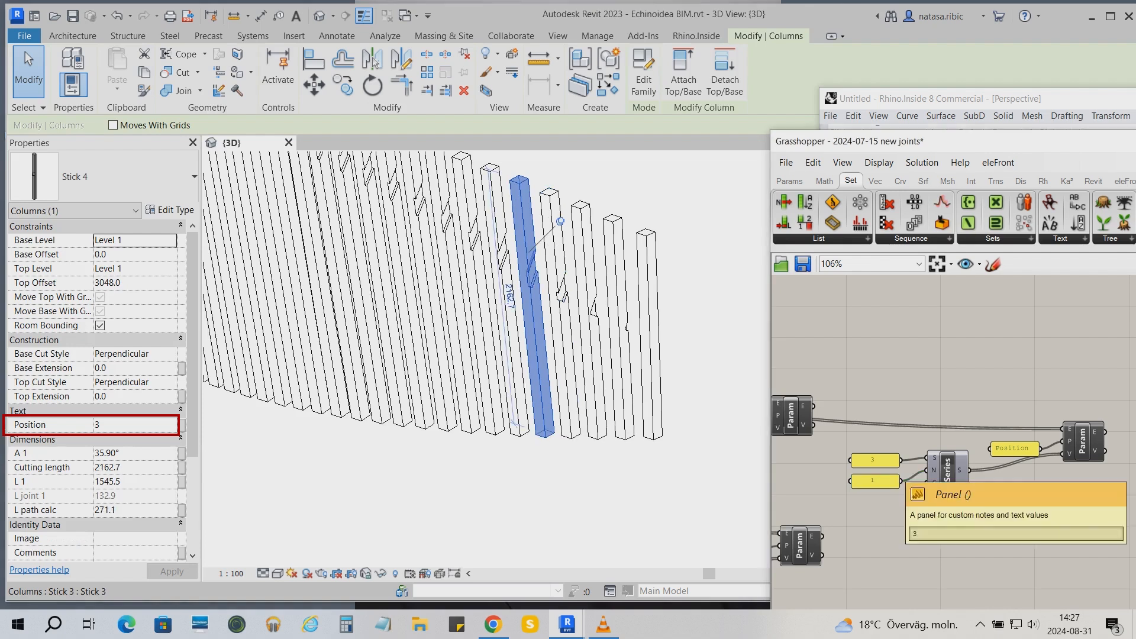
double_click(875, 459)
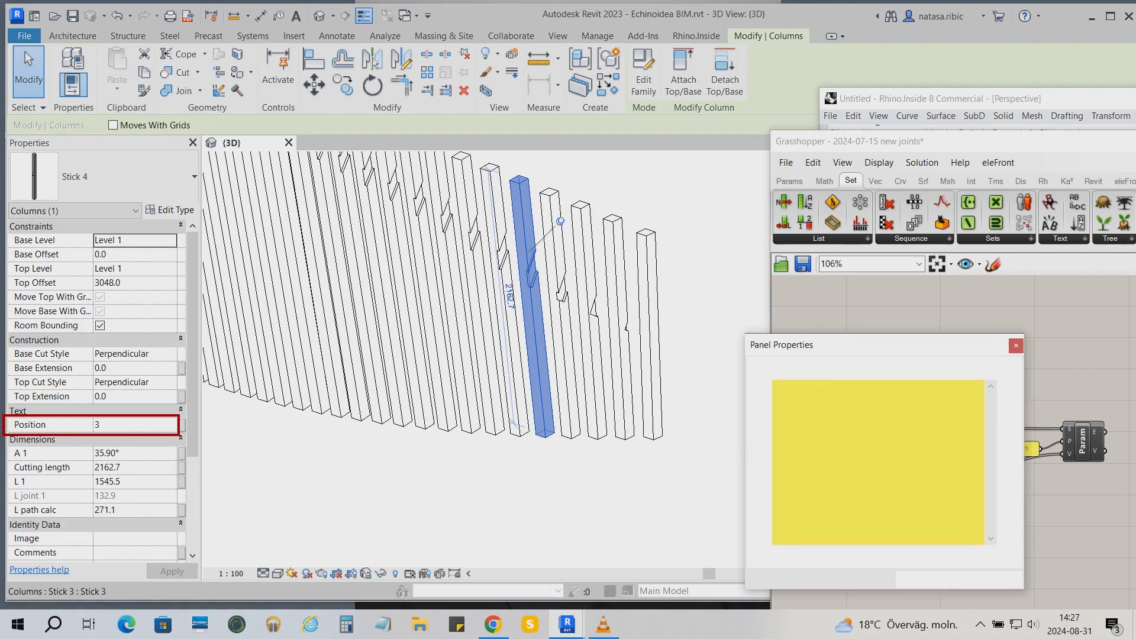
type("4")
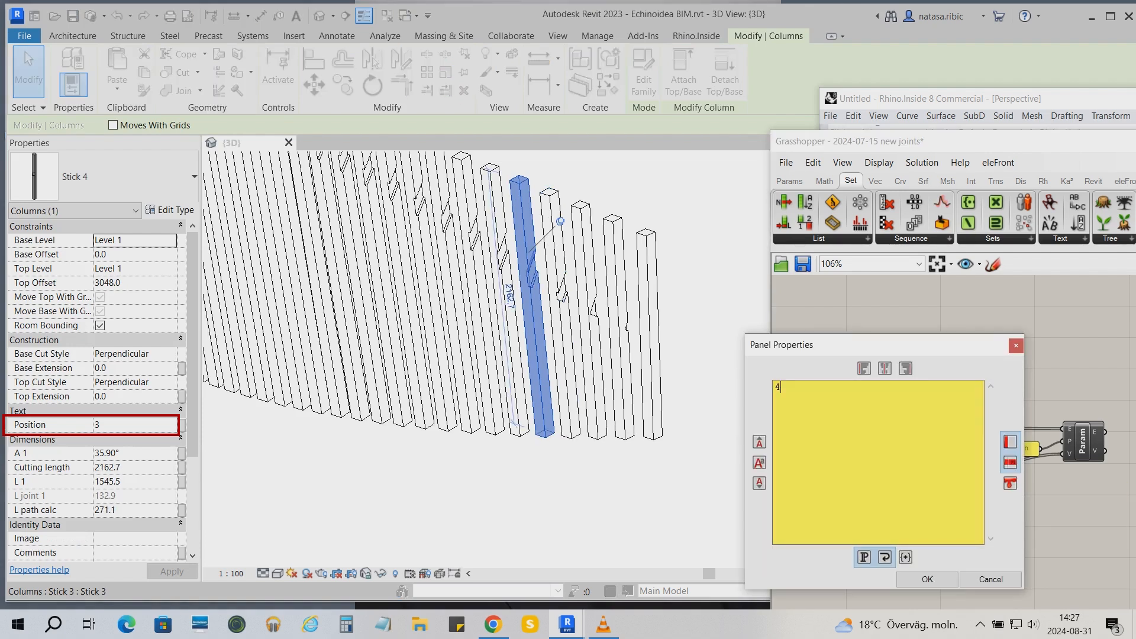
left_click(927, 579)
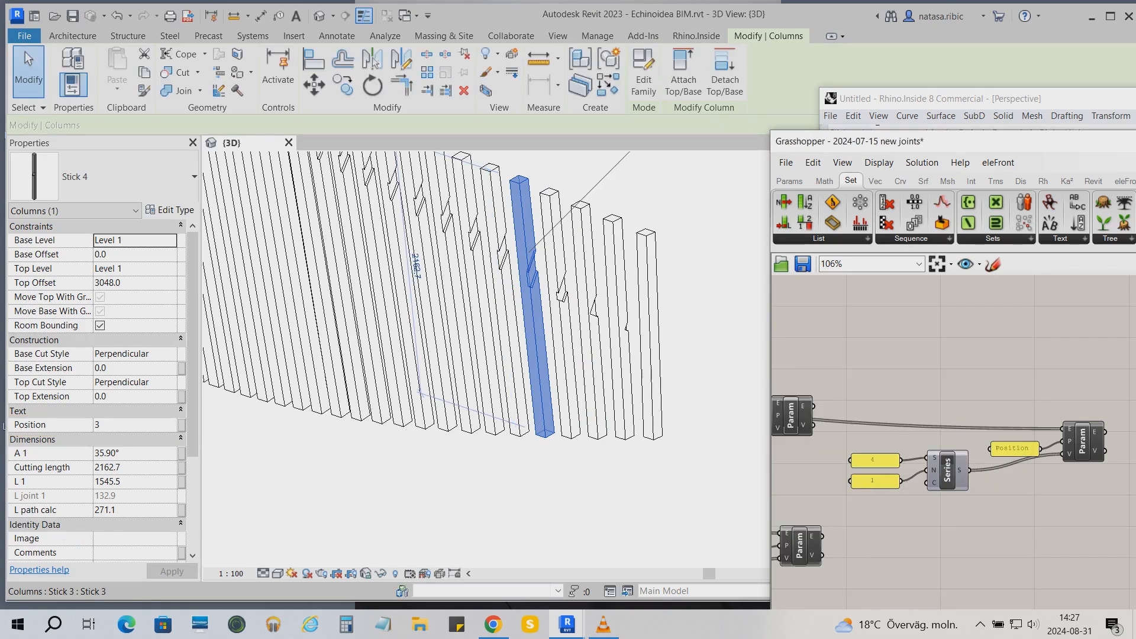
left_click(562, 471)
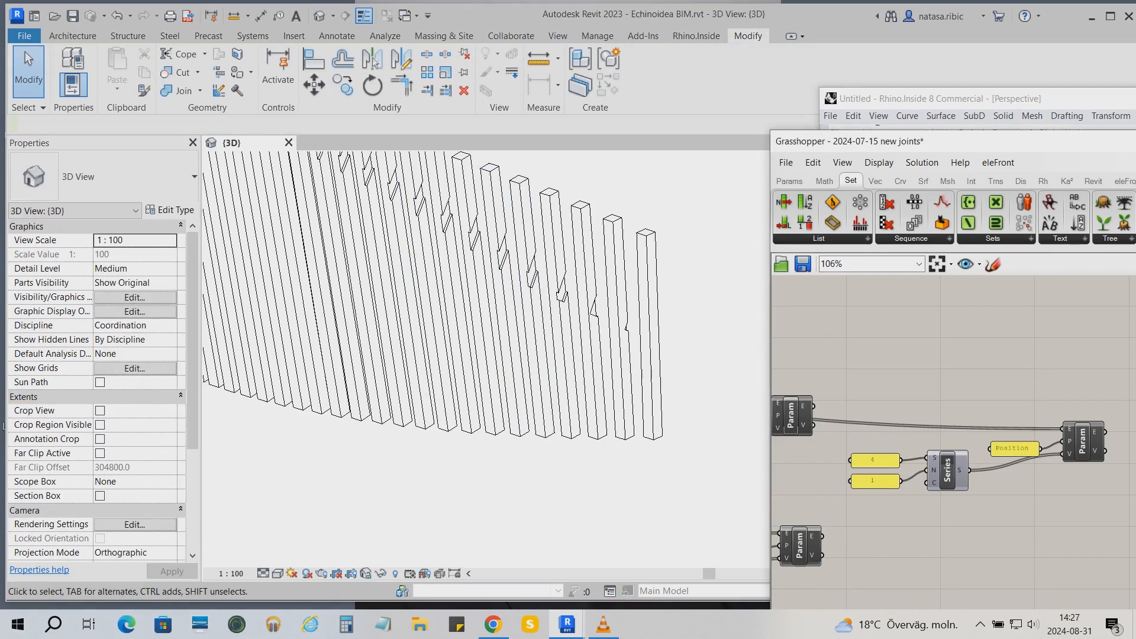
- Select the two Stick 4 columns one after the other to compare their updated Position values
left_click(565, 402)
left_click(544, 401)
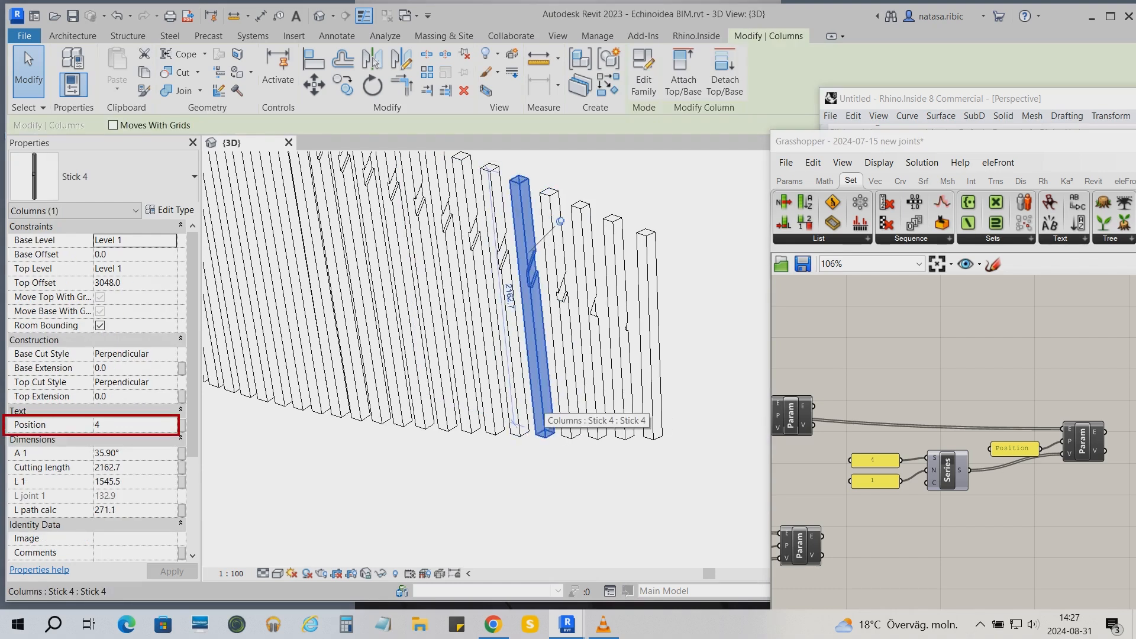
left_click(564, 402)
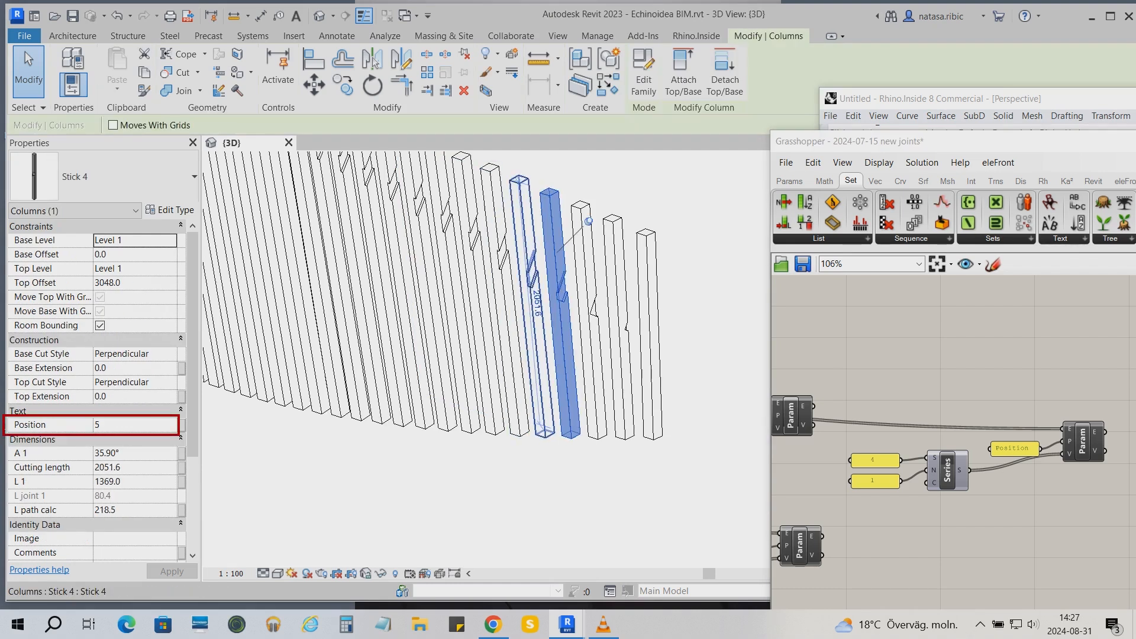
left_click(541, 409)
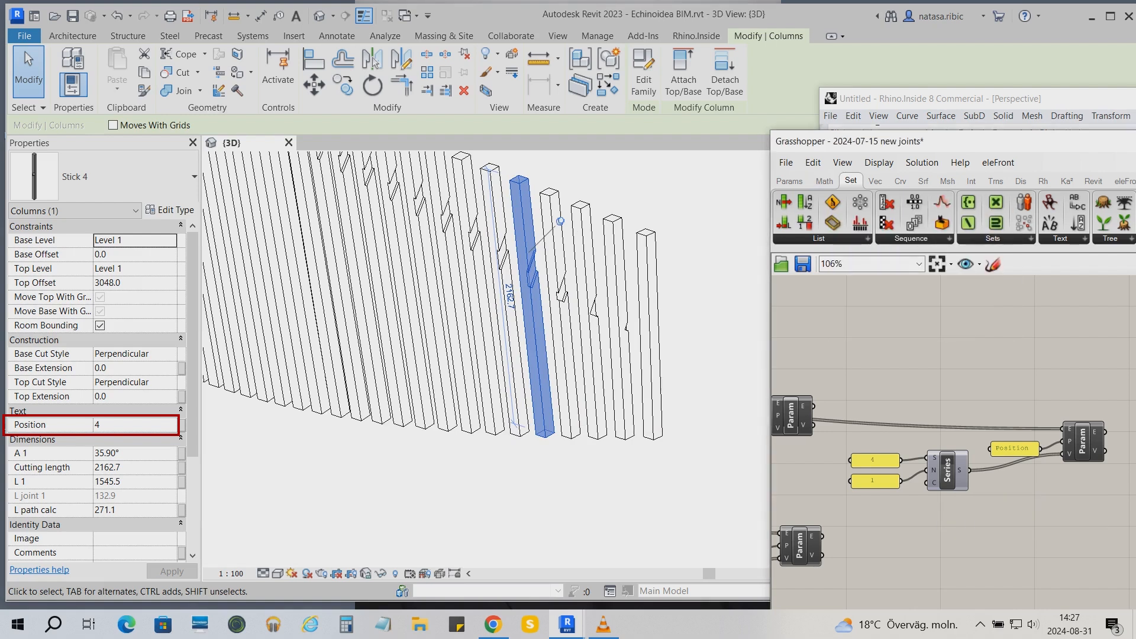
- Insert a Reverse List component between the Series output and the Position parameter's value input, and check a Stick 4 column's Position
left_click(819, 238)
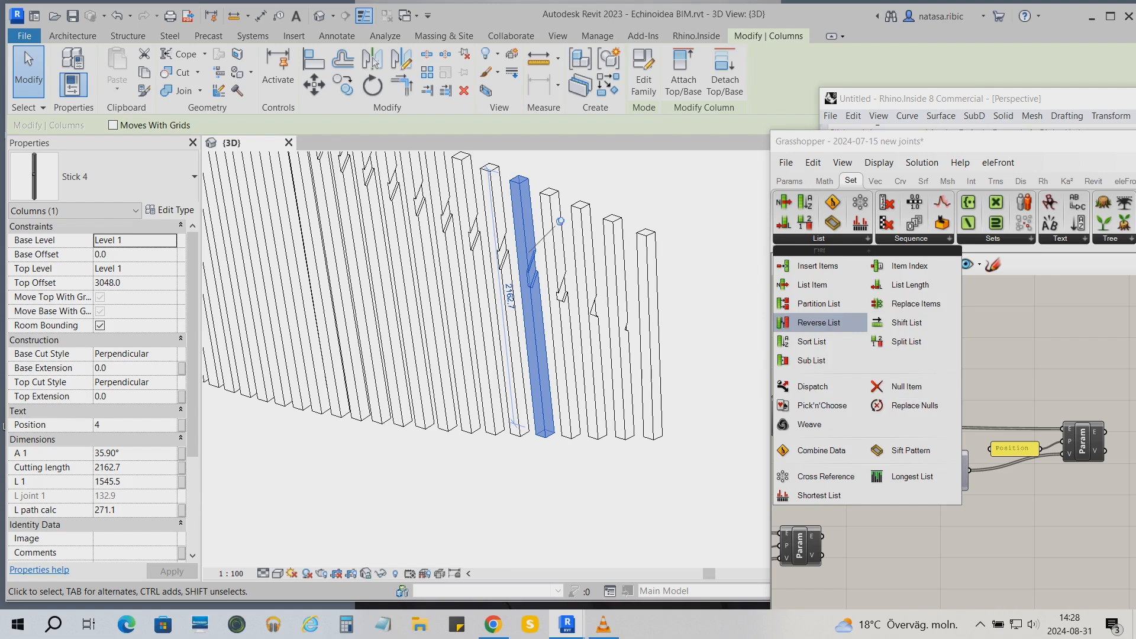
left_click_drag(819, 323, 1024, 515)
left_click_drag(969, 470, 1004, 515)
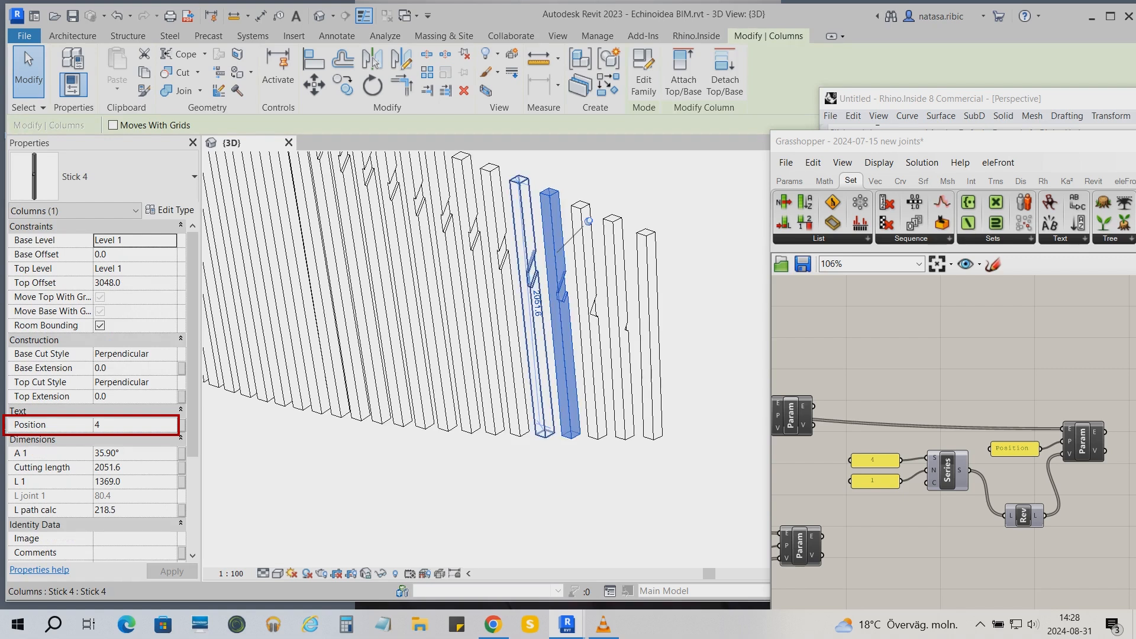
left_click(534, 319)
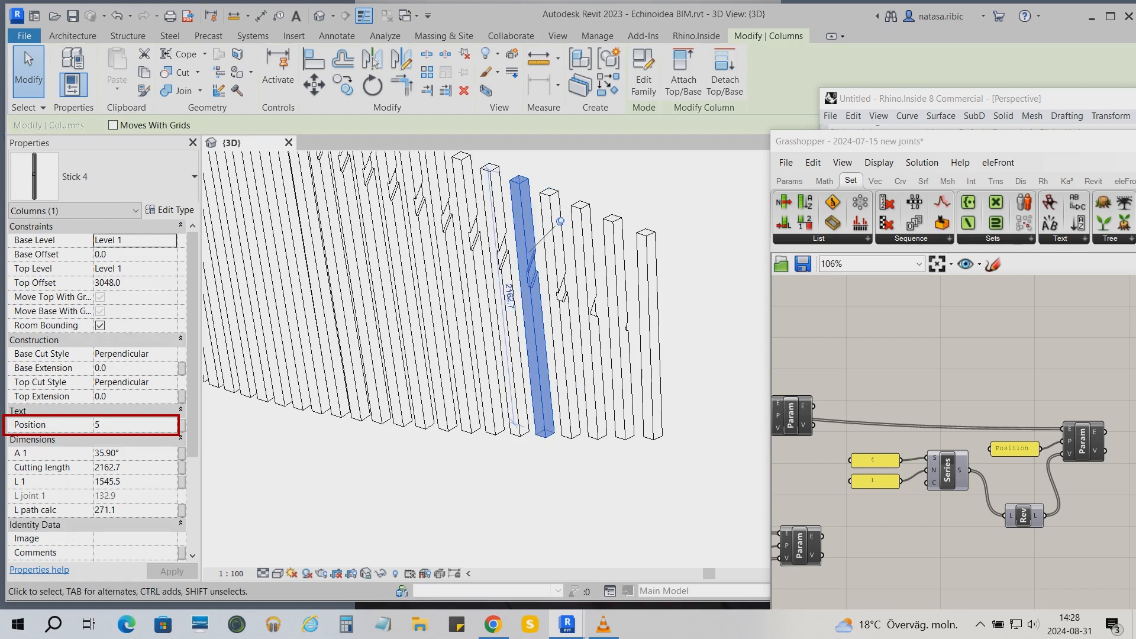
- Duplicate the Position panel, Series with its two value panels and Reverse List, placing the copy beside the Stick 2 family group
left_click_drag(995, 492, 830, 401)
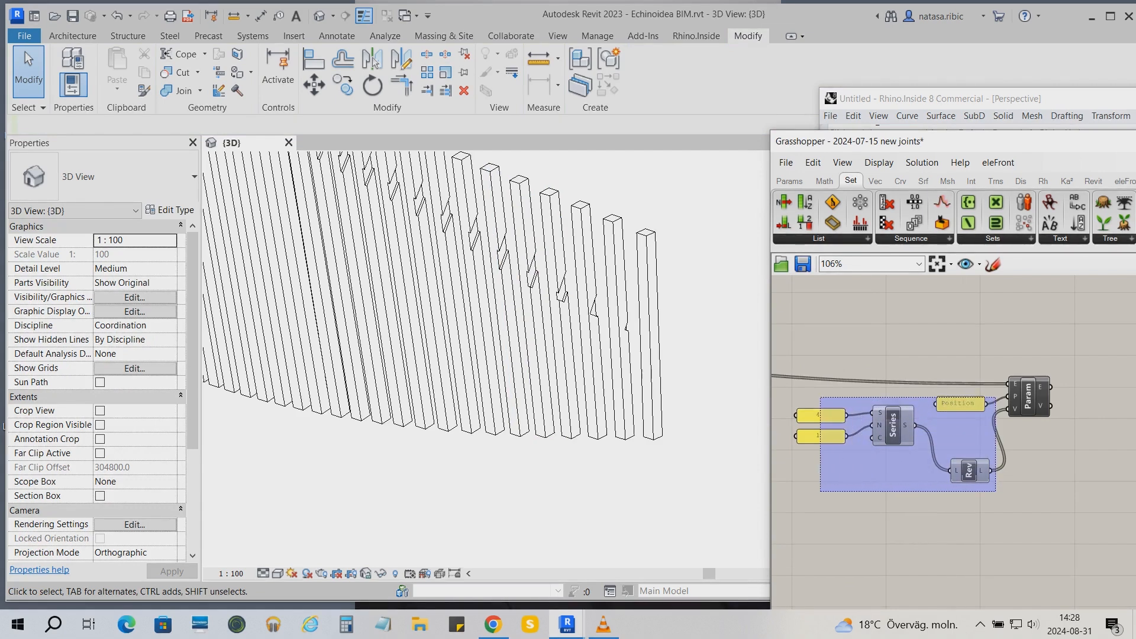
scroll(1053, 521, "down", 5)
scroll(953, 441, "down", 2)
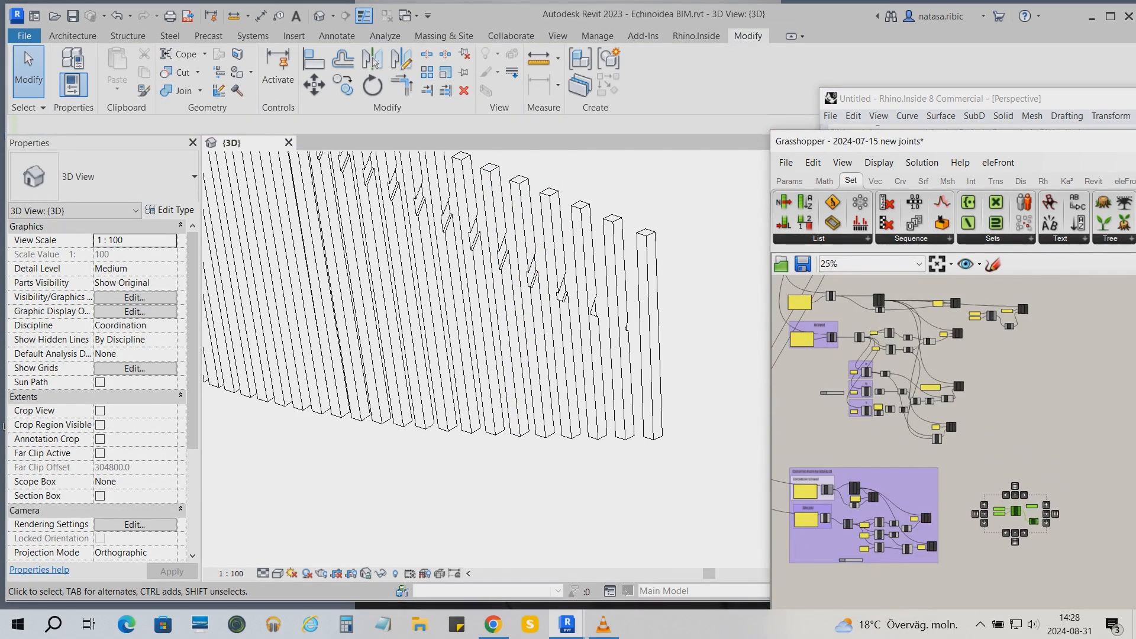
scroll(849, 444, "up", 5)
mouse_move(849, 444)
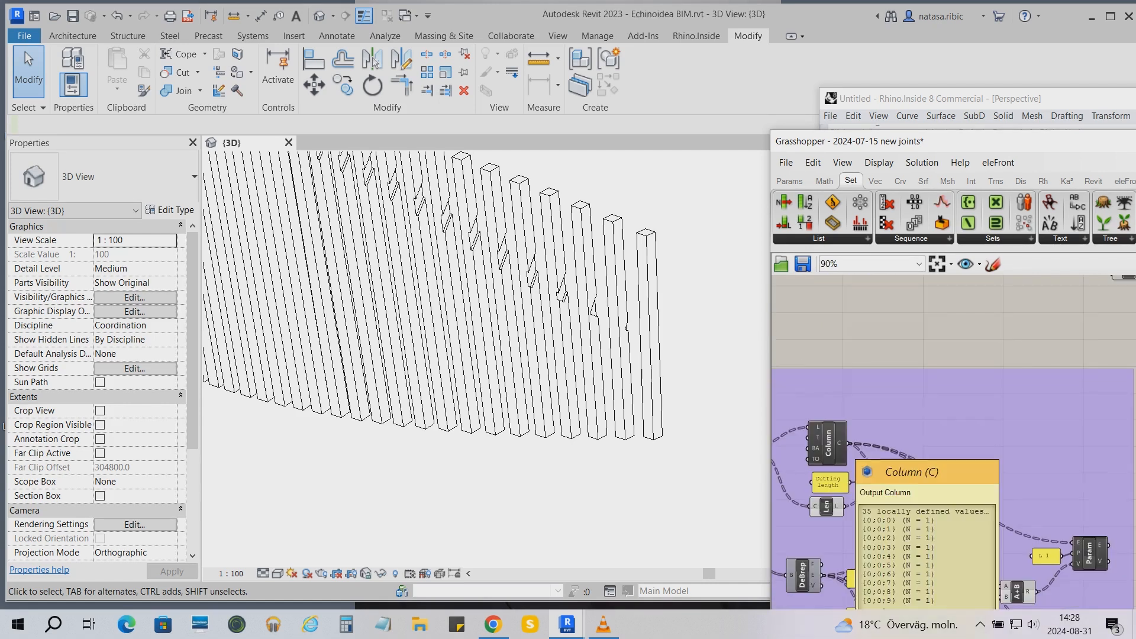
- Try to drive the copied Series count from a List Length component fed by the Stick 2 Column output
left_click(819, 238)
left_click_drag(807, 406, 1004, 409)
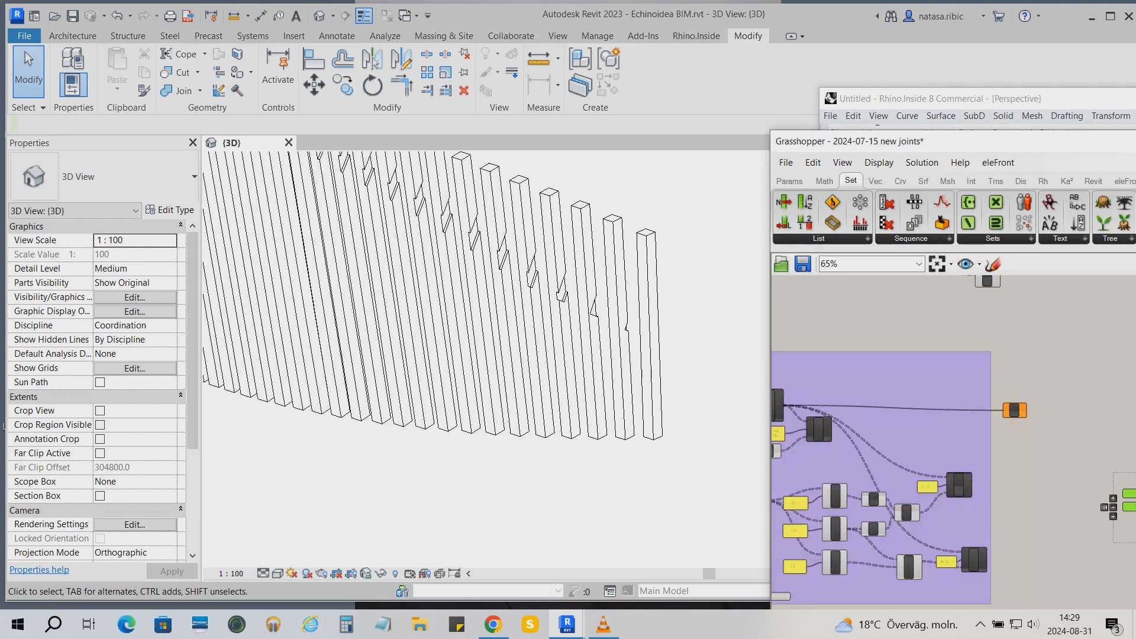
scroll(913, 372, "down", 4)
scroll(1059, 470, "up", 3)
left_click_drag(874, 329, 982, 426)
scroll(1020, 420, "up", 8)
left_click_drag(900, 449, 952, 382)
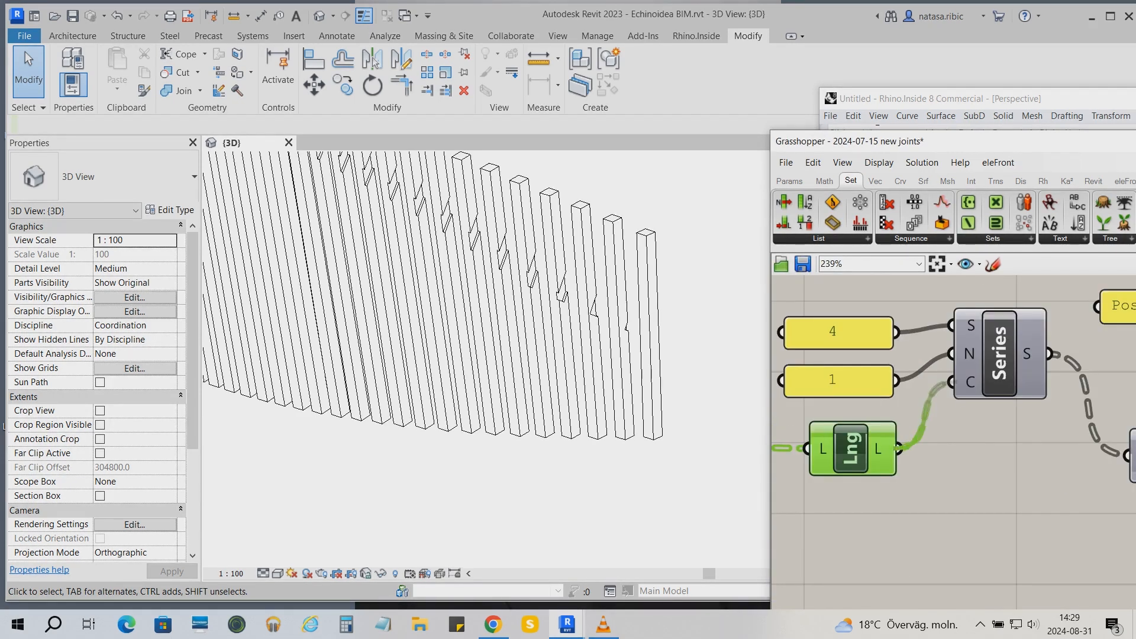
- Set the copied Series start panel to 6 and move the List Length component close under the value panels
scroll(899, 455, "down", 2)
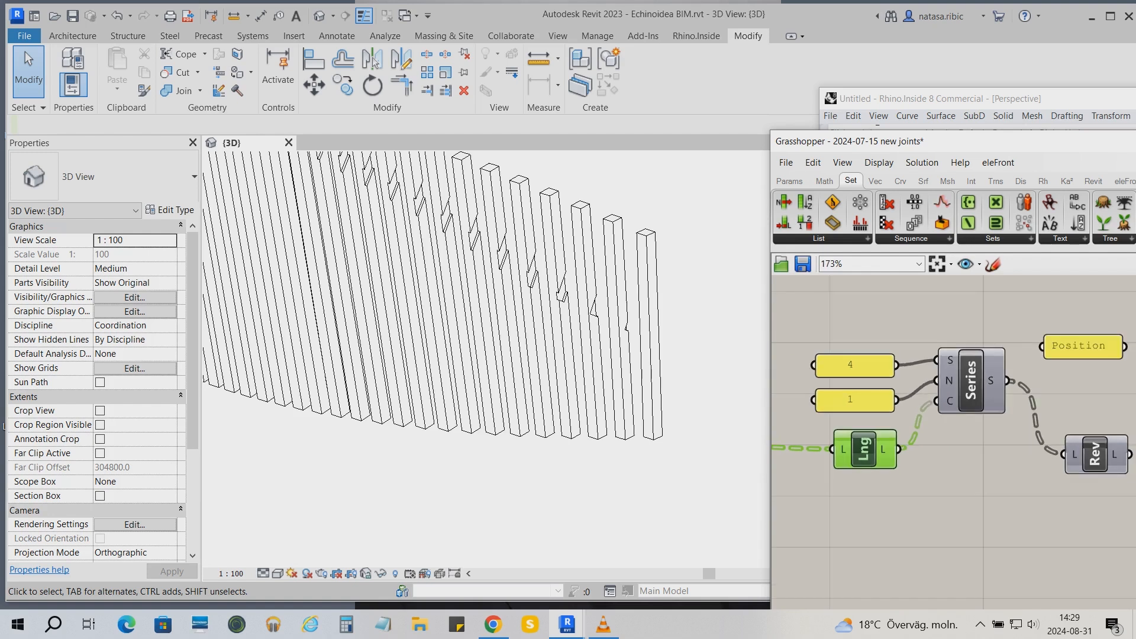
left_click(853, 366)
double_click(827, 391)
type("6")
key("Escape")
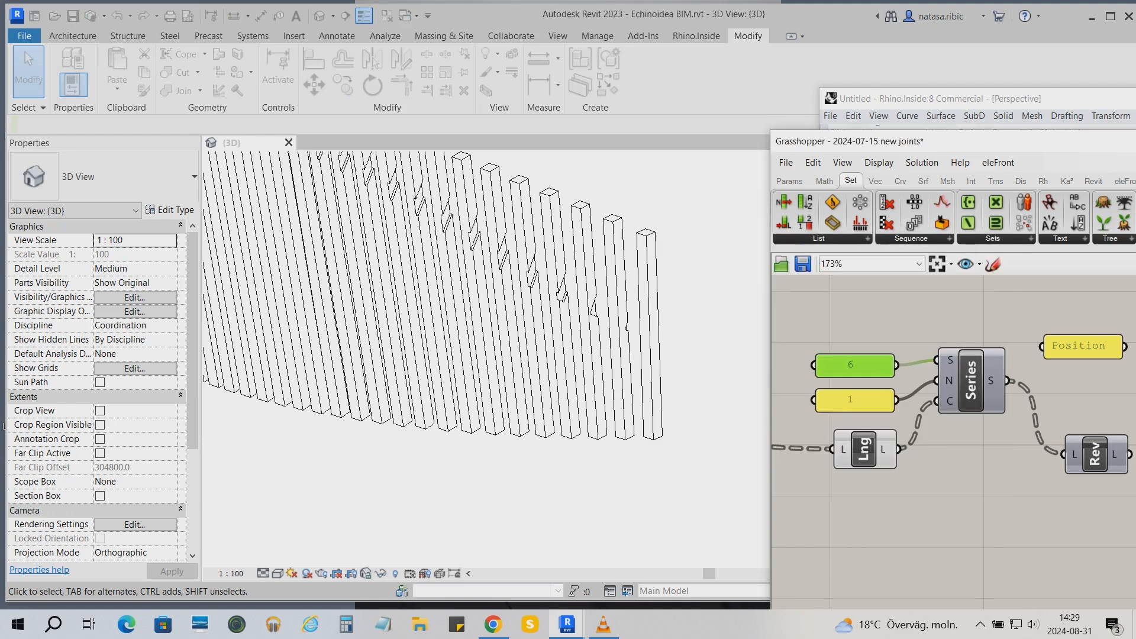
left_click(843, 421)
scroll(840, 419, "down", 2)
left_click_drag(857, 441, 851, 432)
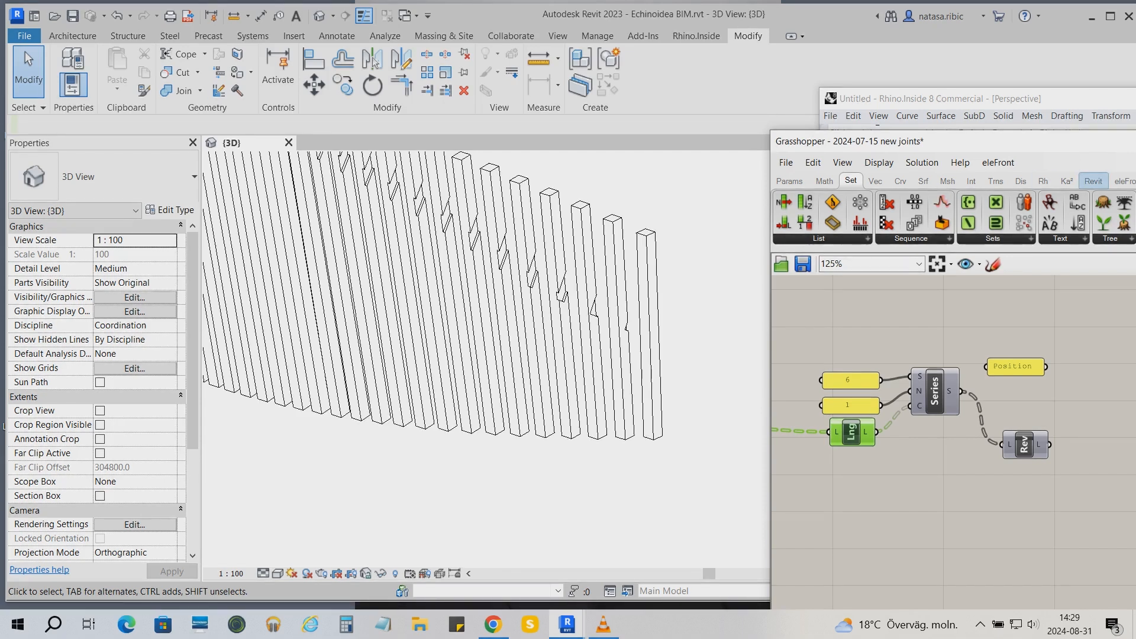
- Add an Element Parameter component for the Stick 2 columns and move it toward their family group
left_click(1093, 180)
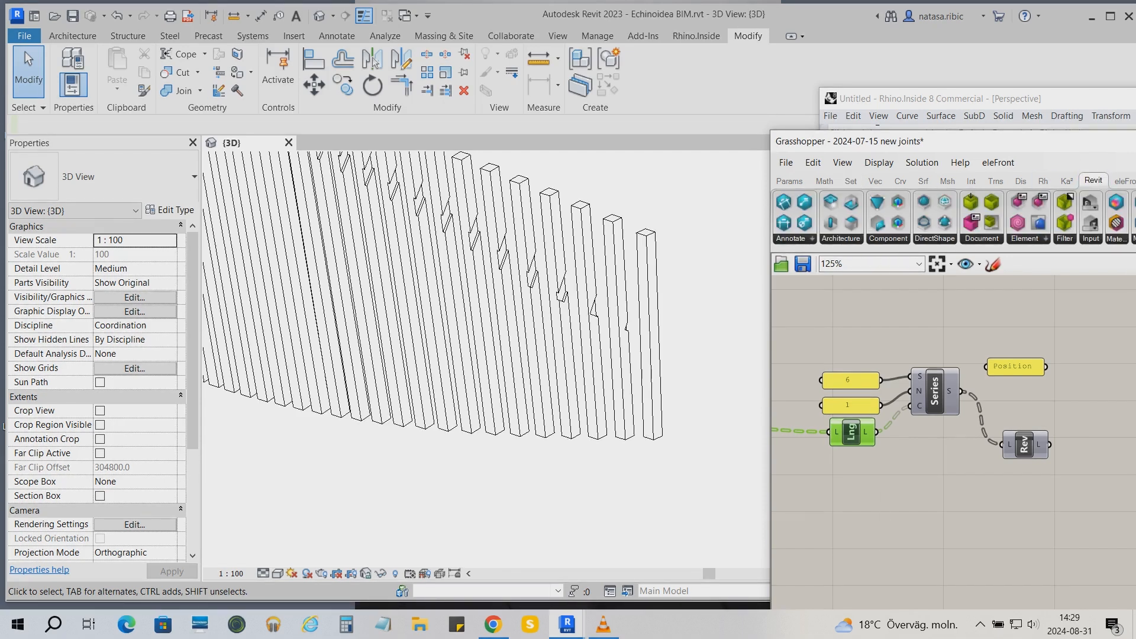
left_click(1028, 239)
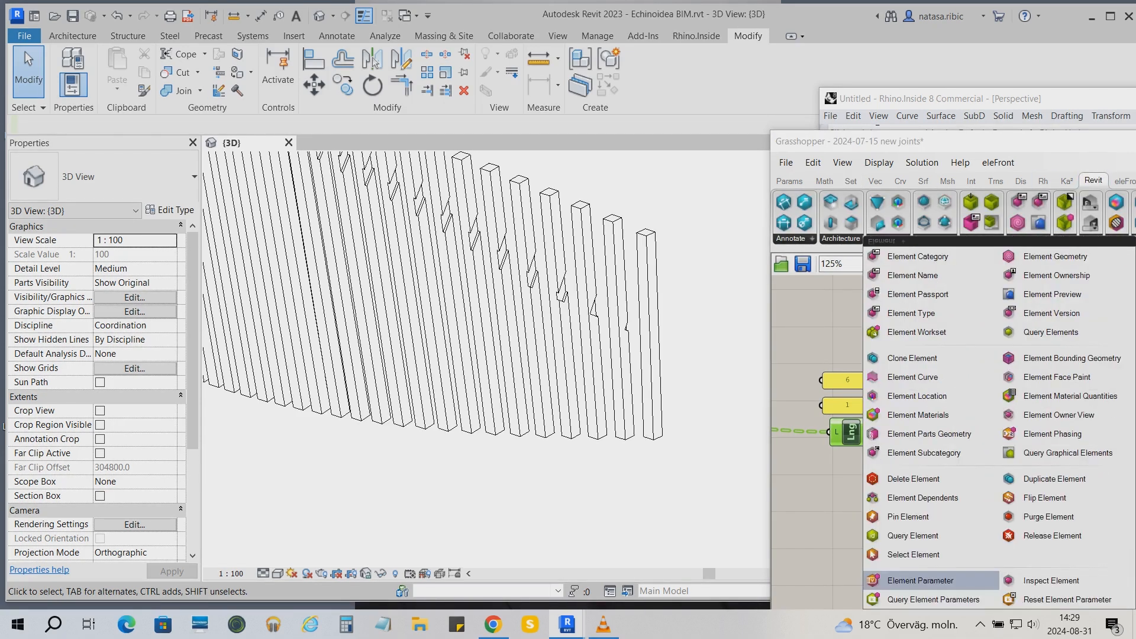
left_click(921, 581)
scroll(1025, 448, "down", 5)
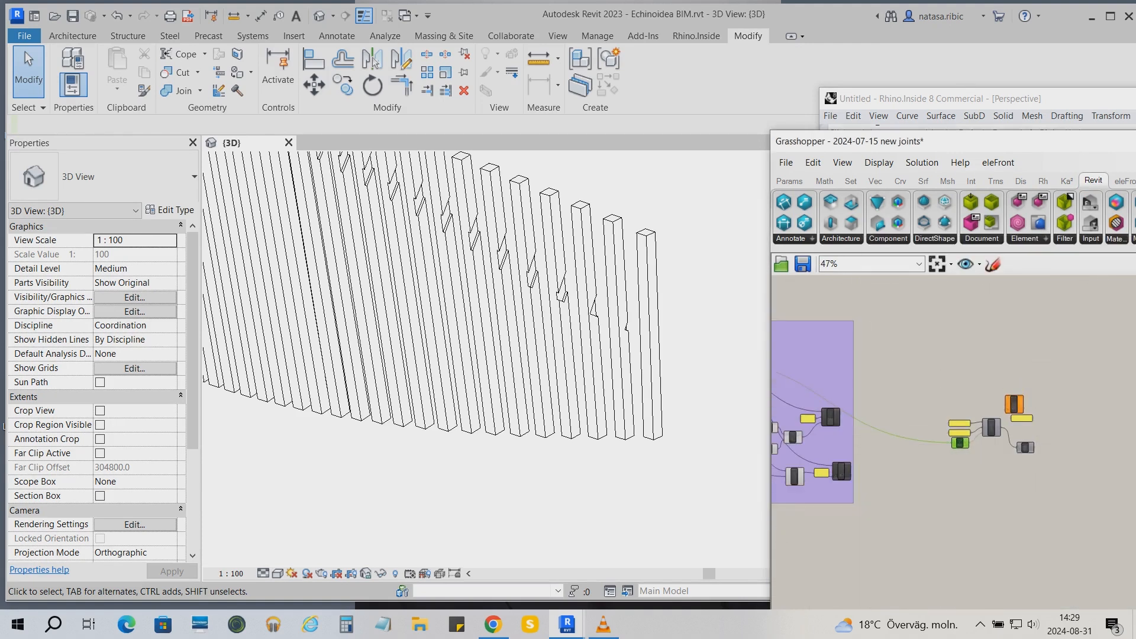
left_click_drag(1014, 404, 824, 353)
- Connect the Stick 2 Column output, Position panel and reversed series to the Element Parameter component, placing it beside the copied Series definition
right_click_drag(871, 404, 1006, 434)
scroll(1005, 434, "up", 2)
scroll(1006, 434, "down", 2)
left_click_drag(959, 386, 871, 388)
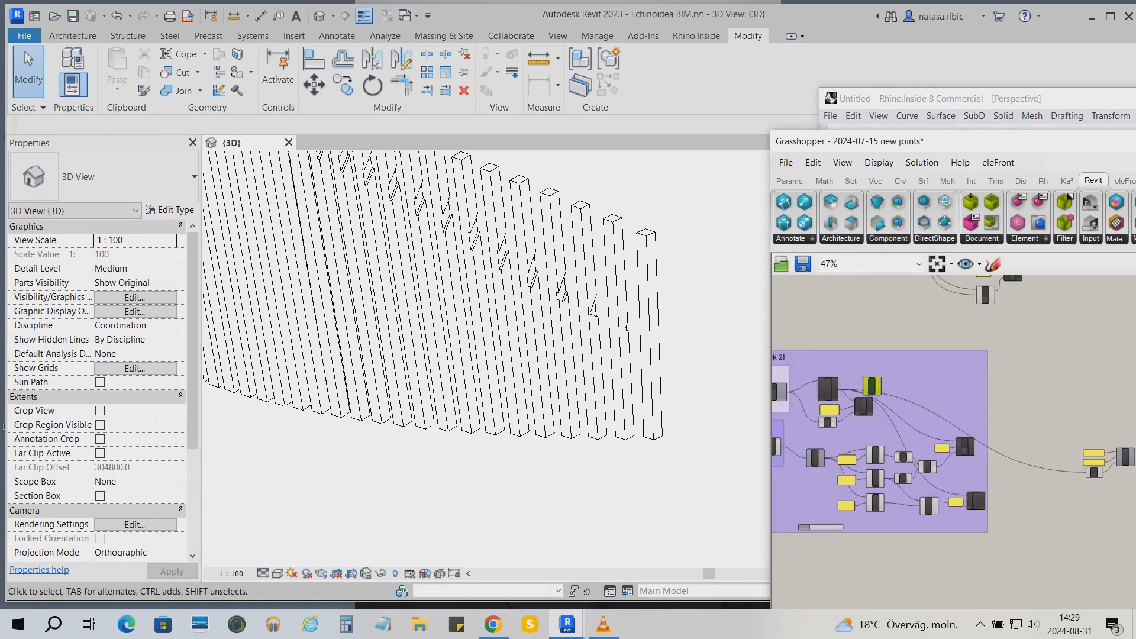
scroll(857, 393, "up", 5)
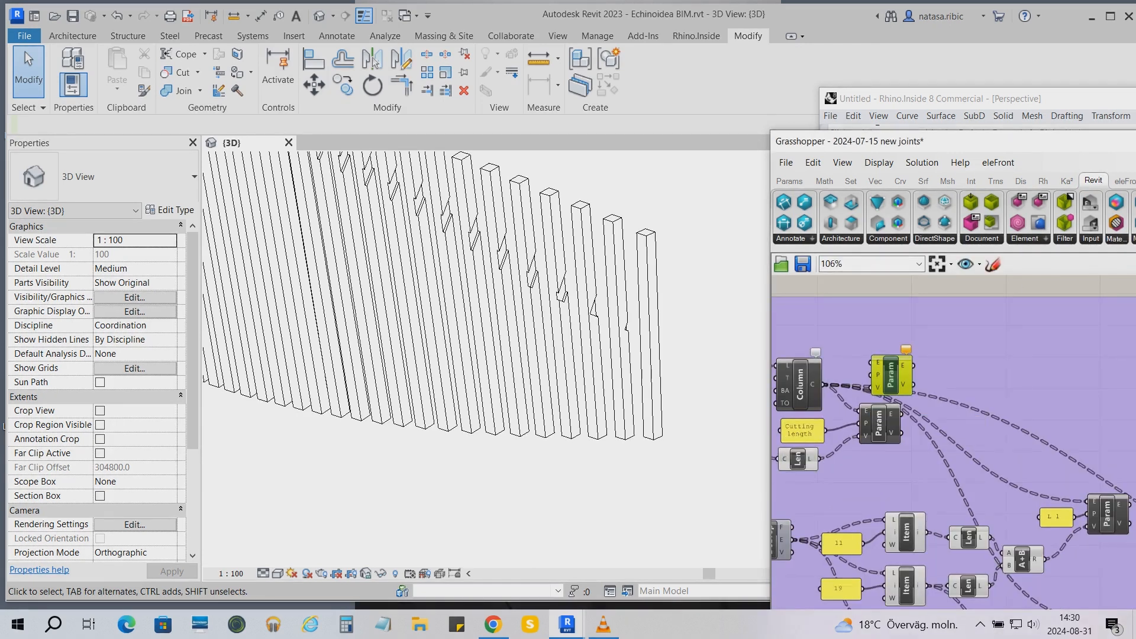
scroll(857, 392, "down", 5)
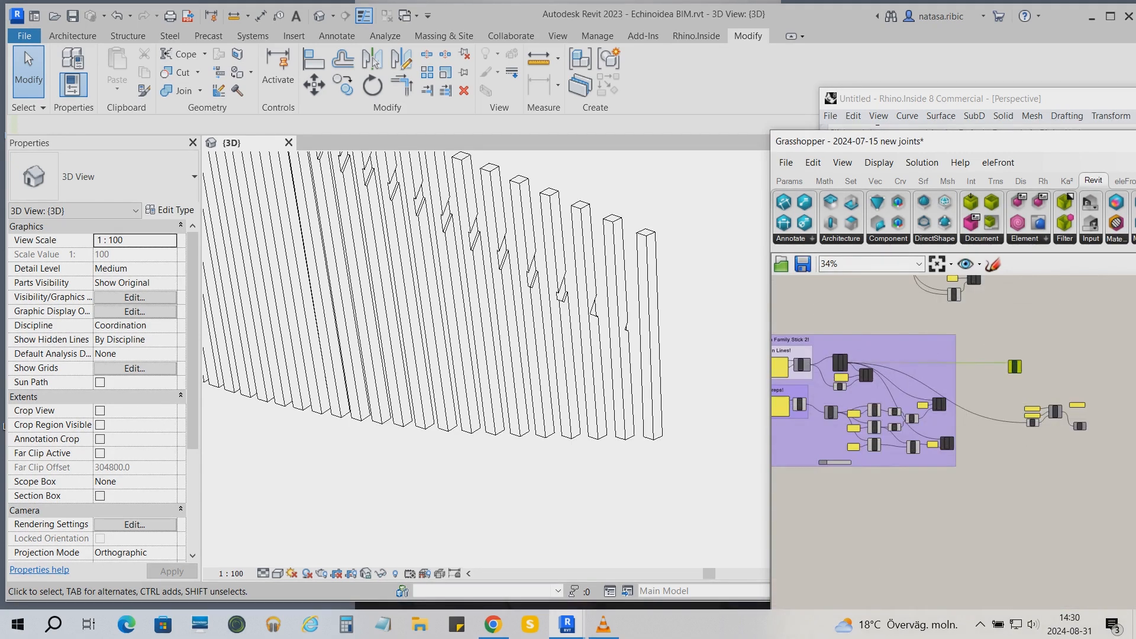
scroll(857, 393, "up", 5)
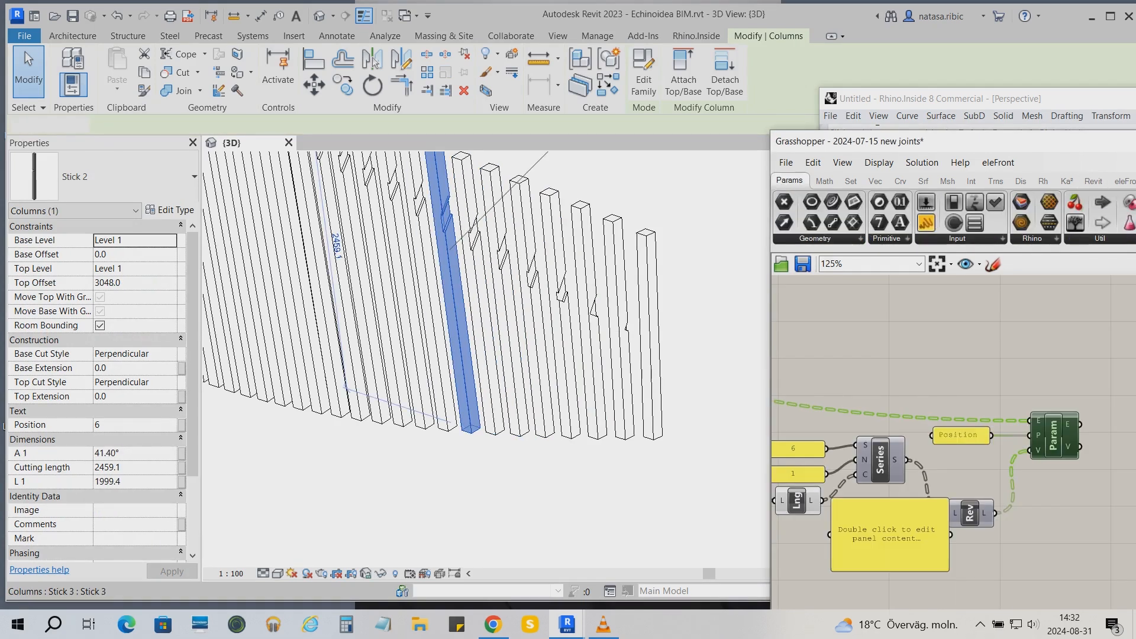
- Delete the empty panel and the List Length component from the Stick 2 Series definition
left_click_drag(887, 532, 953, 565)
key("Delete")
left_click(800, 503)
key("Delete")
- Set the Stick 2 Series component's count input to 35
right_click(863, 474)
mouse_move(906, 508)
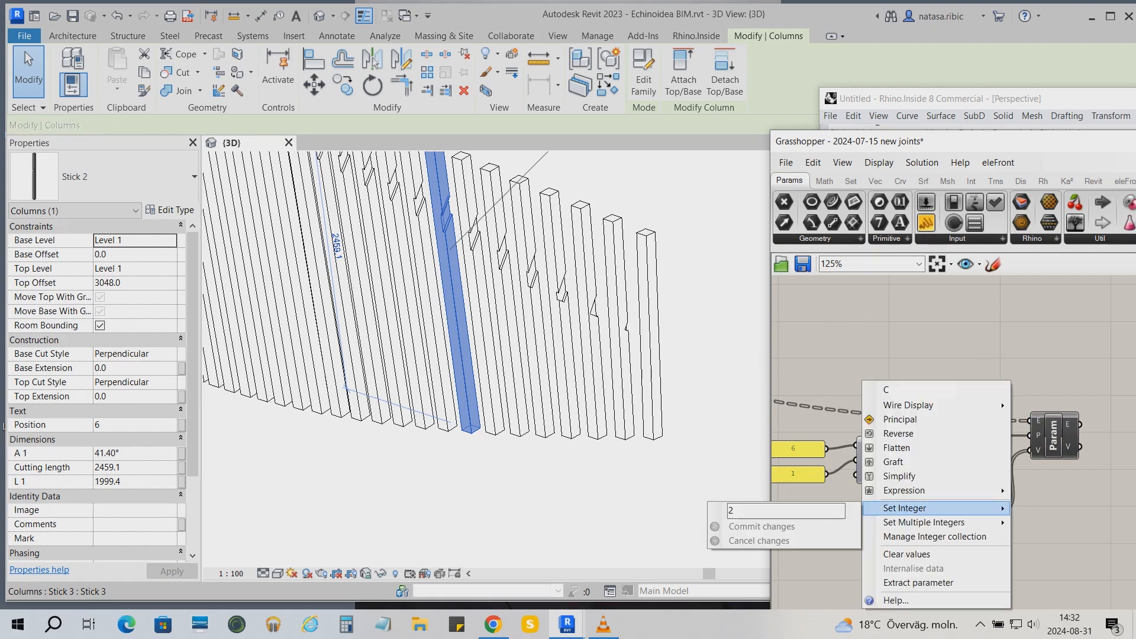
key("BackSpace")
type("35")
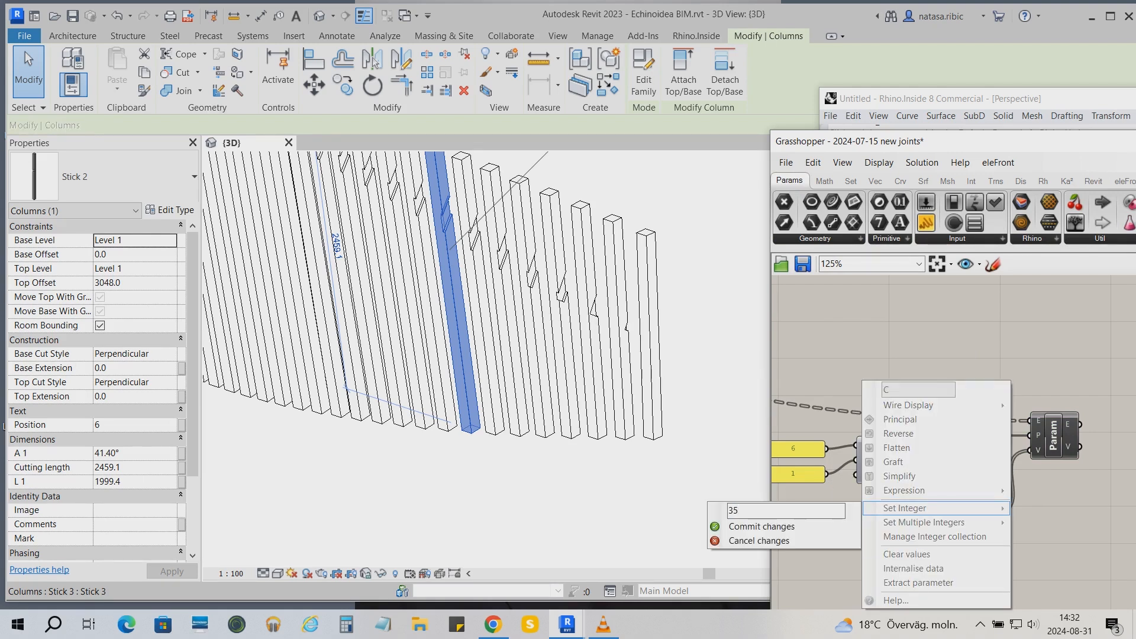
left_click(762, 526)
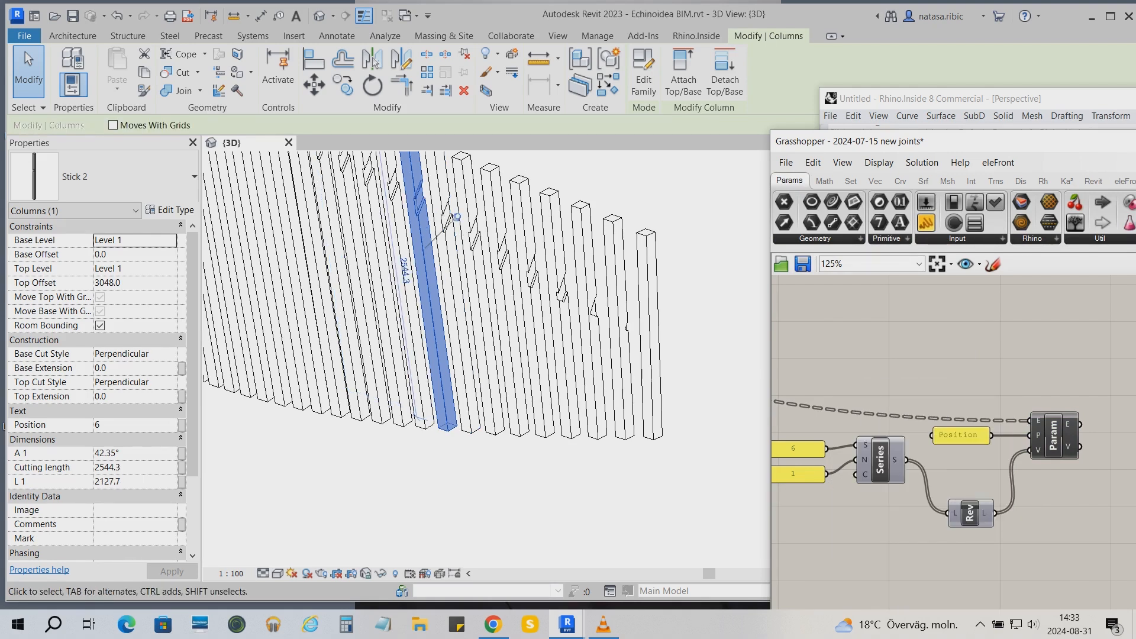
- Attach one panel to the Series output and another to the Stick 2 Column output, placing them side by side for comparison
left_click(959, 344)
left_click_drag(906, 459, 899, 345)
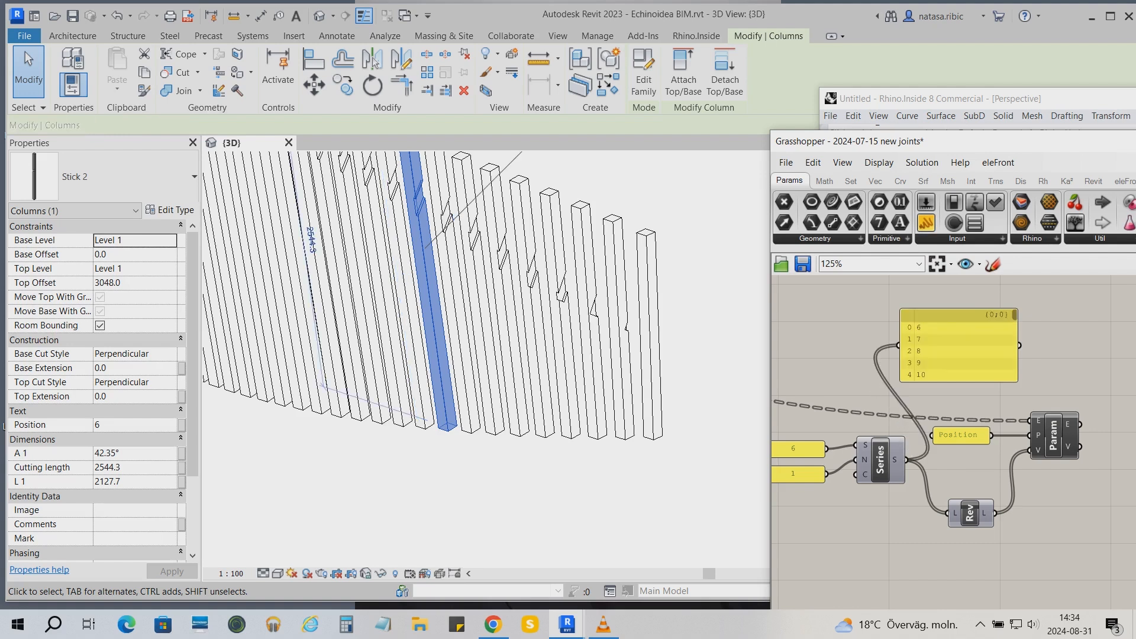
scroll(967, 477, "down", 8)
scroll(814, 394, "up", 4)
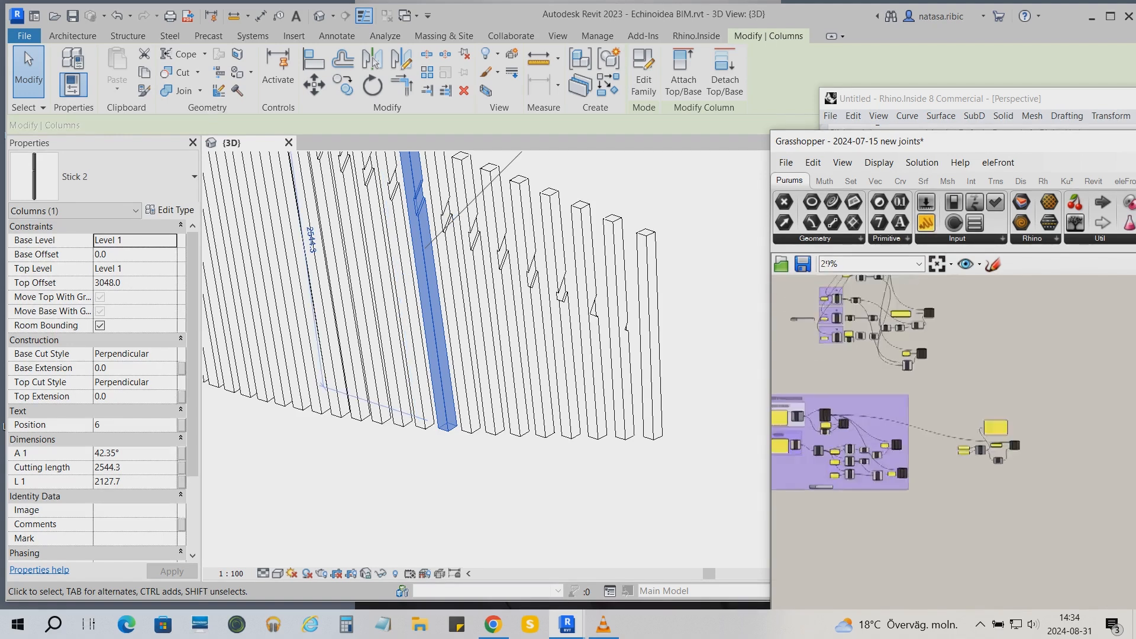
left_click(926, 222)
left_click(902, 420)
scroll(903, 424, "up", 4)
left_click_drag(786, 443, 964, 396)
scroll(834, 313, "down", 3)
scroll(822, 395, "down", 4)
scroll(1083, 472, "up", 4)
left_click_drag(842, 315, 1050, 343)
scroll(1045, 341, "up", 5)
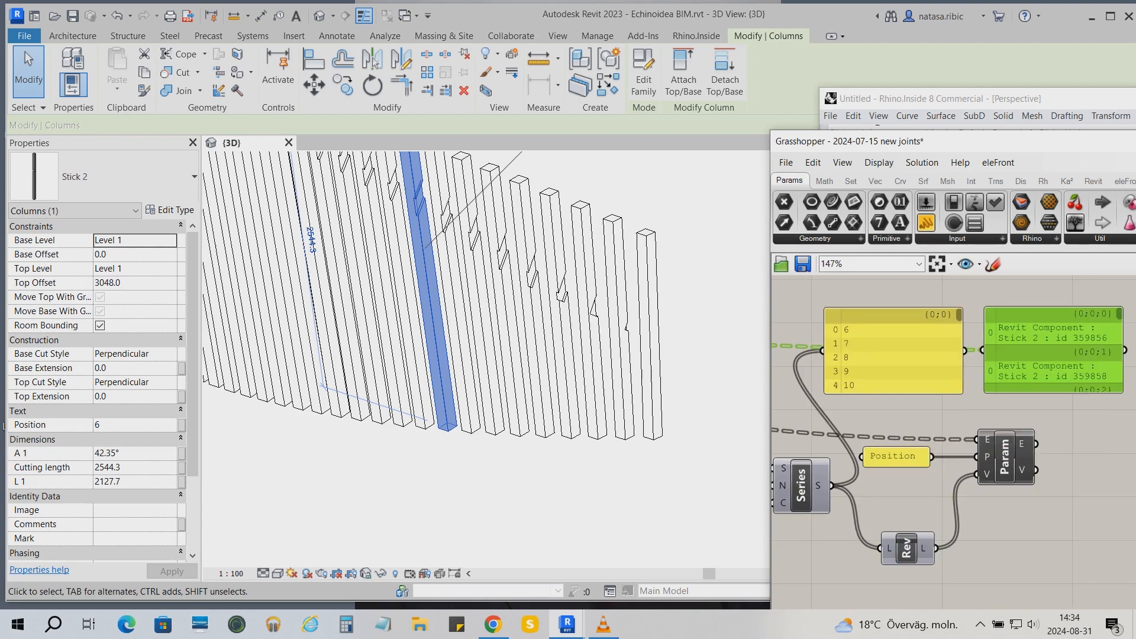
- Graft the Stick 2 Series output and look through its panel to compare the data structure with the columns
left_click(888, 368)
left_click_drag(888, 368, 890, 341)
left_click_drag(962, 294, 961, 381)
right_click(817, 484)
left_click(847, 554)
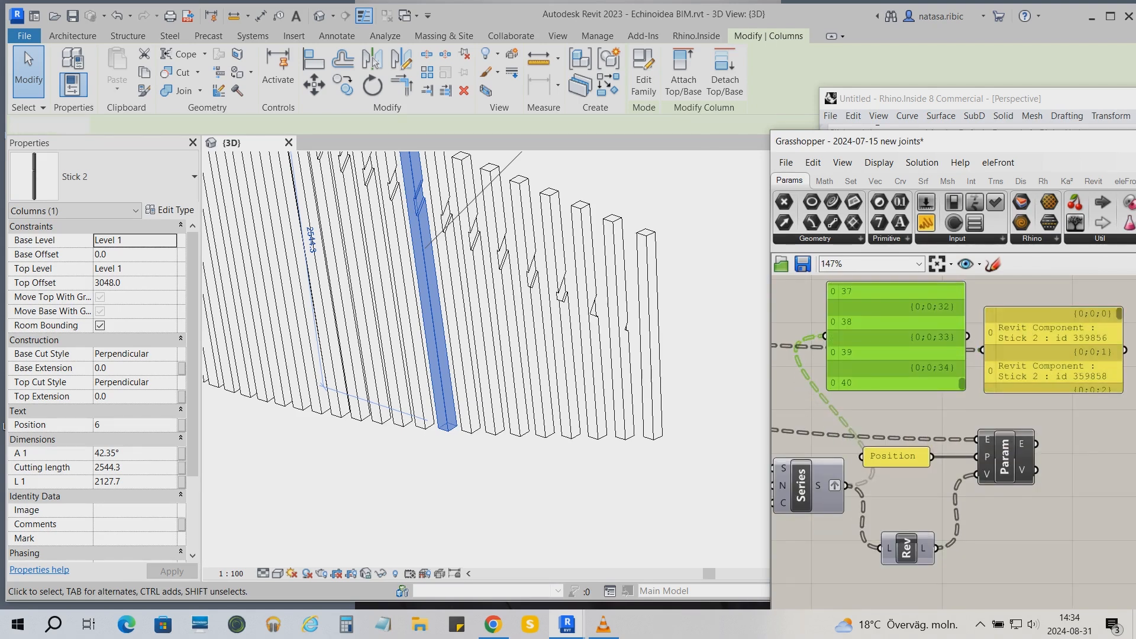
- Attach a panel to the value output of the Stick 2 Element Parameter component
left_click_drag(1100, 492, 1089, 486)
left_click_drag(968, 470, 1017, 486)
scroll(905, 463, "down", 1)
- Recompute the Grasshopper definition from Revit and check the Position value of the last Stick 2 column
left_click(719, 332)
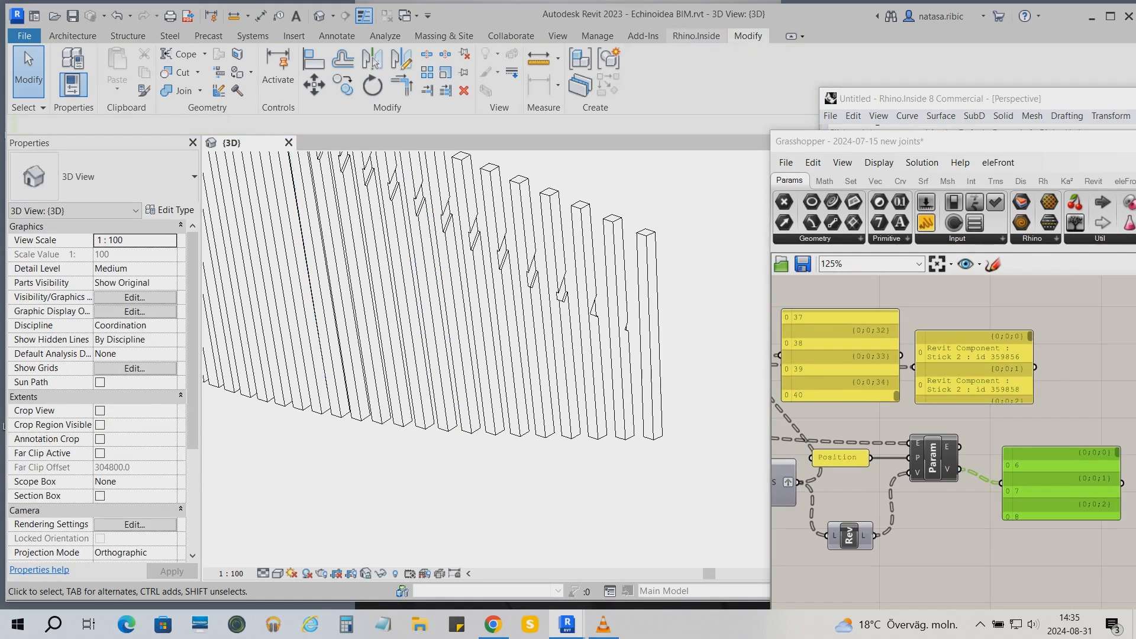
left_click(696, 36)
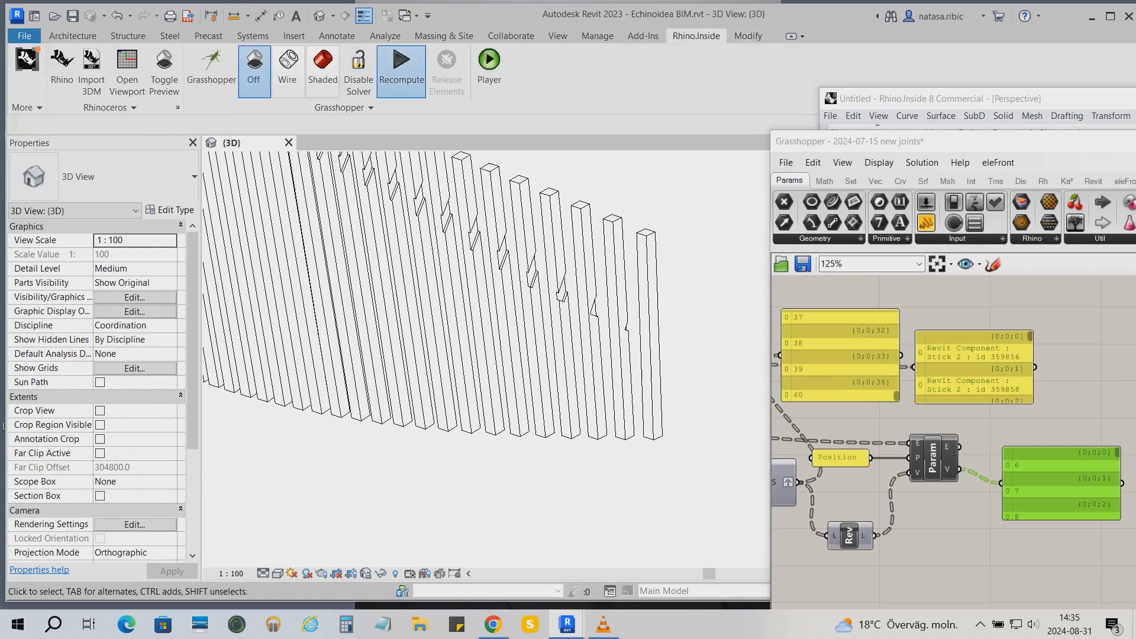
left_click(492, 395)
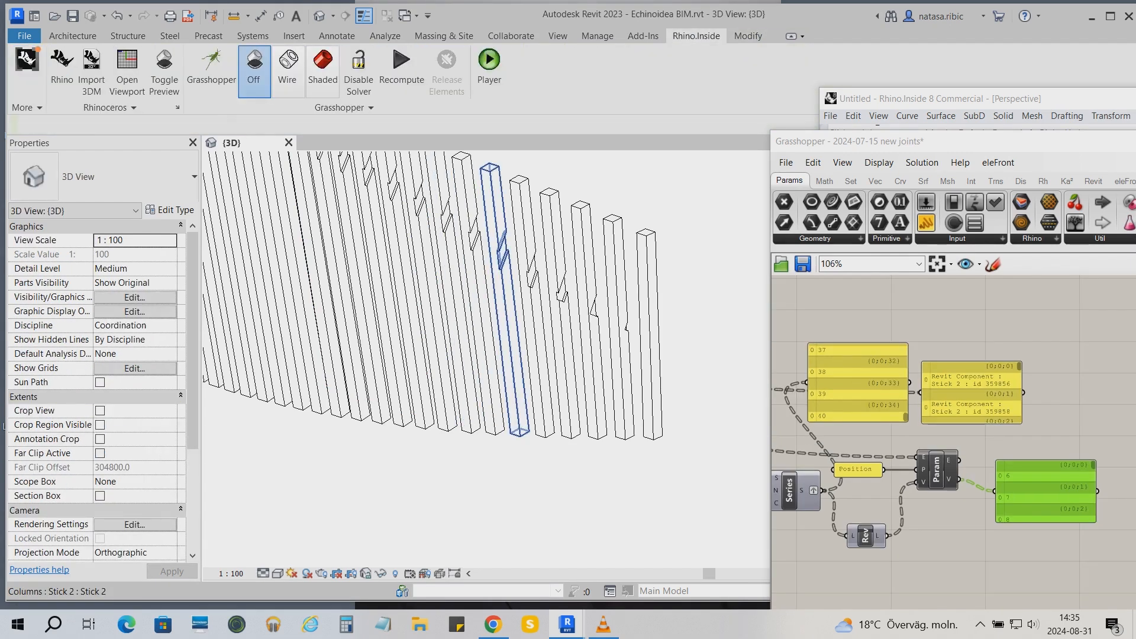
left_click(502, 296)
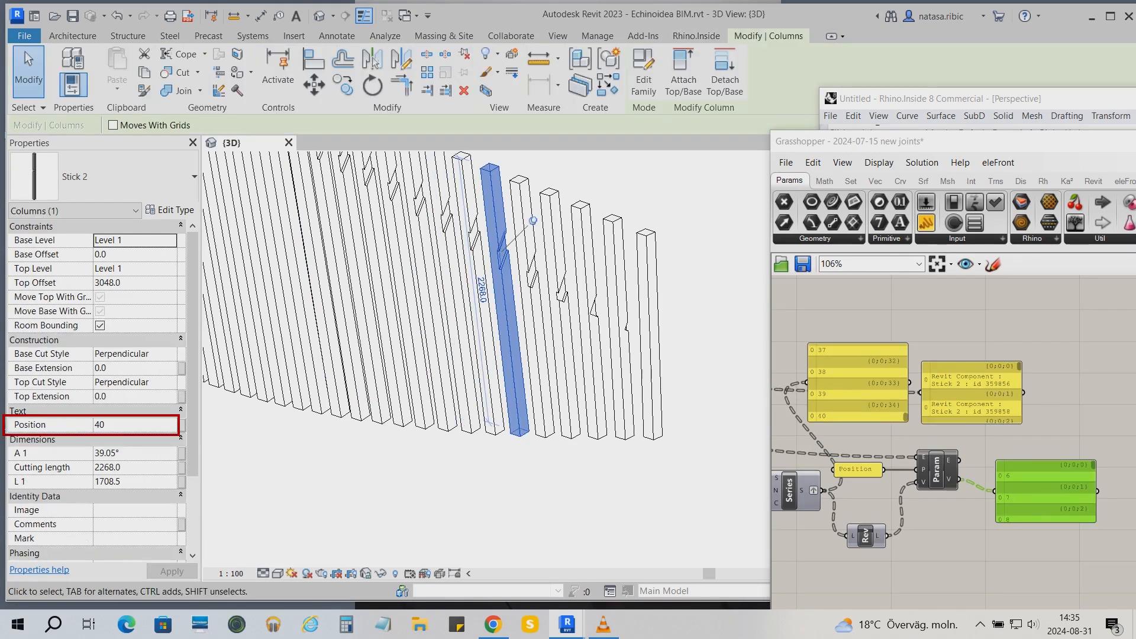
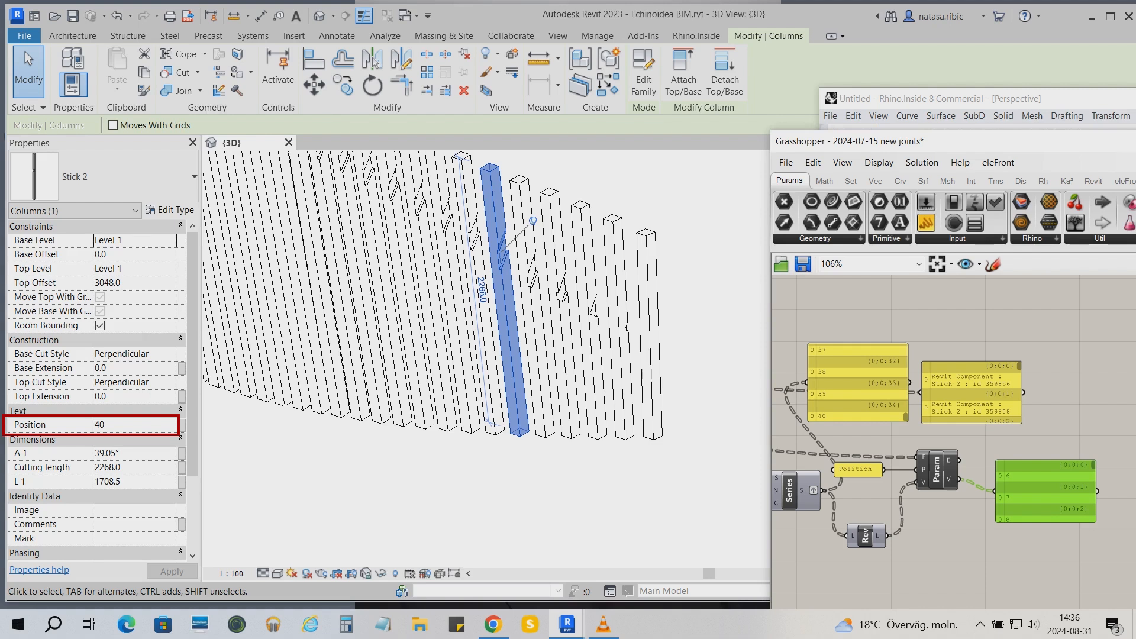
- Try wiring the Series output directly into the Element Parameter's value input, recompute, and check the last Stick 2 column's Position
left_click_drag(822, 491, 916, 483)
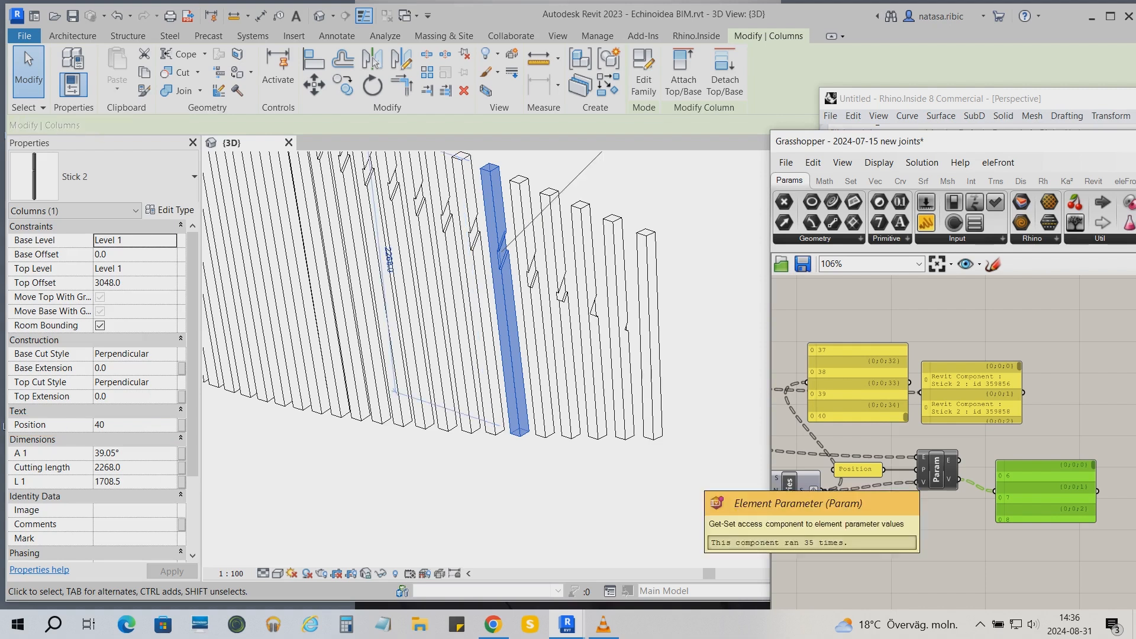
key("Escape")
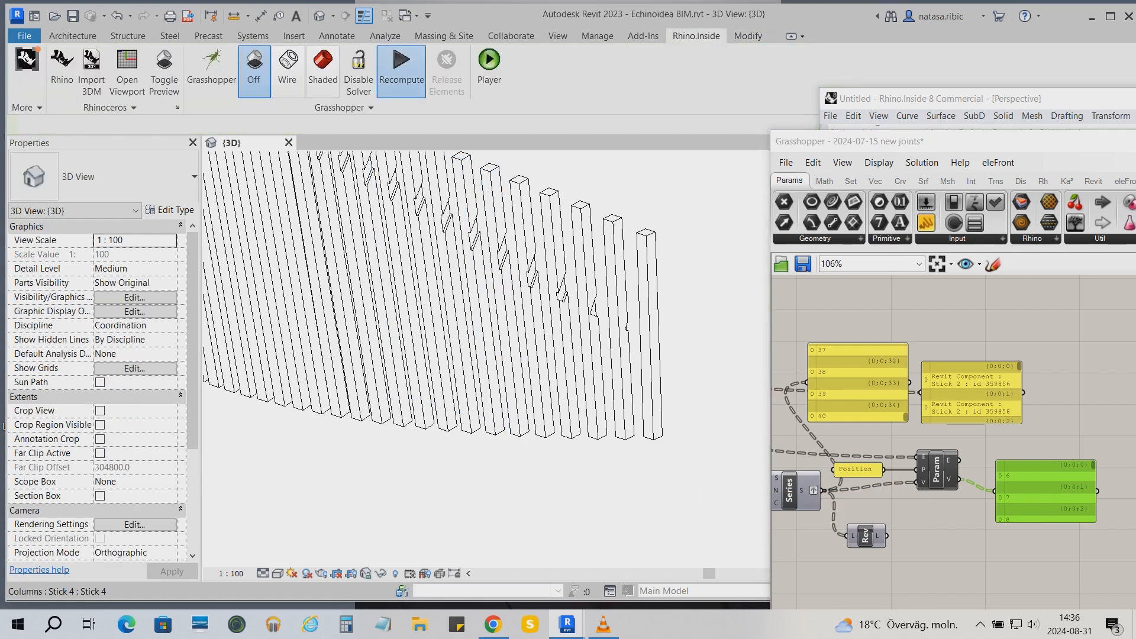
left_click(514, 427)
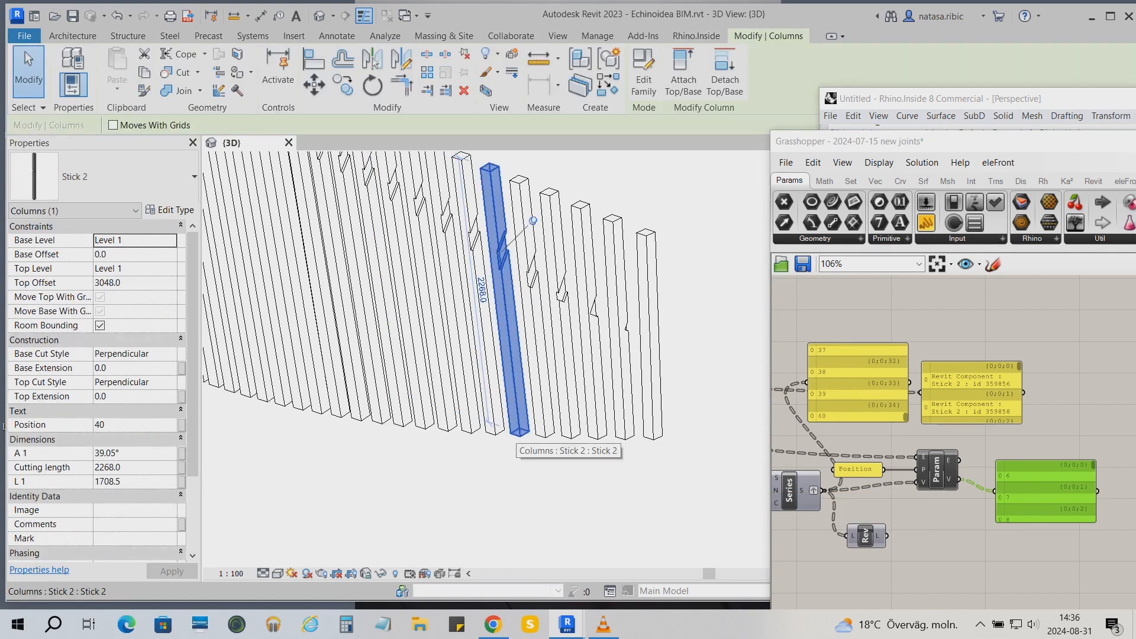
left_click(497, 419)
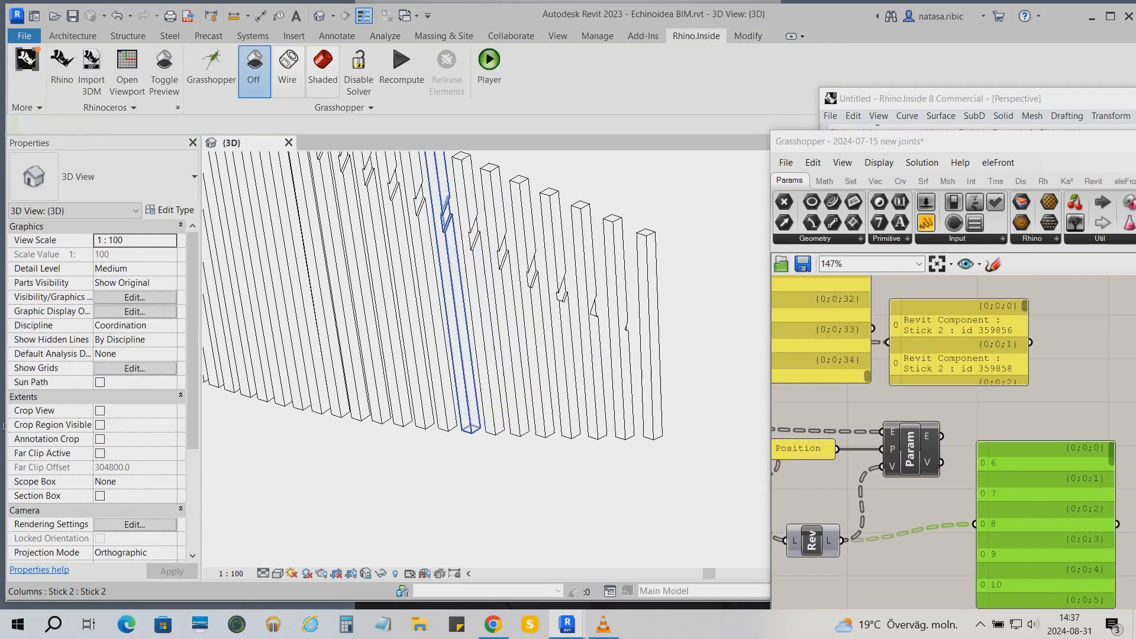
- Select a column near the curved far end of the wall to check its Position value
key("z")
key("f")
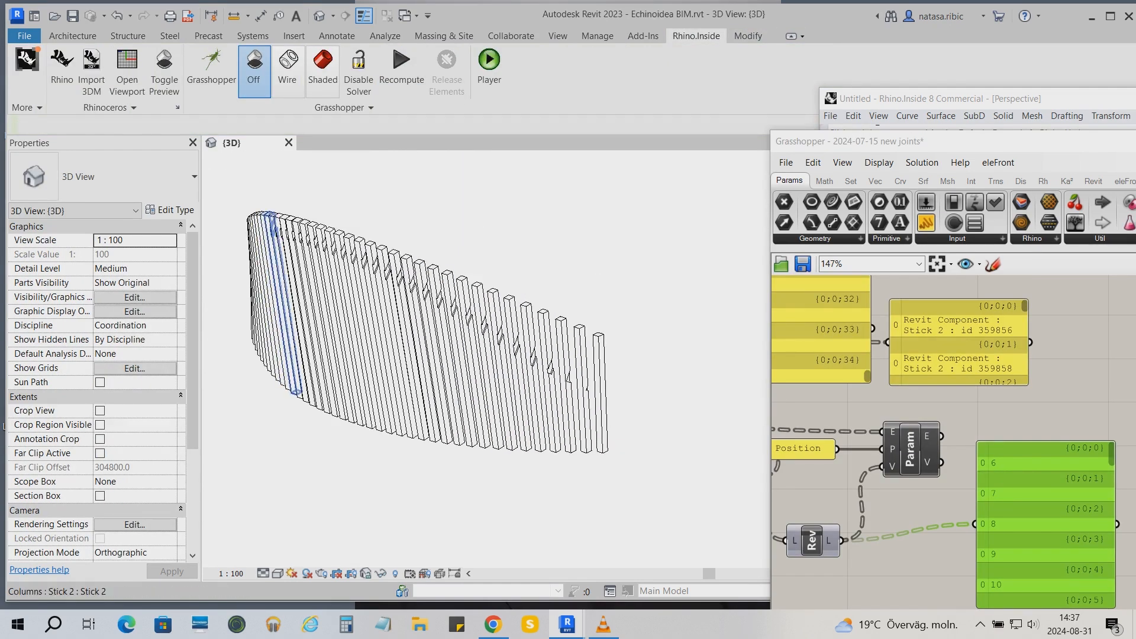
left_click(281, 301)
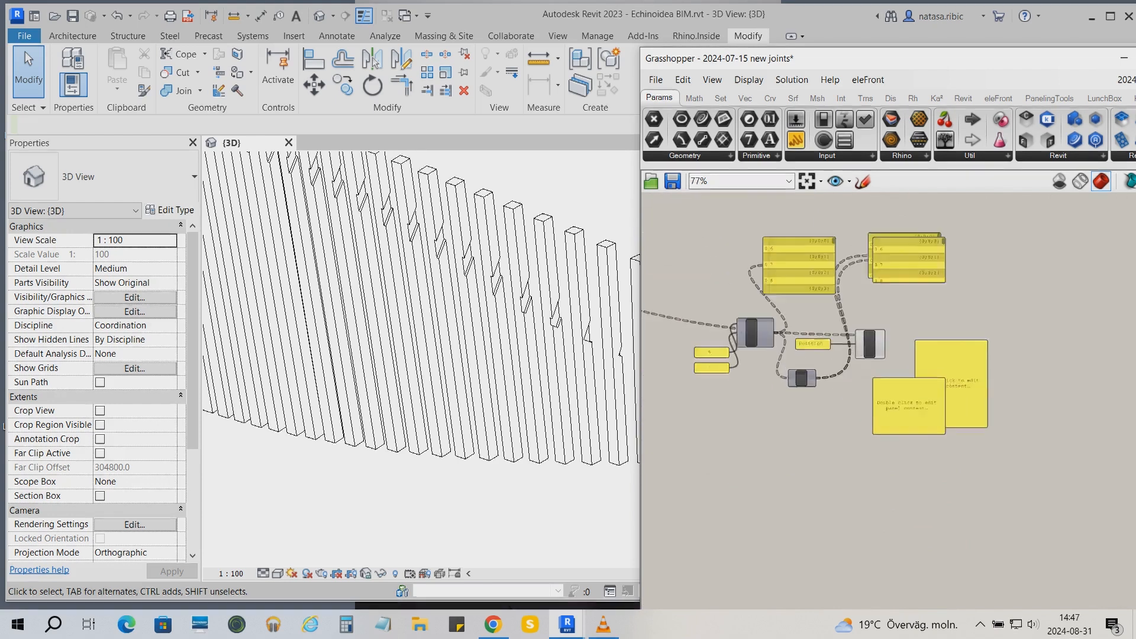
- Delete the two empty panels and move one of the overlapping Reverse List panels below the Element Parameter component
scroll(989, 422, "up", 1)
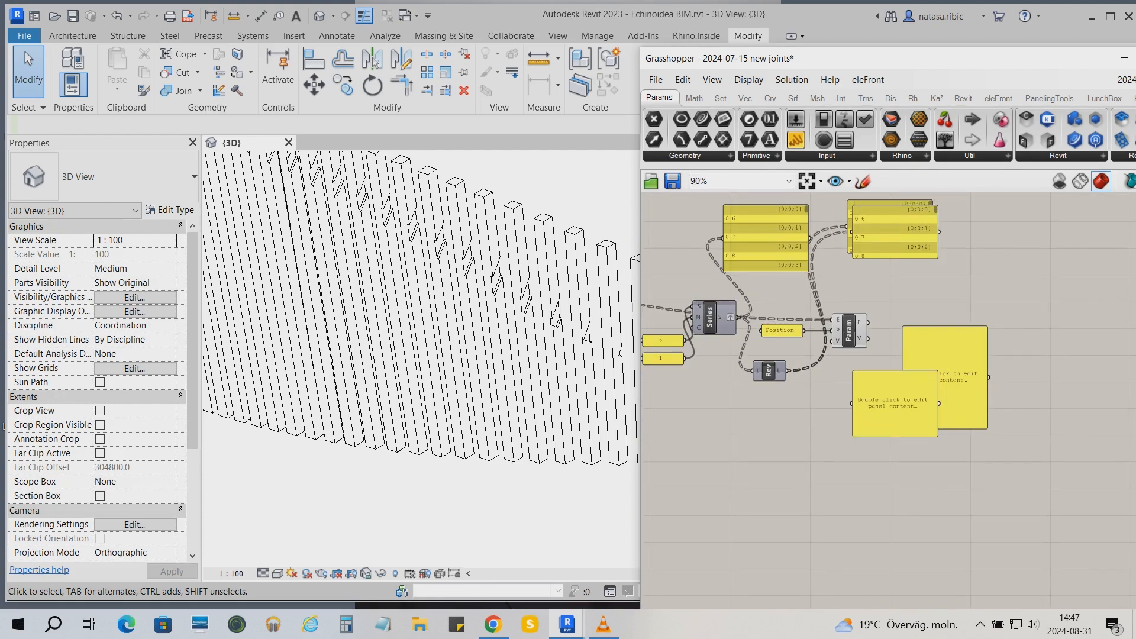
left_click(924, 404)
key("Delete")
left_click(947, 391)
key("Delete")
scroll(737, 247, "up", 3)
left_click_drag(1000, 237, 1032, 491)
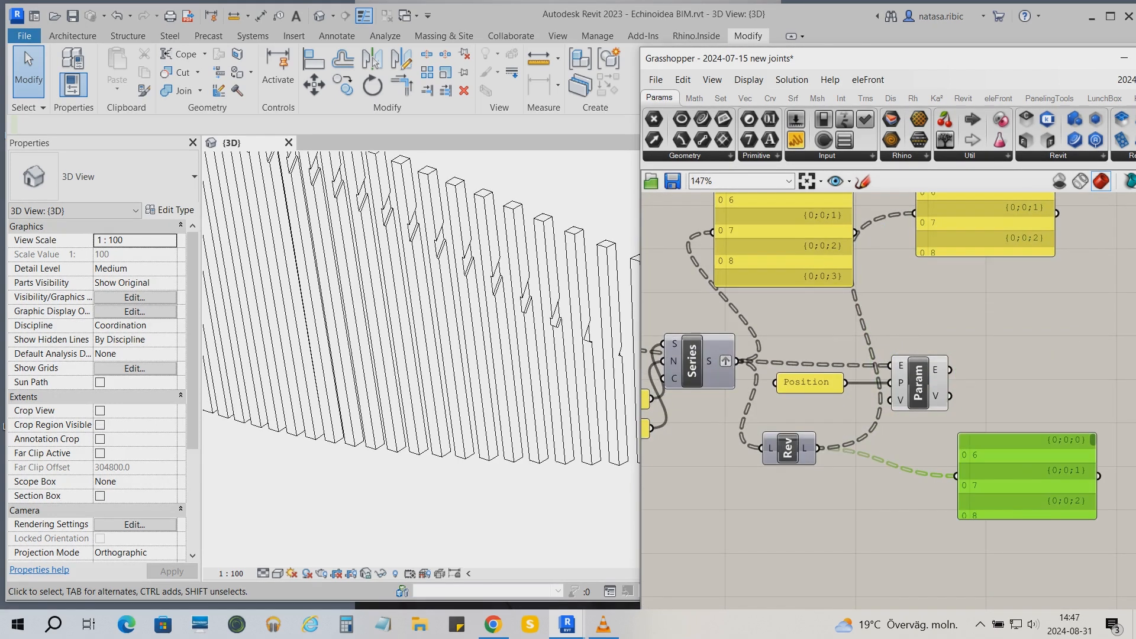
- Flatten the output of the Stick 2 Series component
right_click(730, 361)
left_click(763, 417)
scroll(763, 418, "down", 1)
right_click_drag(763, 417, 754, 468)
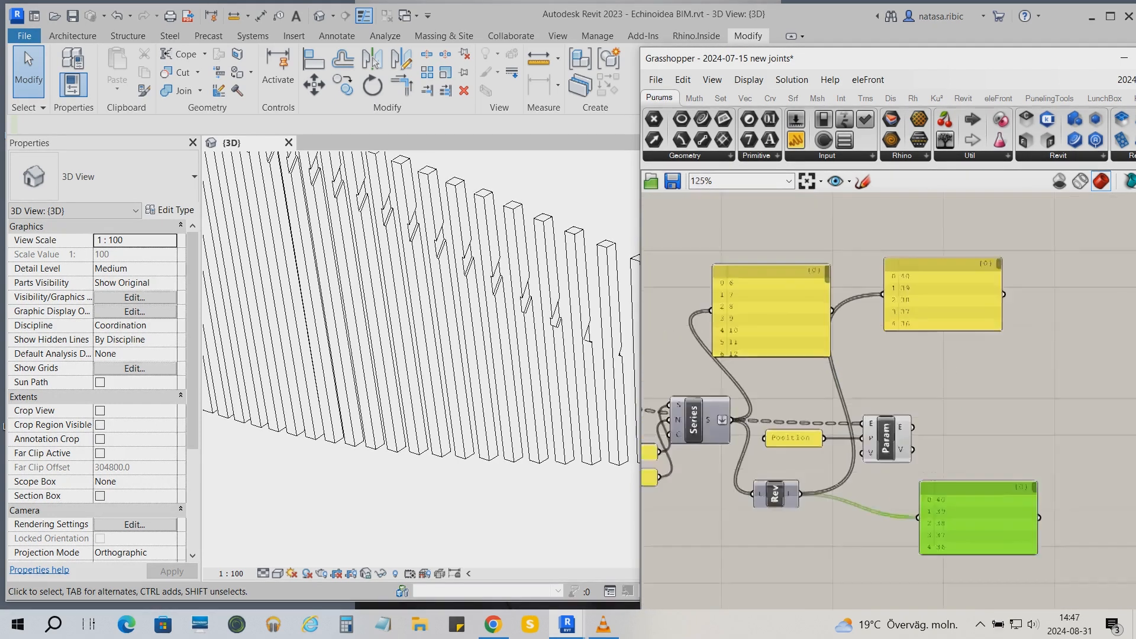
- Flatten the Element Parameter's element input and feed the Reverse List output into its value input, shifting the upper panel aside
scroll(888, 308, "up", 1)
left_click(734, 308)
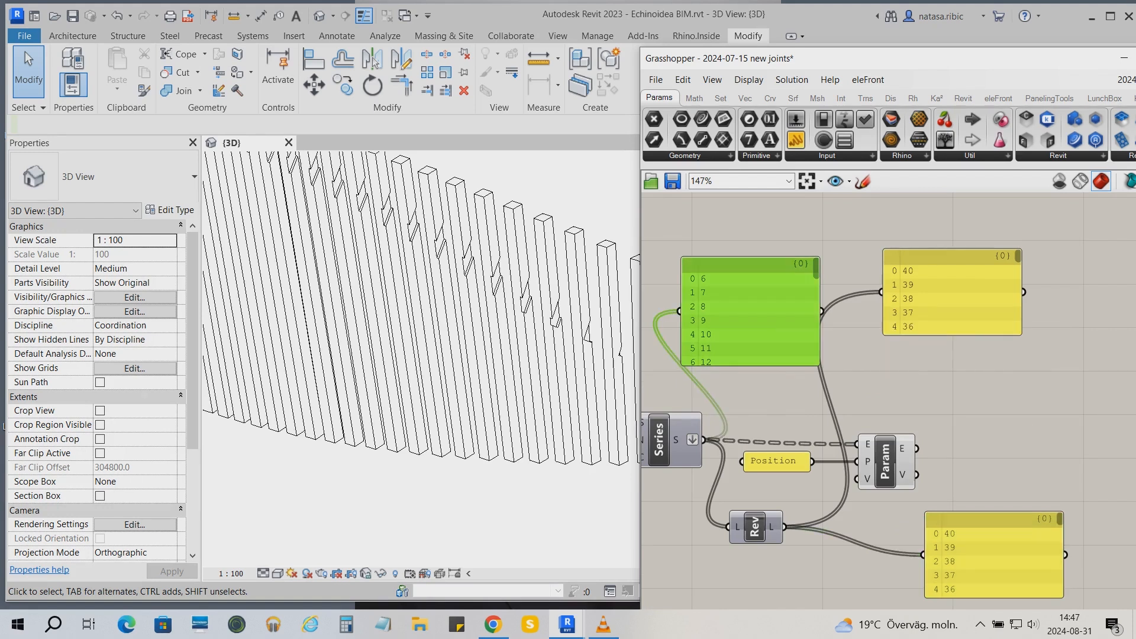
left_click_drag(964, 321, 975, 350)
right_click(868, 444)
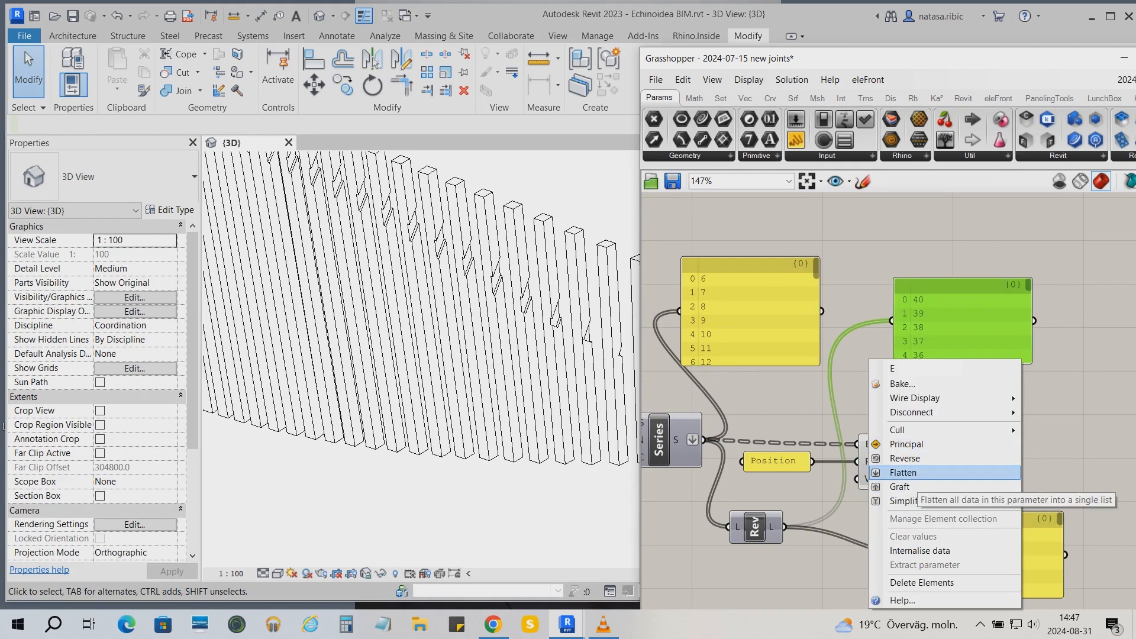
left_click(904, 472)
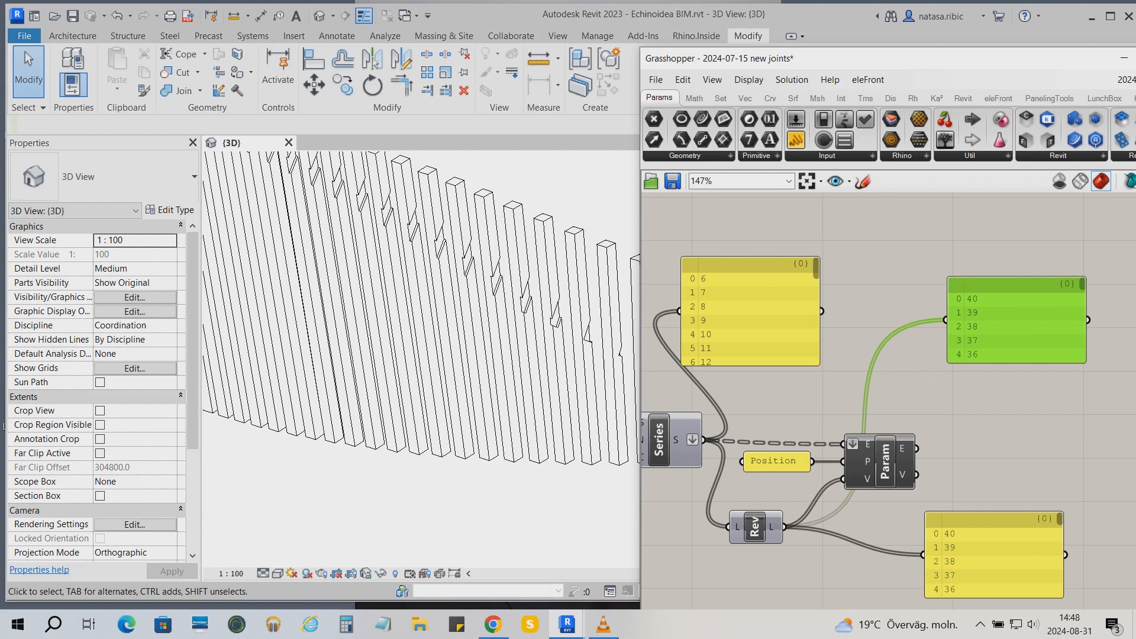
- Select the last few Stick 2 columns one by one in Revit to check the order of their Position values
left_click(555, 371)
left_click(481, 374)
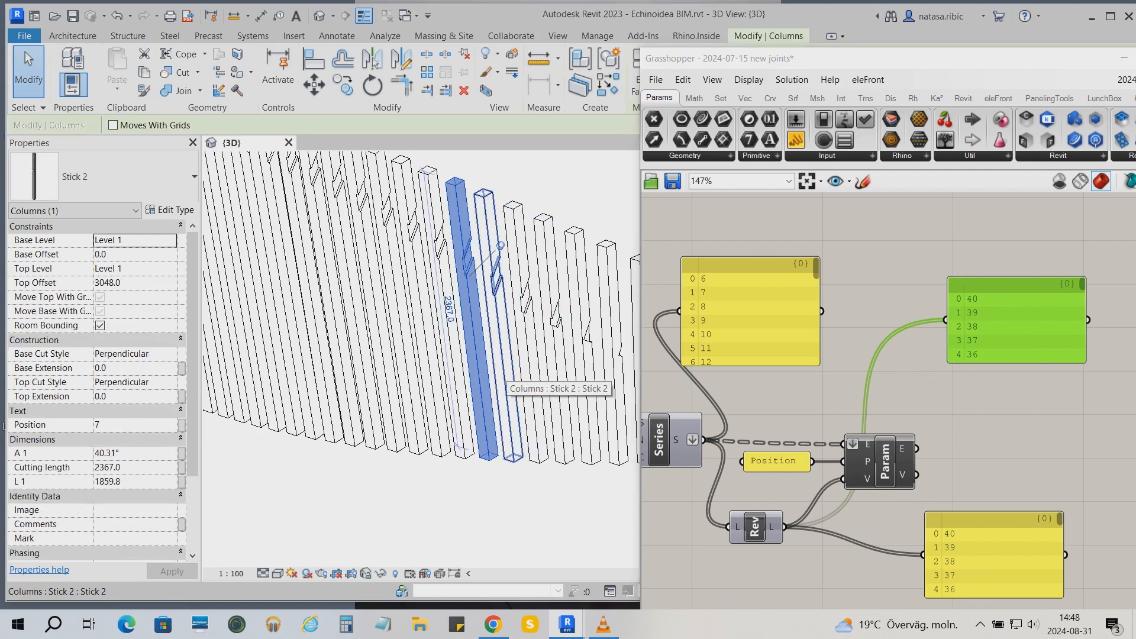
key("Escape")
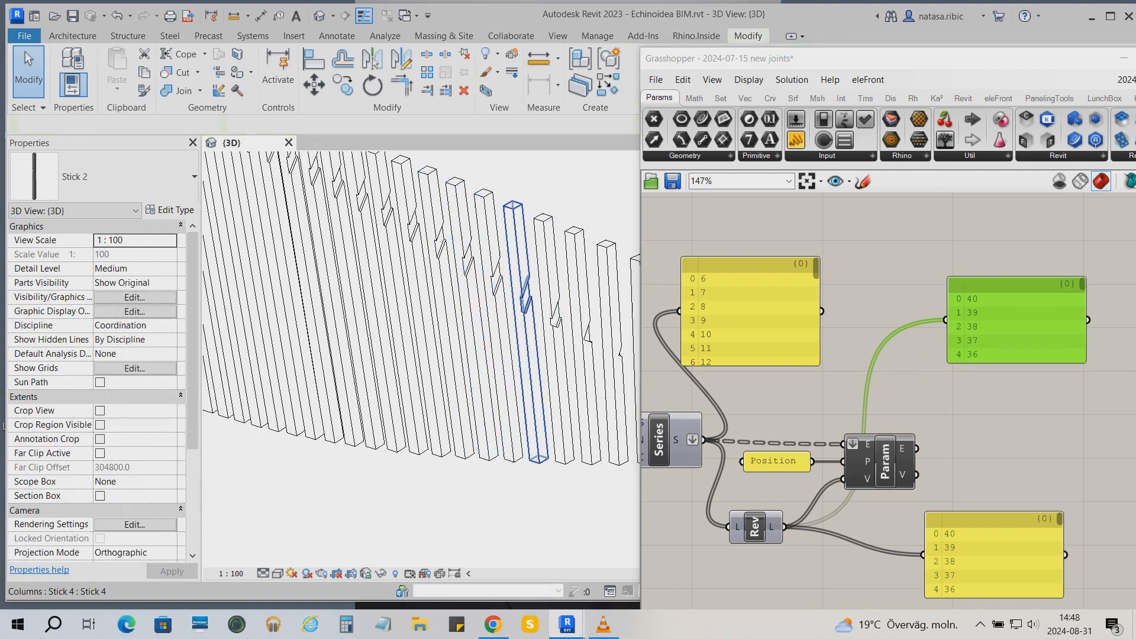
left_click(500, 343)
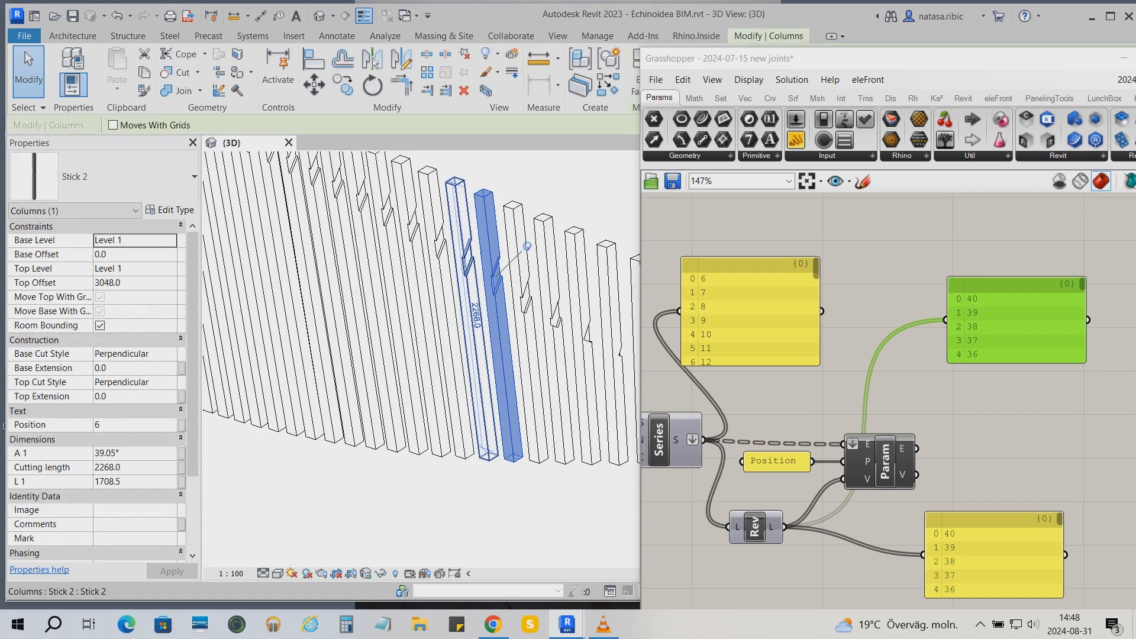
left_click(469, 358)
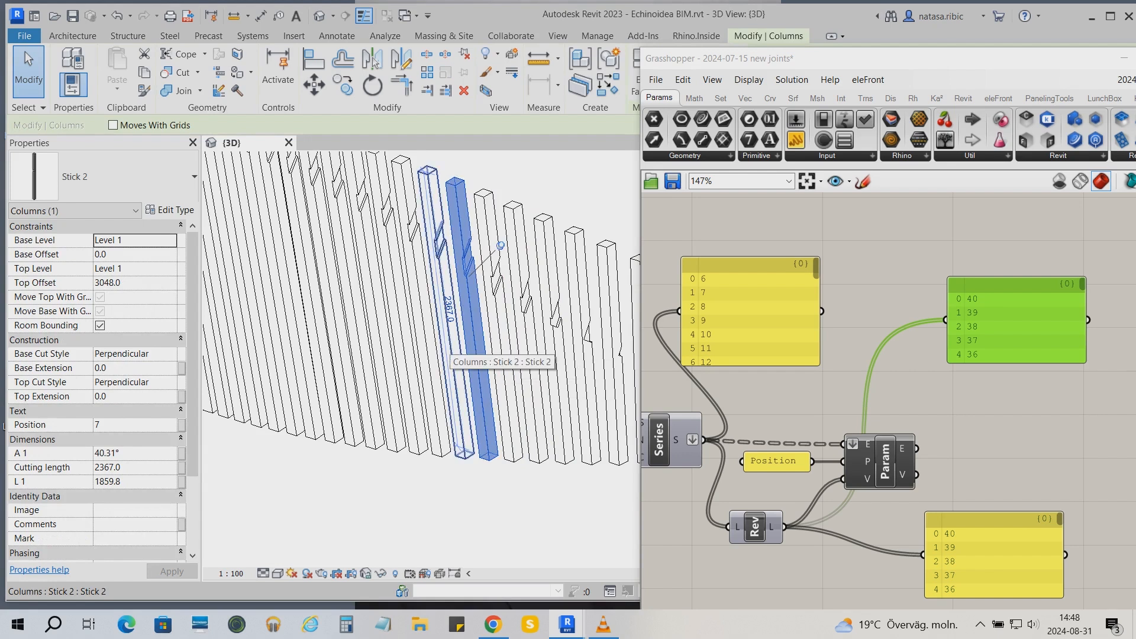
left_click(447, 349)
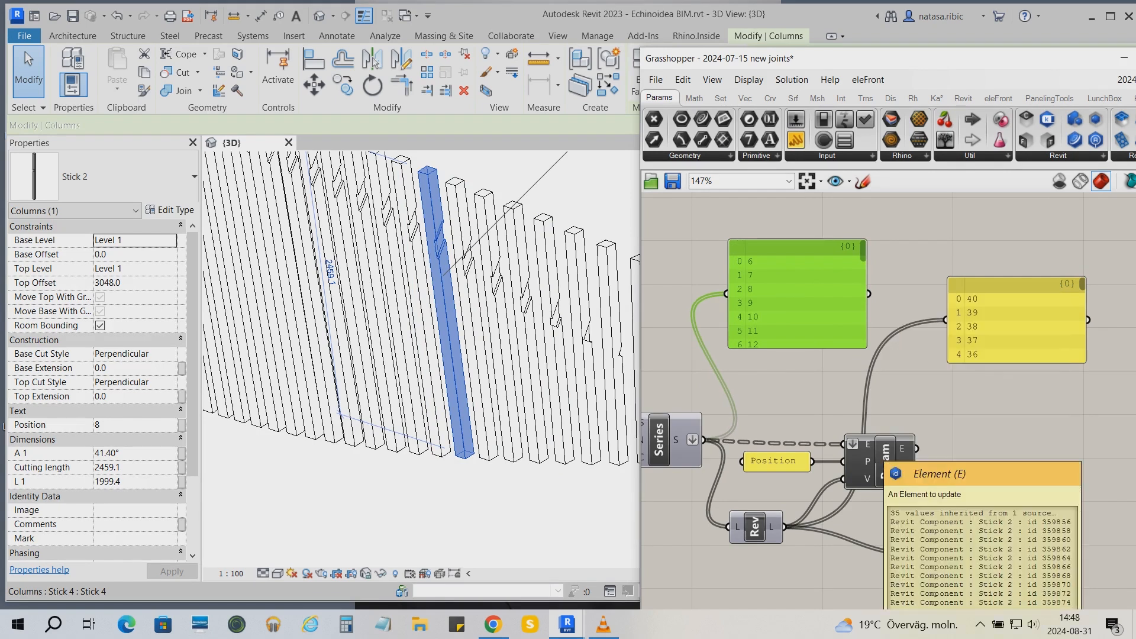
- Reposition the Reverse List component and delete the three panels showing the Series and reversed values
left_click_drag(827, 316, 822, 312)
mouse_move(755, 526)
left_mouse_down()
mouse_move(714, 527)
mouse_move(737, 521)
left_mouse_up()
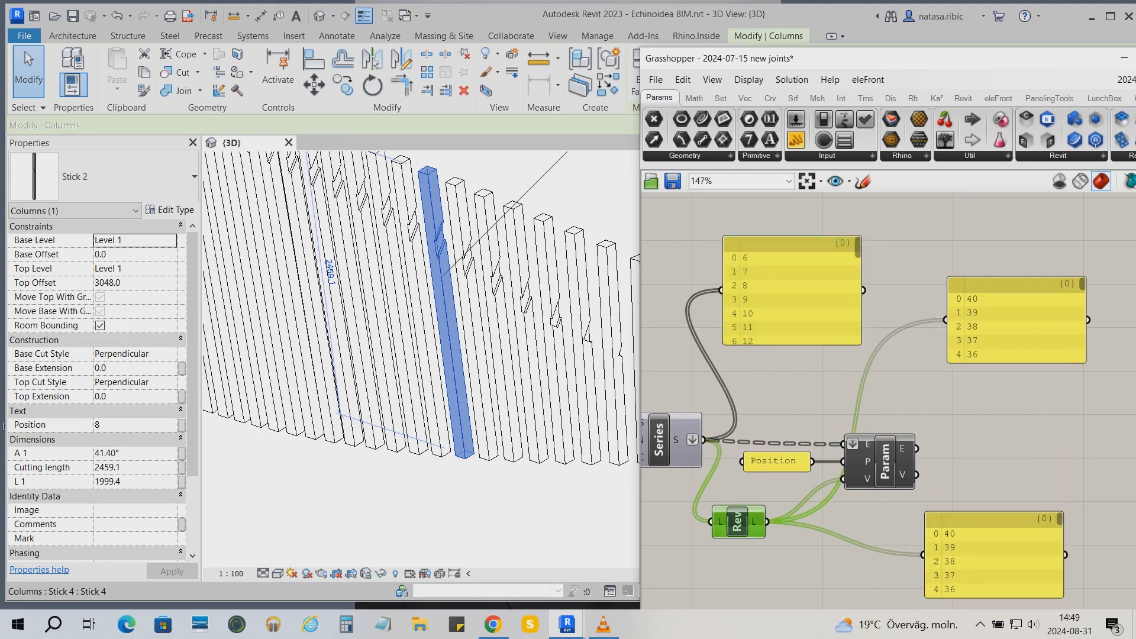
left_click(994, 555)
key("Delete")
left_click(1017, 321)
key("Delete")
left_click(813, 285)
key("Delete")
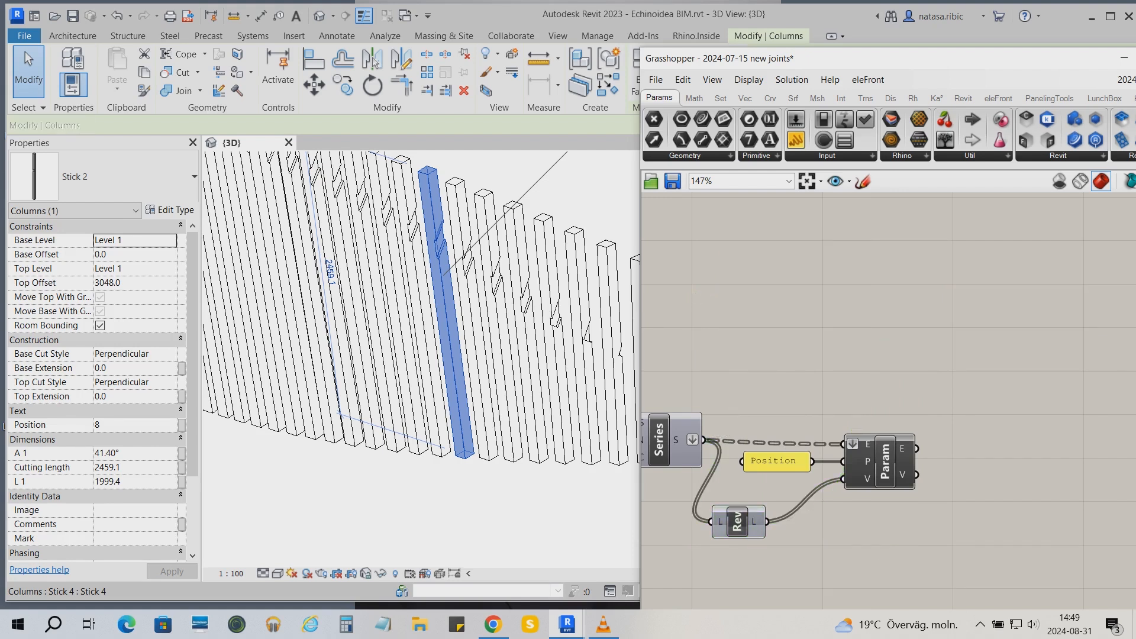
- Clear the column selection and put the Grasshopper and Rhino windows away so that only Revit is in view
left_click(532, 515)
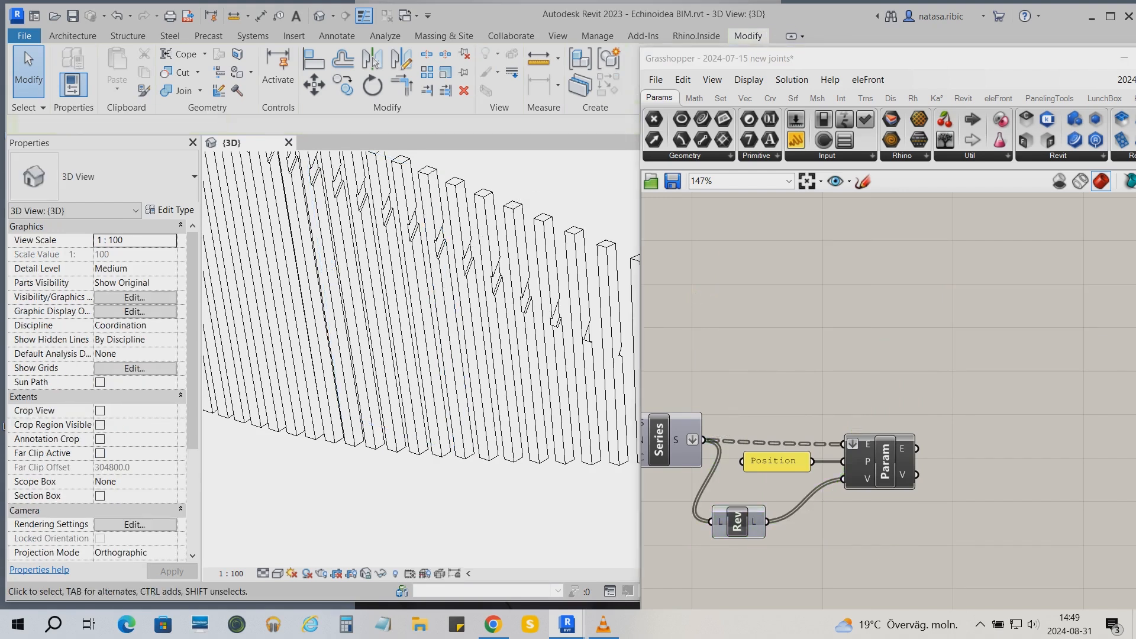
key("super+Tab")
left_click_drag(911, 52, 936, 27)
scroll(933, 335, "down", 8)
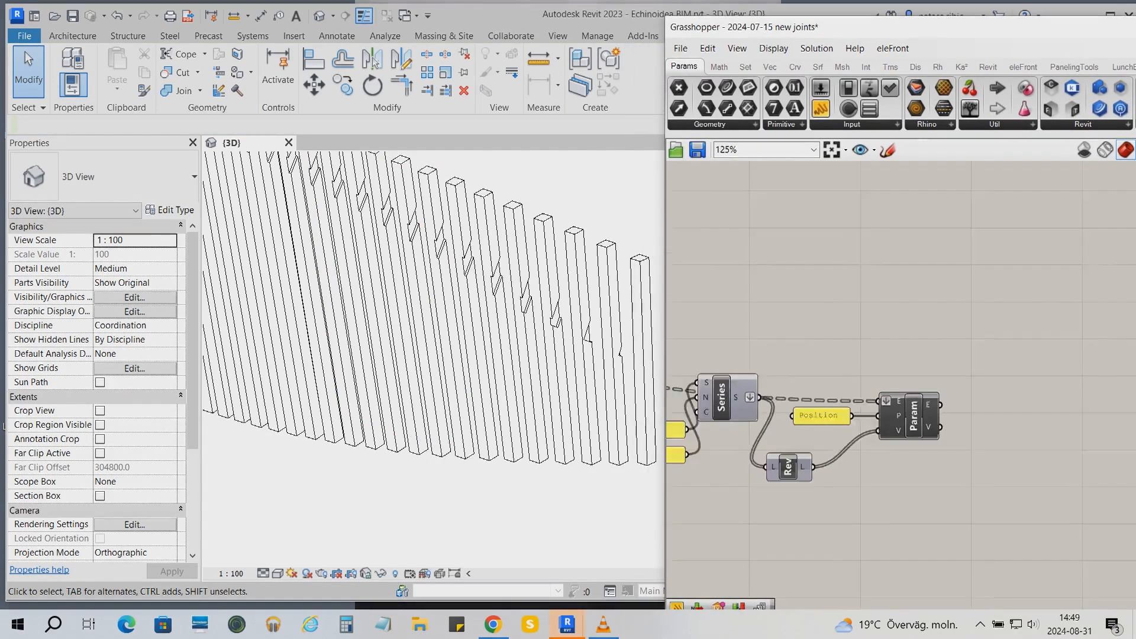
scroll(918, 340, "down", 2)
scroll(893, 355, "up", 4)
left_click_drag(892, 27, 784, 95)
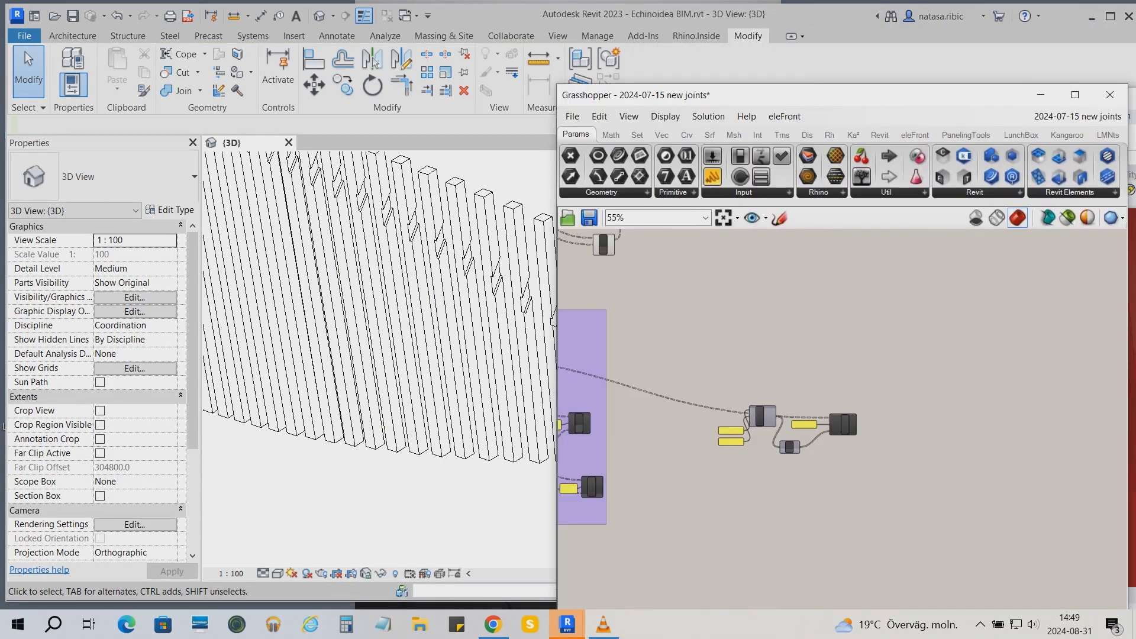
double_click(783, 94)
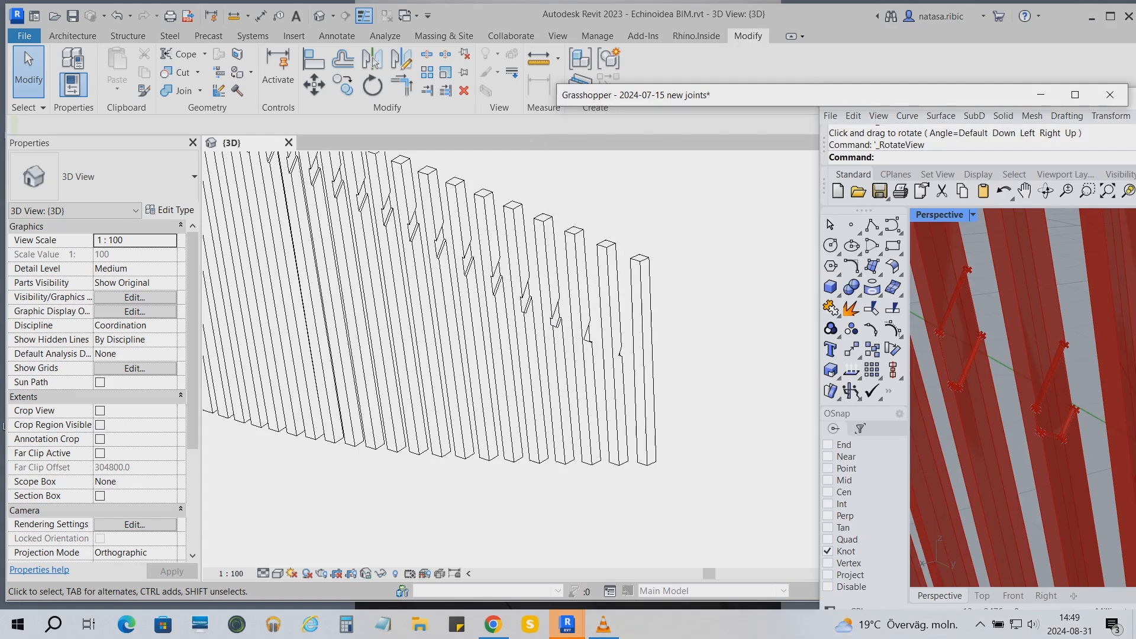
double_click(783, 94)
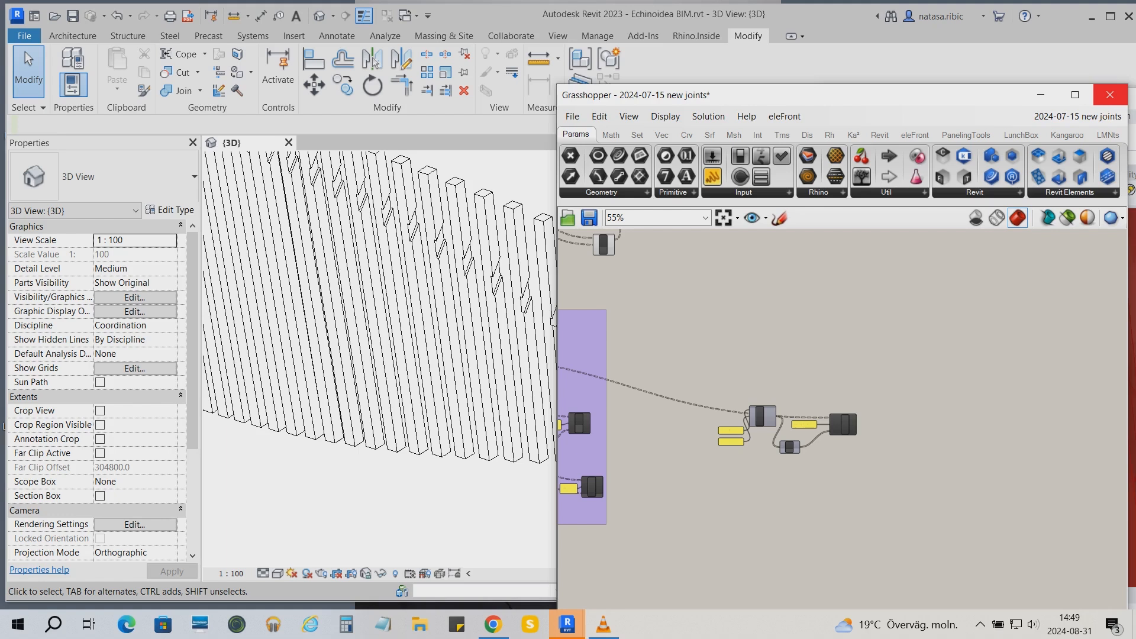
left_click(1109, 95)
left_click_drag(1094, 98, 513, 74)
left_click(1026, 76)
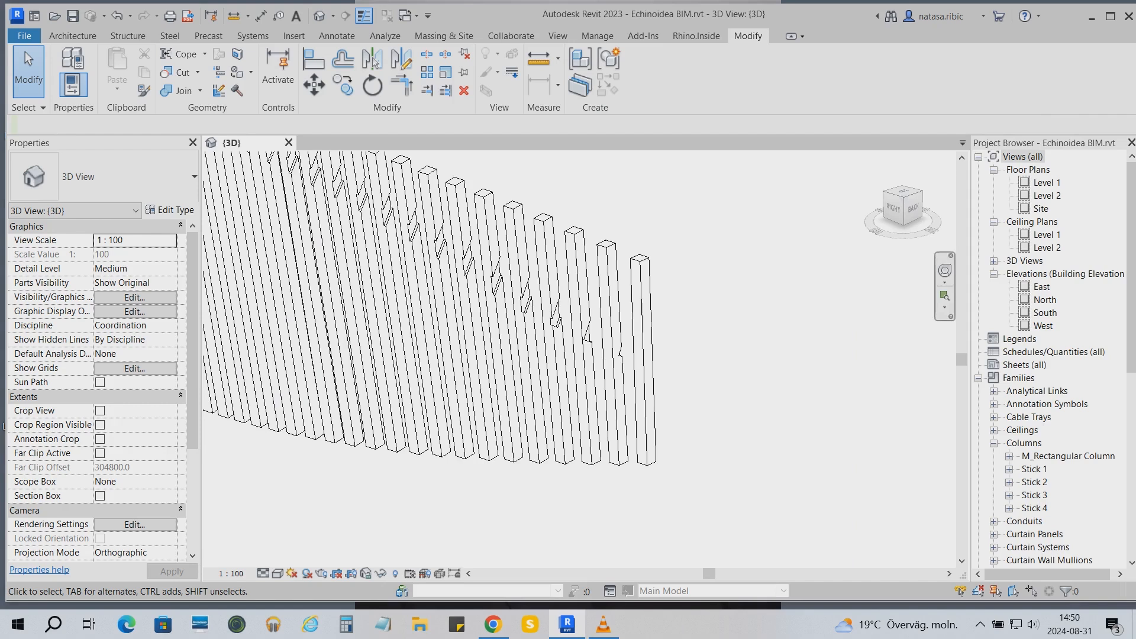
- Create a new building-component schedule for the Columns category with the New Construction phase
scroll(1053, 355, "down", 2)
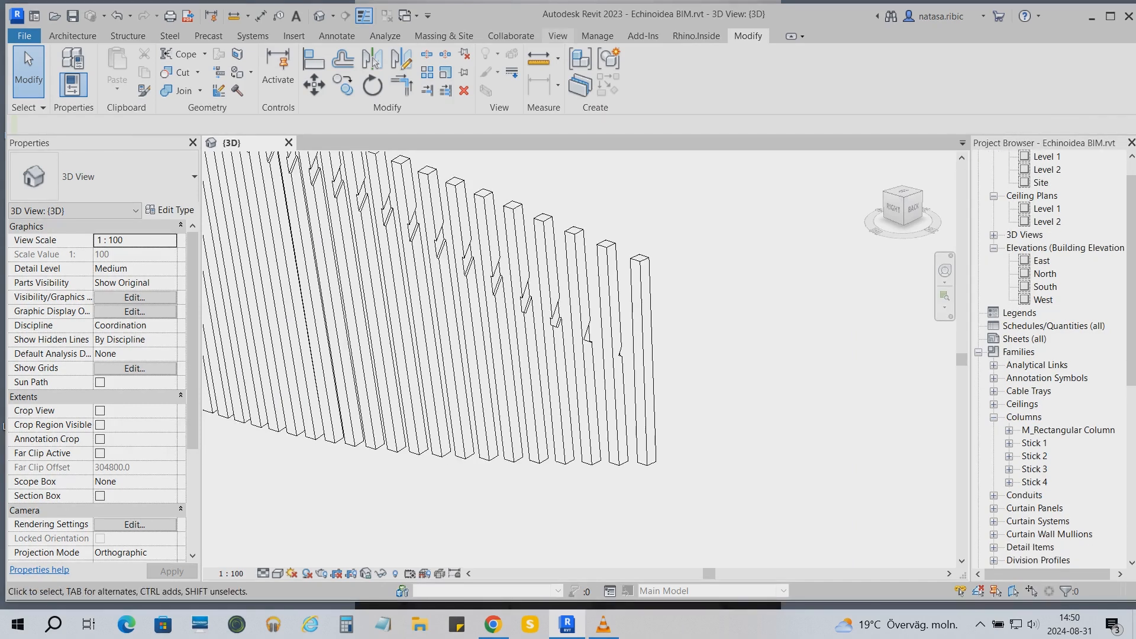
left_click(557, 36)
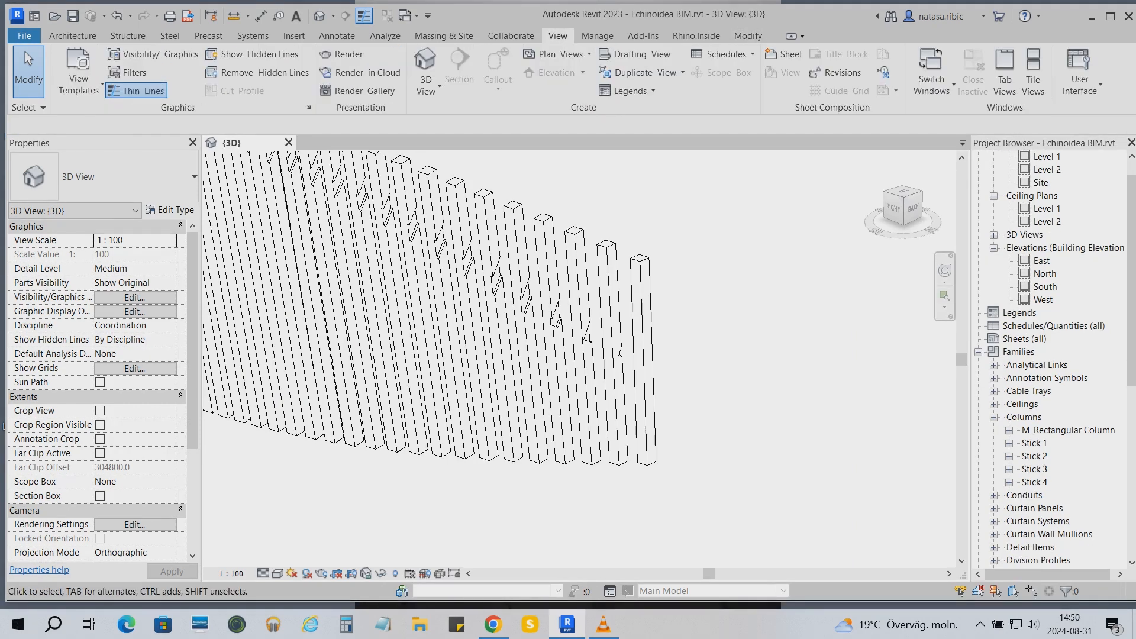
left_click(727, 55)
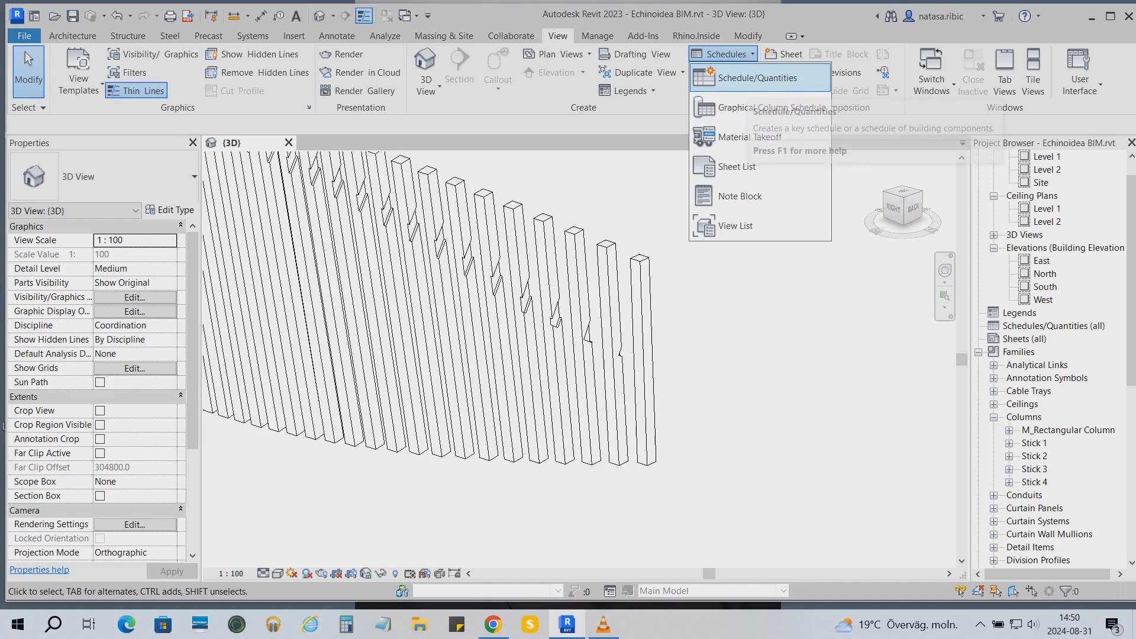
left_click(752, 78)
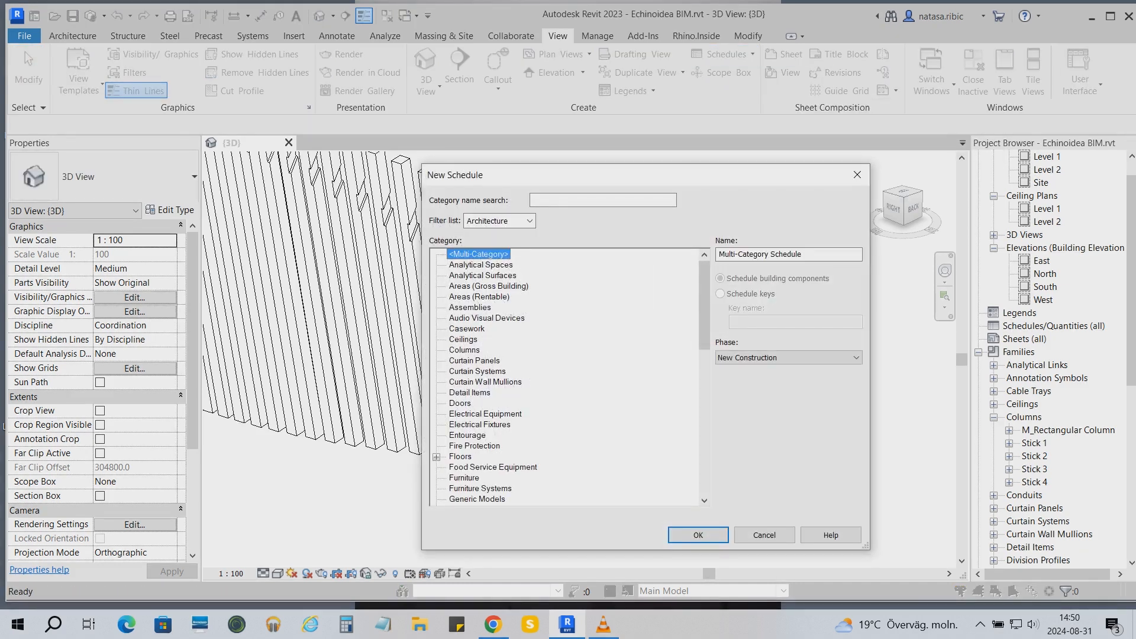
left_click(465, 350)
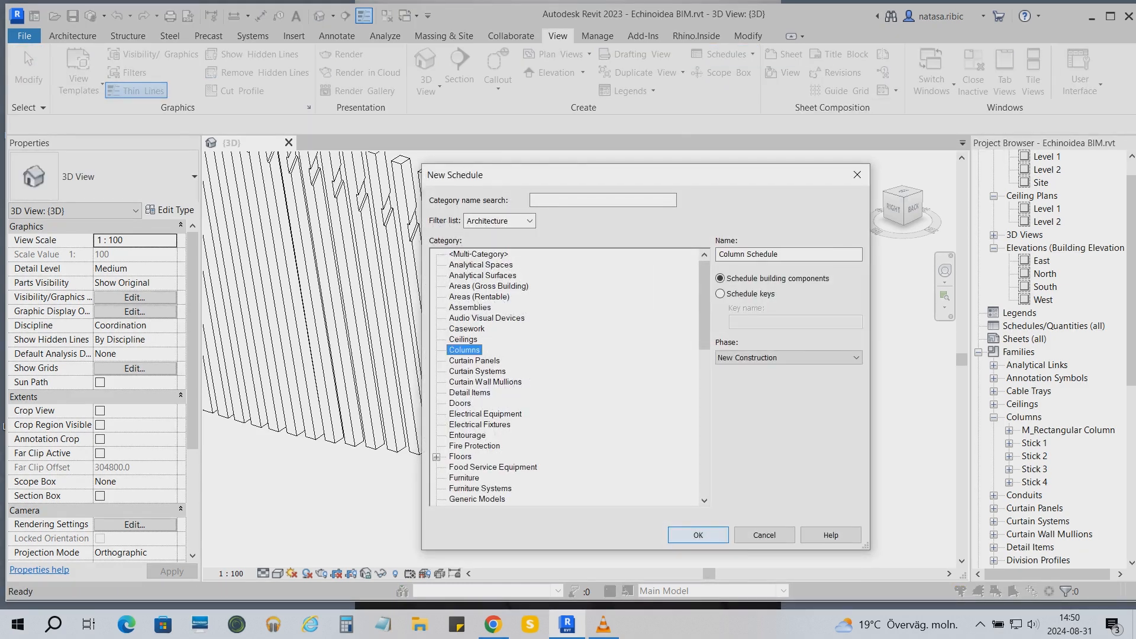
left_click(698, 535)
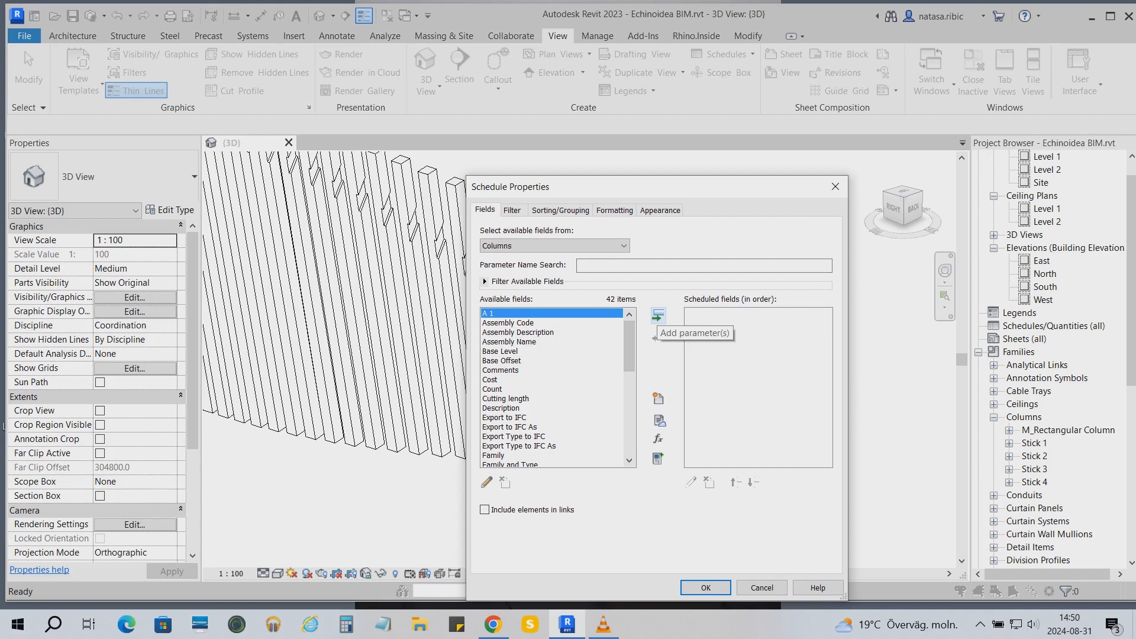
- Add the fields A 1, Cutting length, L 1, L joint 1 and L joint 2 to the column schedule
left_click(658, 316)
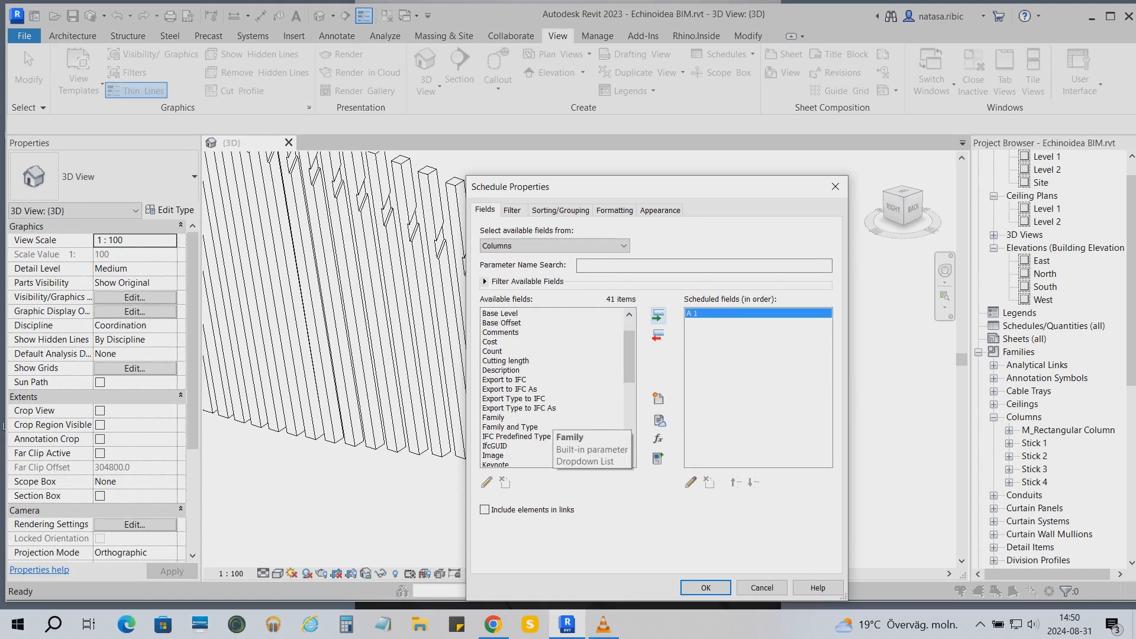
left_click(506, 361)
left_click(657, 316)
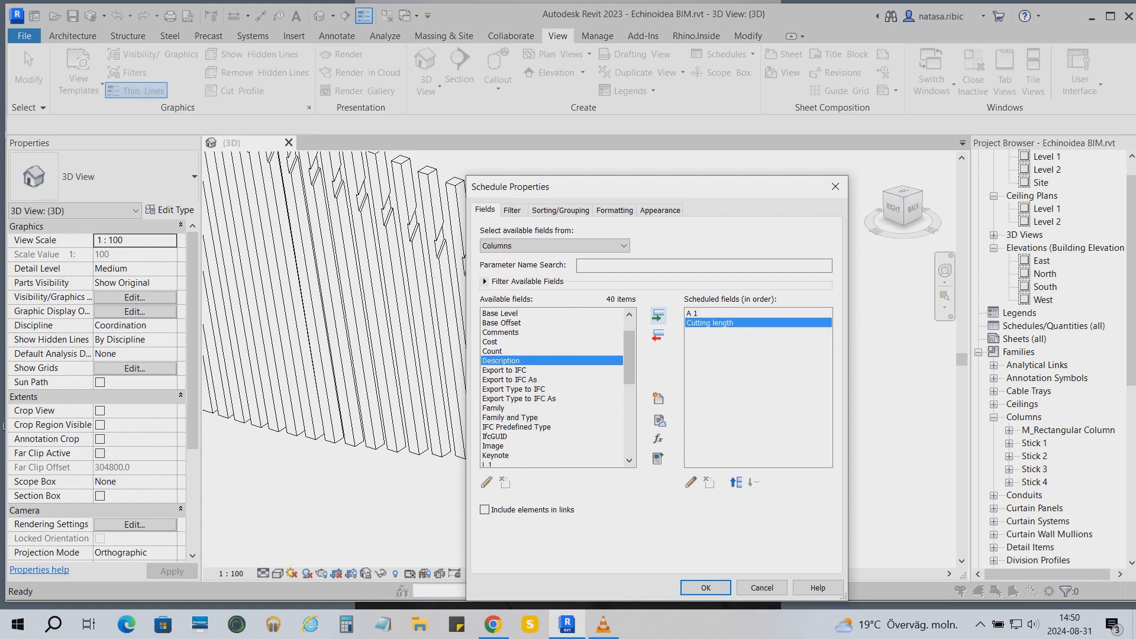
scroll(607, 389, "down", 2)
scroll(533, 438, "up", 1)
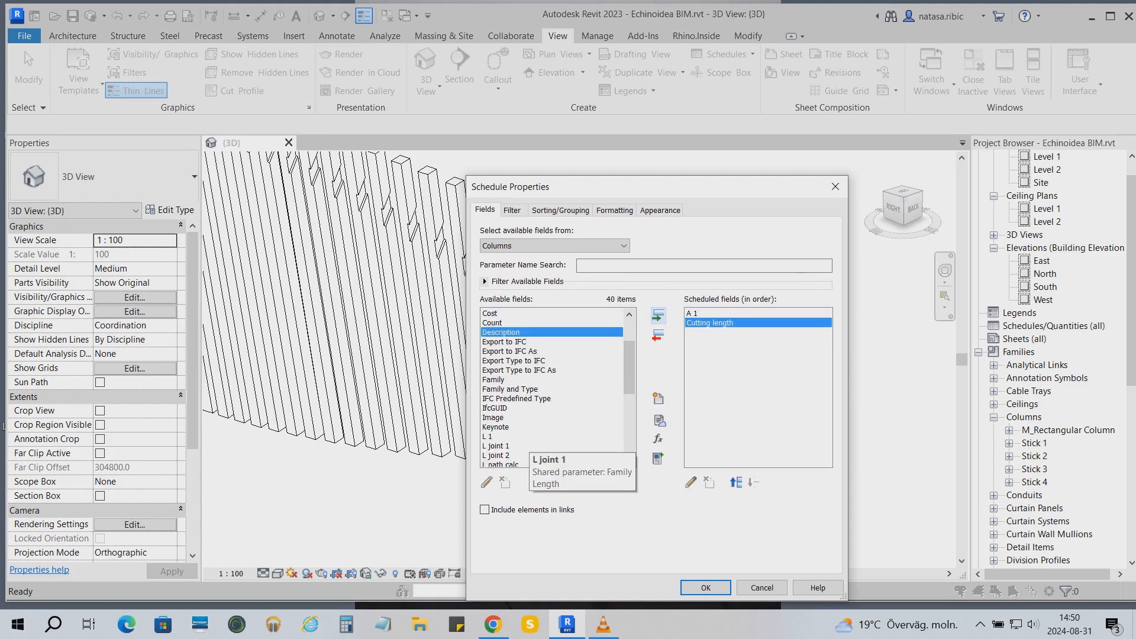
left_click(491, 436)
left_click(658, 316)
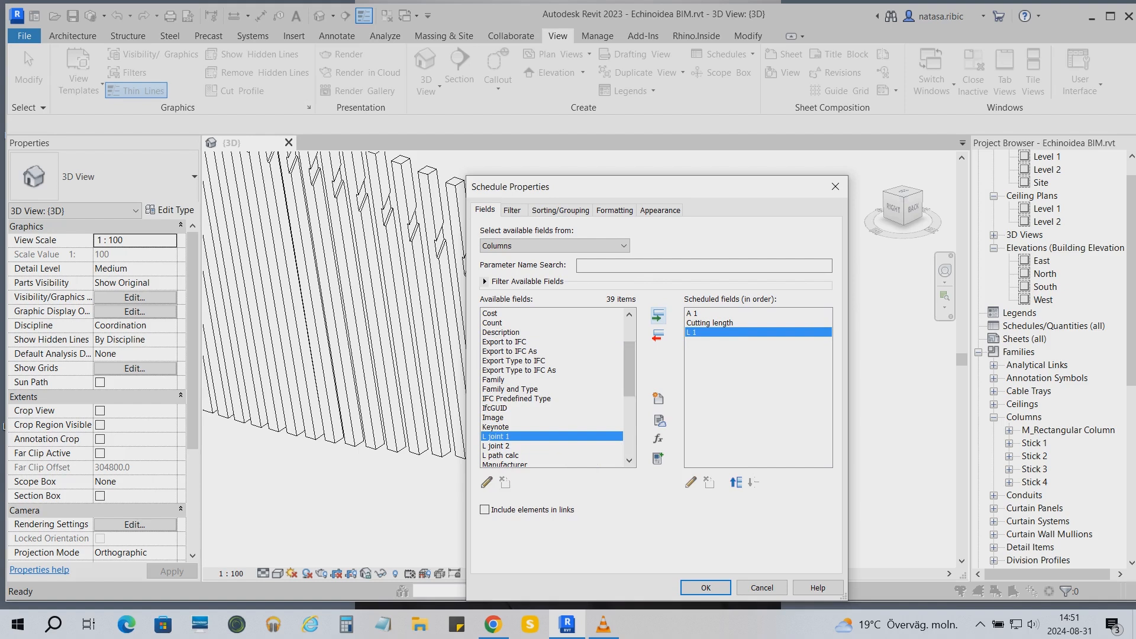
left_click(658, 316)
left_click(658, 316)
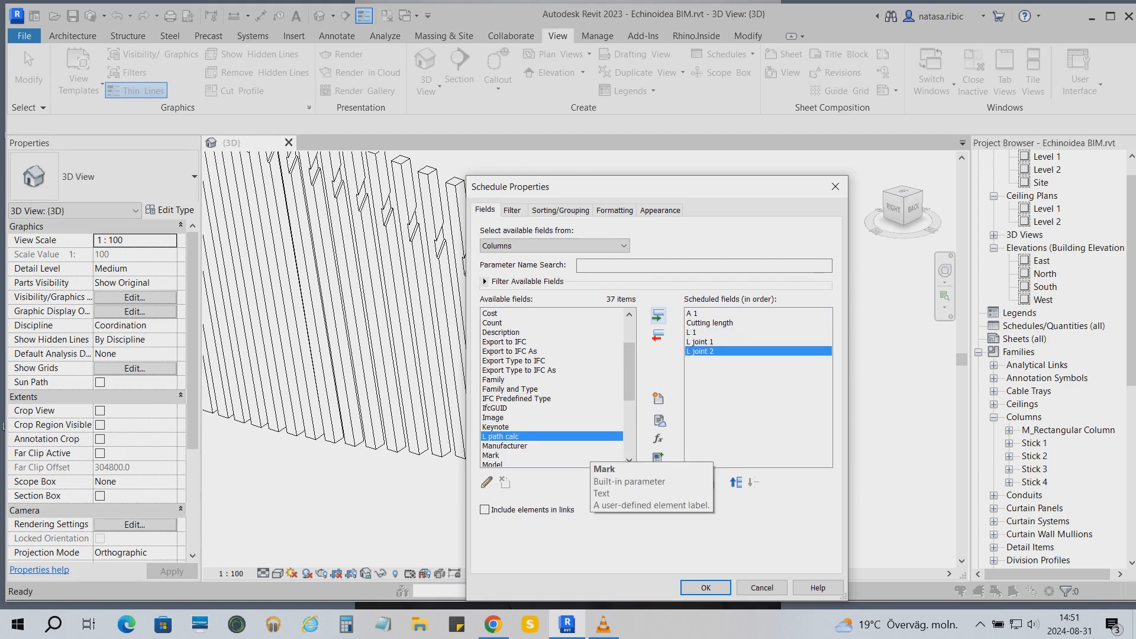
- Add Position as the last scheduled field and generate the column schedule
scroll(568, 437, "down", 1)
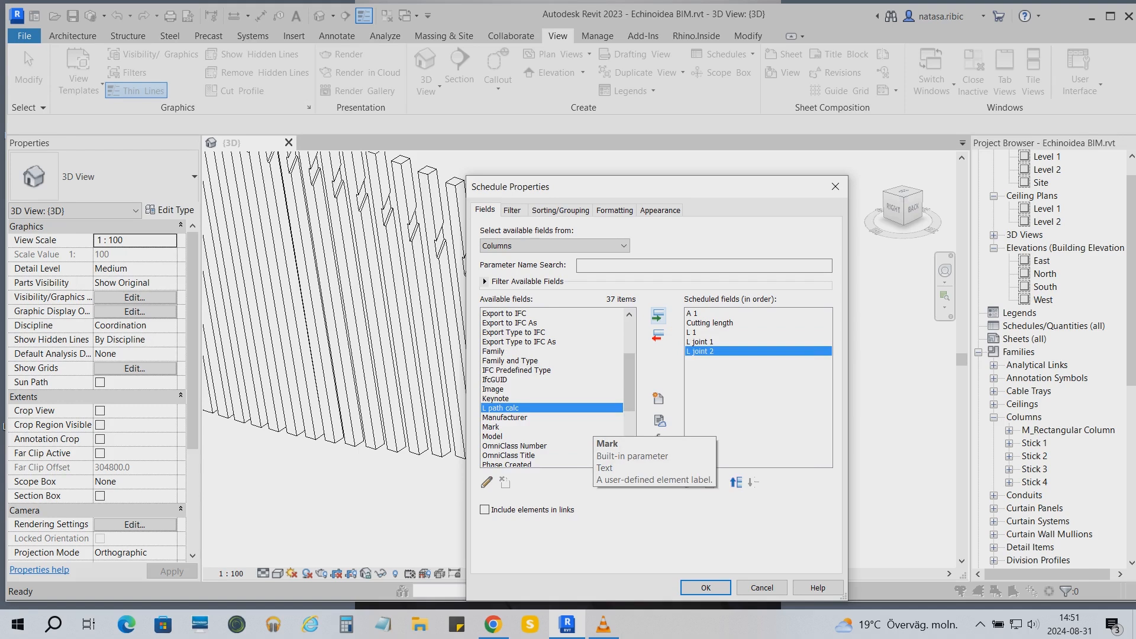
scroll(592, 421, "down", 1)
scroll(592, 420, "up", 1)
scroll(592, 421, "down", 3)
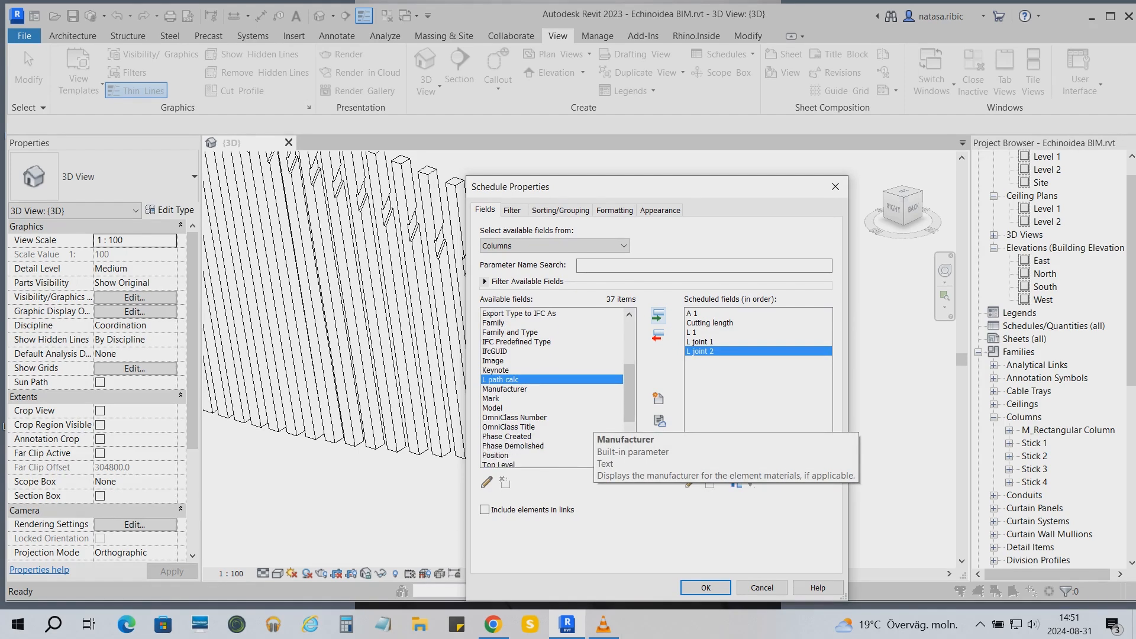
scroll(592, 421, "down", 1)
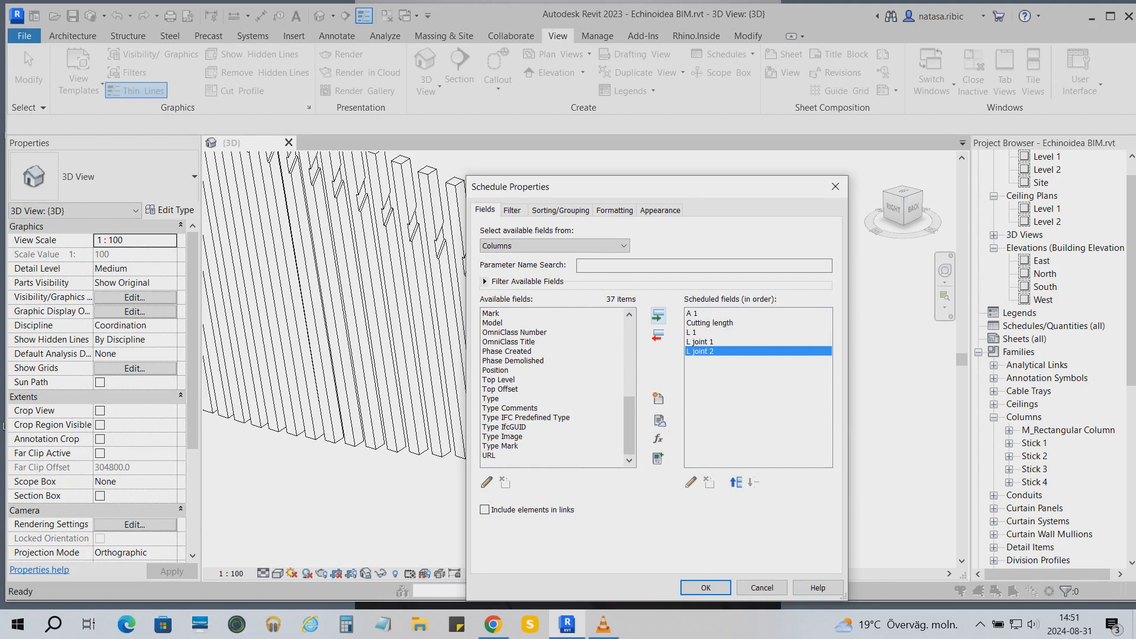
scroll(515, 400, "up", 1)
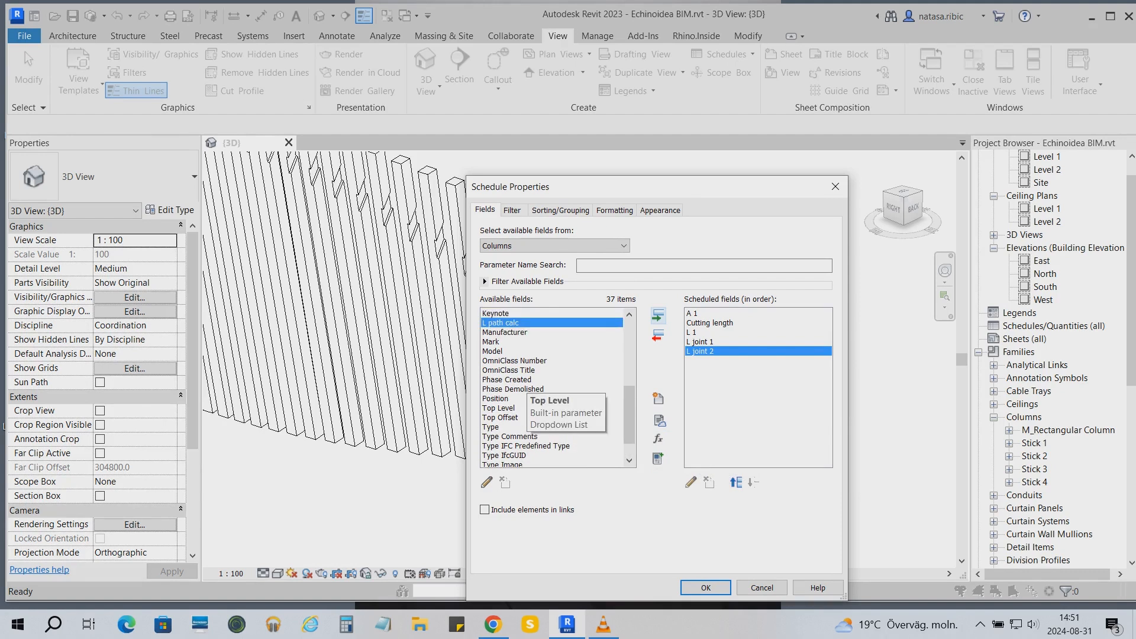
double_click(503, 398)
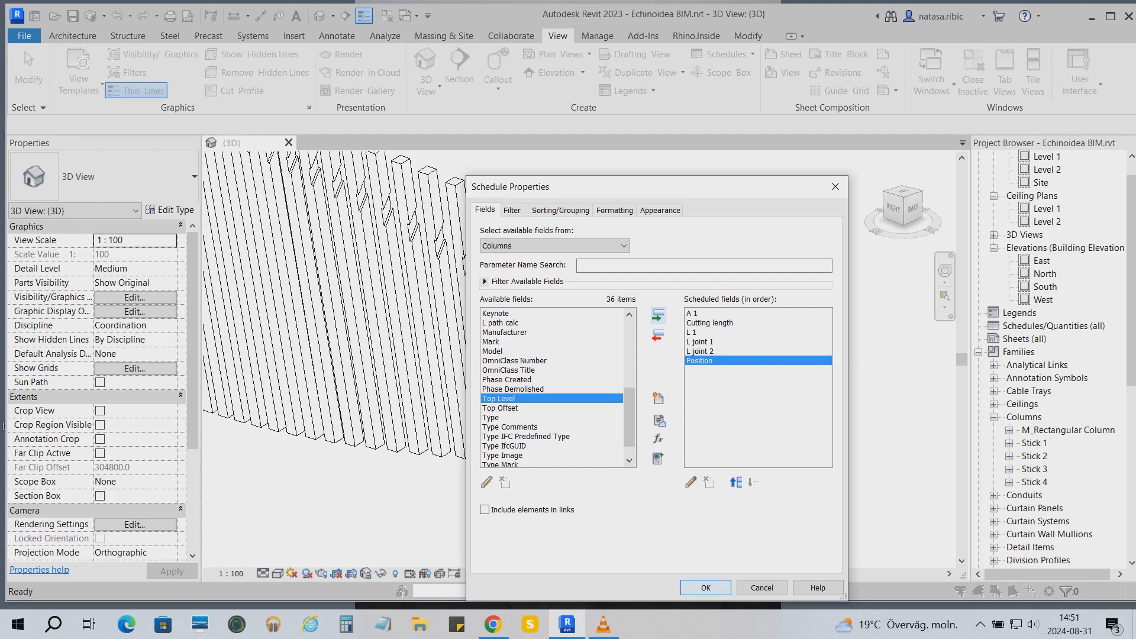
key("Return")
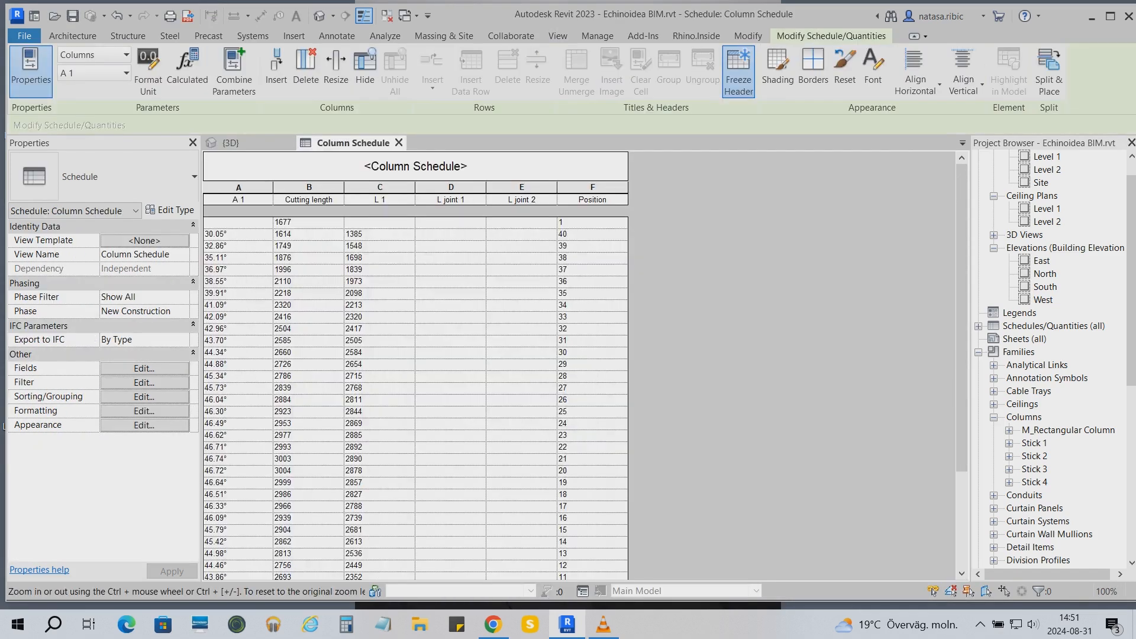
- Add the Family and Type field as an extra last column of the schedule
scroll(414, 396, "down", 5)
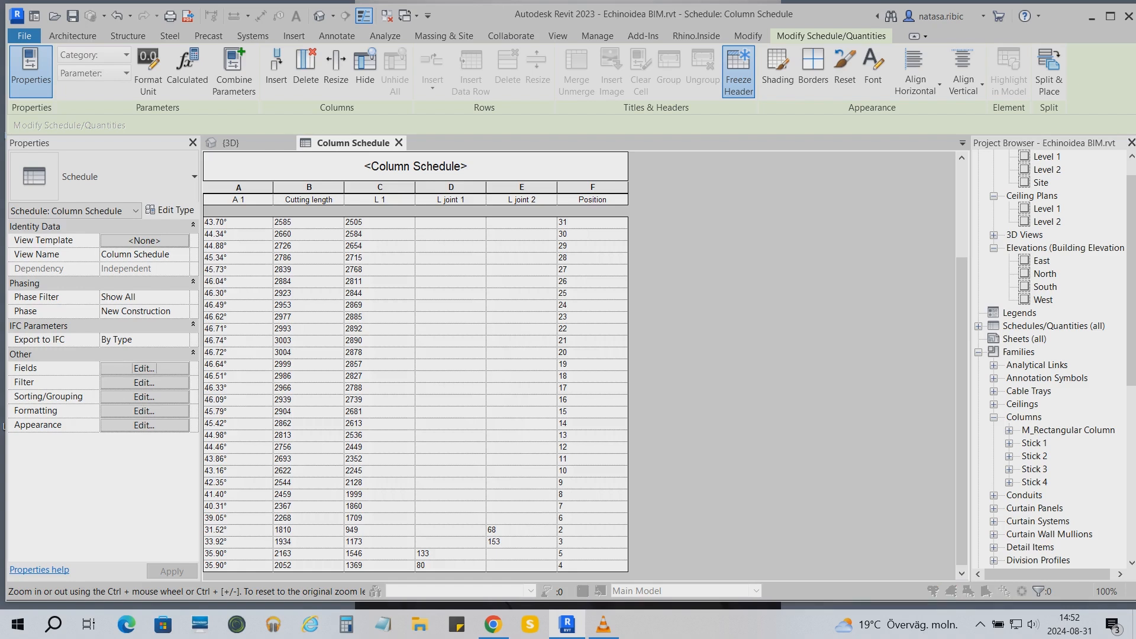
double_click(519, 446)
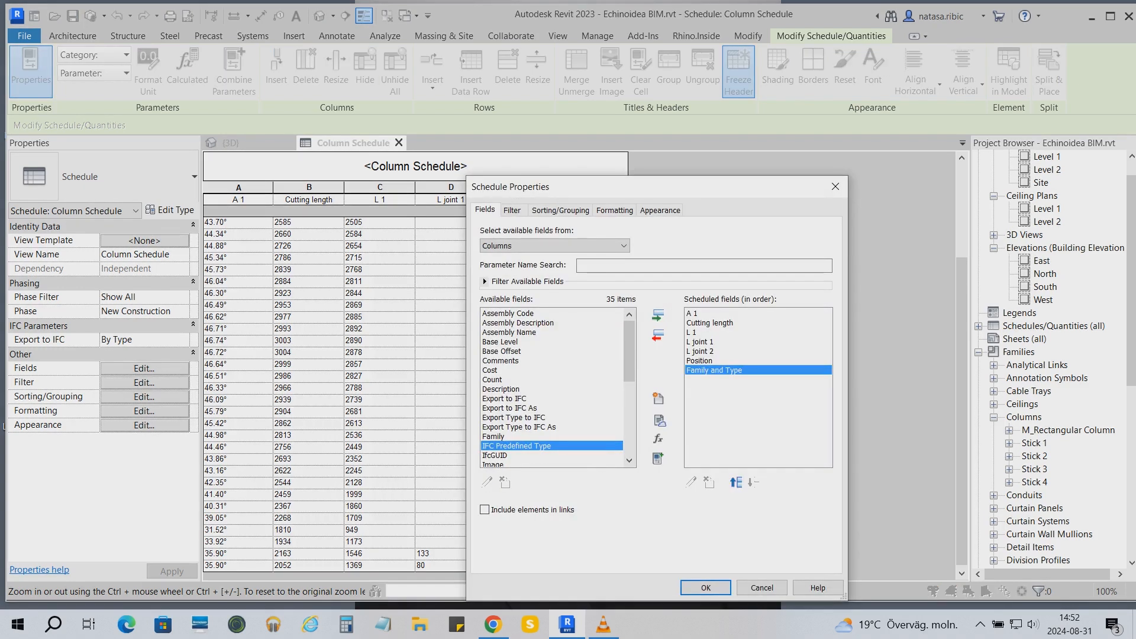
left_click(705, 587)
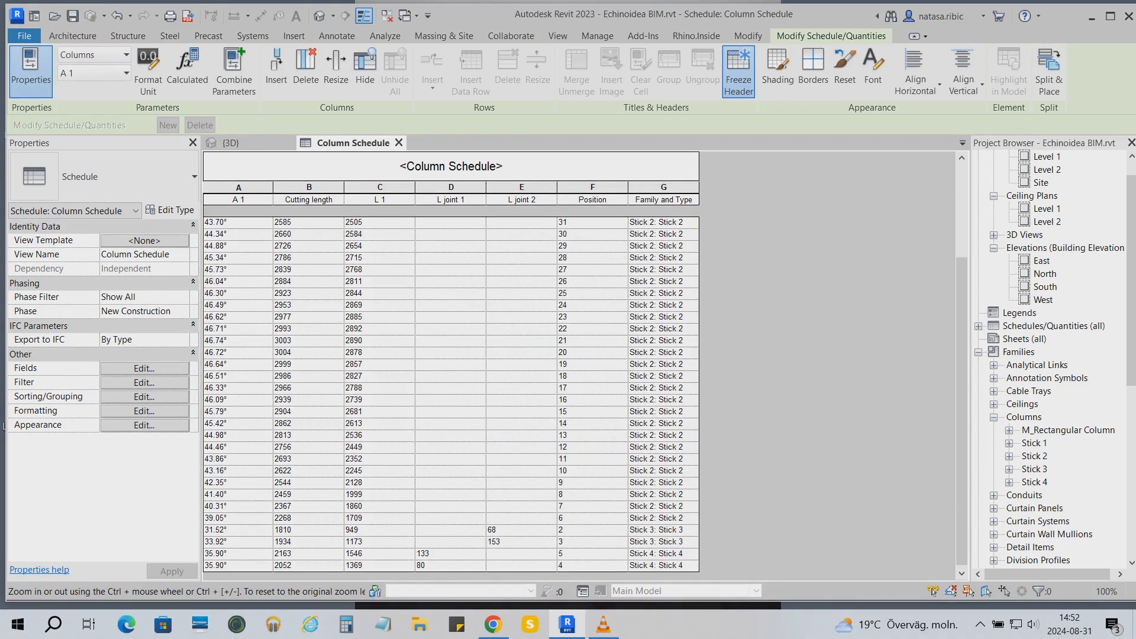
- Replace the schedule's Family and Type field with the Family field
left_click(144, 368)
scroll(553, 379, "down", 1)
left_click(714, 370)
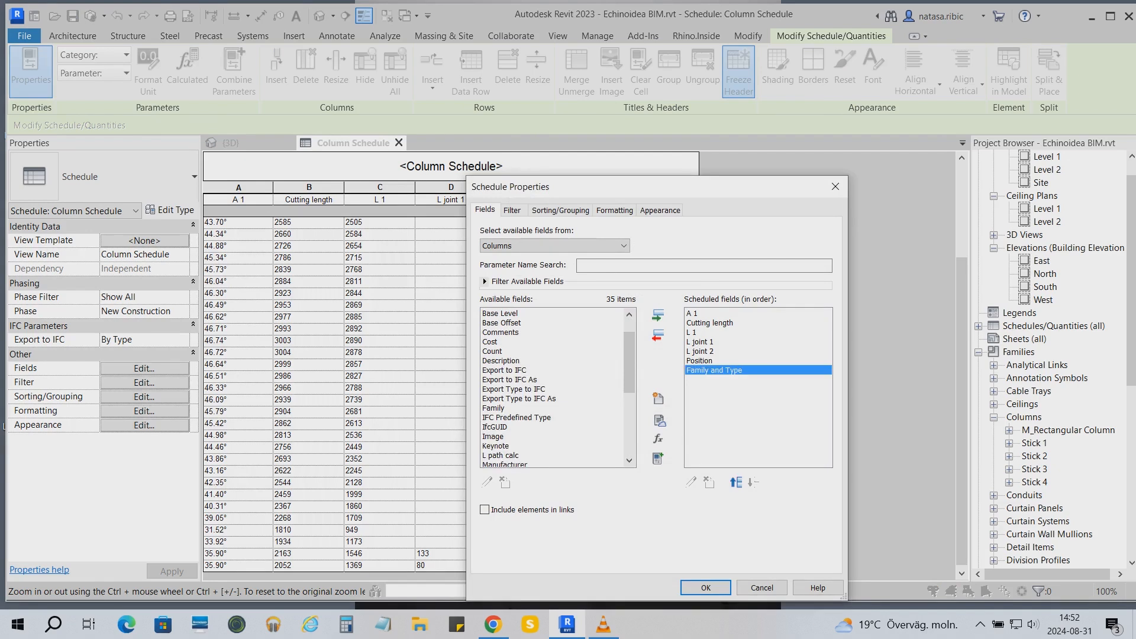
left_click(657, 335)
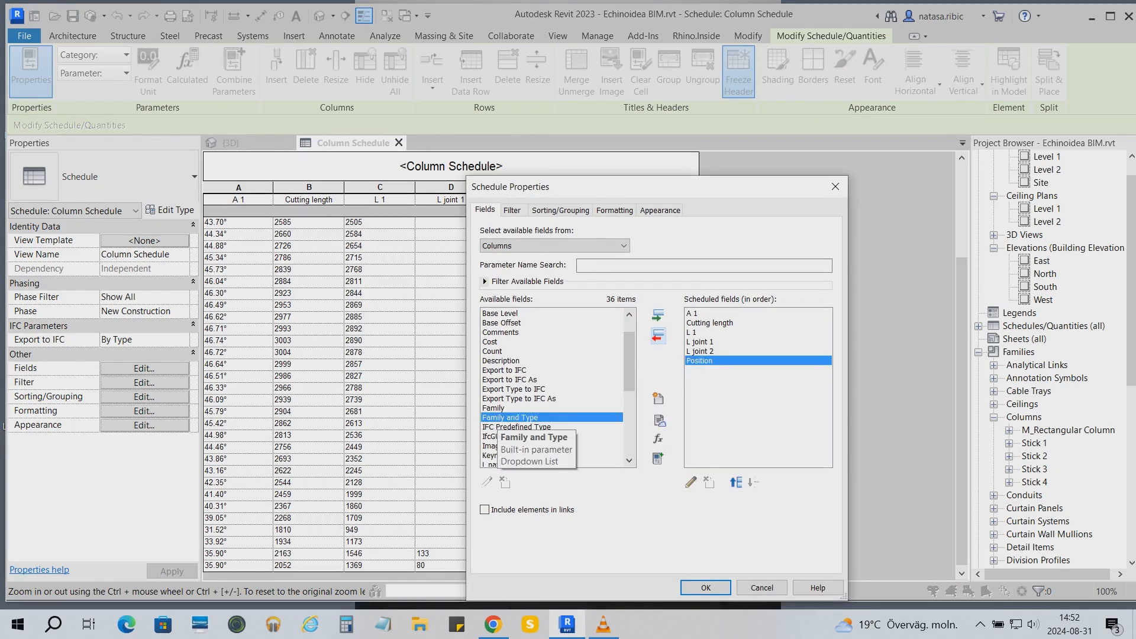
left_click(495, 408)
left_click(657, 316)
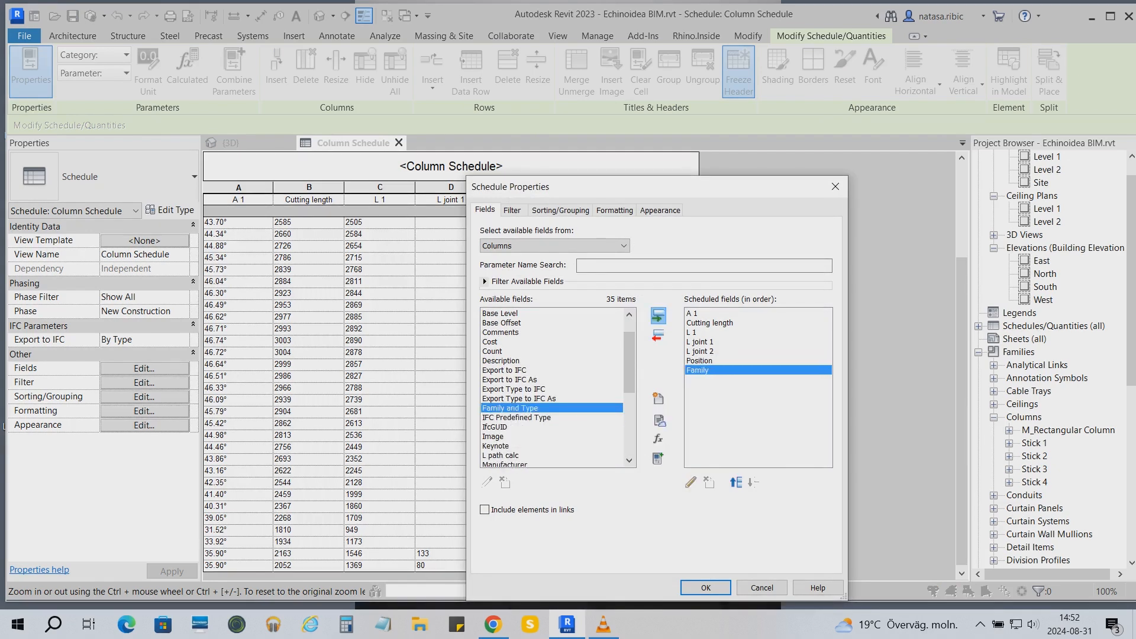
key("Return")
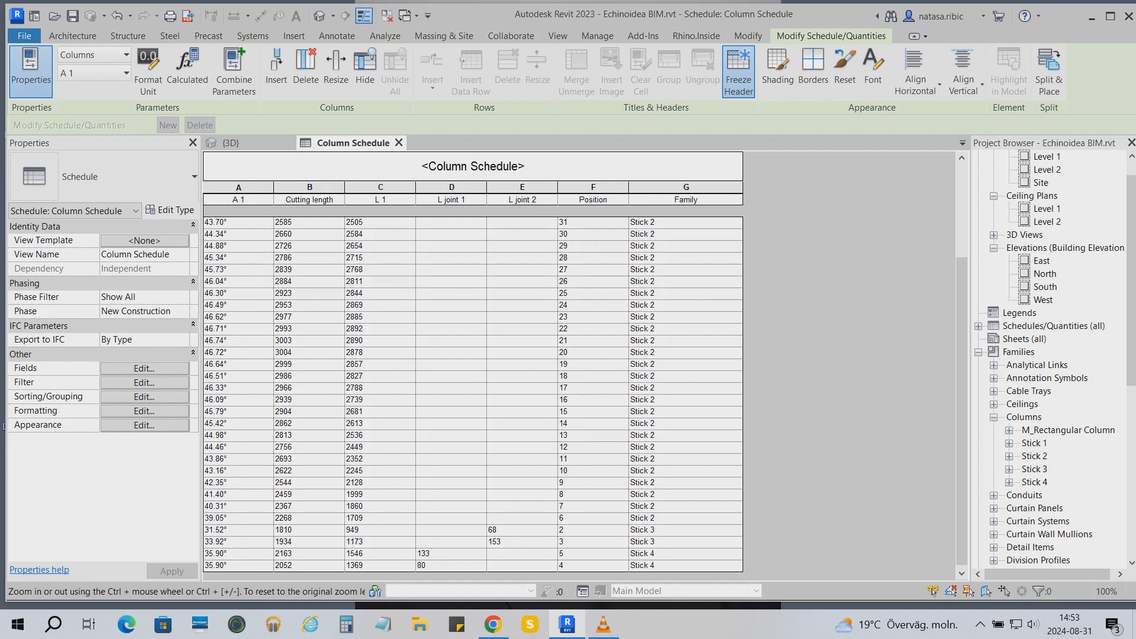
- Create a new sheet using the A1 metric titleblock
left_click(1024, 339)
left_click(979, 352)
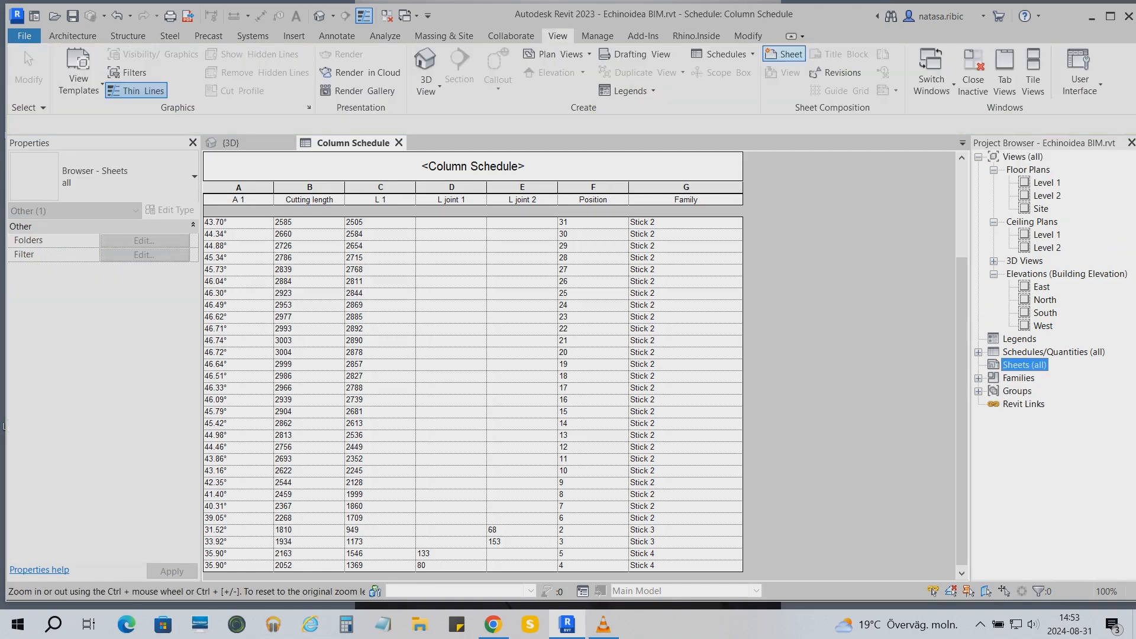
left_click(784, 54)
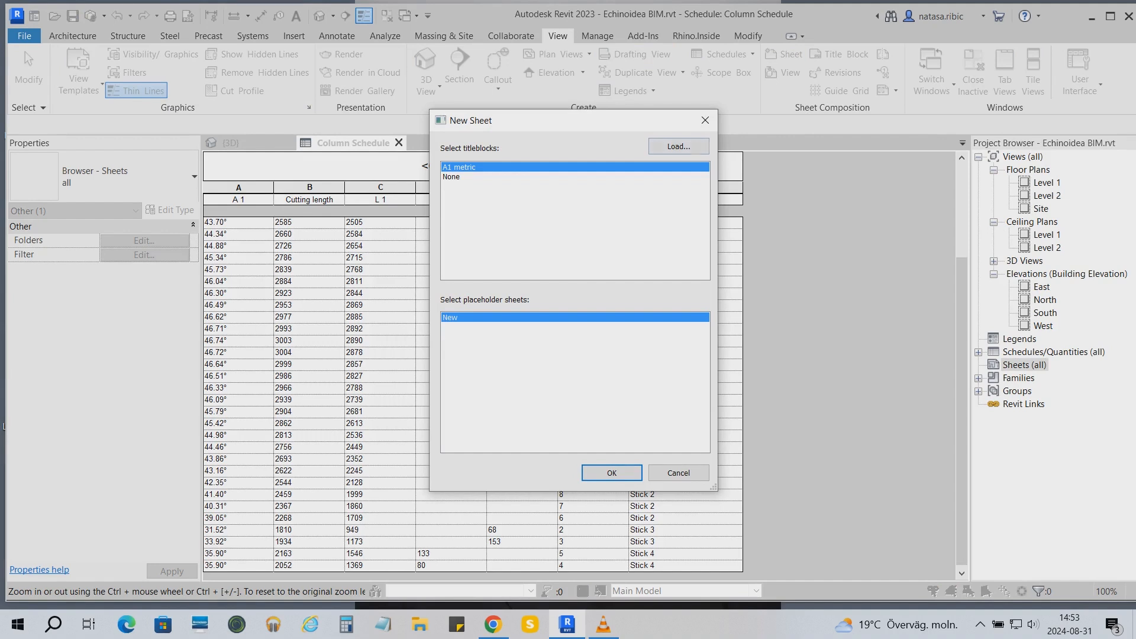
left_click(611, 473)
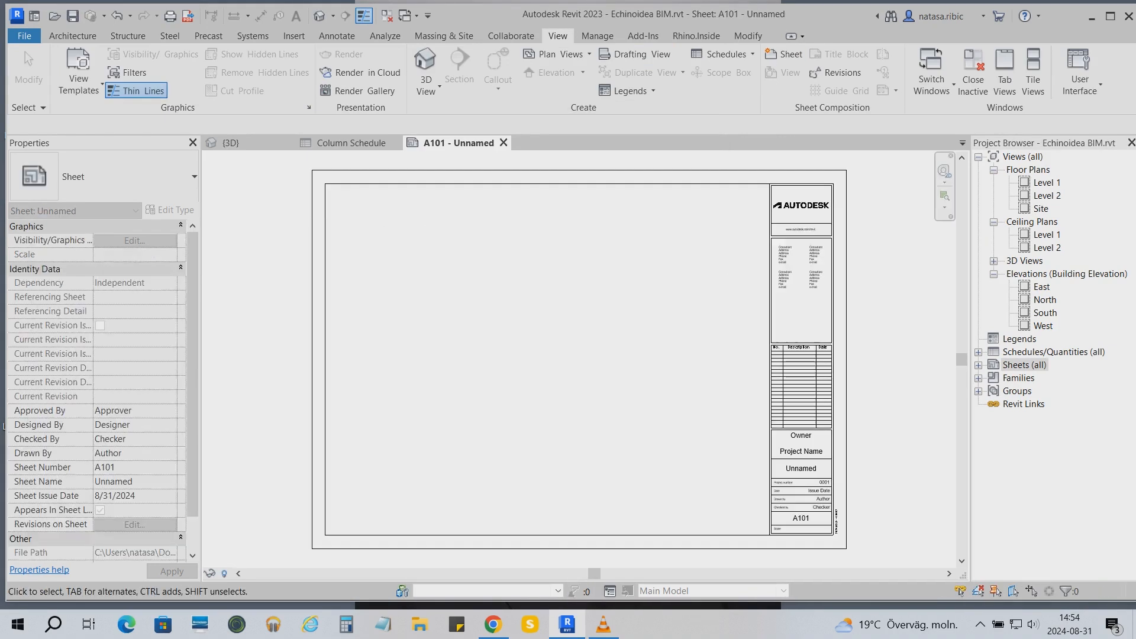
- Place the Column Schedule on the new sheet, in the open drawing area beside the titleblock column
left_click(978, 352)
left_click_drag(1053, 365, 574, 326)
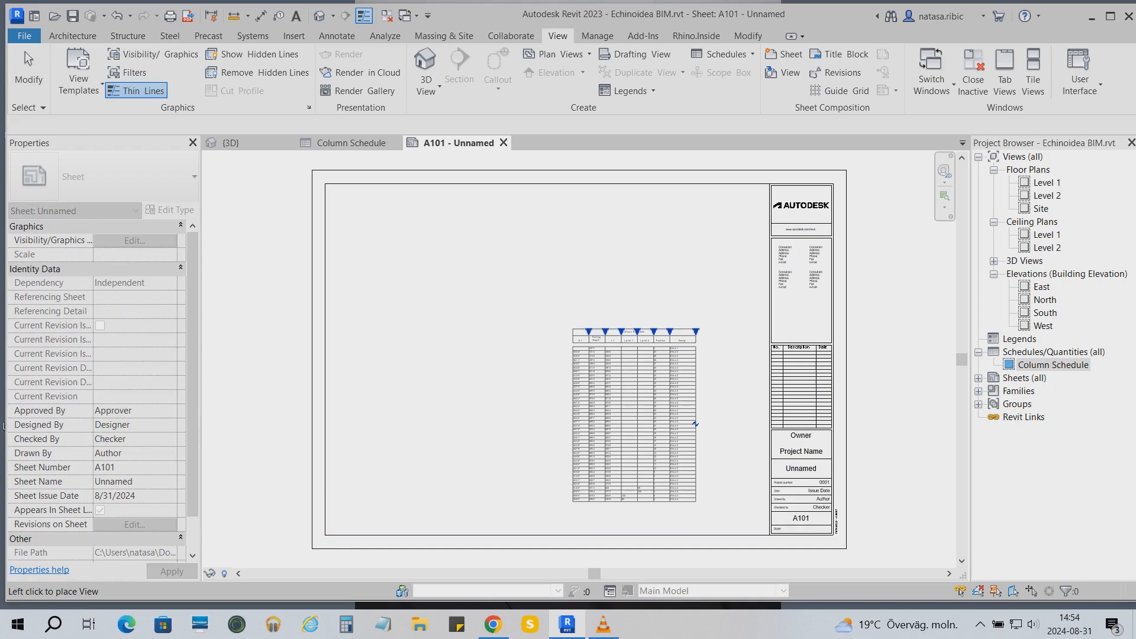
left_click(574, 328)
scroll(633, 328, "up", 5)
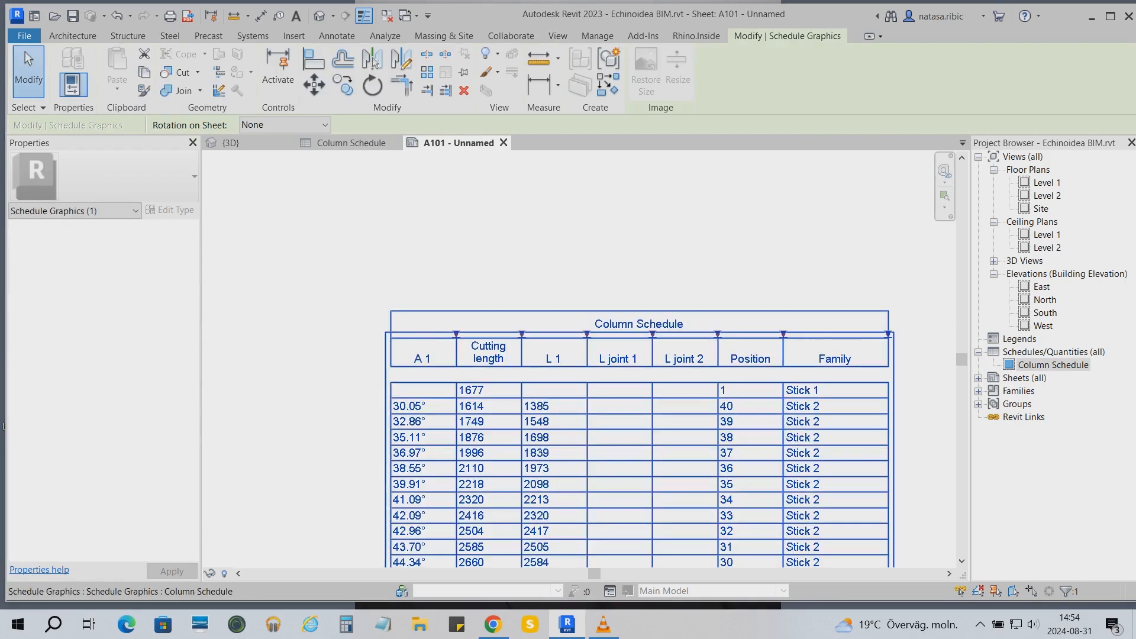
- Rename the column schedule to Row 1 and check the complete placed table on sheet A101
left_click(351, 143)
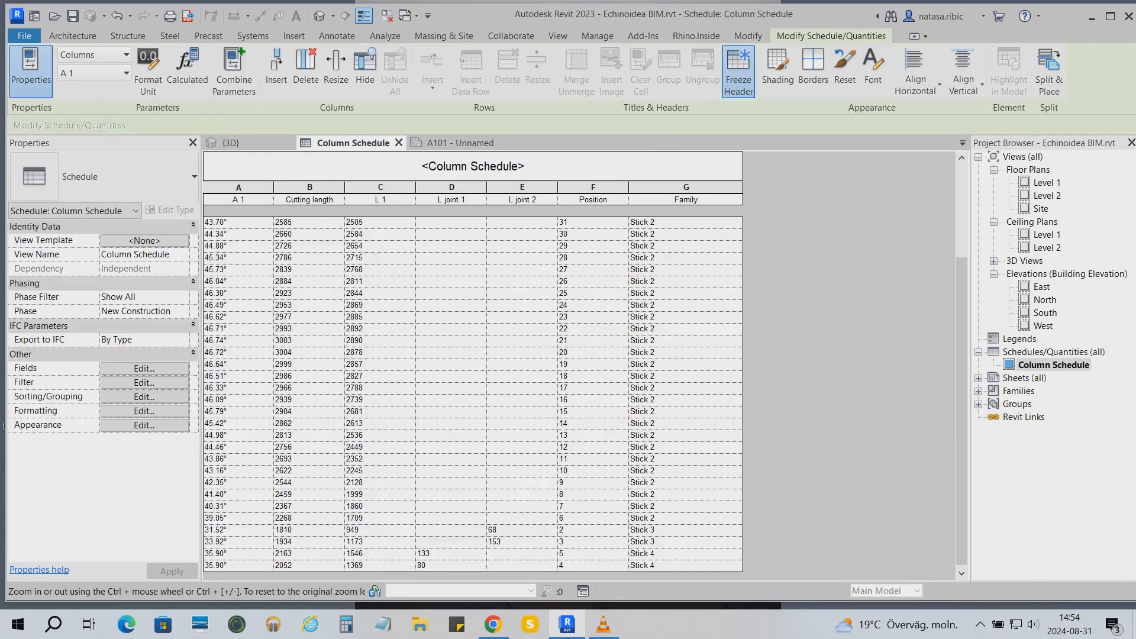
left_click(520, 160)
left_click_drag(520, 159, 437, 159)
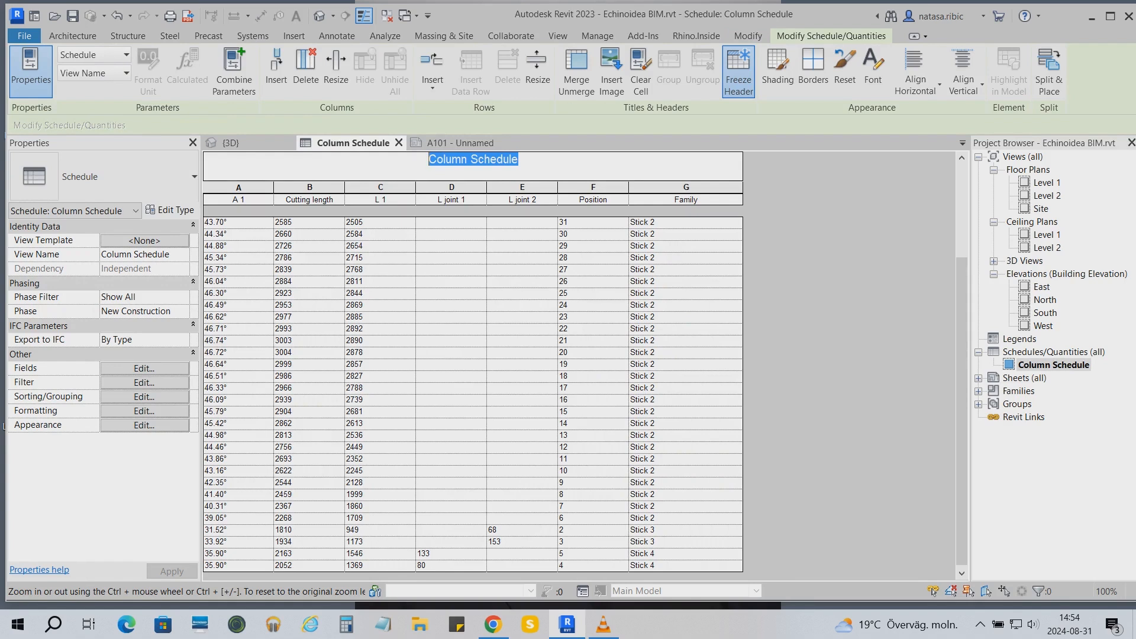
type("Row 1")
key("Return")
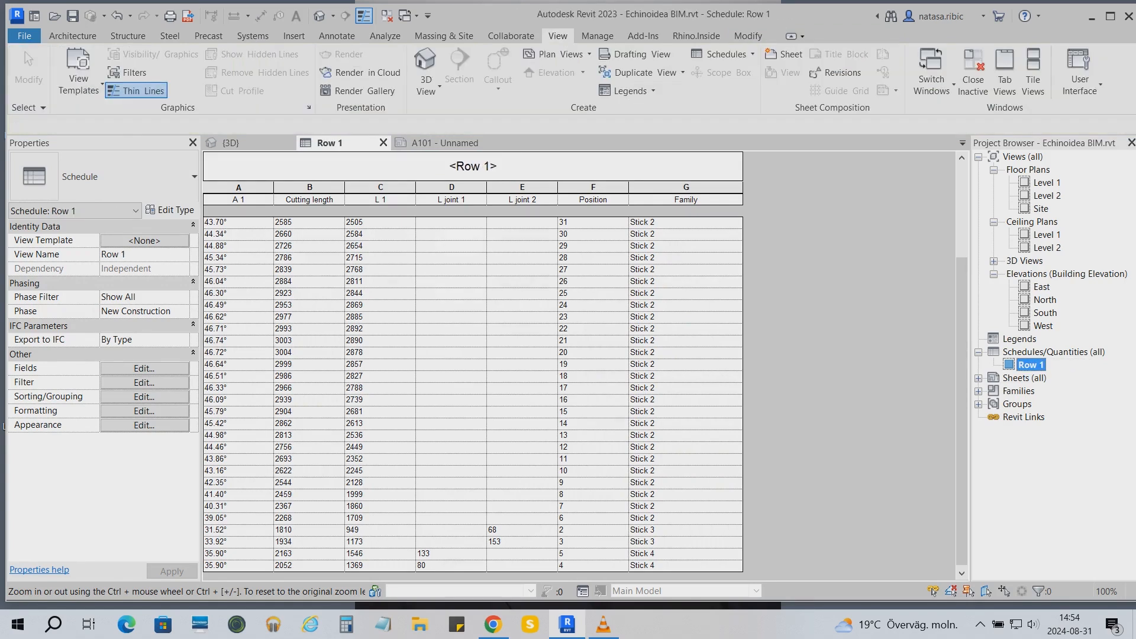
left_click(444, 143)
scroll(641, 318, "down", 4)
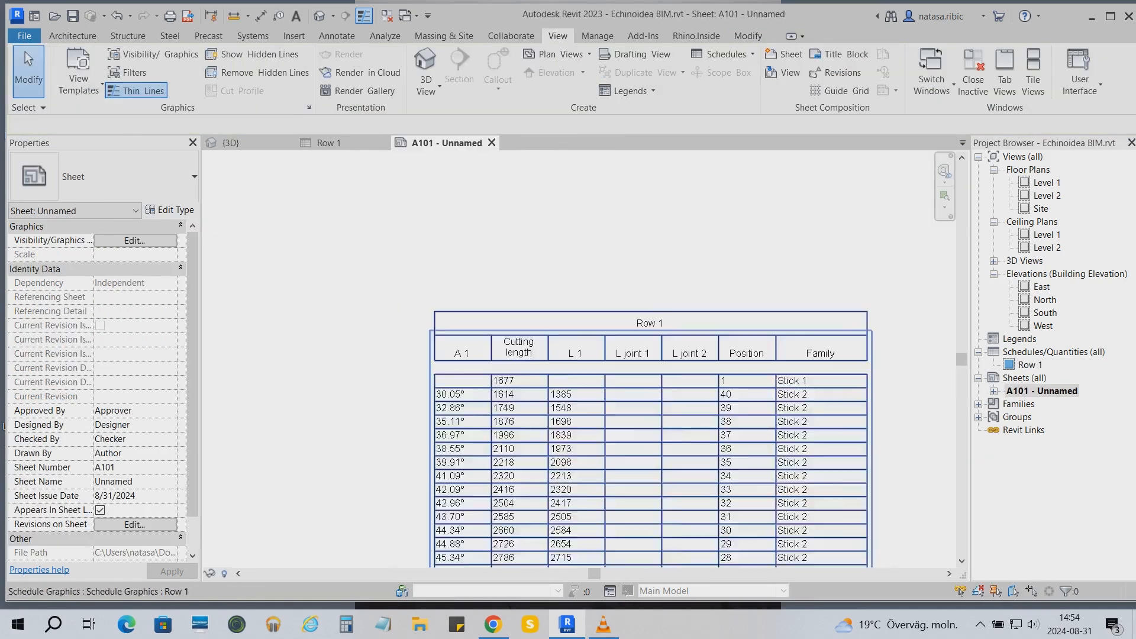
scroll(533, 308, "down", 3)
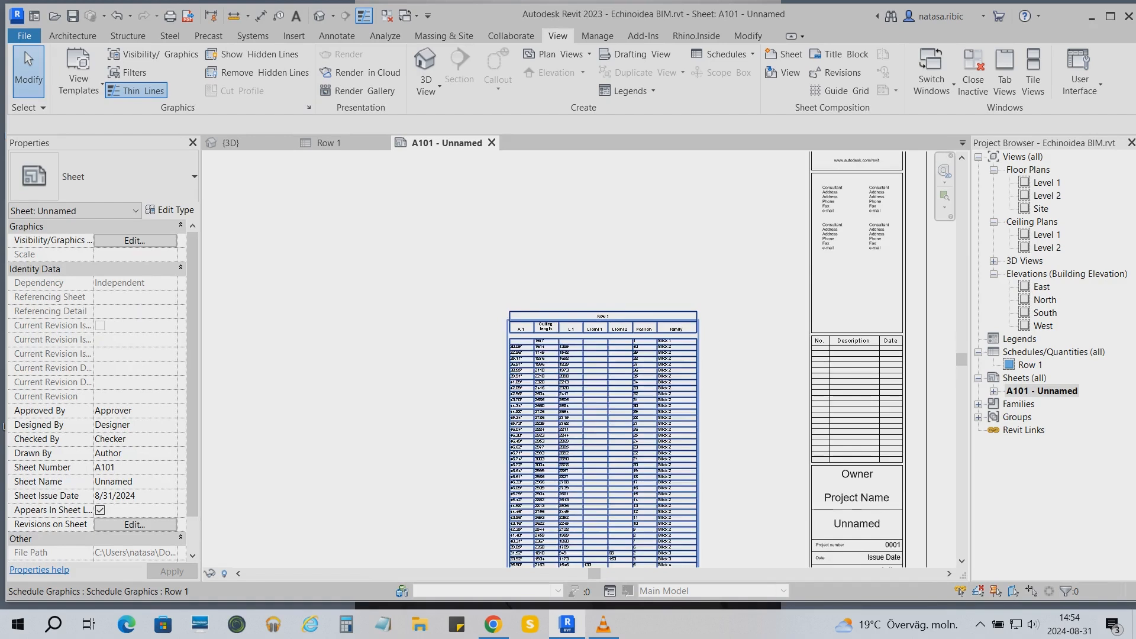
scroll(611, 555, "up", 2)
middle_click_drag(610, 555, 601, 504)
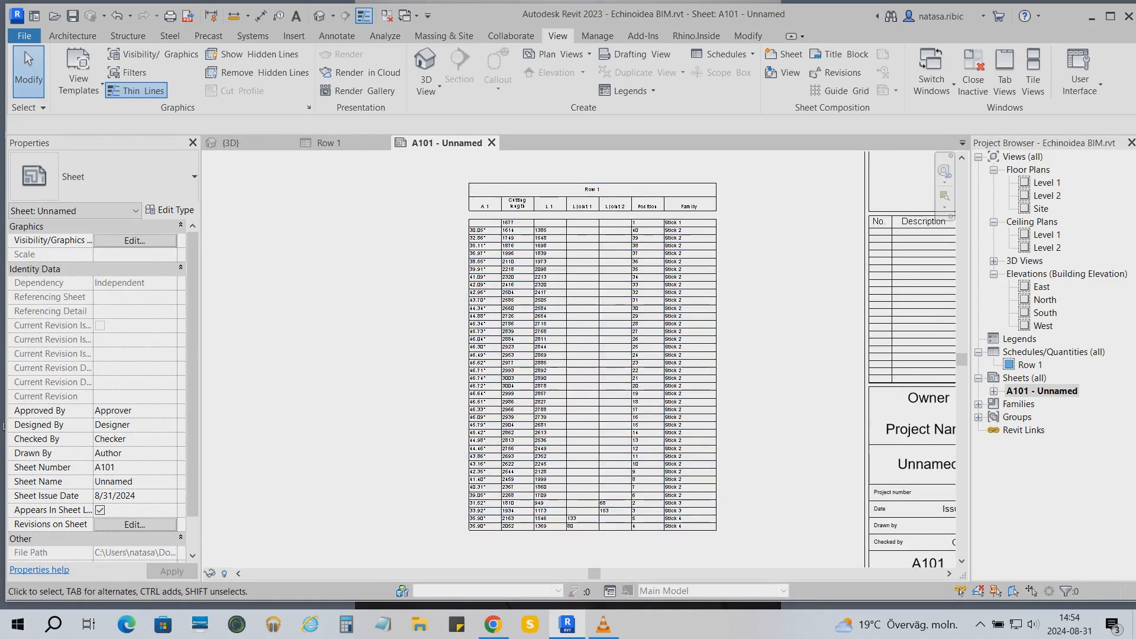
- Move the Row 1 schedule to the sheet's bottom edge beside the titleblock, and place the {3D} view on its other side
scroll(720, 440, "down", 1)
scroll(719, 440, "down", 2)
scroll(719, 438, "up", 1)
left_click(720, 438)
left_click_drag(719, 399, 740, 434)
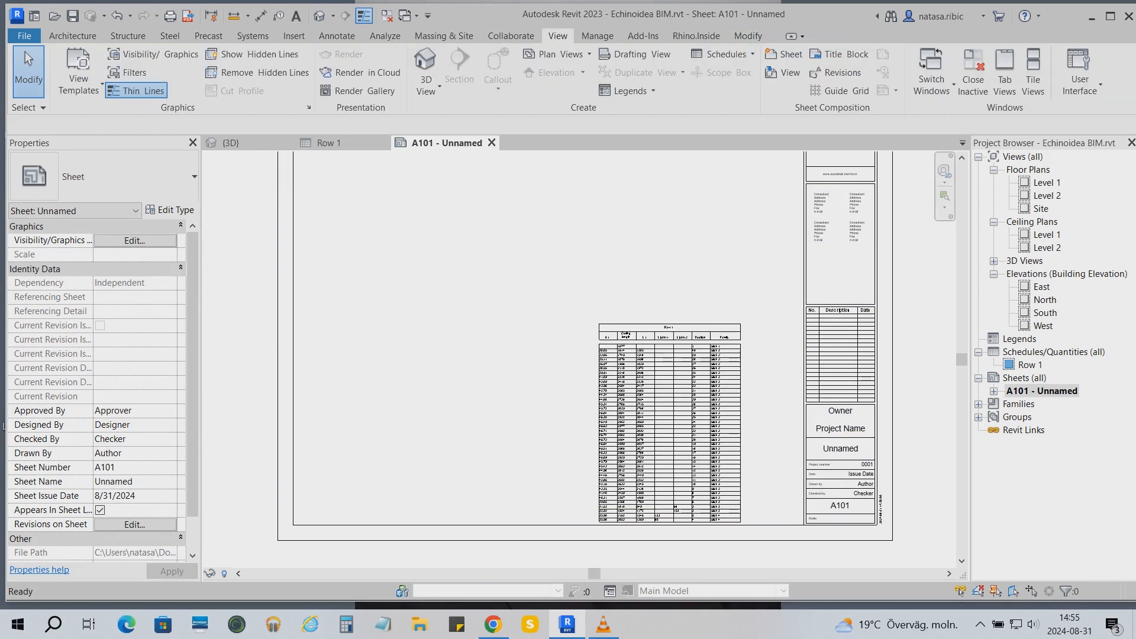
left_click(994, 261)
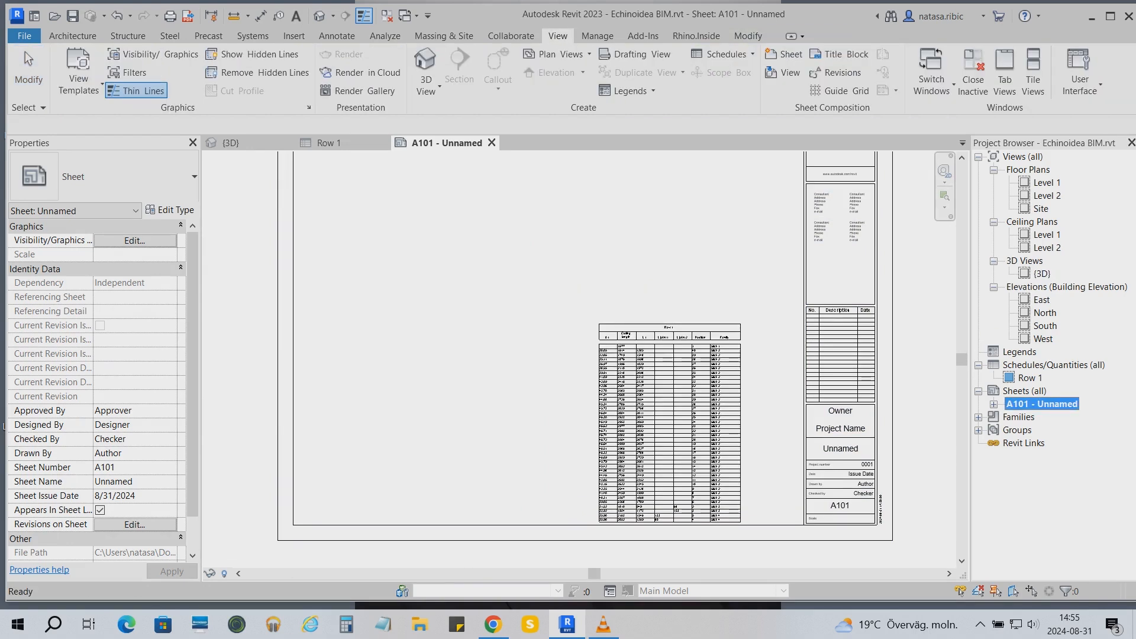
left_click_drag(1042, 273, 448, 309)
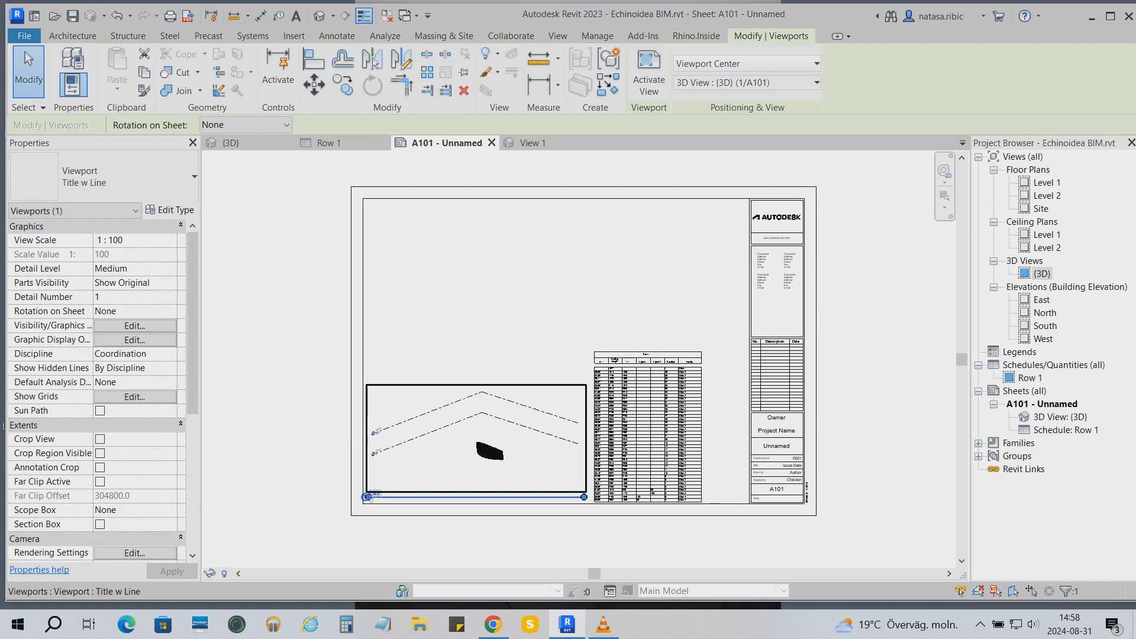
- Open the {3D} view and examine its annotation category visibility settings down to Levels
left_click(231, 143)
scroll(595, 464, "up", 3)
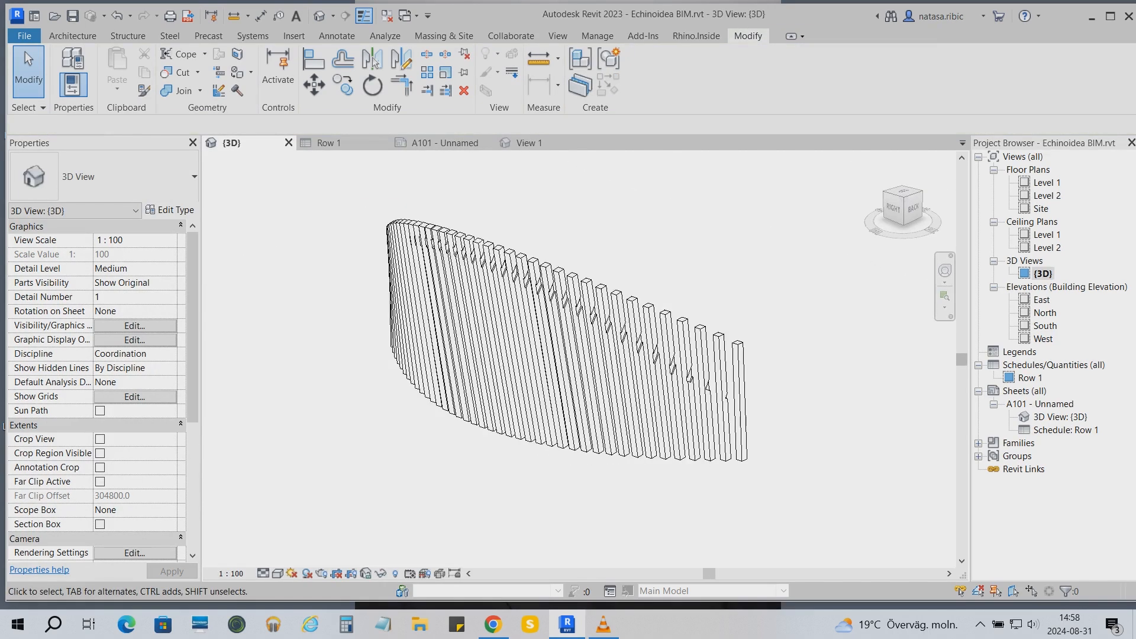
key("v")
key("g")
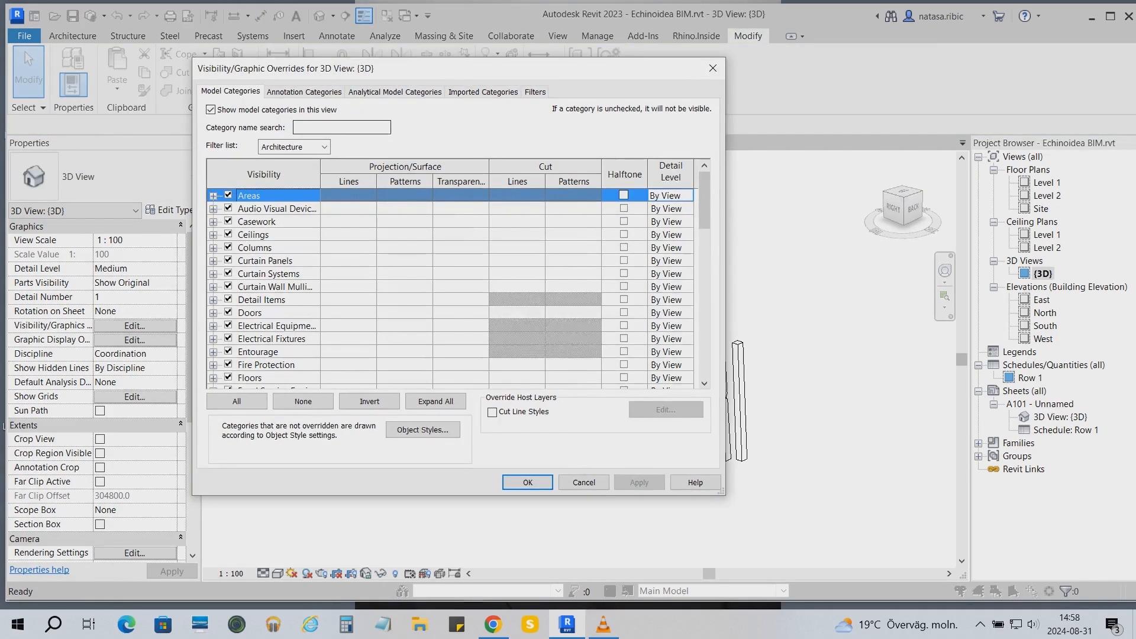
left_click(304, 91)
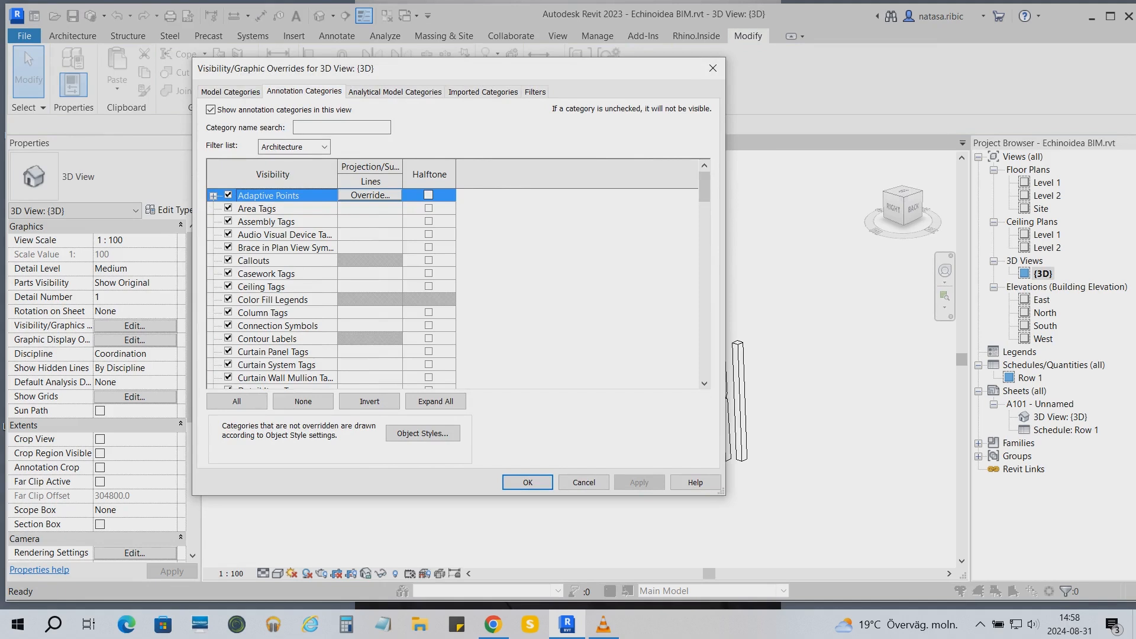
scroll(331, 289, "down", 5)
scroll(331, 289, "down", 5)
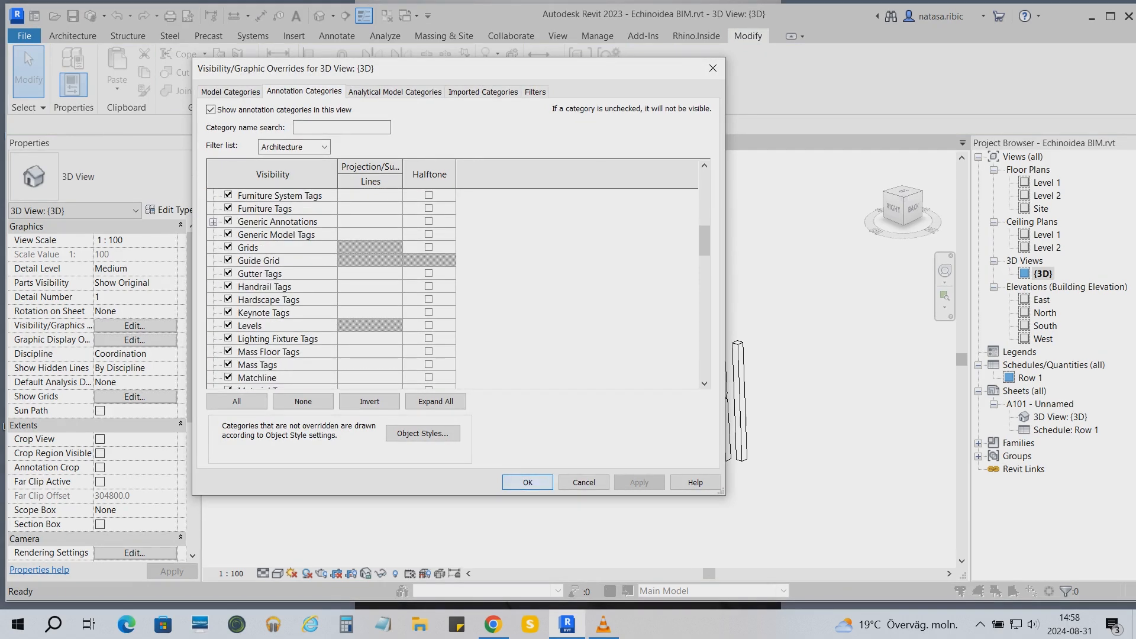
left_click(527, 482)
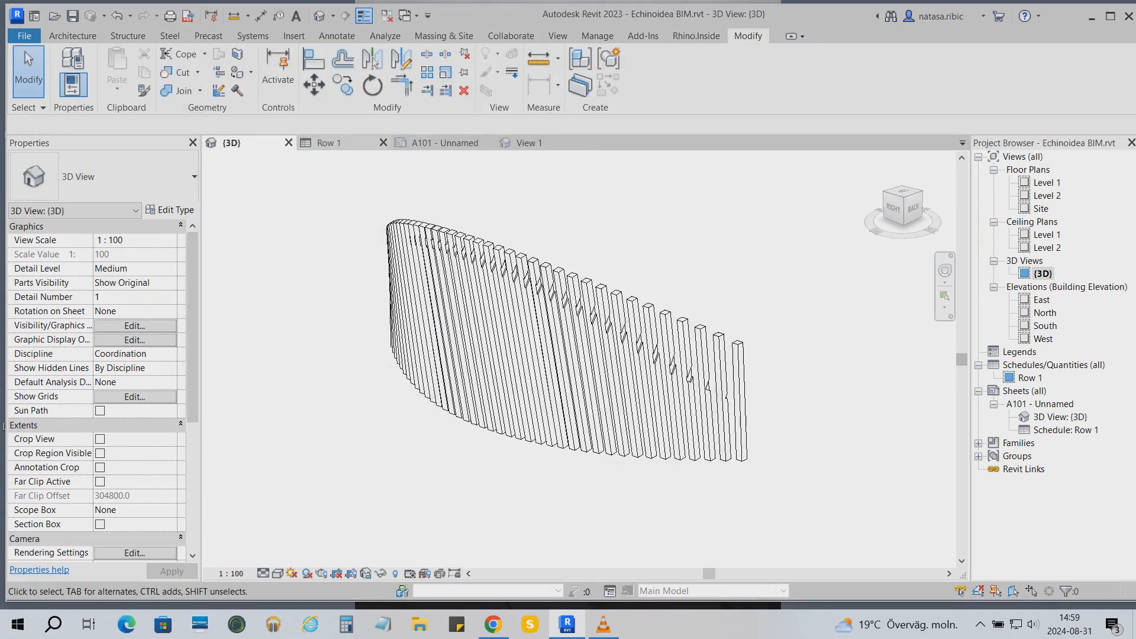
- Create a new legend view at 1:50 scale with the default name
left_click(329, 142)
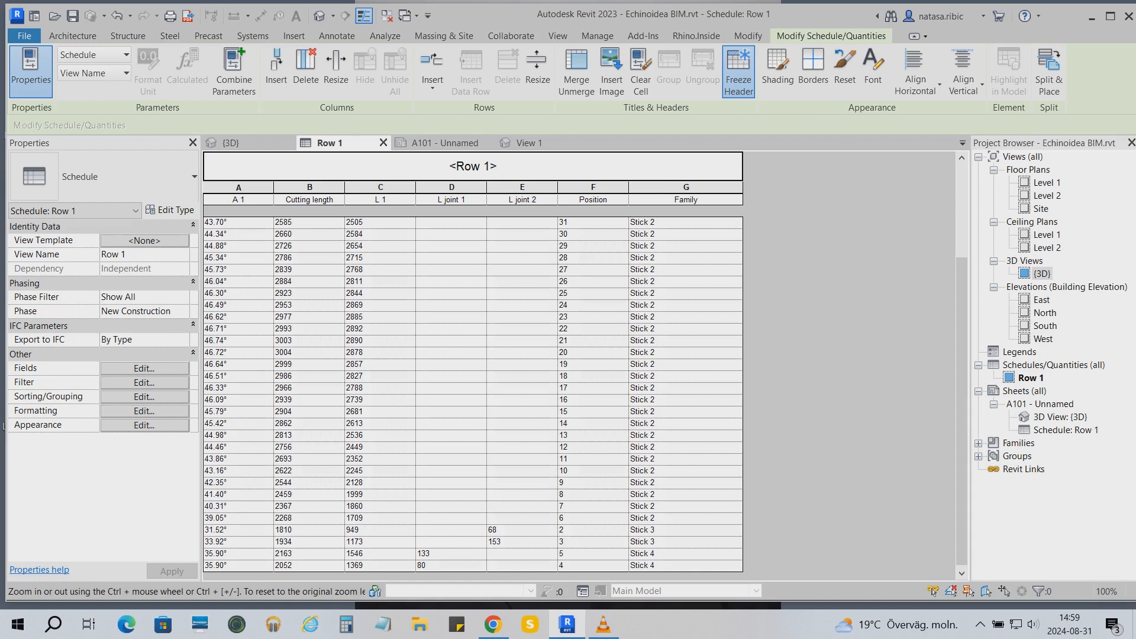
left_click(1019, 352)
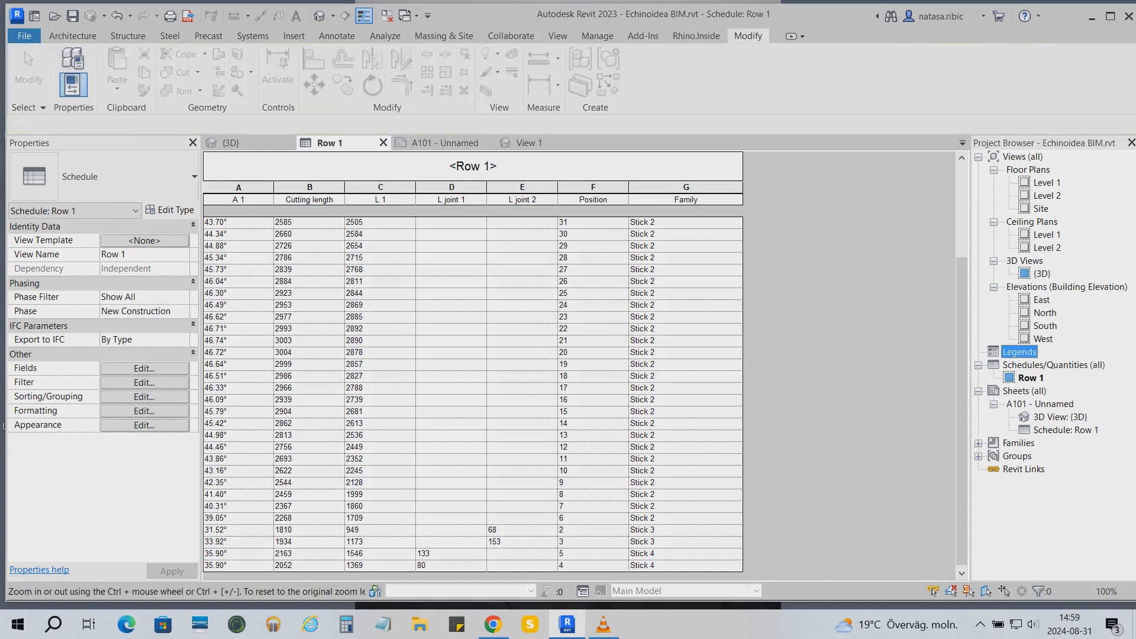
left_click(558, 36)
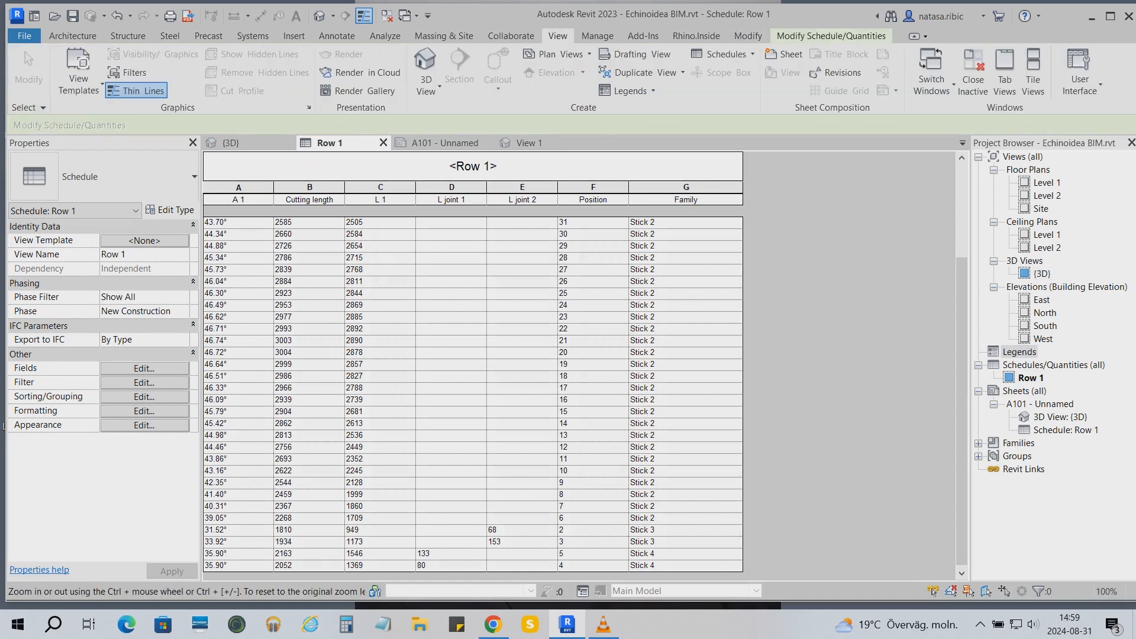
left_click(629, 91)
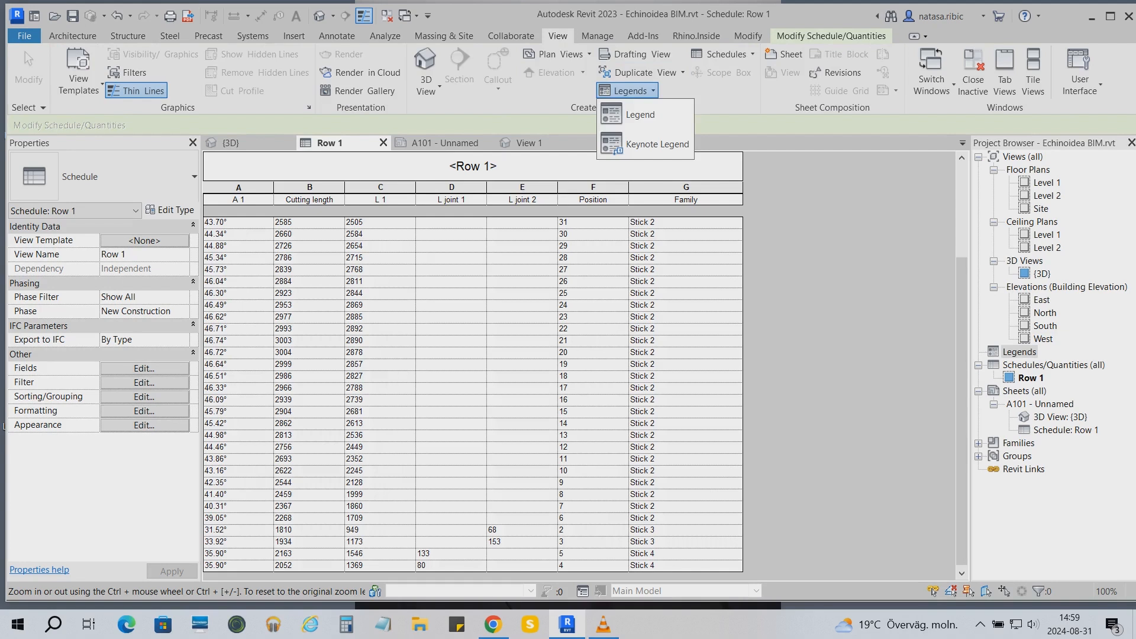
left_click(640, 115)
left_click(583, 347)
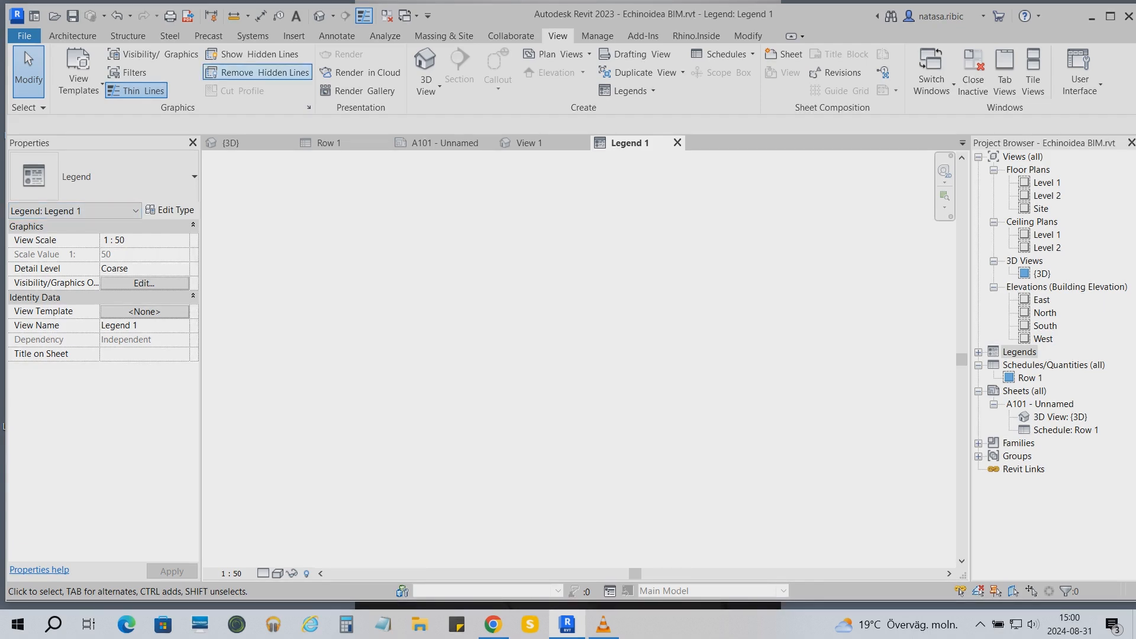
- Place the Stick 1 column family in the legend and set its view direction to Elevation : Front
left_click(293, 35)
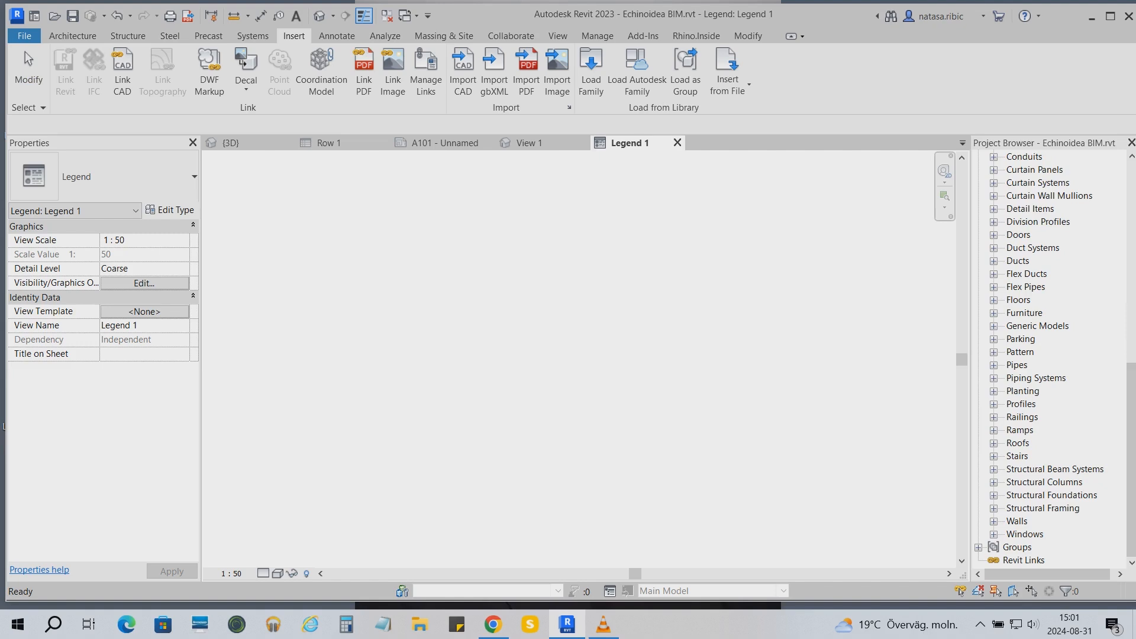
scroll(1055, 358, "up", 1)
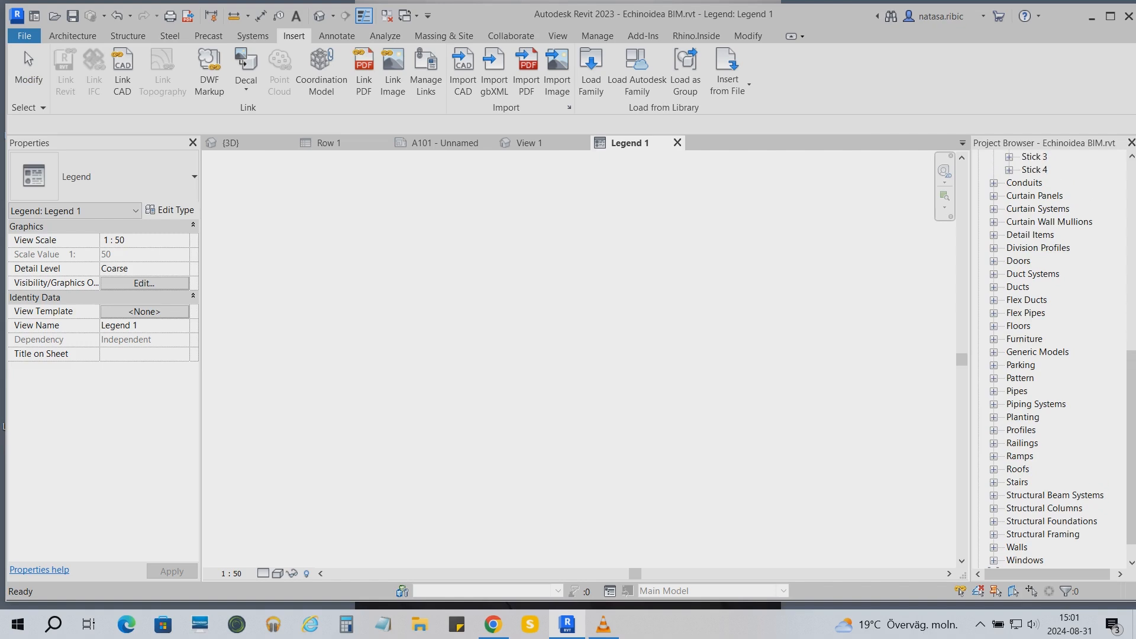
scroll(1054, 359, "up", 1)
double_click(1034, 169)
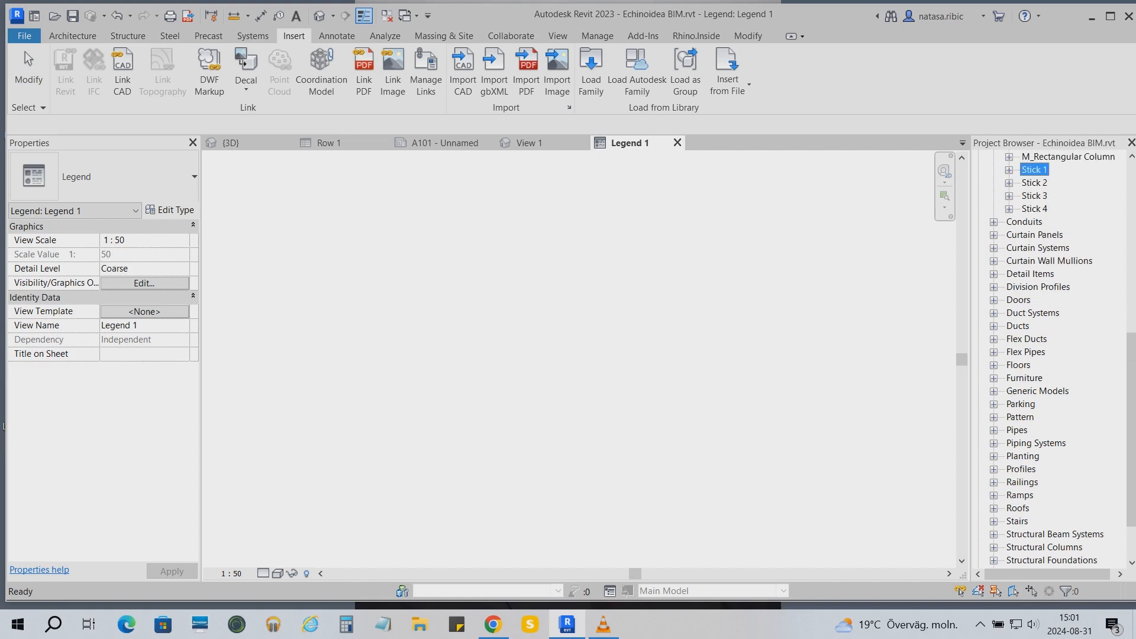
left_click_drag(1049, 182, 436, 330)
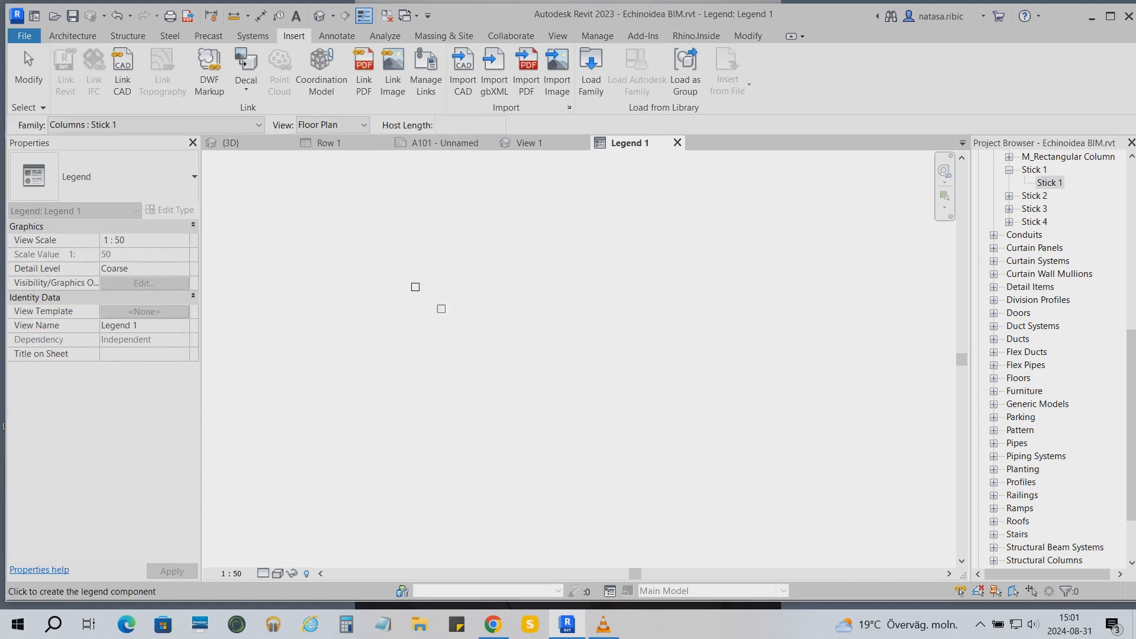
left_click(416, 287)
key("Escape")
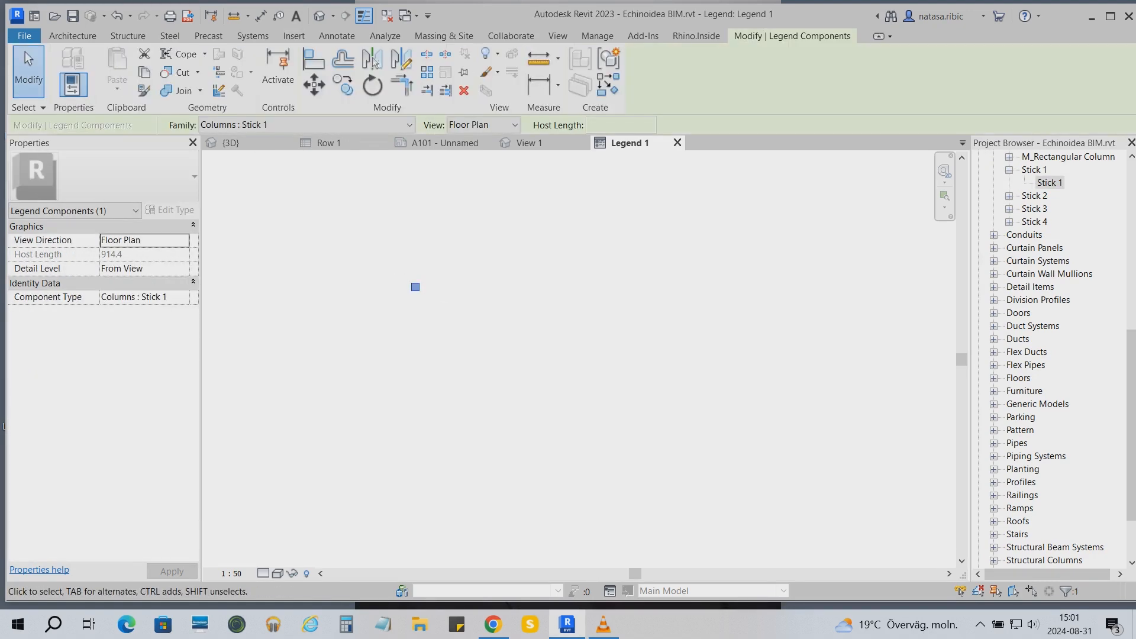
left_click(183, 240)
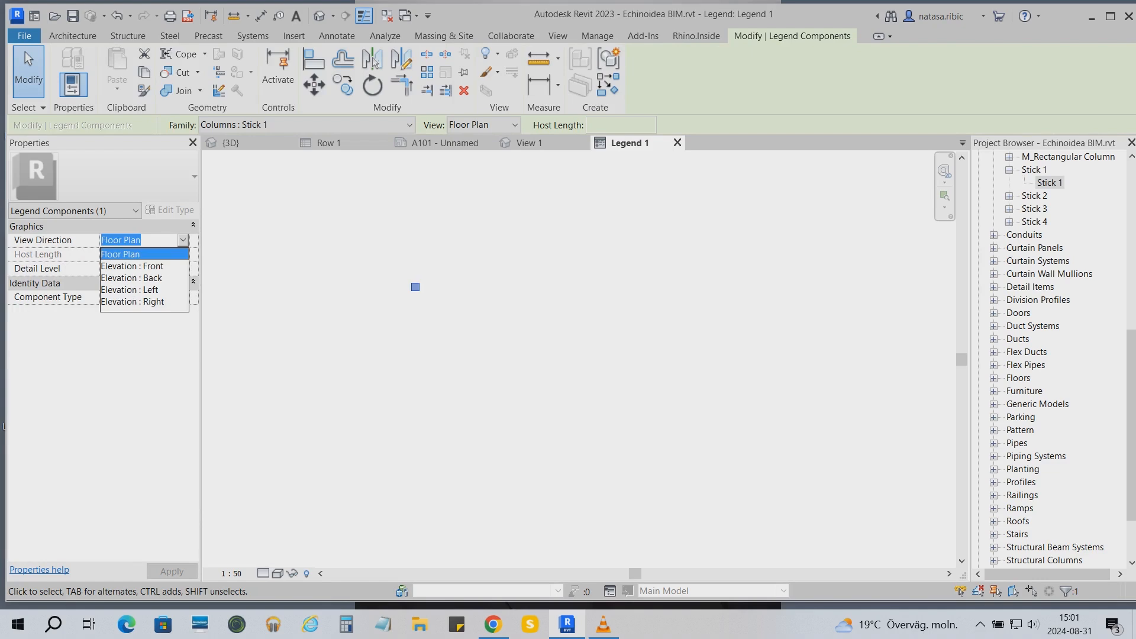
left_click(132, 266)
key("Escape")
- Place Stick 2 beside Stick 1 in the legend and set its view direction to Elevation : Back
left_click(1009, 196)
left_click_drag(1049, 209, 549, 375)
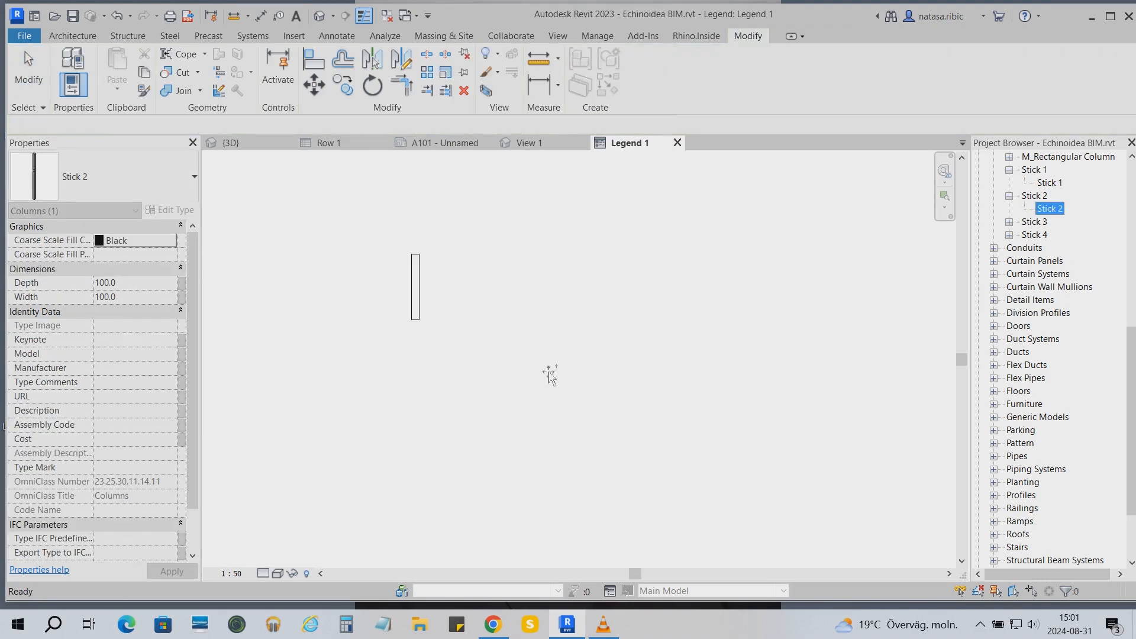
left_click_drag(481, 310, 514, 316)
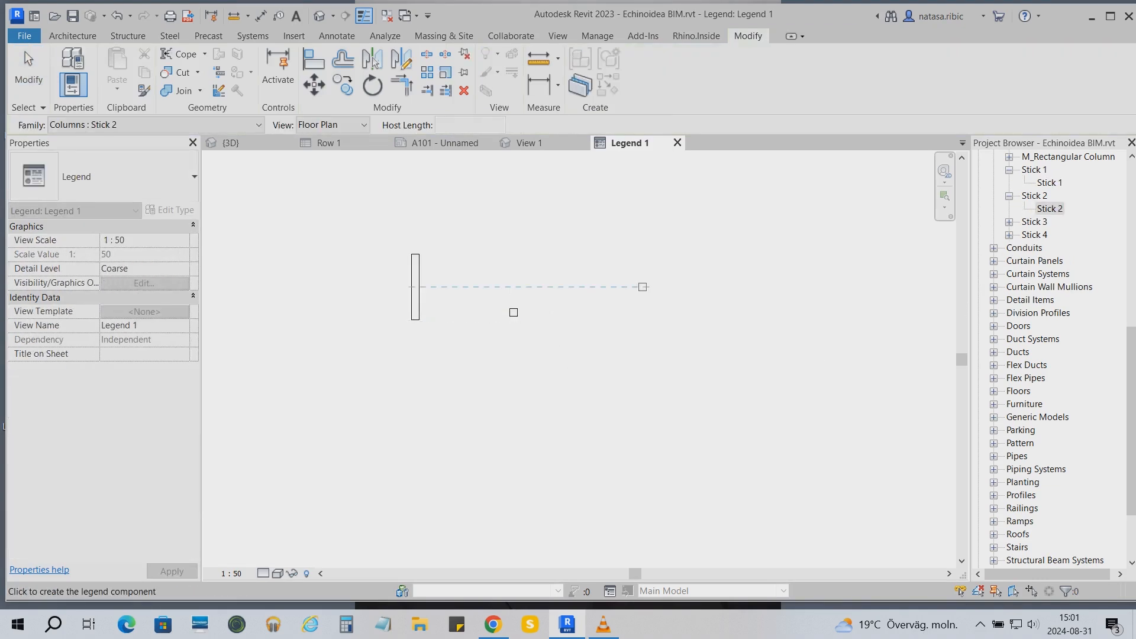
left_click(513, 312)
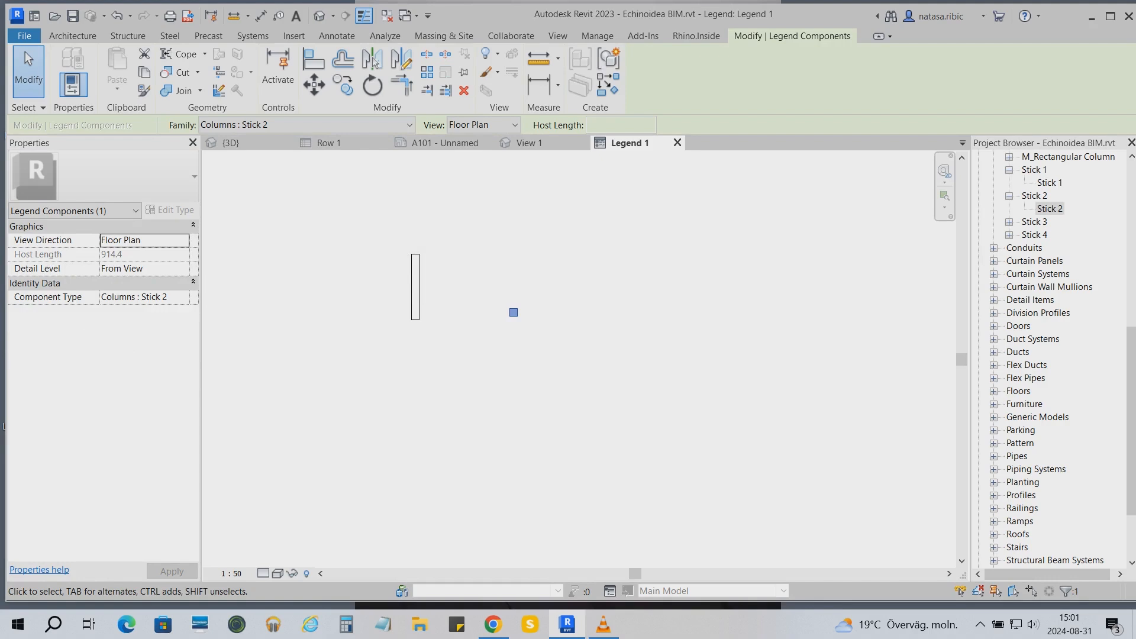
left_click(160, 240)
left_click(183, 240)
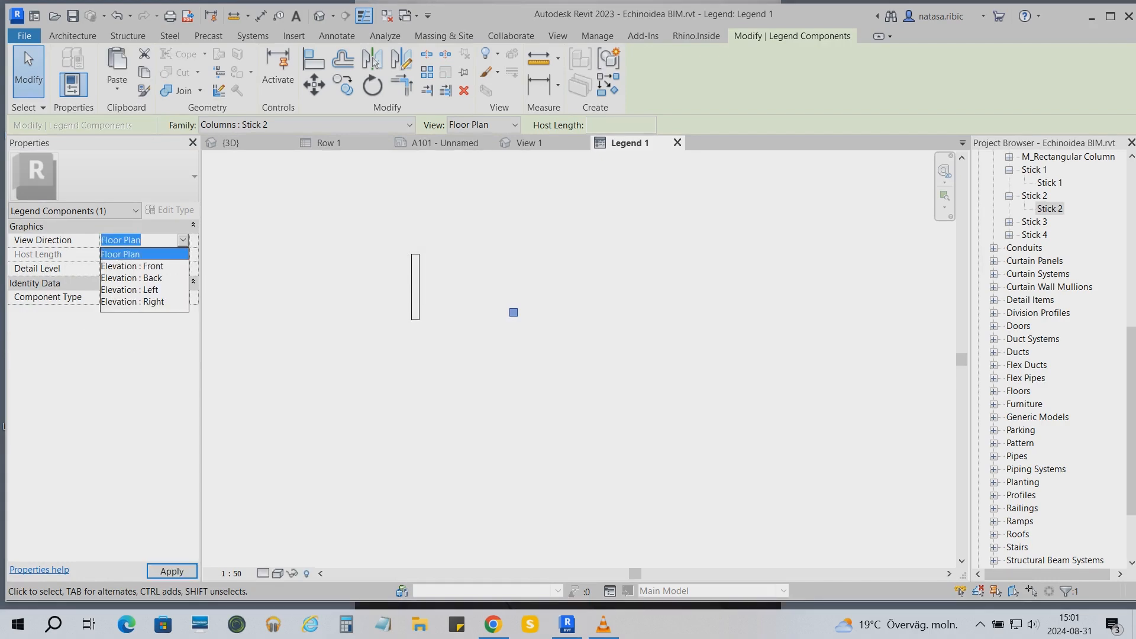
left_click(132, 279)
left_click(295, 331)
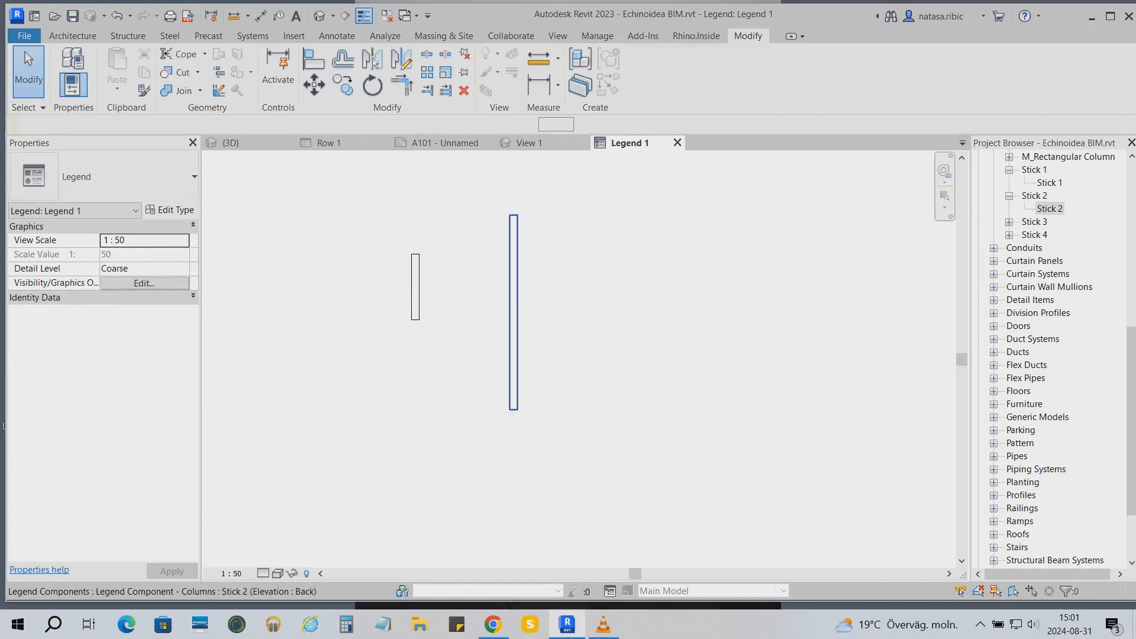
left_click(514, 312)
scroll(514, 312, "up", 5)
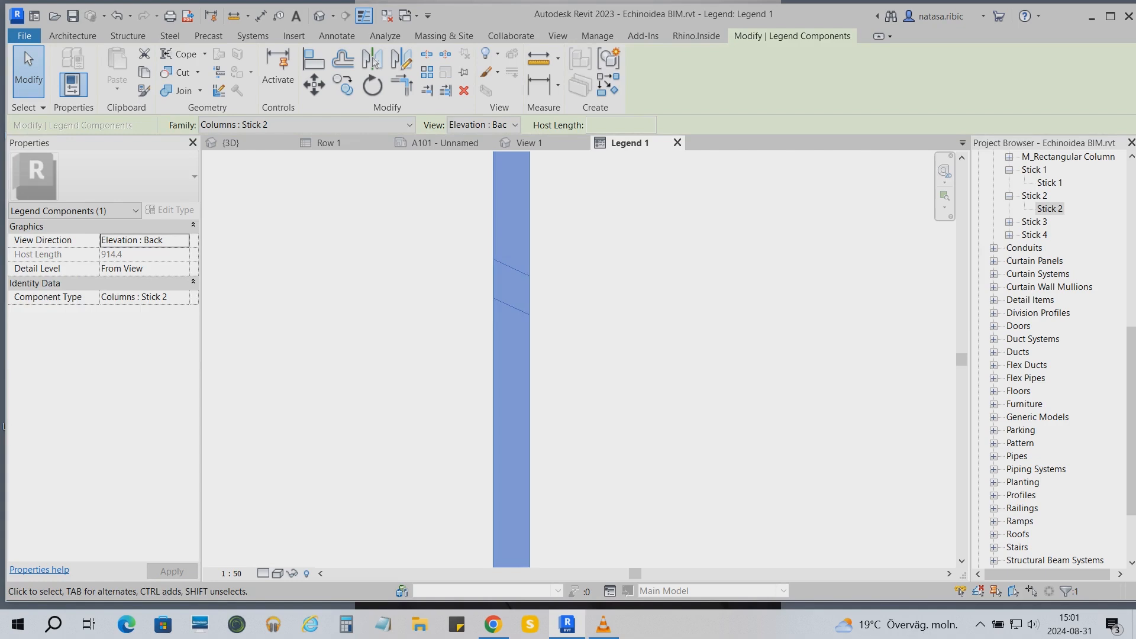
scroll(503, 282, "down", 4)
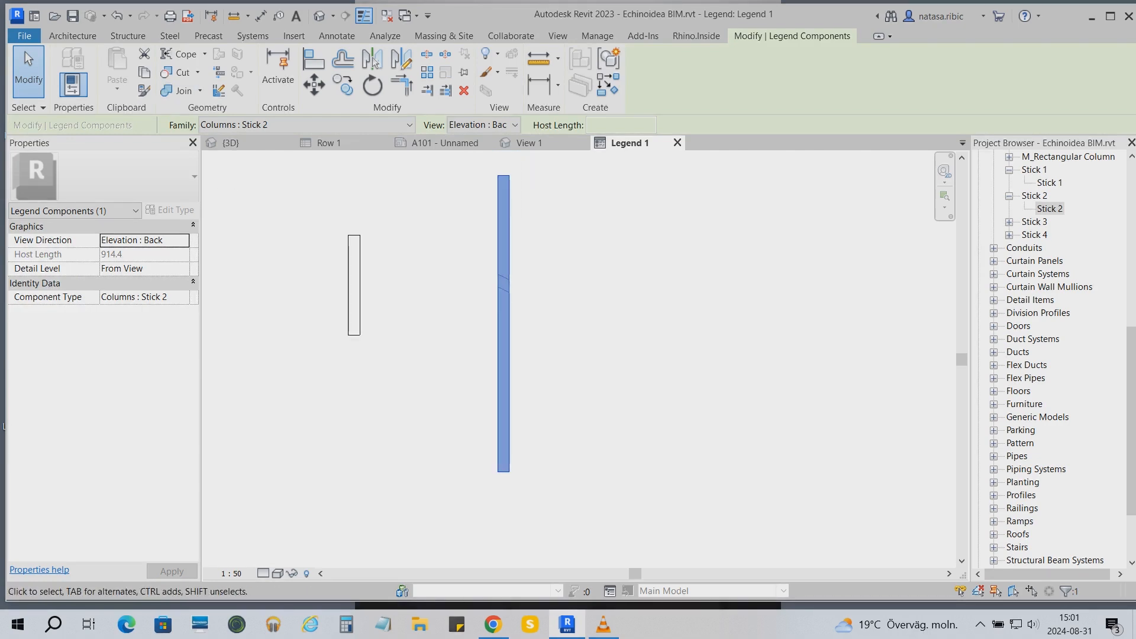
key("Escape")
- Place Stick 3 beside Stick 2 in the legend and set its view direction to Elevation : Back
left_click(1008, 222)
left_click_drag(1050, 235, 630, 392)
left_click(631, 391)
scroll(630, 392, "up", 2)
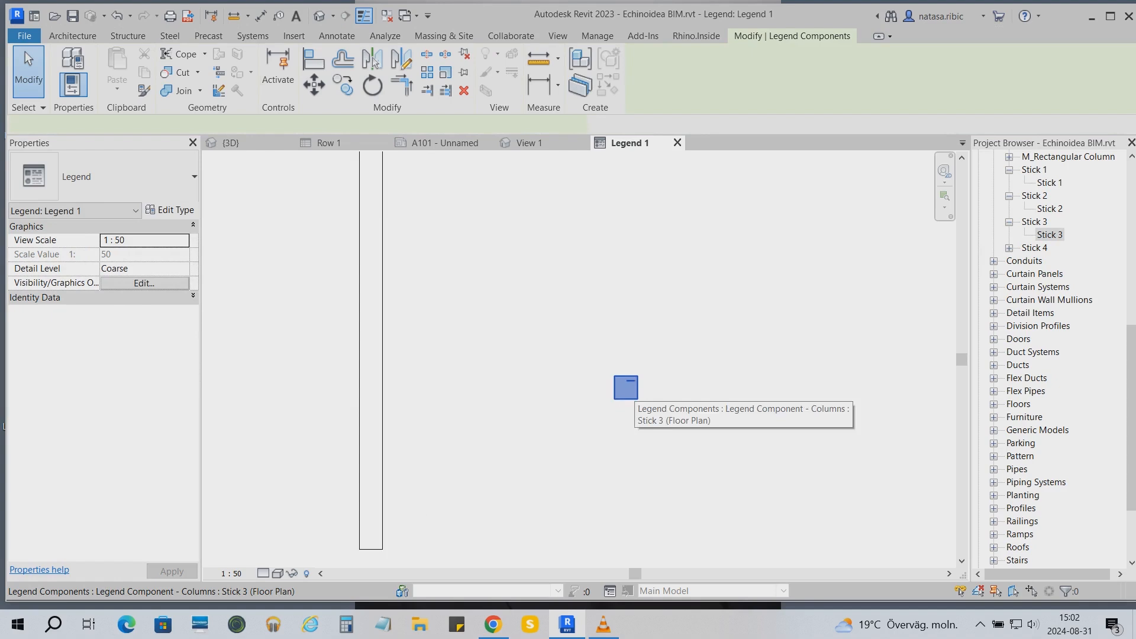
left_click(144, 240)
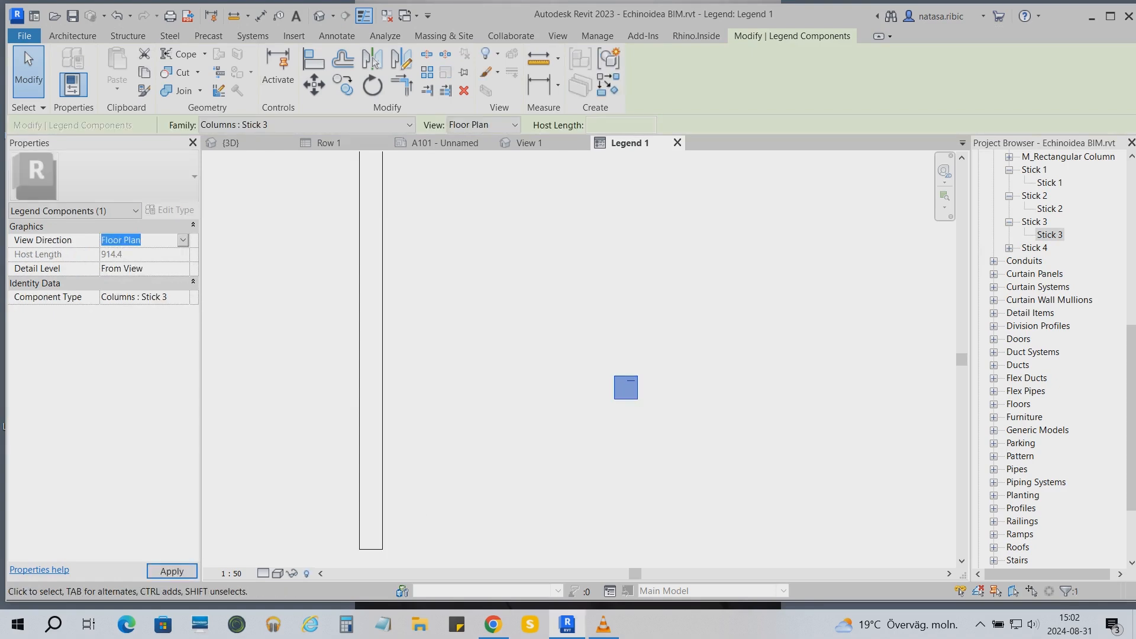
left_click(183, 240)
left_click(131, 278)
scroll(475, 339, "down", 2)
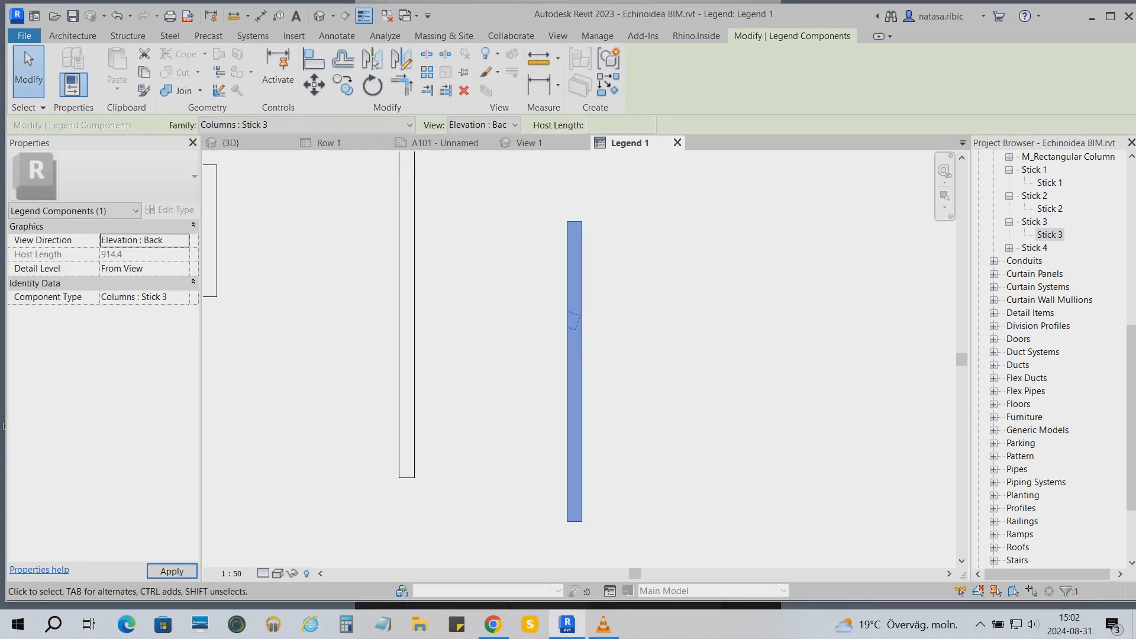
- Change the view direction of the Stick 2 legend component to Elevation : Front
left_click(430, 267)
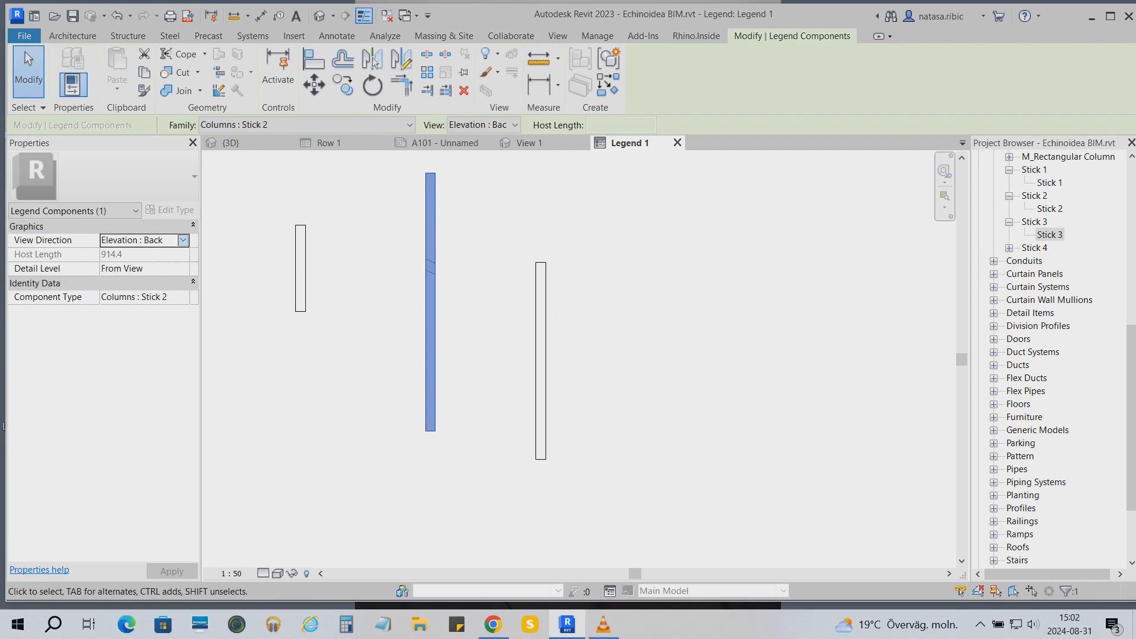
left_click(183, 240)
left_click(132, 266)
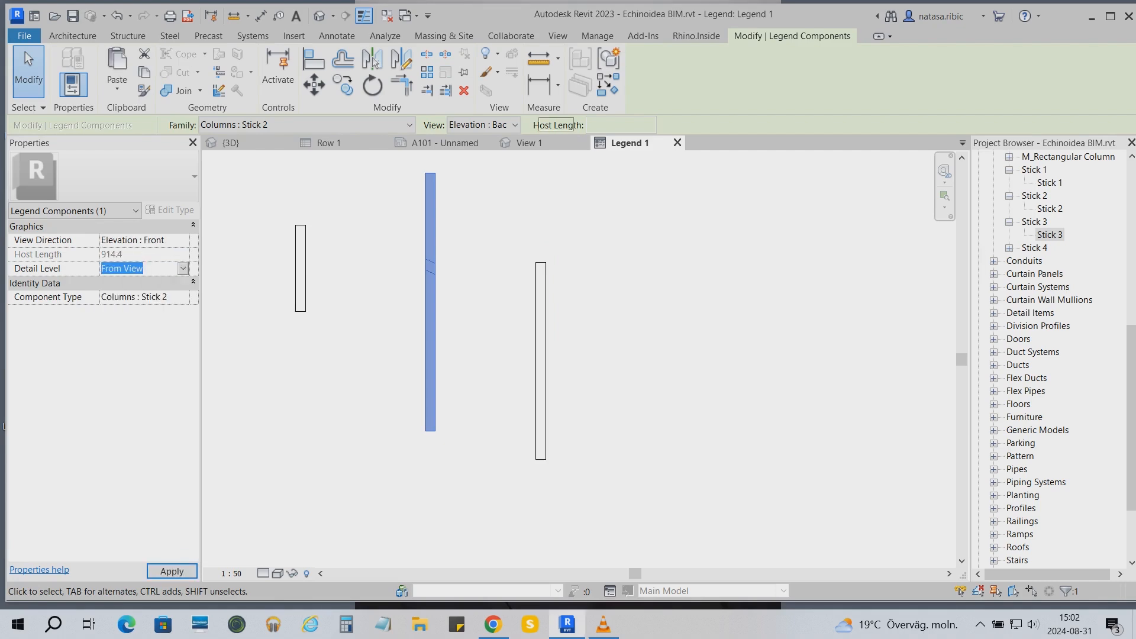
key("Escape")
key("Escape")
- Set Stick 3's view direction to Elevation : Front, and align the bases of Stick 3 and Stick 1 with Stick 2
left_click(540, 327)
left_click_drag(540, 327, 486, 299)
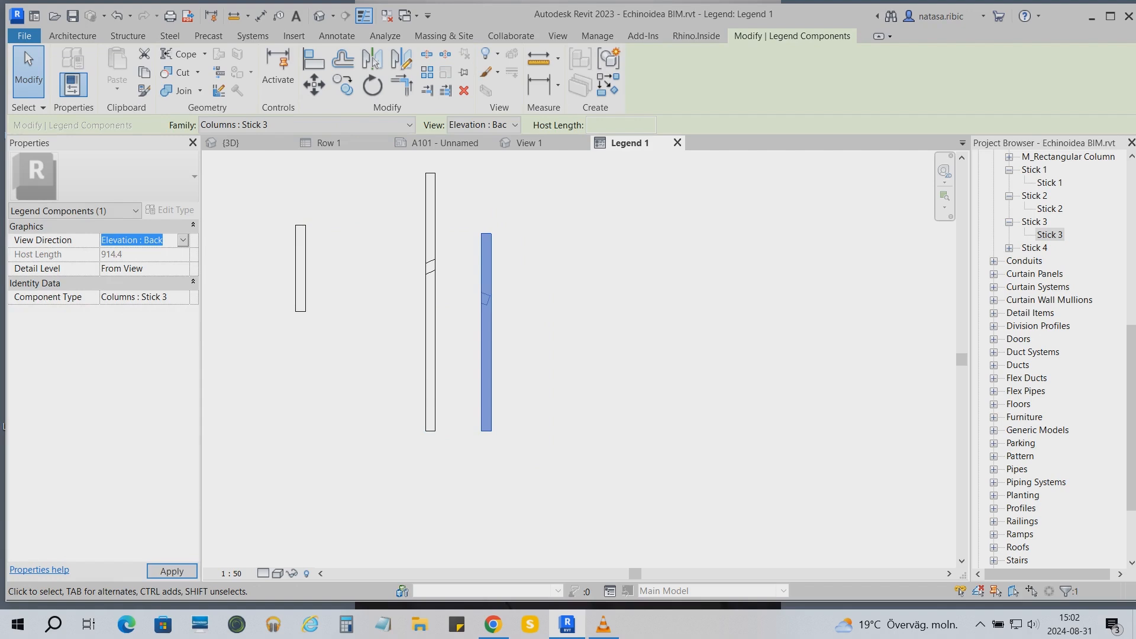
left_click(183, 240)
left_click(140, 265)
mouse_move(486, 325)
left_mouse_down()
mouse_move(513, 315)
mouse_move(507, 326)
left_mouse_up()
left_click_drag(300, 266, 394, 386)
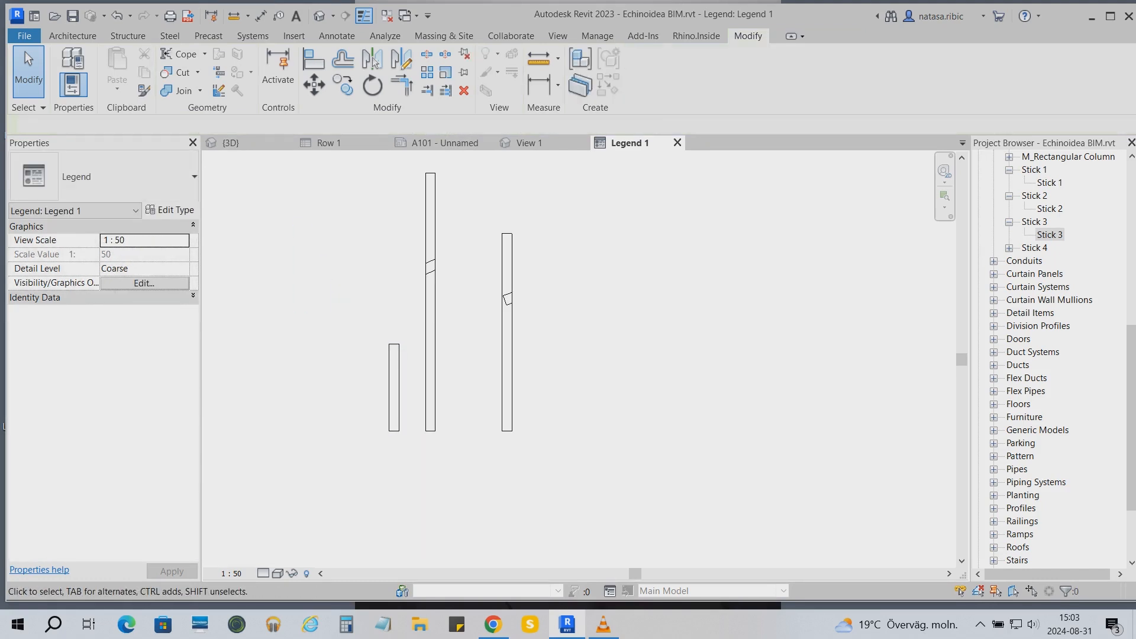
- Place Stick 4 as a front elevation beside Stick 3, aligned at the base, and shift Stick 1 farther from Stick 2
left_click(1009, 248)
left_click_drag(1049, 261, 581, 341)
left_click(581, 422)
left_click(183, 240)
left_click(136, 260)
left_click_drag(394, 387, 375, 388)
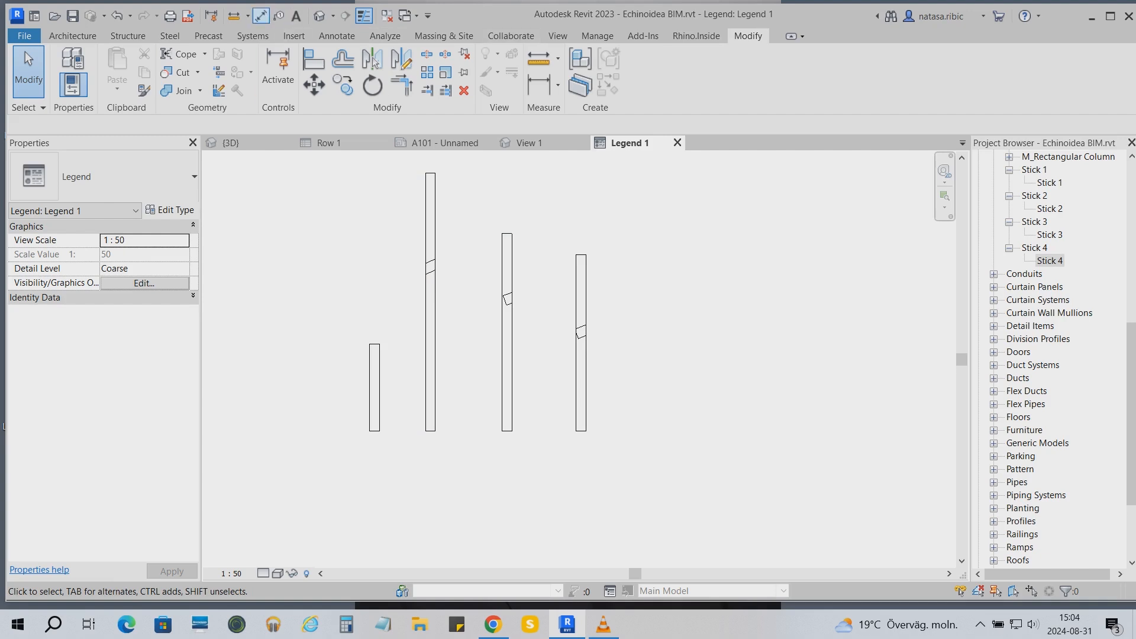
left_click(260, 16)
scroll(592, 331, "up", 3)
scroll(588, 320, "up", 2)
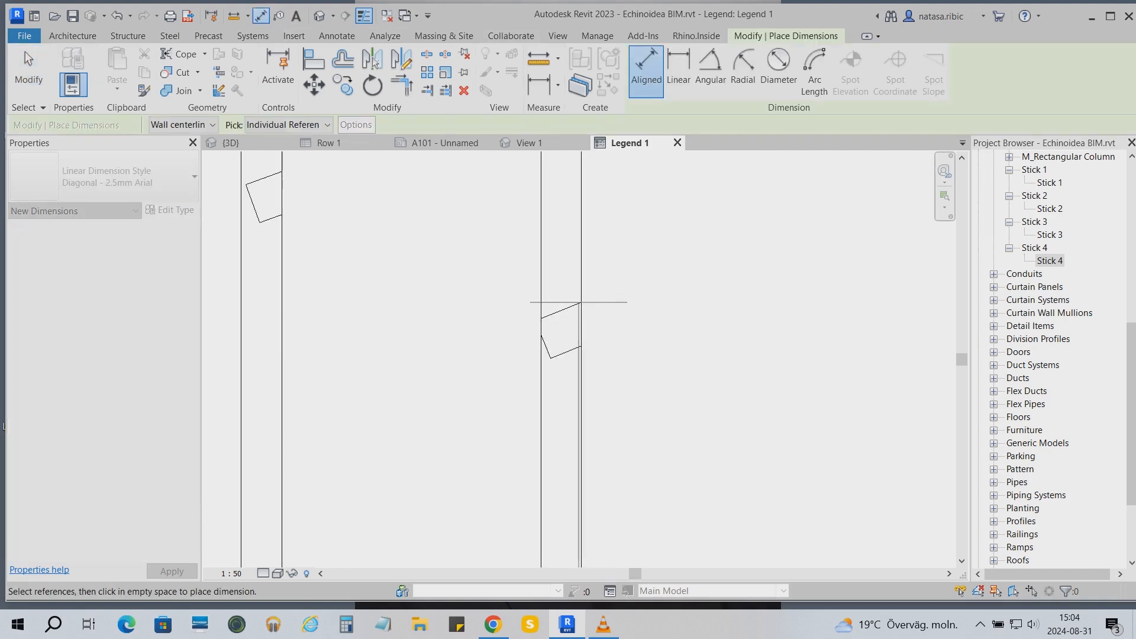
scroll(581, 301, "up", 2)
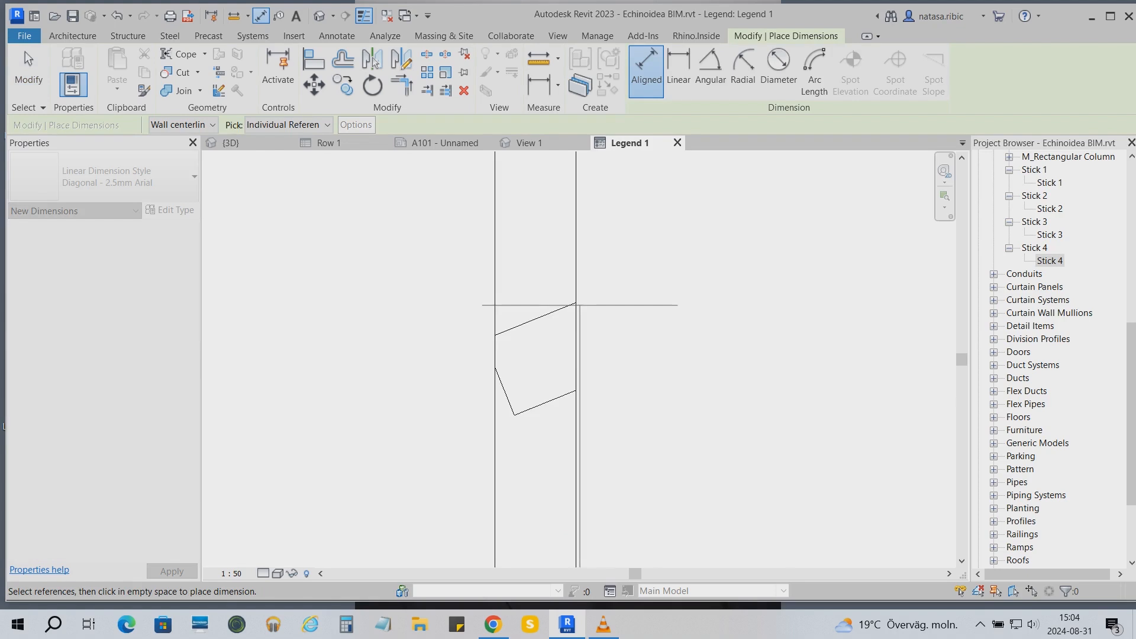
scroll(577, 302, "down", 10)
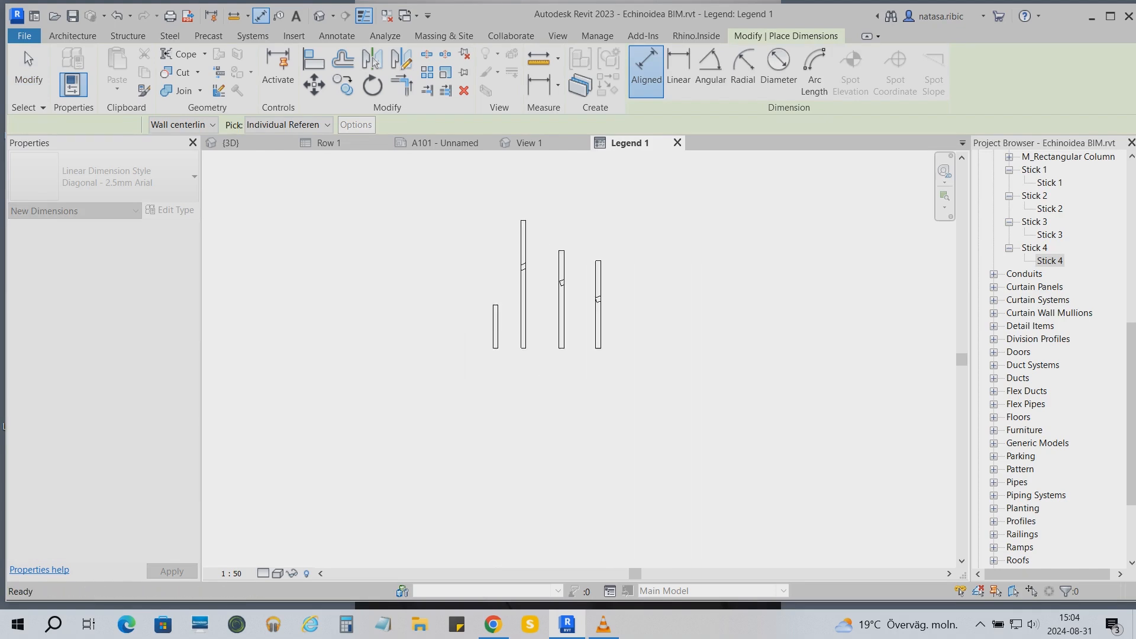
key("Escape")
- Set the view direction of the Stick 4 legend component to Elevation : Back
scroll(591, 284, "up", 3)
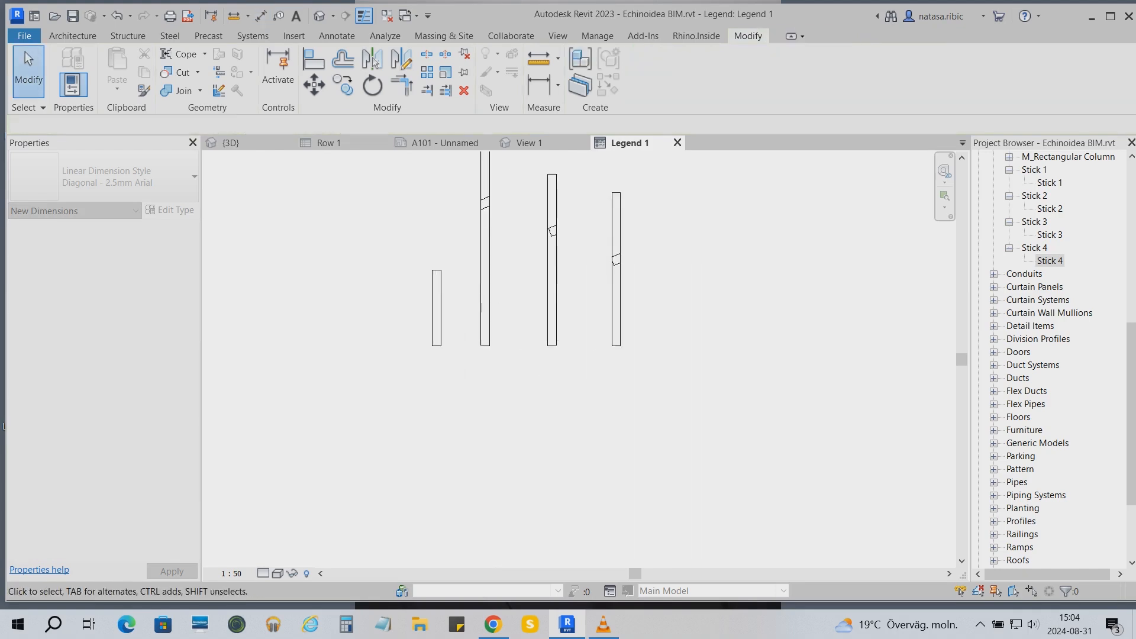
left_click(596, 286)
left_click(183, 240)
left_click(139, 276)
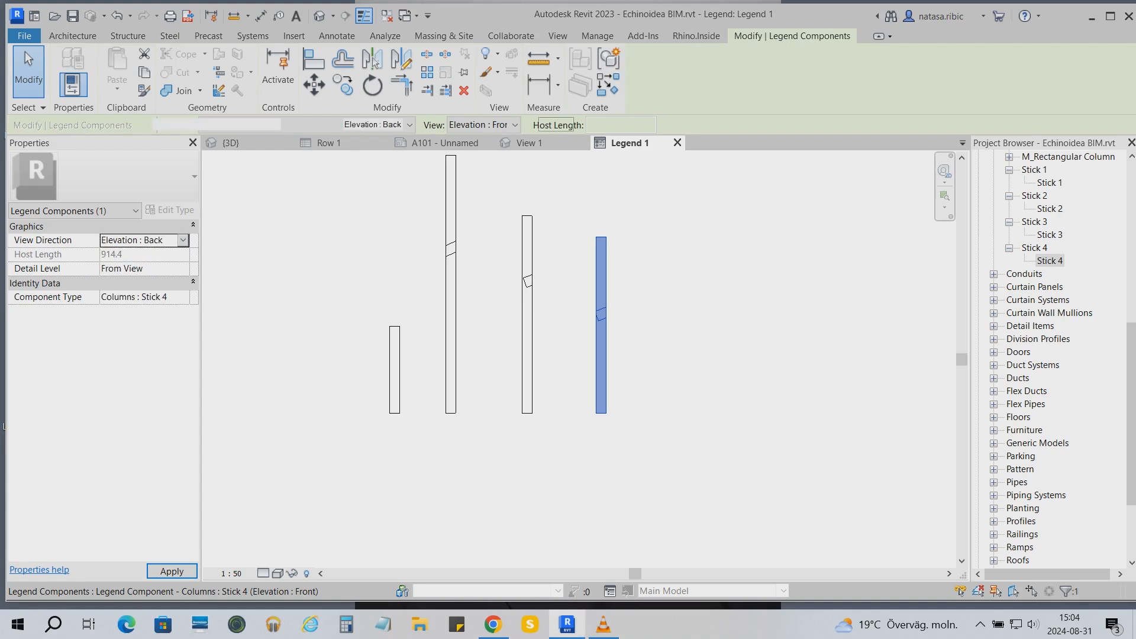
left_click(658, 379)
scroll(658, 378, "up", 3)
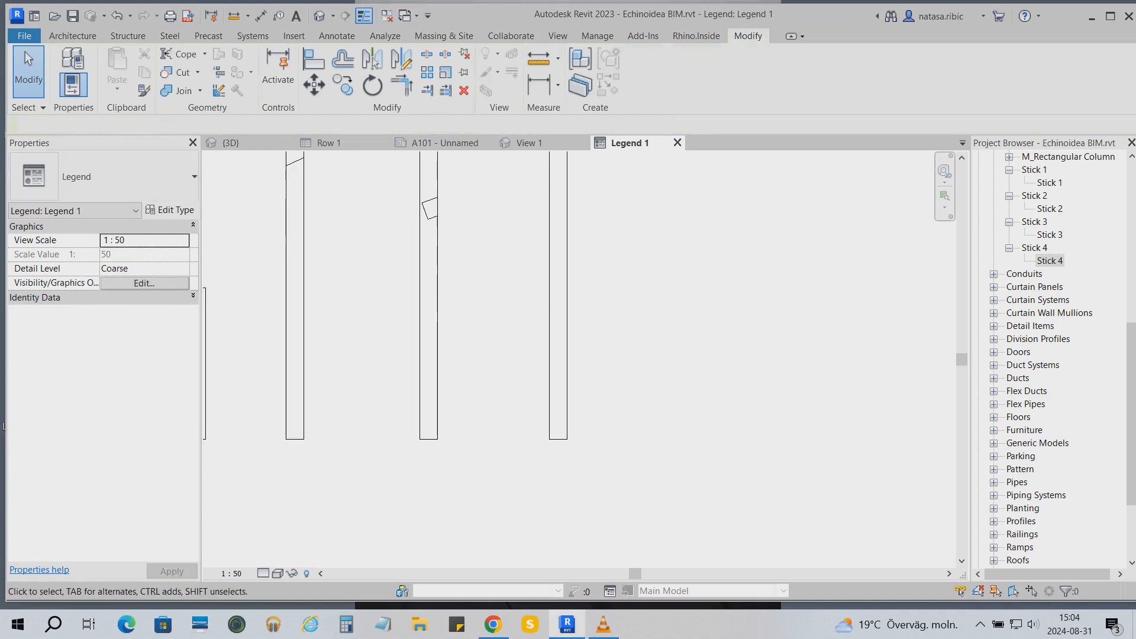
- Set the legend's visual style to Wireframe
key("t")
key("l")
left_click(277, 573)
left_click(310, 499)
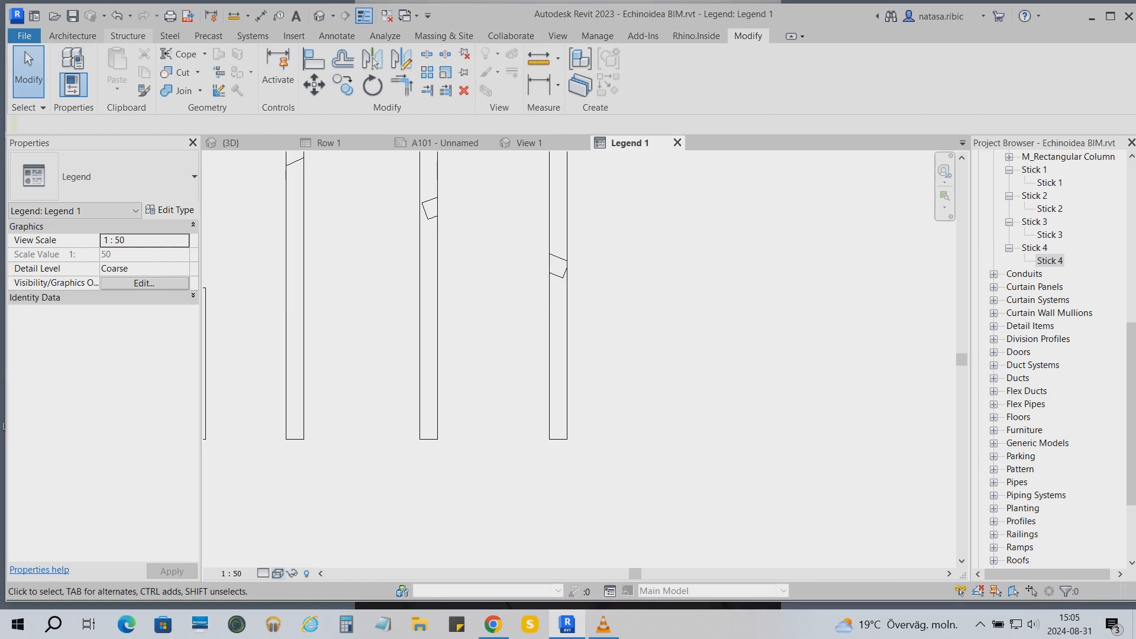
- Trace Stick 4's notch with thin detail lines: the upper slanted edge, the lower slanted edge and the short end edge
left_click(72, 36)
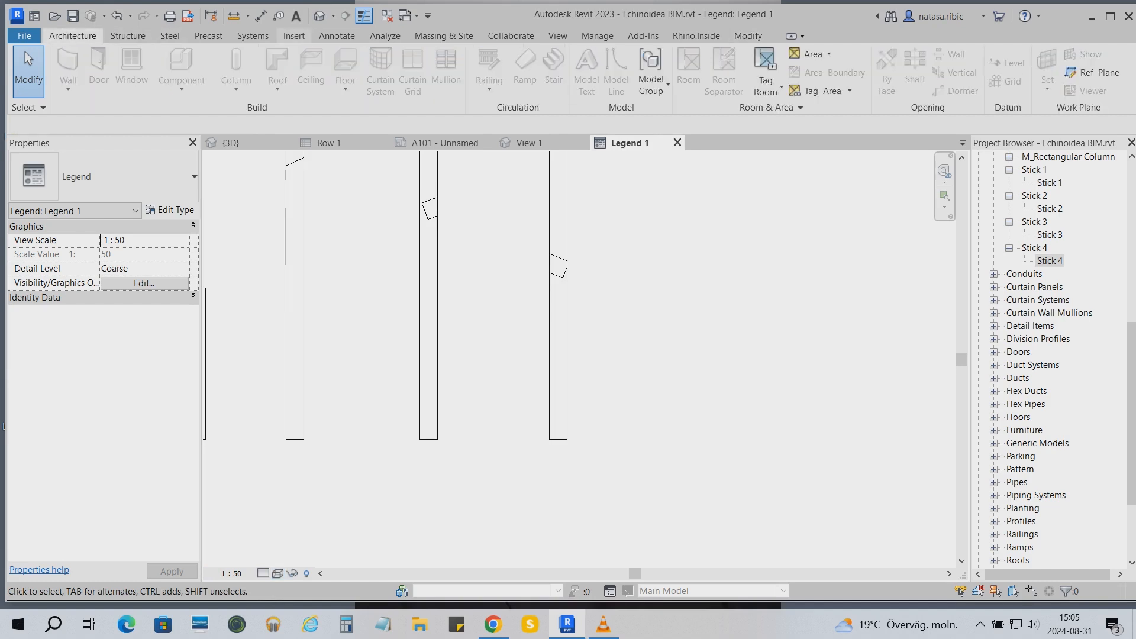
left_click(336, 37)
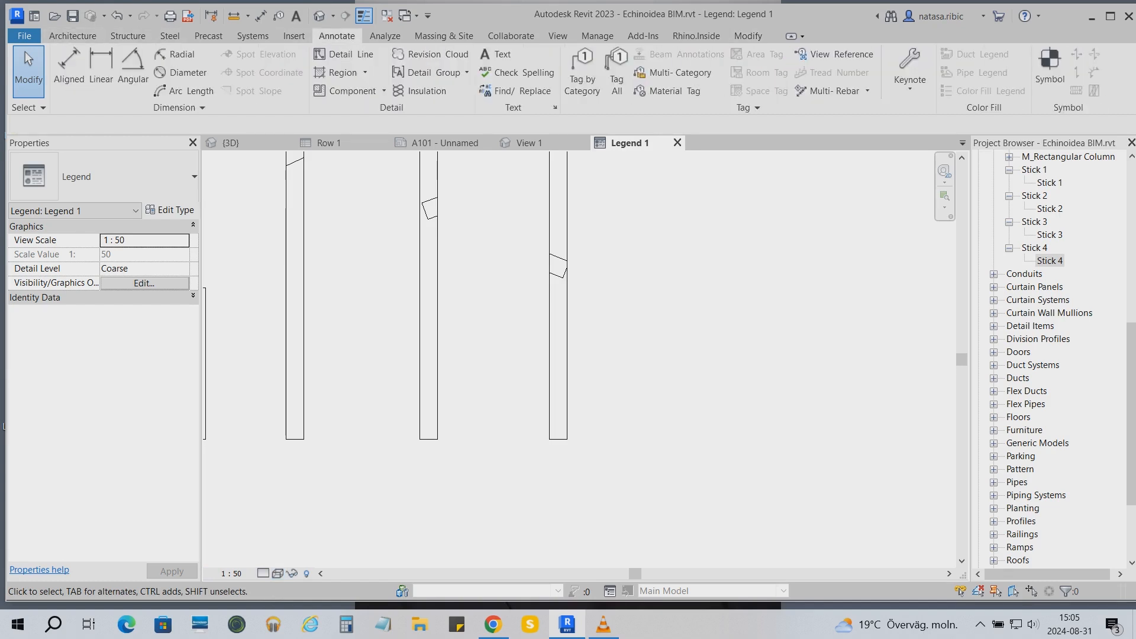
left_click(344, 54)
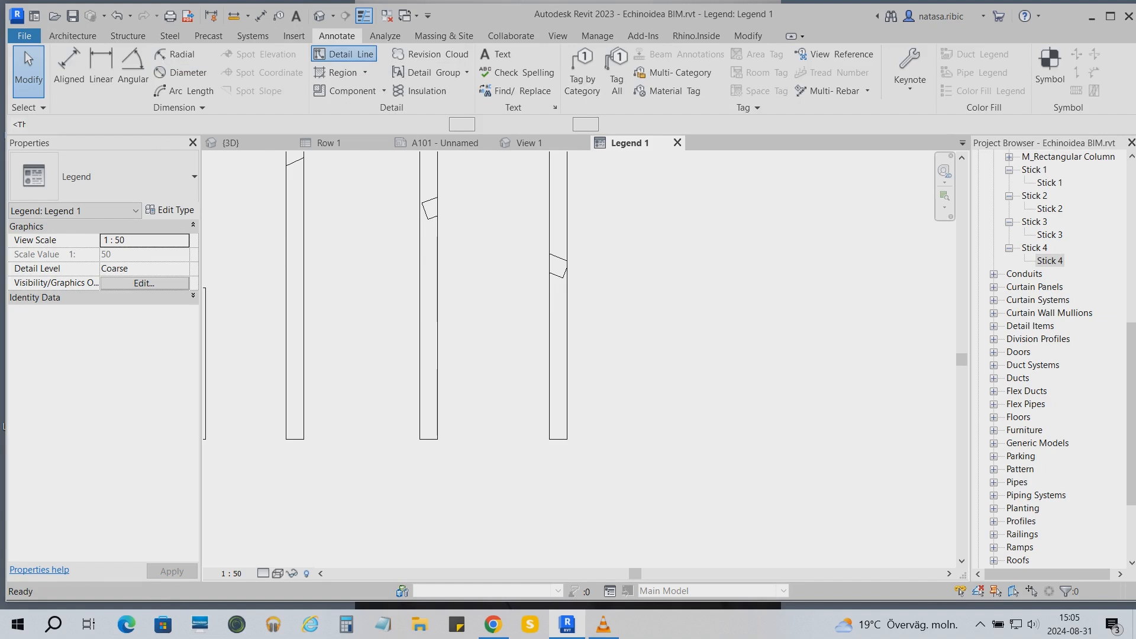
left_click(343, 58)
scroll(583, 264, "up", 5)
left_click(336, 36)
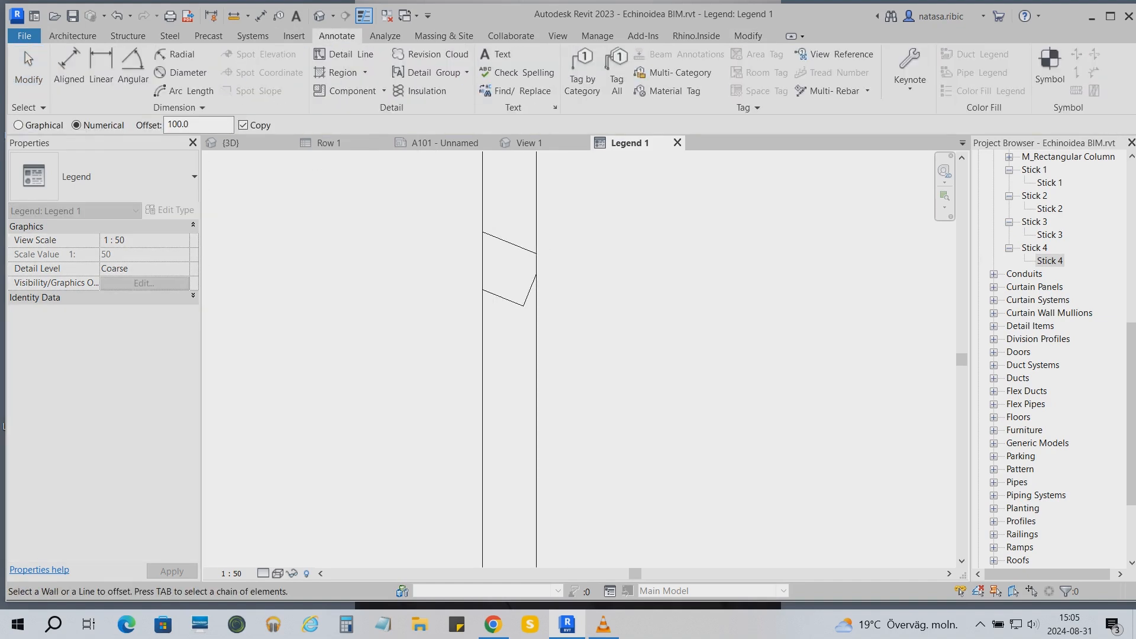
left_click(349, 54)
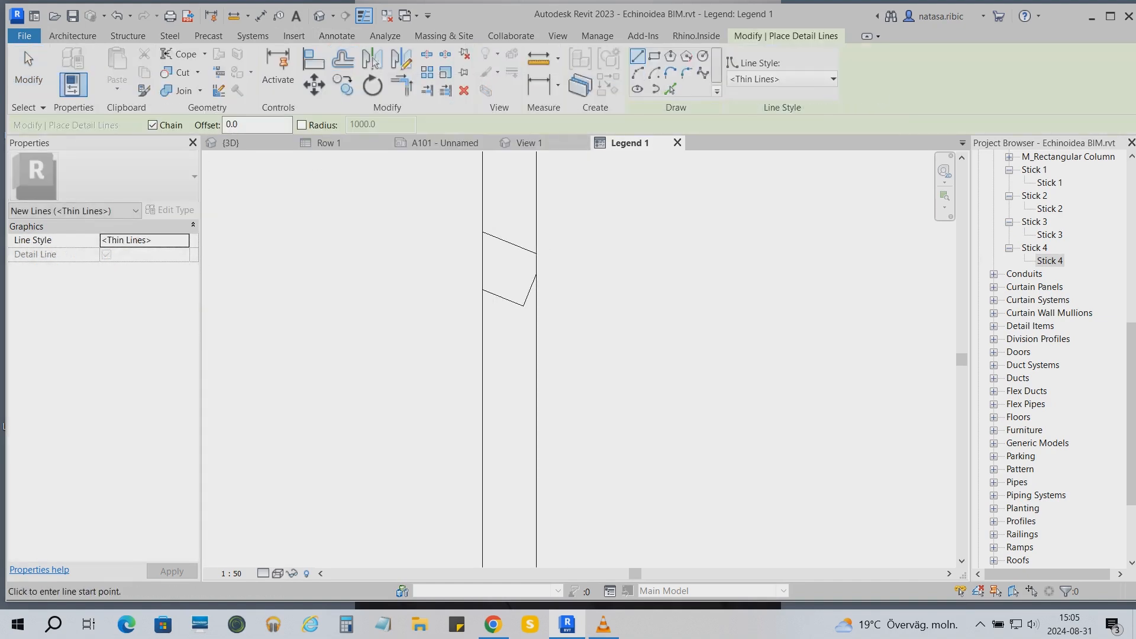
left_click(483, 232)
left_click(536, 254)
key("Escape")
left_click(483, 289)
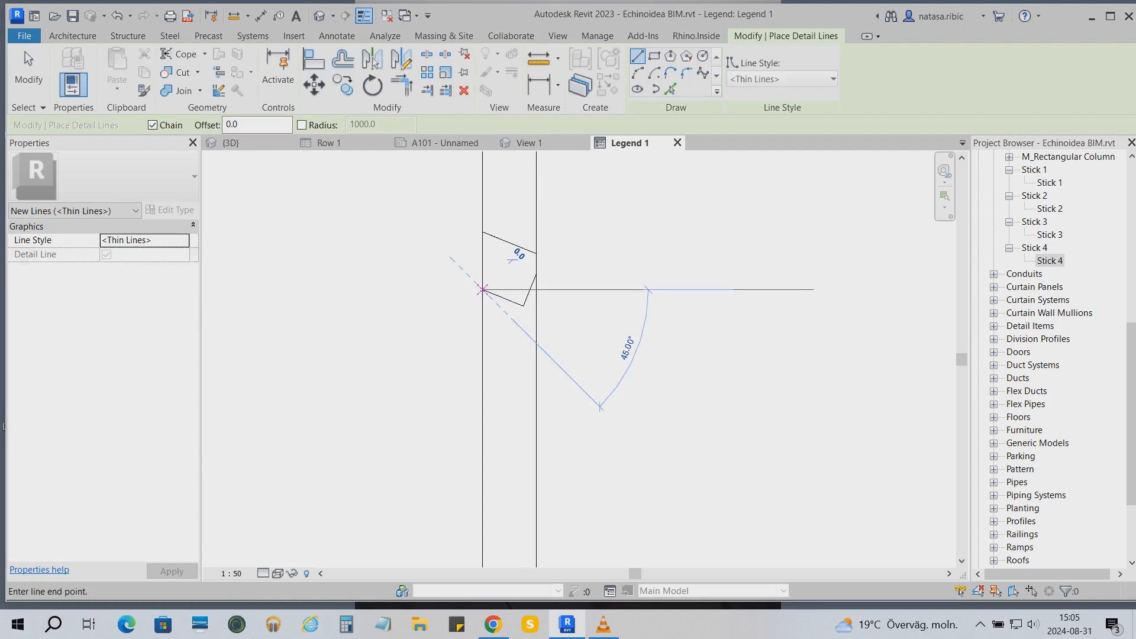
left_click(523, 306)
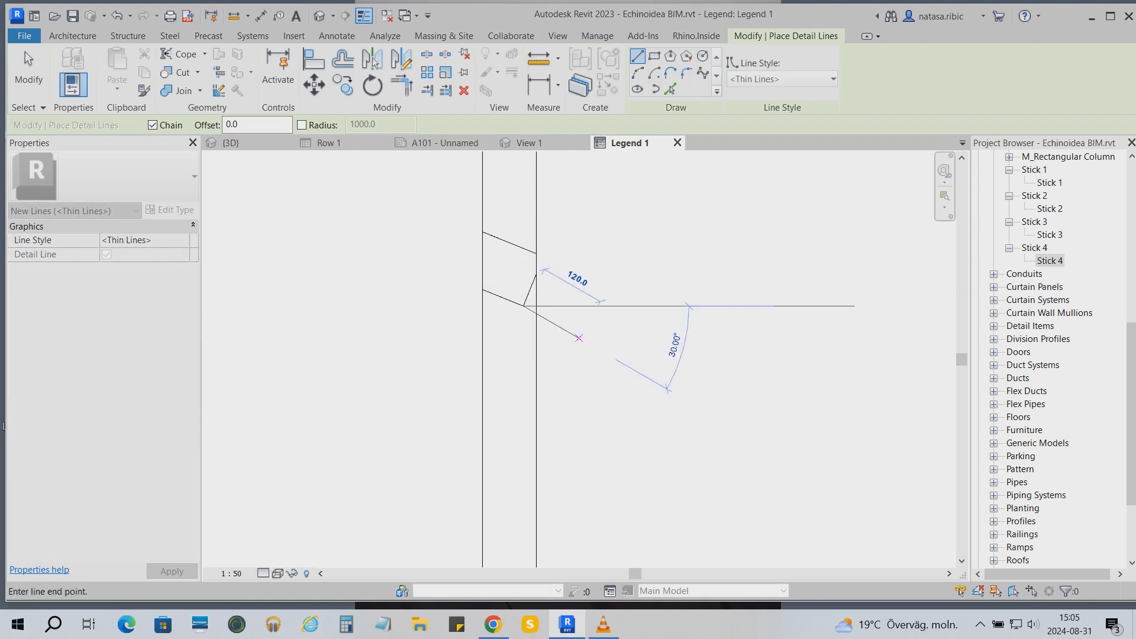
left_click(536, 275)
key("o")
key("f")
key("Escape")
- Mirror the traced notch lines about Stick 4's long edge and move the mirrored lines 100 mm back onto the stick
left_click_drag(444, 203, 559, 339)
left_click(373, 60)
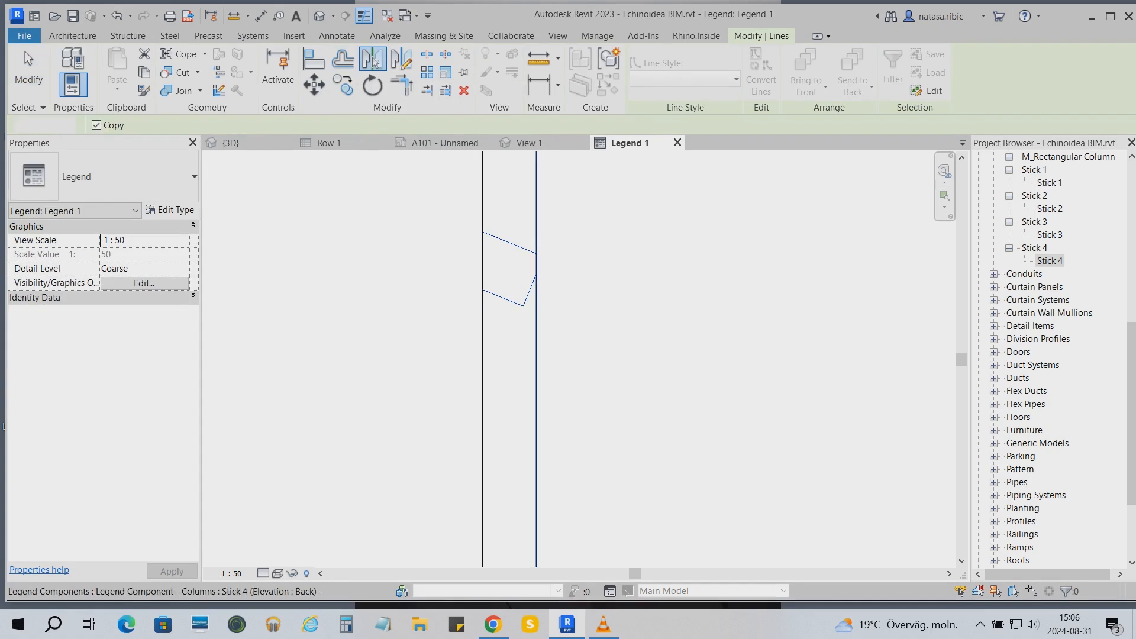
left_click(537, 355)
left_click_drag(651, 364, 541, 223)
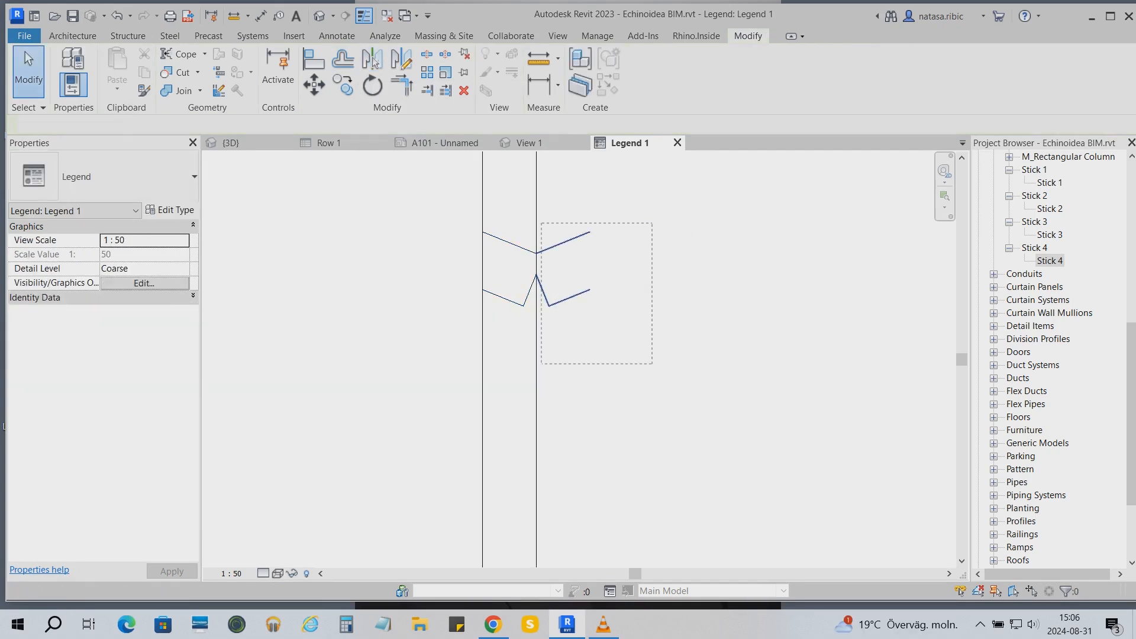
key("m")
key("v")
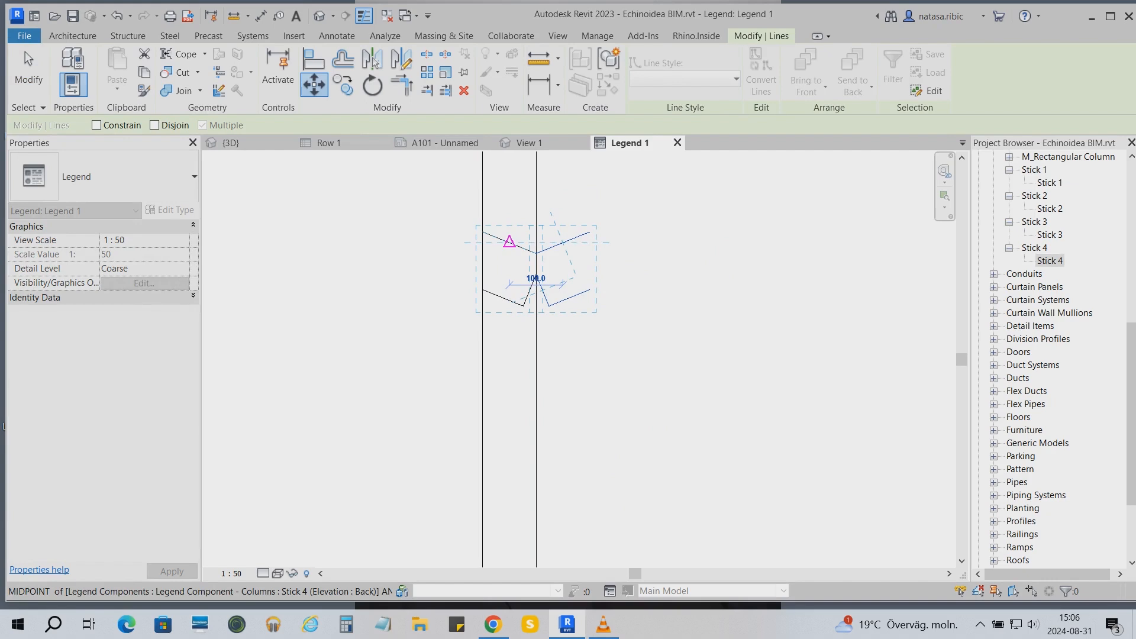
left_click(510, 241)
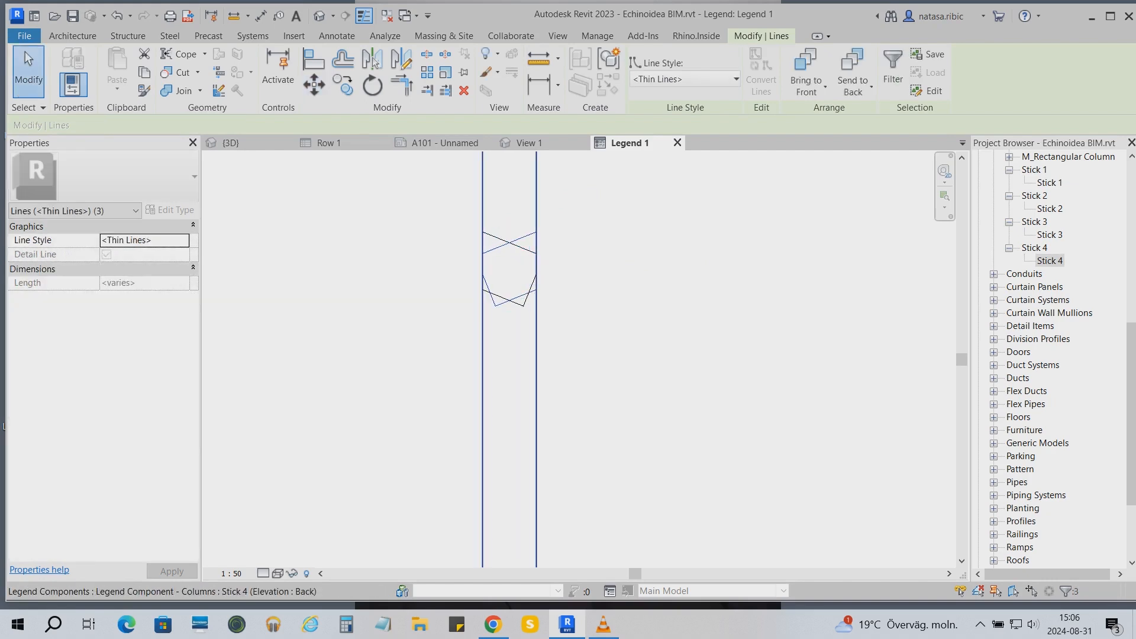
- Set the legend's visual style to Shaded
left_click(482, 384)
left_click(277, 573)
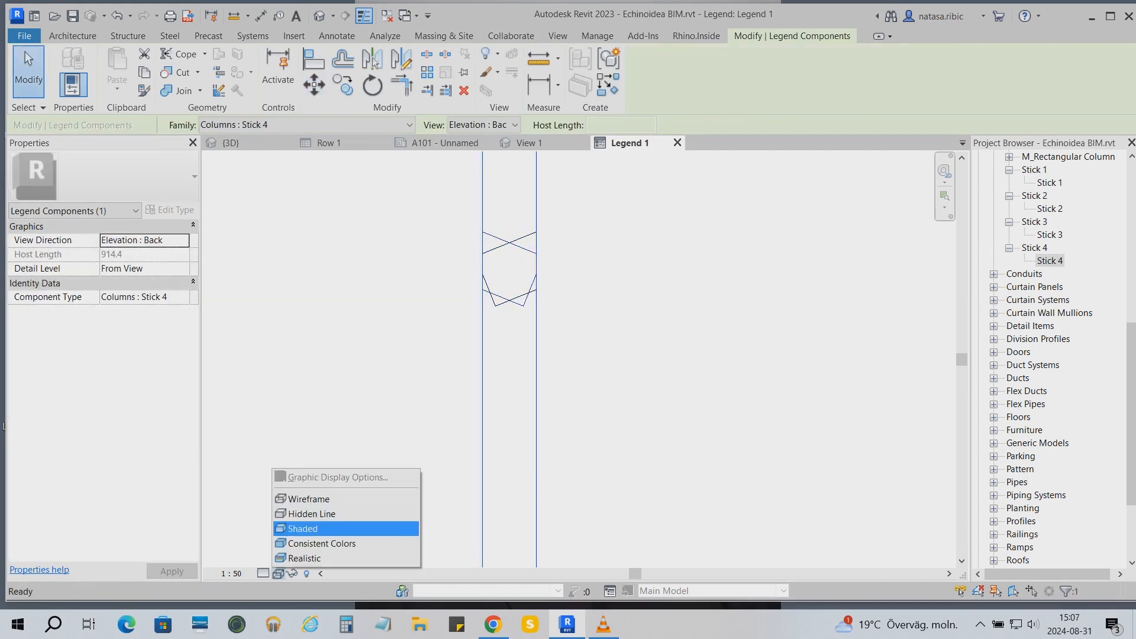
left_click(314, 529)
left_click(559, 277)
scroll(559, 276, "down", 4)
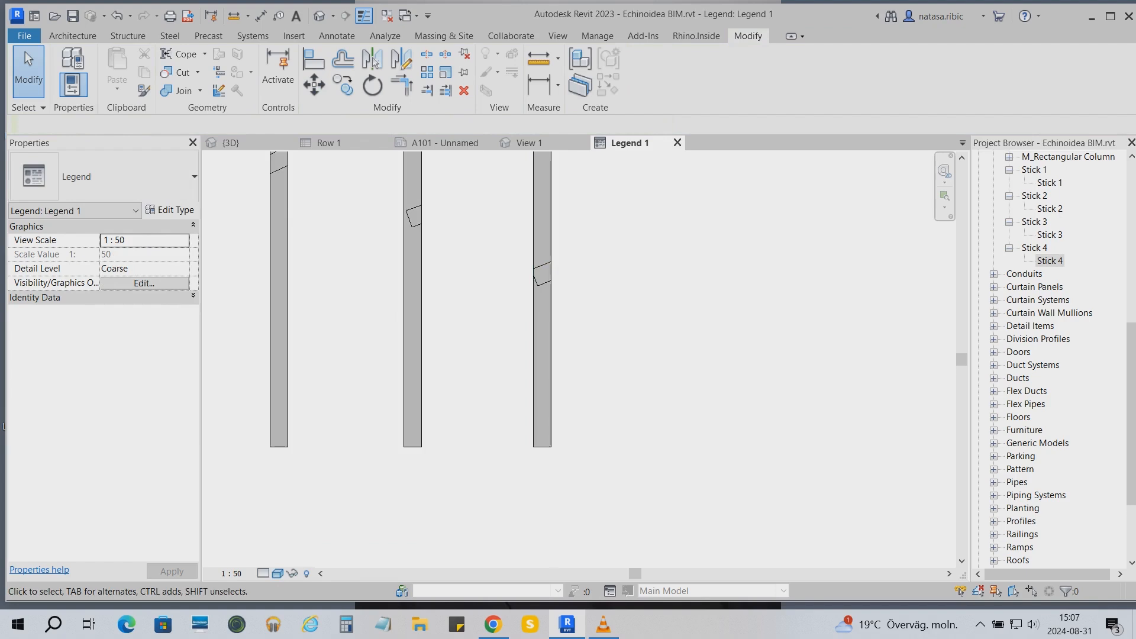
- Add an aligned dimension beside Stick 4 from its base to the upper corner of the notch lines
scroll(512, 296, "up", 2)
scroll(666, 316, "down", 3)
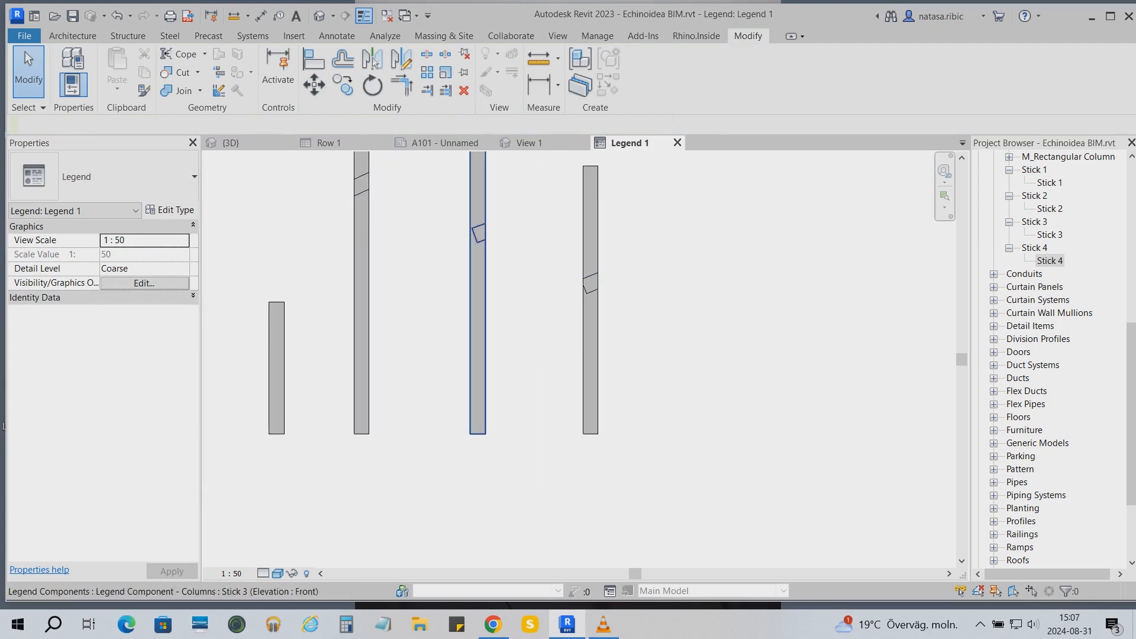
scroll(675, 284, "up", 2)
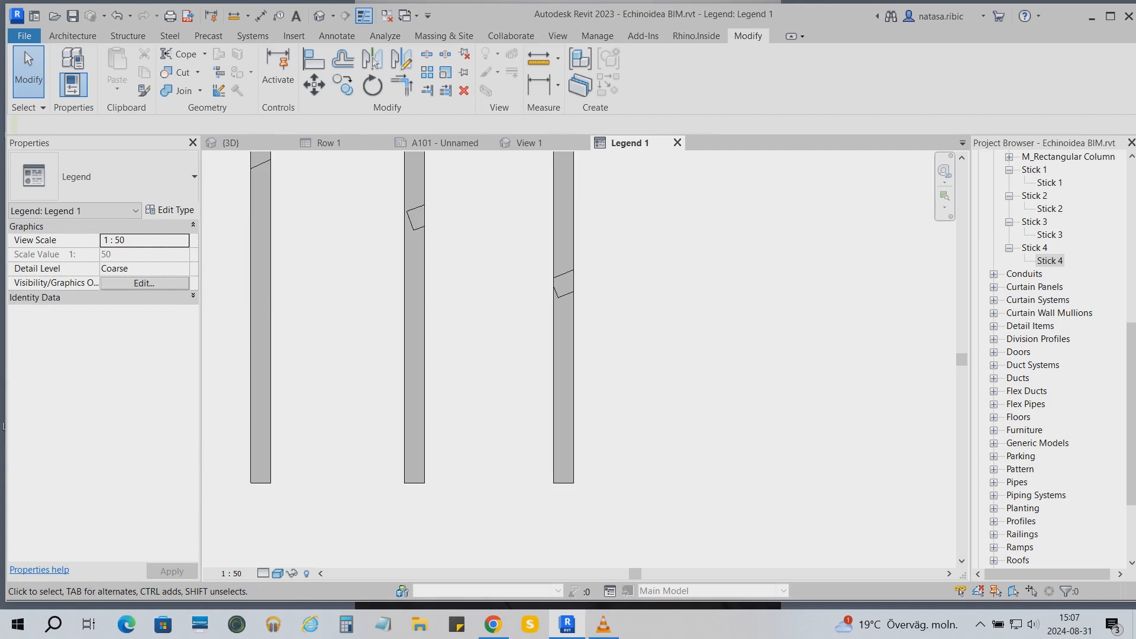
scroll(421, 338, "down", 1)
scroll(586, 384, "up", 1)
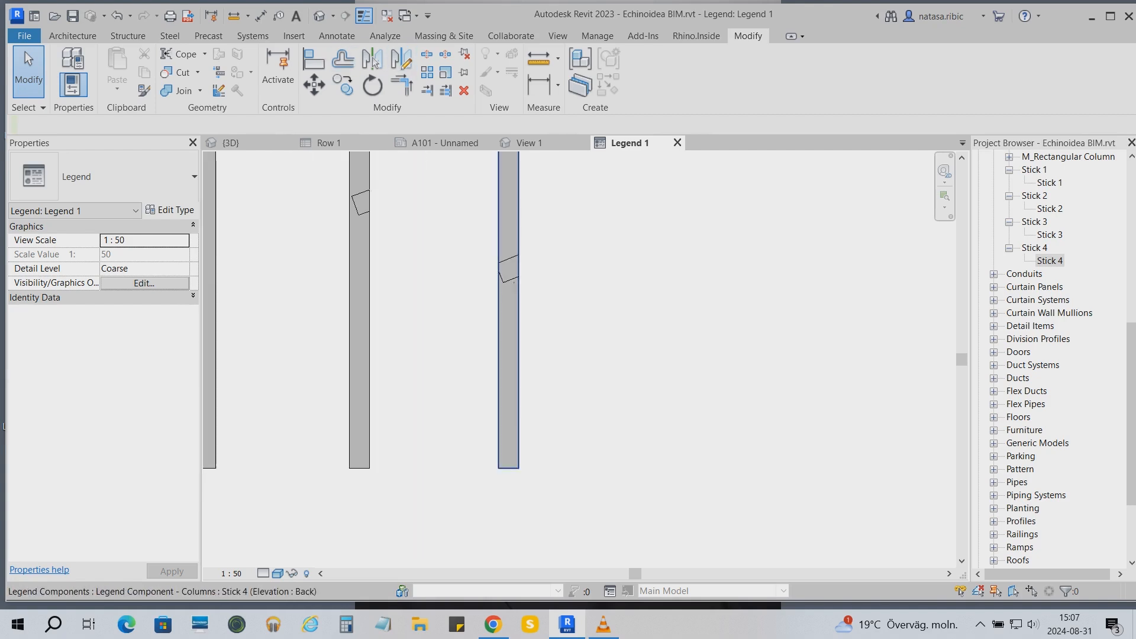
key("d")
key("i")
left_click(518, 468)
left_click(518, 256)
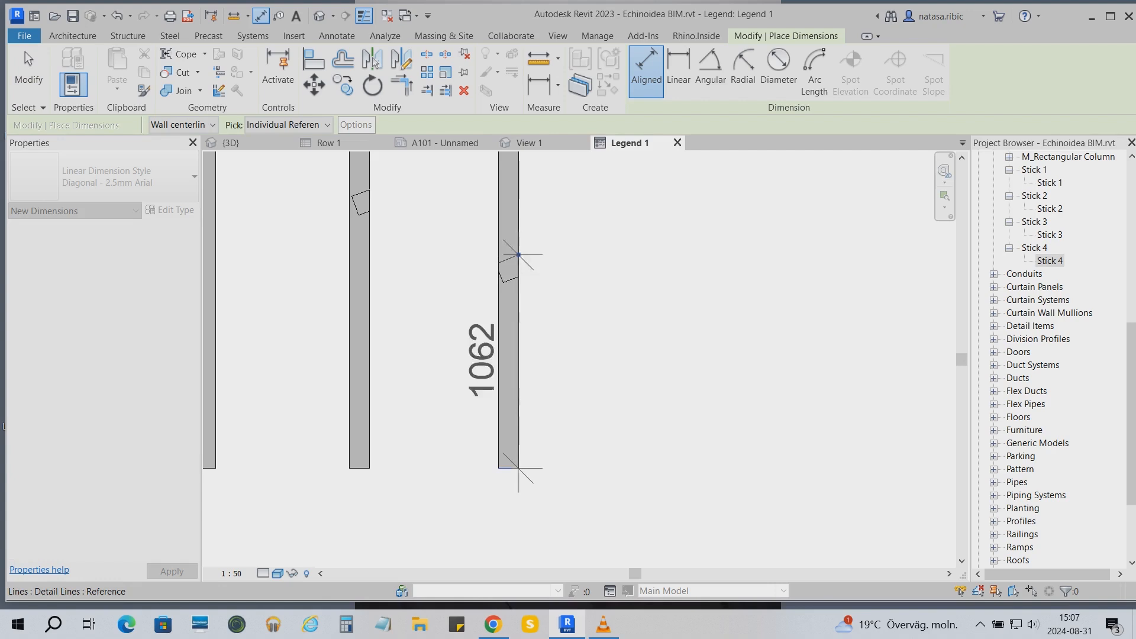
left_click(663, 360)
- Add an aligned dimension along Stick 4's lower notch line, from the short end edge to the stick's edge, placed below the stick
scroll(501, 260, "up", 2)
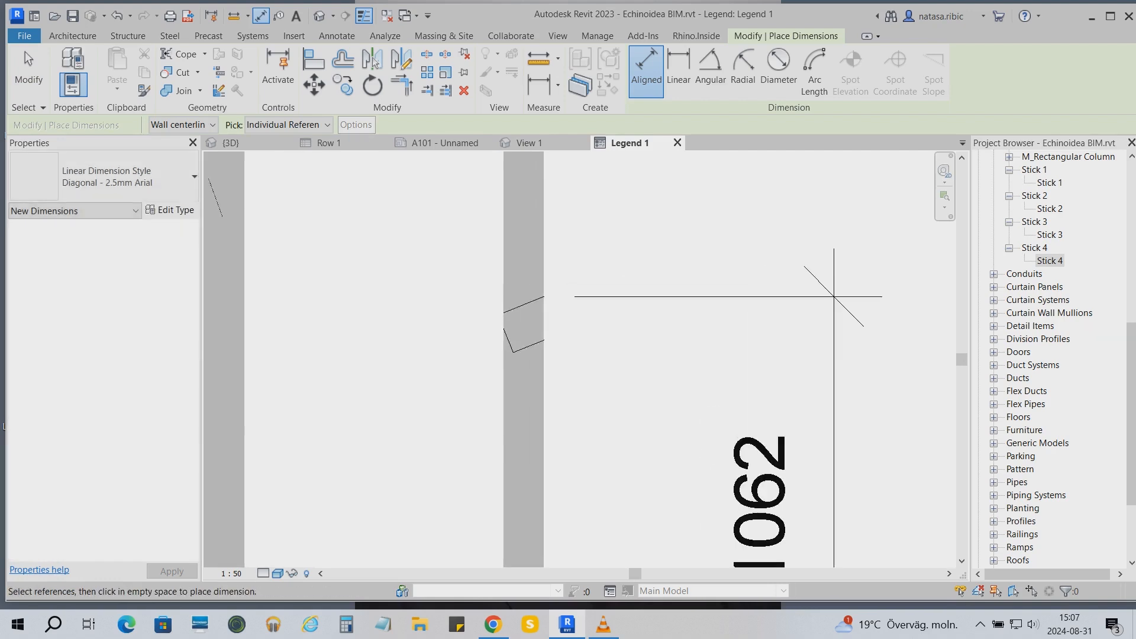
scroll(501, 260, "up", 2)
left_click(502, 329)
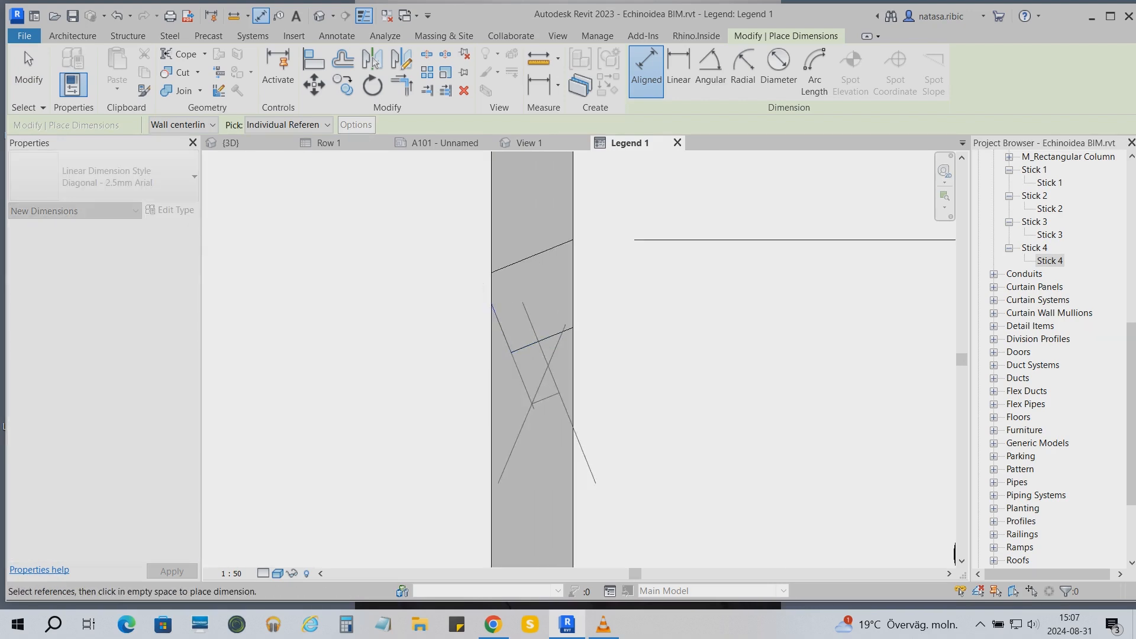
left_click(573, 327)
scroll(521, 350, "down", 5)
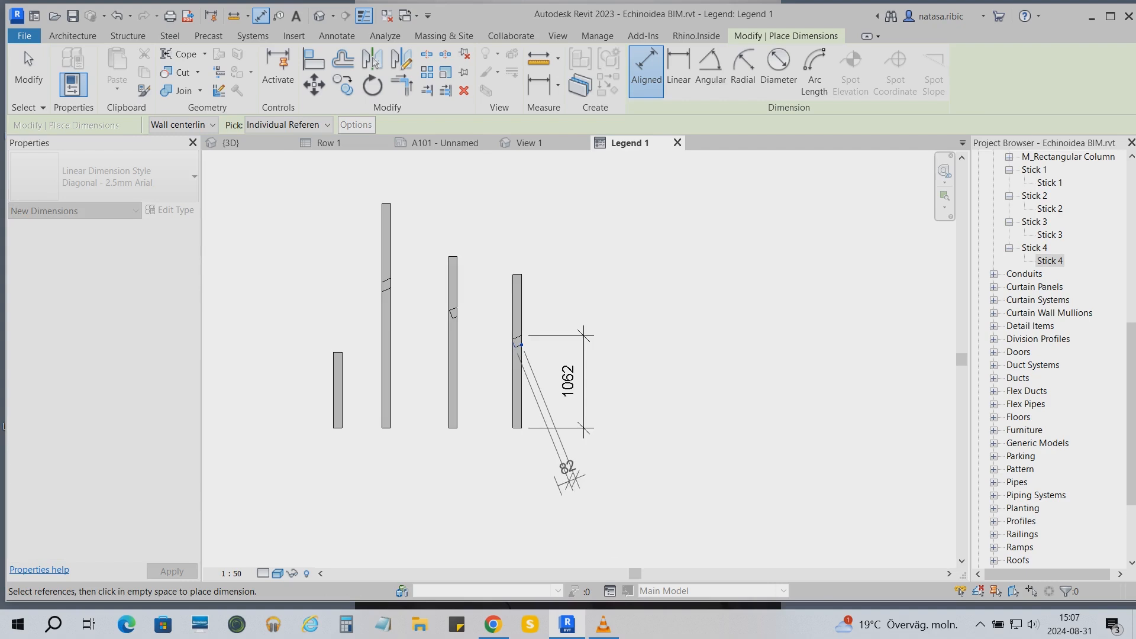
left_click(565, 465)
- Add an angular dimension between Stick 4's upper notch line and the stick's long edge, then leave the dimension command
scroll(558, 340, "up", 2)
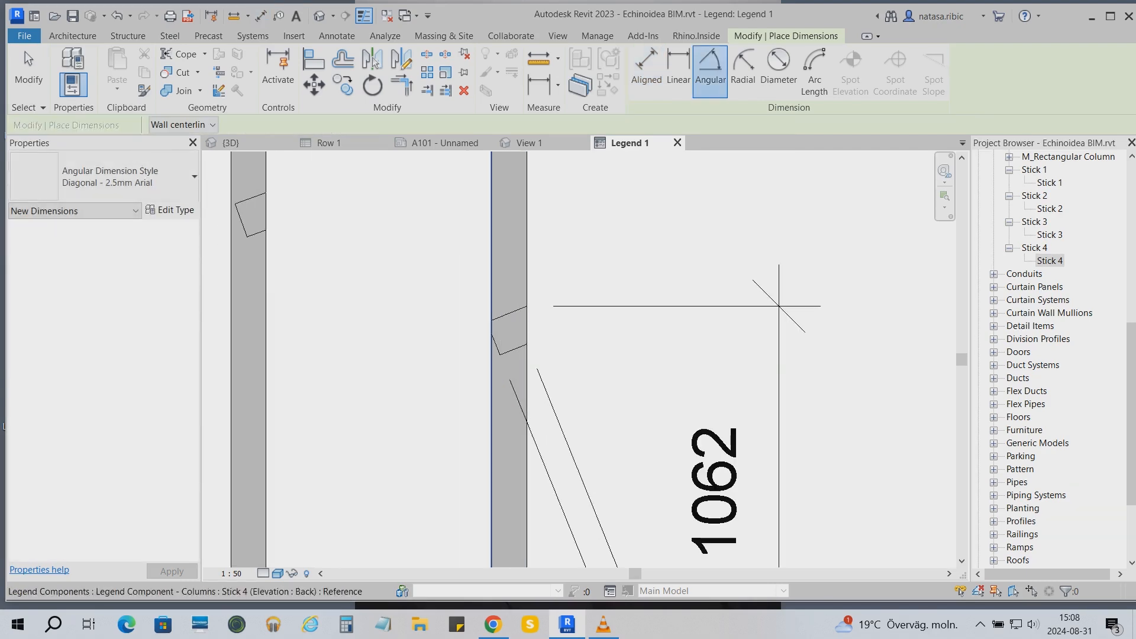
left_click(507, 314)
left_click(527, 395)
scroll(505, 333, "down", 5)
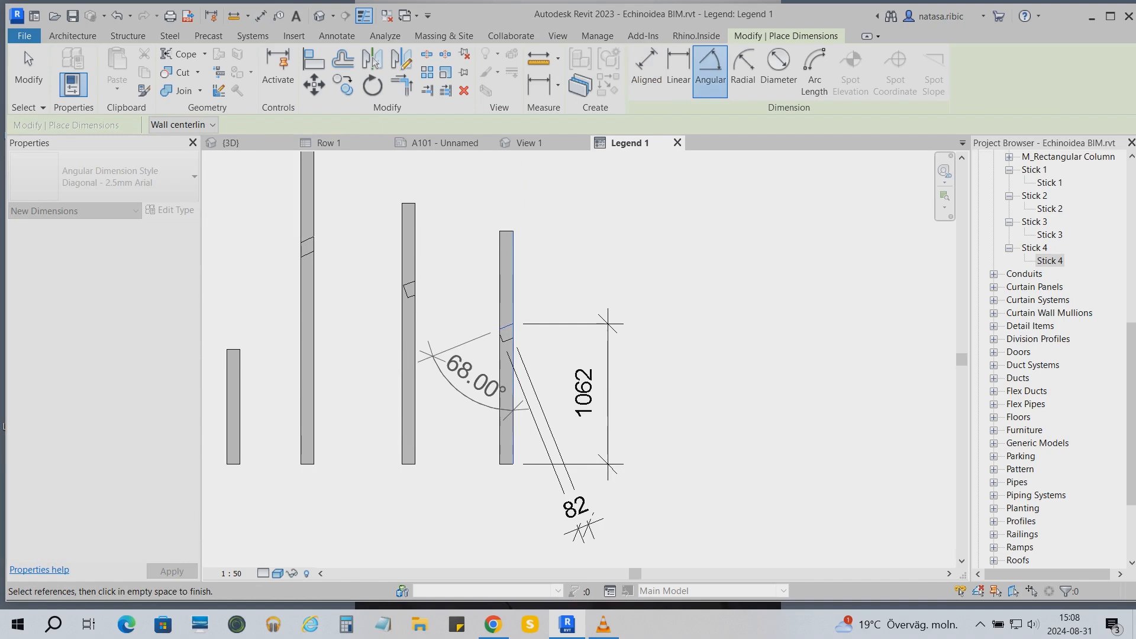
left_click(465, 395)
key("Escape")
key("Escape")
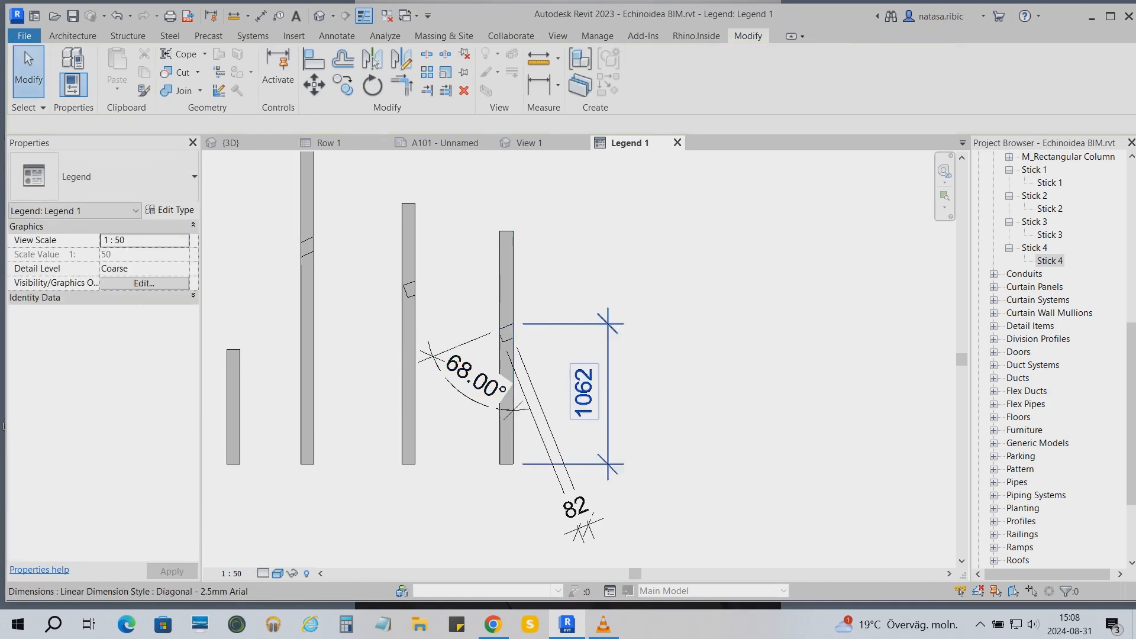
- Replace the value of Stick 4's vertical base-to-notch dimension with the text L 1
left_click(584, 392)
left_click(584, 392)
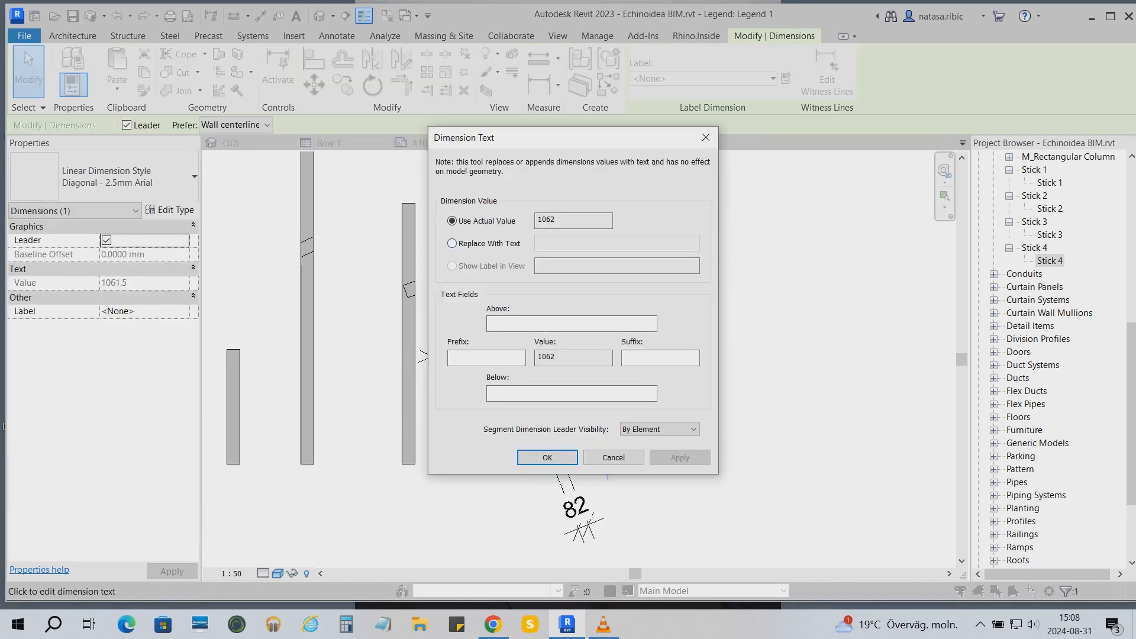
left_click(452, 243)
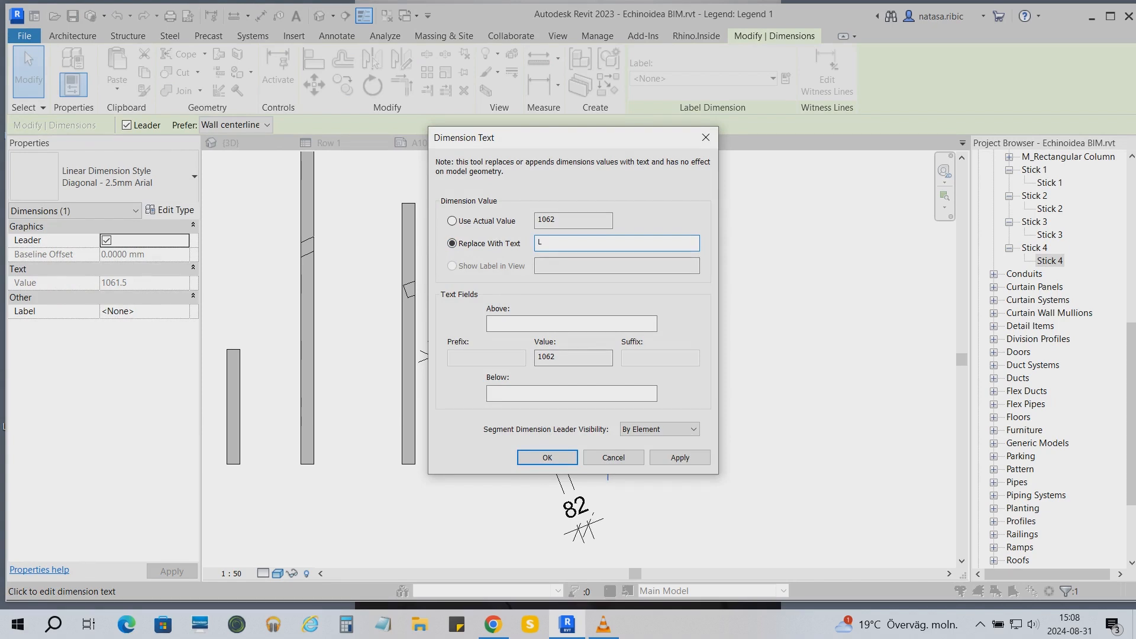
key("Return")
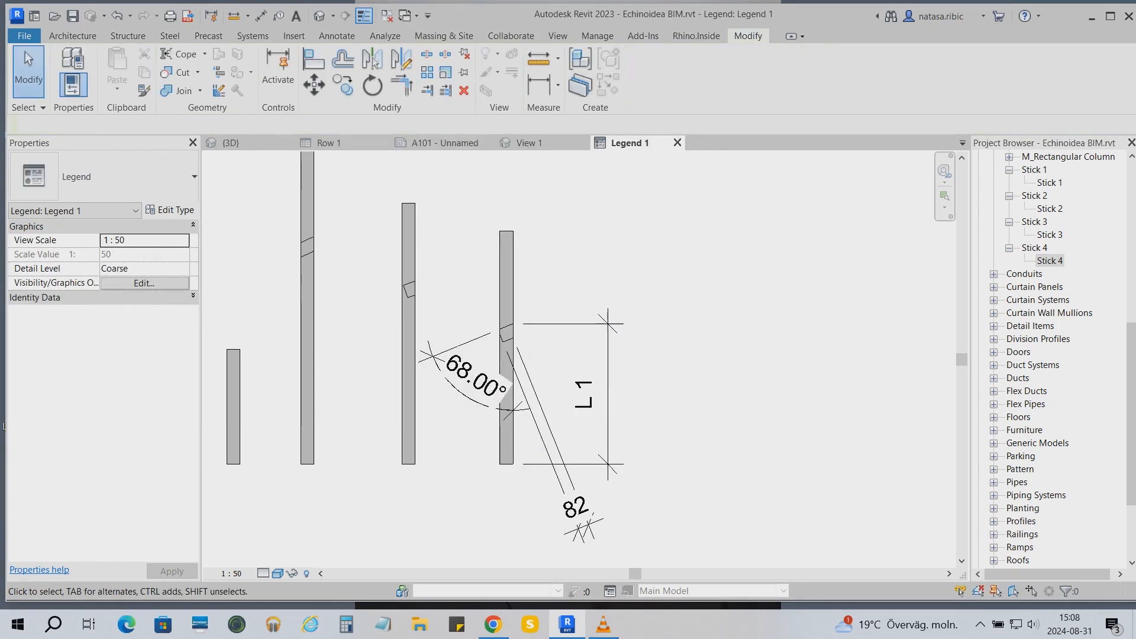
- Replace the value of Stick 4's angular dimension with the text A 1
left_click(477, 381)
left_click(477, 378)
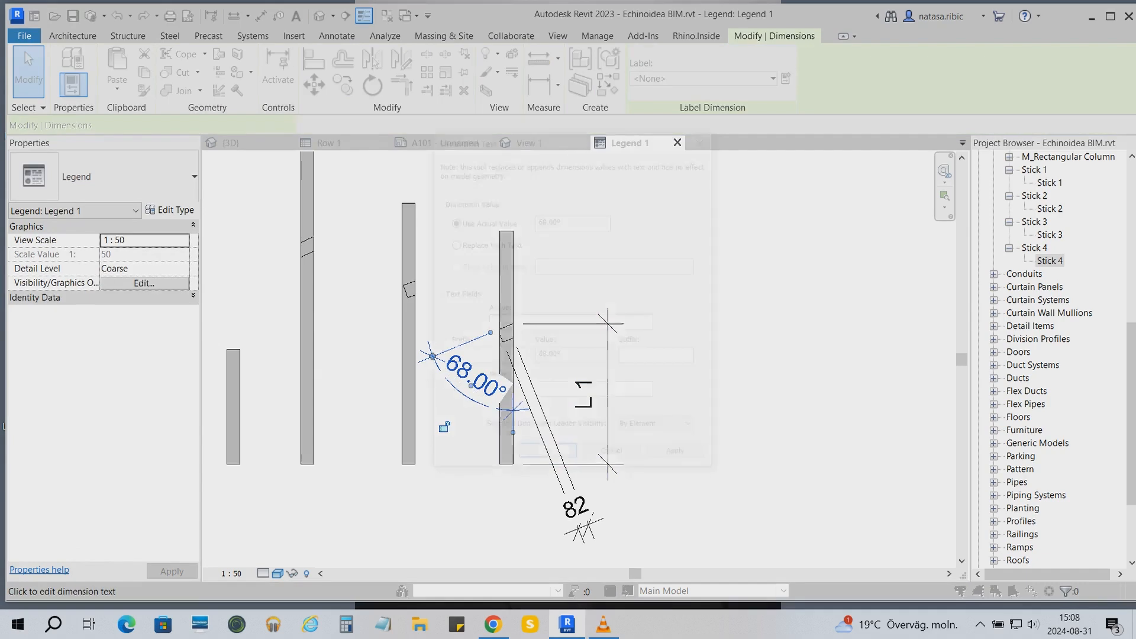
left_click(452, 244)
type("A 1")
key("Return")
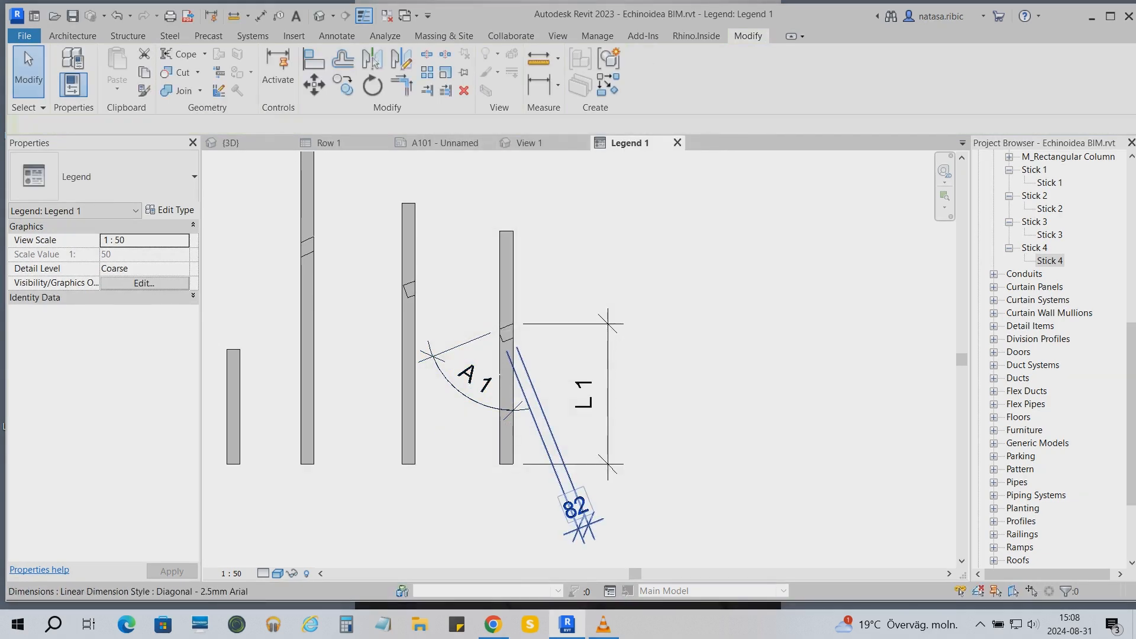
- Replace the value of Stick 4's slanted joint dimension with the text L joint 1
left_click(585, 518)
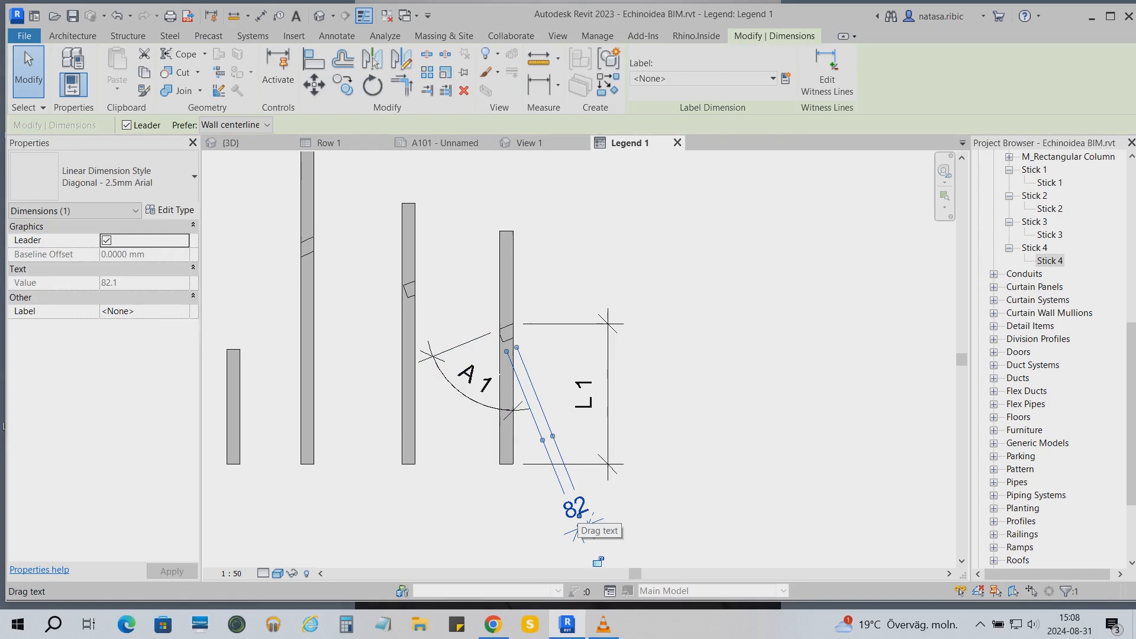
left_click(576, 510)
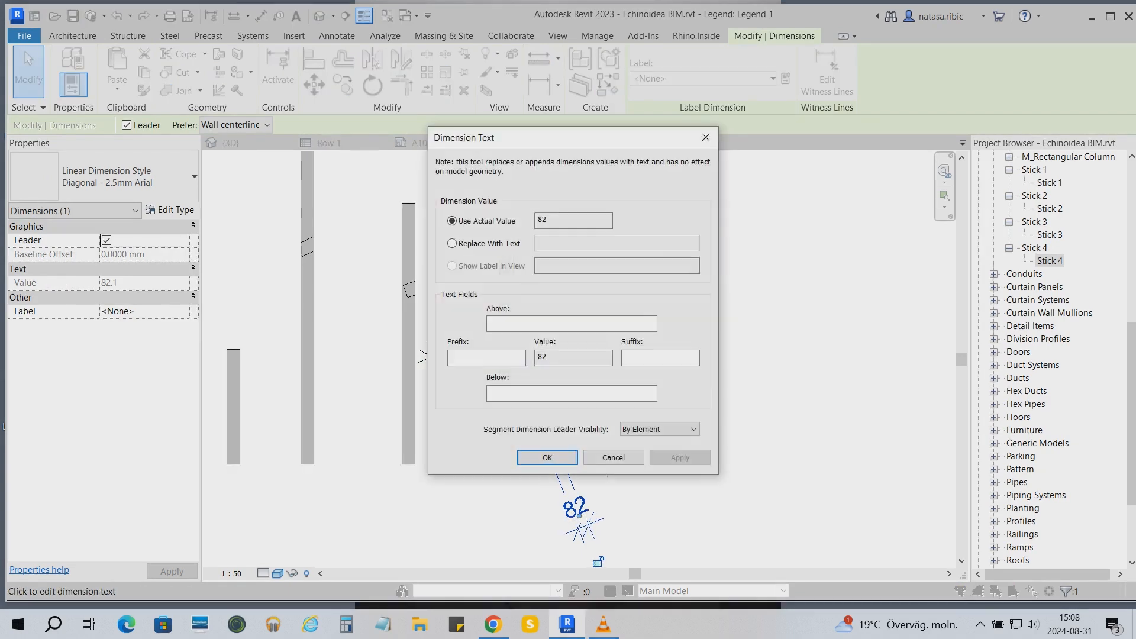
left_click(453, 243)
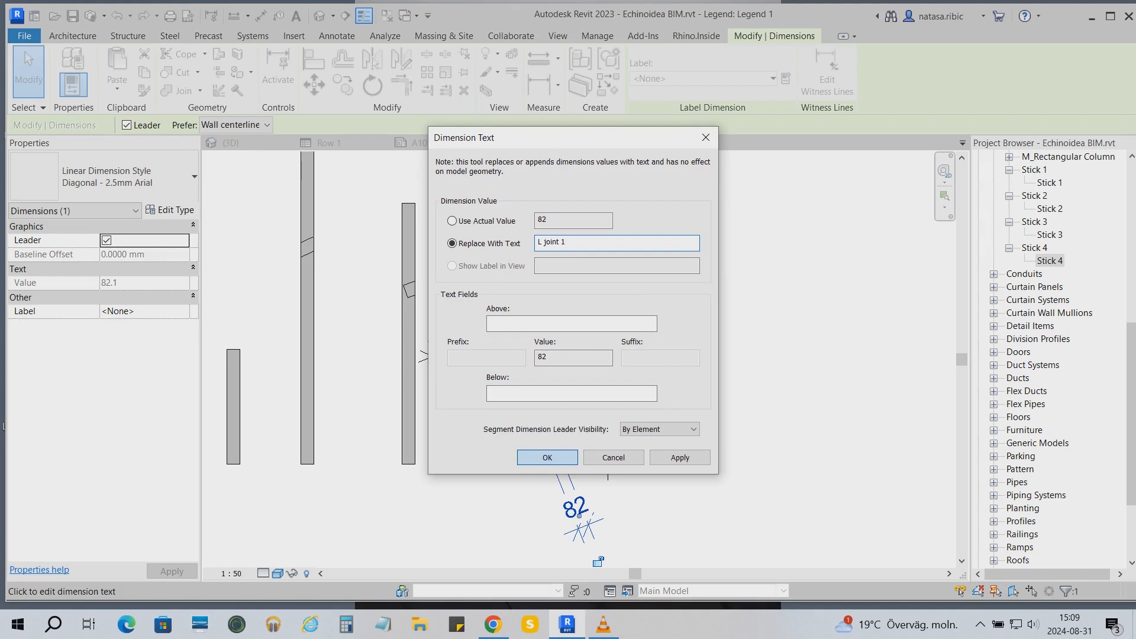
left_click(547, 458)
scroll(724, 336, "down", 2)
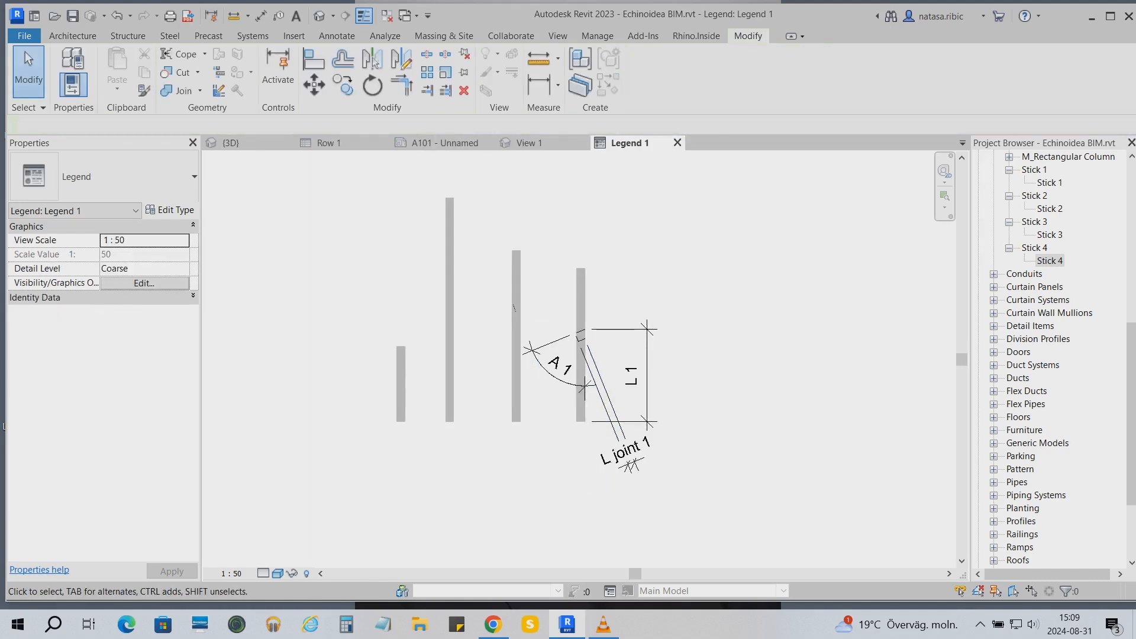
- Draw a detail line along Stick 3's upper notch line, from the notch's inner corner to the stick's long edge
scroll(517, 296, "up", 2)
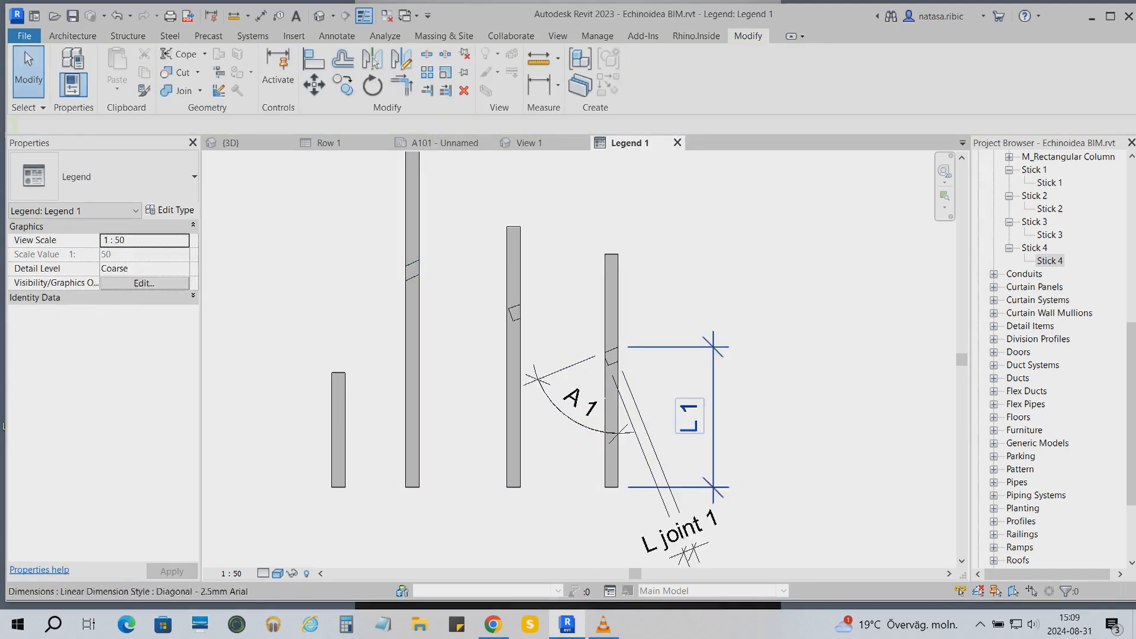
left_click_drag(513, 379, 492, 378)
key("Escape")
scroll(496, 296, "up", 2)
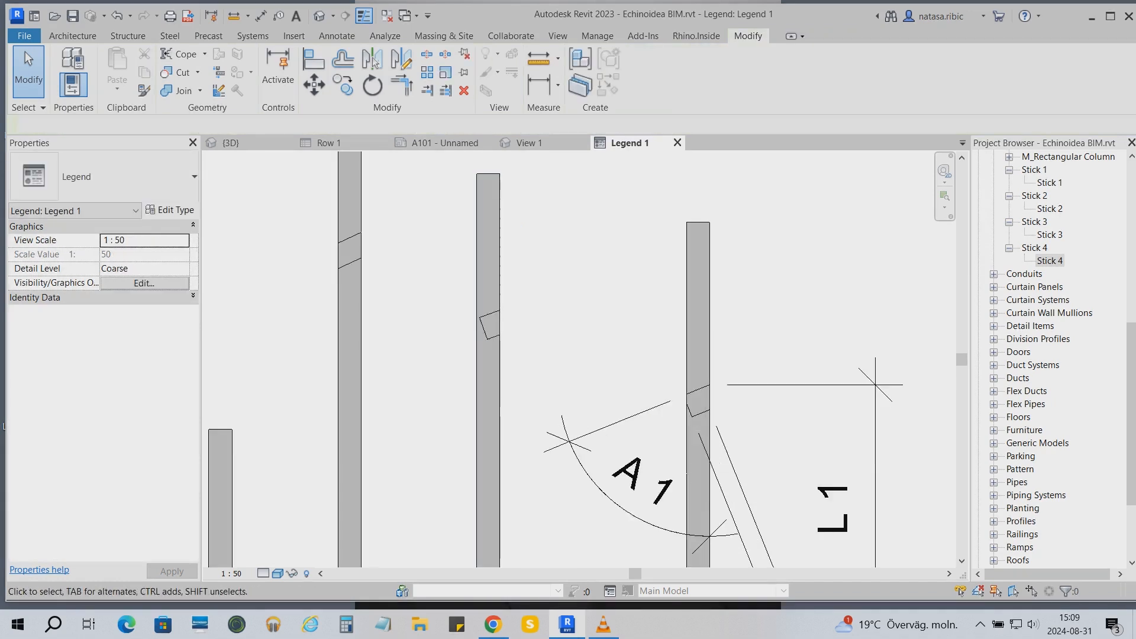
scroll(501, 278, "up", 2)
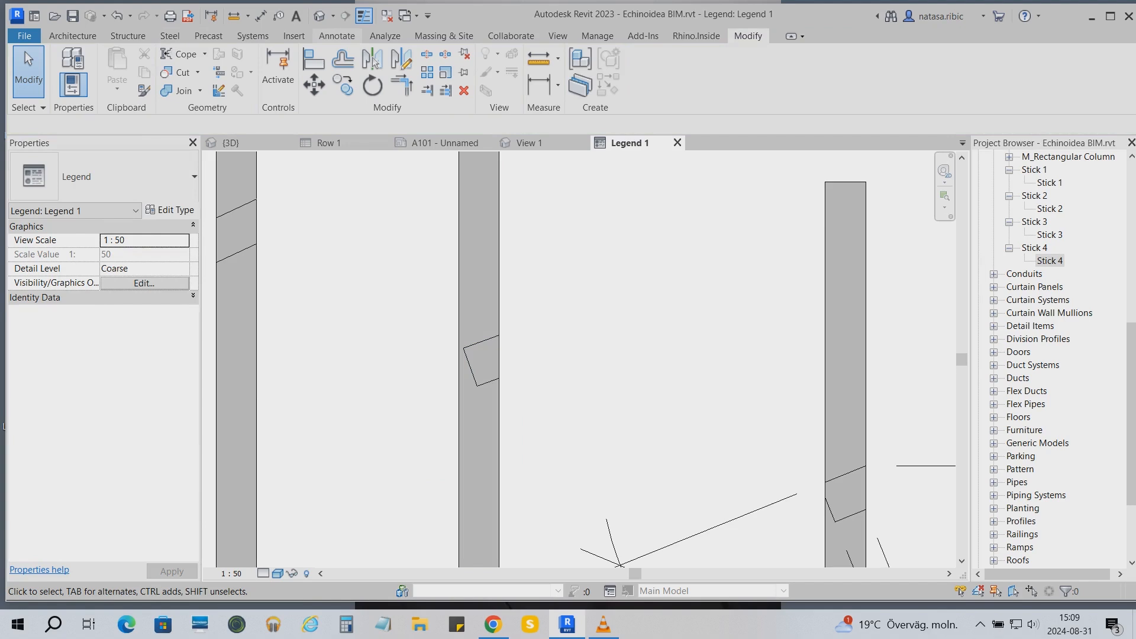
left_click(336, 35)
left_click(345, 54)
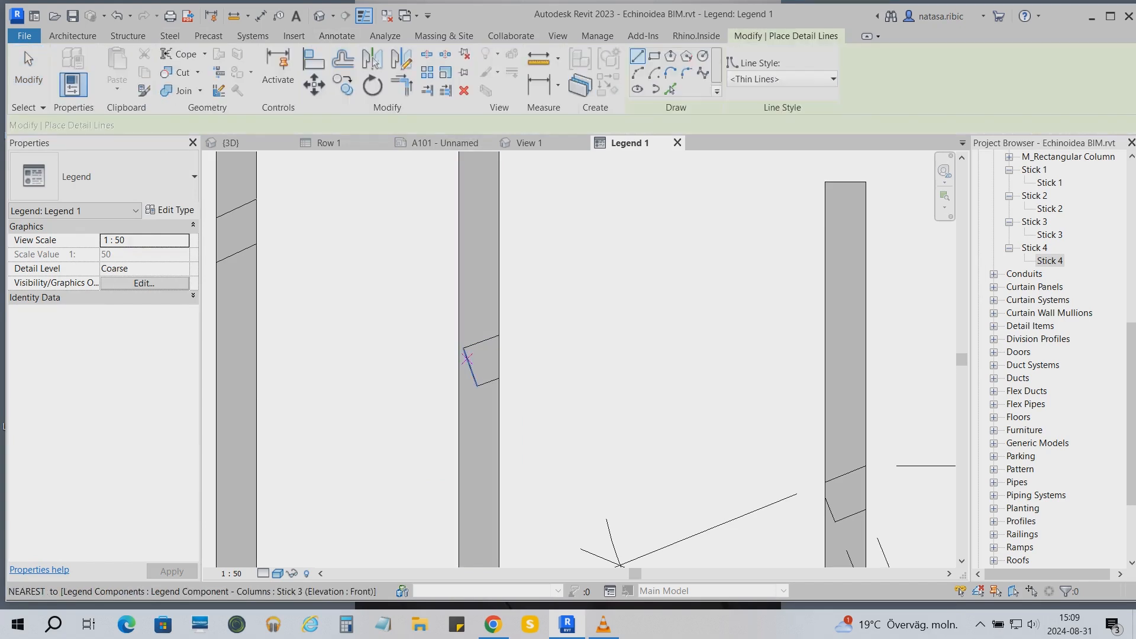
left_click(464, 349)
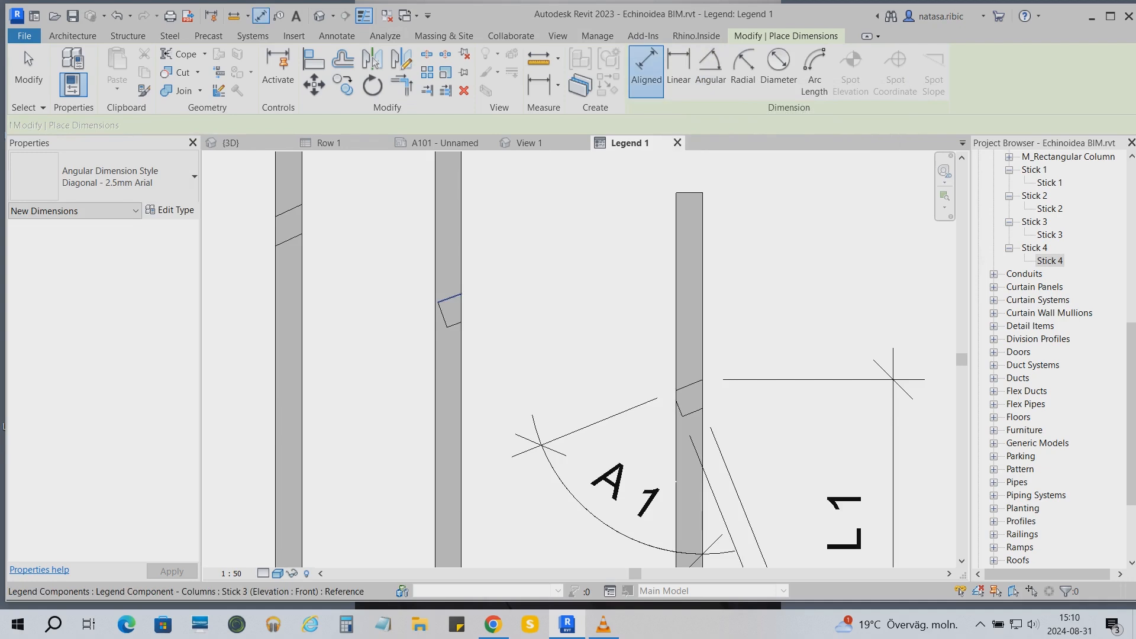
- Add a vertical aligned dimension from Stick 3's base to the notch line's endpoint, placed between Stick 3 and Stick 4
left_click(447, 502)
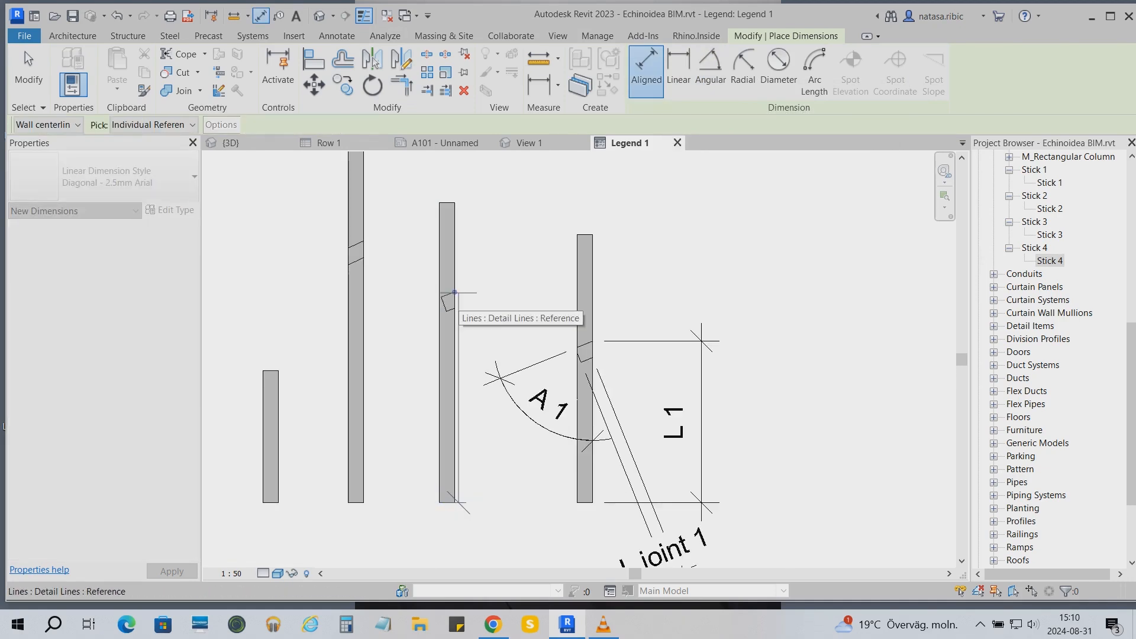
scroll(452, 289, "up", 5)
left_click(466, 298)
scroll(566, 261, "down", 5)
left_click(617, 331)
key("Escape")
- Move Stick 3 together with its vertical dimension horizontally towards Stick 2, away from Stick 4's angular dimension
left_click_drag(646, 554, 506, 463)
scroll(505, 463, "down", 2)
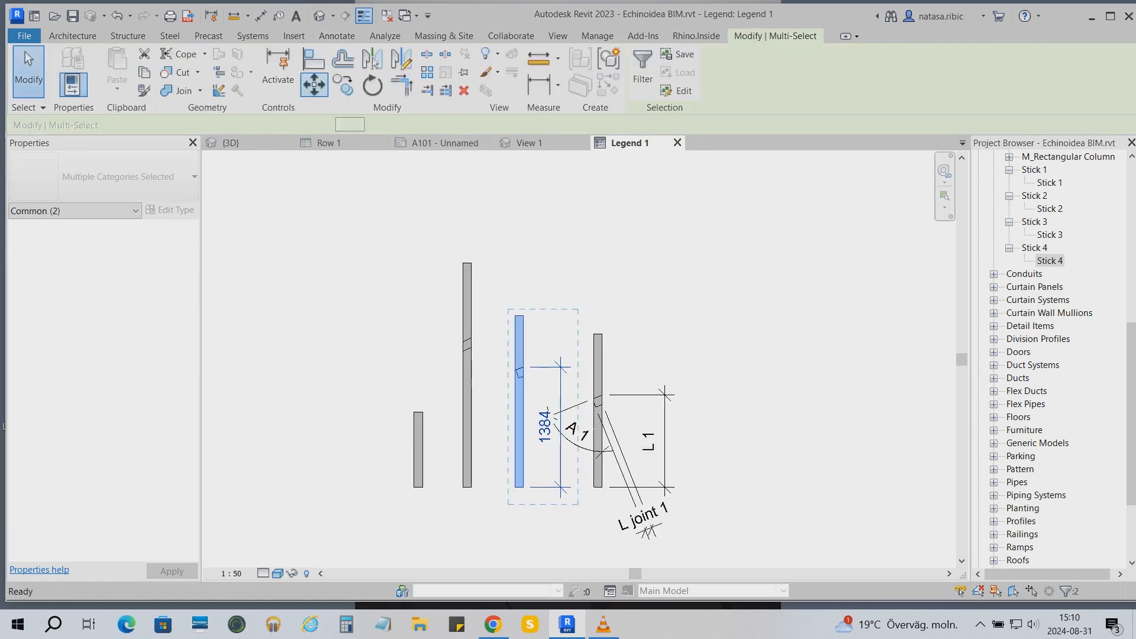
left_click(548, 536)
key("Escape")
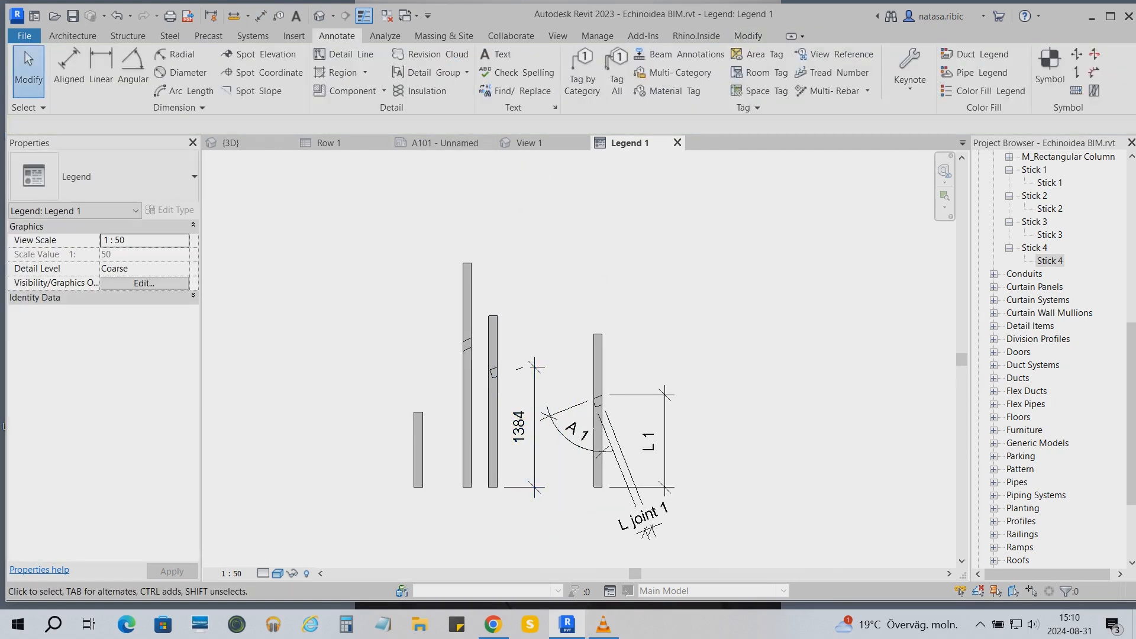
- Move Stick 2 horizontally a short distance towards Stick 1, keeping it on the common baseline
left_click(471, 426)
key("m")
key("v")
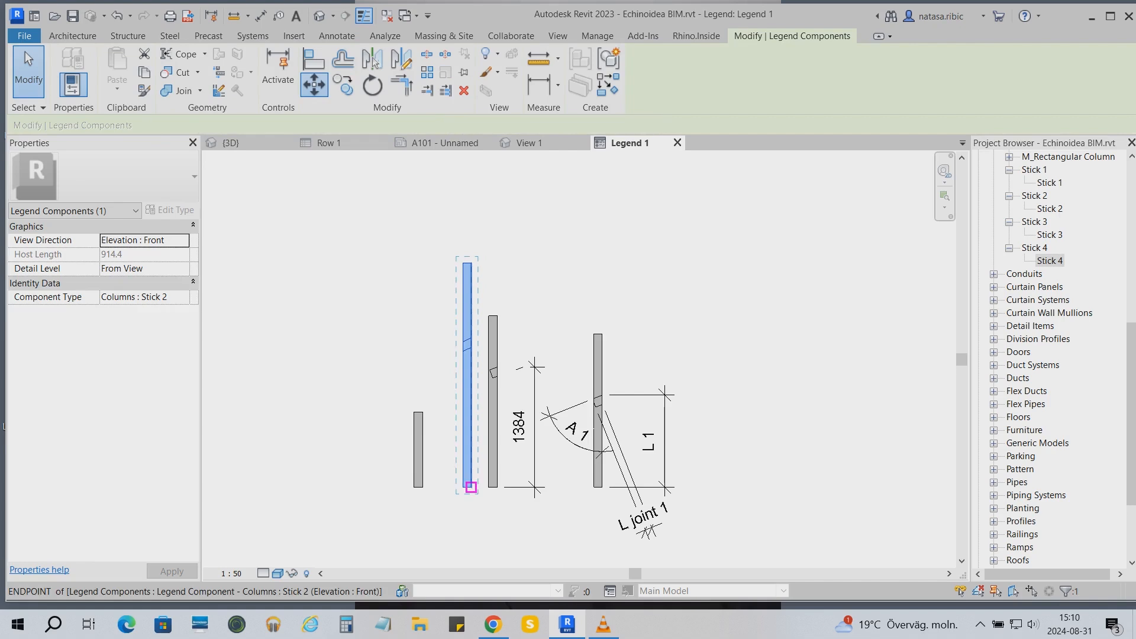
left_click(472, 486)
left_click(454, 487)
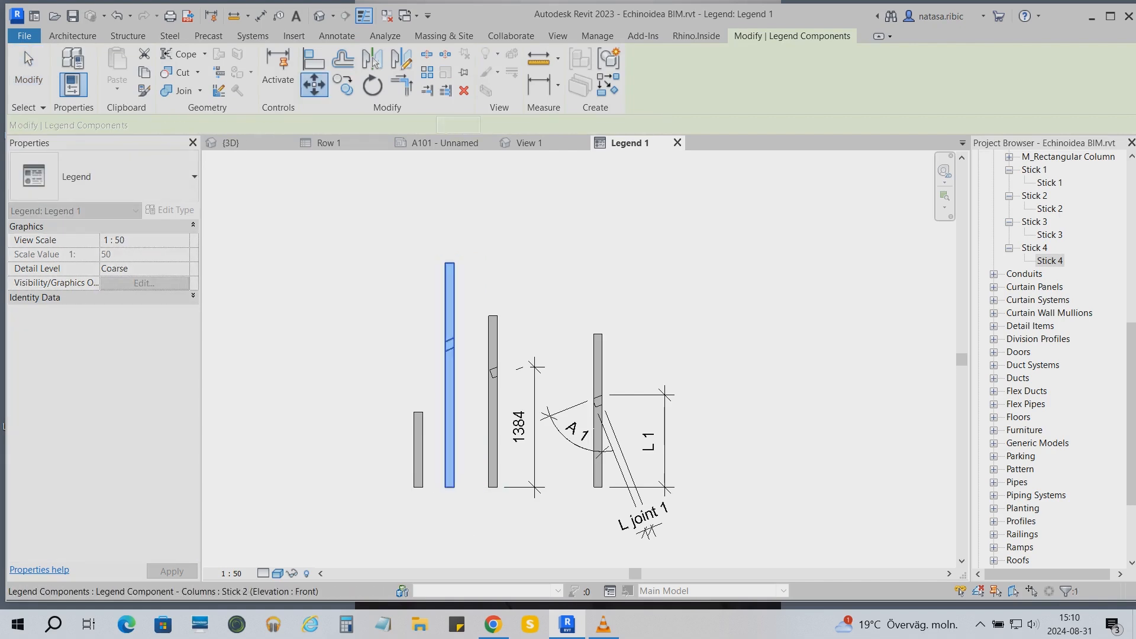
key("Escape")
- Replace the value of Stick 3's vertical base-to-notch dimension with the text L 1
scroll(538, 497, "up", 3)
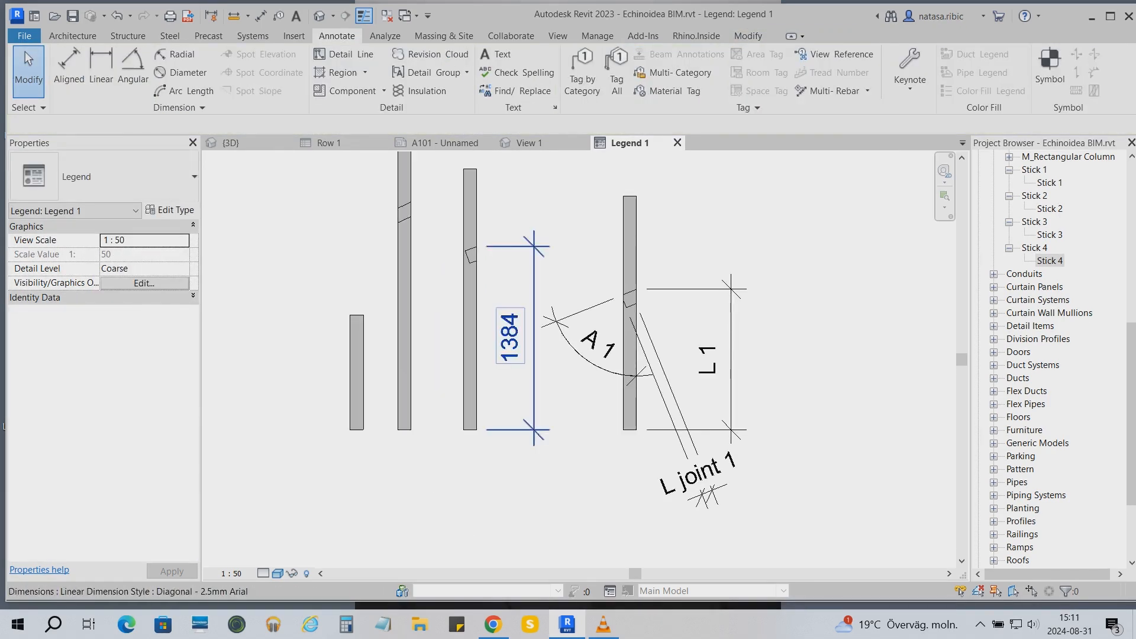
double_click(510, 336)
left_click(484, 243)
type("L 1")
key("Return")
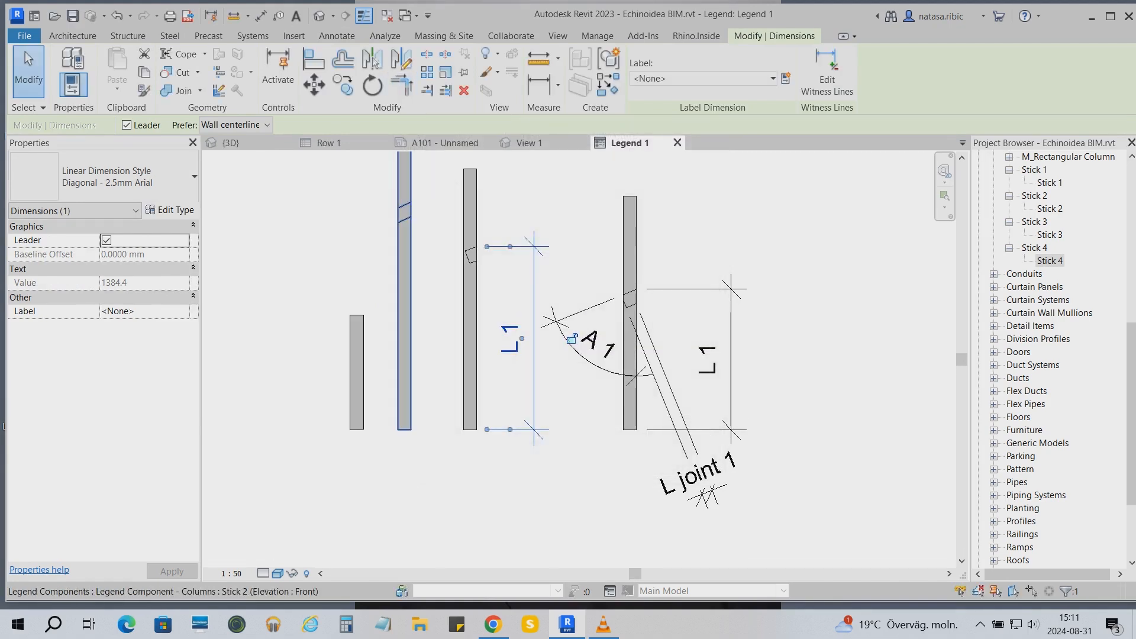
- Add an aligned dimension along Stick 3's upper notch line, from the short end edge to the stick's edge, placed above the notch
left_click(261, 16)
scroll(466, 244, "up", 4)
left_click(466, 279)
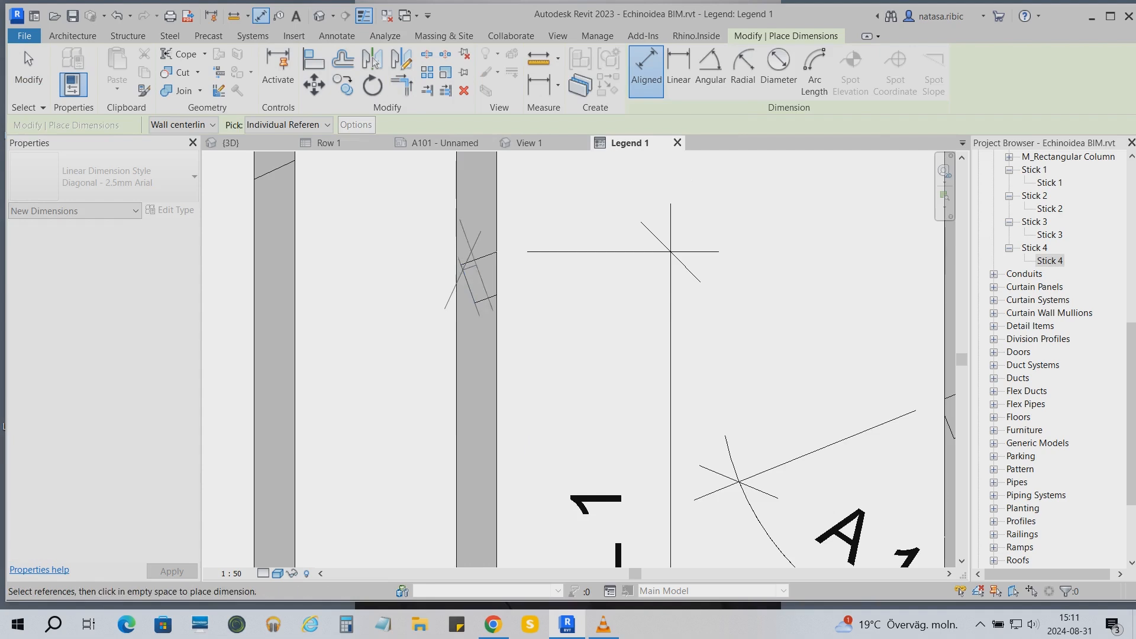
left_click(497, 252)
scroll(467, 278, "down", 5)
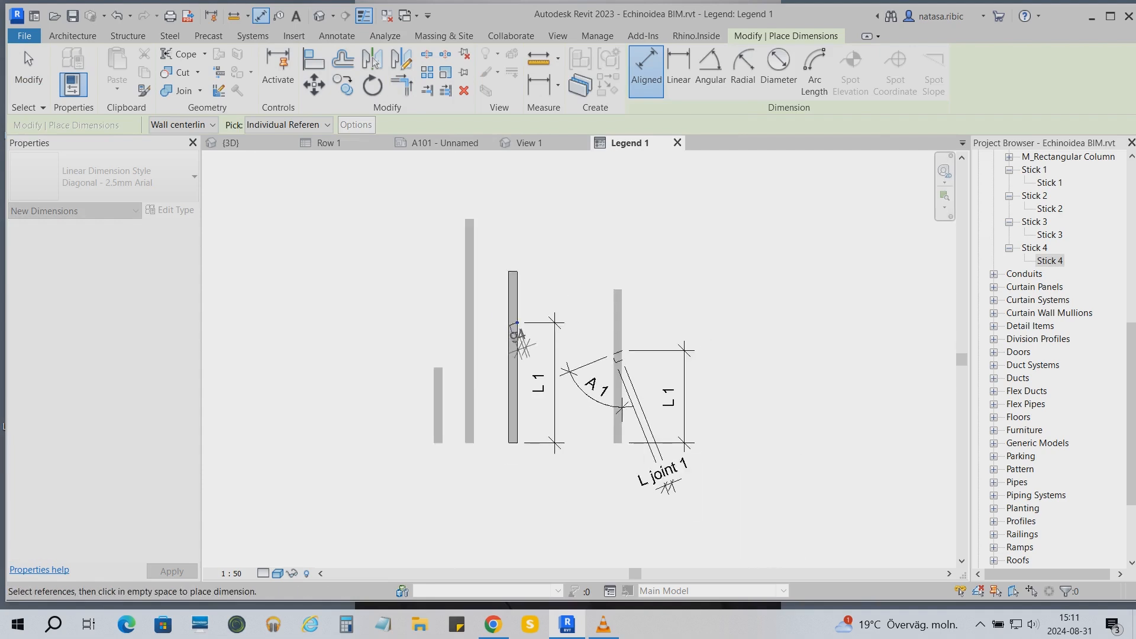
left_click(507, 262)
key("Escape")
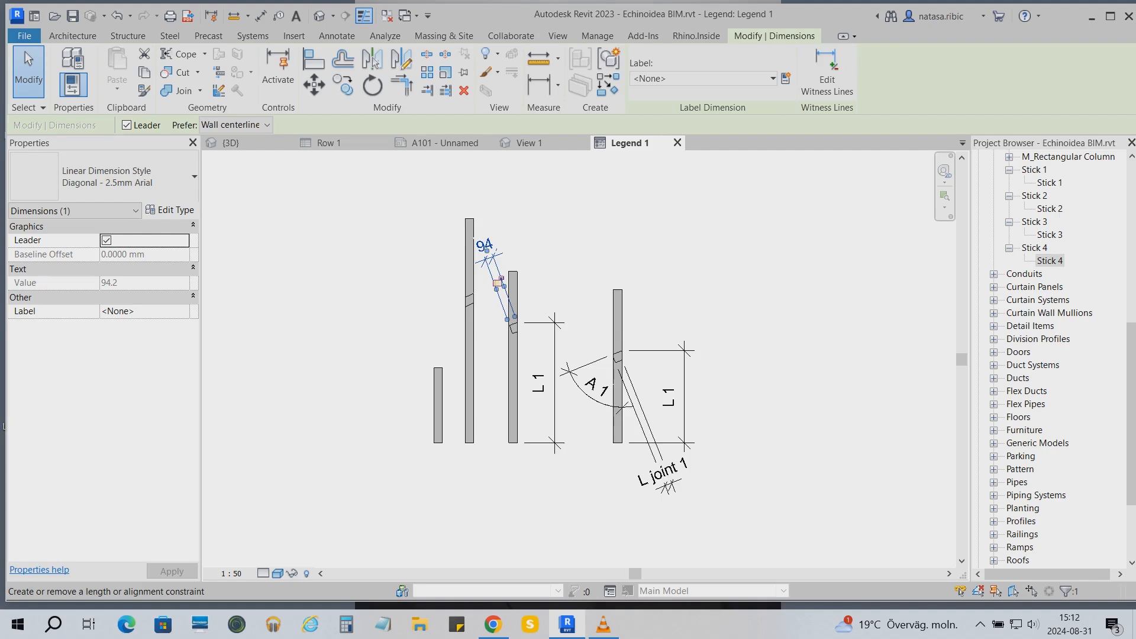
- Replace the value of Stick 3's slanted joint dimension with the text L joint 2
scroll(501, 279, "up", 2)
left_click(484, 245)
left_click(452, 243)
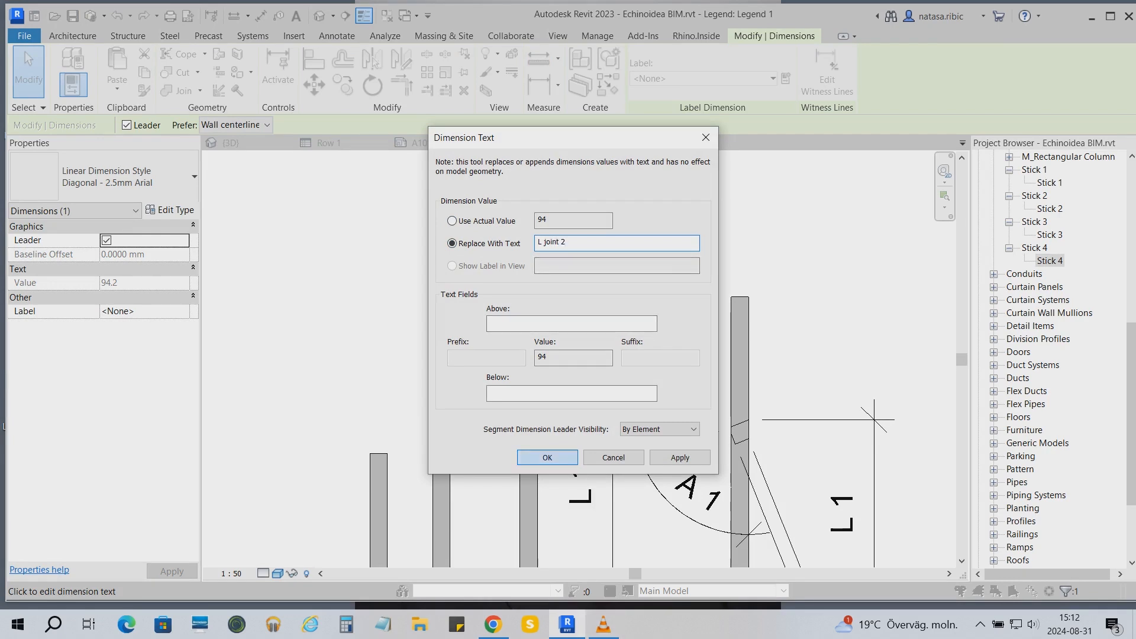
left_click(547, 457)
scroll(546, 210, "down", 2)
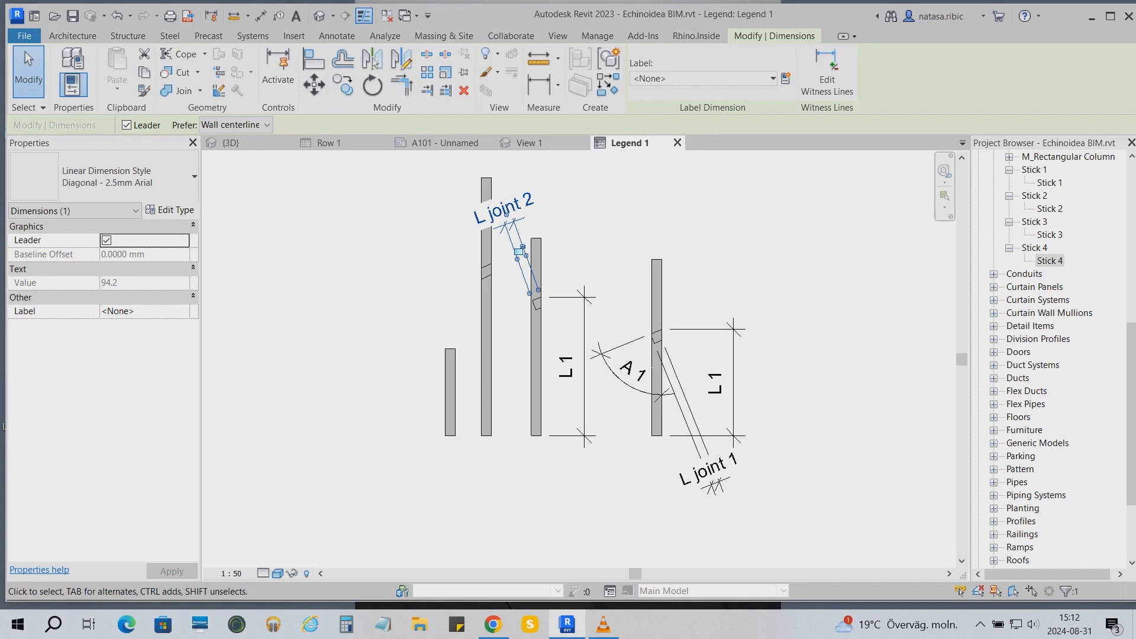
- Add an angular dimension between Stick 3's long edge and its upper notch line, placed on the Stick 2 side
scroll(526, 289, "up", 3)
left_click(261, 16)
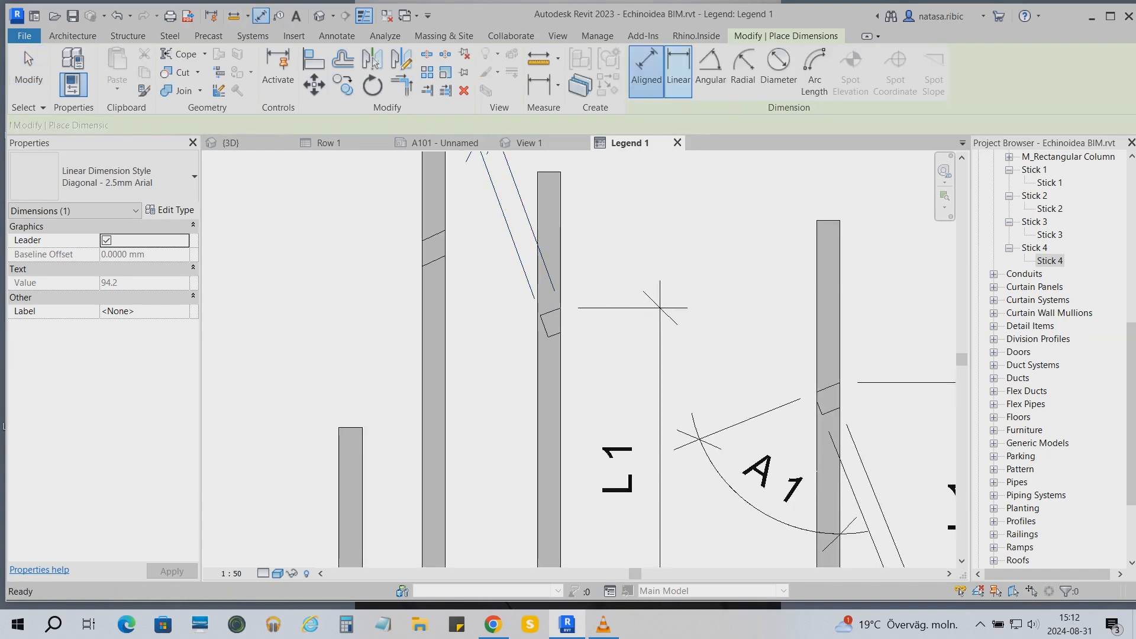
left_click(710, 70)
scroll(513, 281, "up", 1)
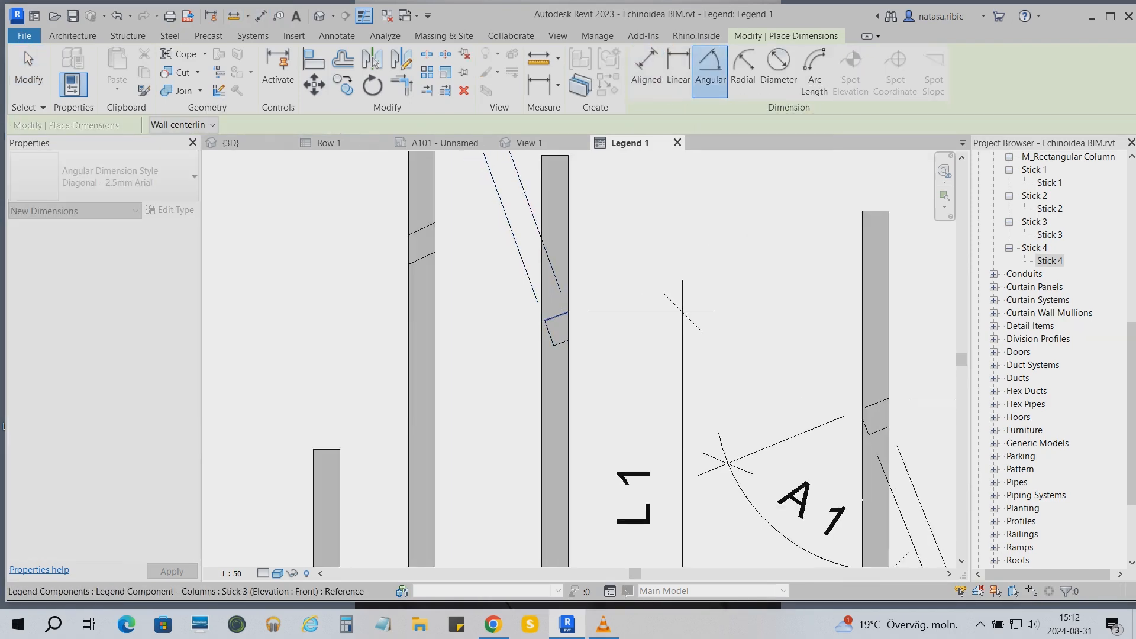
left_click(568, 356)
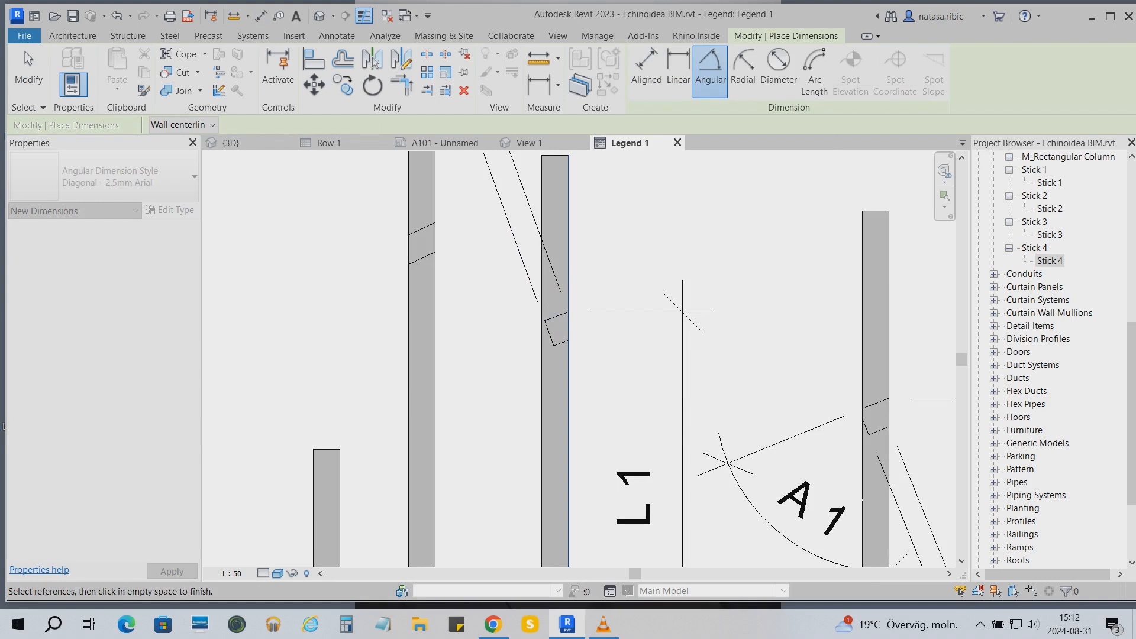
left_click(557, 317)
scroll(531, 389, "down", 7)
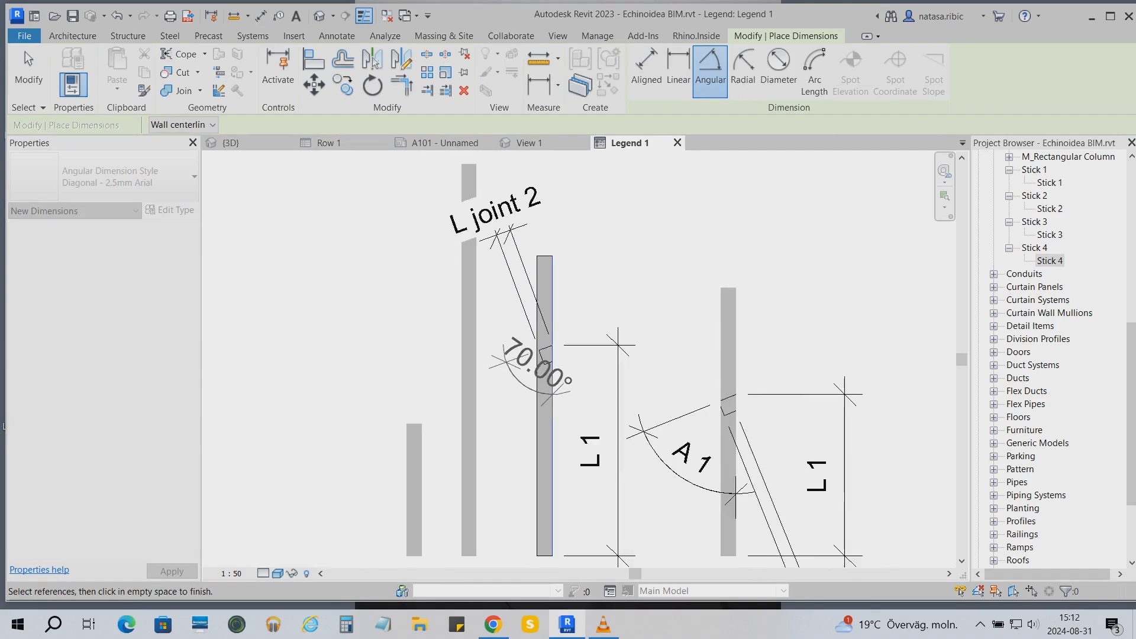
left_click(472, 414)
key("Escape")
key("Escape")
- Move Stick 1 horizontally farther away from Stick 2 along the common baseline
left_click(455, 429)
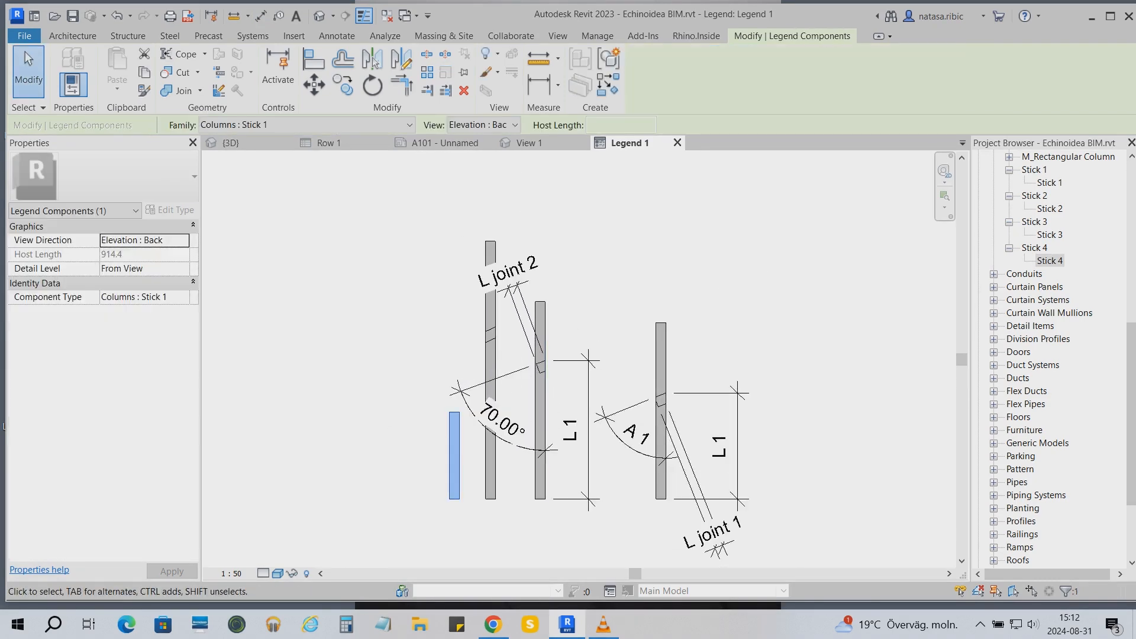
left_click(313, 85)
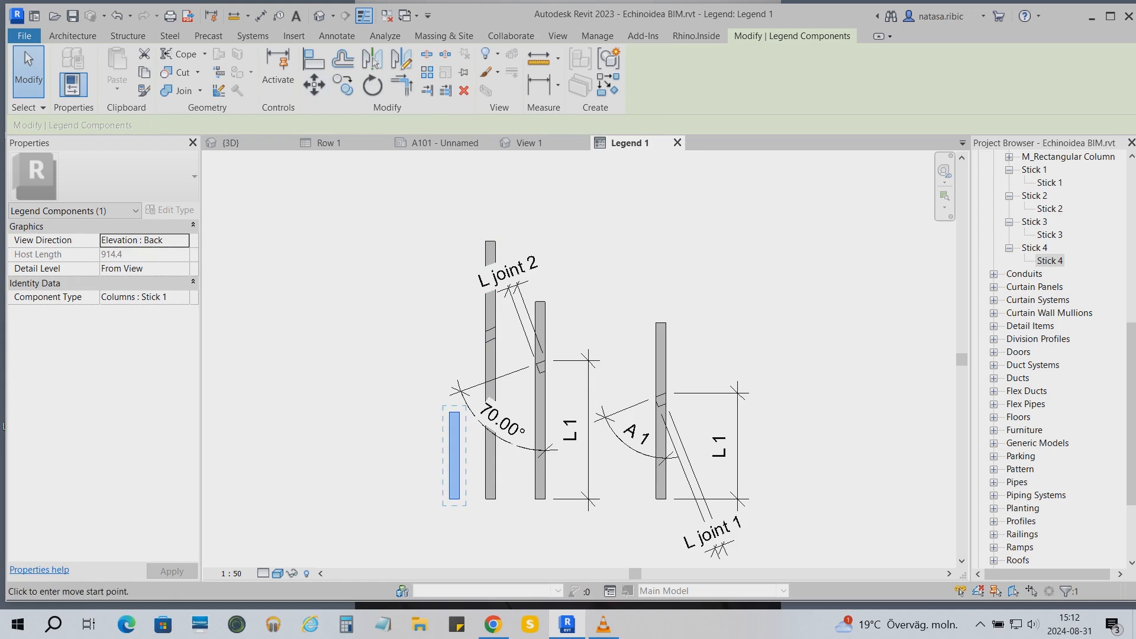
left_click(459, 498)
left_click(370, 498)
- Move Stick 2 horizontally towards Stick 1, clear of Stick 3's angular and joint dimensions
left_click(491, 468)
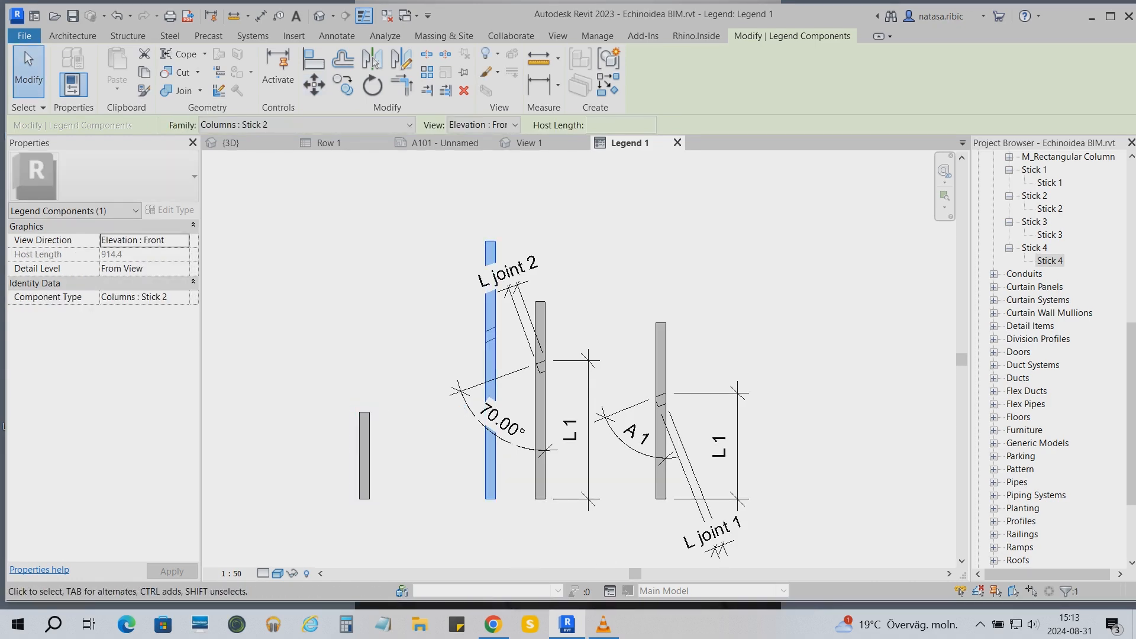
key("m")
key("v")
left_click(491, 498)
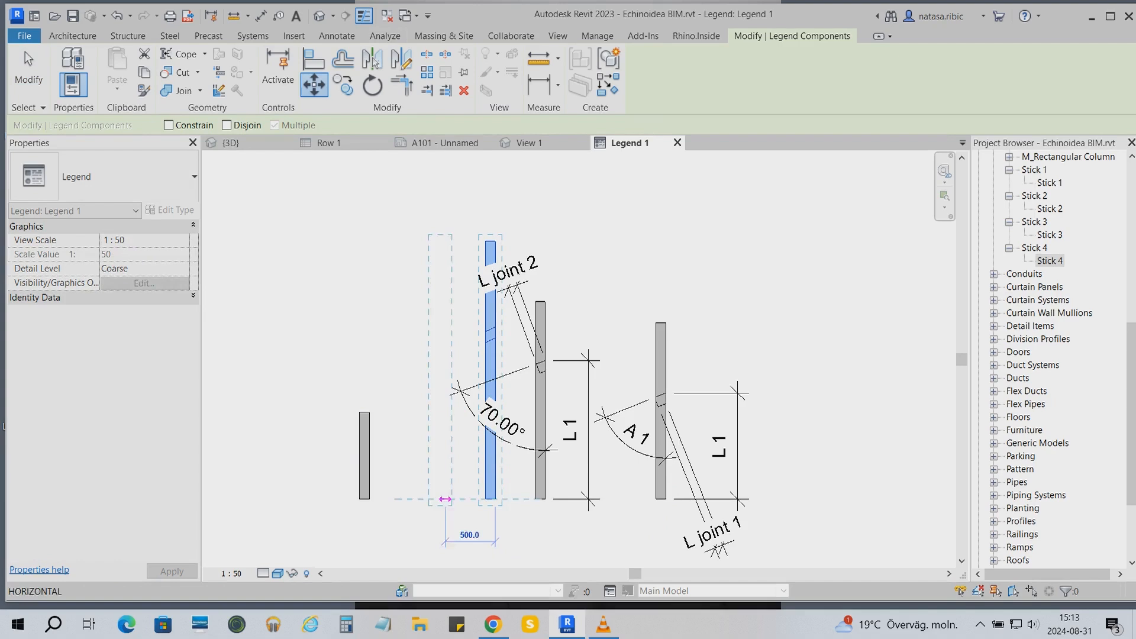
left_click(415, 499)
- Replace the value of Stick 3's angular dimension with the text A 1
left_click(502, 418)
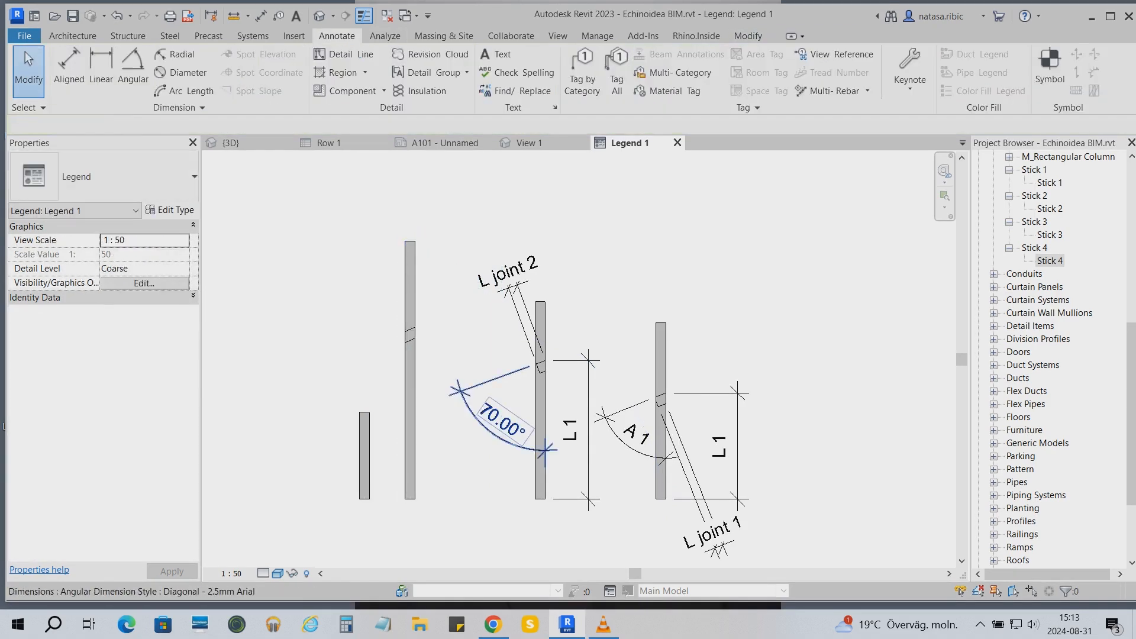
scroll(501, 432, "up", 7)
double_click(503, 414)
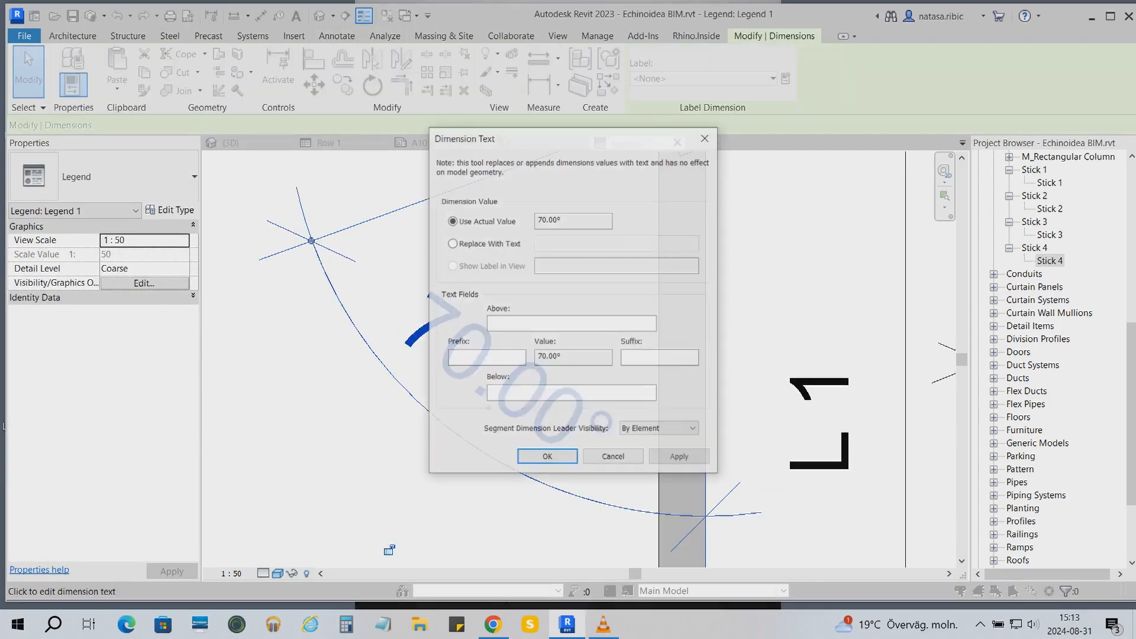
left_click(452, 243)
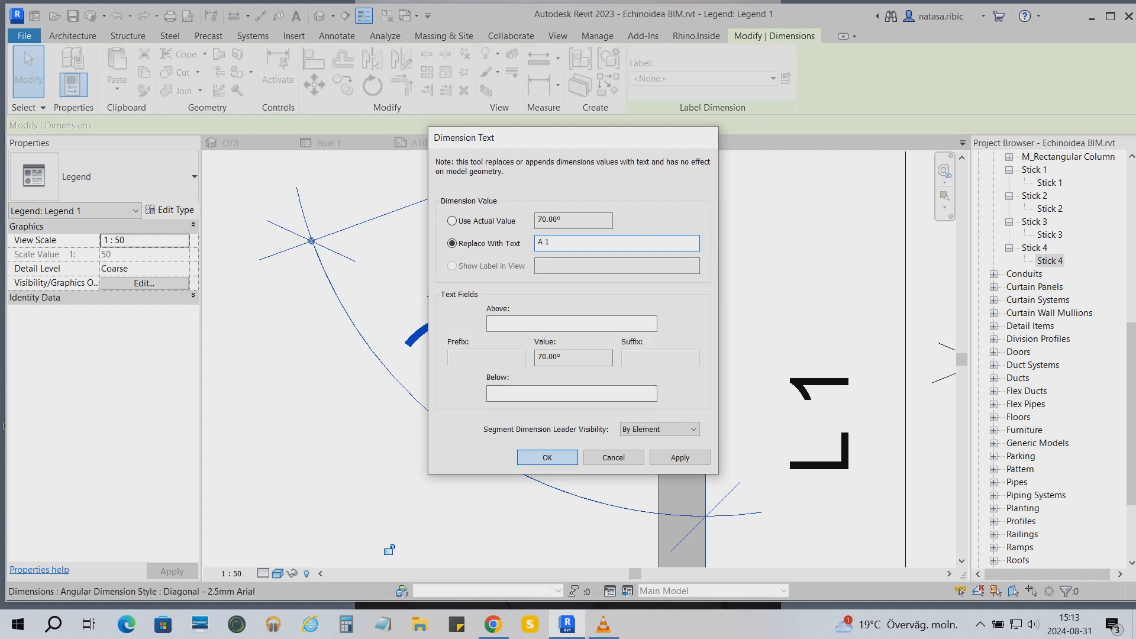
key("Return")
scroll(506, 324, "down", 5)
key("Escape")
- Move Stick 4 together with all its dimensions horizontally farther away from Stick 3
scroll(504, 496, "down", 2)
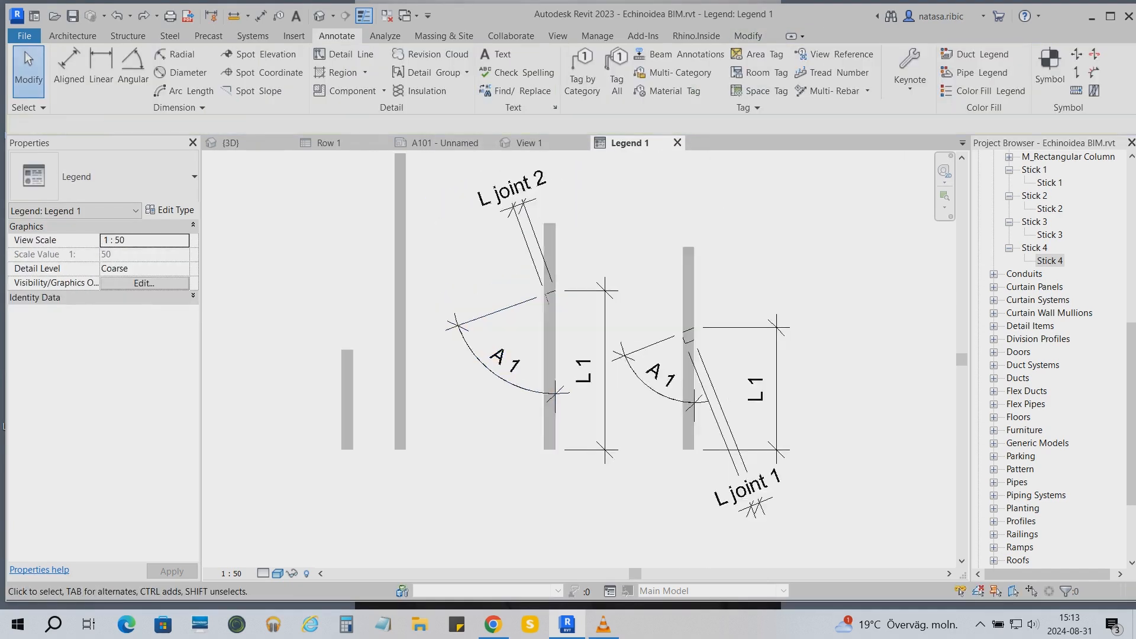
left_click_drag(861, 563, 672, 361)
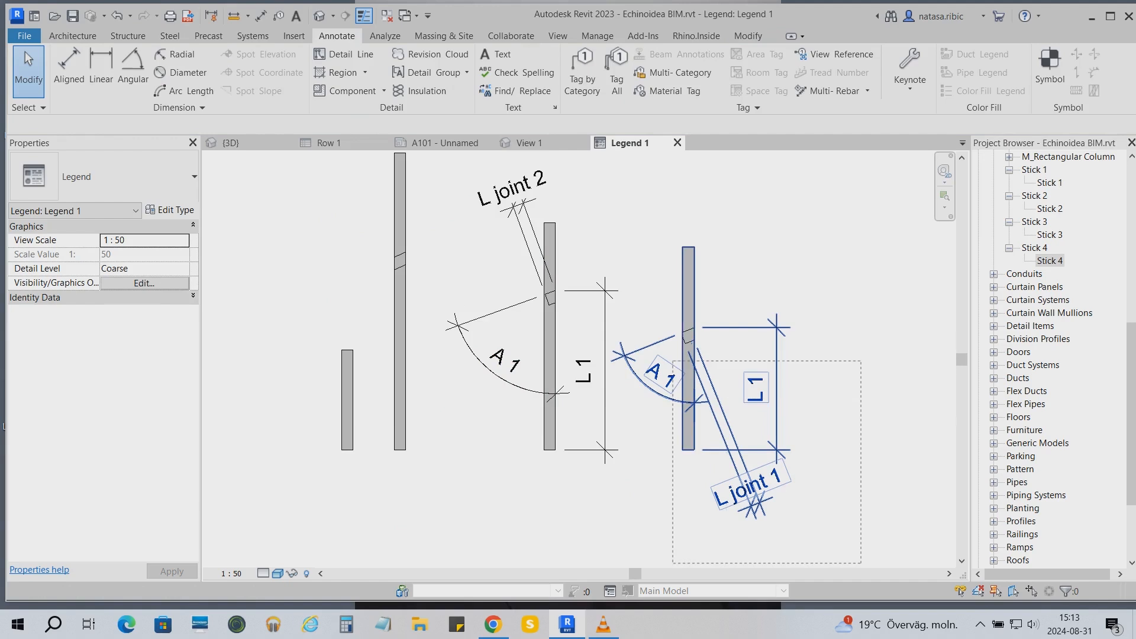
left_click_drag(634, 221, 633, 220)
key("m")
key("v")
left_click(516, 530)
left_click(666, 531)
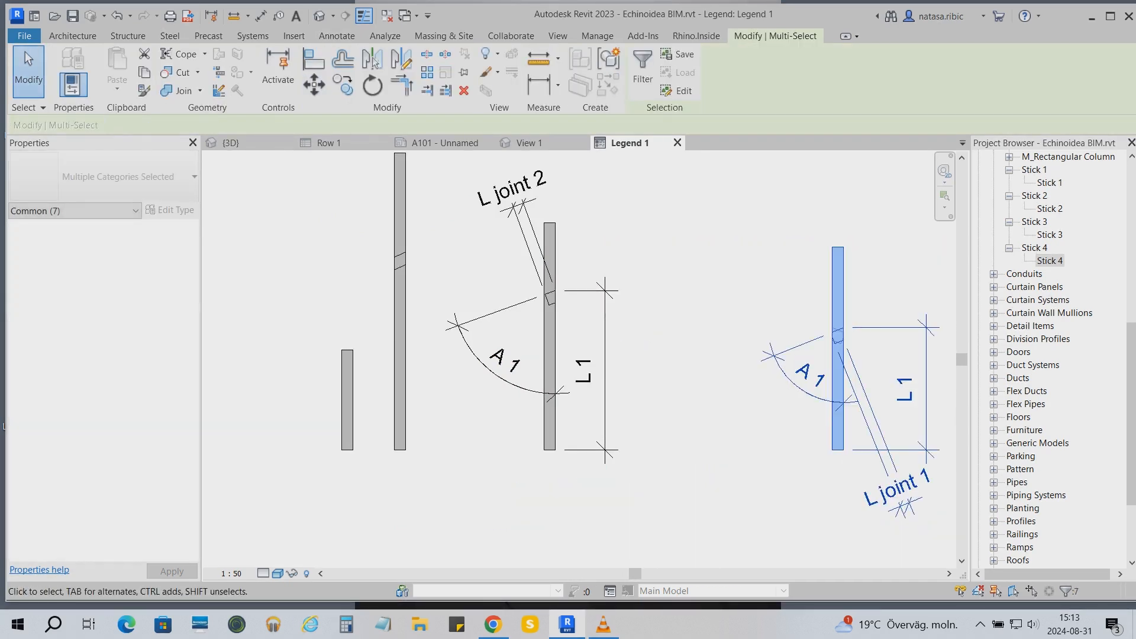
- Add an aligned dimension for the full height of Stick 4, placed outside its L 1 dimension
key("Escape")
scroll(361, 425, "down", 1)
left_click(261, 16)
left_click(721, 444)
left_click(721, 290)
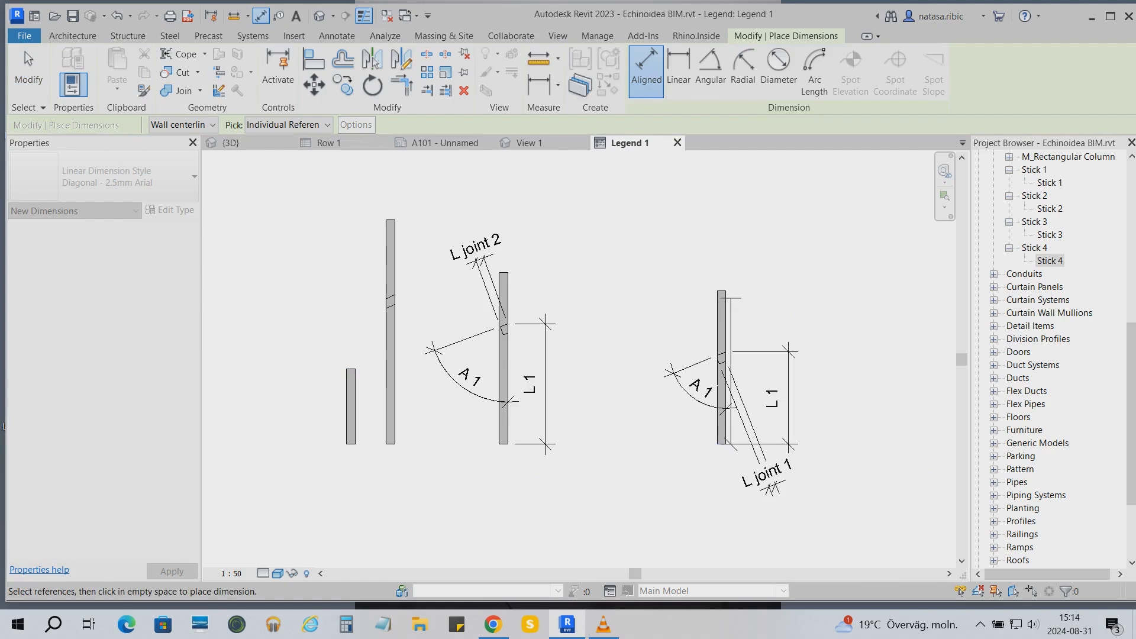
left_click(862, 367)
key("Escape")
- Replace the value of Stick 4's overall height dimension with the text Cutting length
double_click(845, 366)
left_click(473, 243)
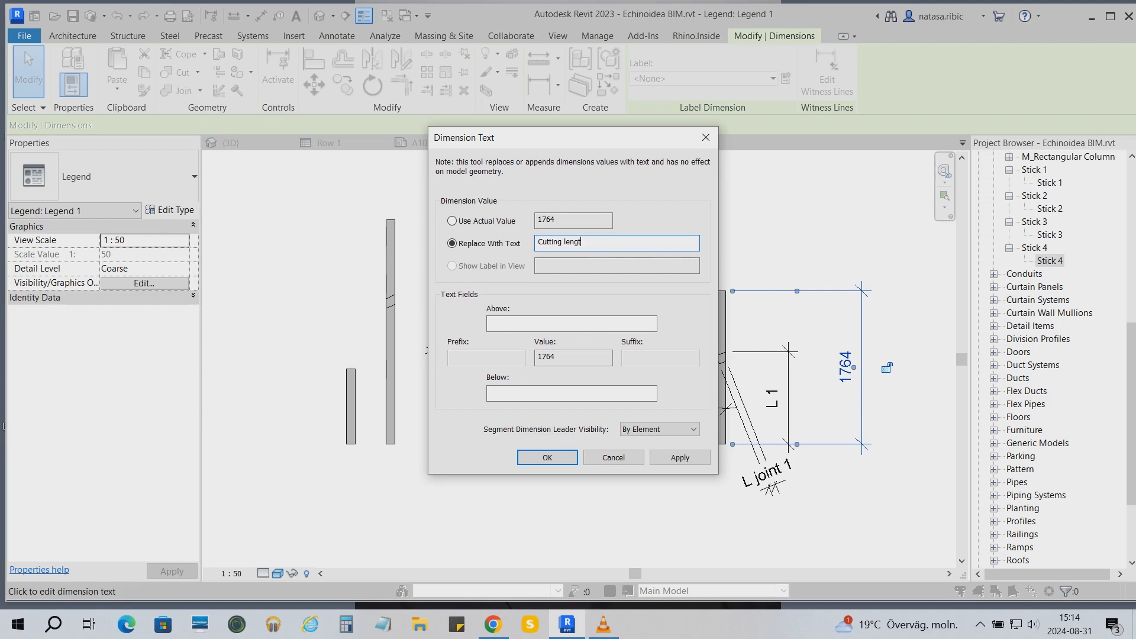
key("Return")
key("Escape")
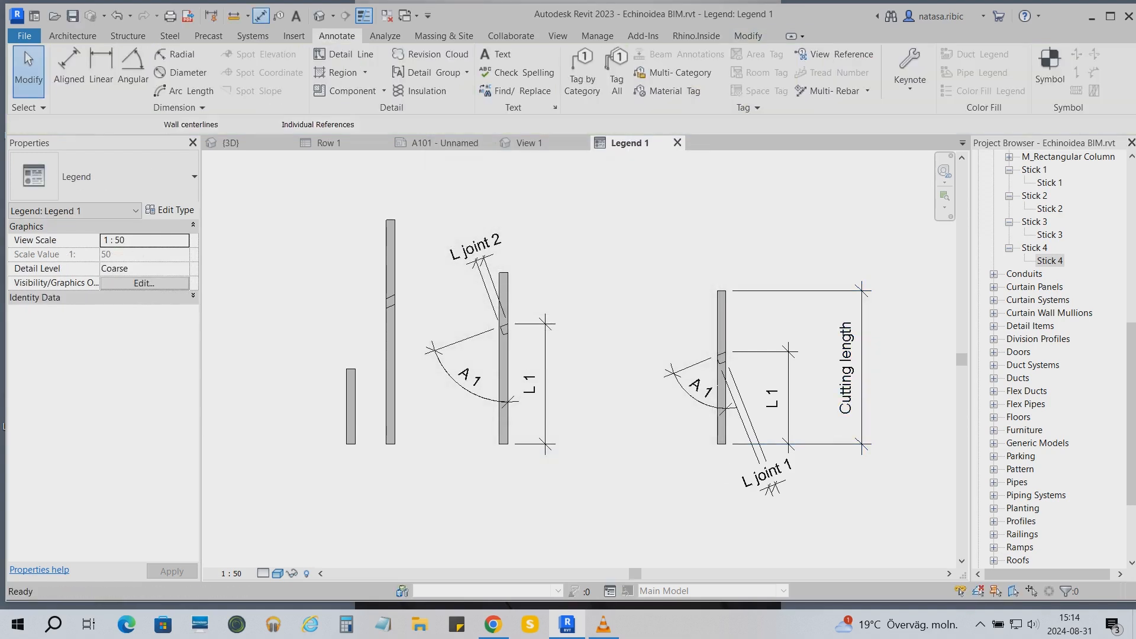
- Add an aligned dimension for the full height of Stick 3, placed outside its L 1 dimension
key("d")
key("i")
left_click(503, 443)
left_click(504, 273)
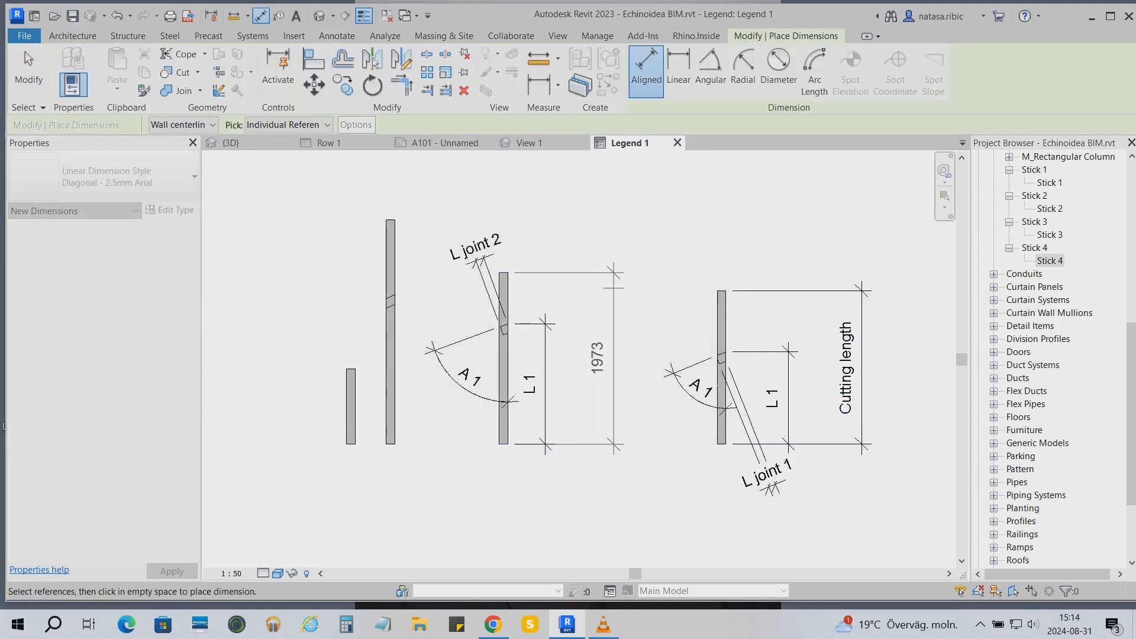
left_click(627, 359)
- Replace the value of Stick 3's overall height dimension with the text Cutting length
left_click(611, 358)
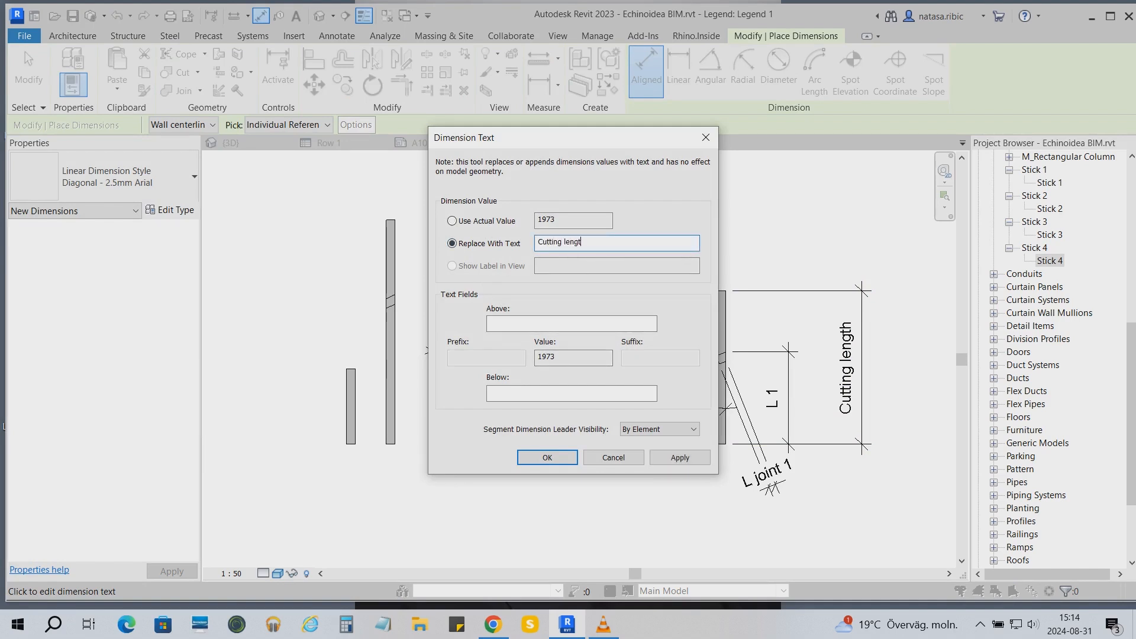
key("Return")
key("Escape")
key("Escape")
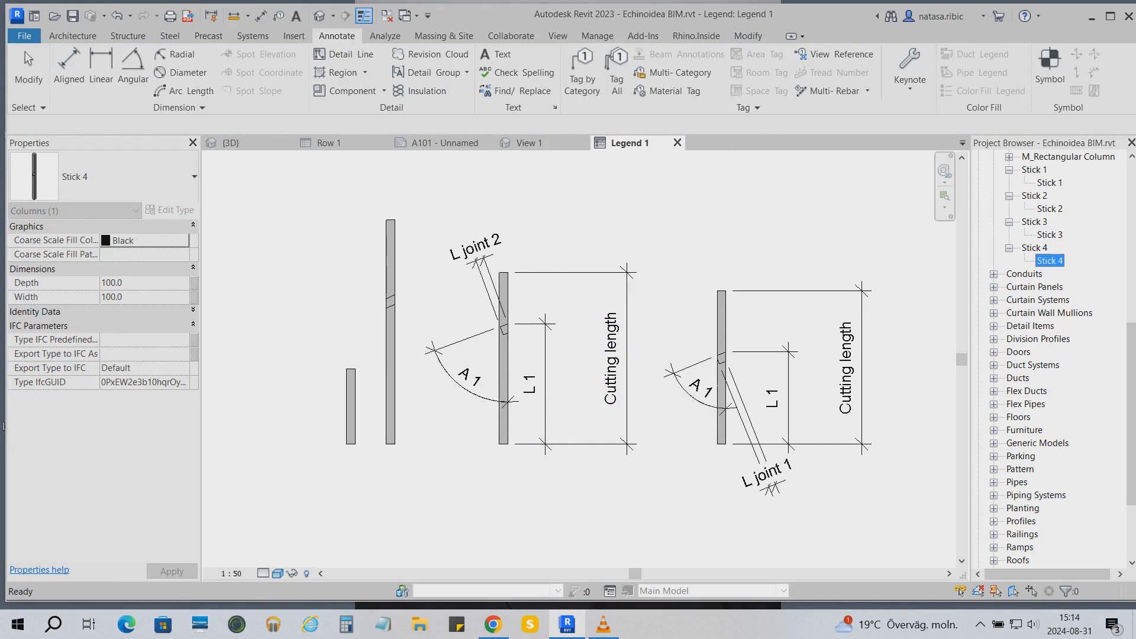
- Collapse the Stick 2, Stick 3 and Stick 4 families in the project tree and open the Row 1 schedule for review
left_click(1009, 196)
left_click(1010, 209)
left_click(1009, 222)
scroll(1009, 221, "down", 1)
scroll(1010, 222, "up", 4)
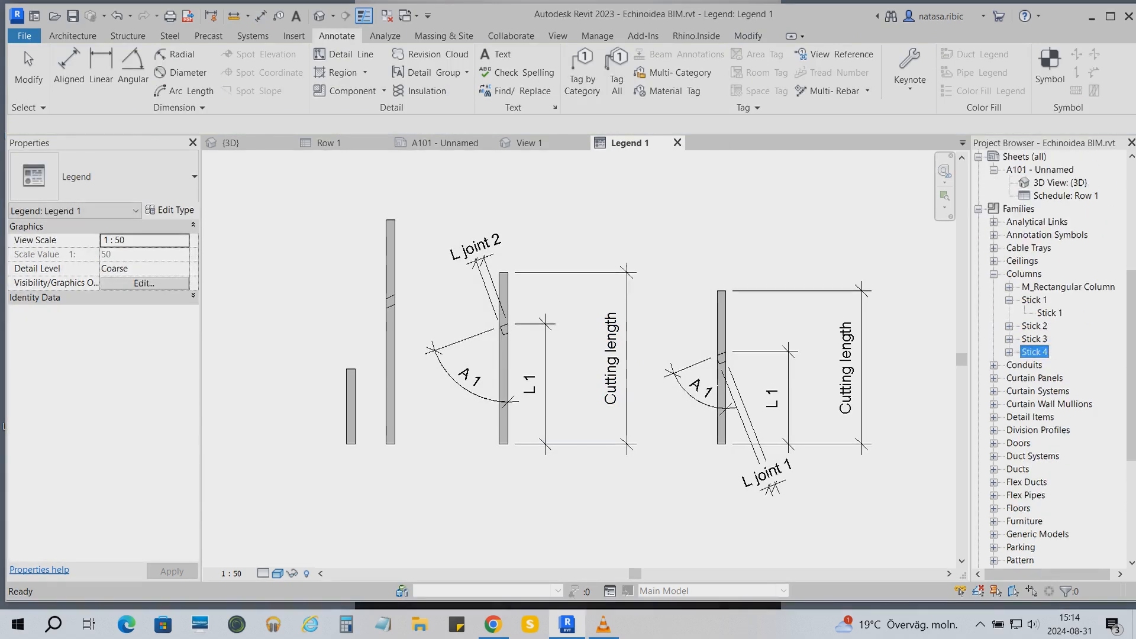
scroll(1047, 355, "up", 1)
double_click(1029, 169)
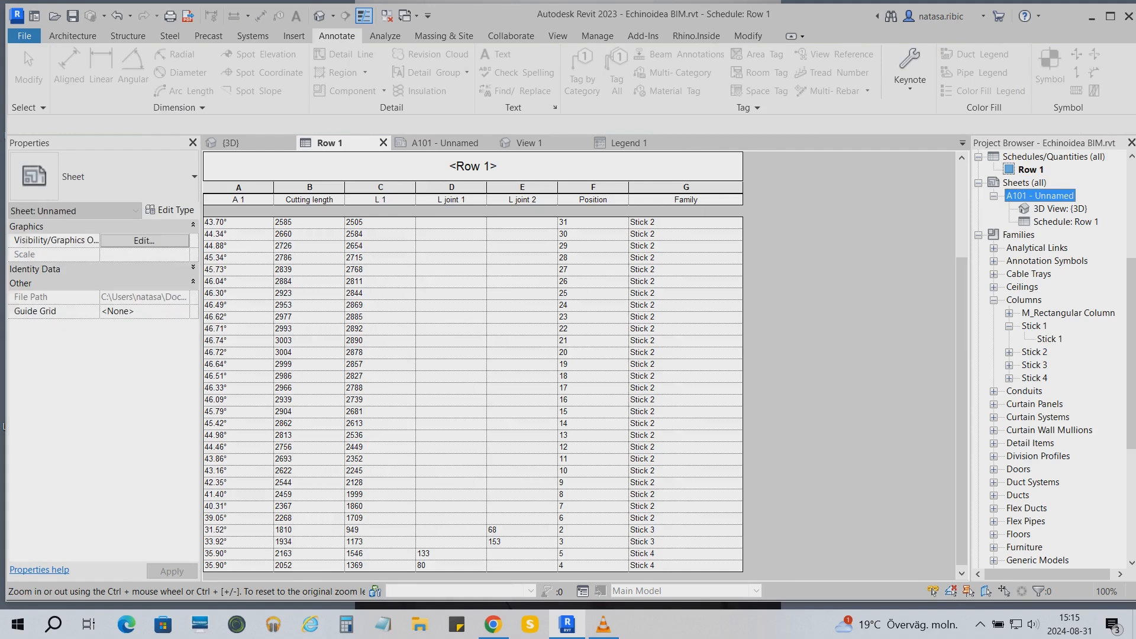
- Open sheet A101 and place Legend 1 on it in the empty area above the 3D view
double_click(1042, 195)
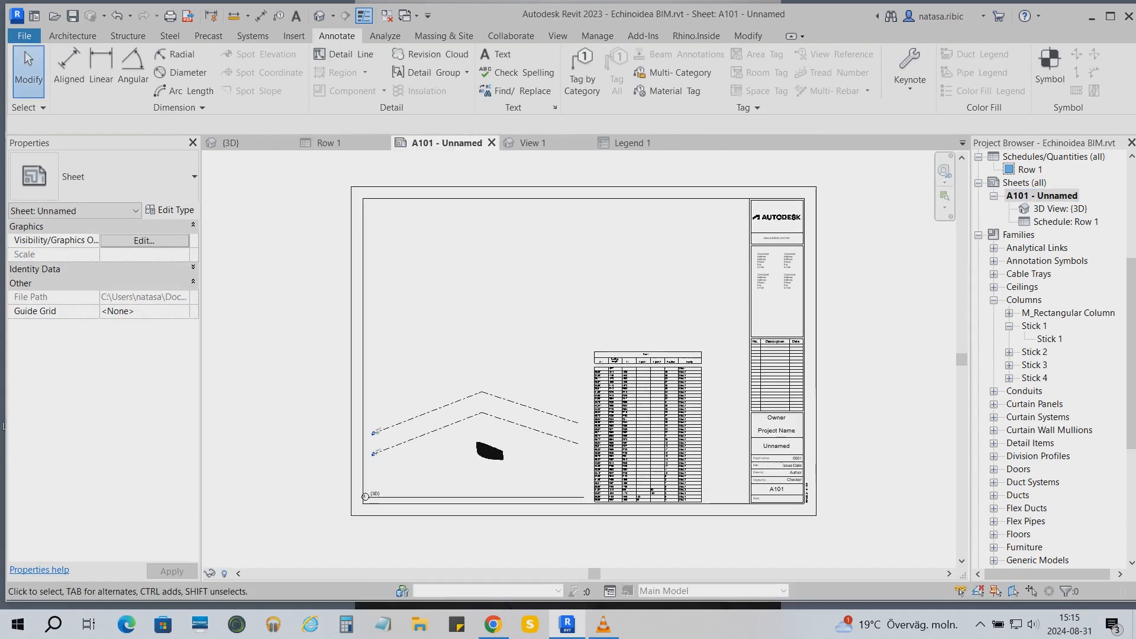
scroll(874, 382, "up", 2)
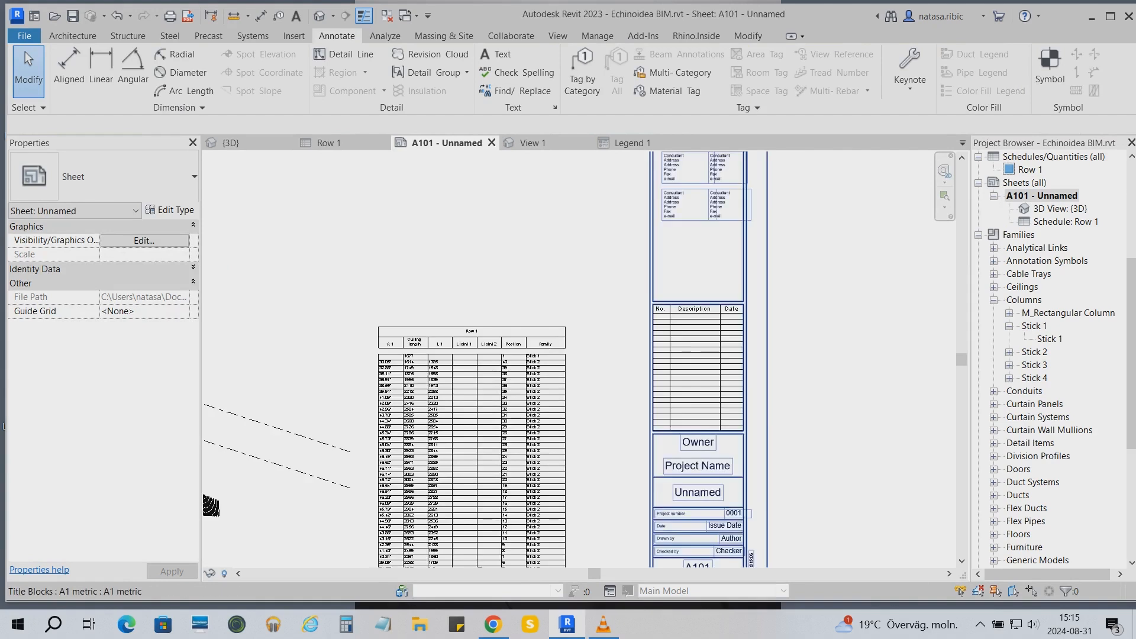
scroll(753, 406, "down", 2)
scroll(1053, 355, "up", 3)
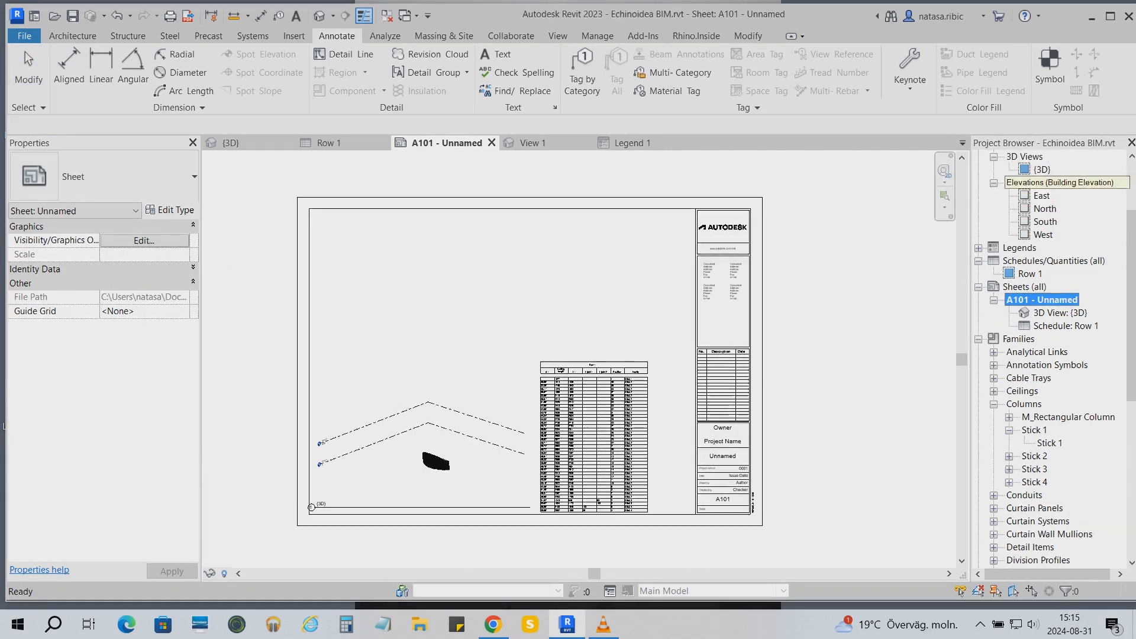
left_click(977, 274)
left_click_drag(1035, 287, 554, 257)
left_click(384, 257)
scroll(340, 275, "up", 2)
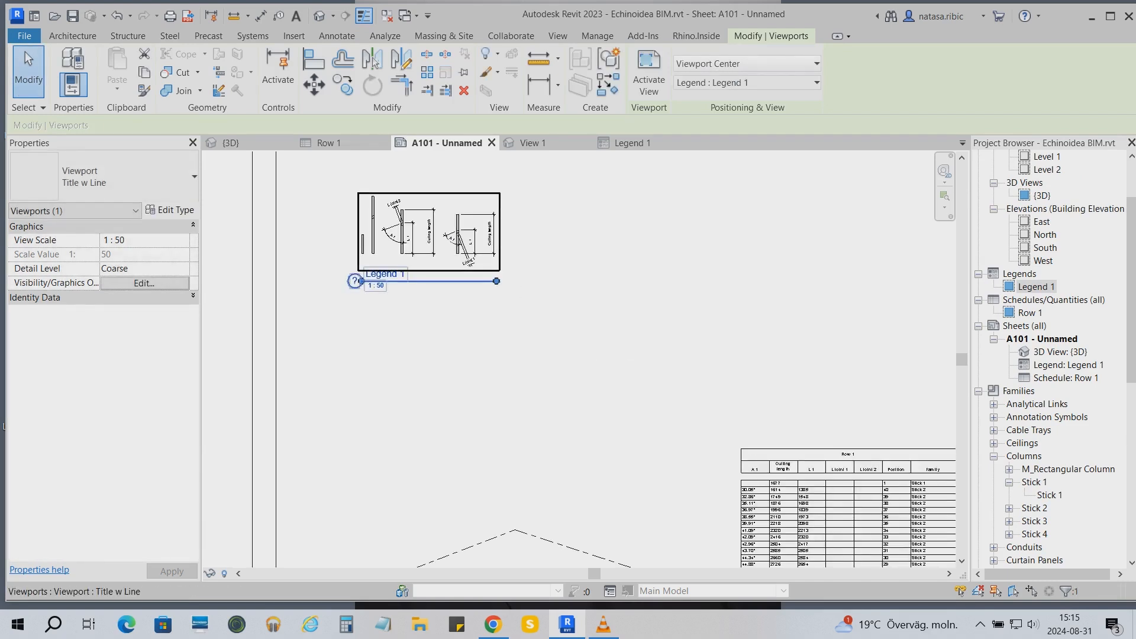
- Activate the Legend 1 viewport, set its view scale to 1:10 and deactivate it
double_click(367, 278)
left_click(231, 573)
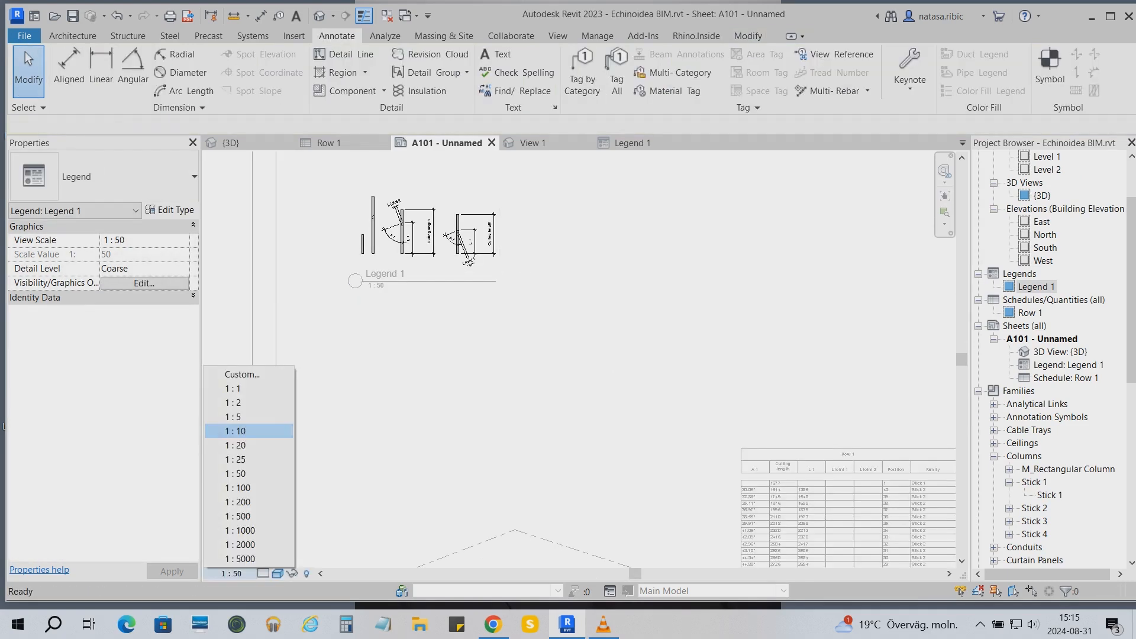
left_click(236, 431)
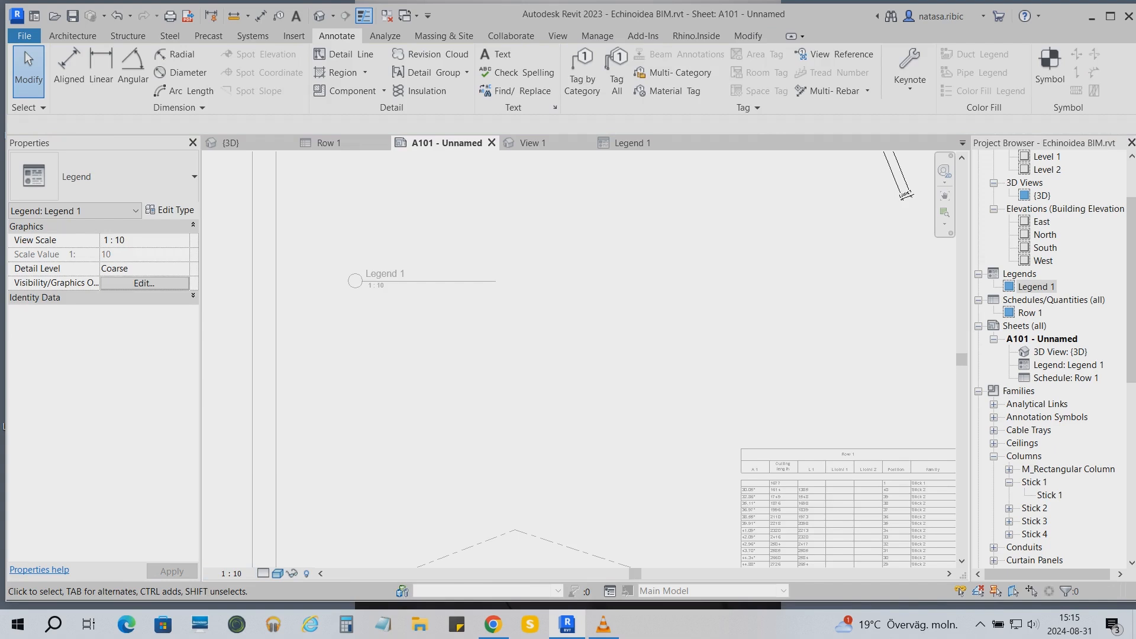
scroll(391, 406, "down", 7)
double_click(391, 405)
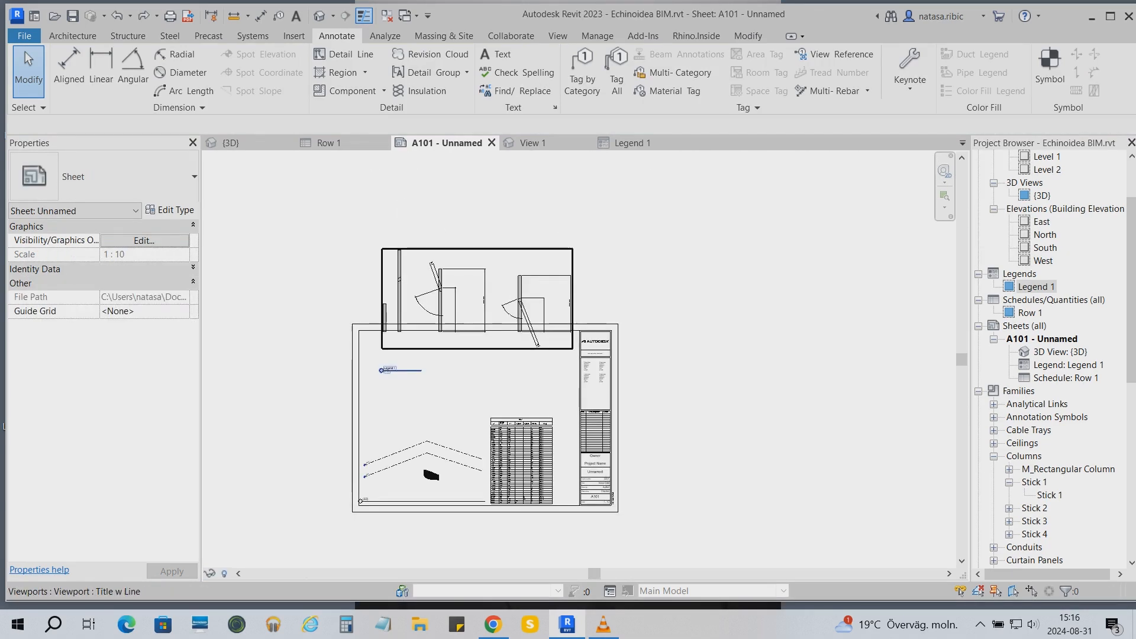
- Move the Legend 1 viewport straight down so that it lies inside the sheet border
left_click_drag(518, 254, 518, 337)
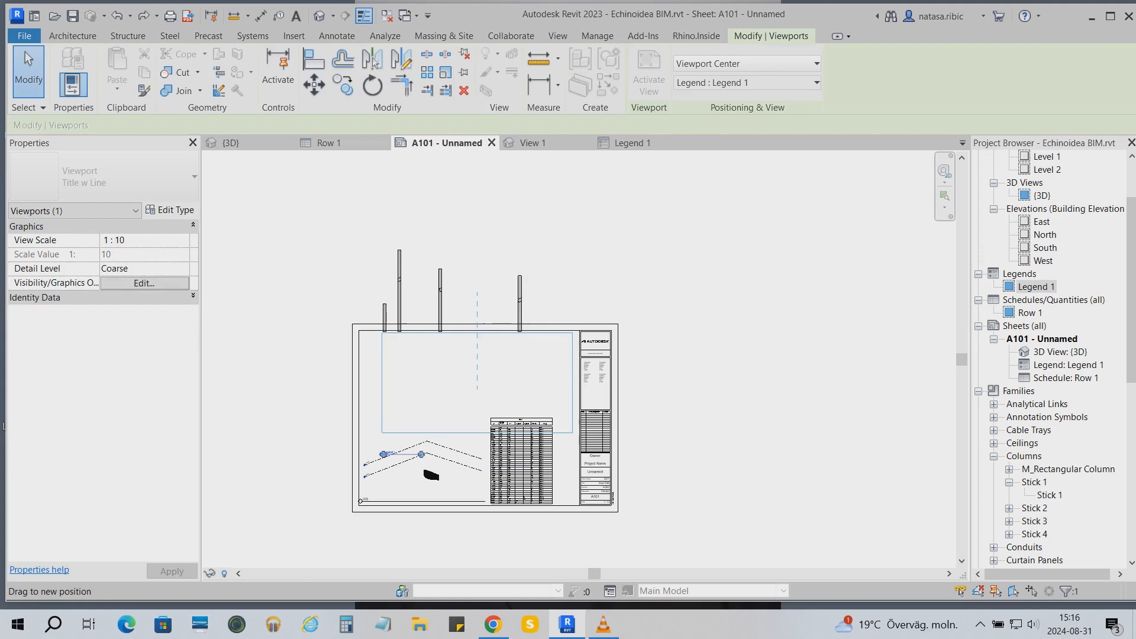
key("Escape")
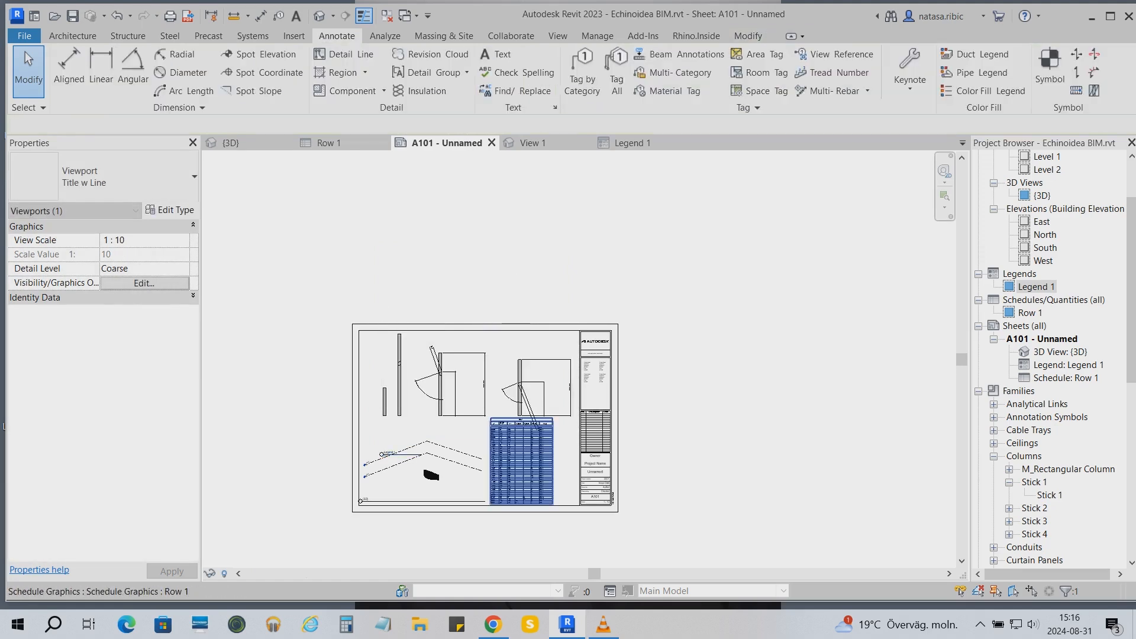
scroll(542, 432, "up", 3)
scroll(496, 479, "up", 2)
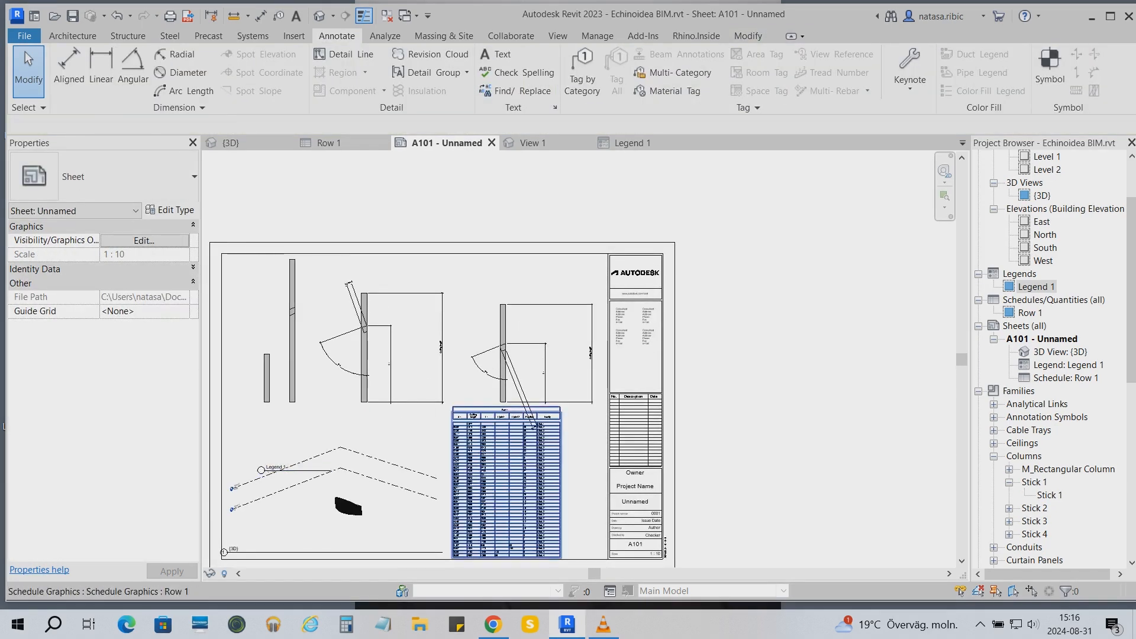
- Activate the Legend 1 viewport, set its view scale to 1:20 and deactivate it
double_click(486, 361)
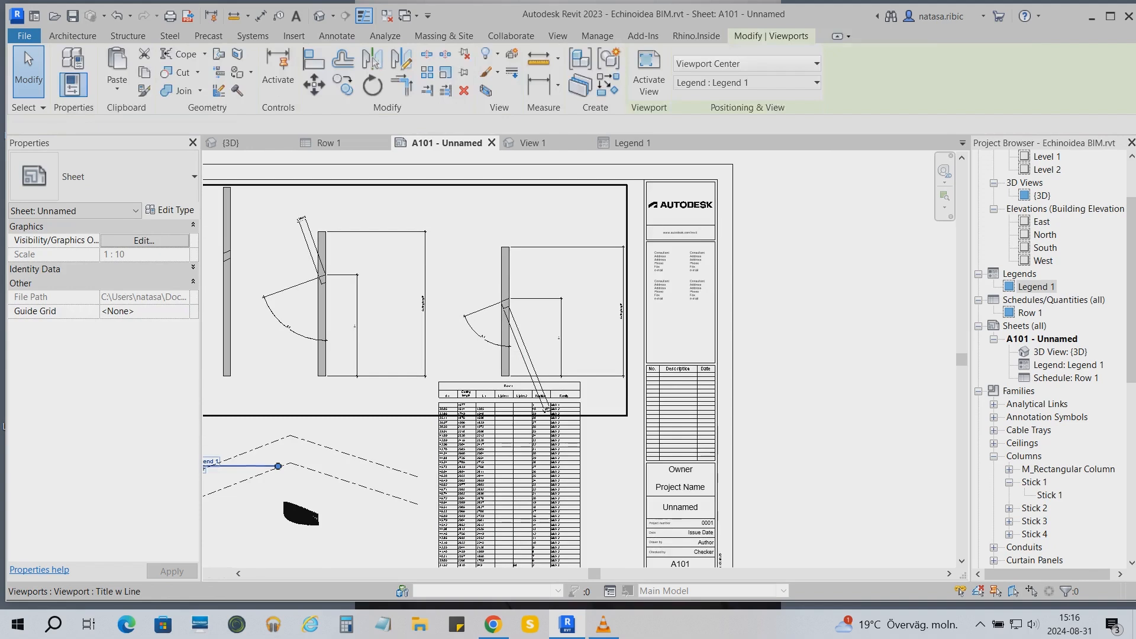
left_click(231, 573)
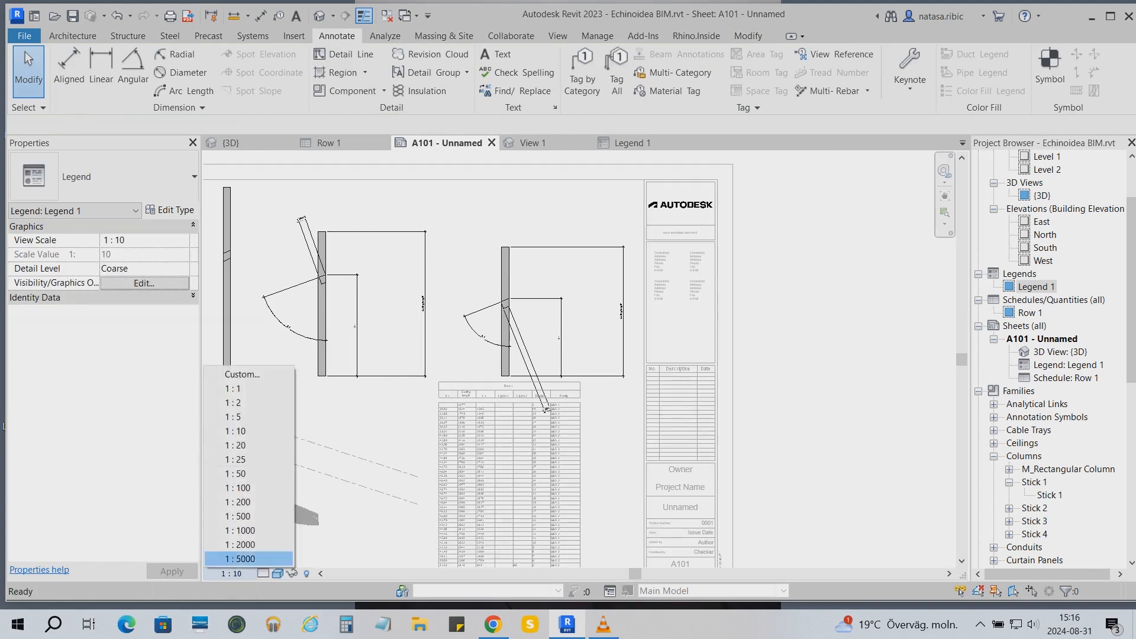
left_click(242, 444)
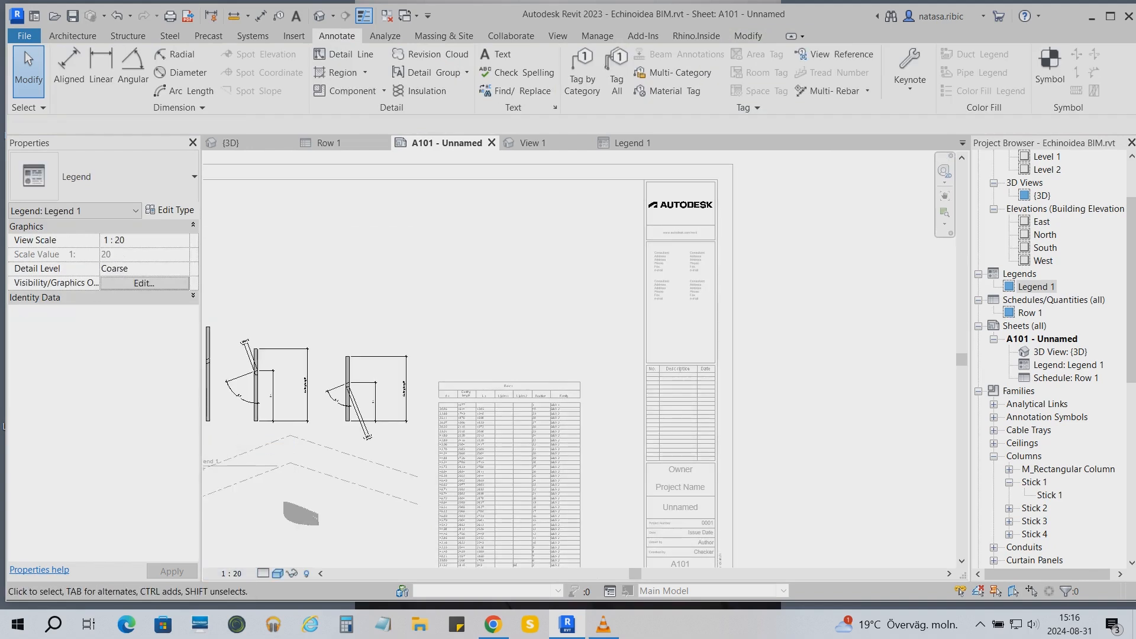
double_click(461, 320)
- Move the Legend 1 viewport into the free sheet area above the Row 1 schedule, clear of the 3D view
left_click_drag(373, 399, 536, 285)
left_click(608, 301)
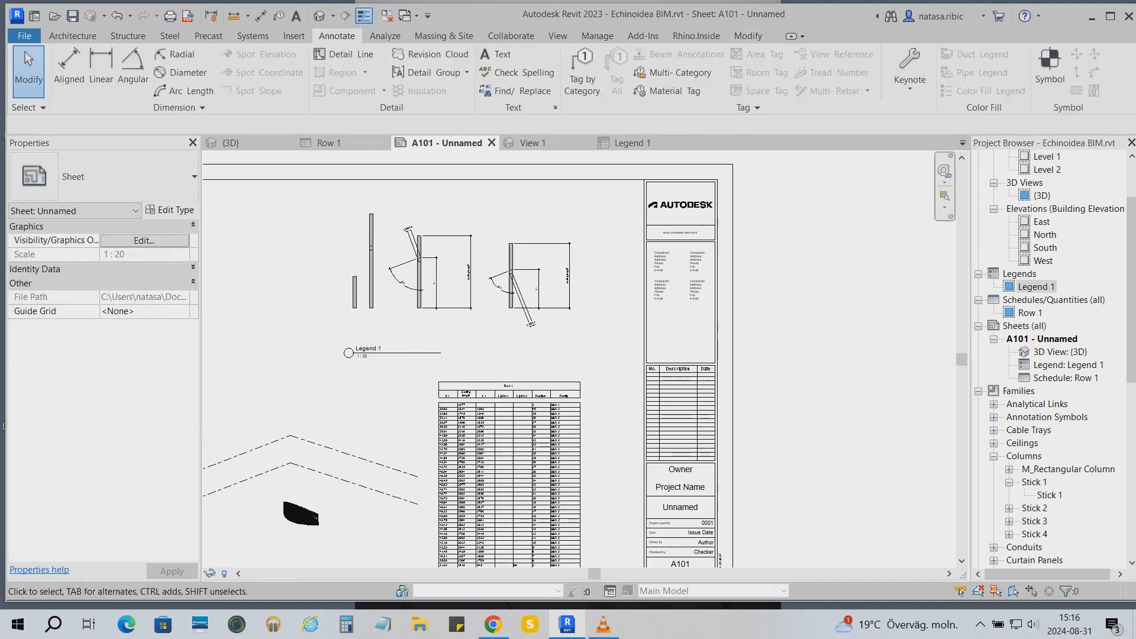
scroll(572, 347, "down", 4)
scroll(448, 556, "up", 2)
scroll(483, 183, "up", 2)
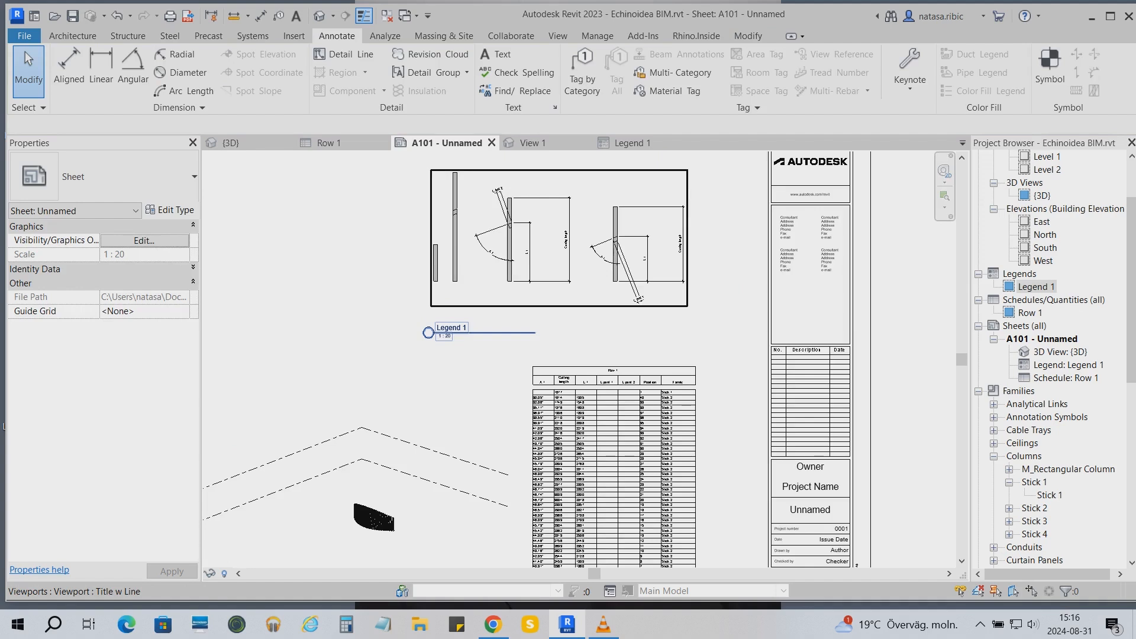
- In Legend 1, move Stick 1 and Stick 2 horizontally away from Stick 3 with wider gaps, and return to sheet A101
left_click(632, 143)
left_click_drag(350, 409, 284, 408)
left_click_drag(391, 385, 358, 385)
key("Escape")
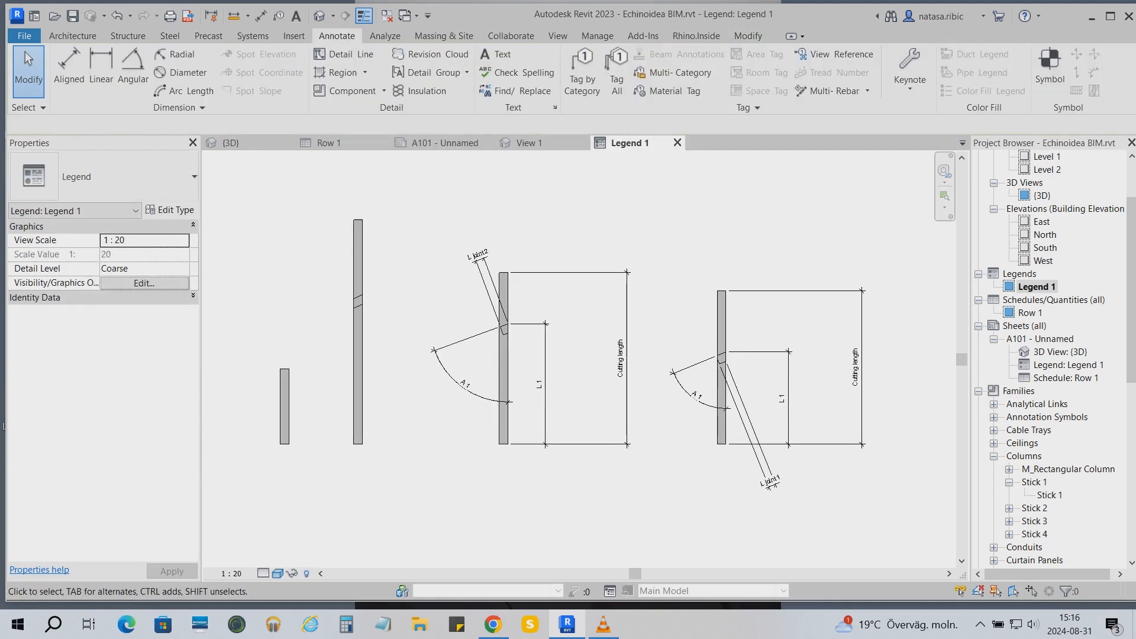
scroll(473, 391, "down", 3)
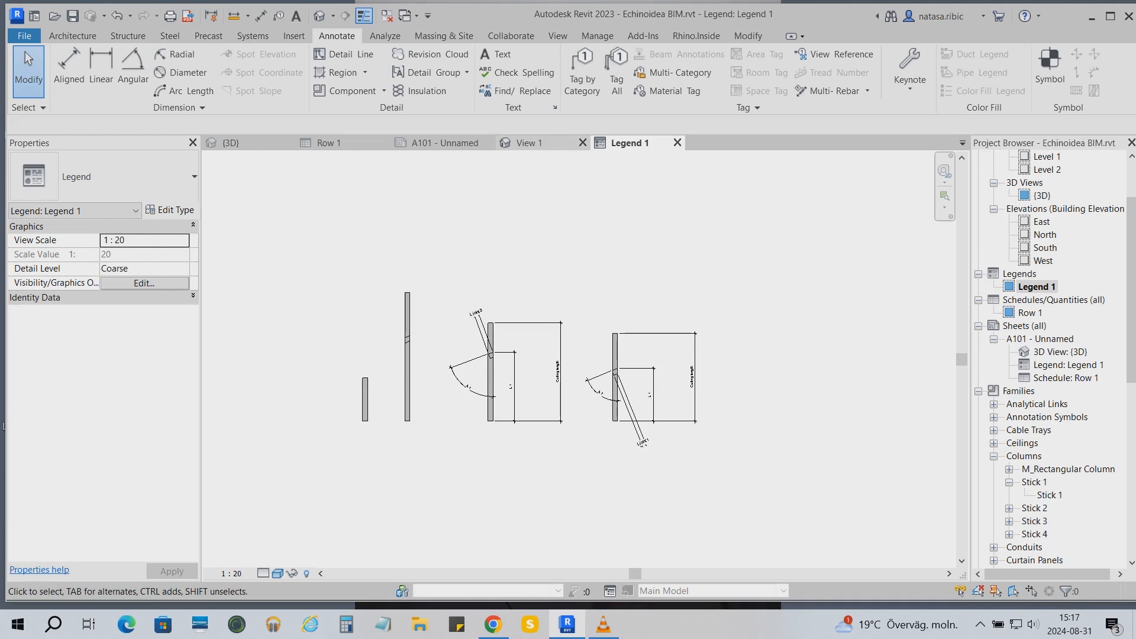
left_click(438, 142)
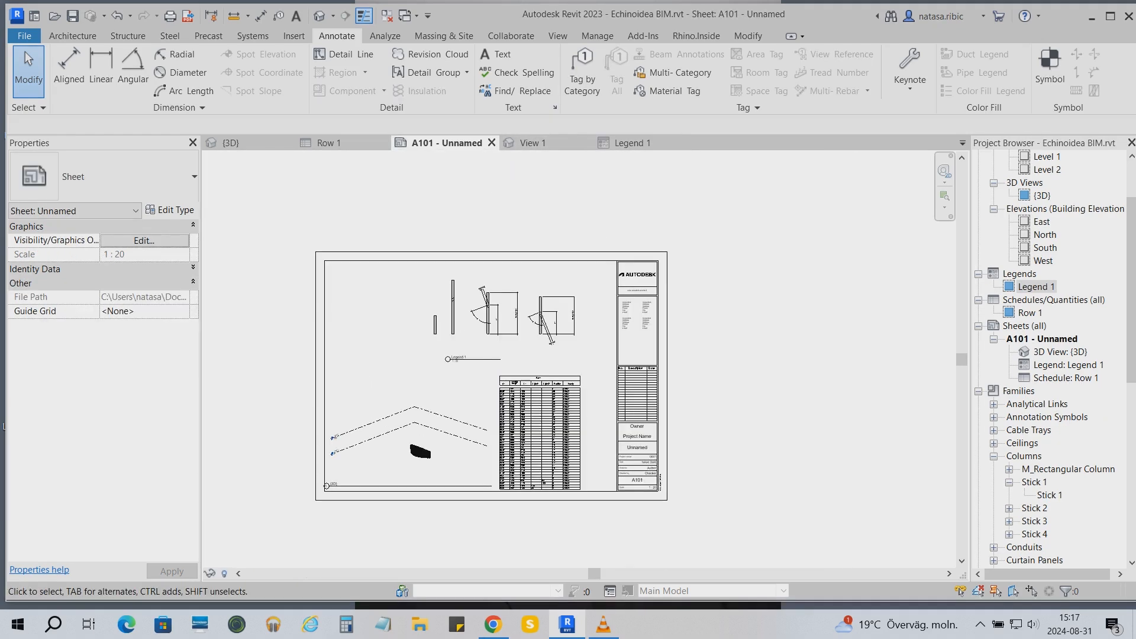